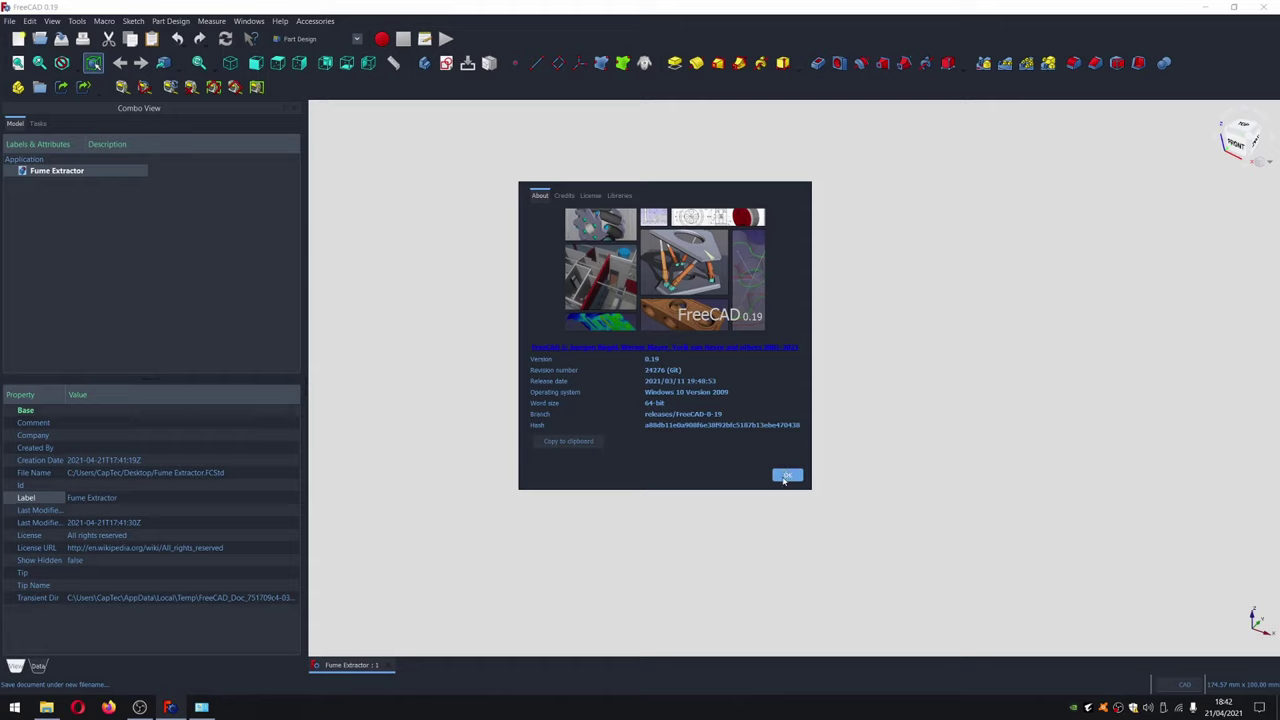
Create a new part in the Fume Extractor document and rename it Top Shell
{"action": "left_click", "coordinate": [788, 475]}
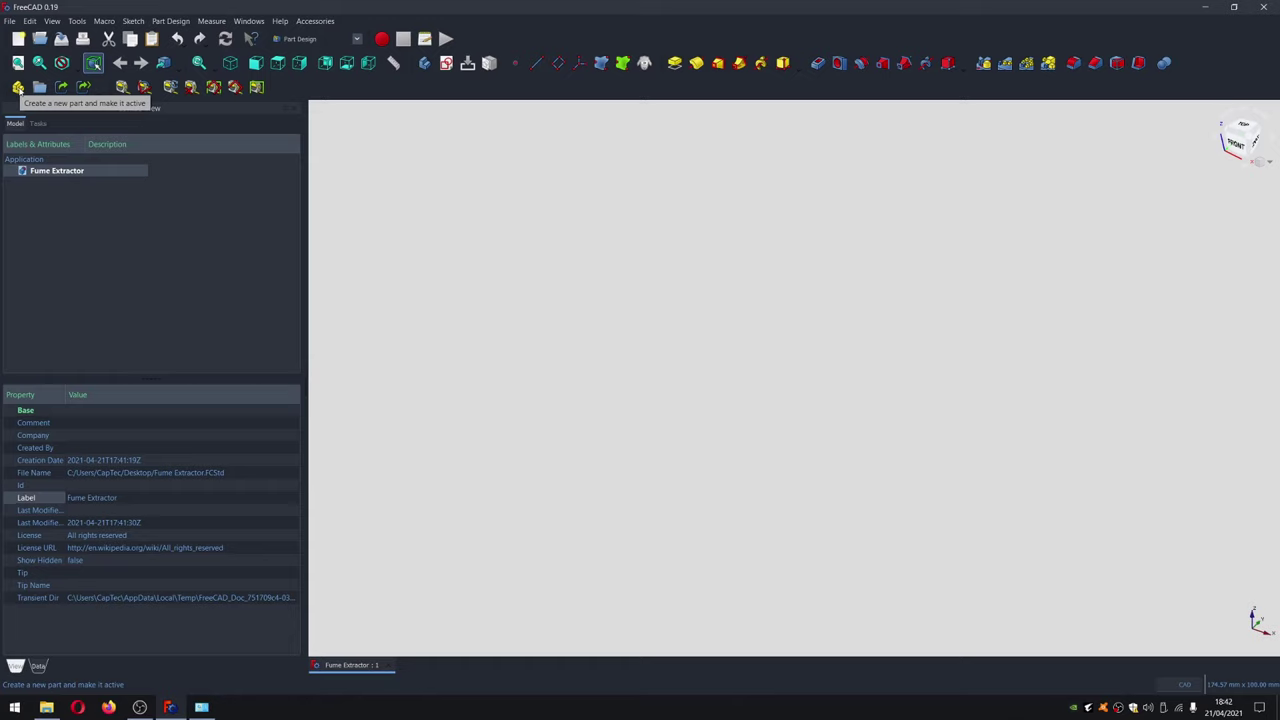
{"action": "left_click", "coordinate": [18, 87]}
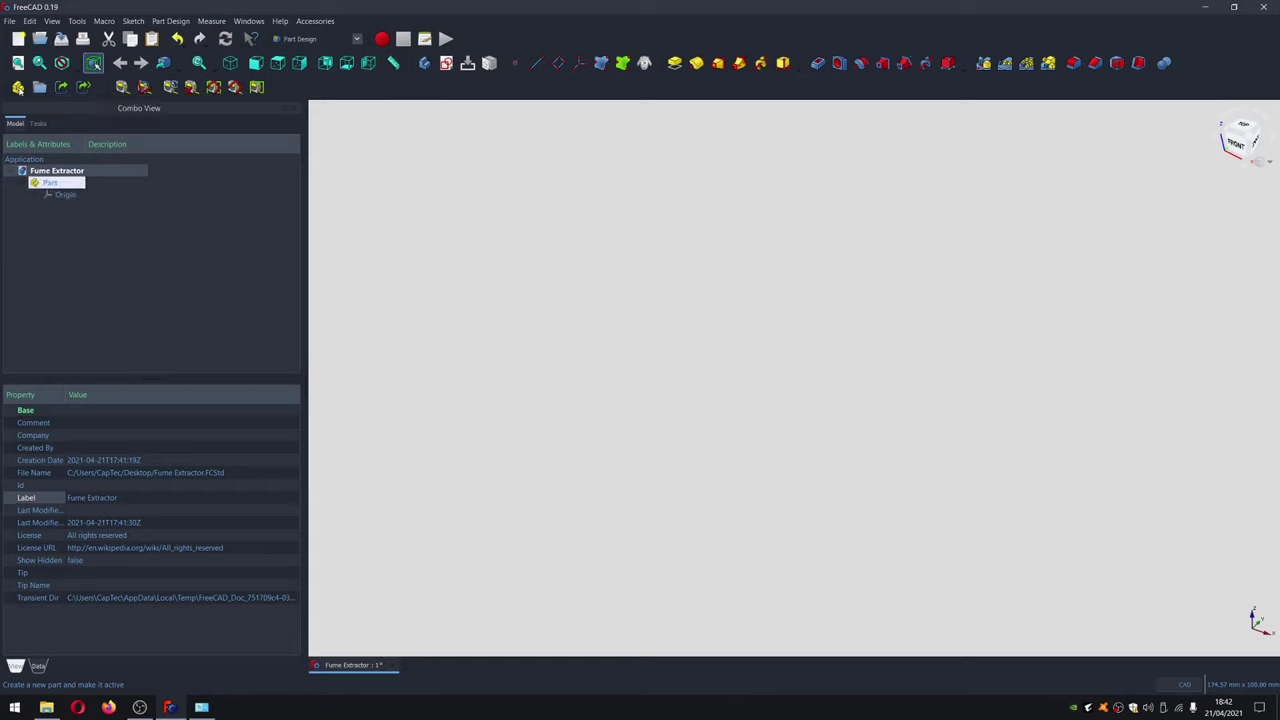
{"action": "left_click", "coordinate": [46, 182]}
{"action": "right_click", "coordinate": [50, 182]}
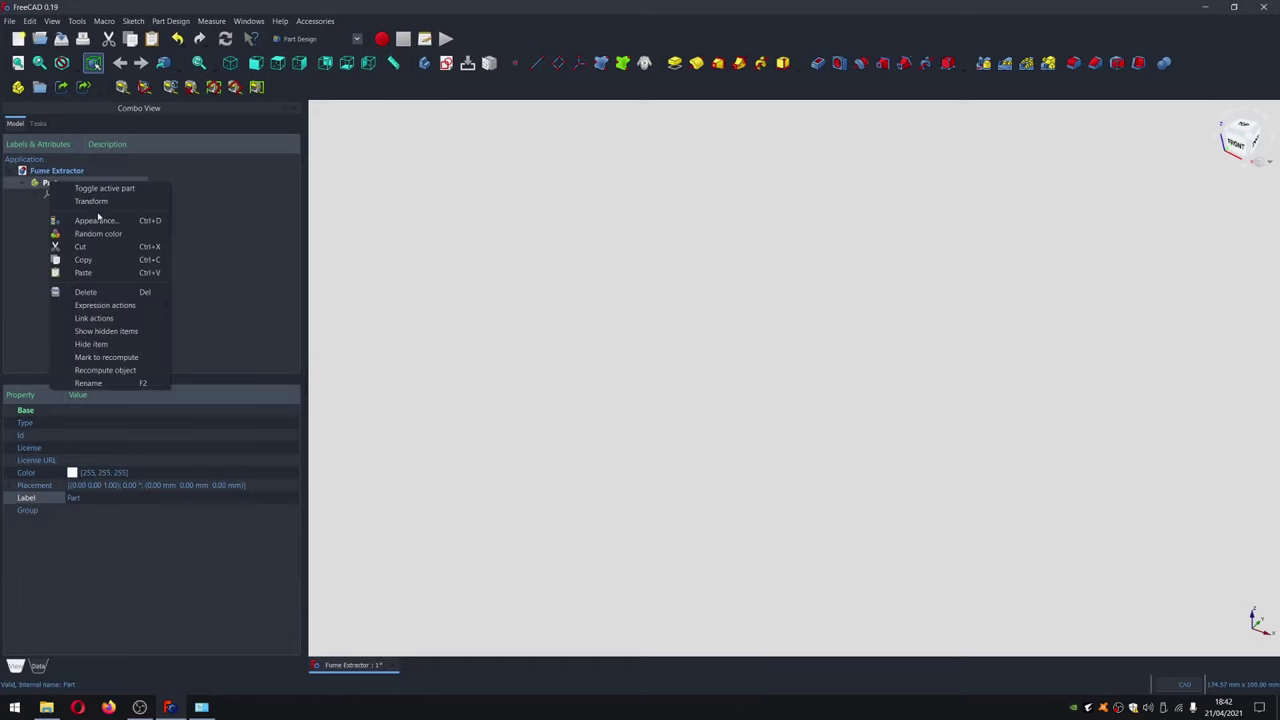
{"action": "left_click", "coordinate": [288, 266]}
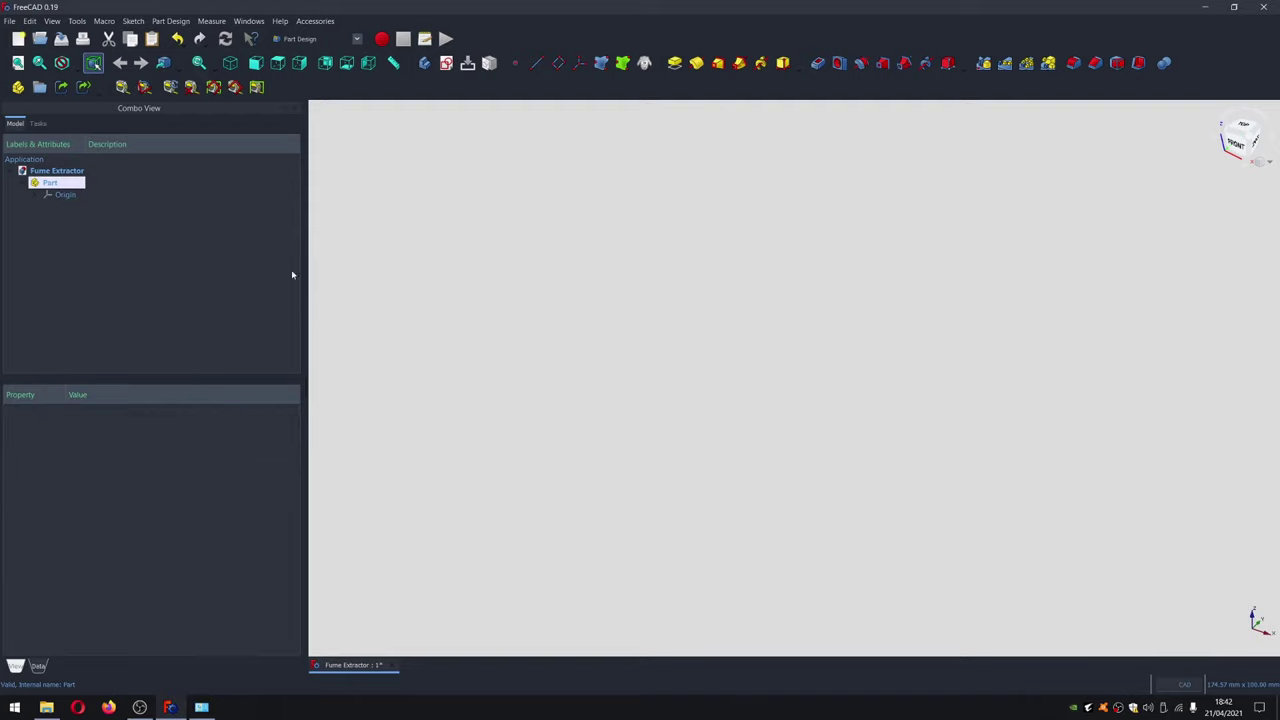
{"action": "left_click", "coordinate": [50, 185]}
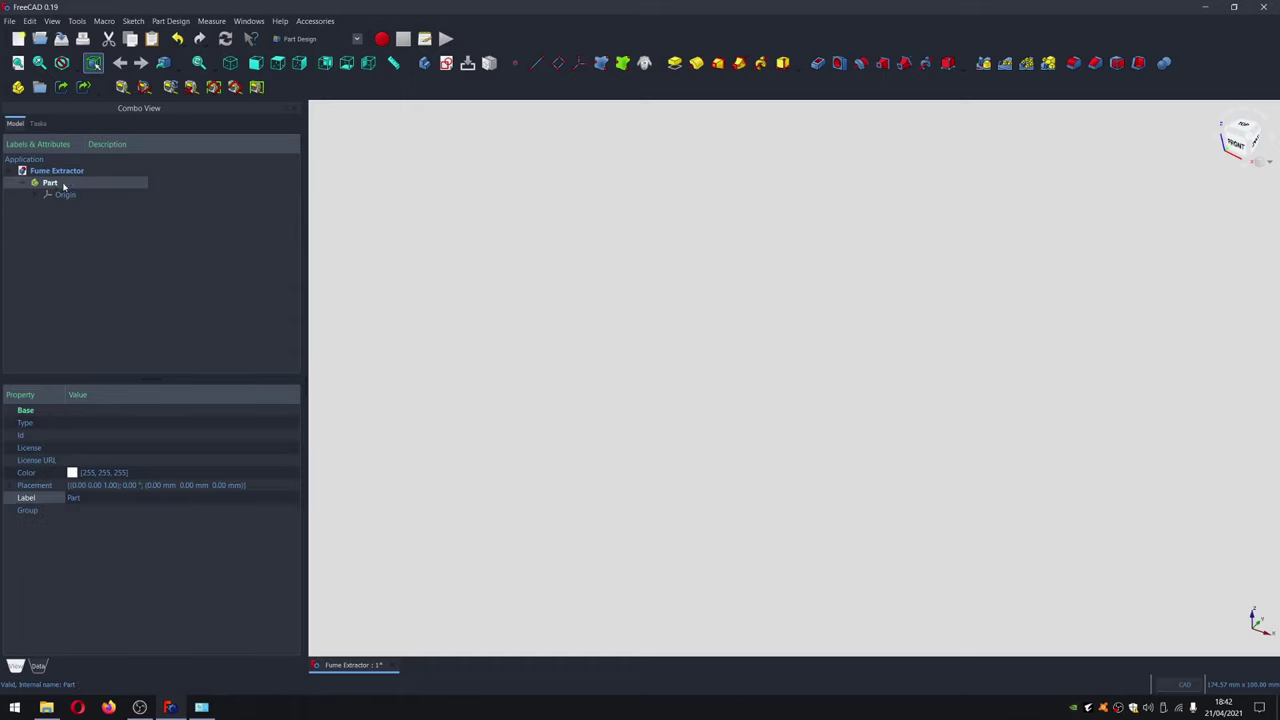
{"action": "right_click", "coordinate": [63, 187]}
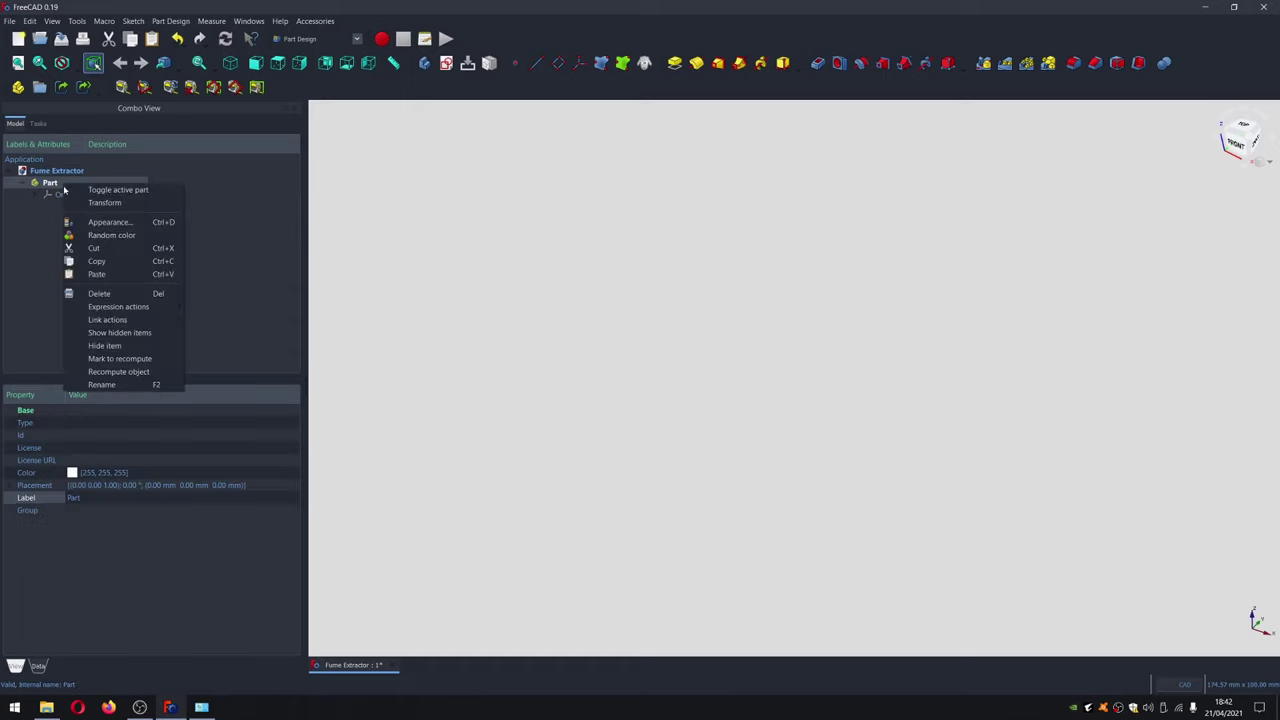
{"action": "left_click", "coordinate": [150, 384]}
{"action": "type", "text": "Top"}
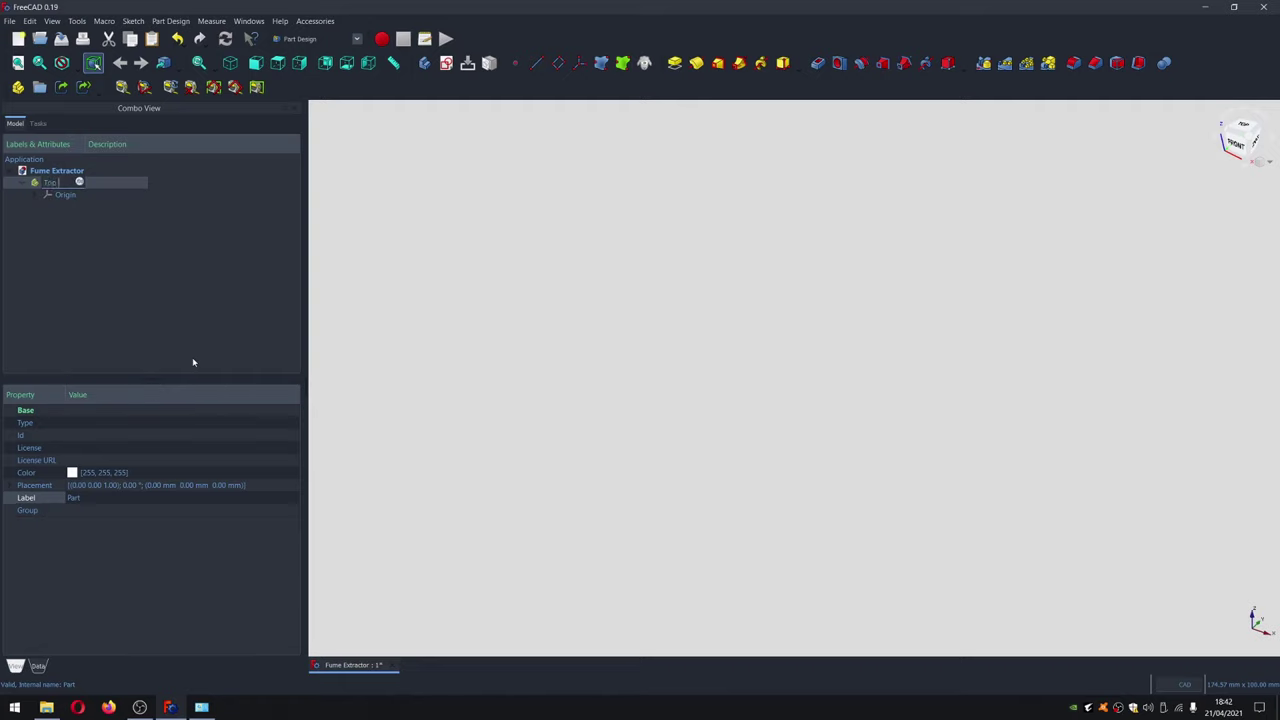
{"action": "type", "text": " Shell"}
{"action": "key", "text": "Return"}
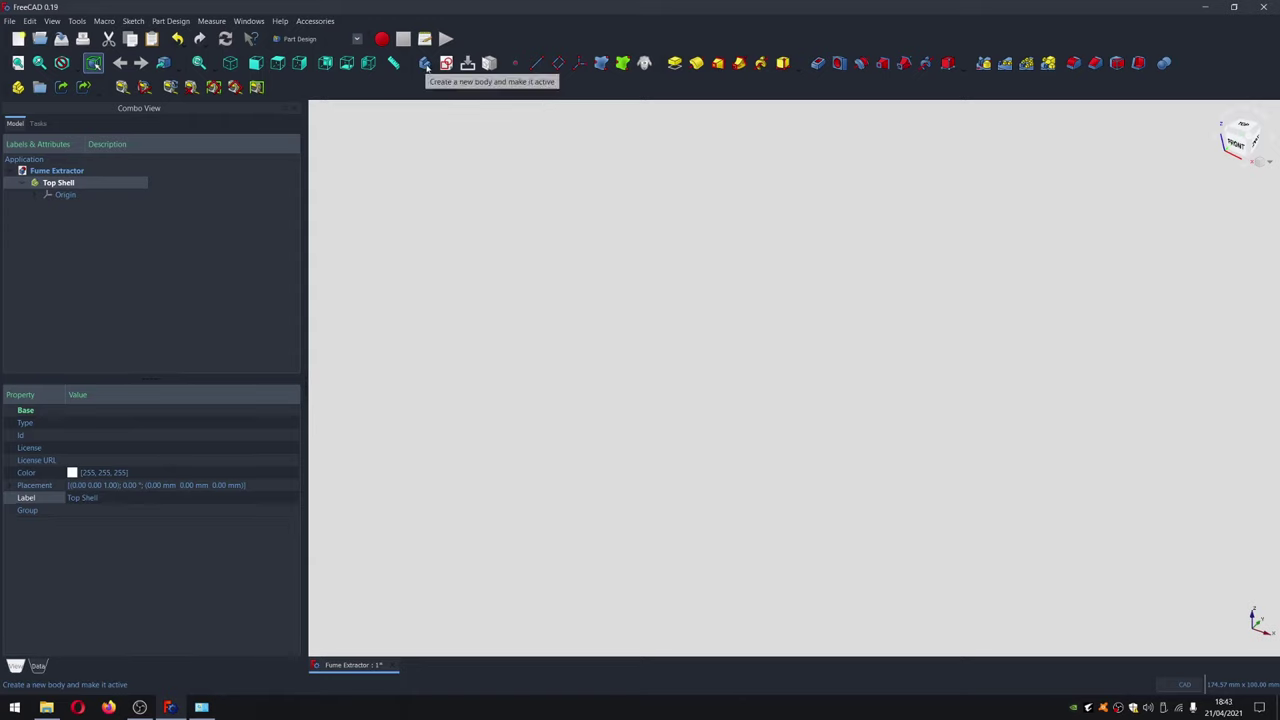
Create a new body inside the Top Shell part and rename it Top Shell Body
{"action": "left_click", "coordinate": [38, 124]}
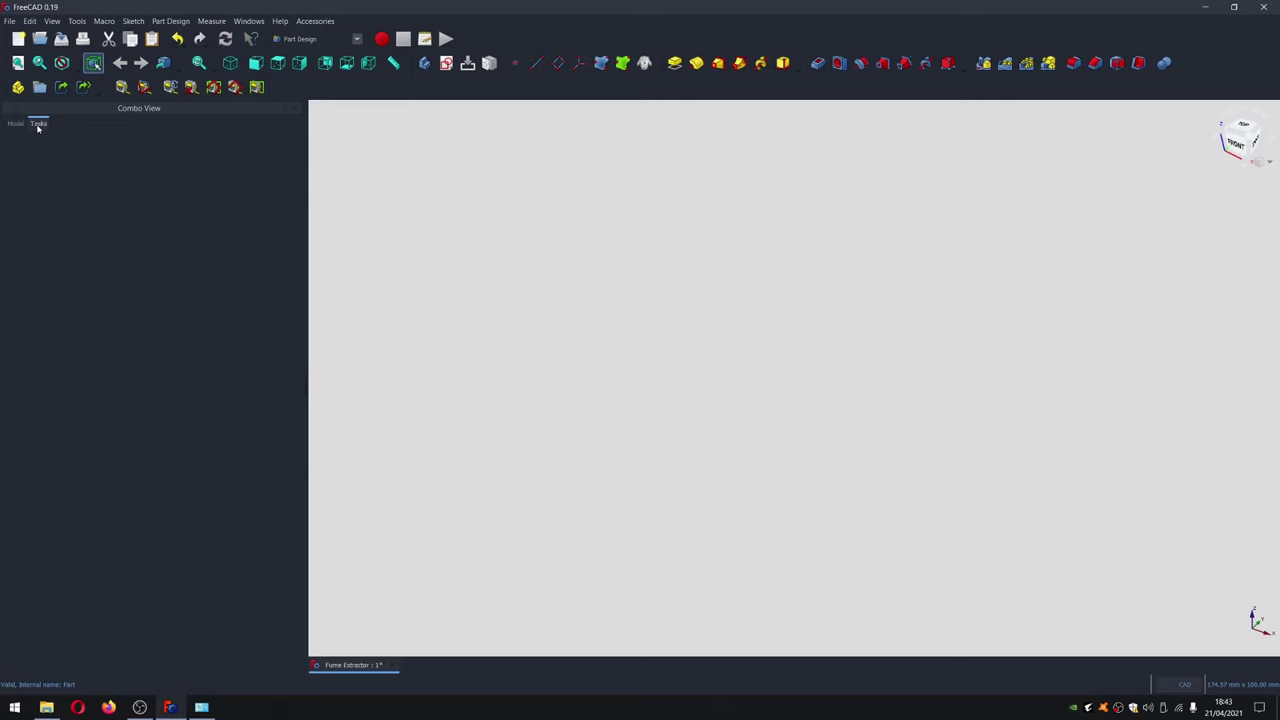
{"action": "left_click", "coordinate": [16, 124]}
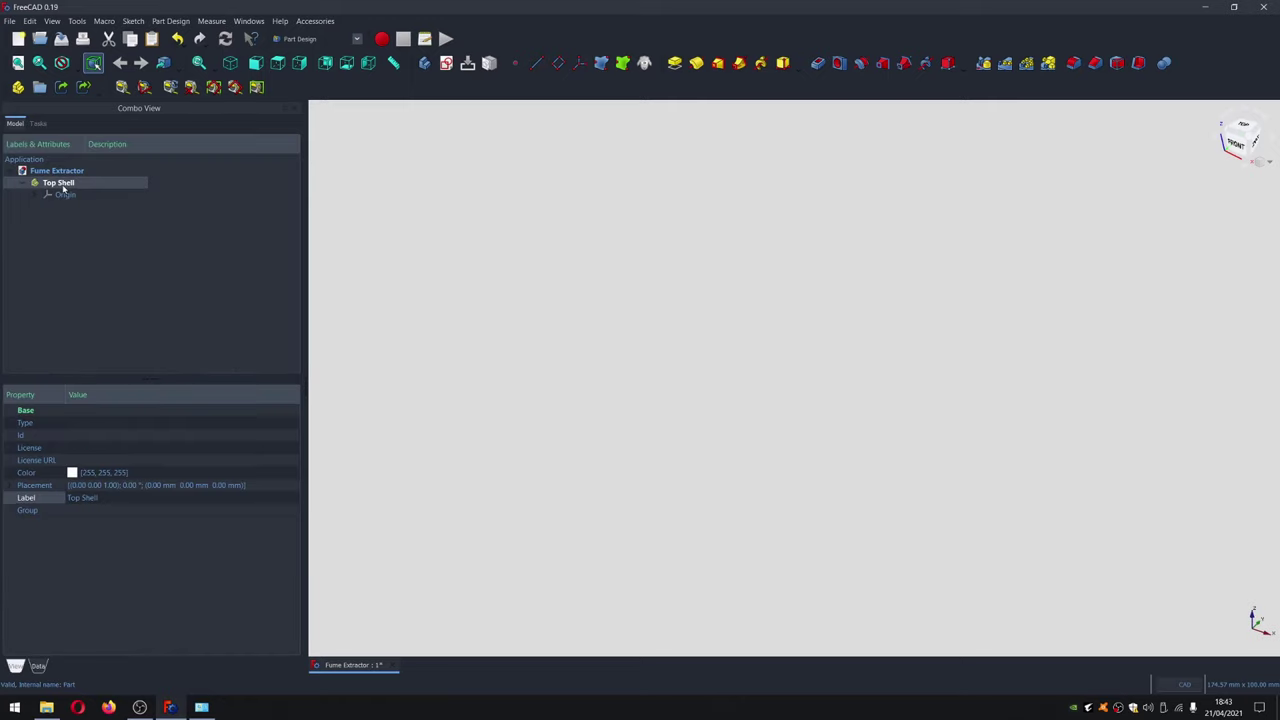
{"action": "left_click", "coordinate": [424, 63]}
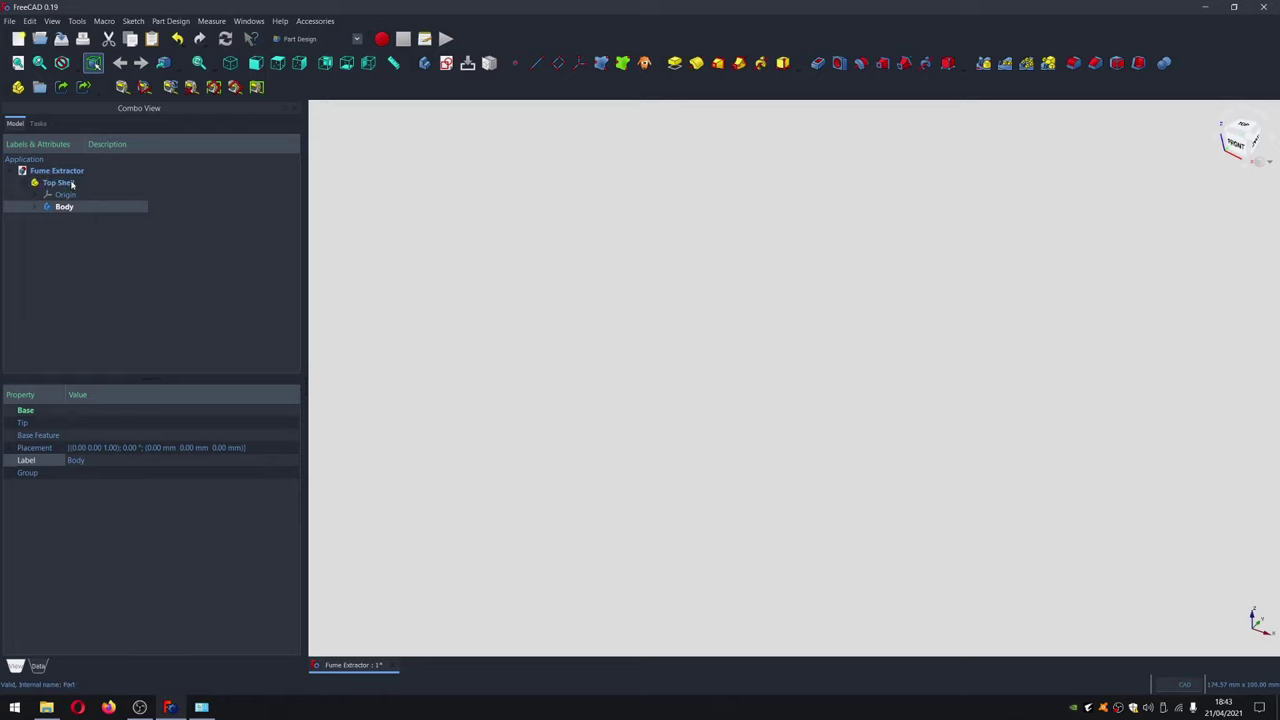
{"action": "right_click", "coordinate": [72, 209]}
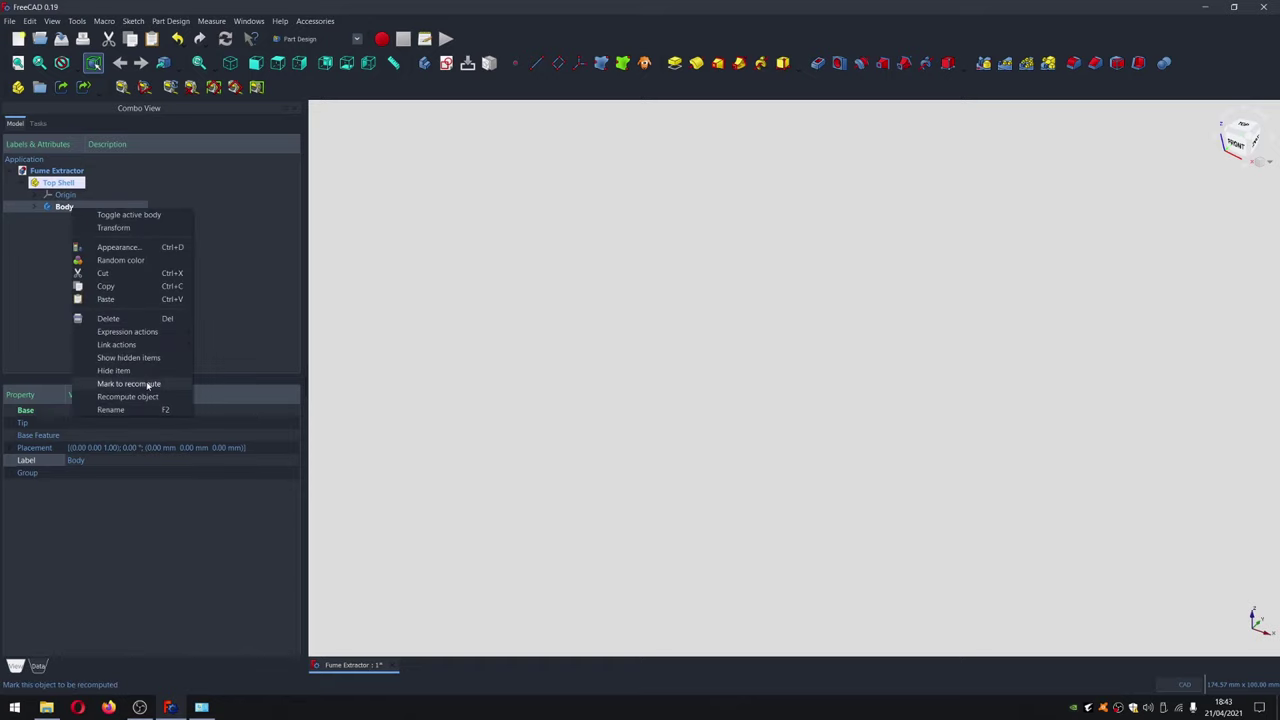
{"action": "left_click", "coordinate": [156, 411]}
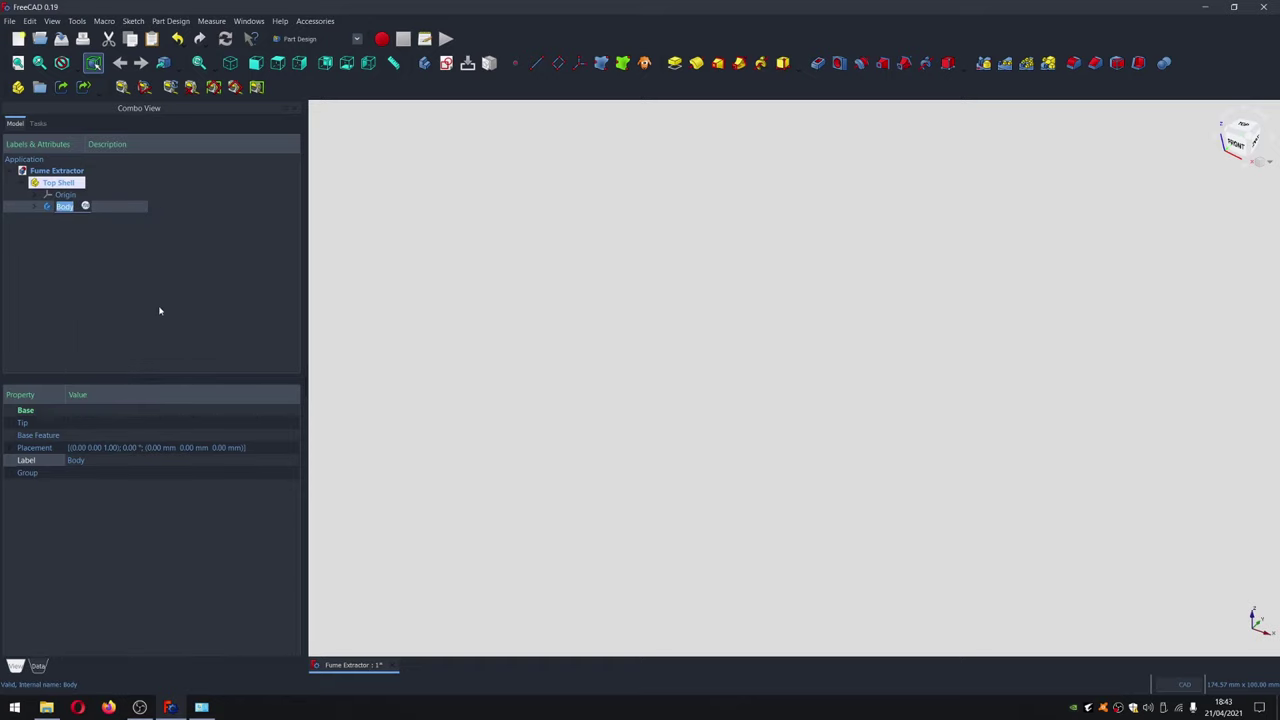
{"action": "type", "text": "Top FB Bod"}
{"action": "type", "text": "y"}
{"action": "key", "text": "Return"}
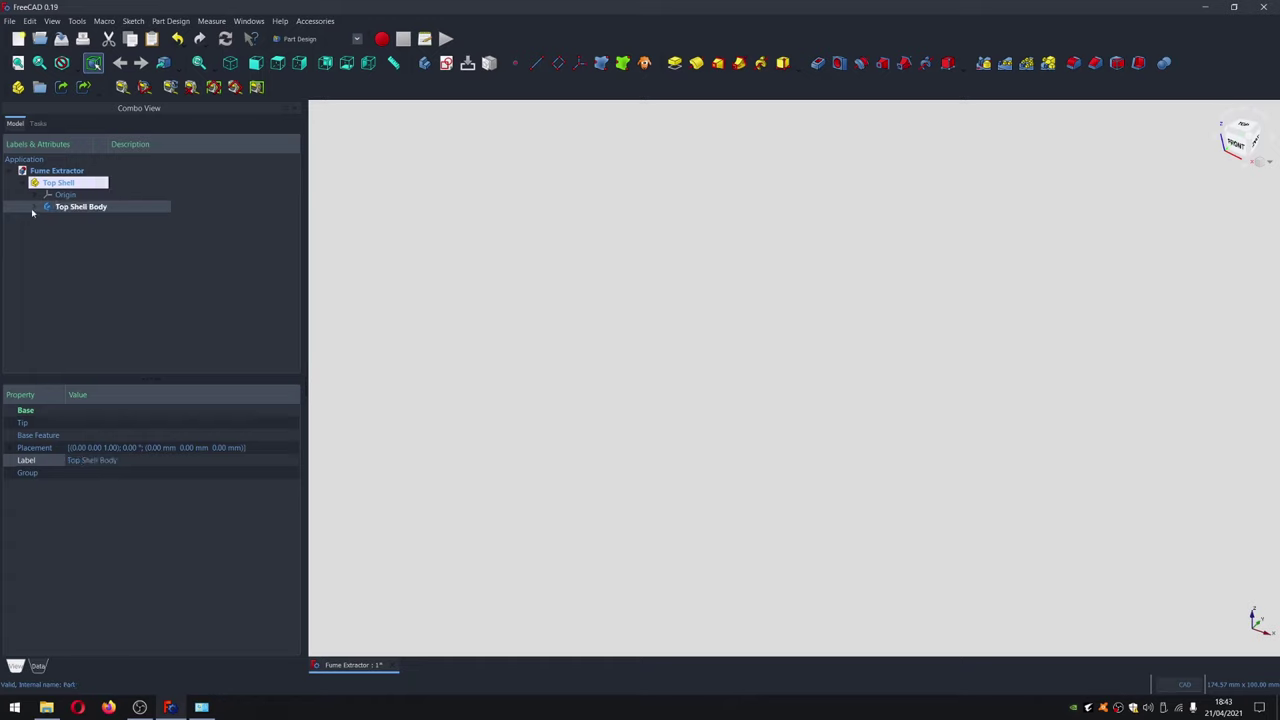
Start a new sketch in Top Shell Body on its XY base plane
{"action": "left_click", "coordinate": [35, 206]}
{"action": "left_click", "coordinate": [446, 63]}
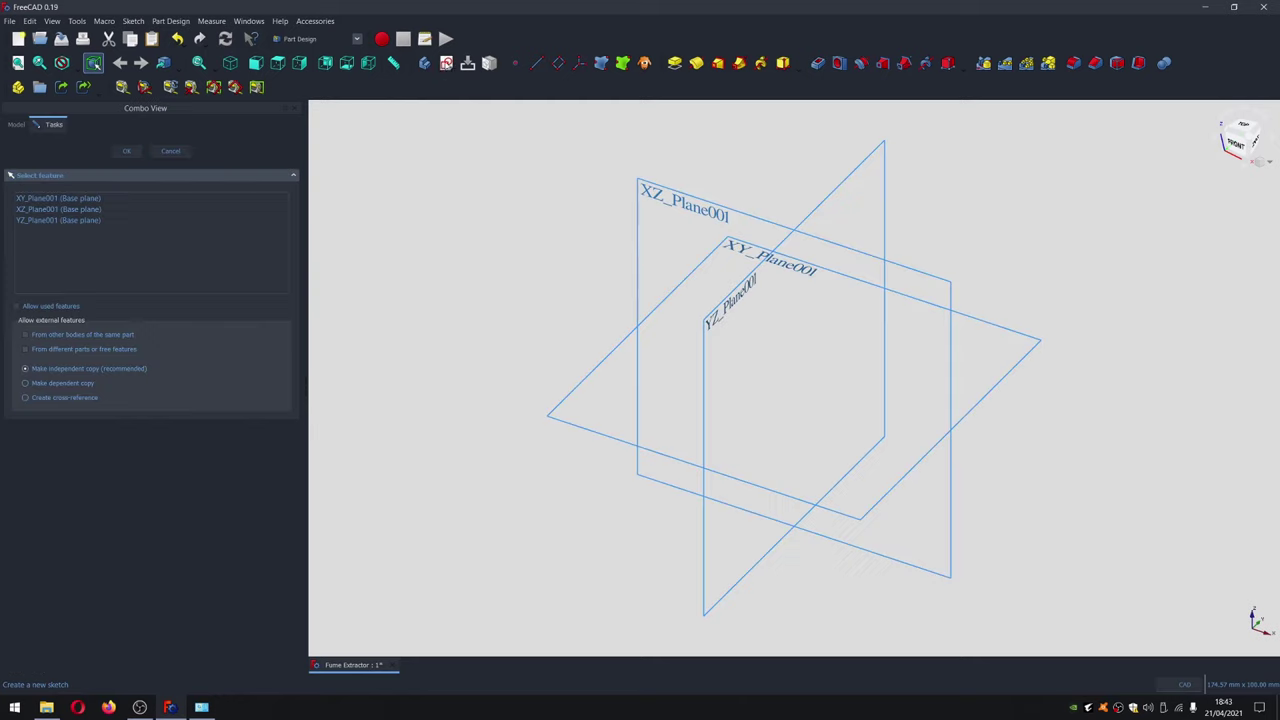
{"action": "left_click", "coordinate": [50, 200]}
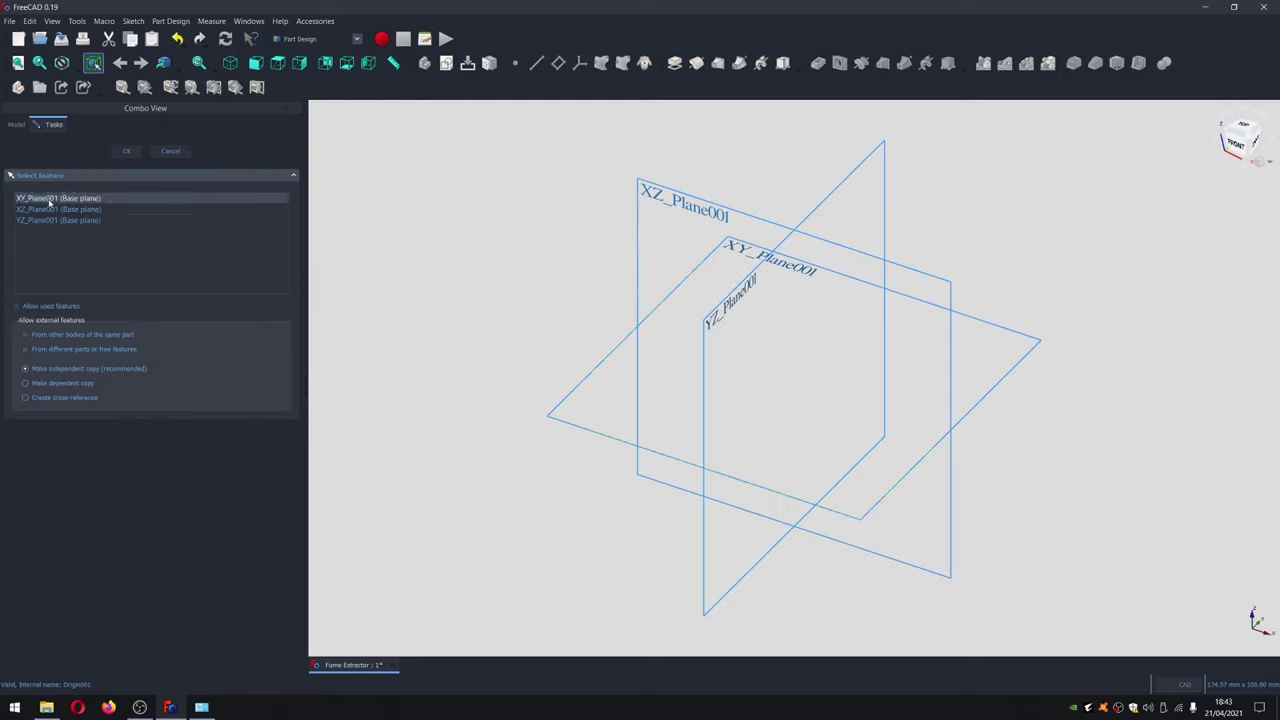
{"action": "left_click", "coordinate": [1020, 338]}
{"action": "left_click", "coordinate": [130, 151]}
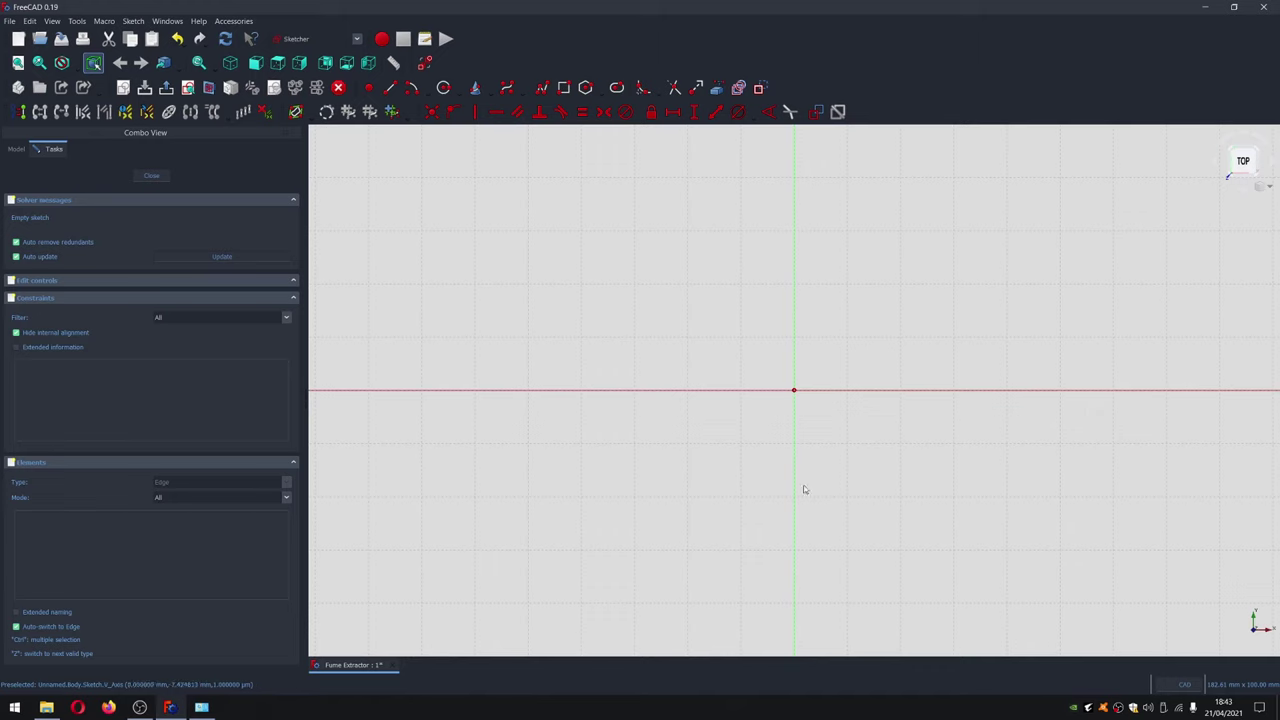
Sketch a rectangle about 67 mm wide and 55 mm high around the origin
{"action": "left_click", "coordinate": [563, 88]}
{"action": "left_click", "coordinate": [655, 253]}
{"action": "left_click", "coordinate": [1013, 546]}
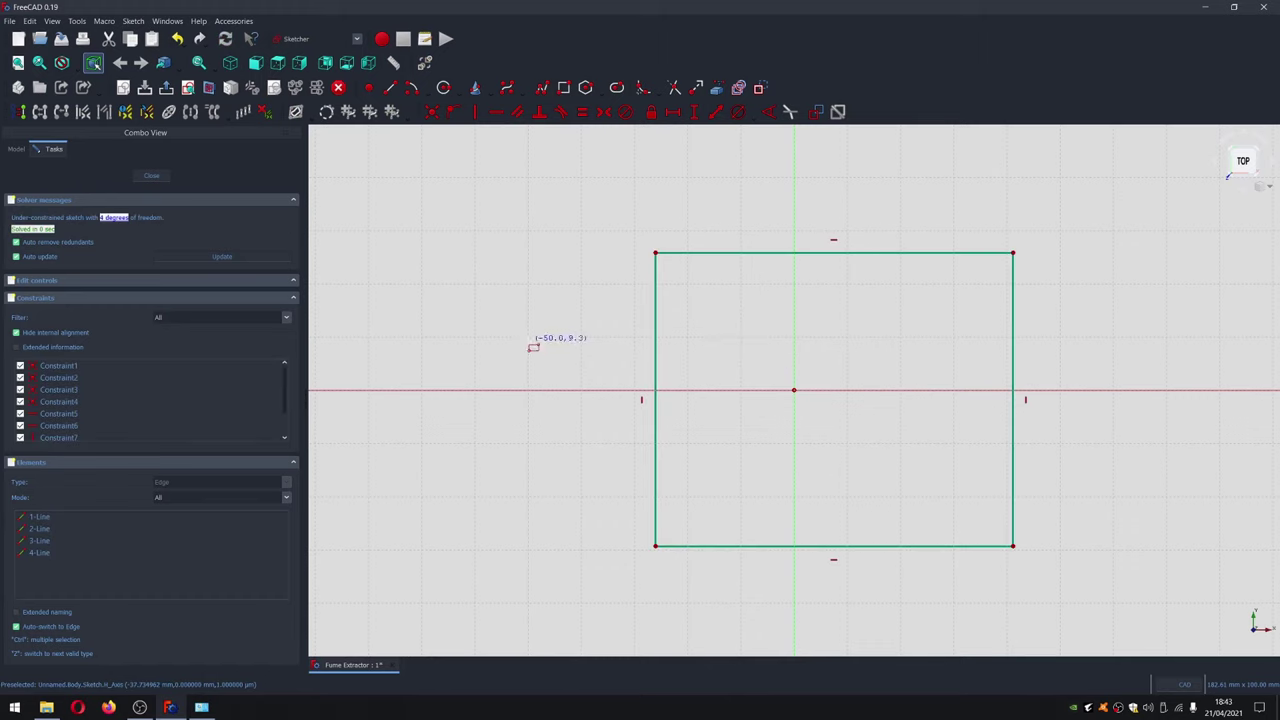
{"action": "left_click", "coordinate": [763, 256]}
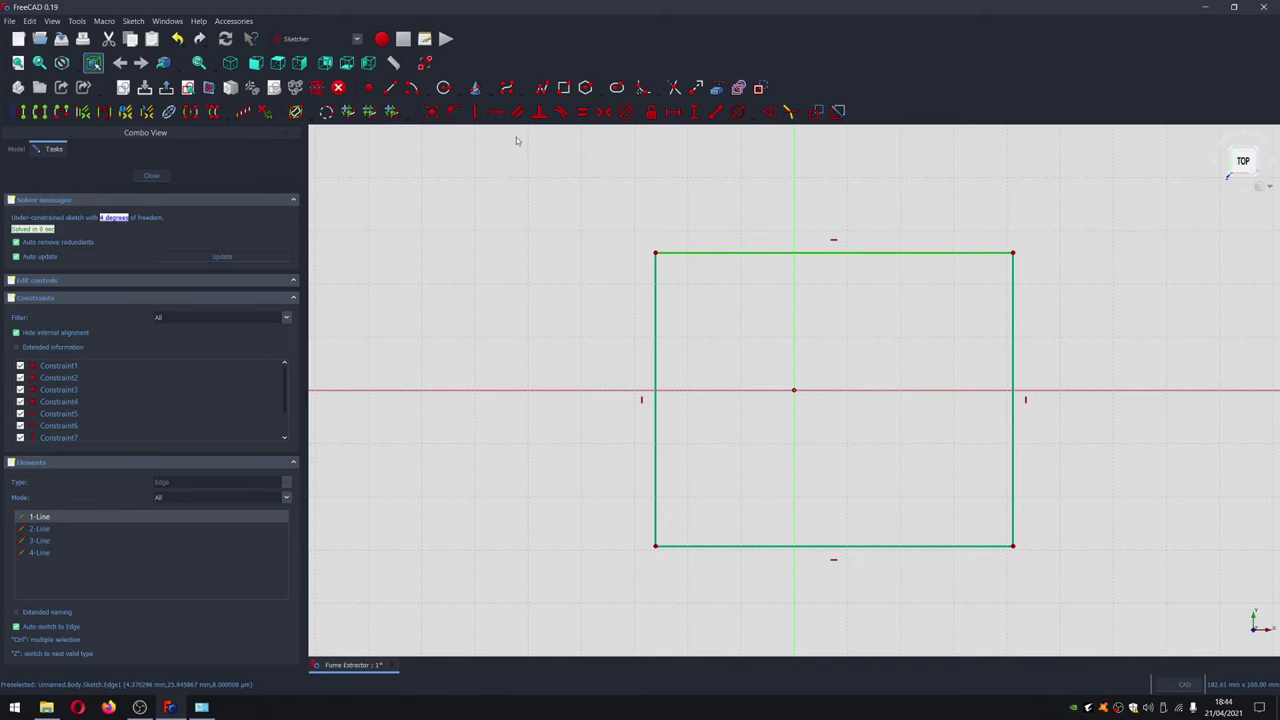
{"action": "left_click", "coordinate": [776, 188]}
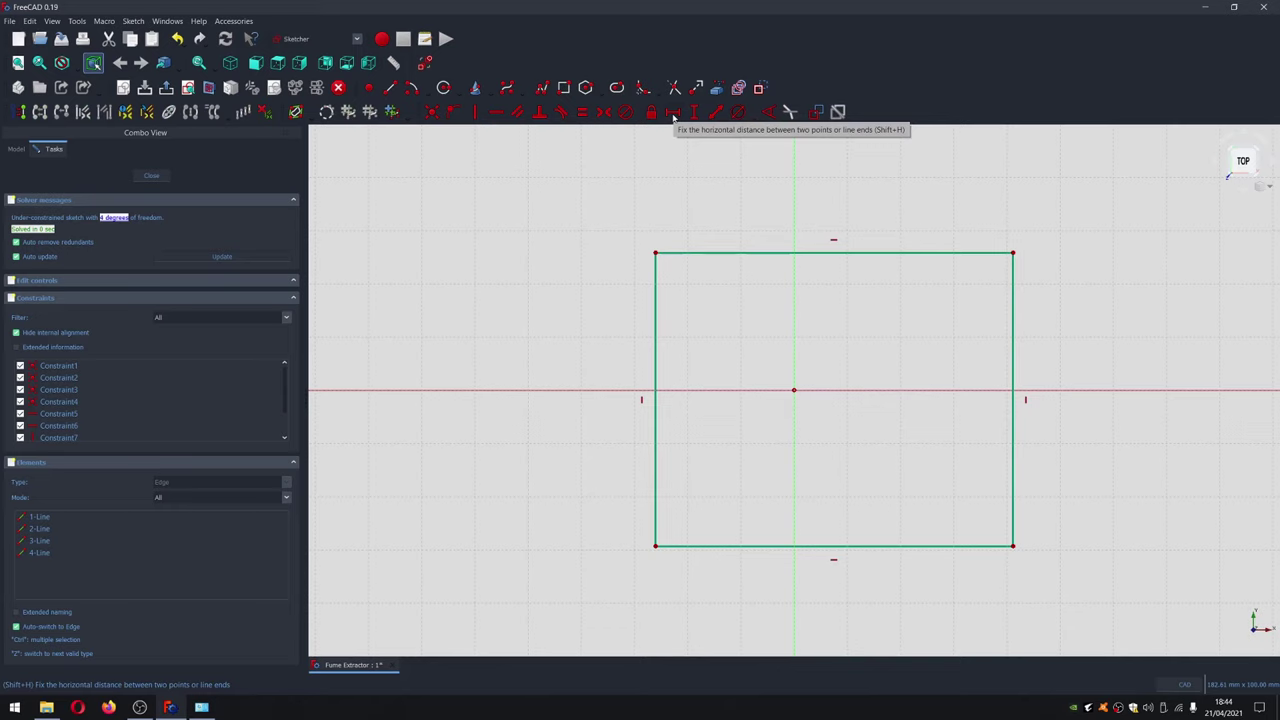
Constrain the rectangle's top edge to a horizontal length of 140 mm and its side edge to a vertical length of 140 mm
{"action": "left_click", "coordinate": [673, 114]}
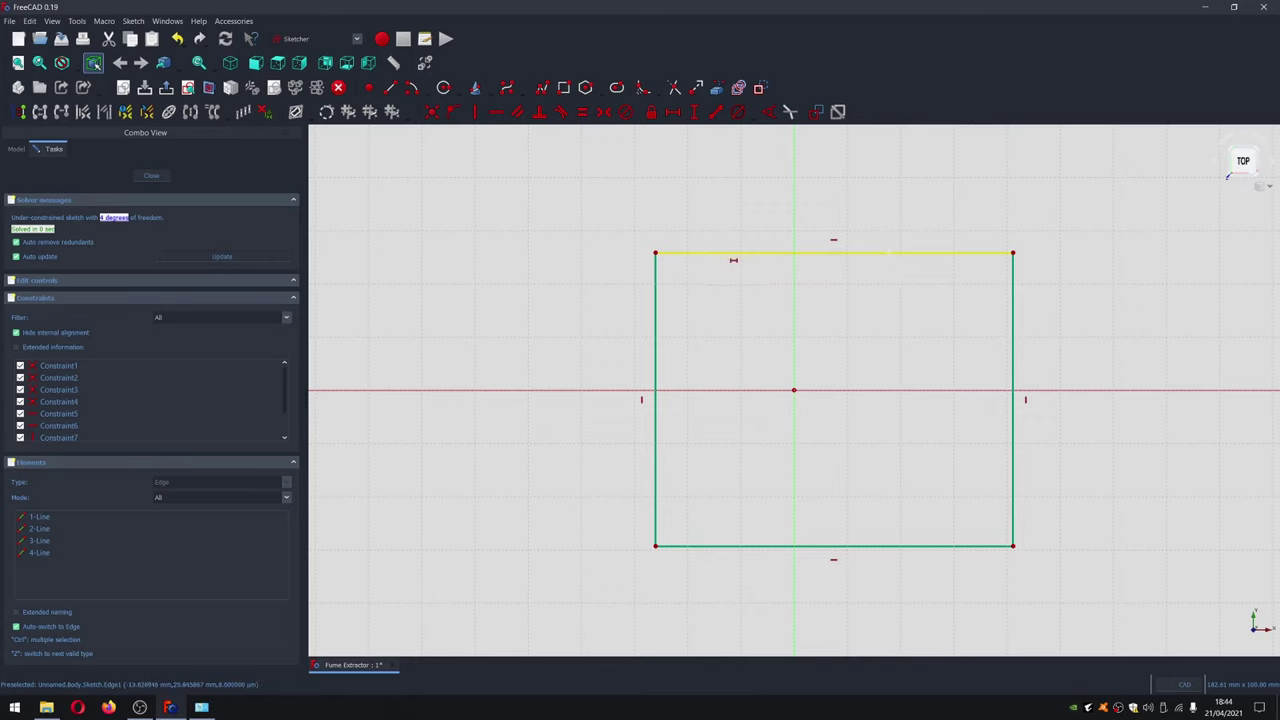
{"action": "left_click", "coordinate": [728, 254]}
{"action": "type", "text": "8"}
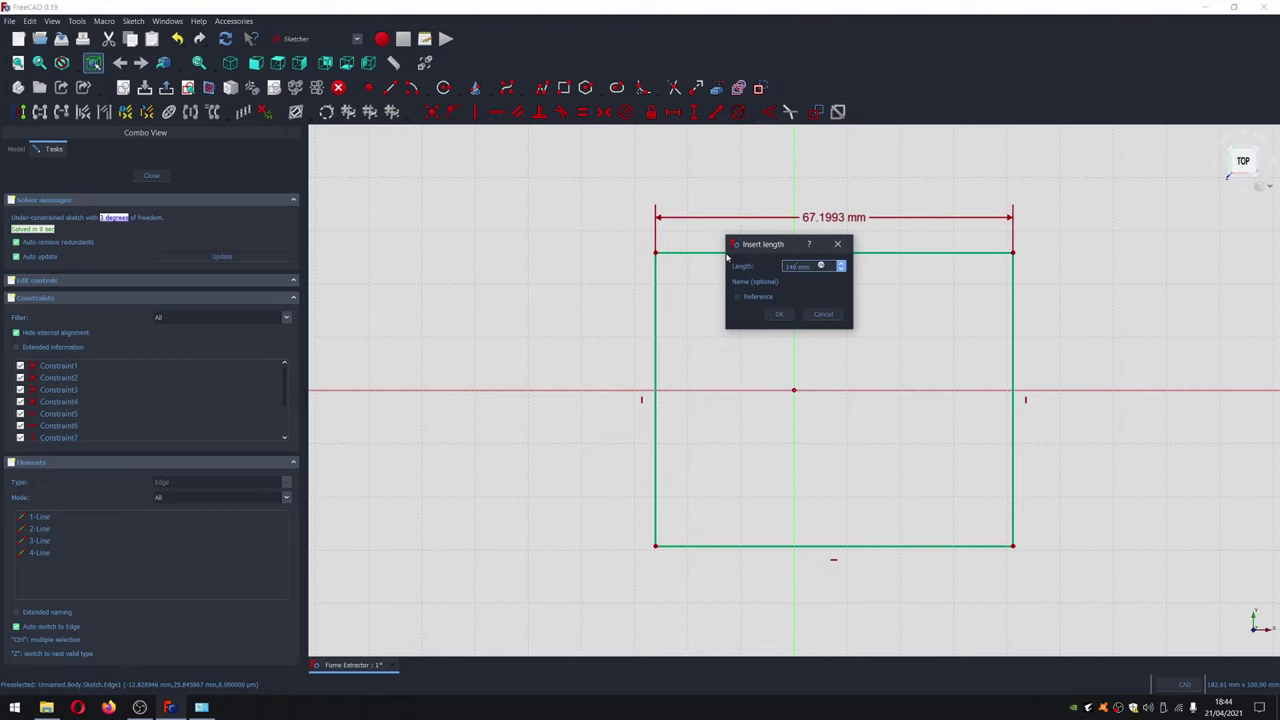
{"action": "key", "text": "Return"}
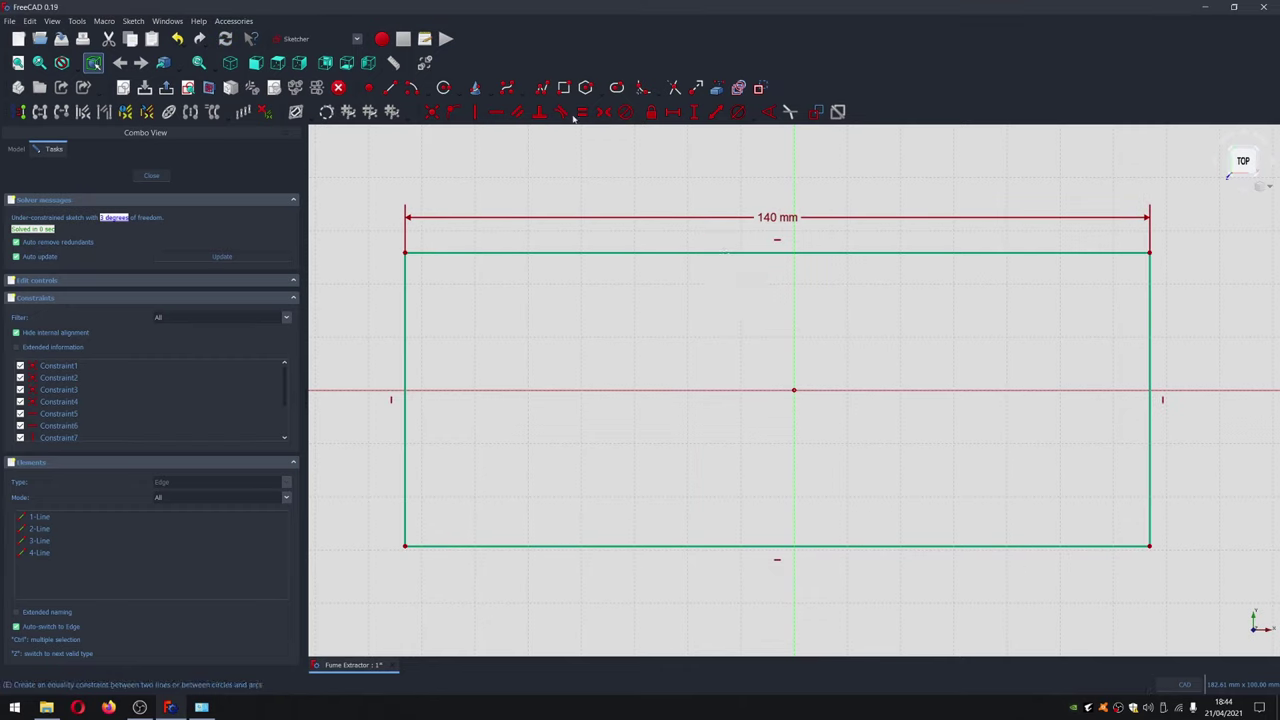
{"action": "left_click", "coordinate": [696, 113]}
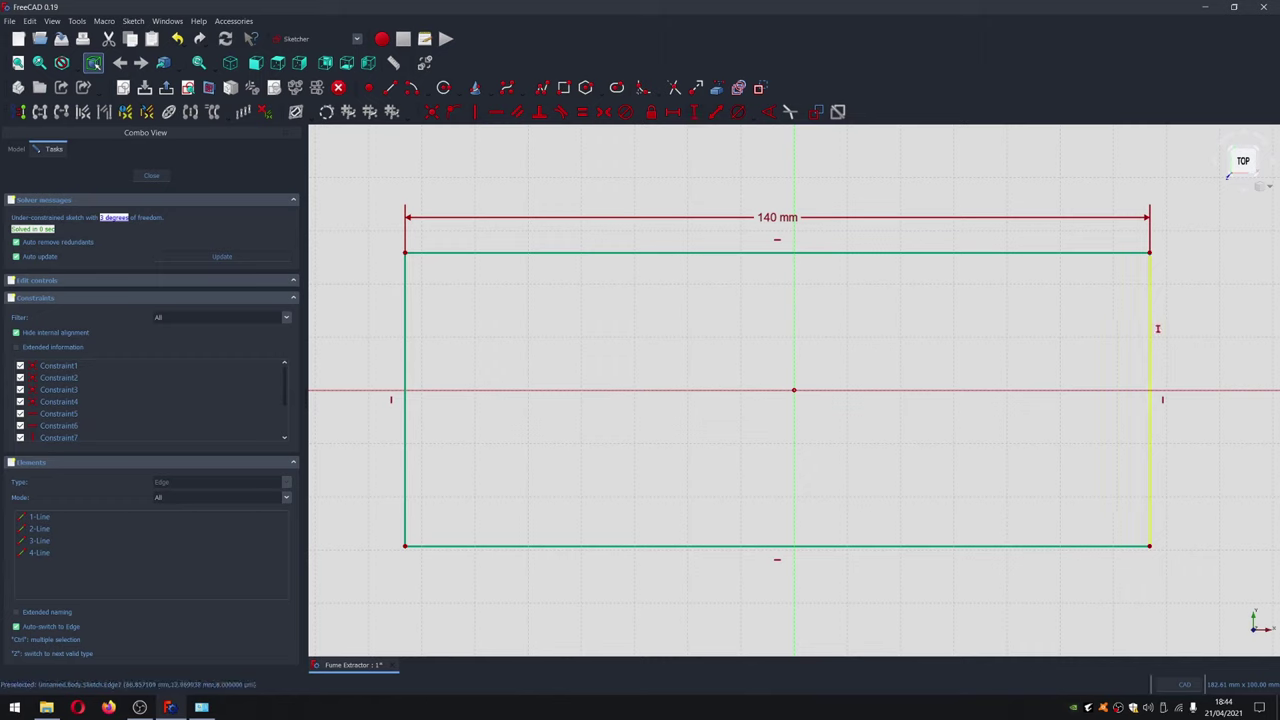
{"action": "left_click", "coordinate": [1157, 328]}
{"action": "type", "text": "1"}
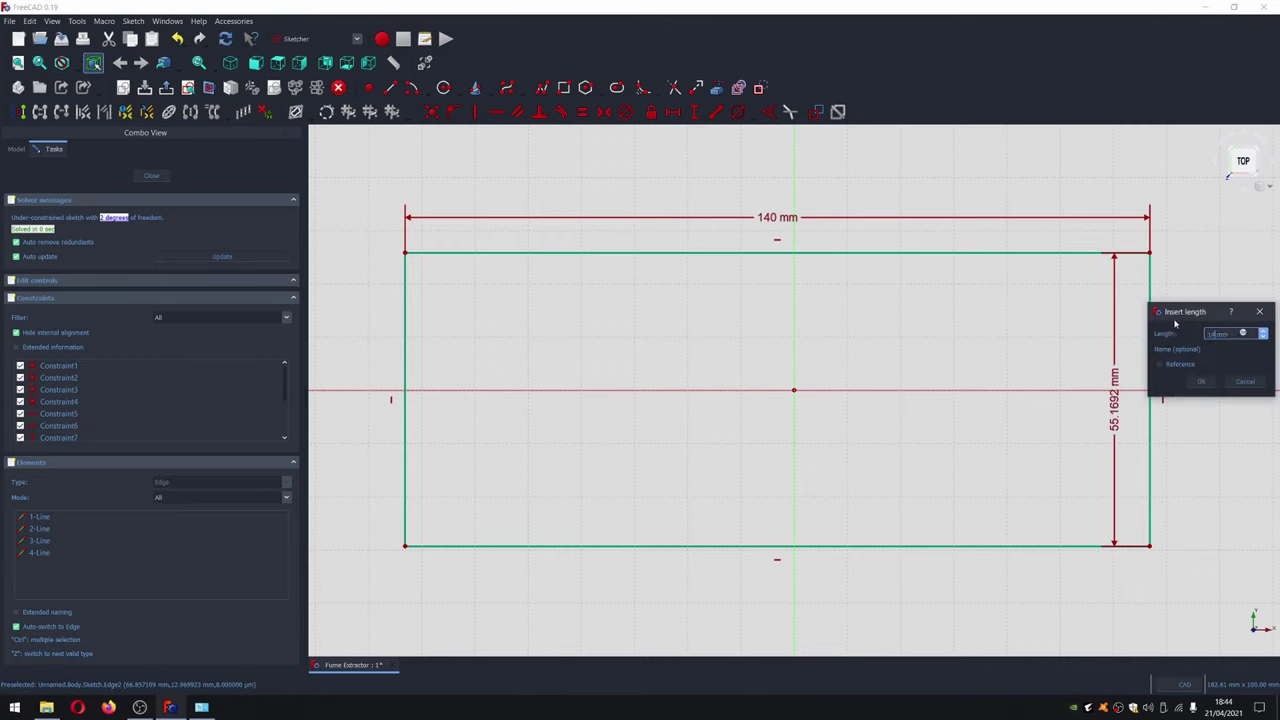
{"action": "type", "text": "40"}
{"action": "key", "text": "Return"}
{"action": "scroll", "coordinate": [1002, 347], "scroll_direction": "down", "scroll_amount": 4}
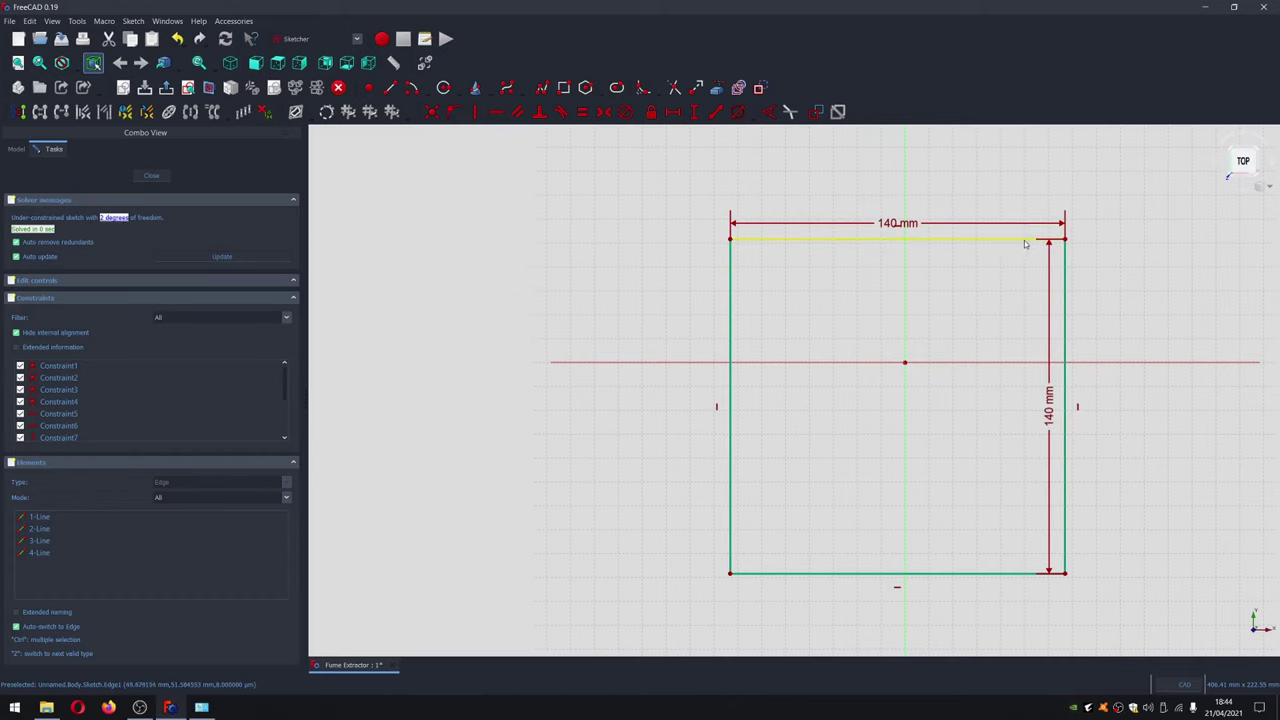
Centre the square on the origin by making its top corners symmetric about the vertical axis and its left corners symmetric about the horizontal axis
{"action": "mouse_move", "coordinate": [1020, 246]}
{"action": "left_mouse_down"}
{"action": "mouse_move", "coordinate": [903, 261]}
{"action": "mouse_move", "coordinate": [914, 326]}
{"action": "mouse_move", "coordinate": [1137, 260]}
{"action": "mouse_move", "coordinate": [1094, 194]}
{"action": "mouse_move", "coordinate": [1046, 384]}
{"action": "mouse_move", "coordinate": [1021, 169]}
{"action": "mouse_move", "coordinate": [1021, 300]}
{"action": "mouse_move", "coordinate": [1027, 183]}
{"action": "mouse_move", "coordinate": [1037, 318]}
{"action": "mouse_move", "coordinate": [1130, 226]}
{"action": "mouse_move", "coordinate": [885, 216]}
{"action": "mouse_move", "coordinate": [1108, 219]}
{"action": "mouse_move", "coordinate": [1071, 237]}
{"action": "mouse_move", "coordinate": [1022, 350]}
{"action": "mouse_move", "coordinate": [1040, 180]}
{"action": "mouse_move", "coordinate": [1008, 208]}
{"action": "left_mouse_up"}
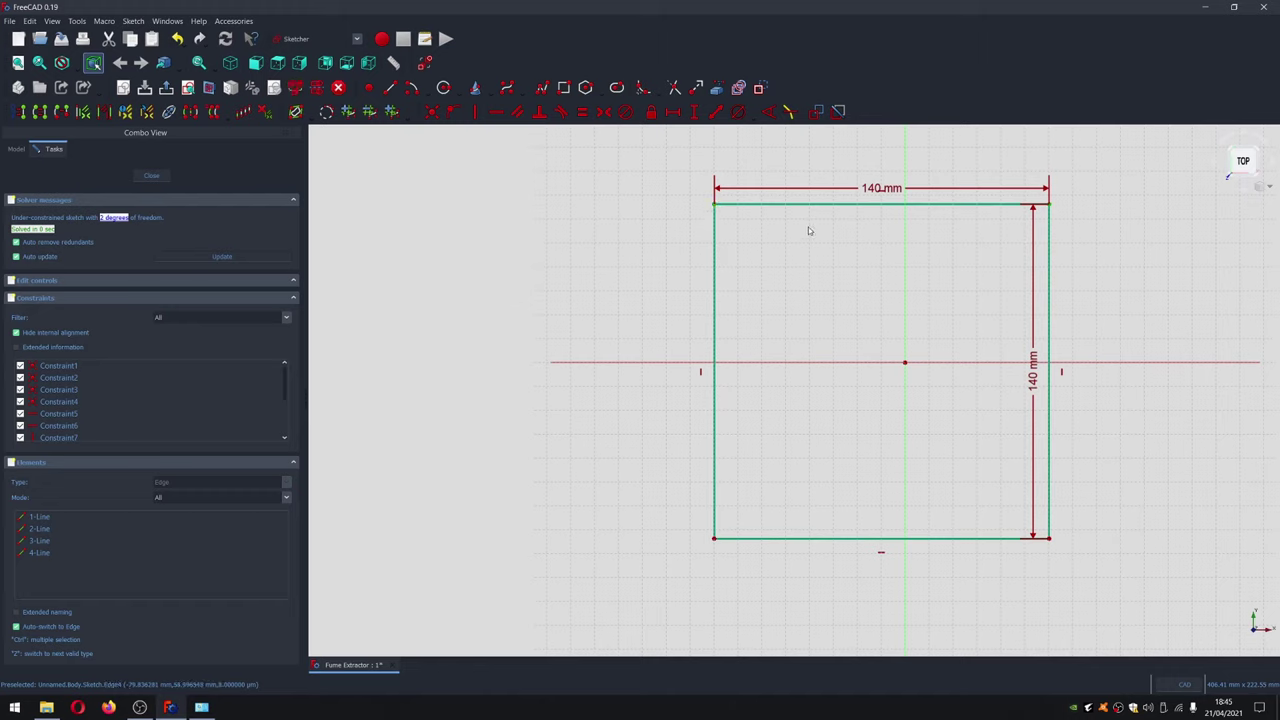
{"action": "left_click", "coordinate": [906, 155]}
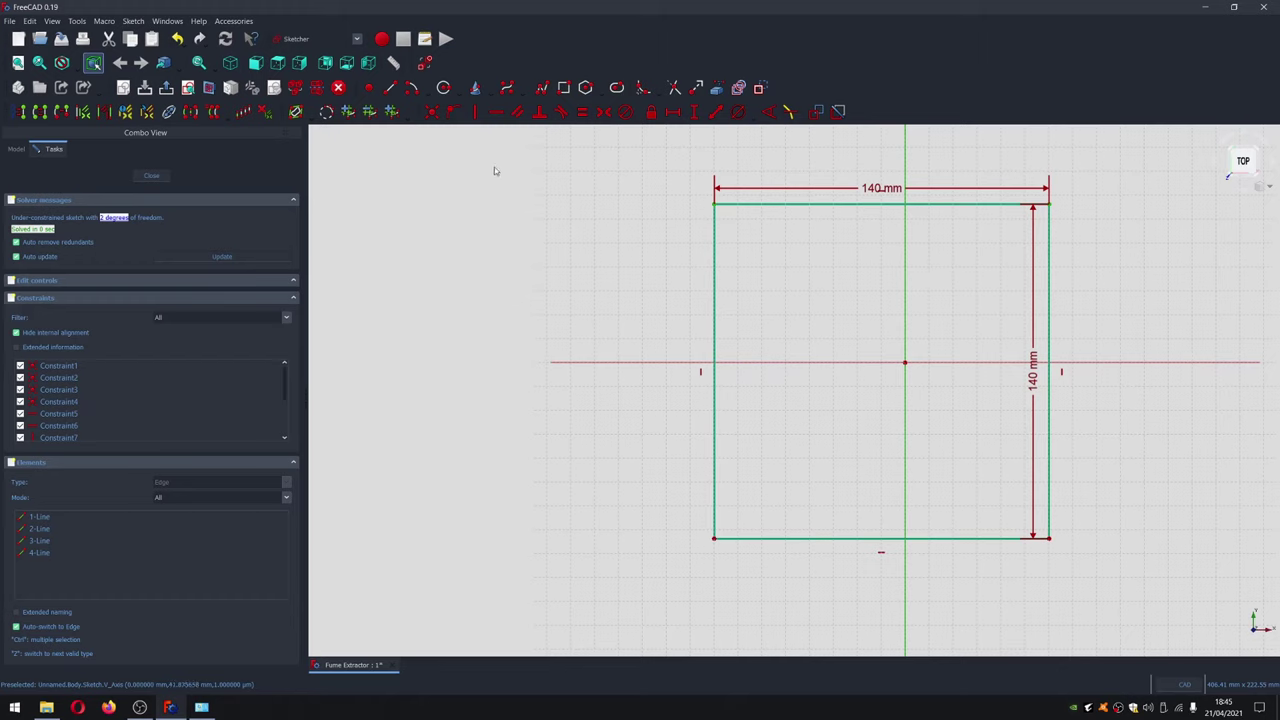
{"action": "left_click", "coordinate": [604, 116]}
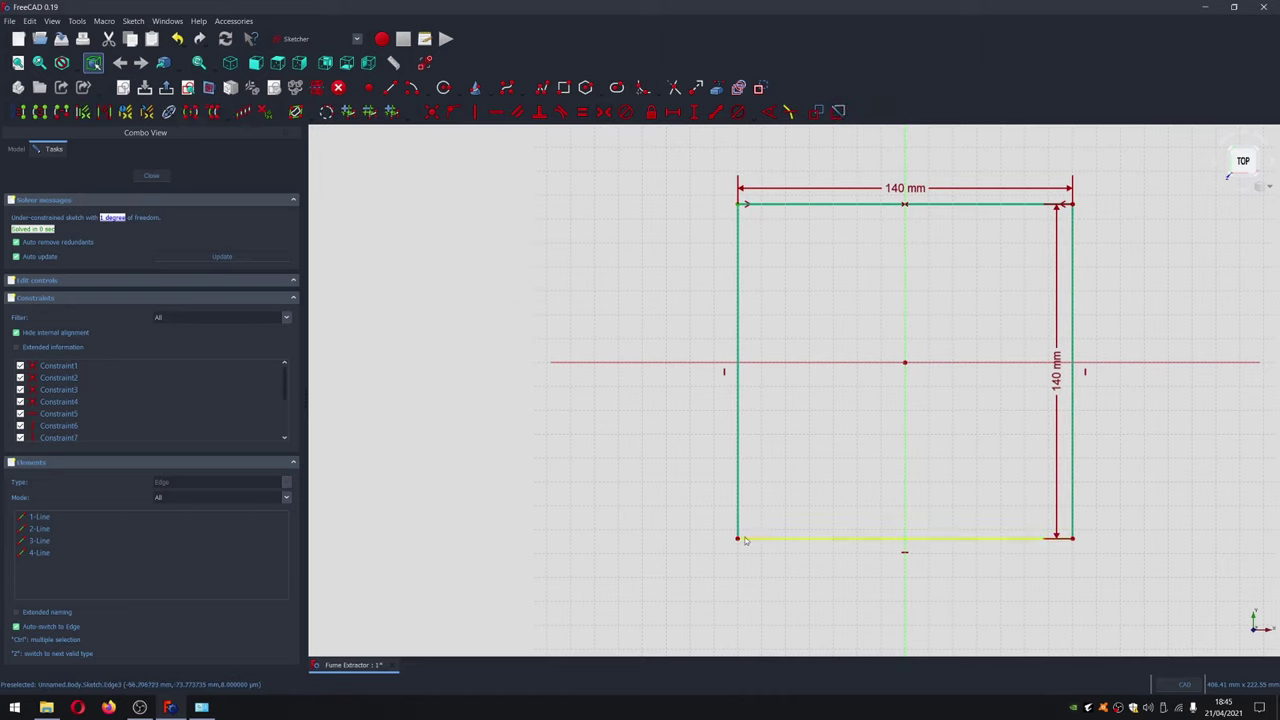
{"action": "left_click", "coordinate": [683, 363]}
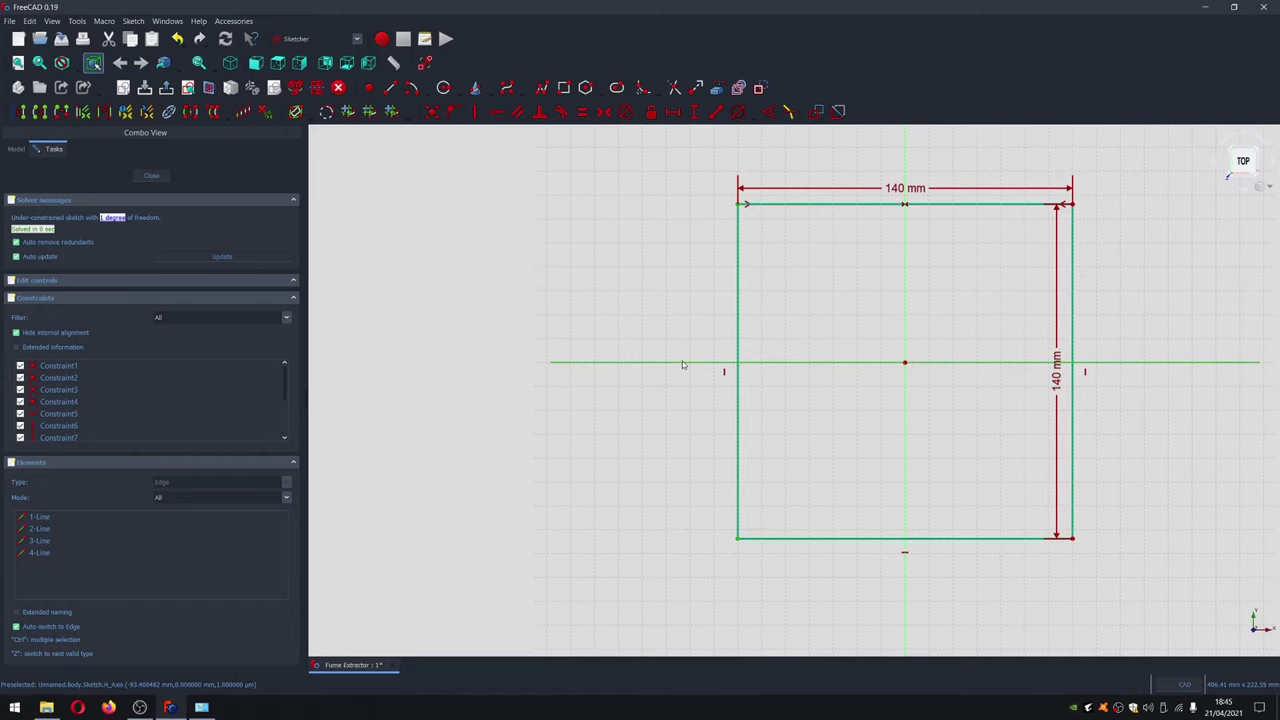
{"action": "left_click", "coordinate": [604, 115]}
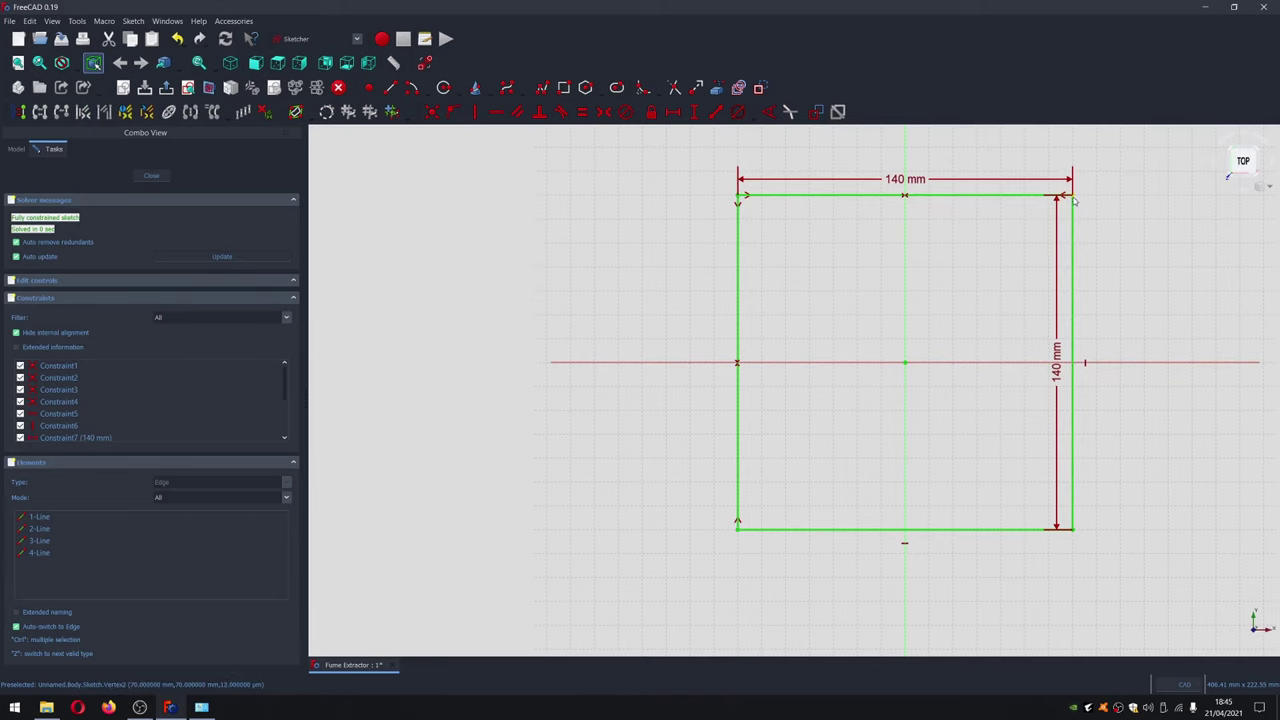
{"action": "key", "text": "g"}
{"action": "key", "text": "c"}
{"action": "key", "text": "Escape"}
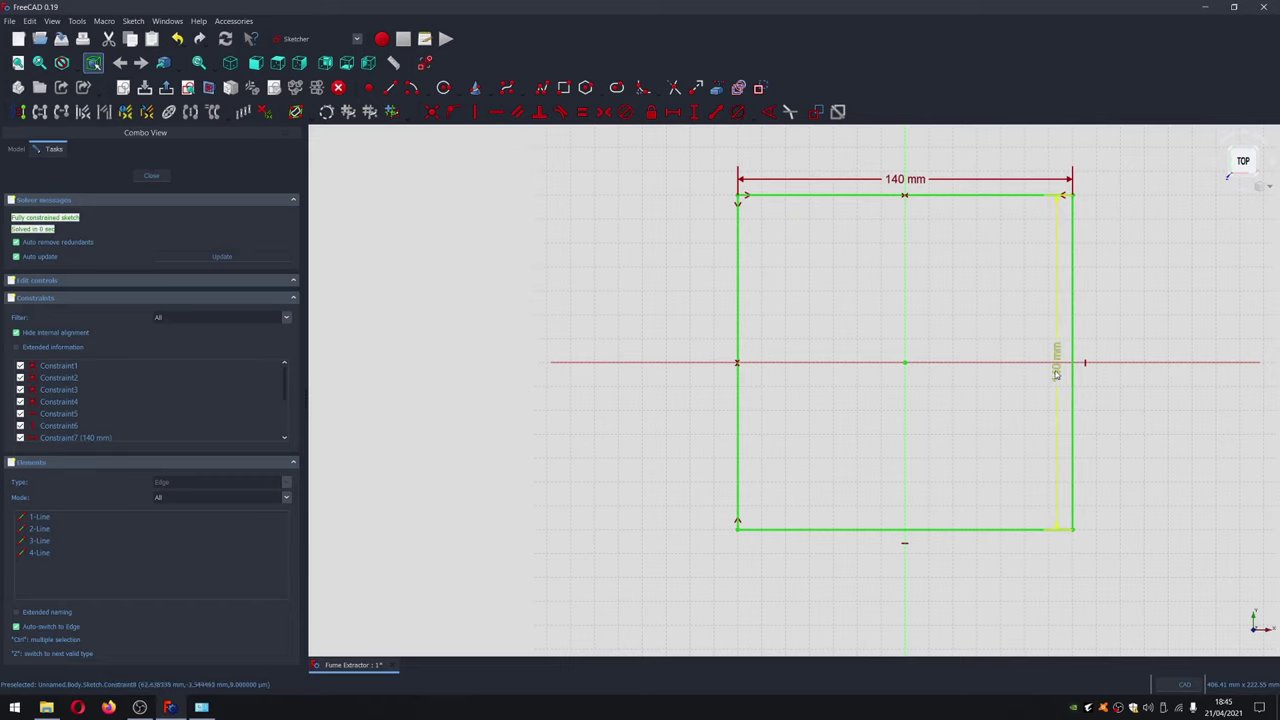
Move both 140 mm dimensions farther outside the square and close the sketch
{"action": "left_click_drag", "start_coordinate": [1056, 375], "coordinate": [1113, 338]}
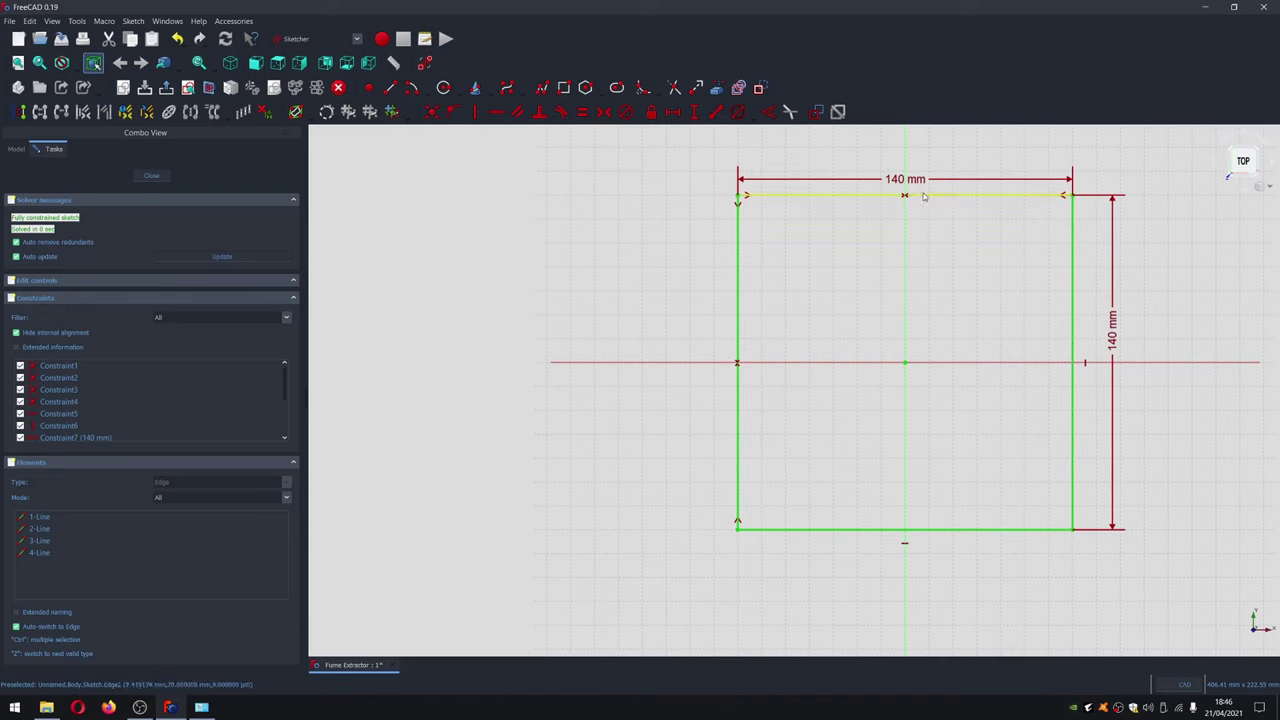
{"action": "left_click_drag", "start_coordinate": [912, 180], "coordinate": [912, 158]}
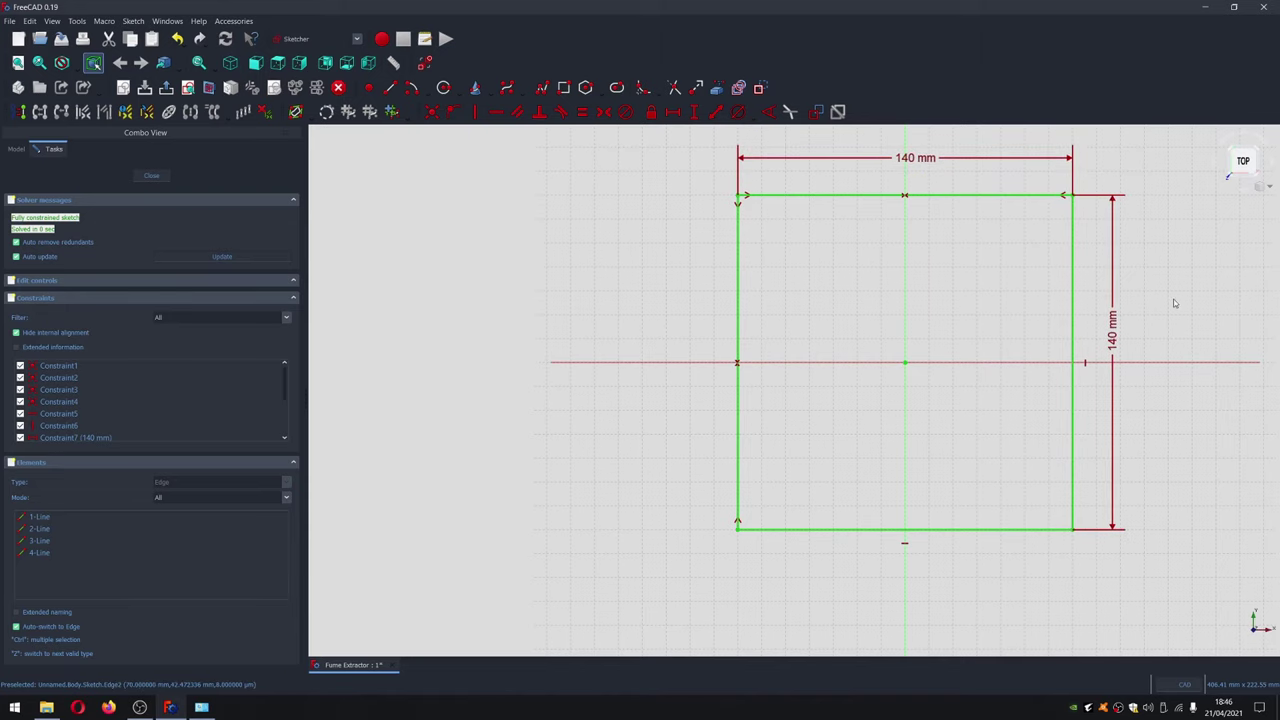
{"action": "left_click", "coordinate": [150, 176]}
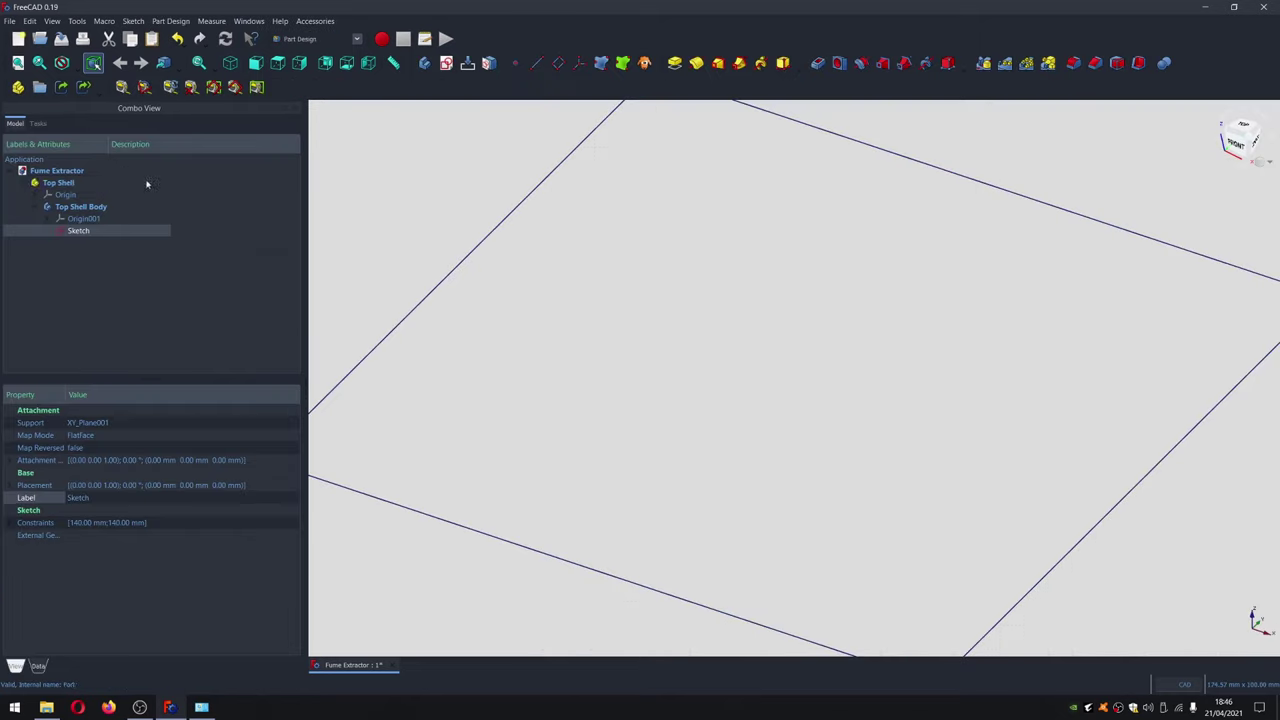
Rename the base sketch as Top Shell Body Sketch
{"action": "right_click", "coordinate": [80, 233]}
{"action": "left_click", "coordinate": [175, 434]}
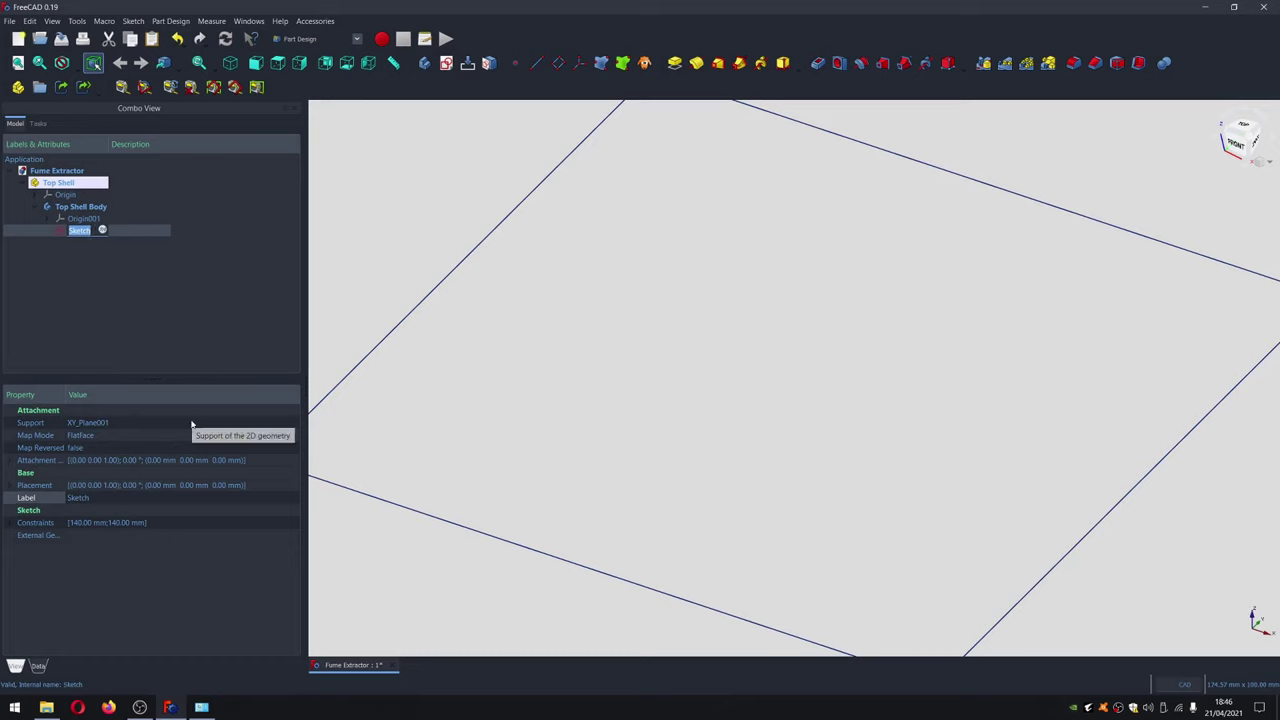
{"action": "type", "text": "T"}
{"action": "type", "text": "op Shell Bod"}
{"action": "type", "text": "y Sketch"}
{"action": "key", "text": "Return"}
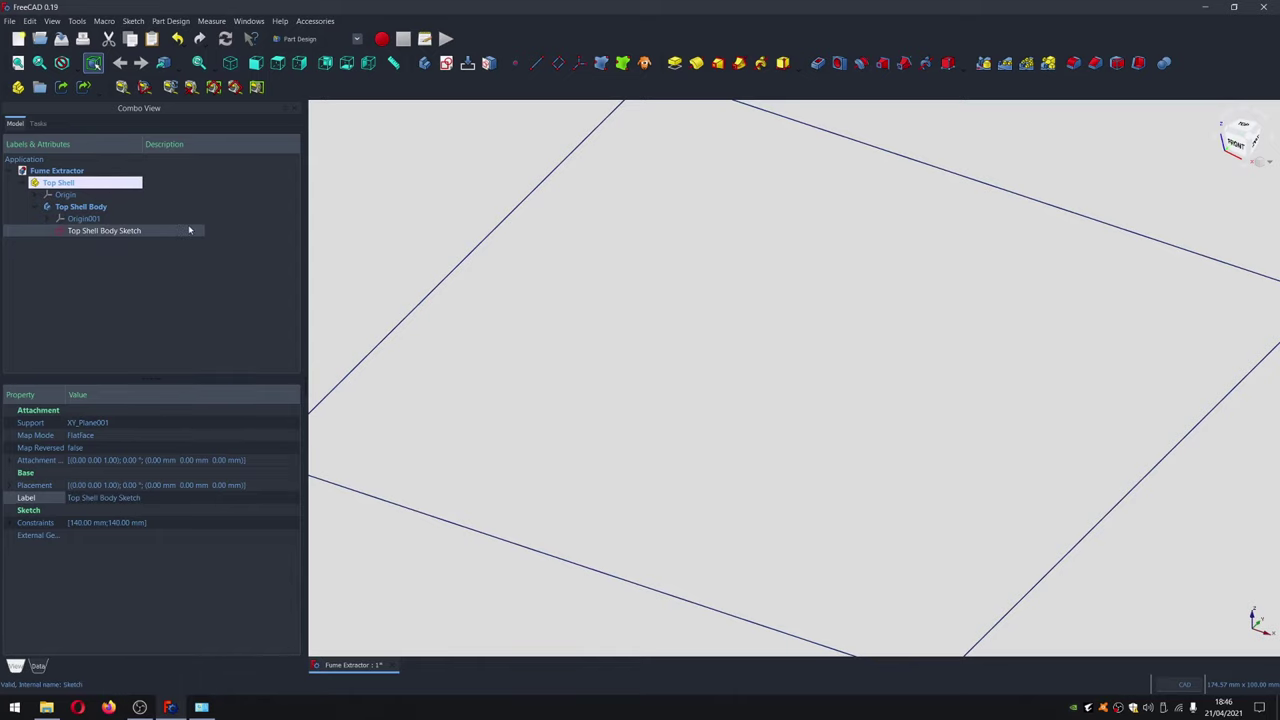
Pad the 140 mm square sketch to a length of 40 mm
{"action": "scroll", "coordinate": [691, 304], "scroll_direction": "down", "scroll_amount": 3}
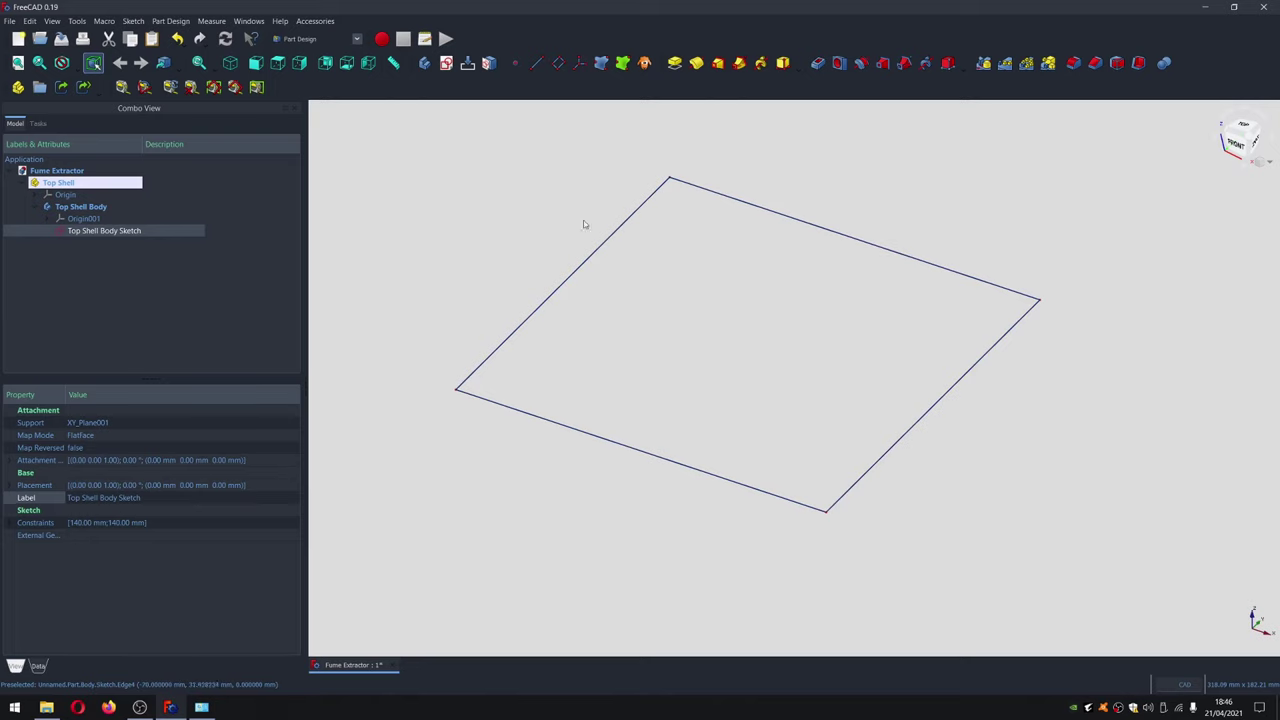
{"action": "left_click", "coordinate": [675, 63]}
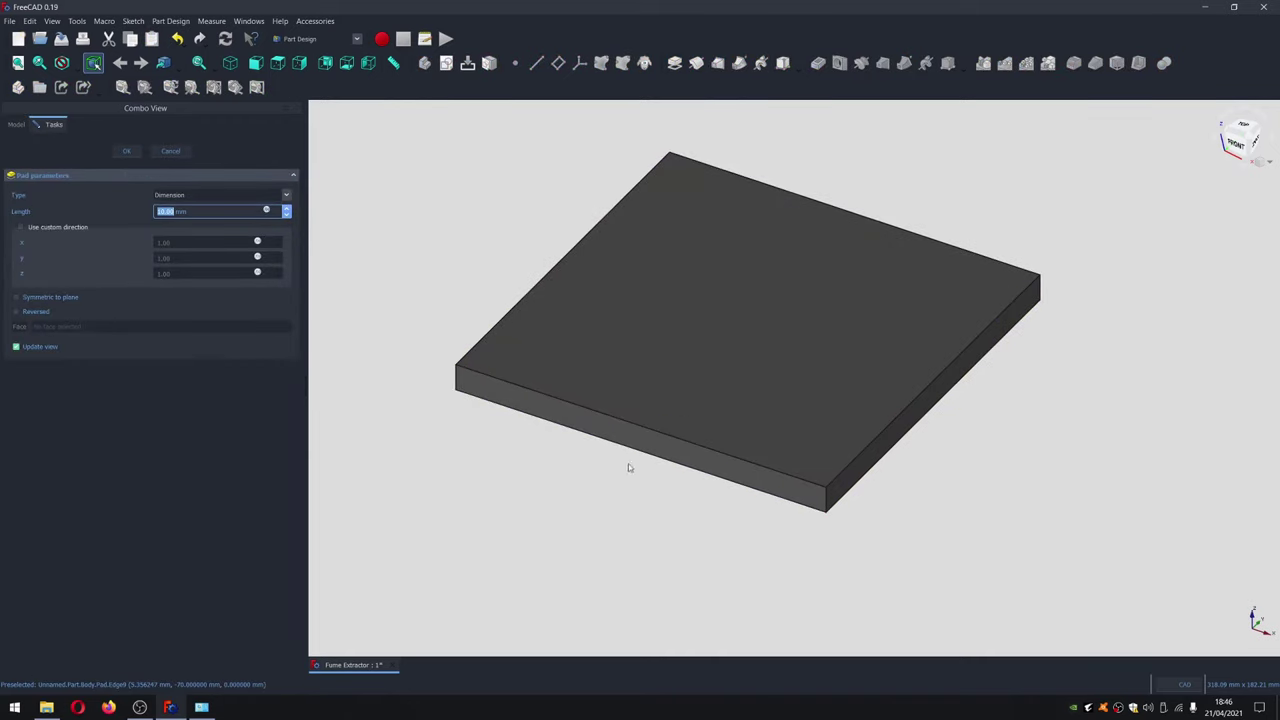
{"action": "type", "text": "10.00"}
{"action": "double_click", "coordinate": [162, 211]}
{"action": "type", "text": "40"}
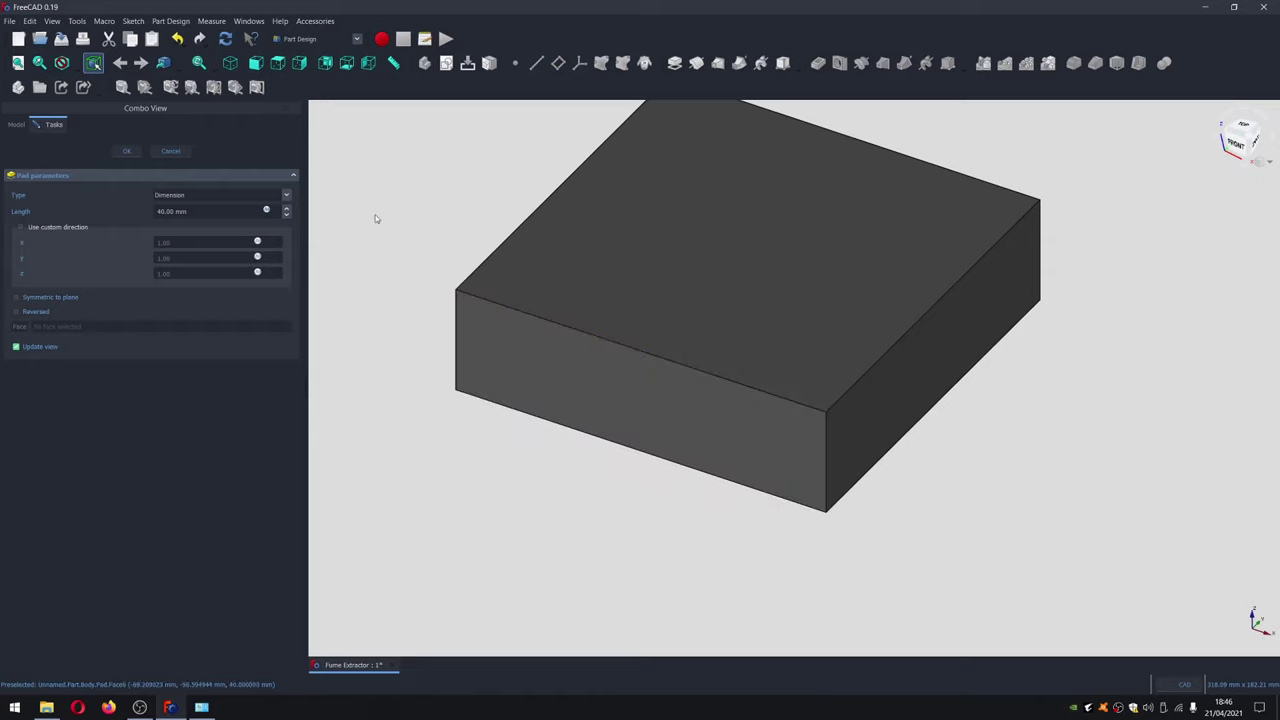
{"action": "left_click", "coordinate": [128, 152]}
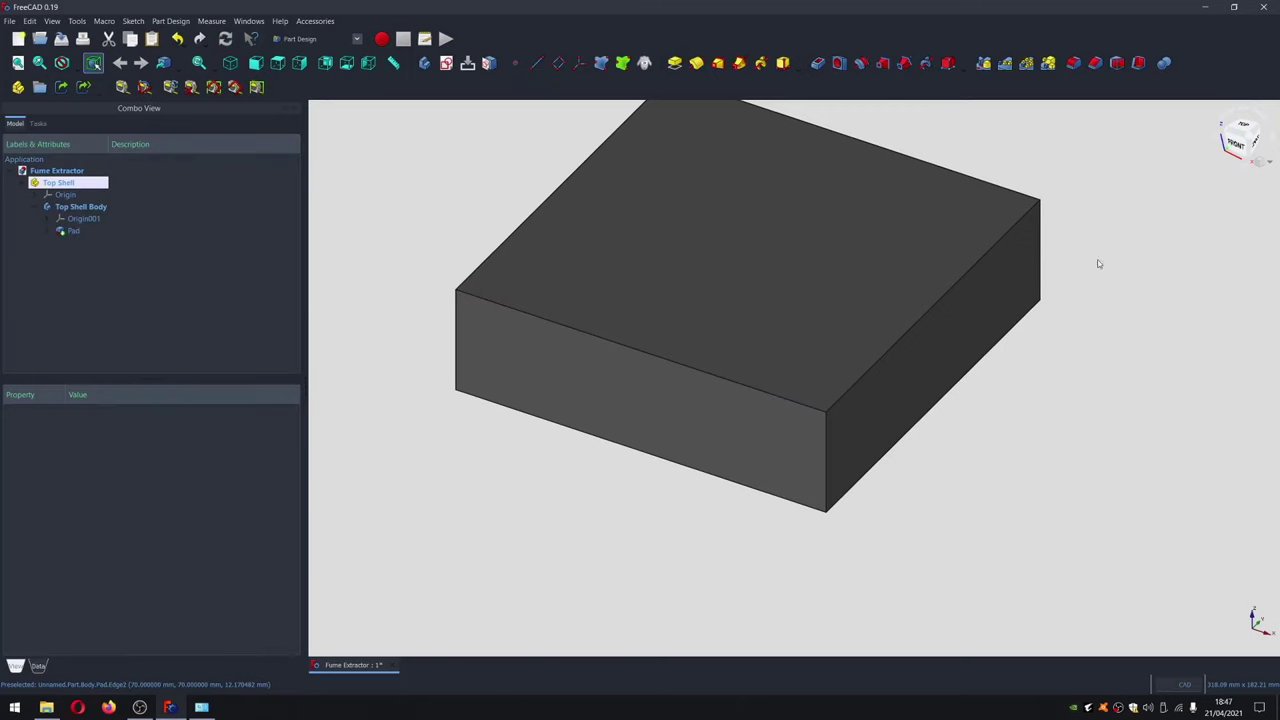
View the block from below and select its bottom face
{"action": "middle_click_drag", "start_coordinate": [1034, 377], "coordinate": [929, 474]}
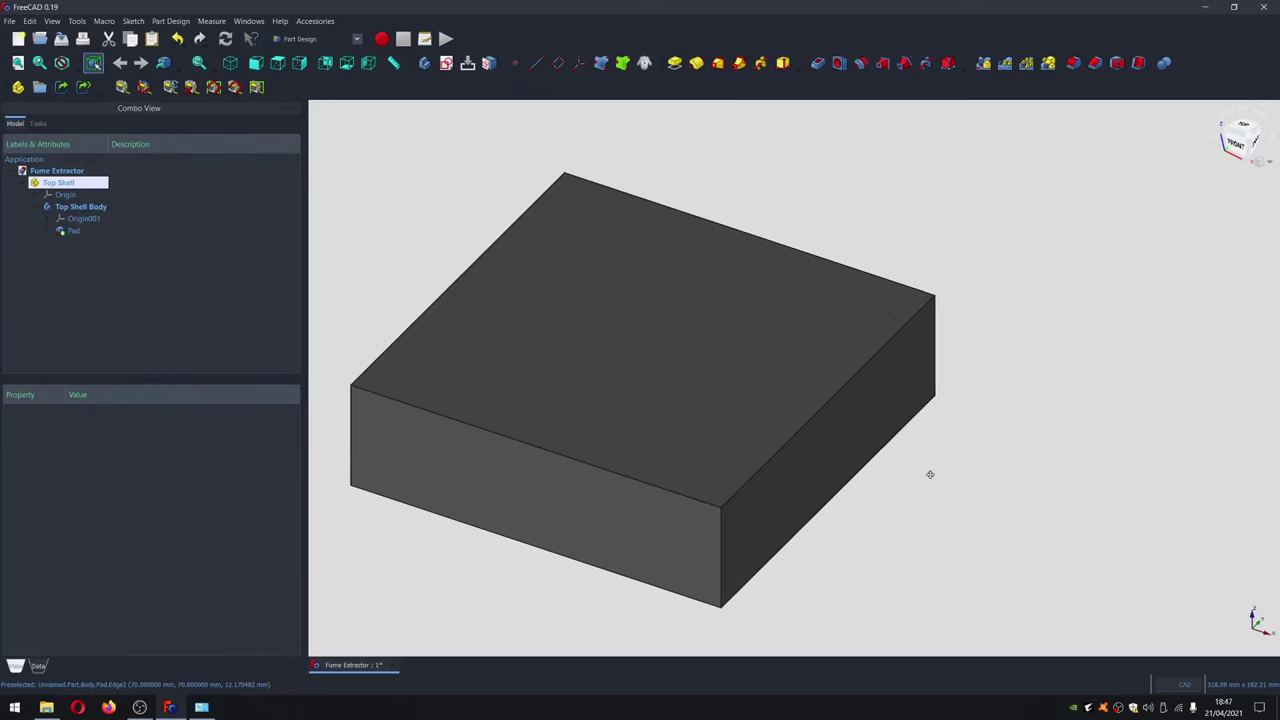
{"action": "middle_click_drag", "start_coordinate": [902, 556], "coordinate": [935, 512]}
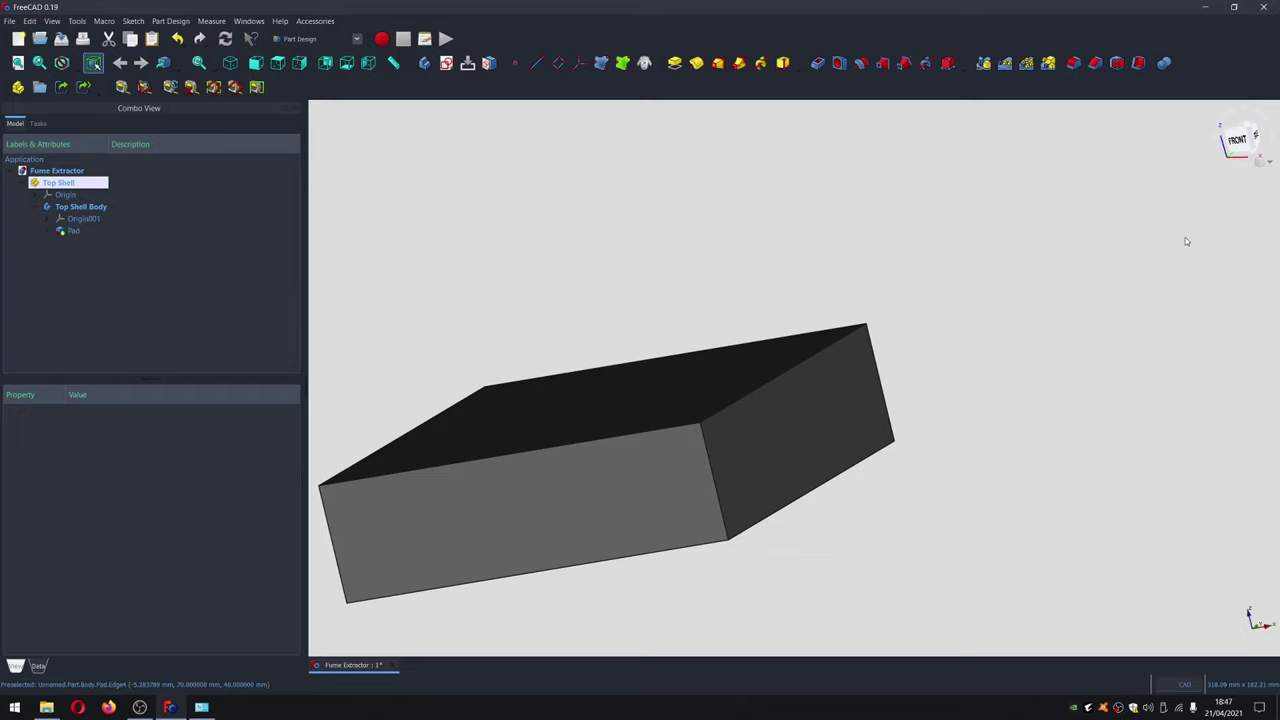
{"action": "left_click", "coordinate": [1255, 157]}
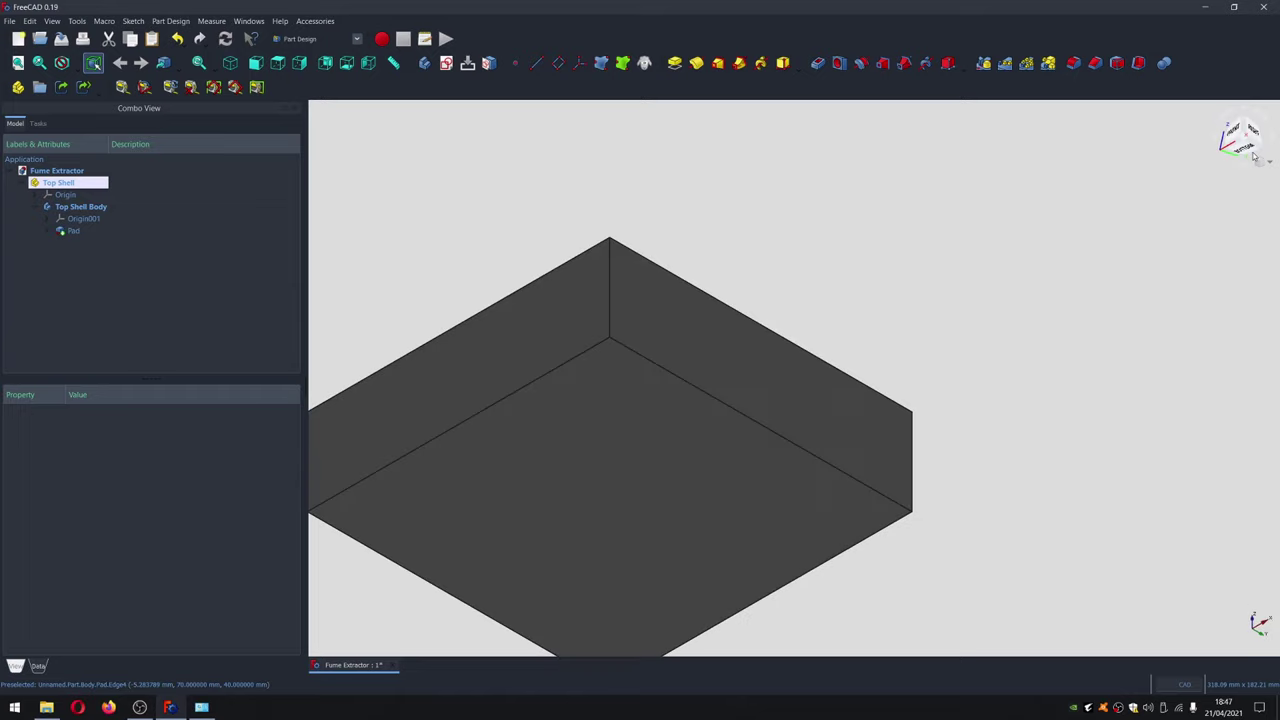
{"action": "left_click", "coordinate": [1248, 152]}
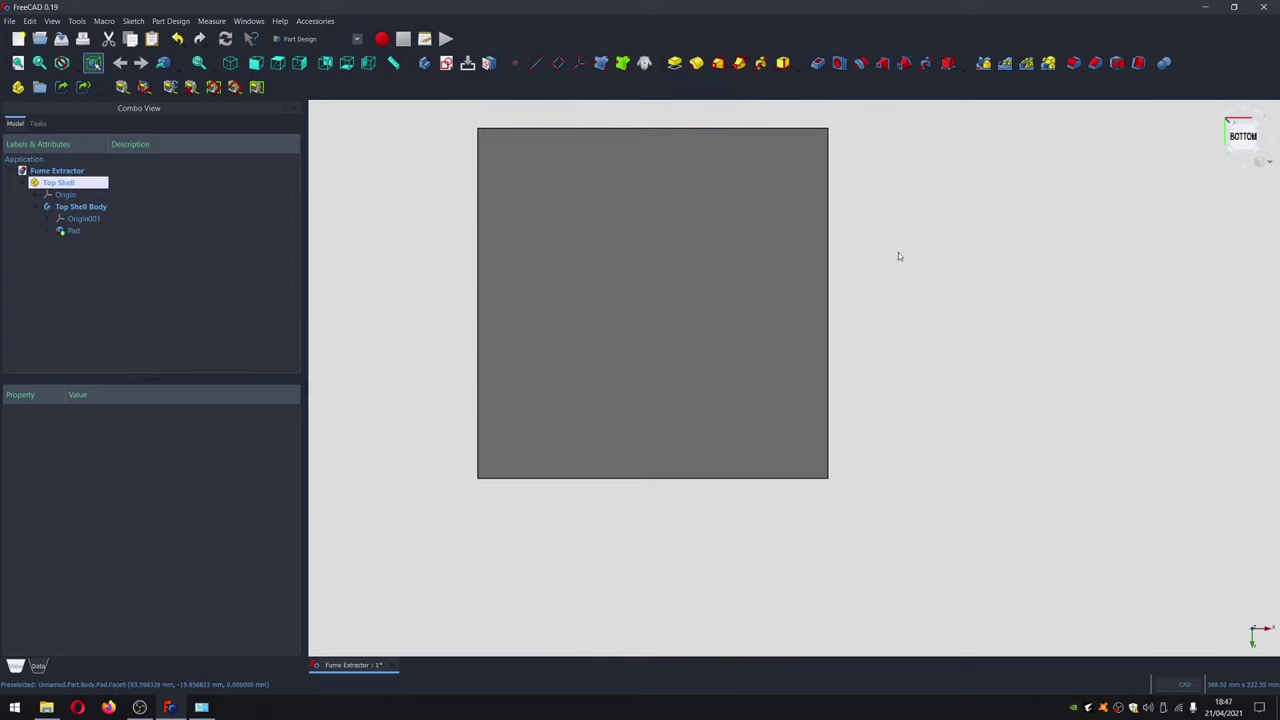
{"action": "left_click", "coordinate": [737, 251]}
{"action": "left_click", "coordinate": [1037, 266]}
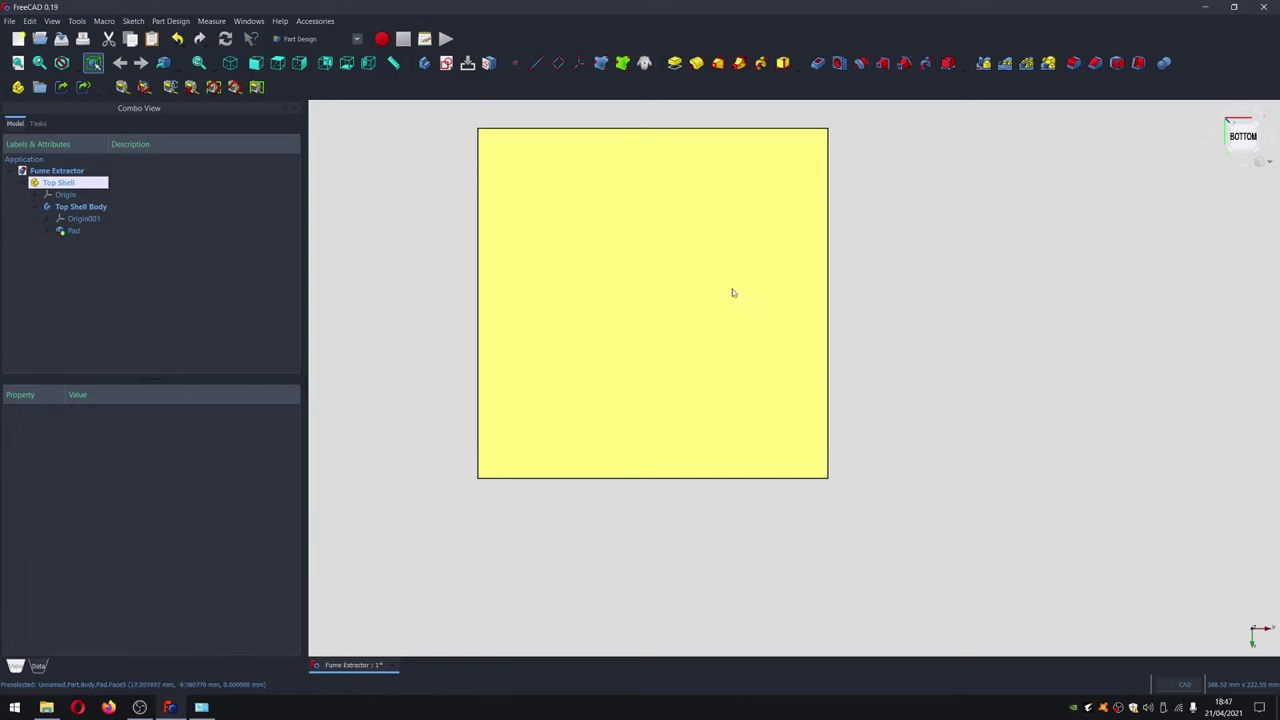
{"action": "left_click", "coordinate": [633, 278]}
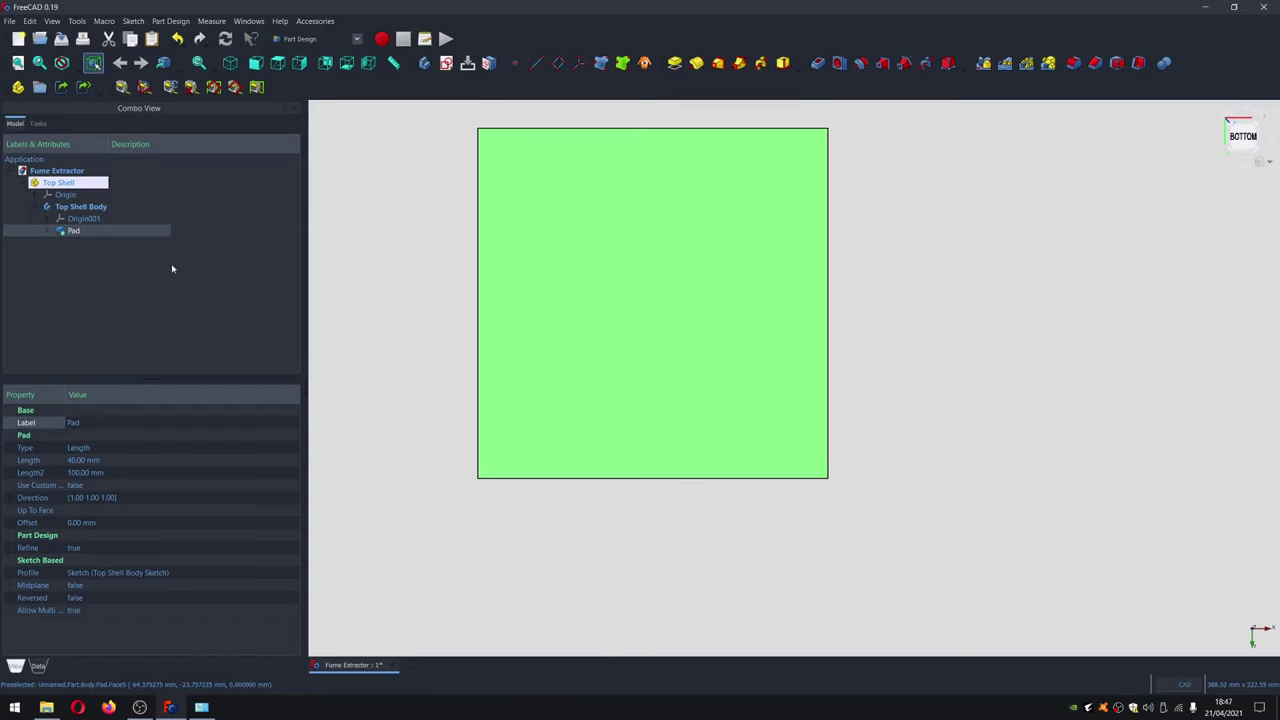
Rename the pad as Top Shell Body Pad
{"action": "left_click", "coordinate": [47, 232]}
{"action": "right_click", "coordinate": [90, 232]}
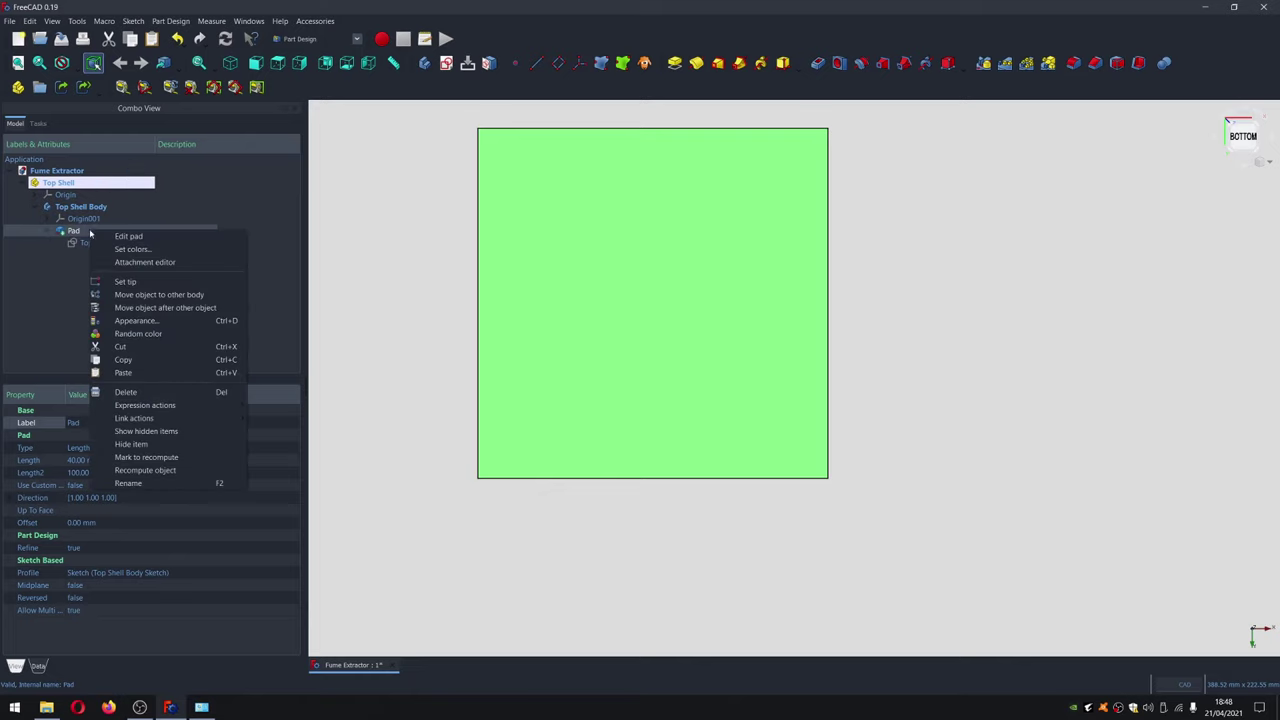
{"action": "left_click", "coordinate": [172, 484]}
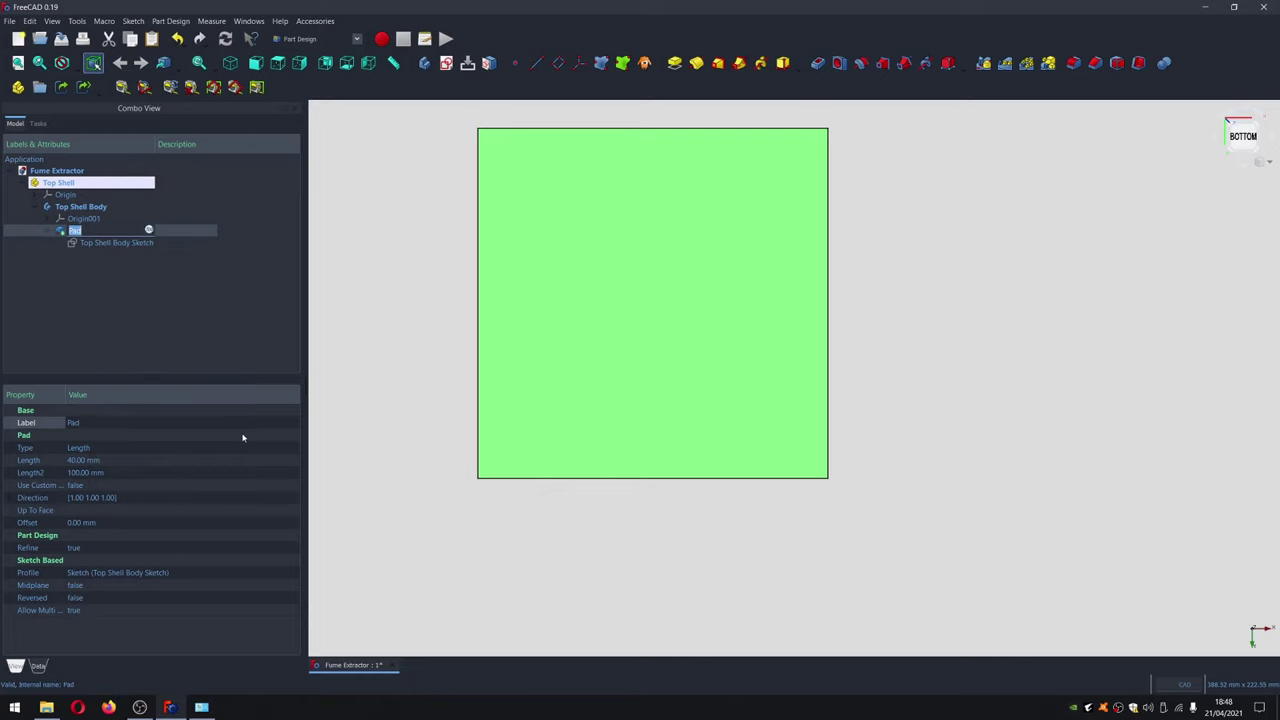
{"action": "type", "text": "S"}
{"action": "type", "text": "op Shell Body Pad"}
{"action": "key", "text": "Return"}
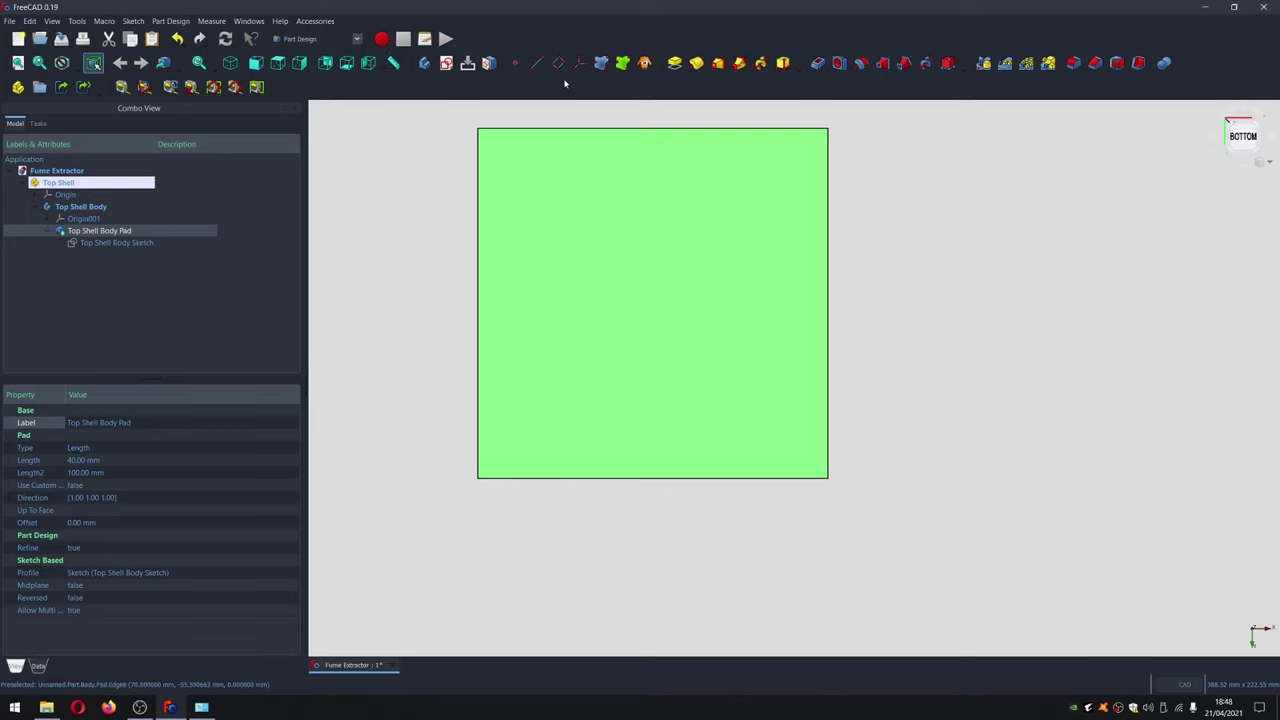
Hollow out the block through its bottom face with the Thickness operation, using a 4 mm wall
{"action": "left_click", "coordinate": [1138, 62]}
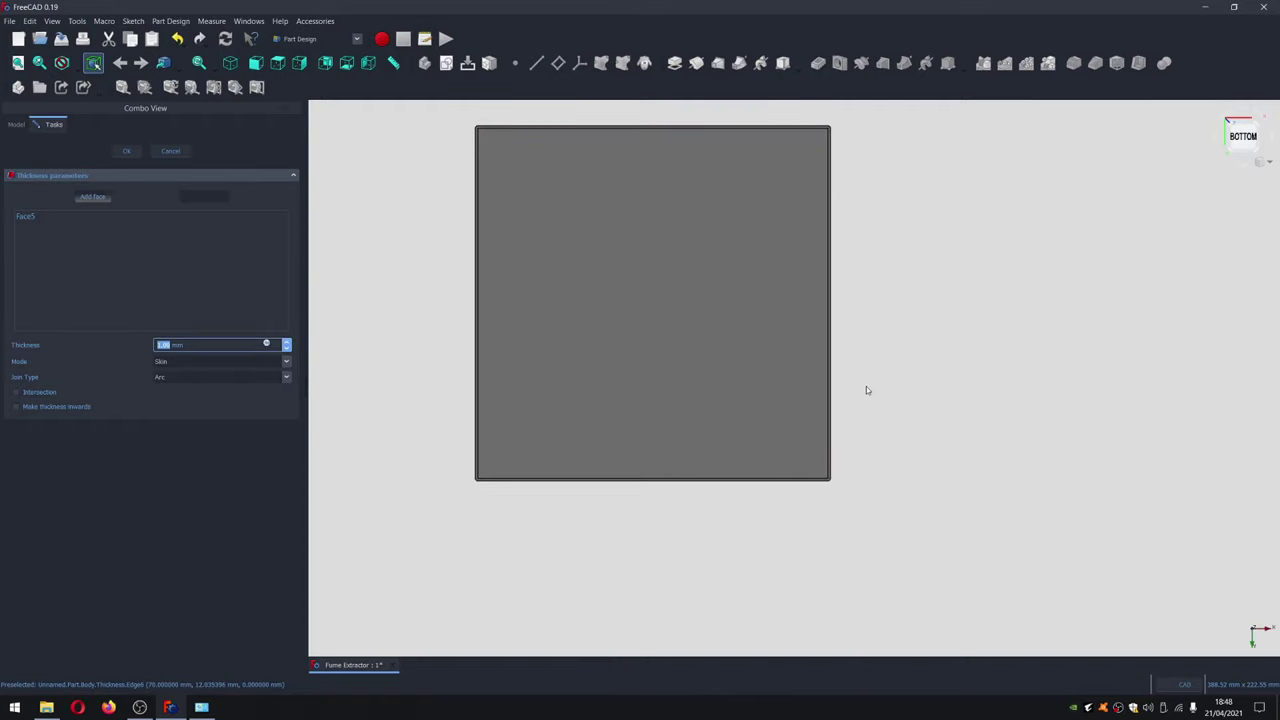
{"action": "left_click", "coordinate": [1231, 154]}
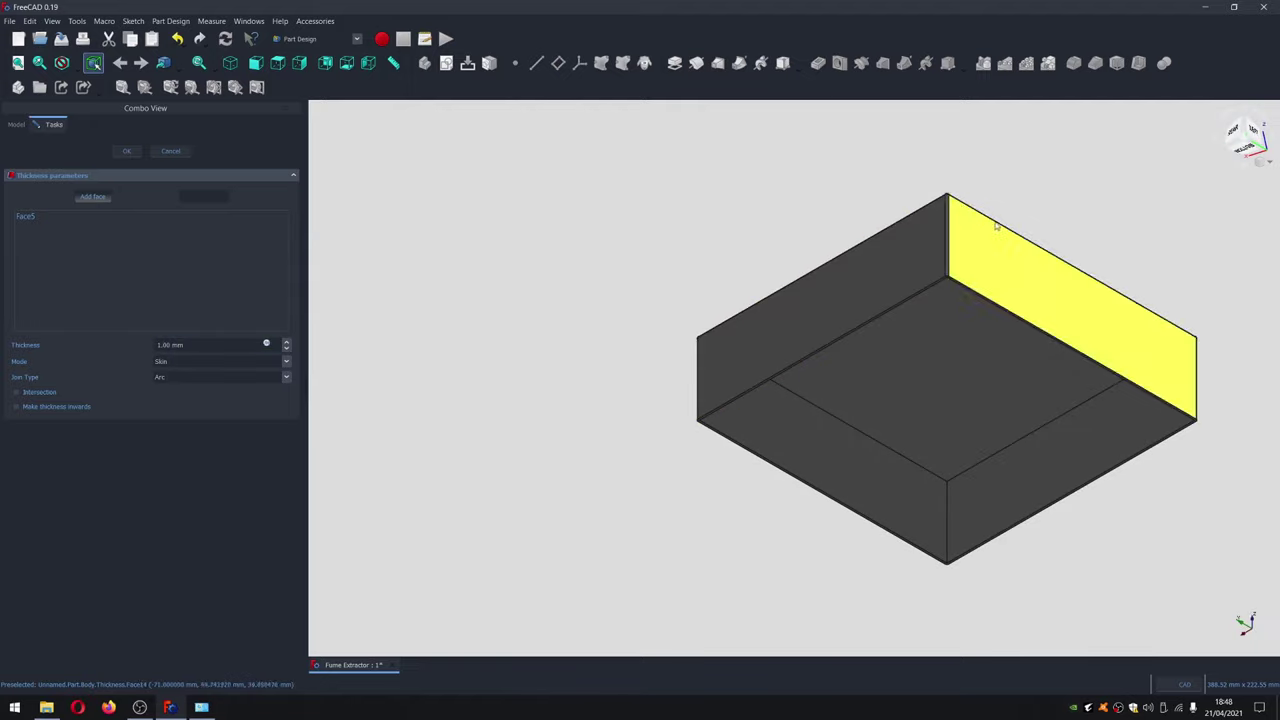
{"action": "scroll", "coordinate": [1065, 410], "scroll_direction": "up", "scroll_amount": 2}
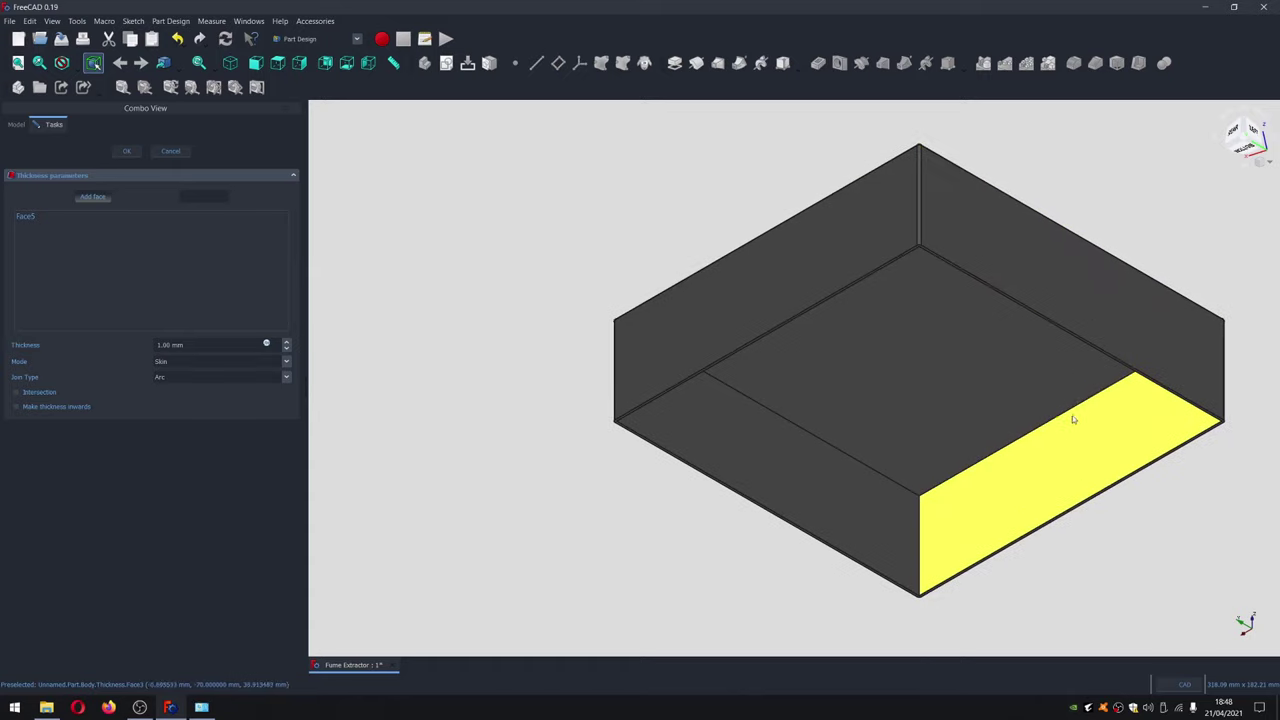
{"action": "middle_click_drag", "start_coordinate": [963, 388], "coordinate": [751, 309]}
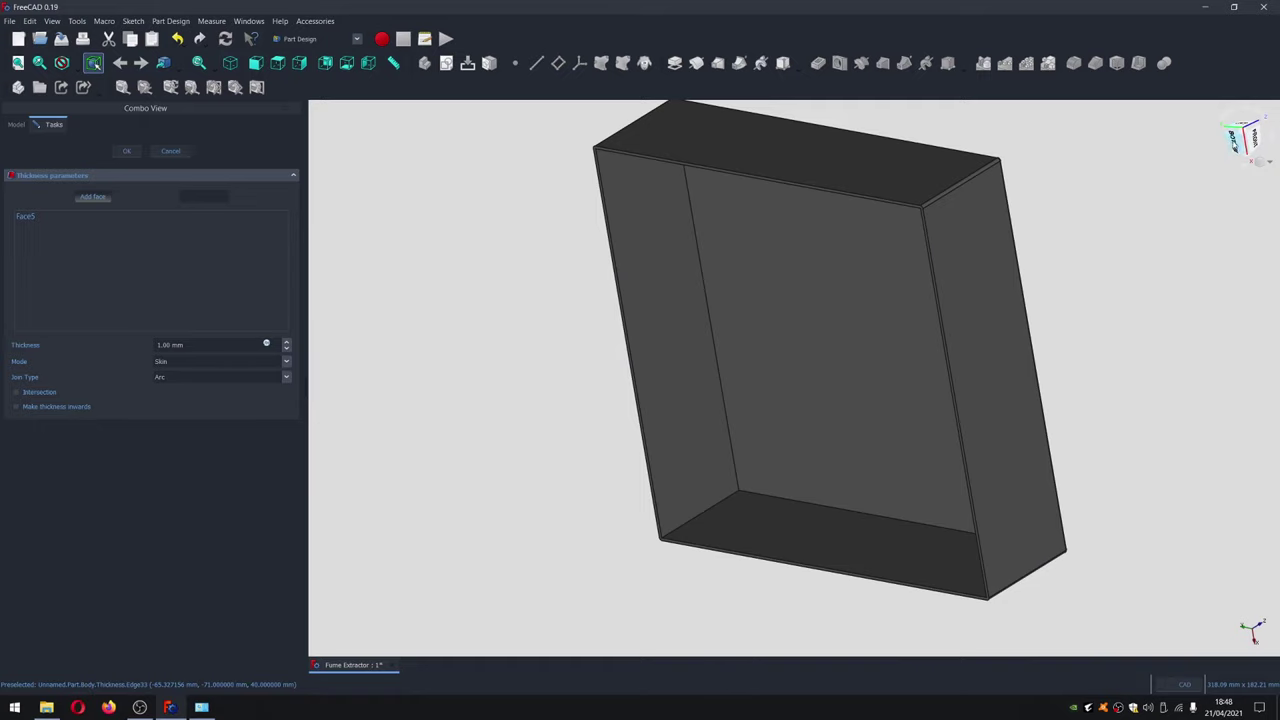
{"action": "left_click", "coordinate": [1233, 141]}
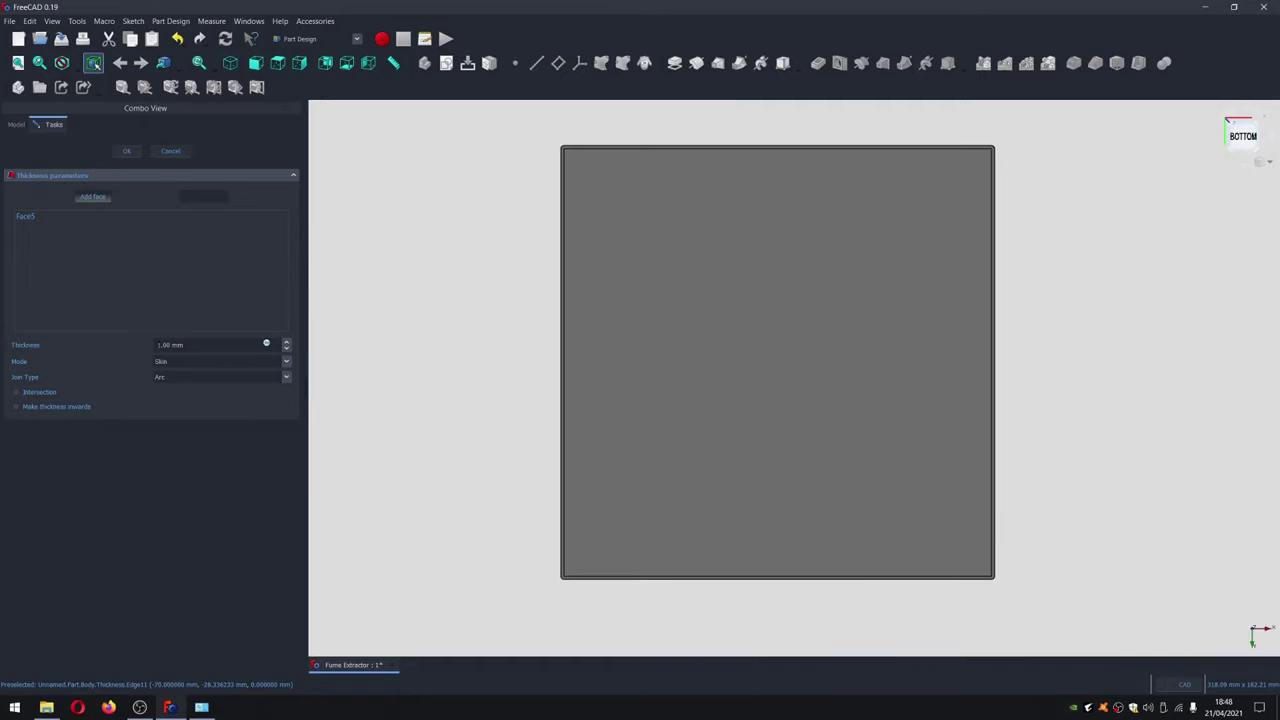
{"action": "left_click", "coordinate": [158, 344]}
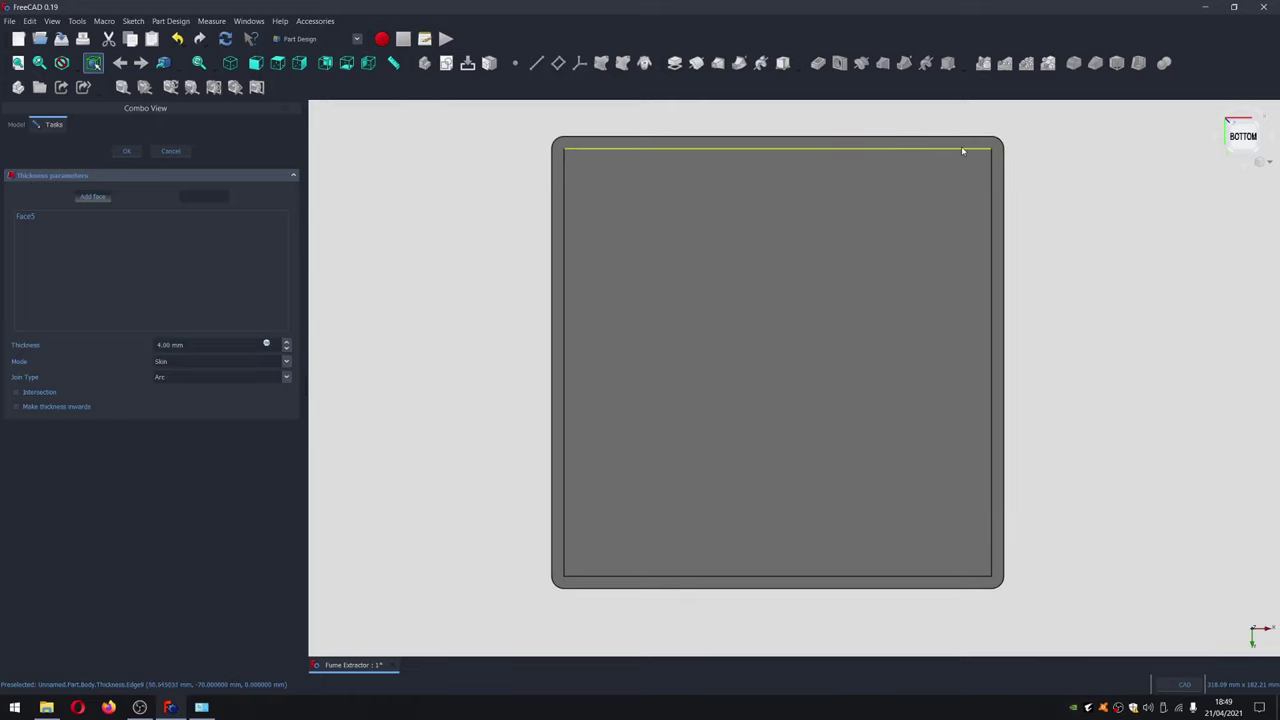
Check the shell from below and above, and accept the thickness with the Arc join type
{"action": "middle_click_drag", "start_coordinate": [1080, 521], "coordinate": [980, 487]}
{"action": "key", "text": "5"}
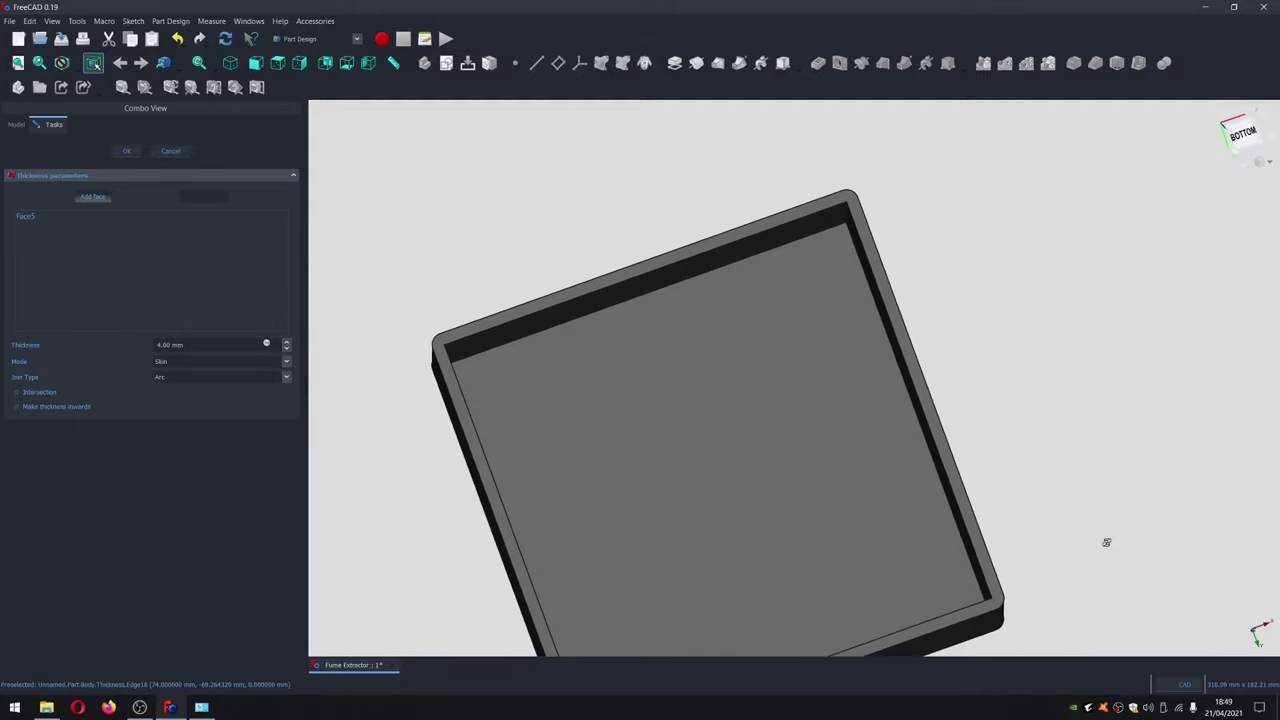
{"action": "left_click", "coordinate": [278, 62]}
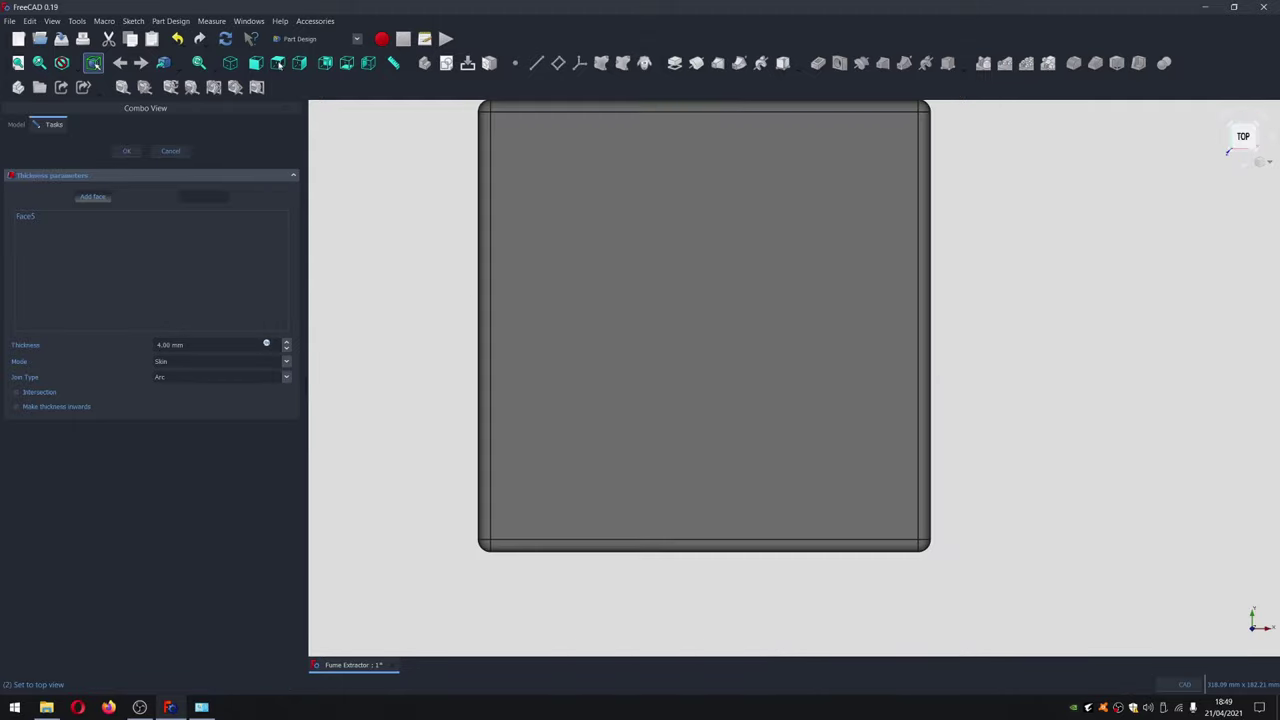
{"action": "left_click", "coordinate": [1222, 125]}
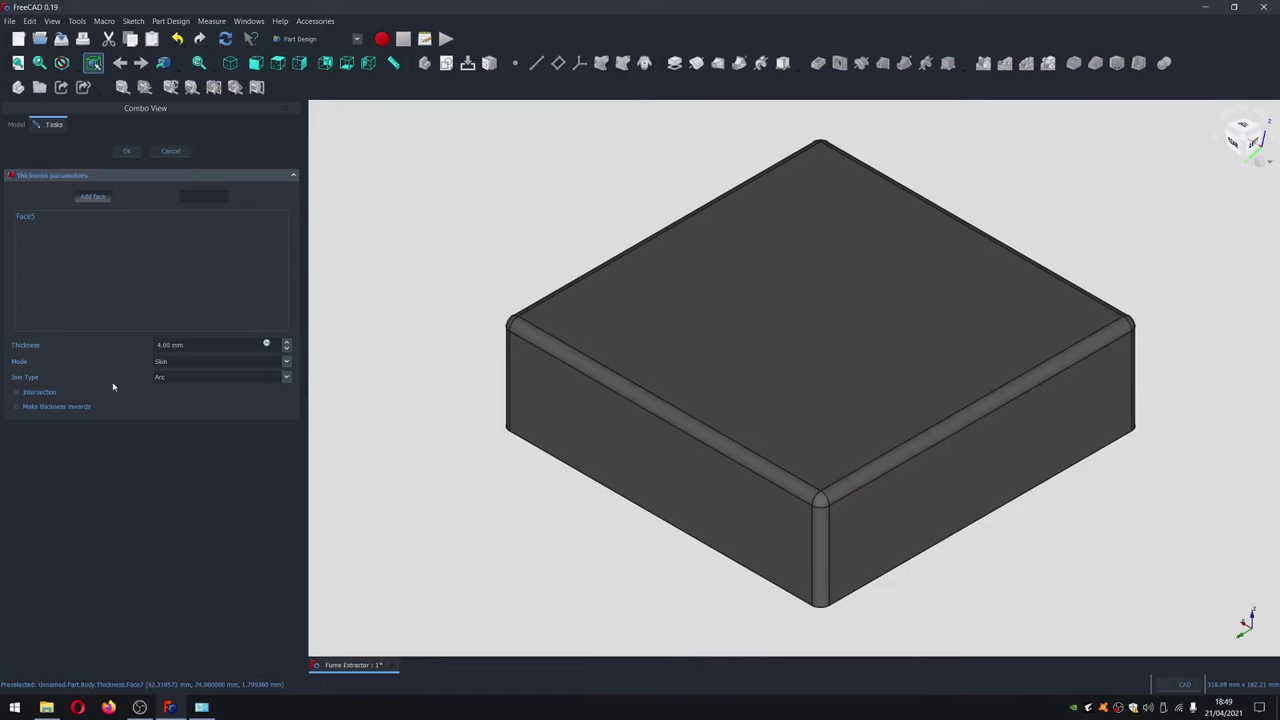
{"action": "left_click", "coordinate": [200, 378]}
{"action": "left_click", "coordinate": [180, 495]}
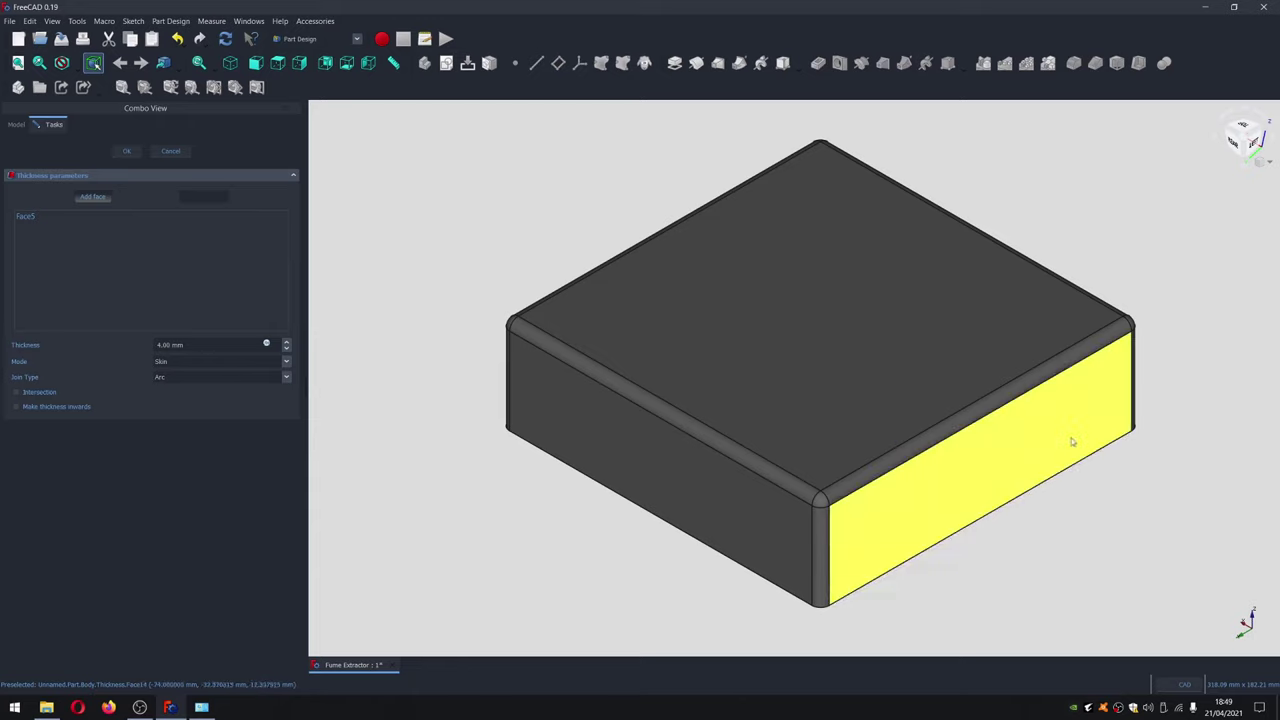
{"action": "left_click", "coordinate": [126, 151]}
Rename the thickness feature as Top Shell Thickness
{"action": "left_click", "coordinate": [84, 256]}
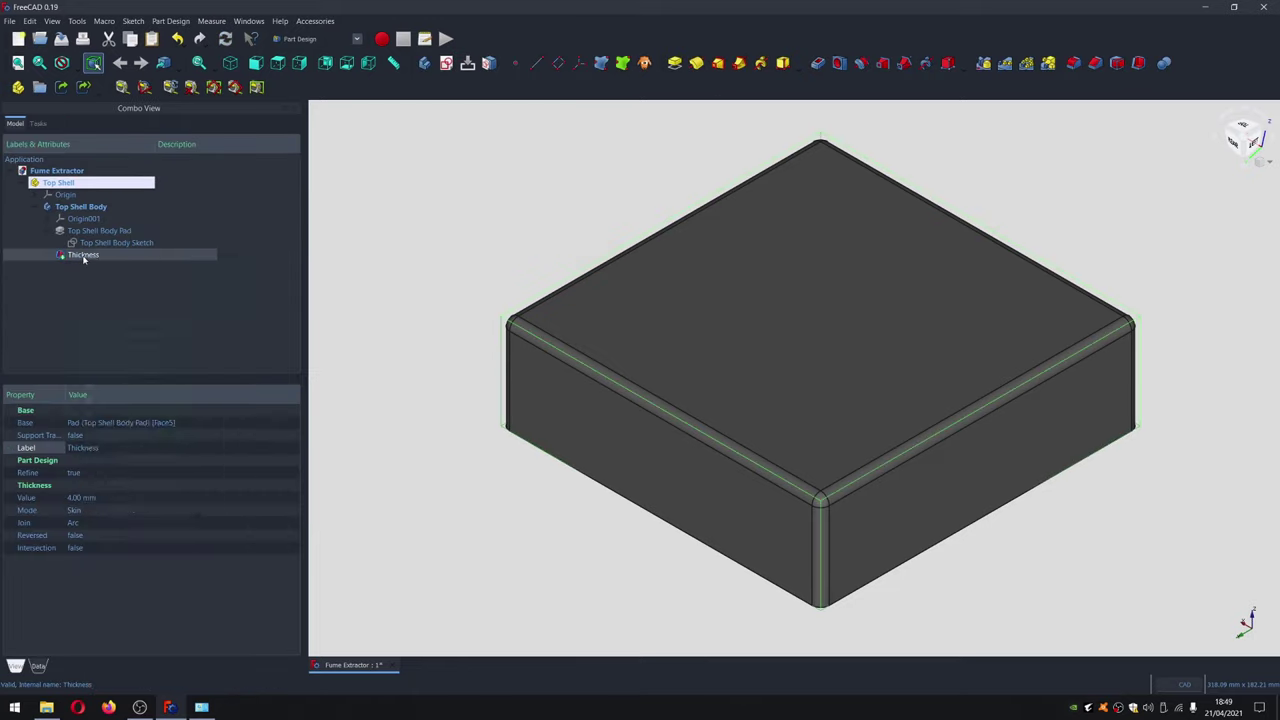
{"action": "right_click", "coordinate": [82, 255]}
{"action": "left_click", "coordinate": [142, 509]}
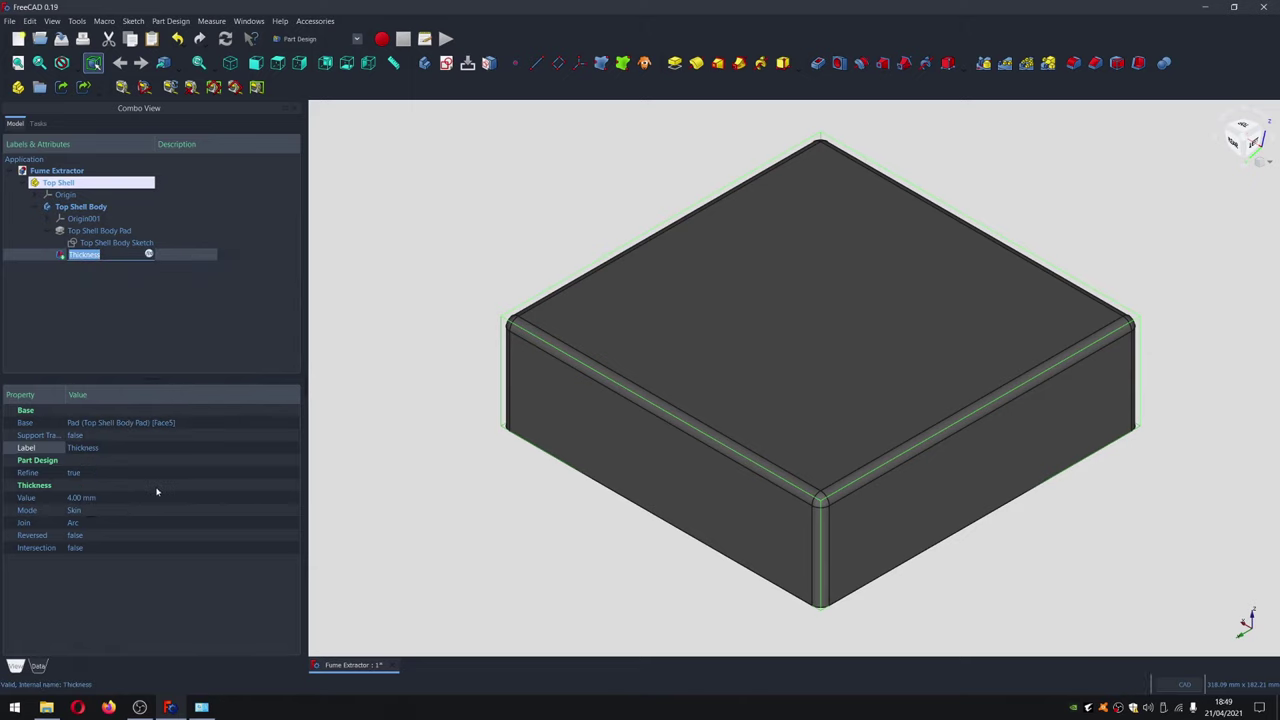
{"action": "key", "text": "End"}
{"action": "type", "text": "Top Shell"}
{"action": "key", "text": "Return"}
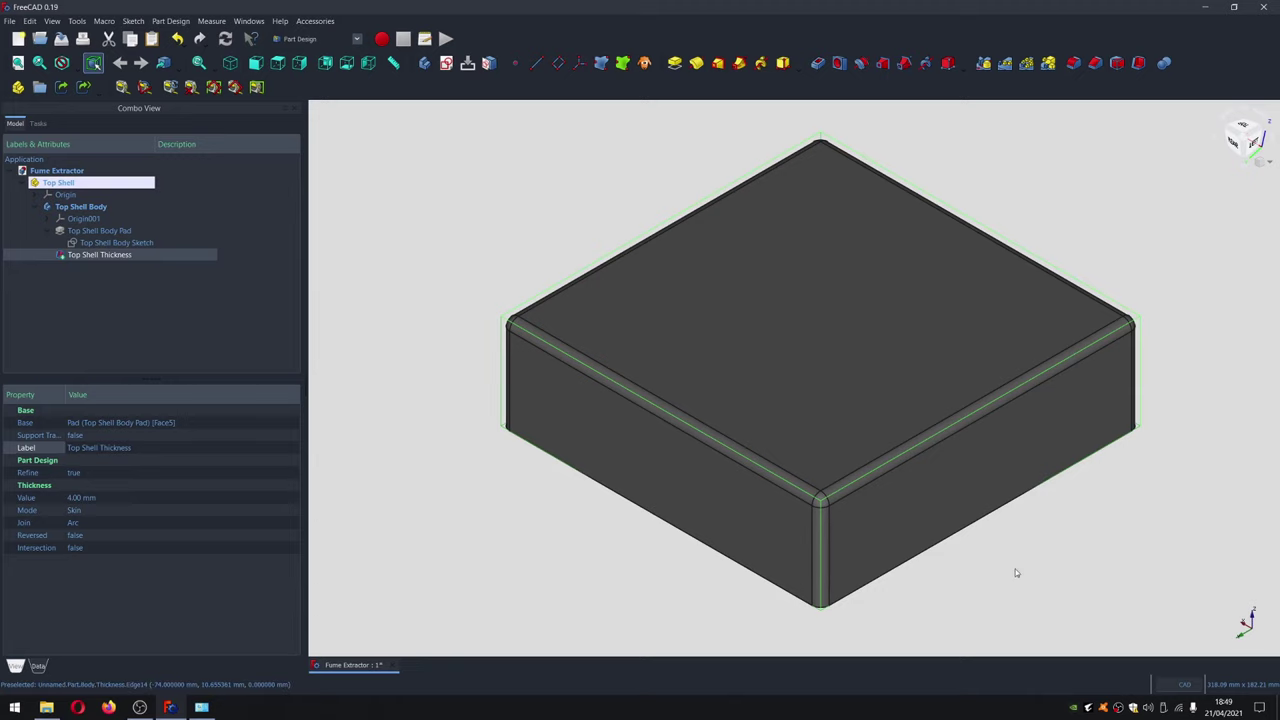
Create a sketch on the shell's top face, close it and reopen it for editing with the shell visible
{"action": "middle_click_drag", "start_coordinate": [1016, 572], "coordinate": [975, 469]}
{"action": "key", "text": "0"}
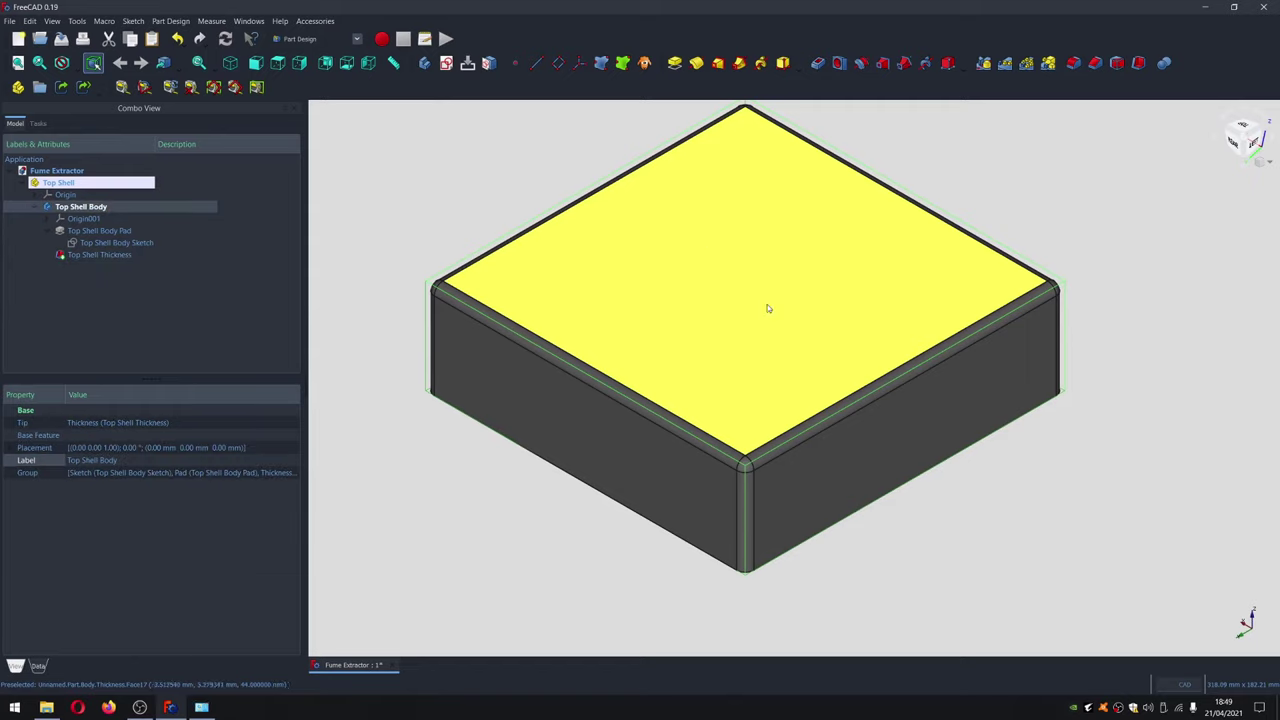
{"action": "key", "text": "Return"}
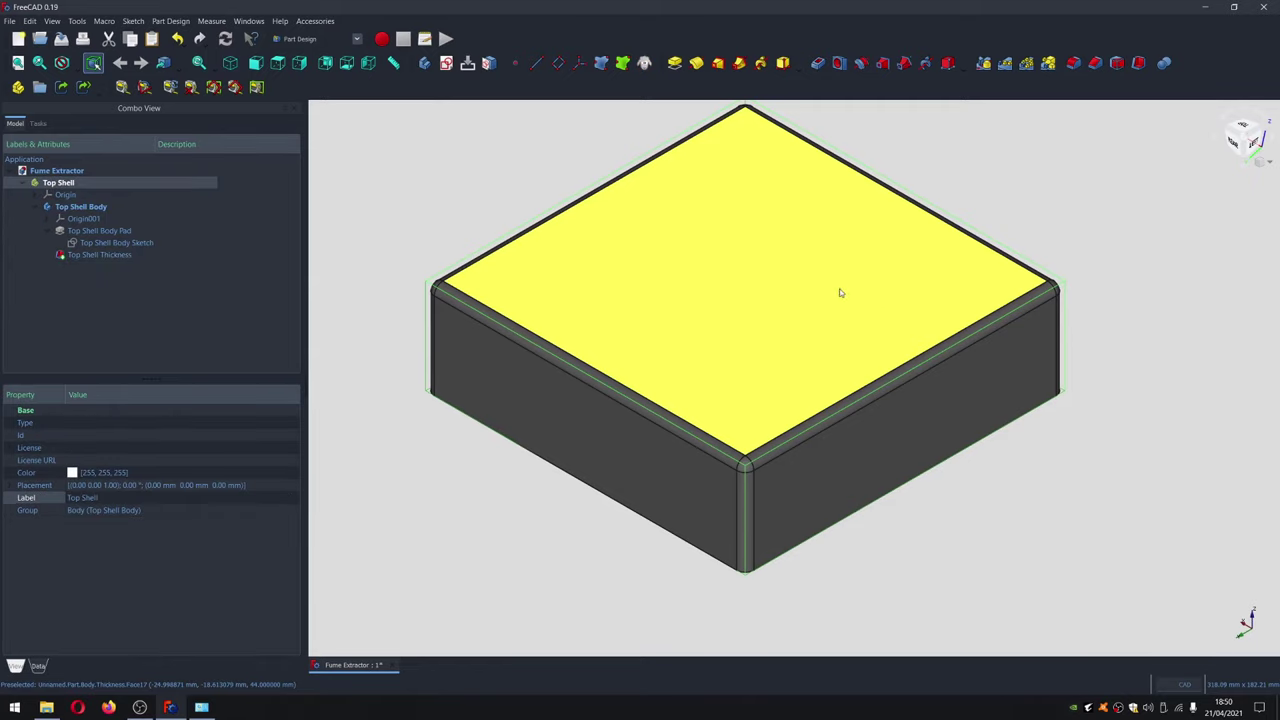
{"action": "left_click", "coordinate": [838, 289]}
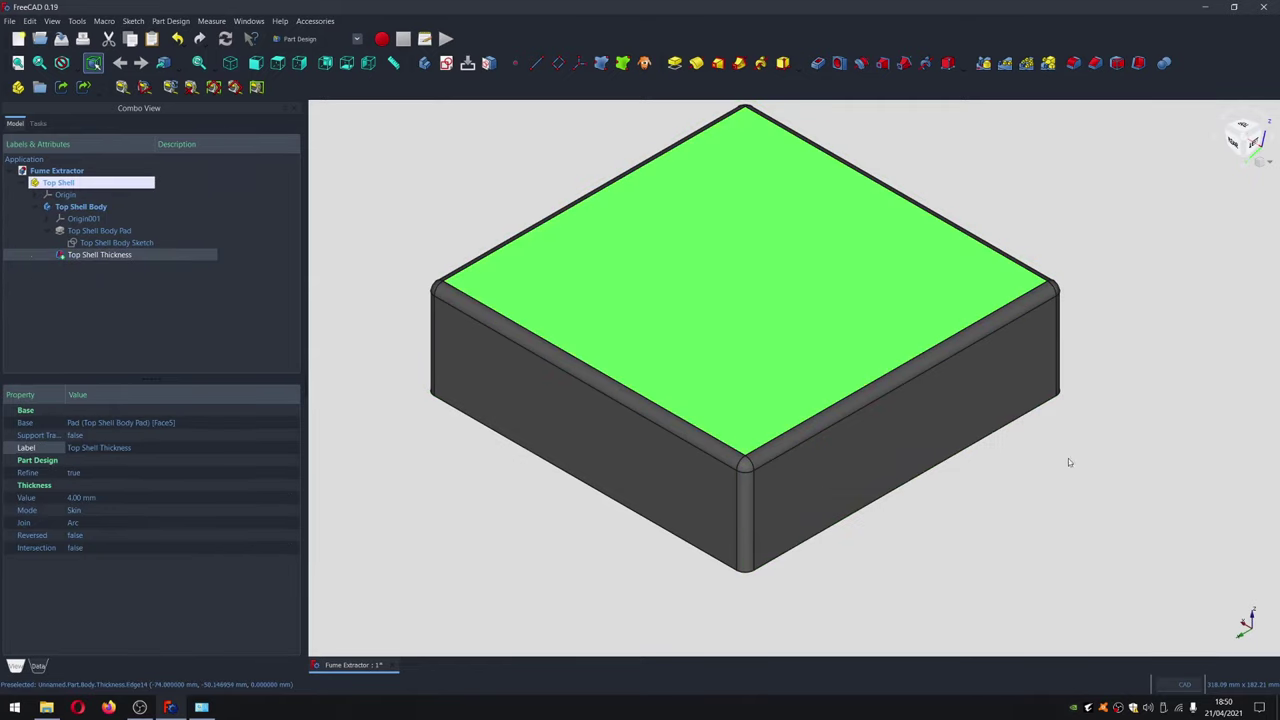
{"action": "left_click", "coordinate": [446, 62]}
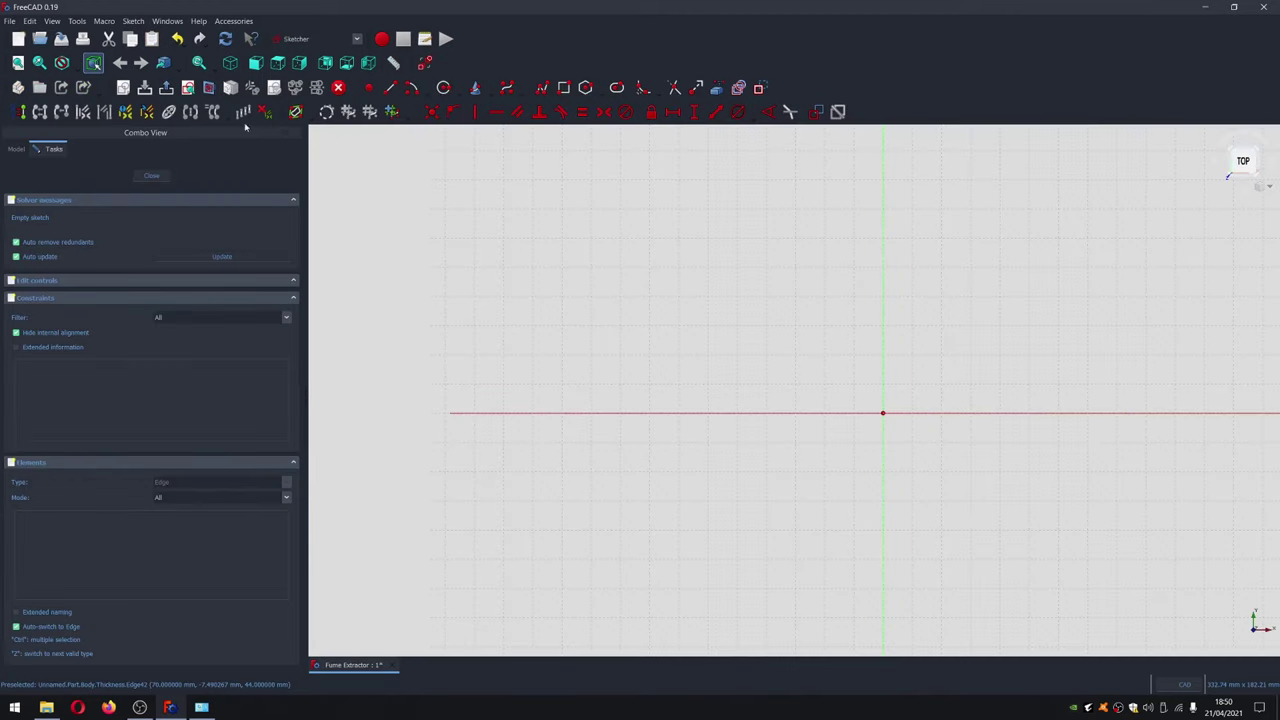
{"action": "left_click", "coordinate": [152, 176]}
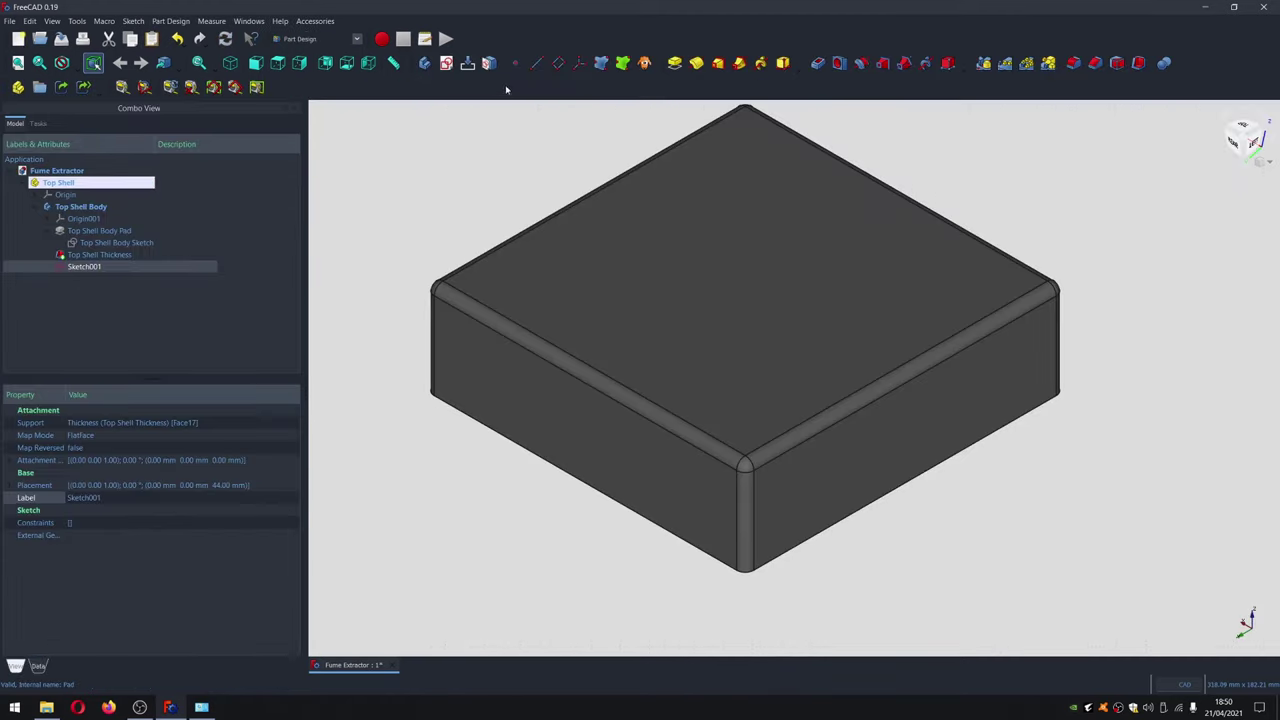
{"action": "double_click", "coordinate": [75, 267]}
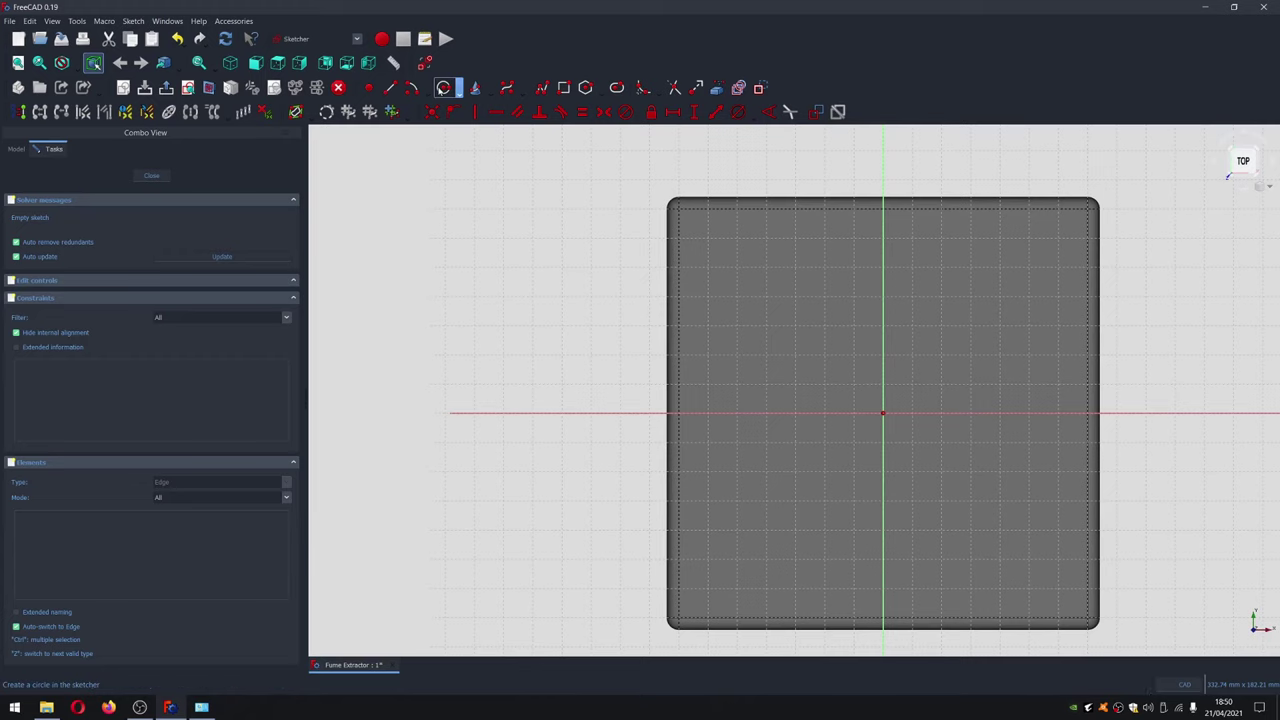
Draw a circle up and left of the sketch origin and constrain its diameter to 51 mm
{"action": "left_click", "coordinate": [443, 88]}
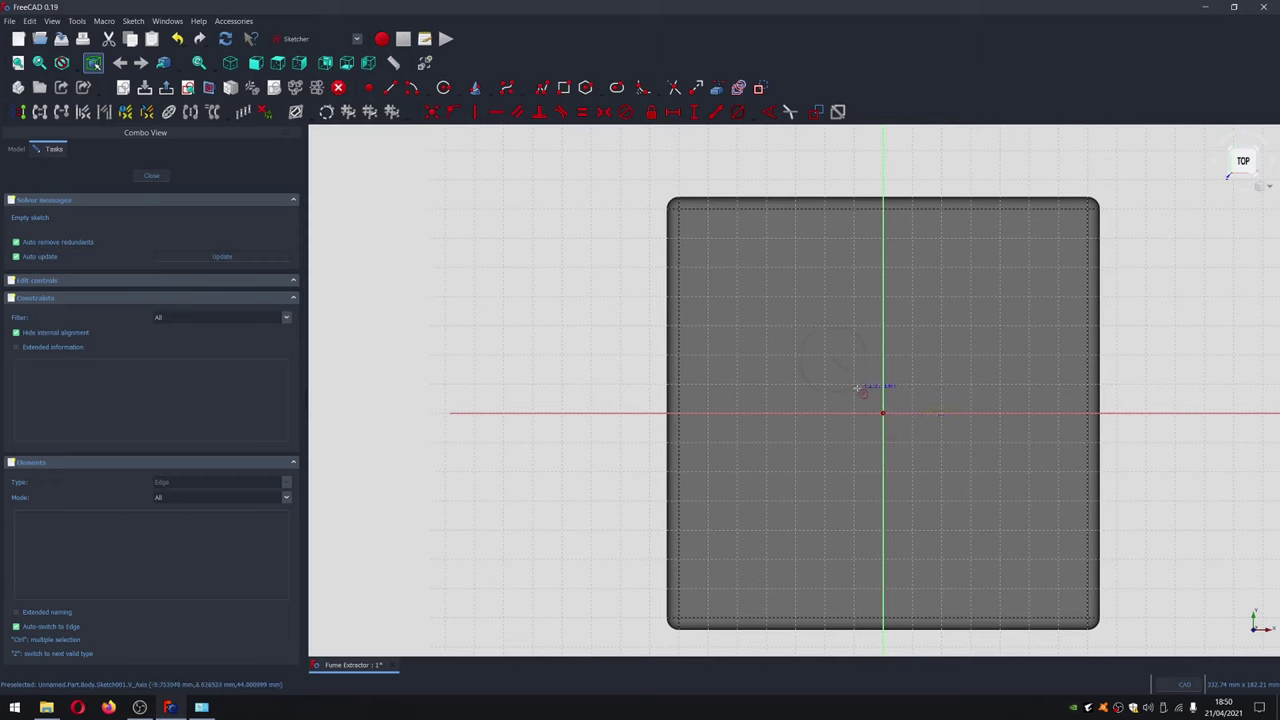
{"action": "left_click", "coordinate": [880, 411]}
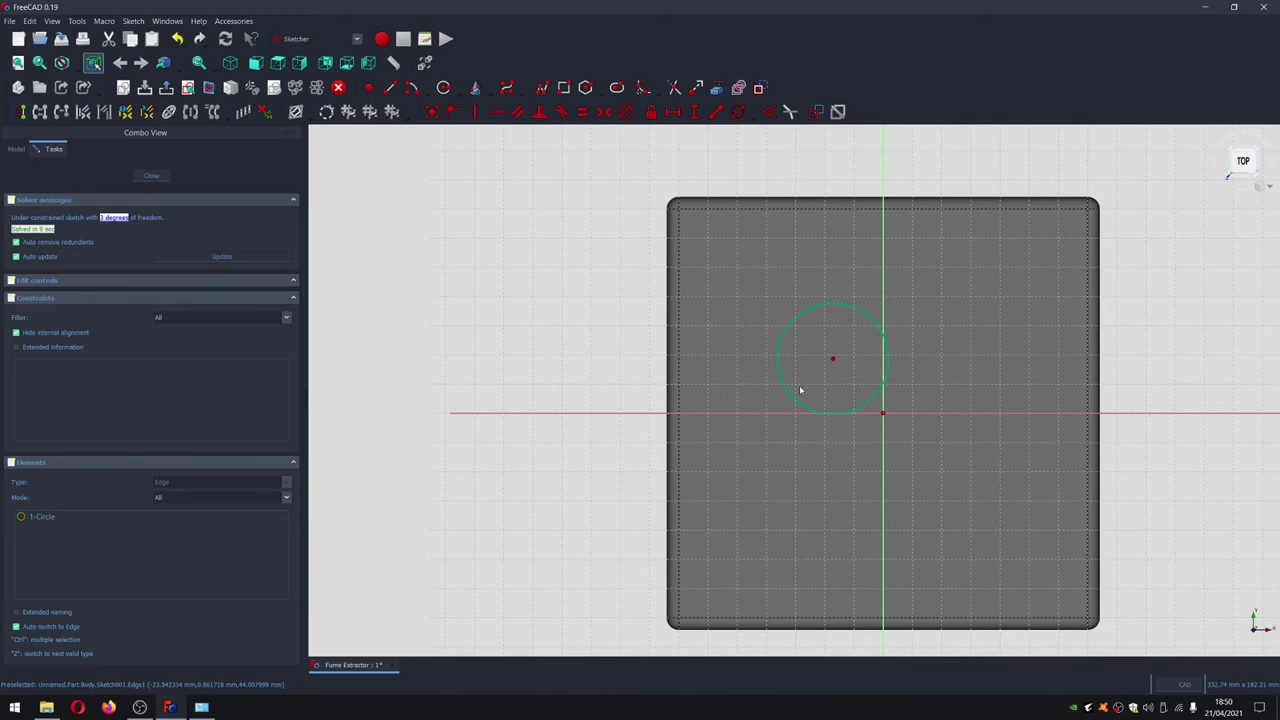
{"action": "left_click", "coordinate": [852, 314]}
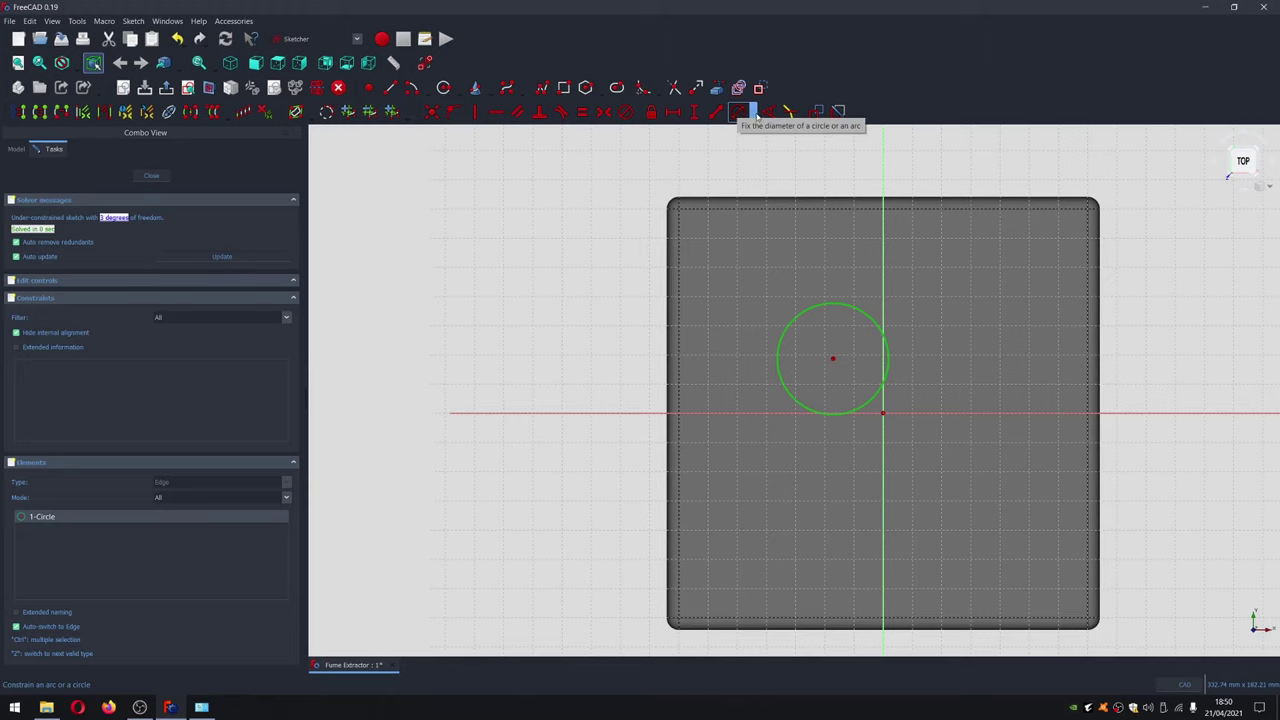
{"action": "left_click", "coordinate": [753, 112]}
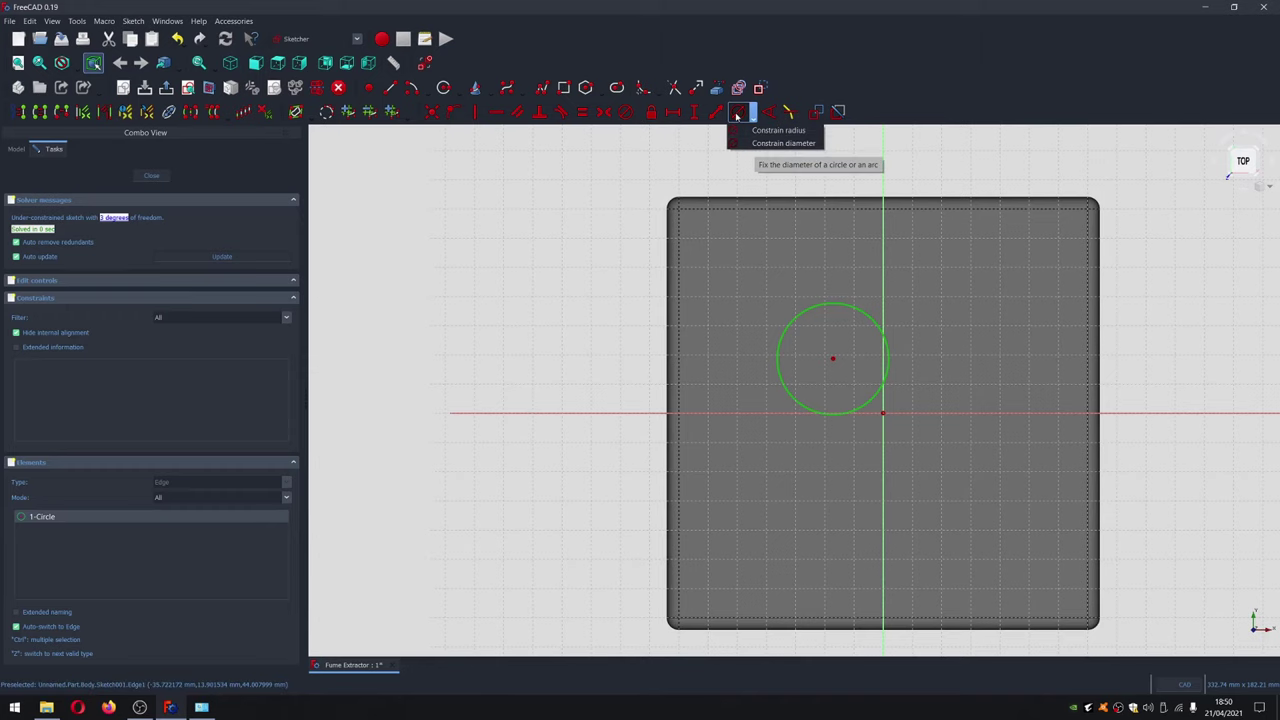
{"action": "left_click", "coordinate": [737, 116]}
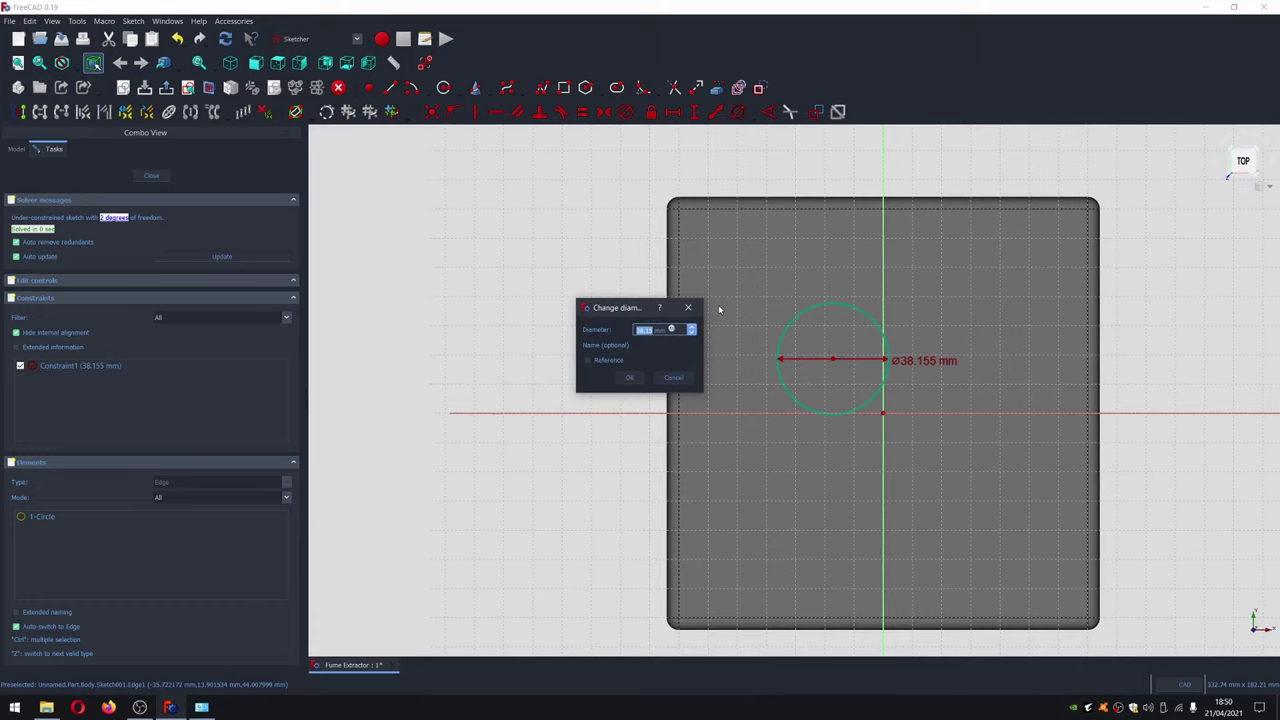
{"action": "type", "text": "51"}
{"action": "left_click", "coordinate": [631, 377]}
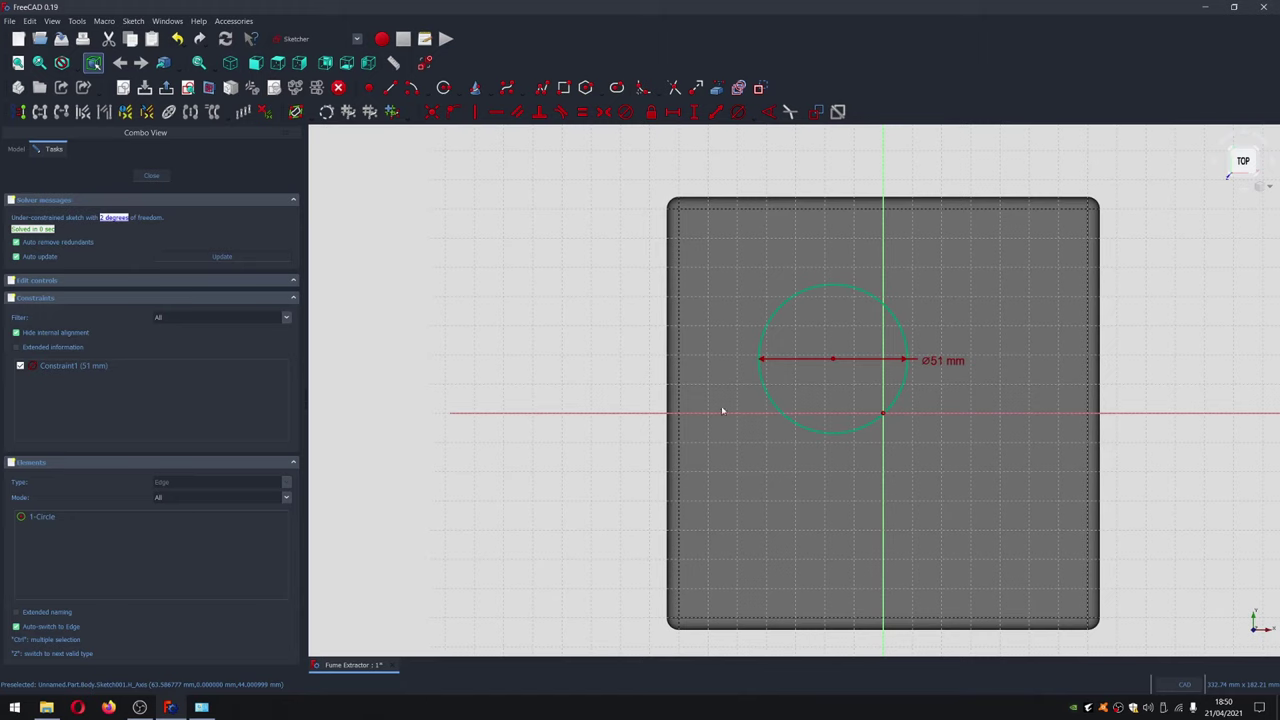
Make the circle's centre coincident with the sketch origin and close the sketch
{"action": "left_click_drag", "start_coordinate": [831, 360], "coordinate": [842, 395]}
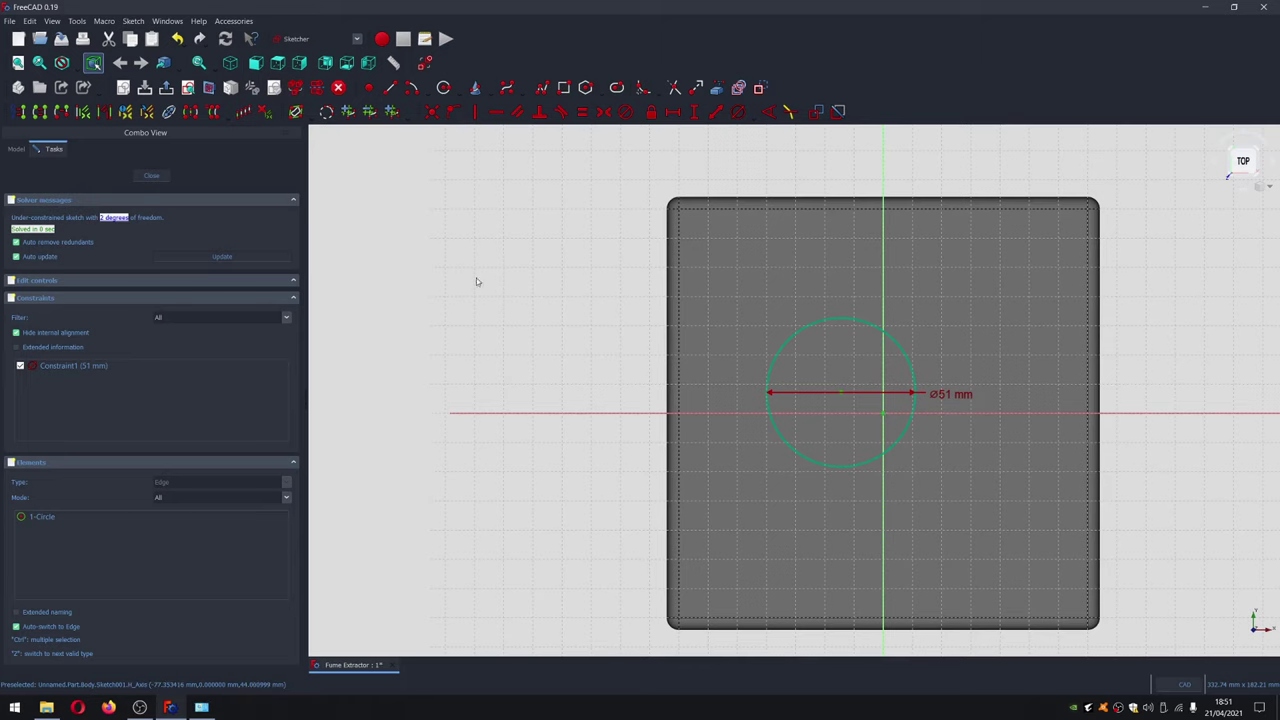
{"action": "left_click", "coordinate": [429, 114]}
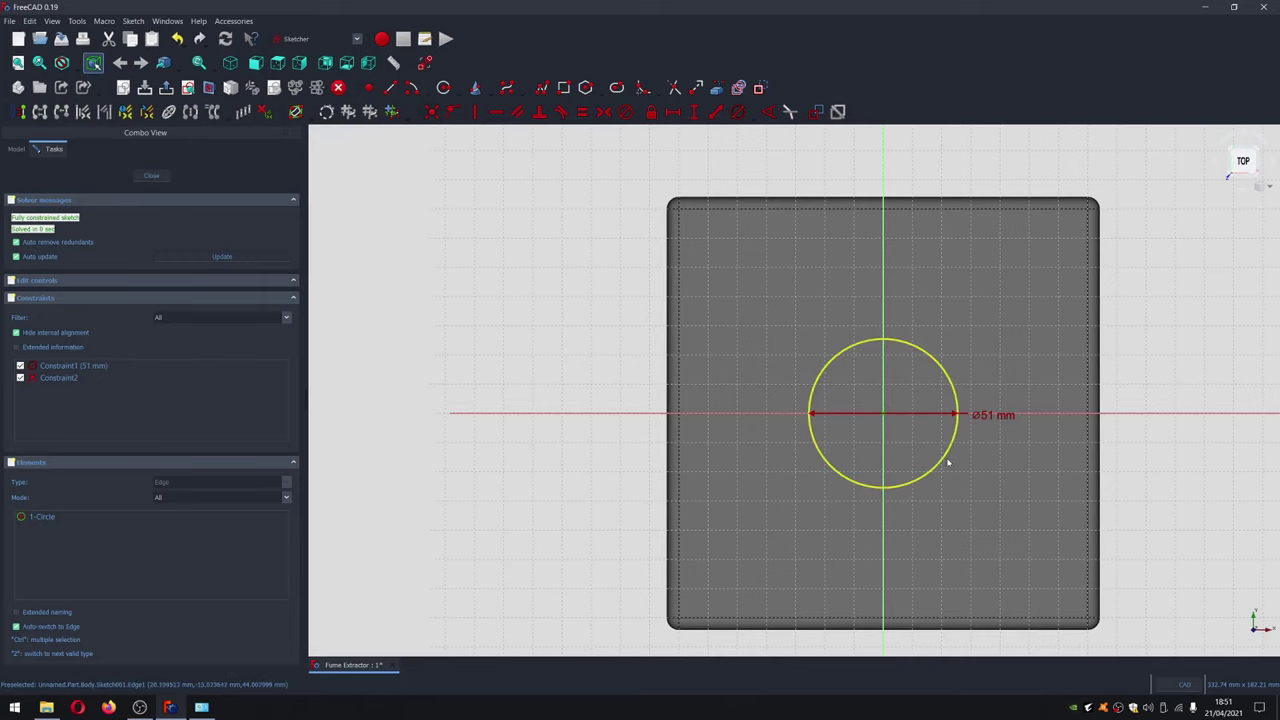
{"action": "left_click", "coordinate": [151, 176]}
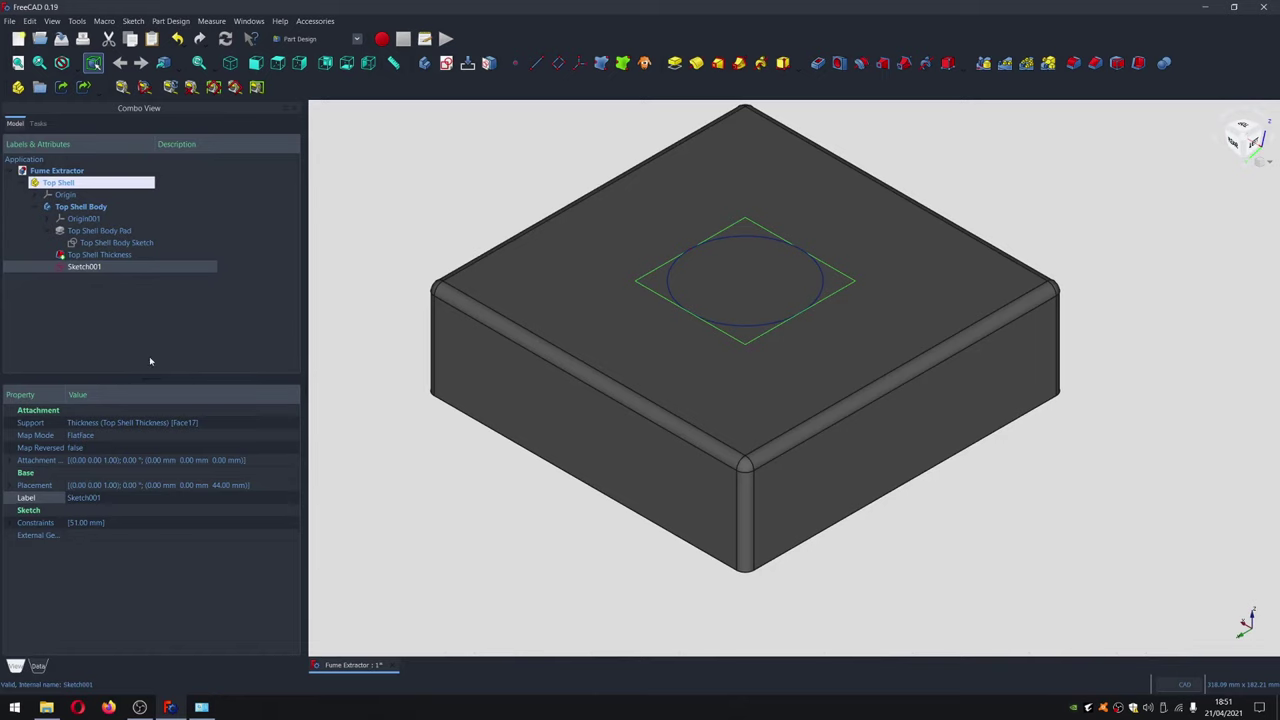
Rename the circle sketch as Top Shell Hose Socket
{"action": "right_click", "coordinate": [97, 275]}
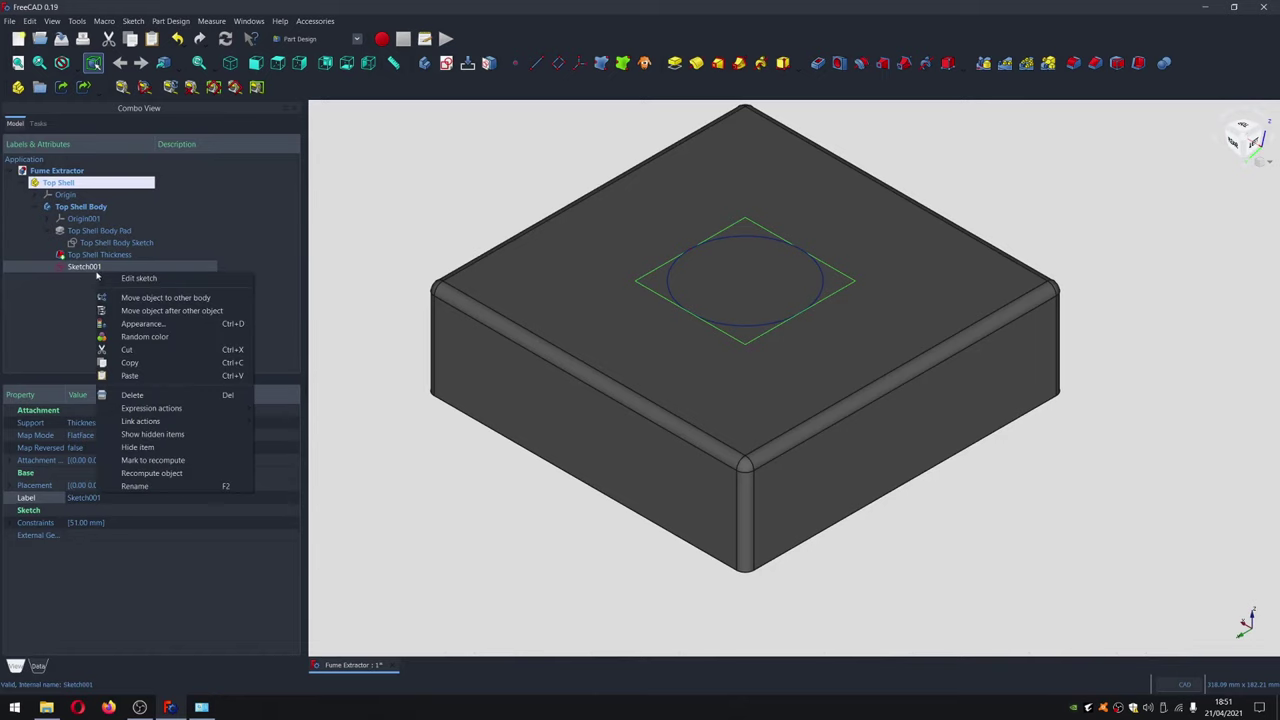
{"action": "left_click", "coordinate": [171, 487]}
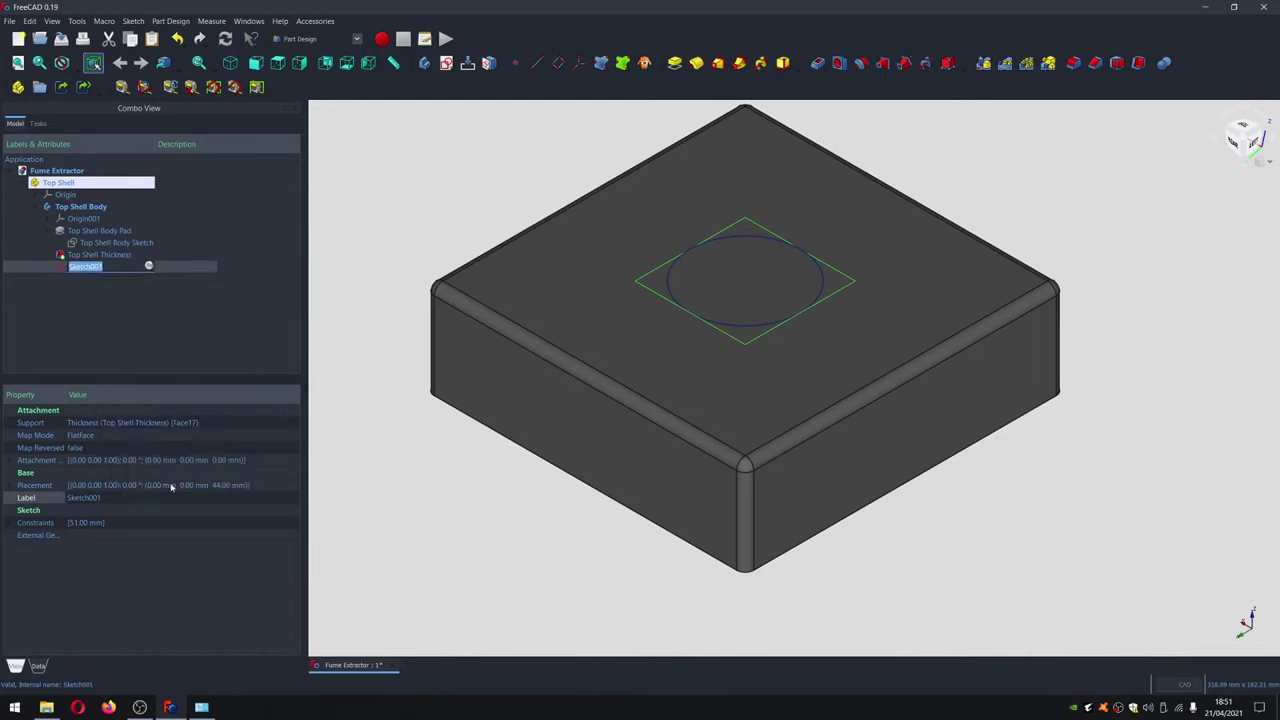
{"action": "type", "text": "Top Shell Hose Socket"}
{"action": "key", "text": "Return"}
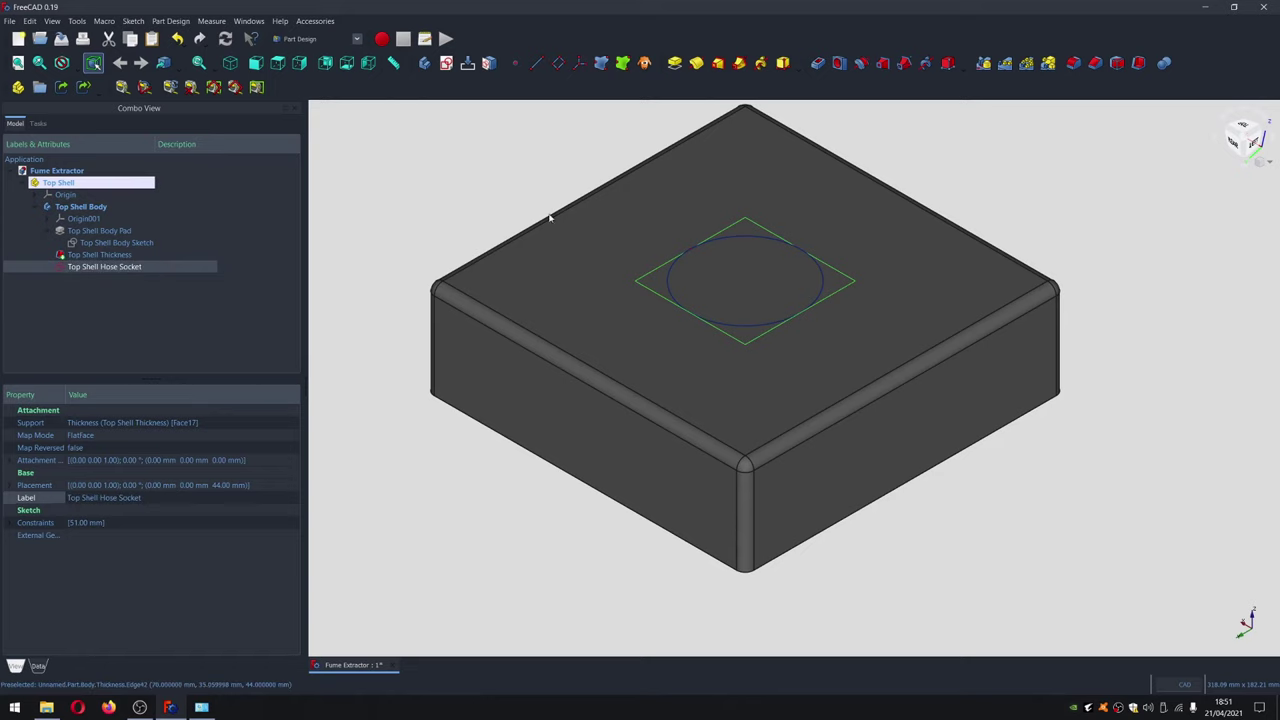
Cut the Top Shell Hose Socket circle out of the shell with a Through All pocket
{"action": "left_click", "coordinate": [817, 63]}
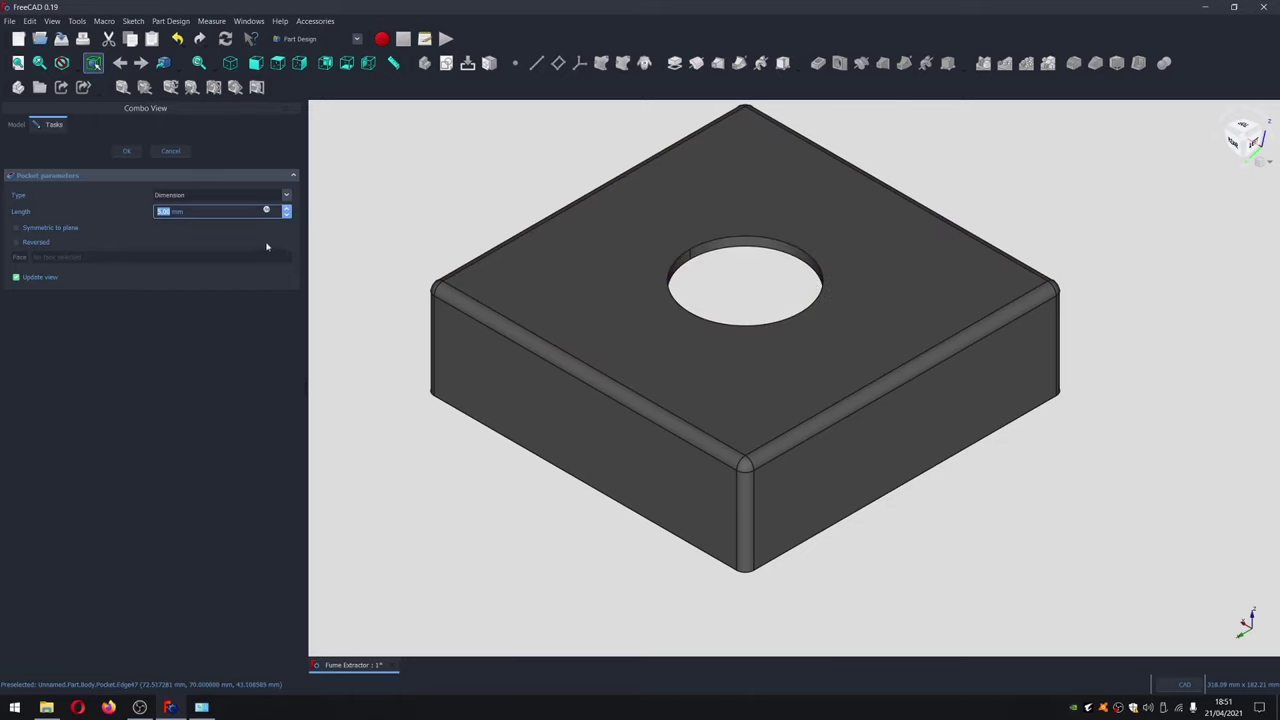
{"action": "left_click", "coordinate": [291, 199]}
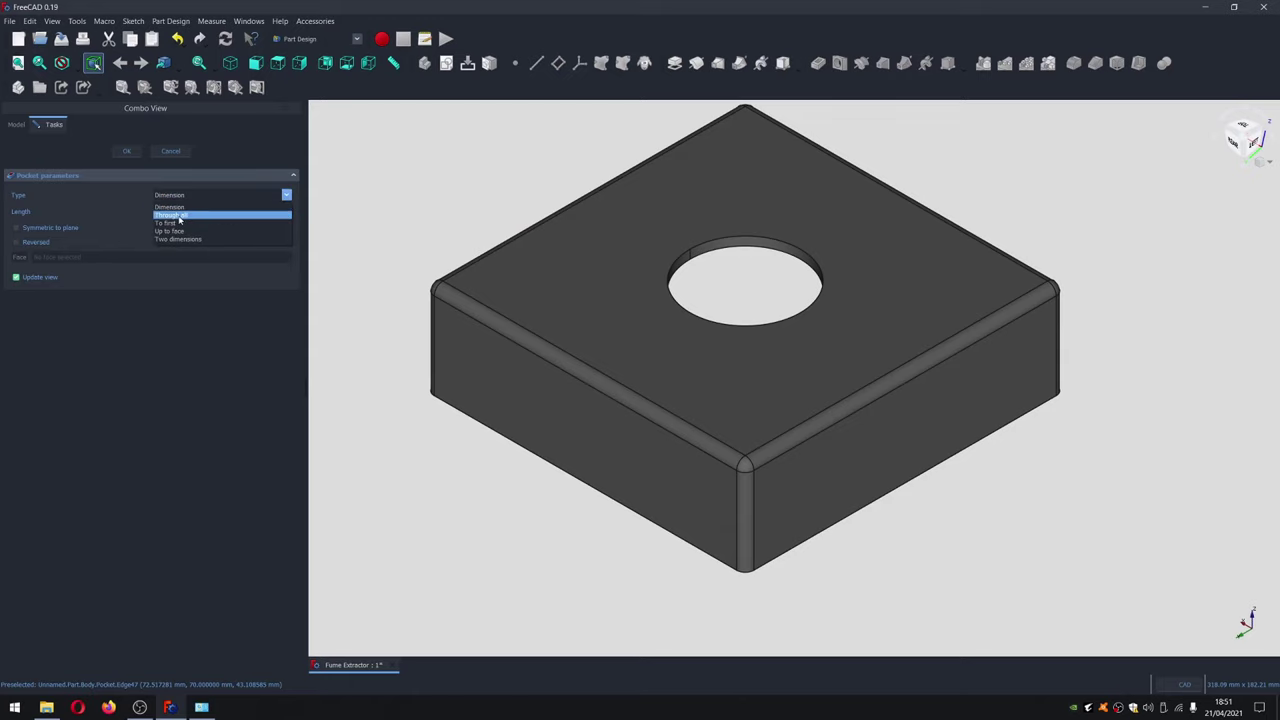
{"action": "left_click", "coordinate": [178, 215]}
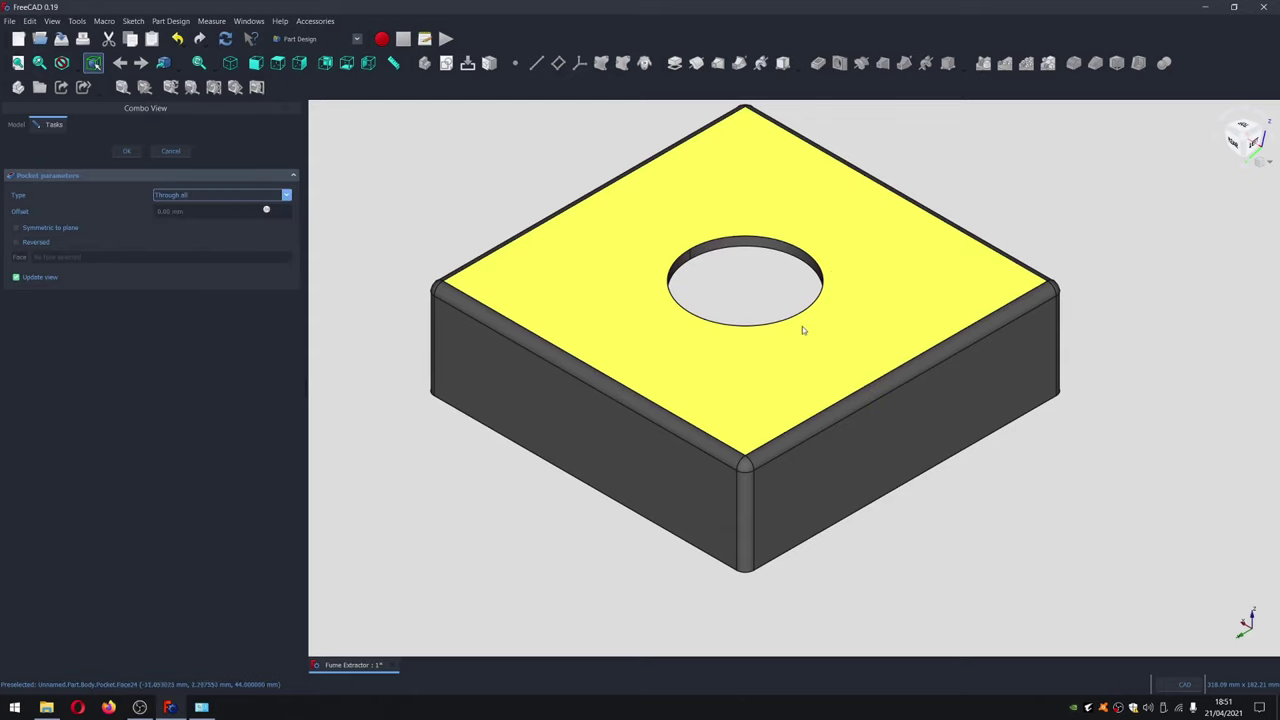
{"action": "left_click", "coordinate": [123, 151]}
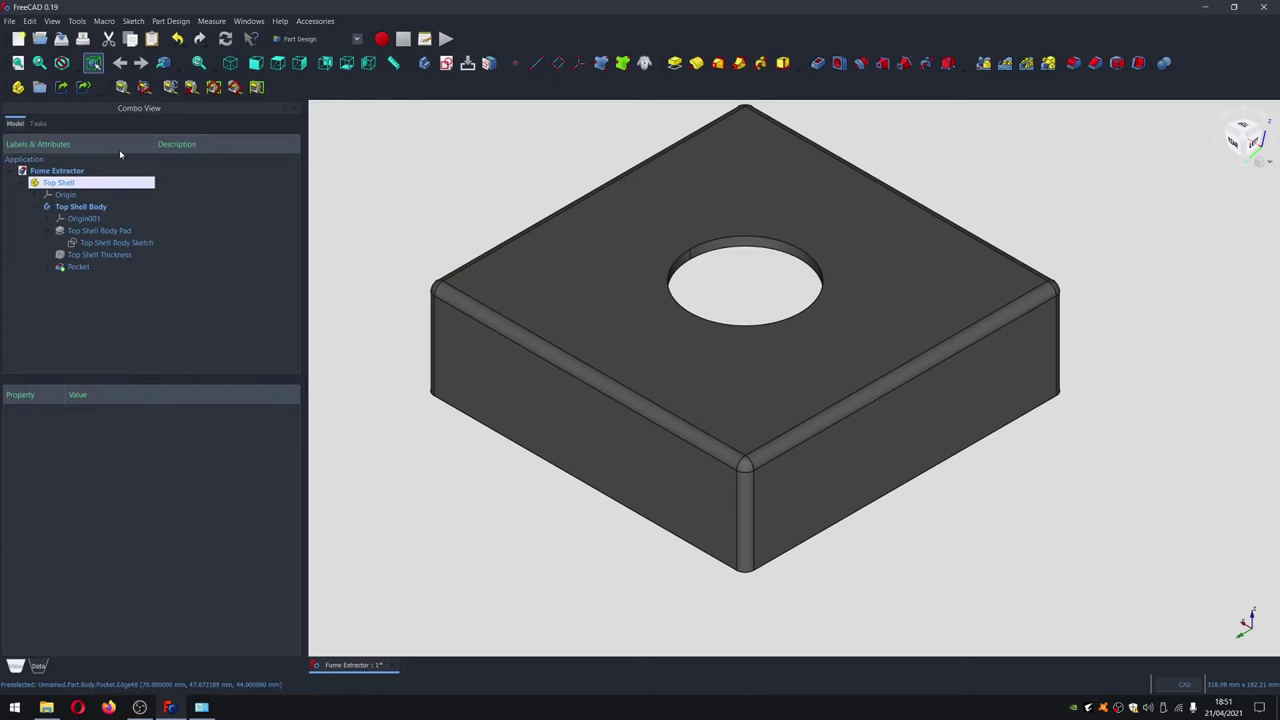
Rename the pocket as Top Shell Hose Hole and clear the selection
{"action": "right_click", "coordinate": [79, 268]}
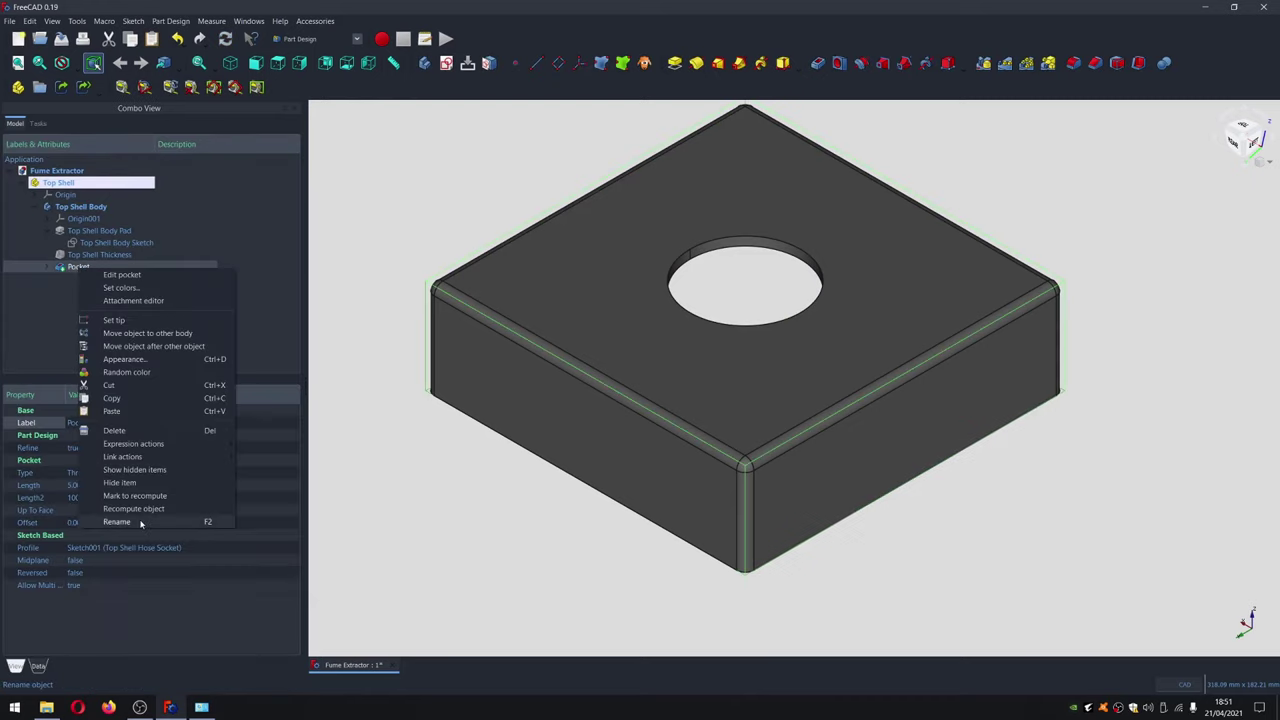
{"action": "left_click", "coordinate": [46, 269]}
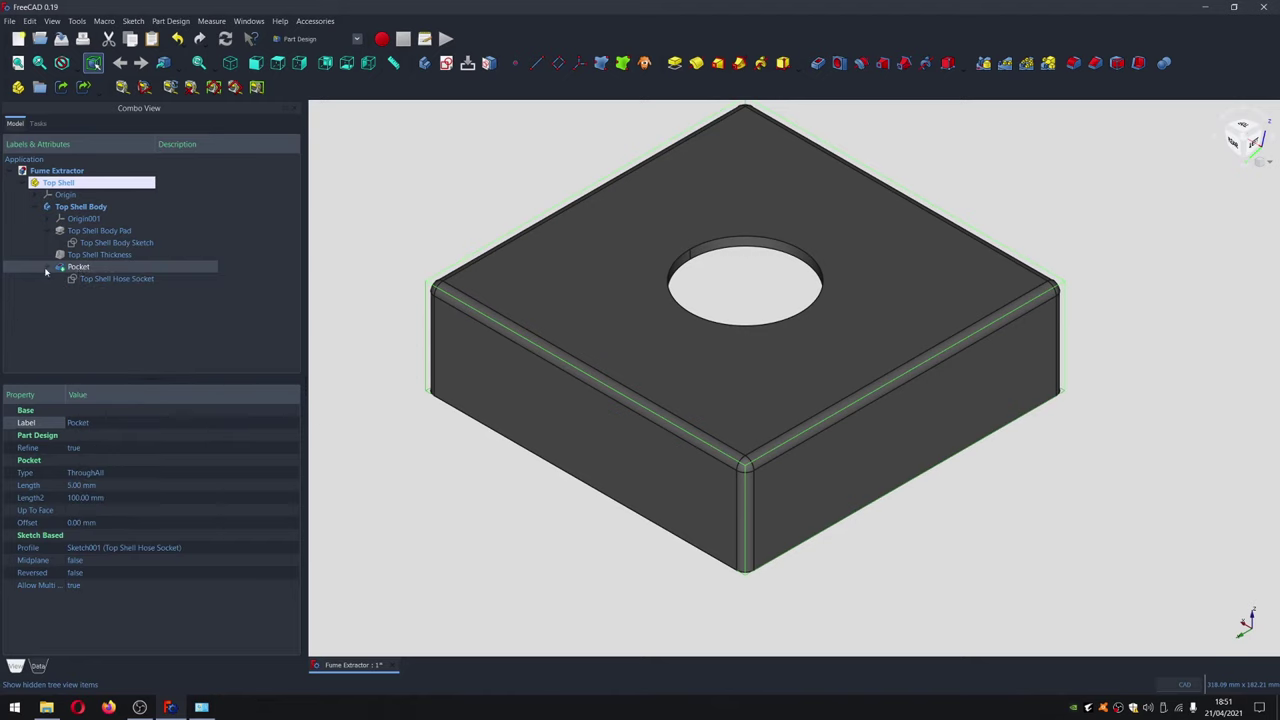
{"action": "right_click", "coordinate": [97, 271]}
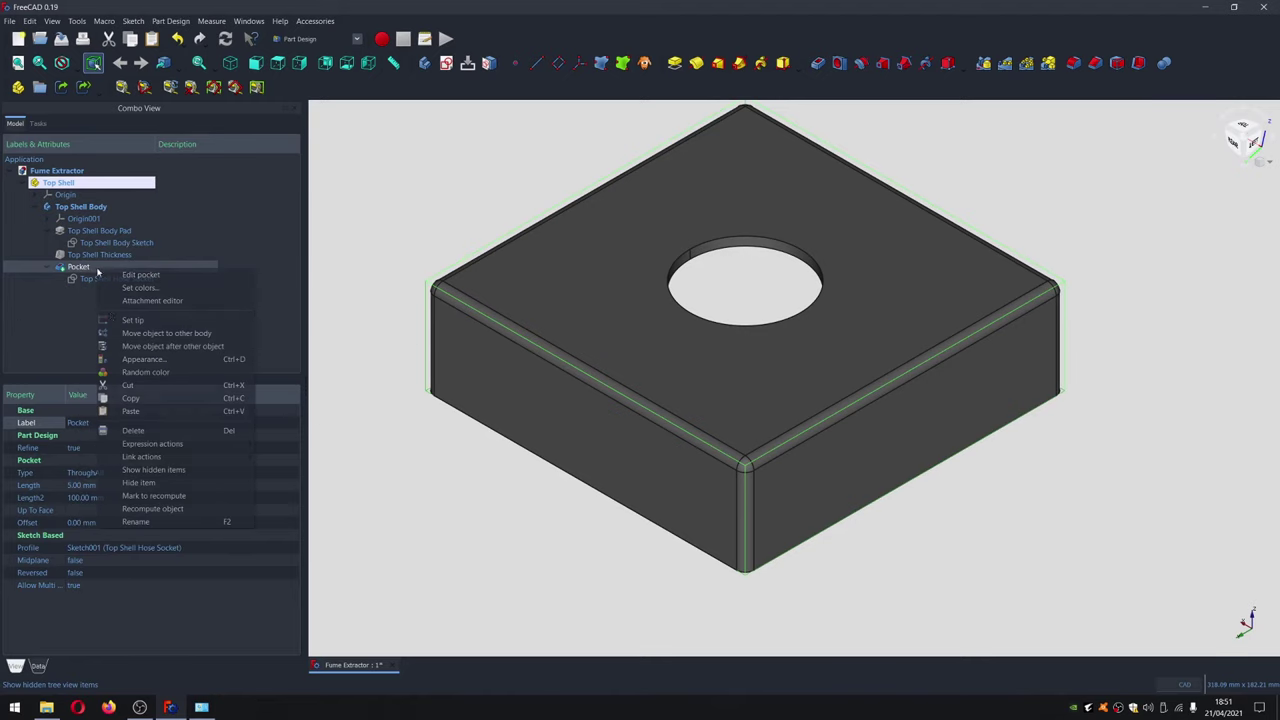
{"action": "left_click", "coordinate": [179, 521]}
{"action": "type", "text": "Top Shell Hose Hole"}
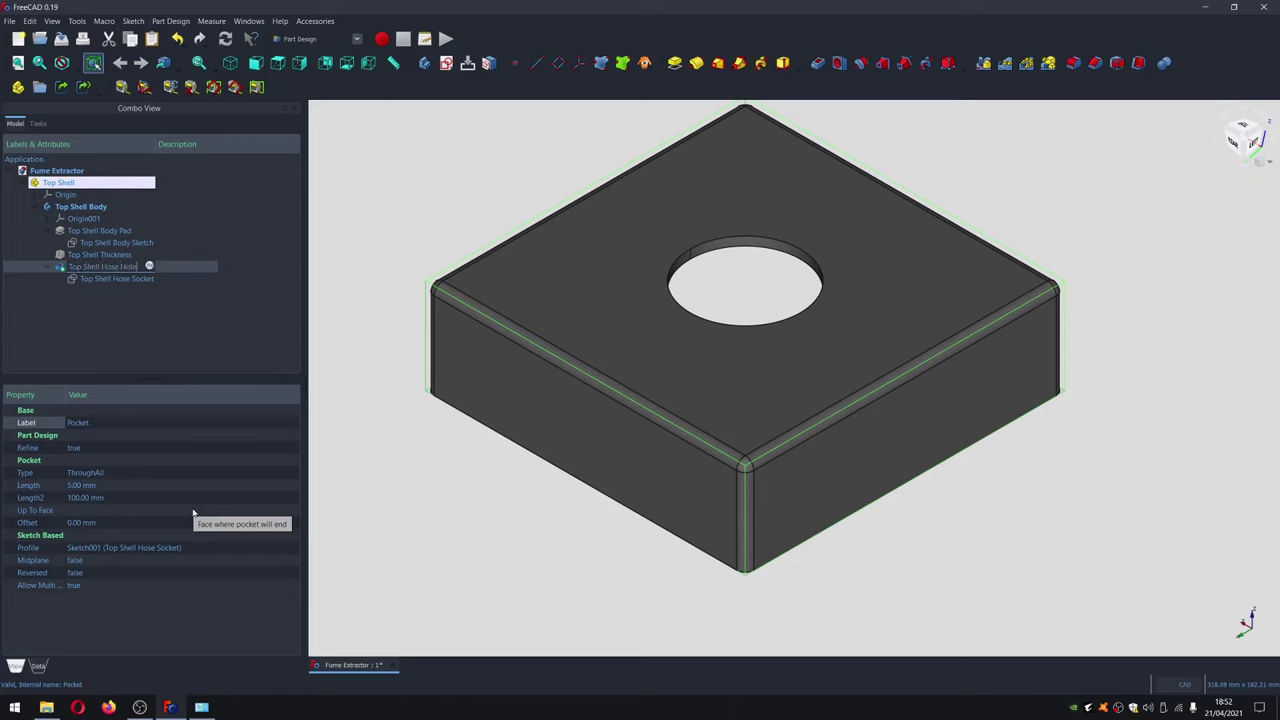
{"action": "key", "text": "Return"}
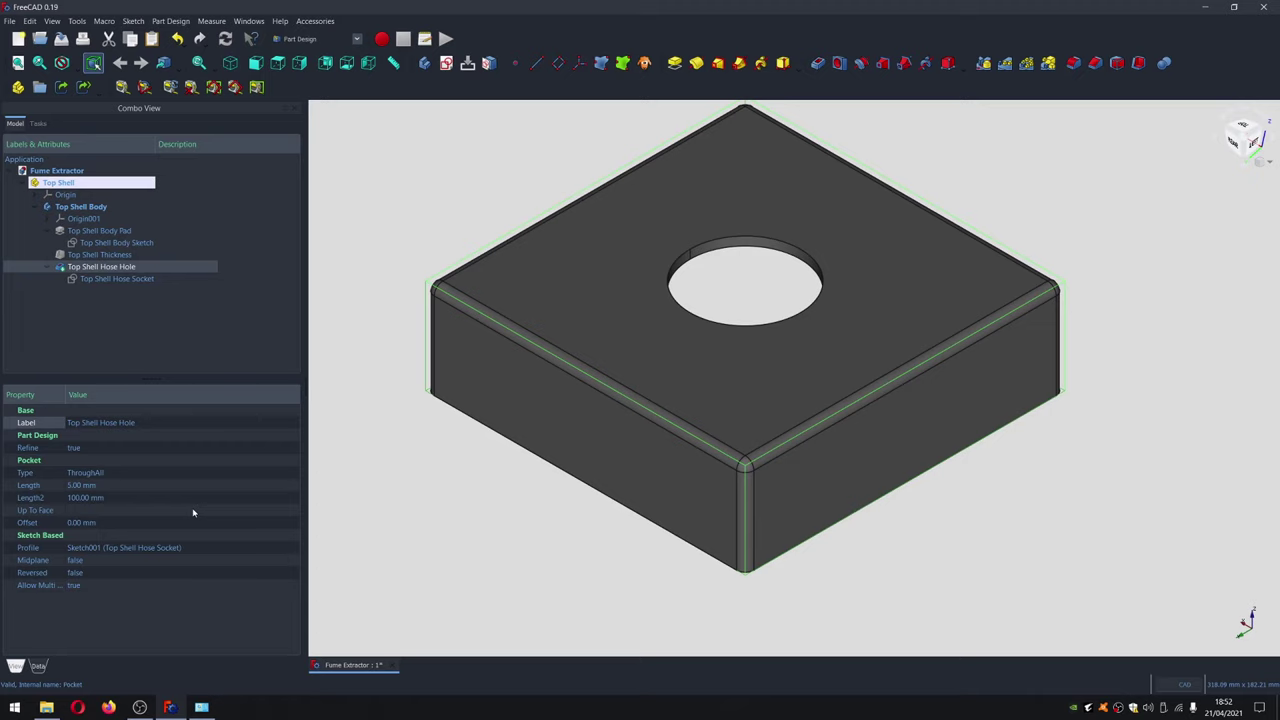
{"action": "left_click", "coordinate": [1156, 502]}
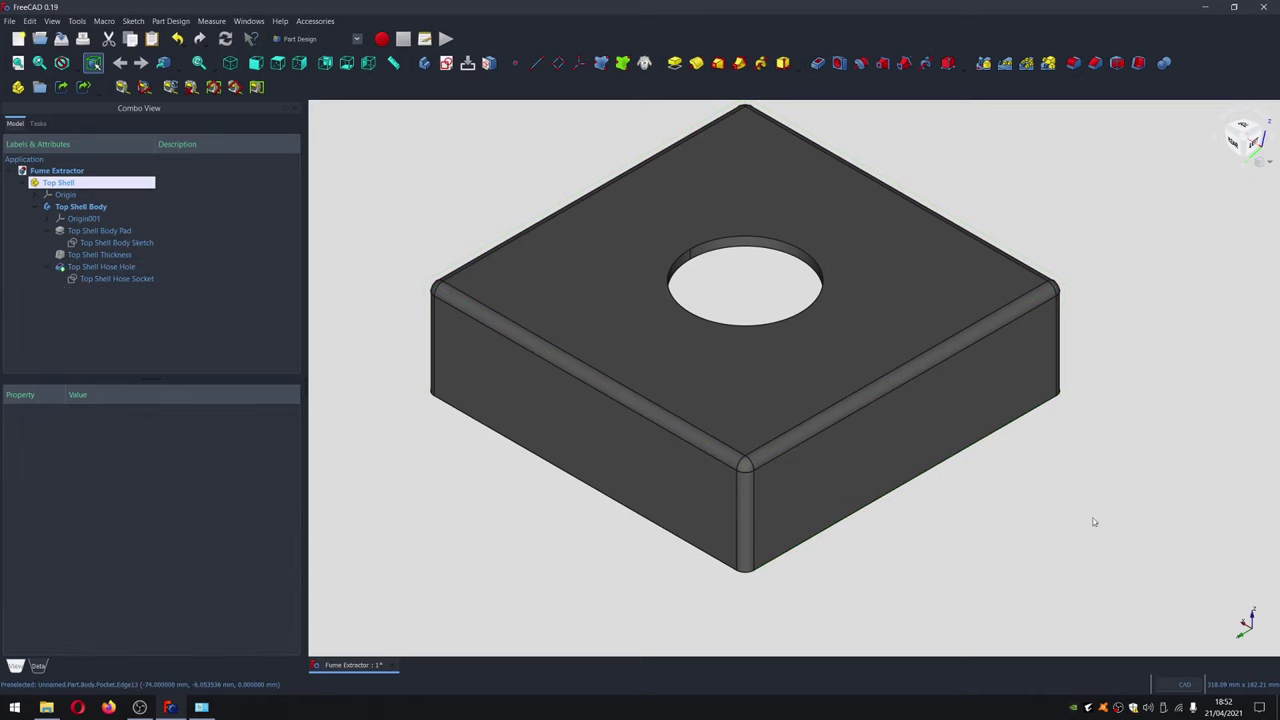
Create a sketch on the shell's bottom rim face, close it and reopen it for editing with the shell visible
{"action": "middle_click_drag", "start_coordinate": [1024, 513], "coordinate": [903, 408]}
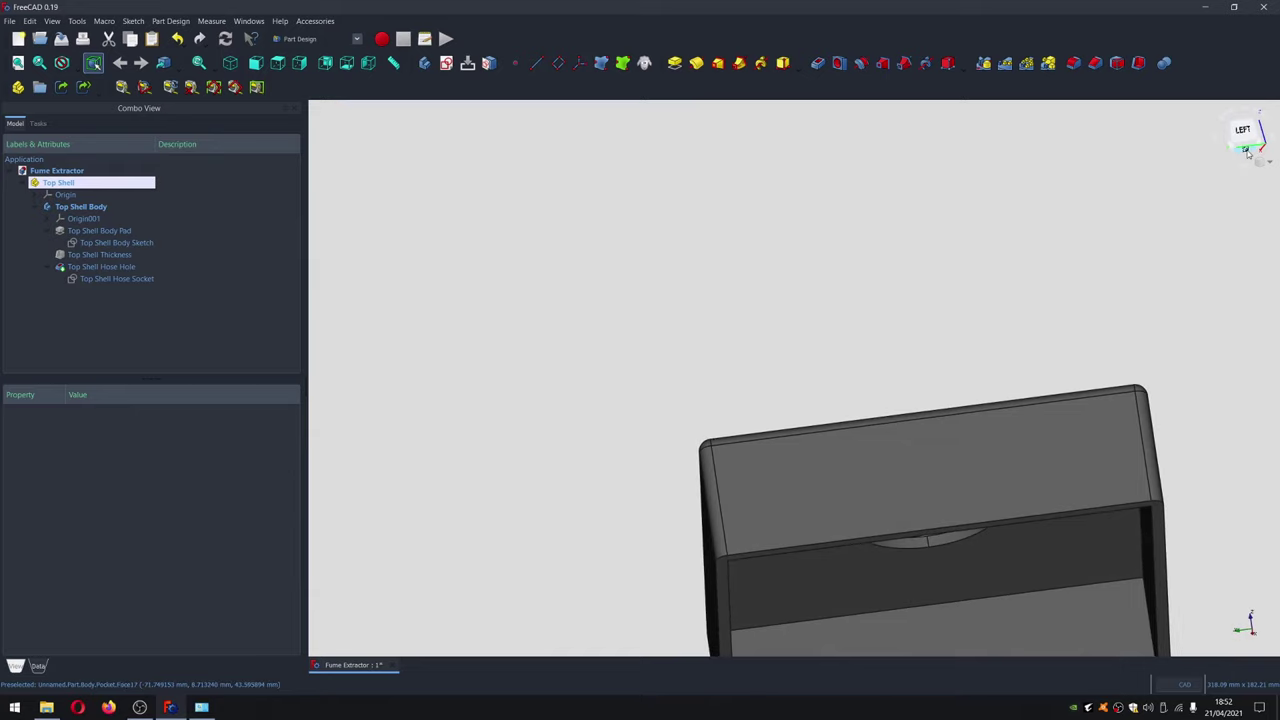
{"action": "left_click", "coordinate": [346, 62]}
{"action": "middle_click_drag", "start_coordinate": [728, 269], "coordinate": [377, 394]}
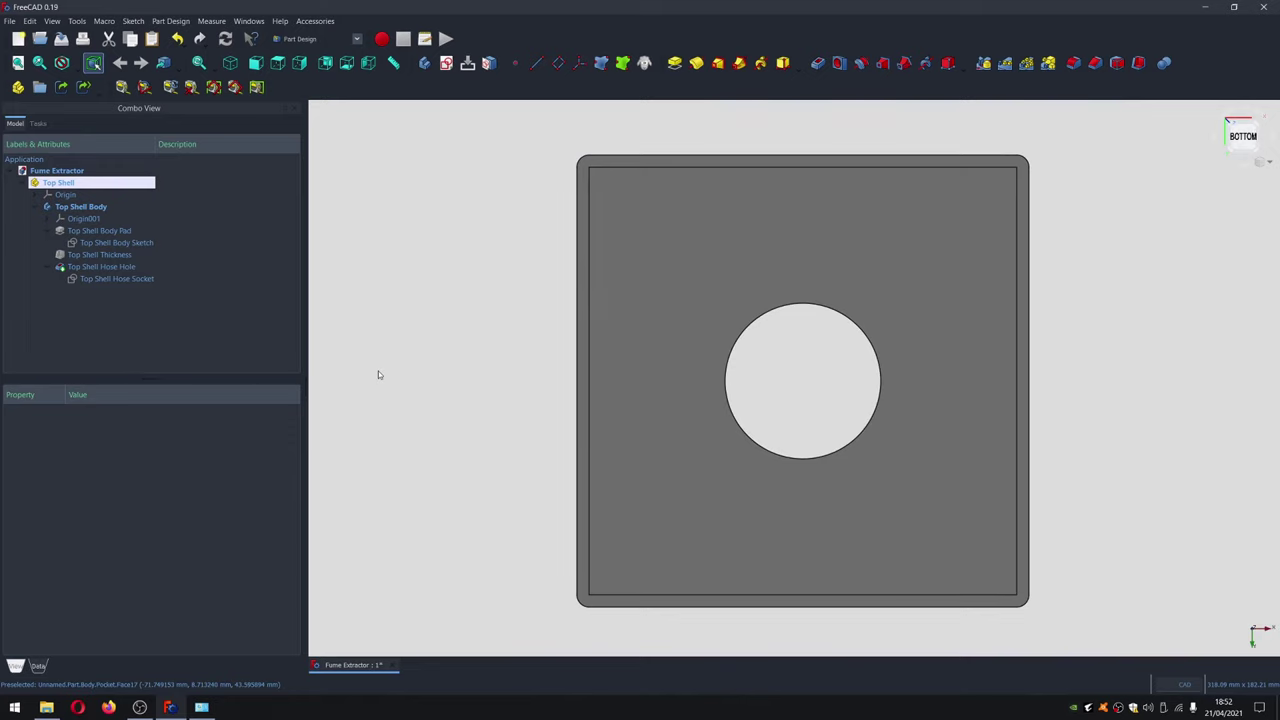
{"action": "left_click", "coordinate": [803, 165]}
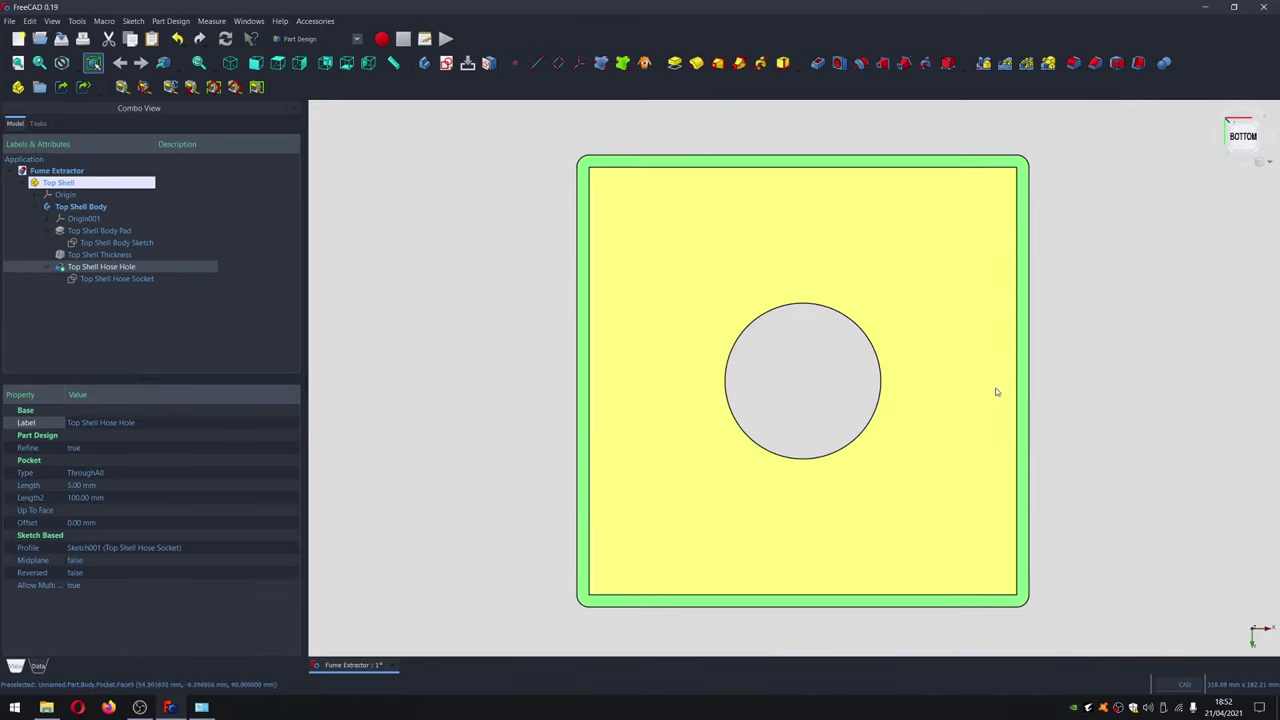
{"action": "left_click", "coordinate": [447, 63]}
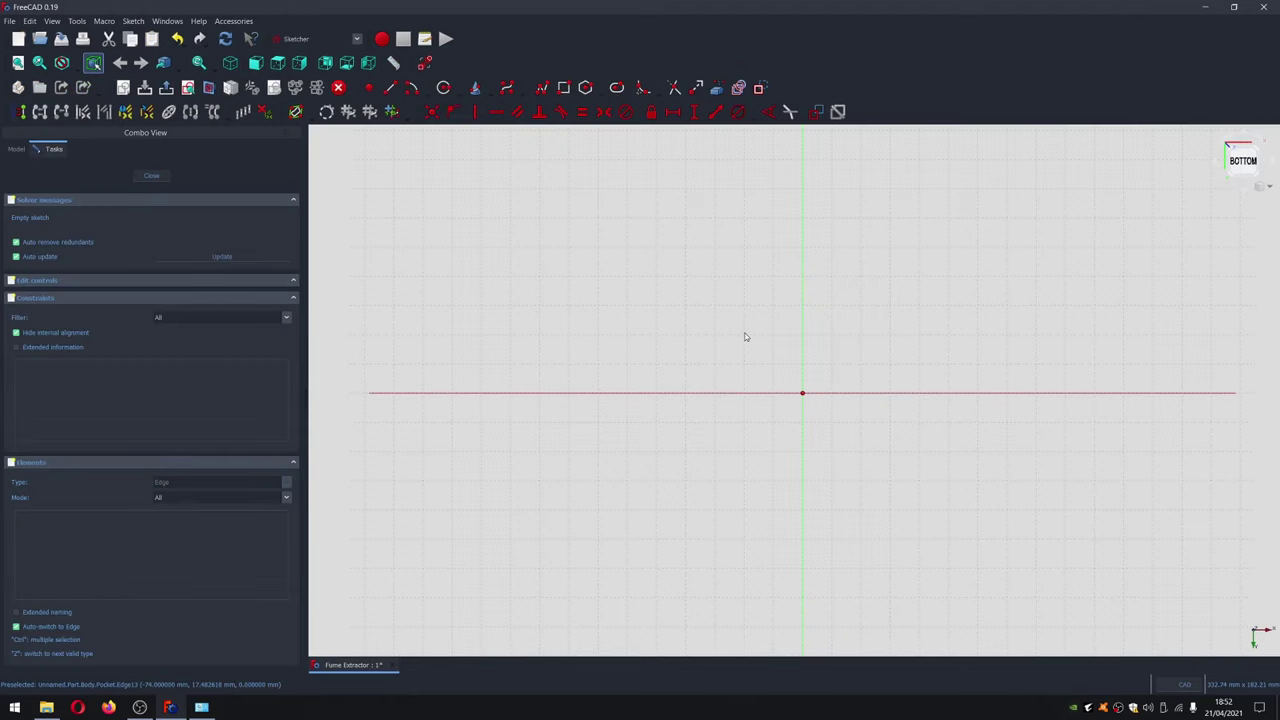
{"action": "left_click", "coordinate": [151, 175]}
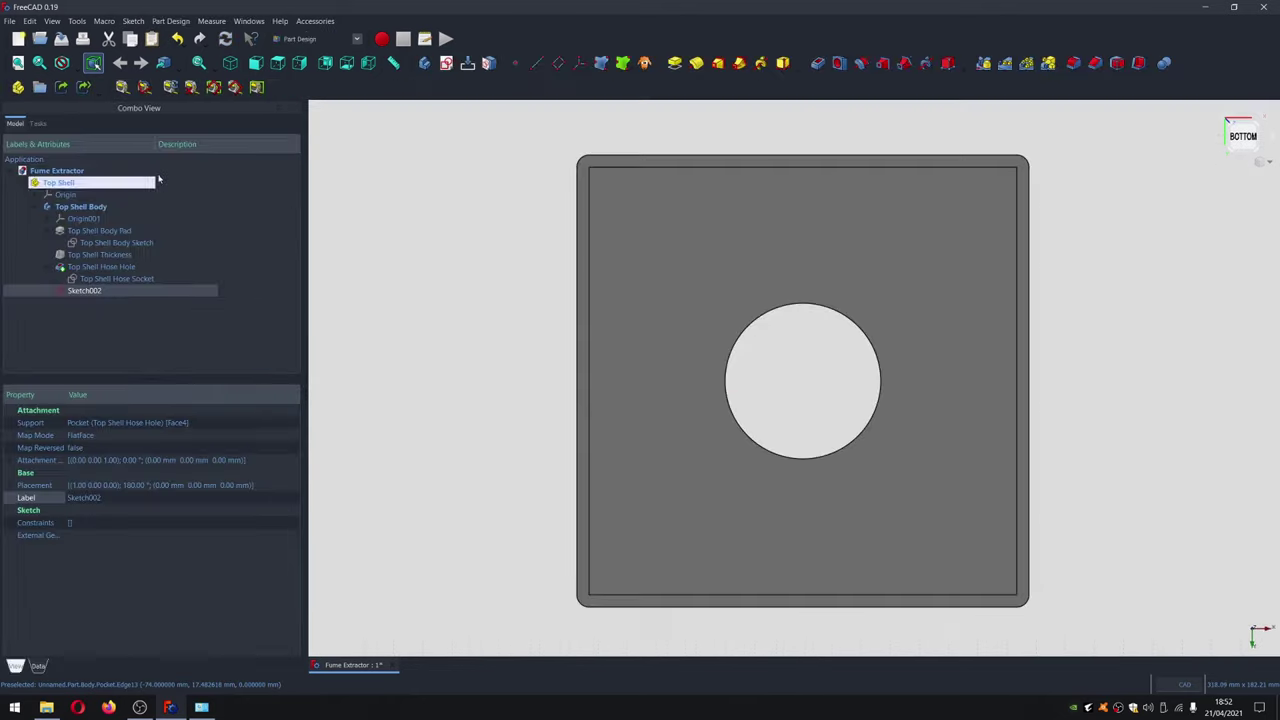
{"action": "double_click", "coordinate": [90, 291]}
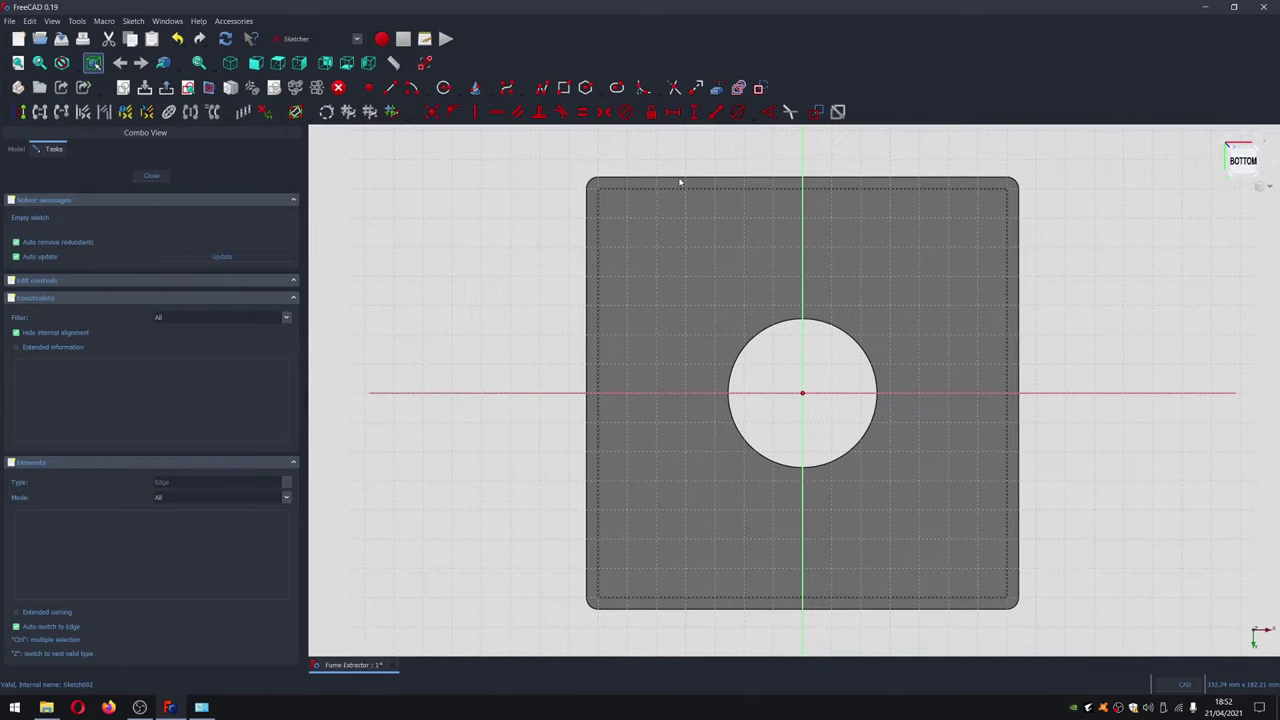
Sketch a rectangle about 89 mm wide and 84 mm high around the hose hole on the bottom rim
{"action": "left_click", "coordinate": [563, 88]}
{"action": "left_click", "coordinate": [657, 236]}
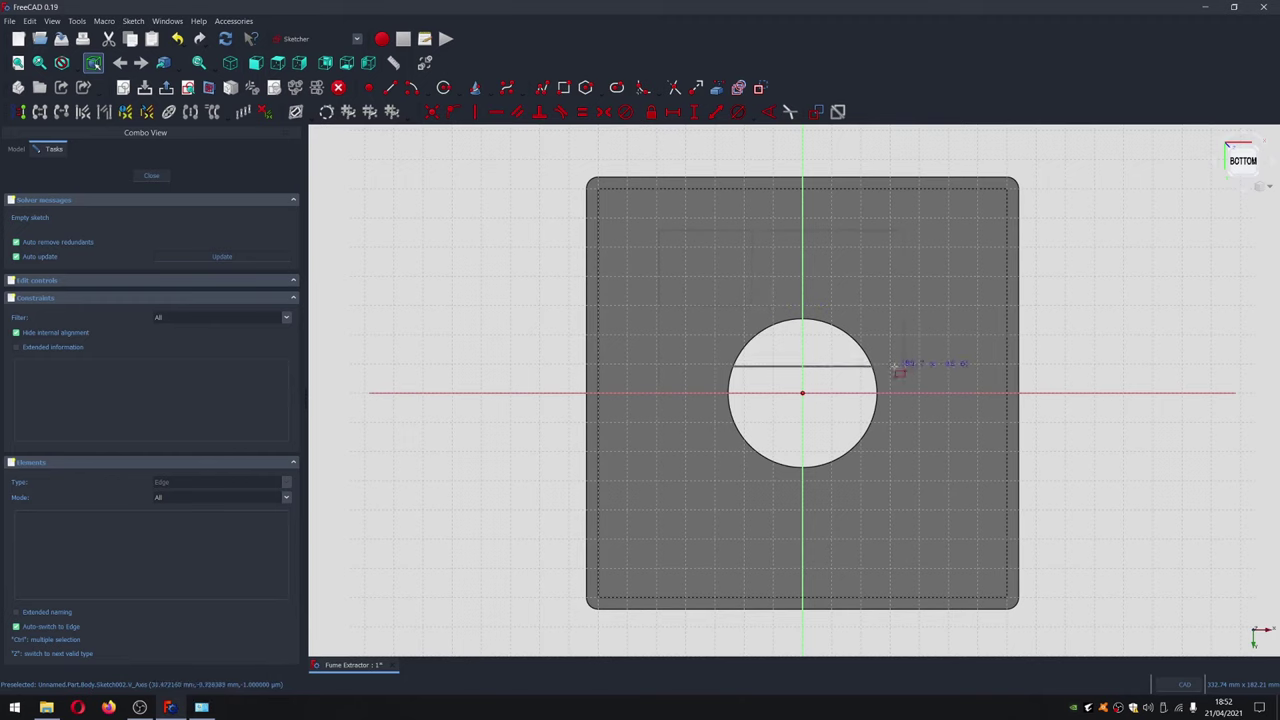
{"action": "left_click", "coordinate": [918, 476]}
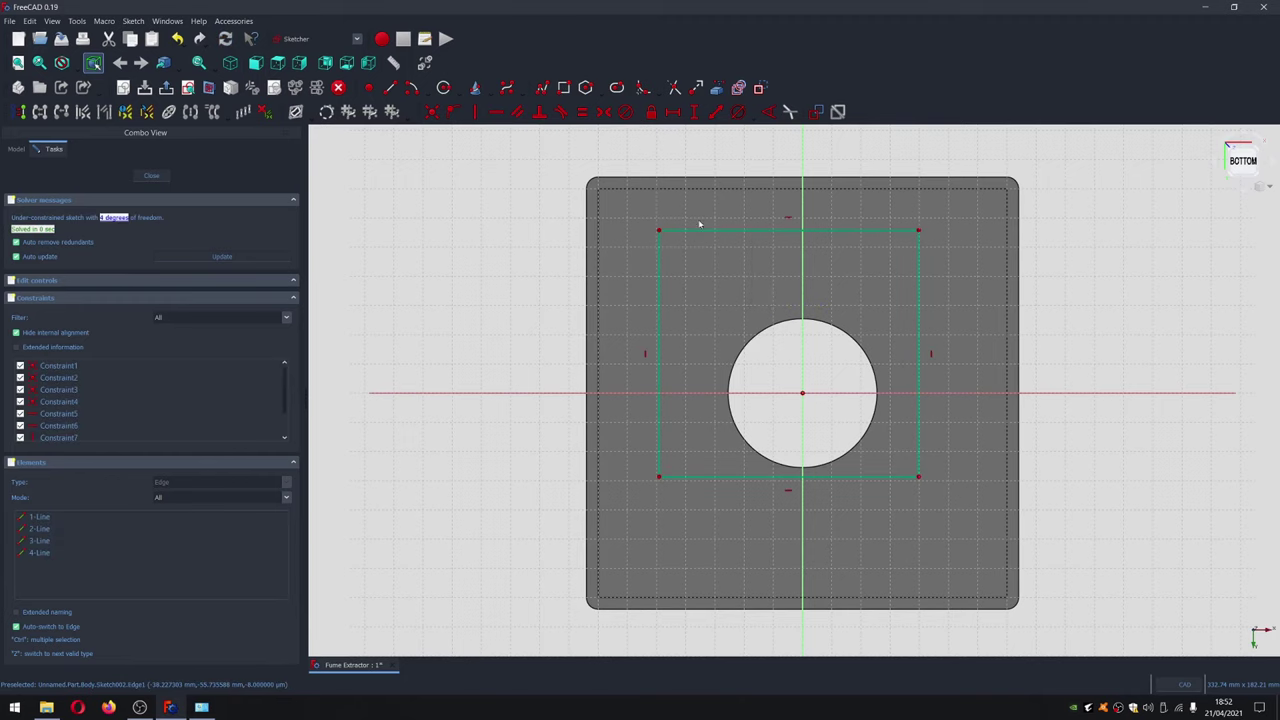
Constrain the rim rectangle's horizontal and vertical sides to 144 mm each
{"action": "left_click", "coordinate": [760, 233]}
{"action": "key", "text": "l"}
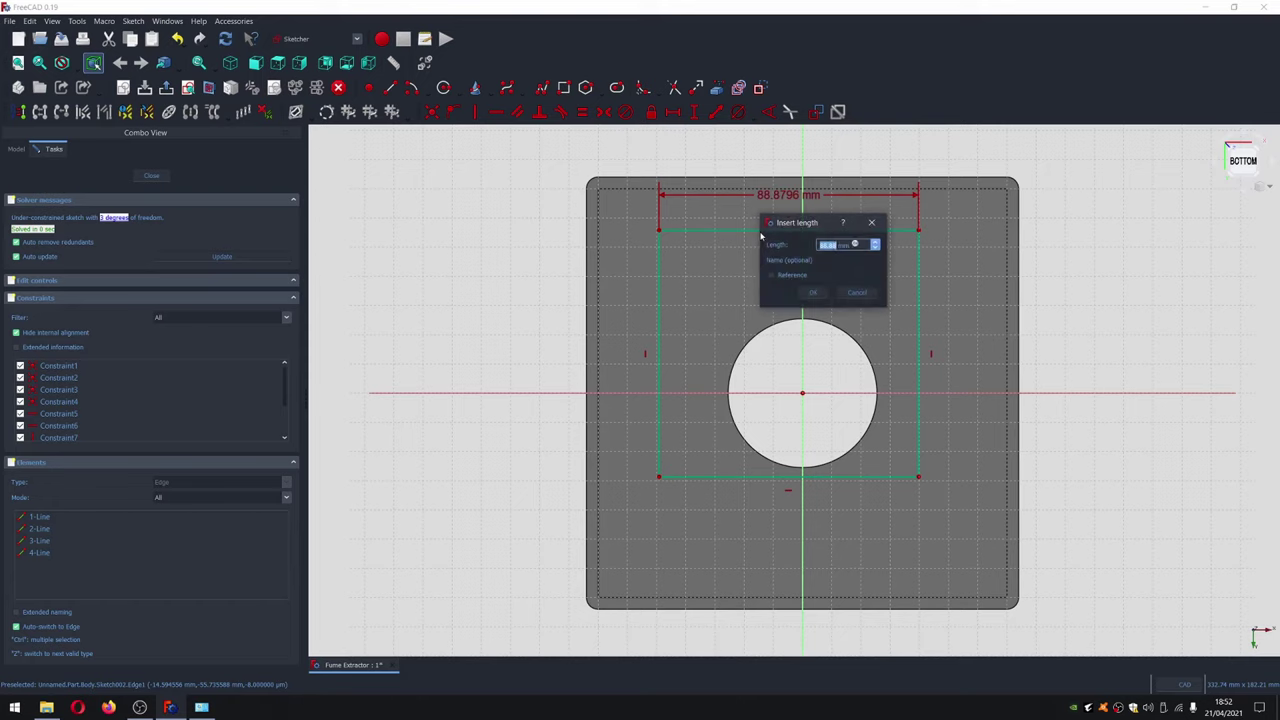
{"action": "type", "text": "140"}
{"action": "left_click", "coordinate": [813, 293]}
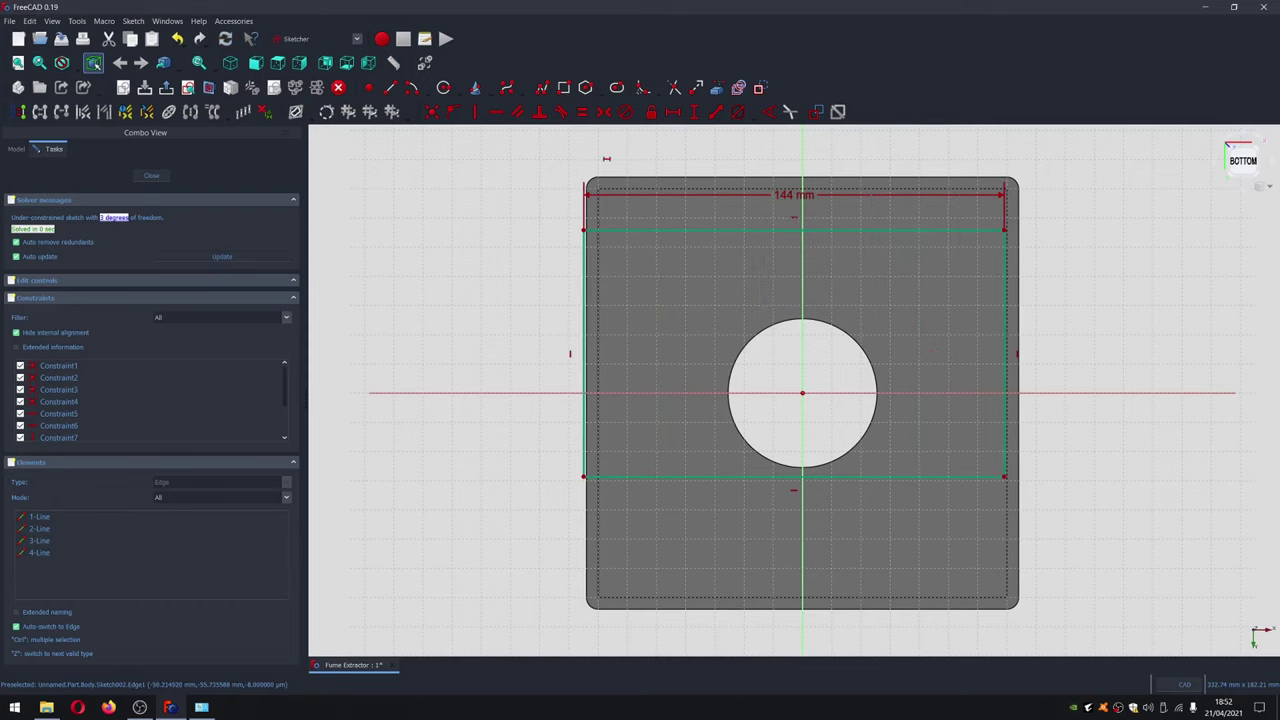
{"action": "left_click", "coordinate": [692, 113]}
{"action": "left_click", "coordinate": [1006, 338]}
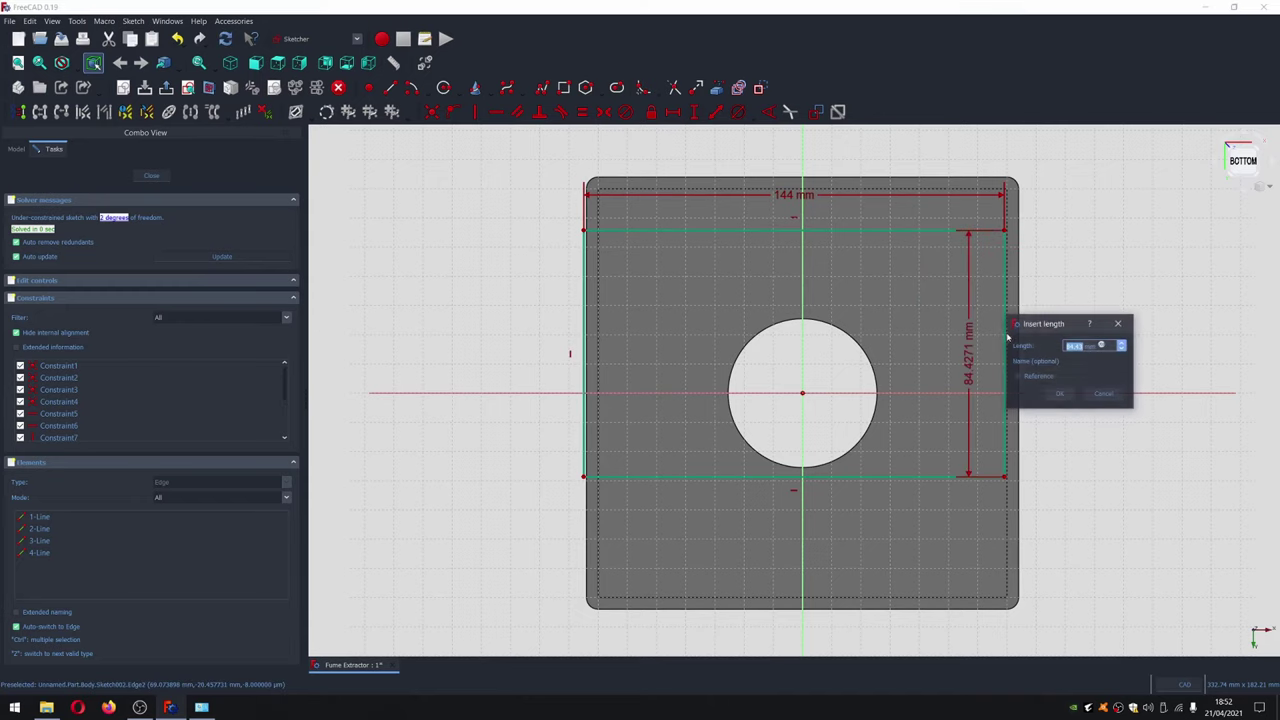
{"action": "type", "text": "144"}
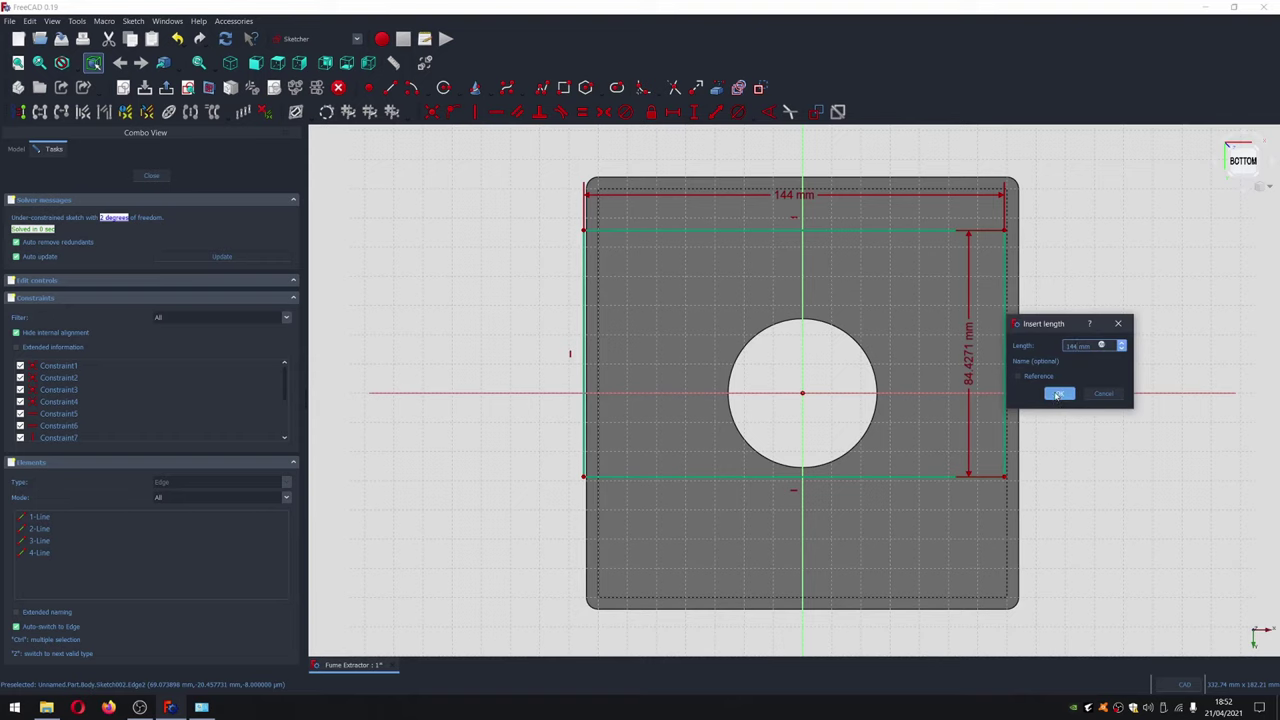
{"action": "left_click", "coordinate": [1057, 395]}
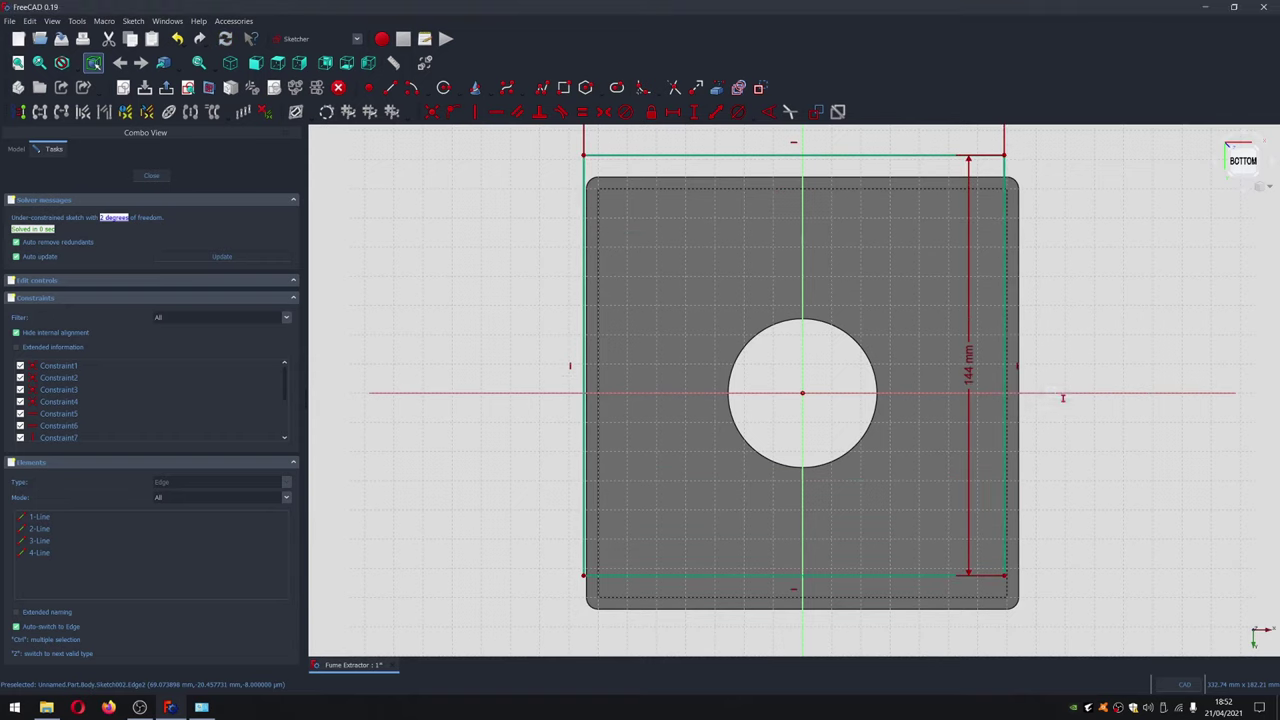
Centre the 144 mm square on the origin by making its corner pairs symmetric about the horizontal and vertical axes
{"action": "left_click", "coordinate": [1006, 158]}
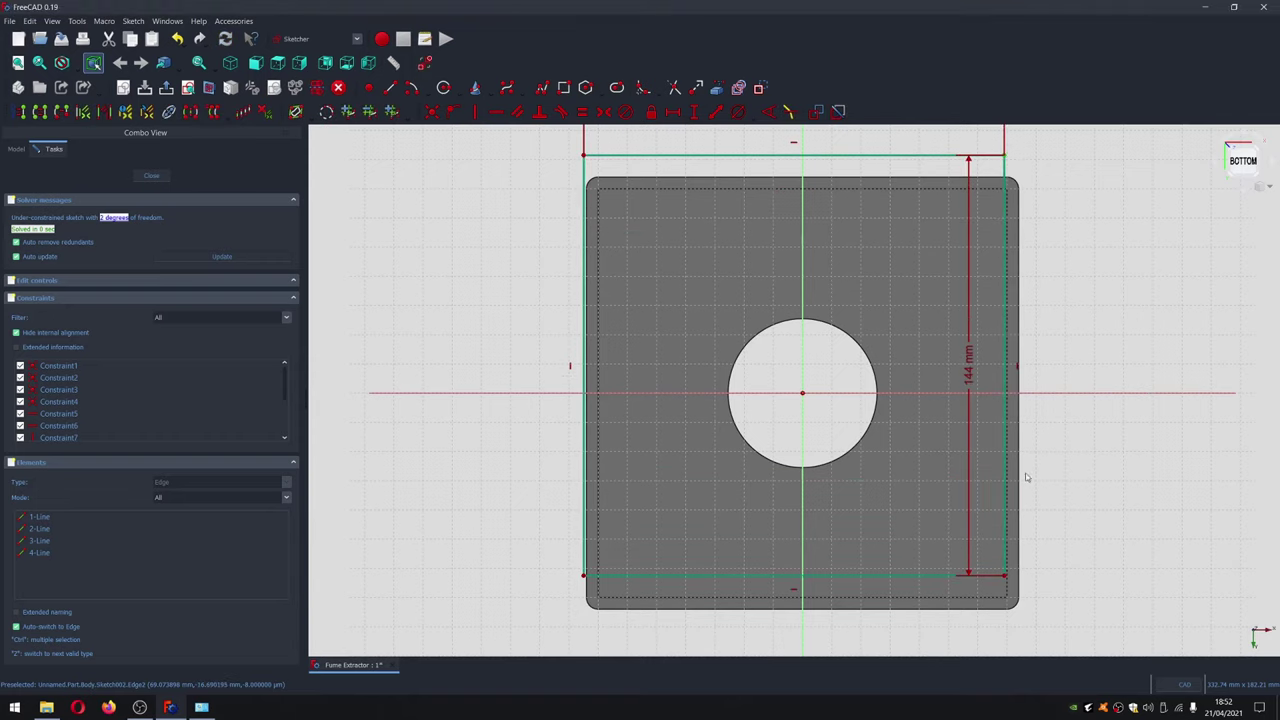
{"action": "left_click", "coordinate": [916, 395]}
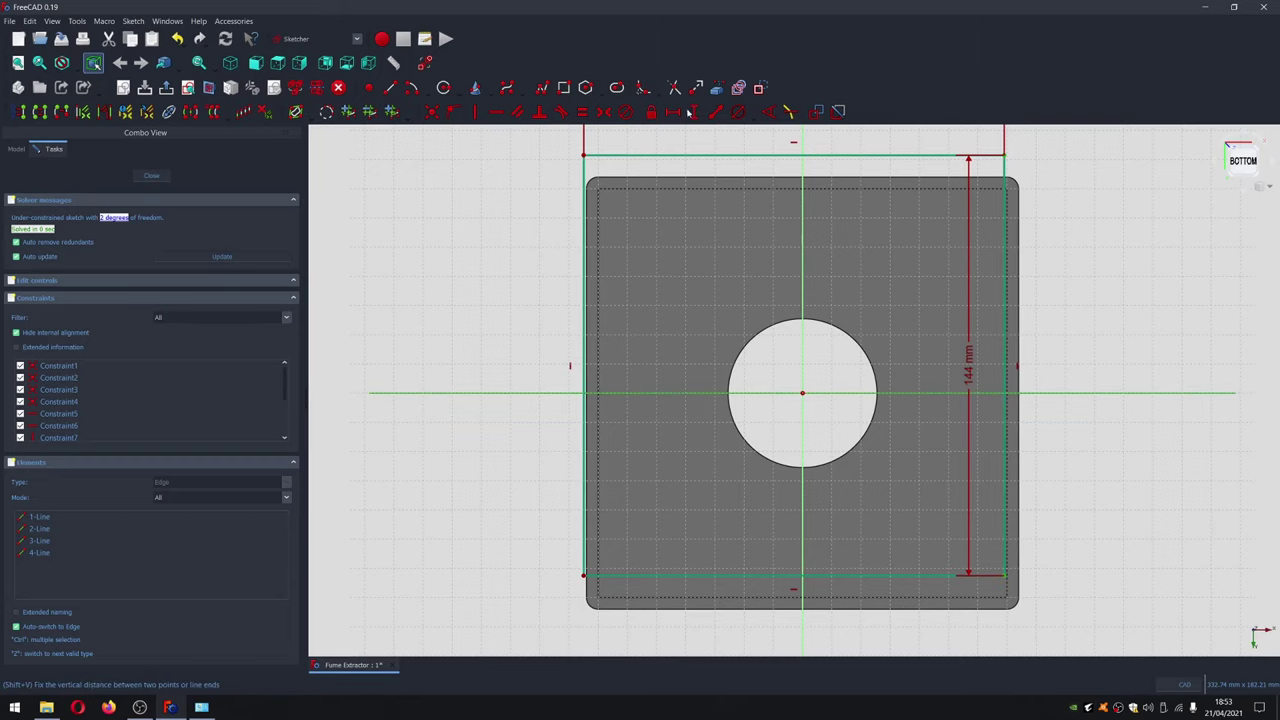
{"action": "left_click", "coordinate": [537, 113]}
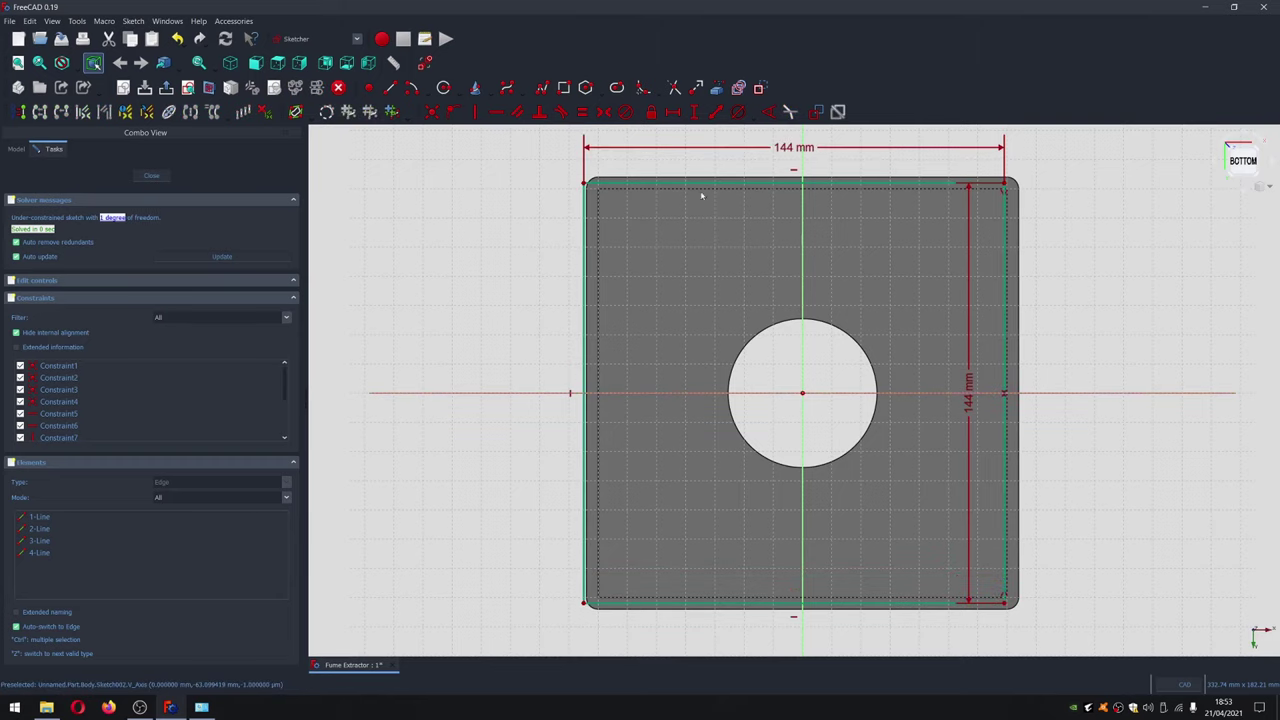
{"action": "left_click", "coordinate": [584, 184]}
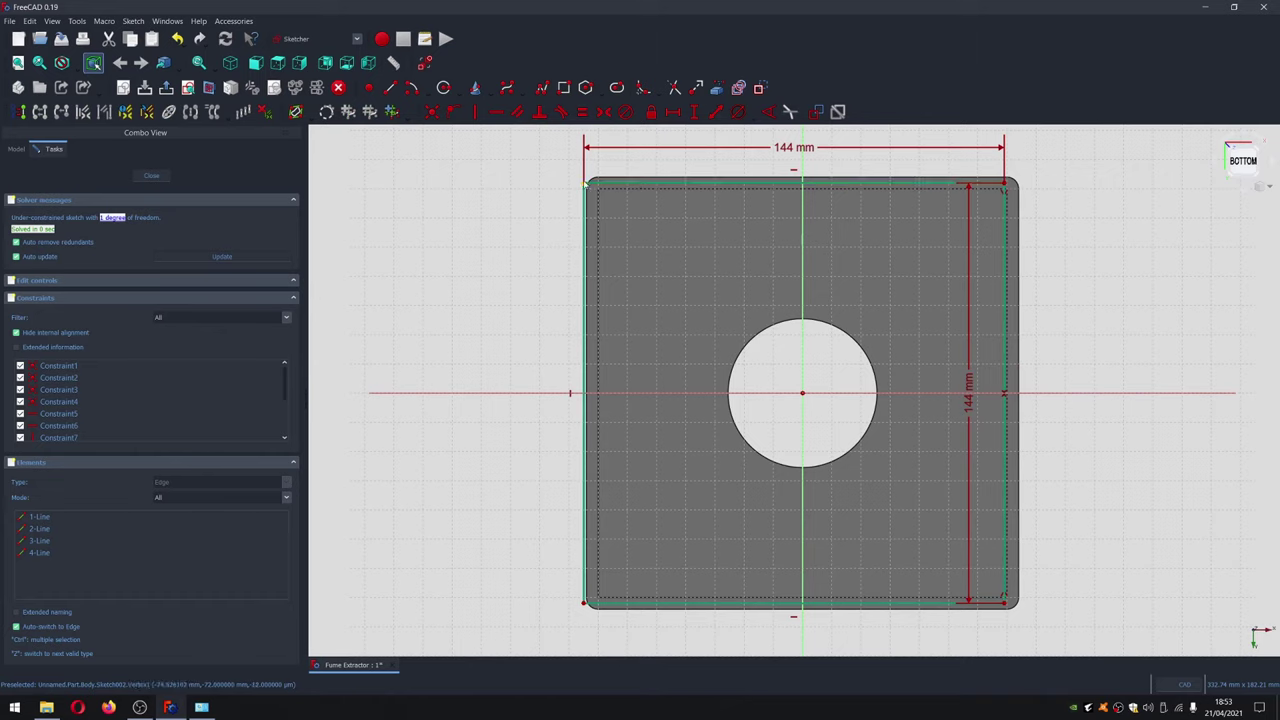
{"action": "left_click", "coordinate": [1005, 185]}
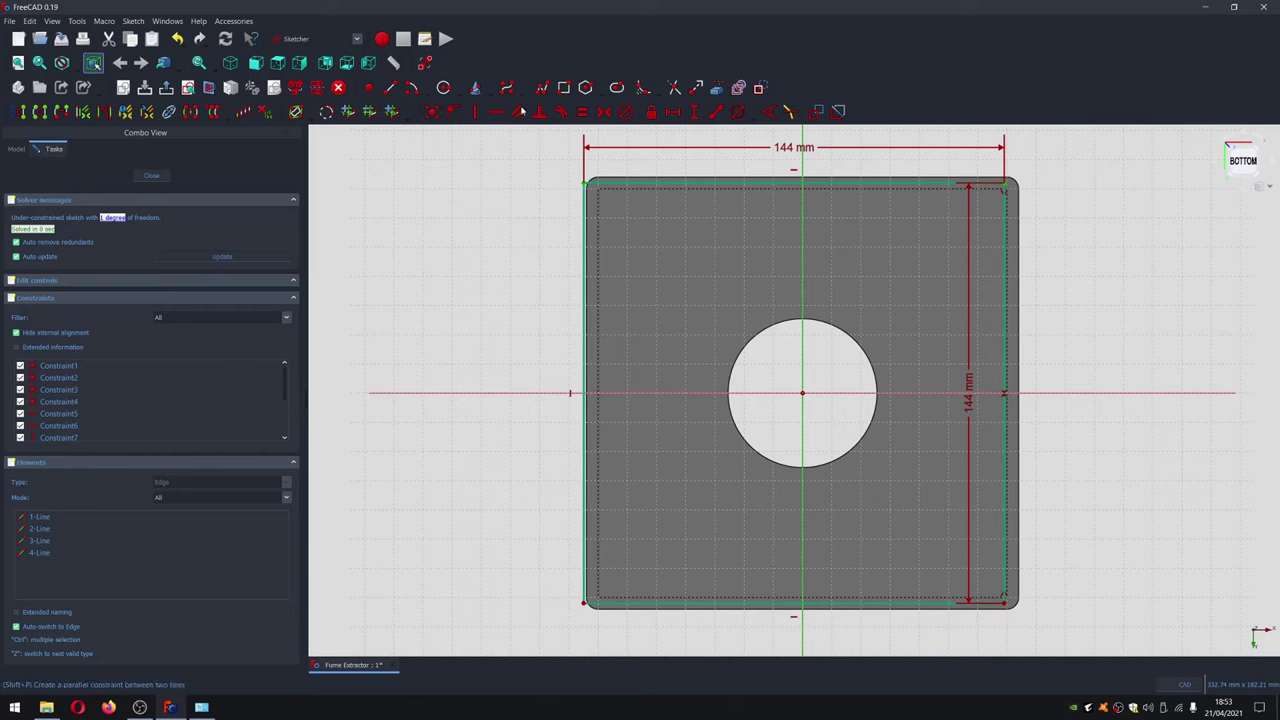
{"action": "left_click", "coordinate": [604, 114]}
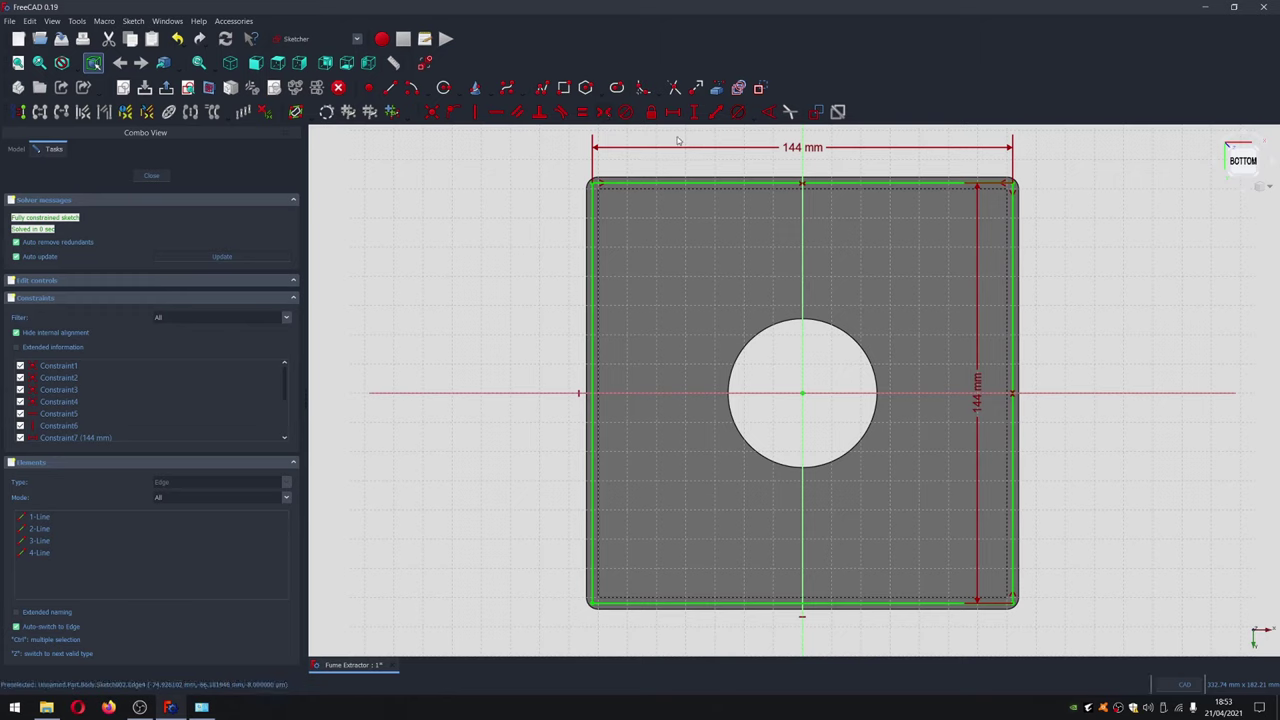
Close the sketch and pad the 144 mm square 10 mm downward from the shell's rim
{"action": "left_click", "coordinate": [152, 177]}
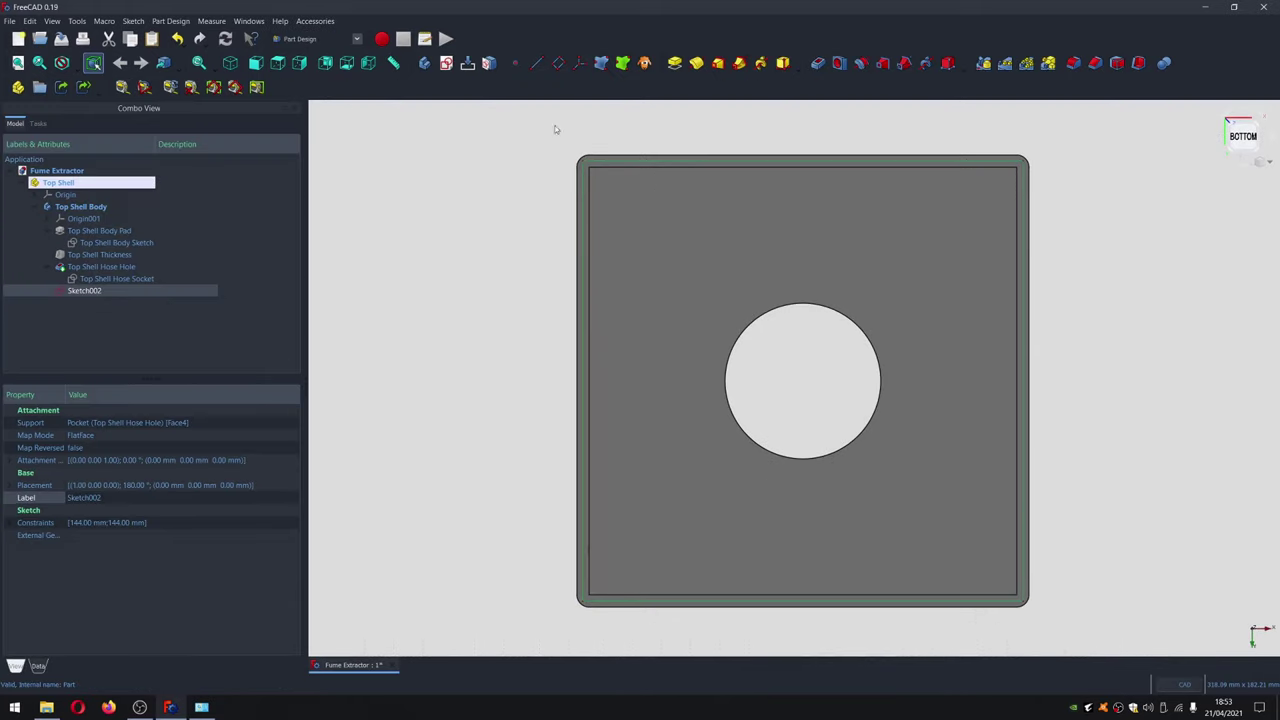
{"action": "left_click", "coordinate": [674, 63]}
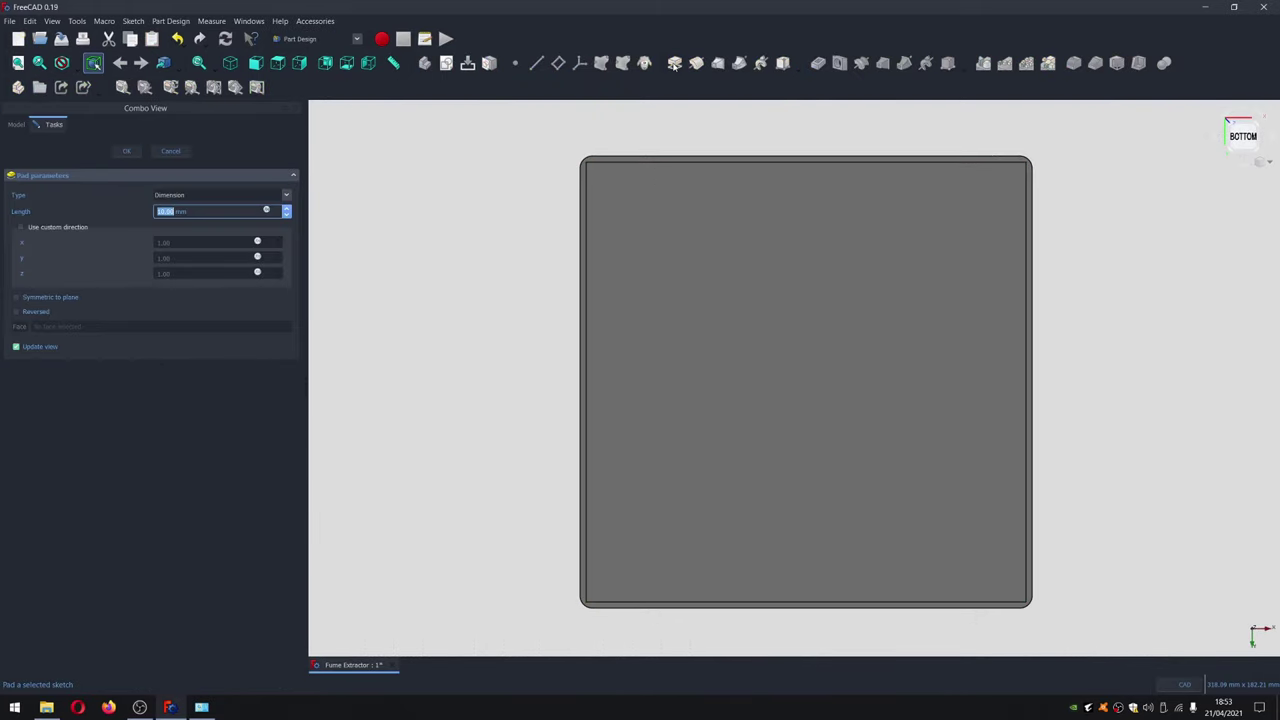
{"action": "middle_click_drag", "start_coordinate": [1171, 443], "coordinate": [986, 431]}
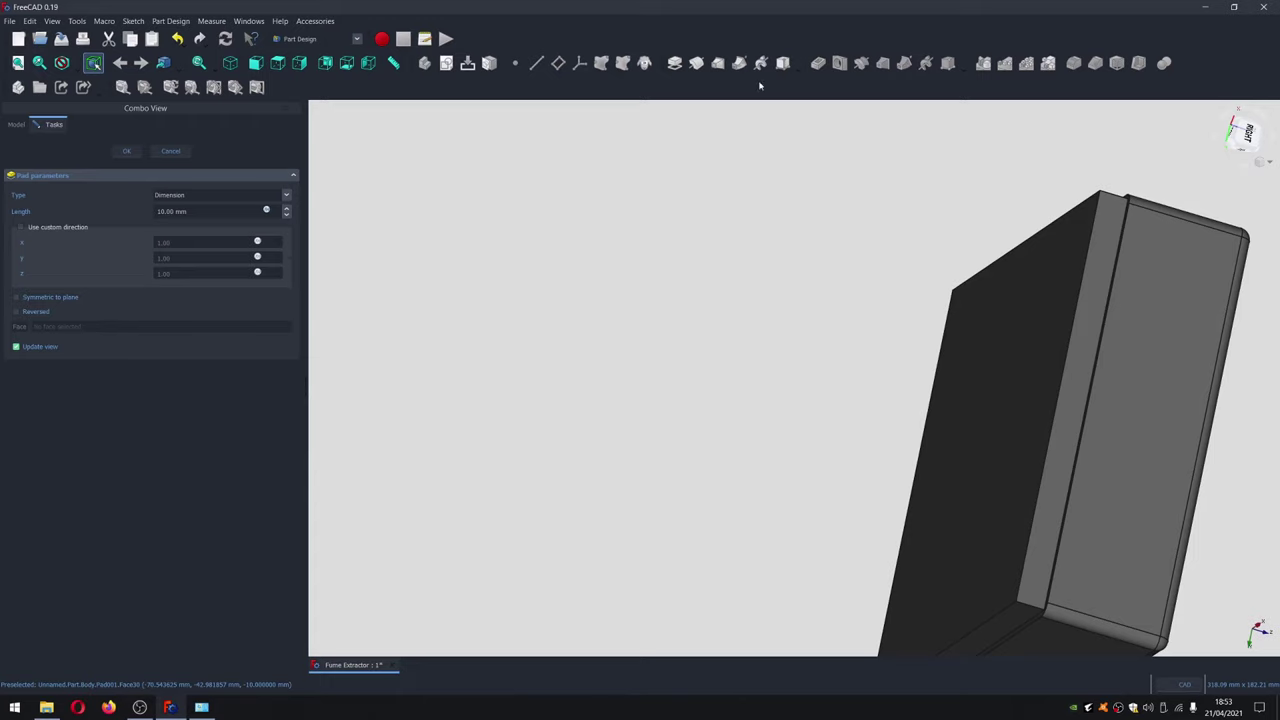
{"action": "left_click", "coordinate": [127, 151]}
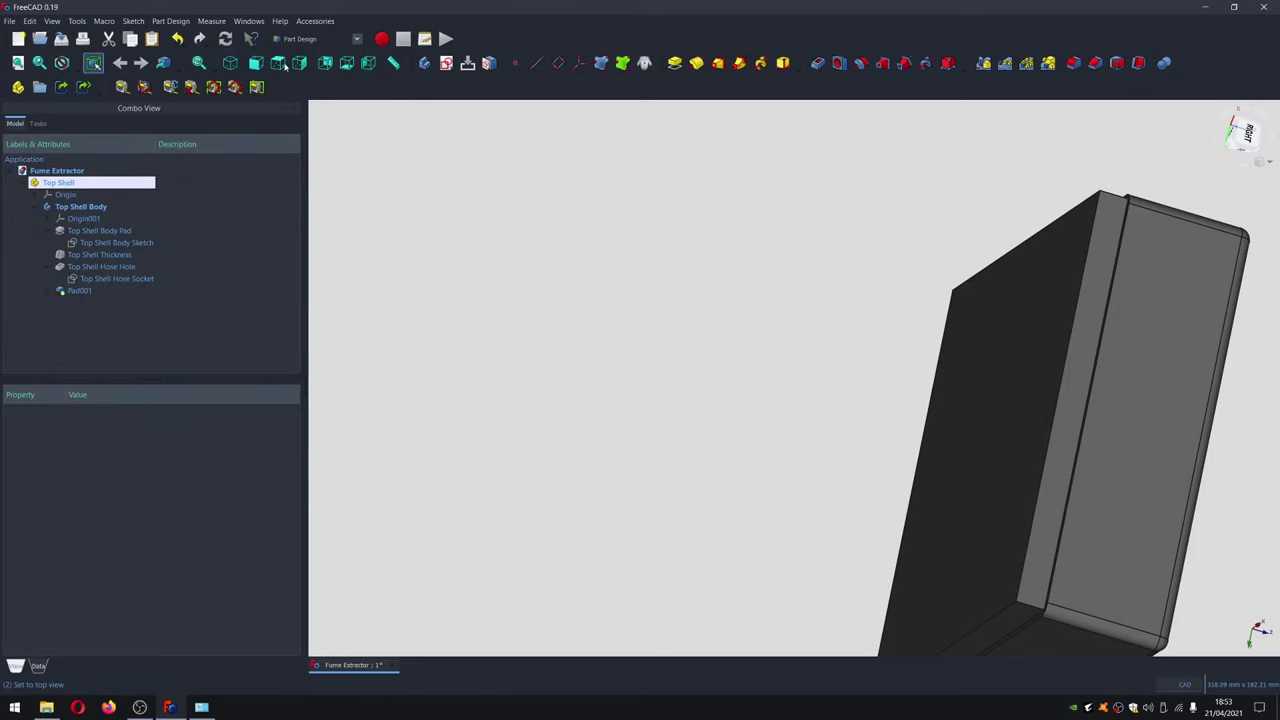
View the model from below, select the new pad's bottom face and rename the pad as Top Shell Dock
{"action": "left_click", "coordinate": [348, 66]}
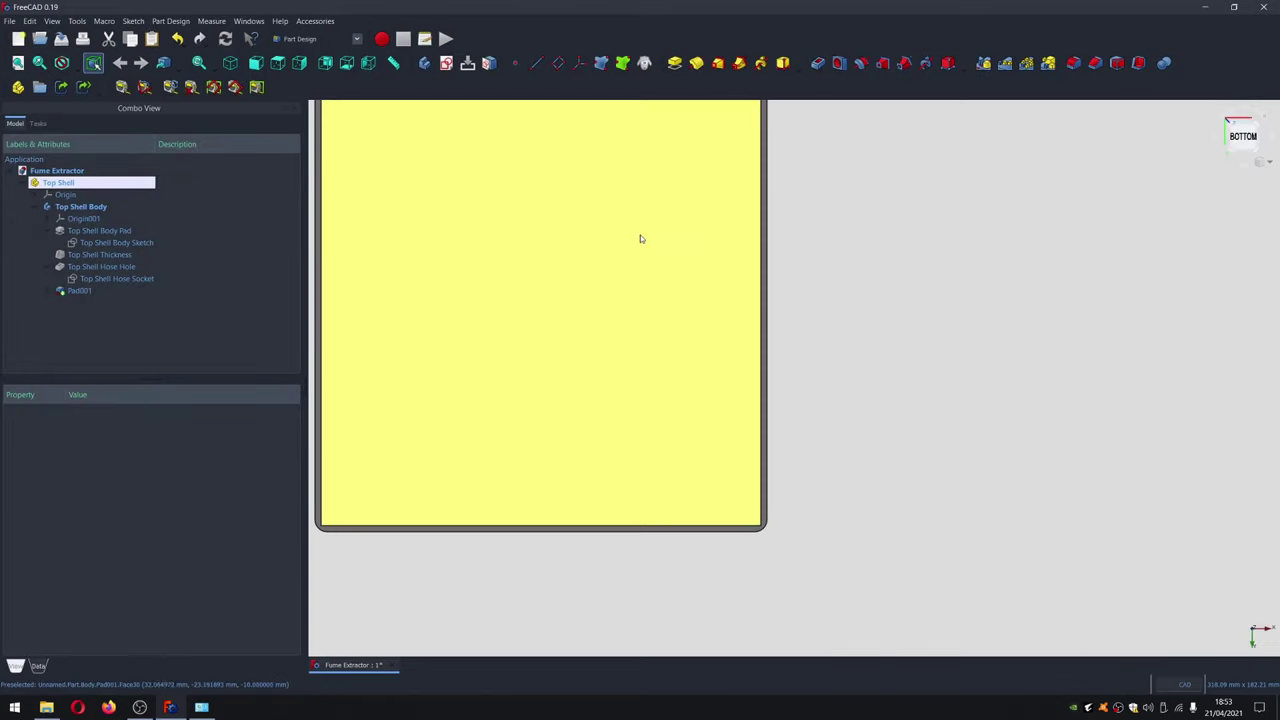
{"action": "left_click", "coordinate": [642, 237]}
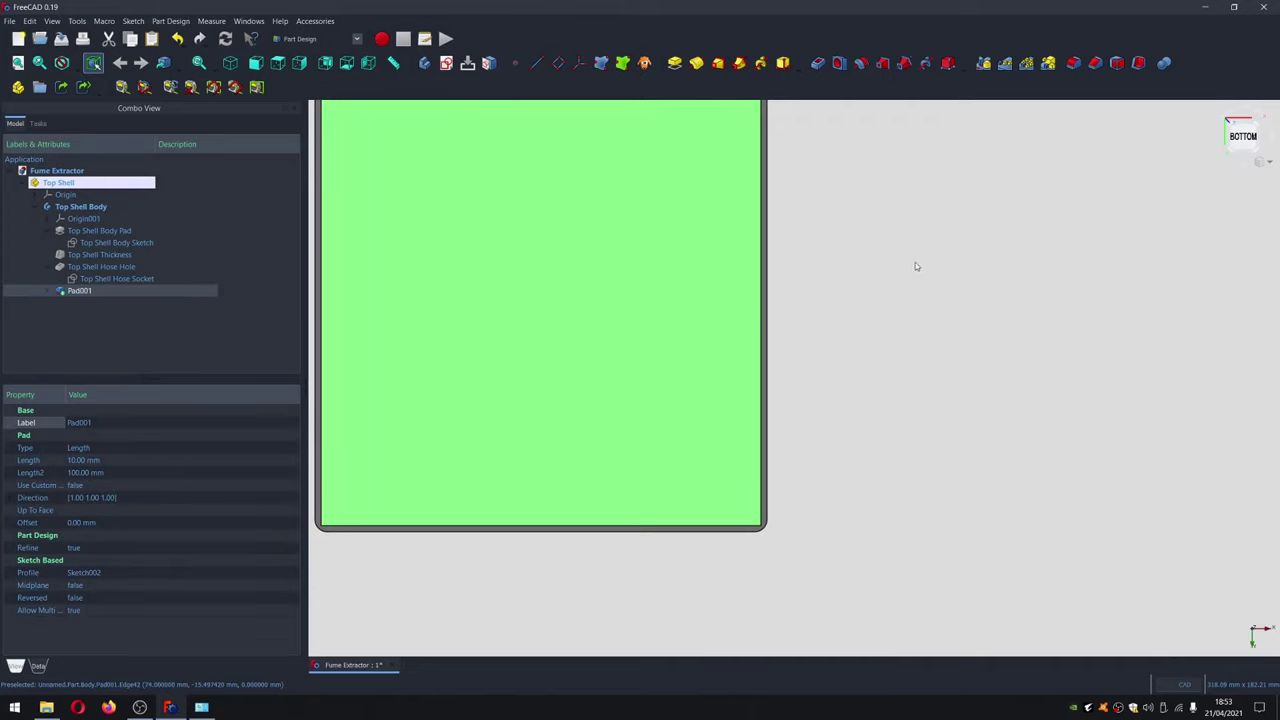
{"action": "key", "text": "v"}
{"action": "key", "text": "f"}
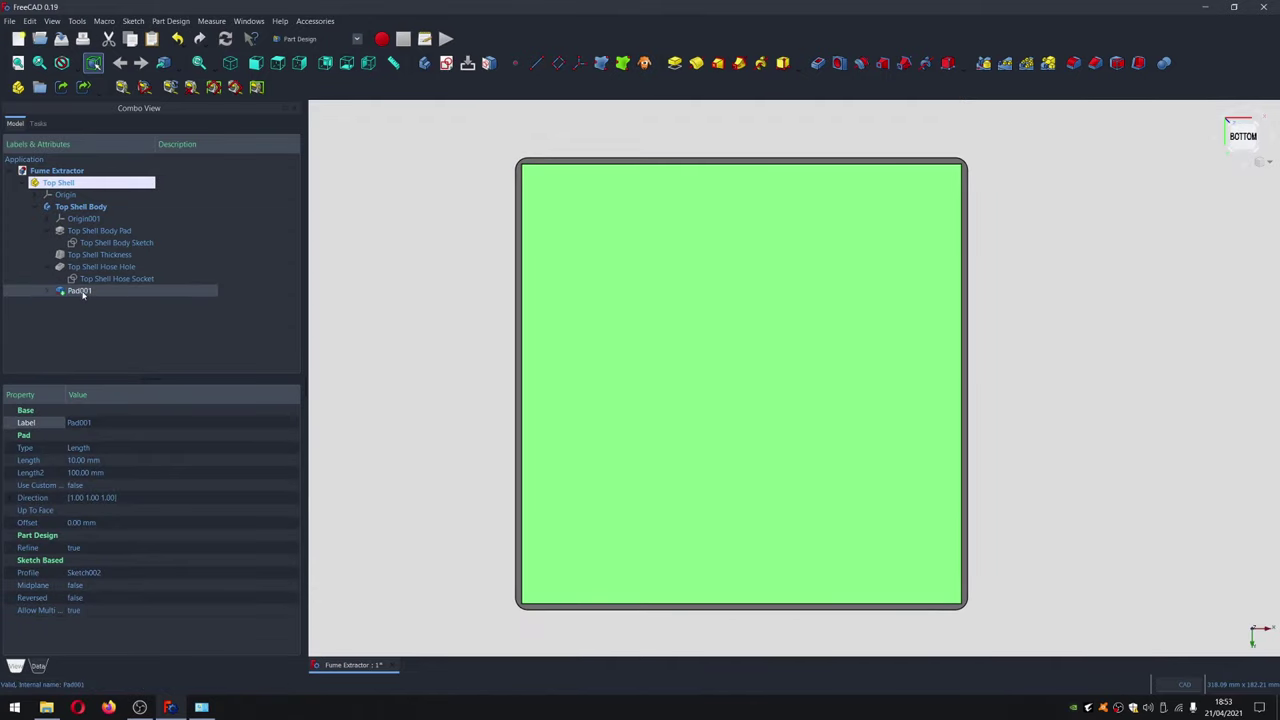
{"action": "right_click", "coordinate": [83, 292]}
{"action": "left_click", "coordinate": [160, 545]}
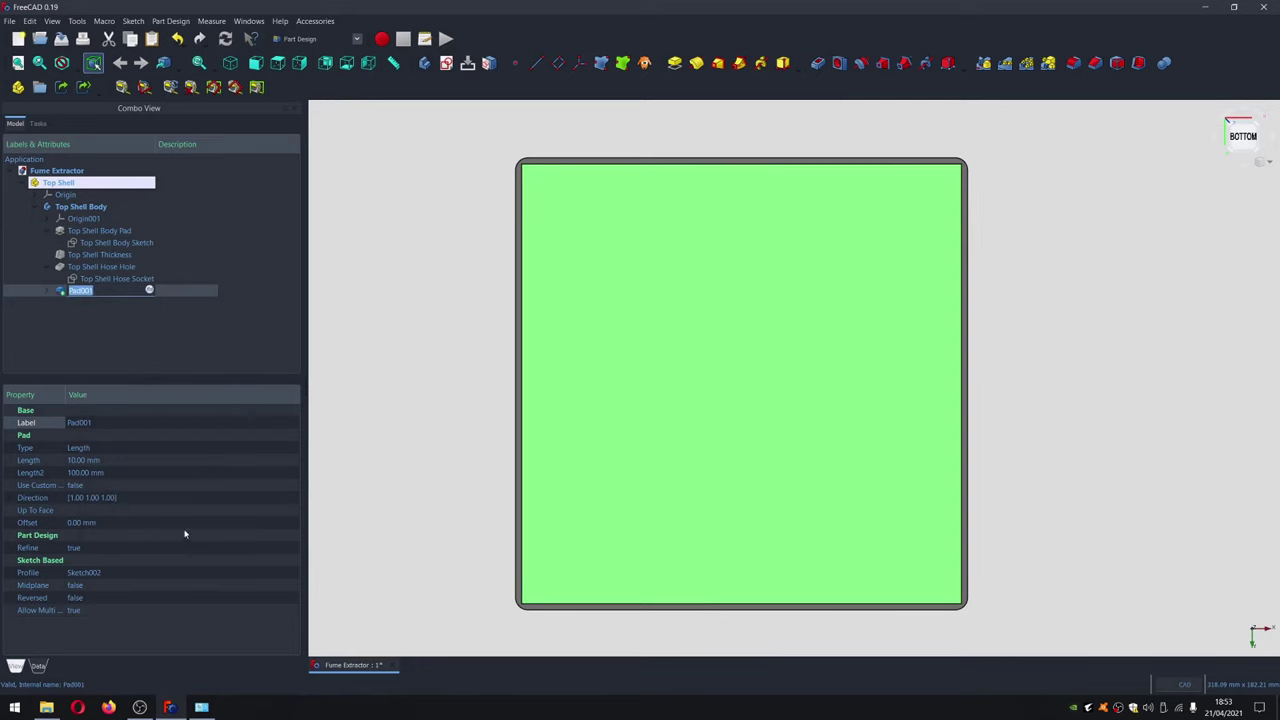
{"action": "type", "text": "Top Shell Dock"}
{"action": "key", "text": "Return"}
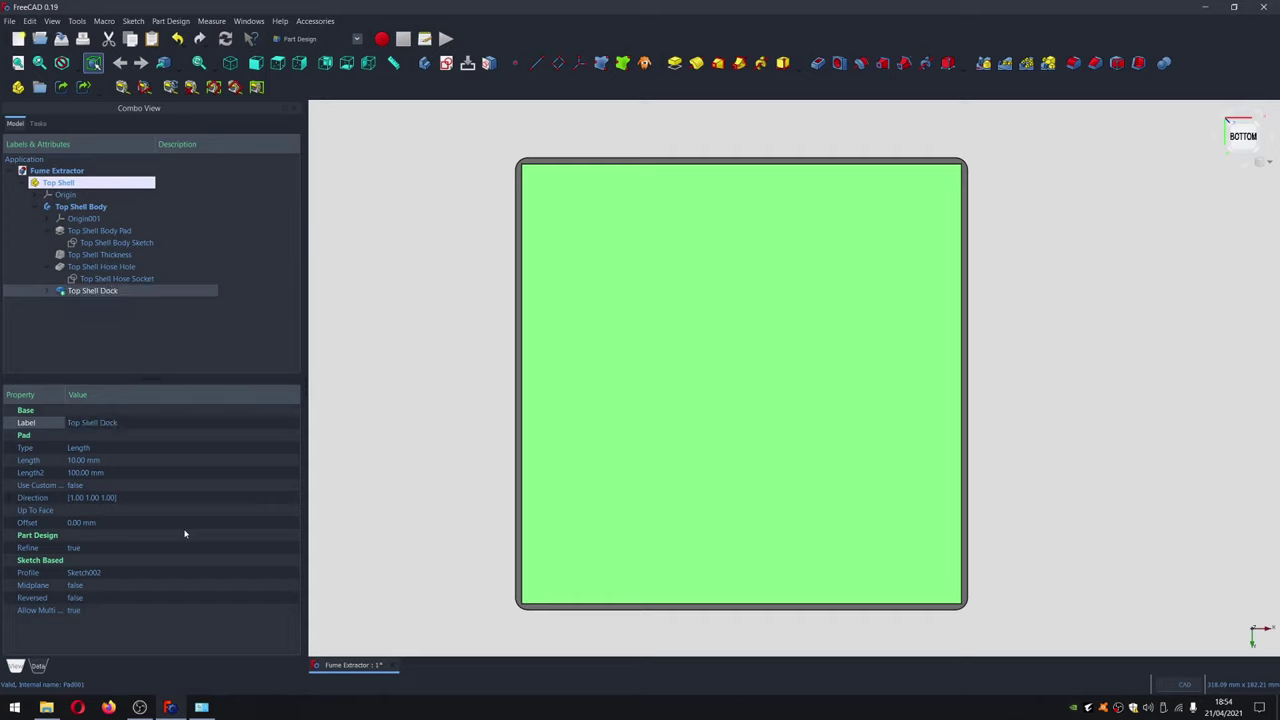
Create a sketch on the bottom face of Top Shell Dock, close it and reopen it with the body visible
{"action": "right_click", "coordinate": [132, 290]}
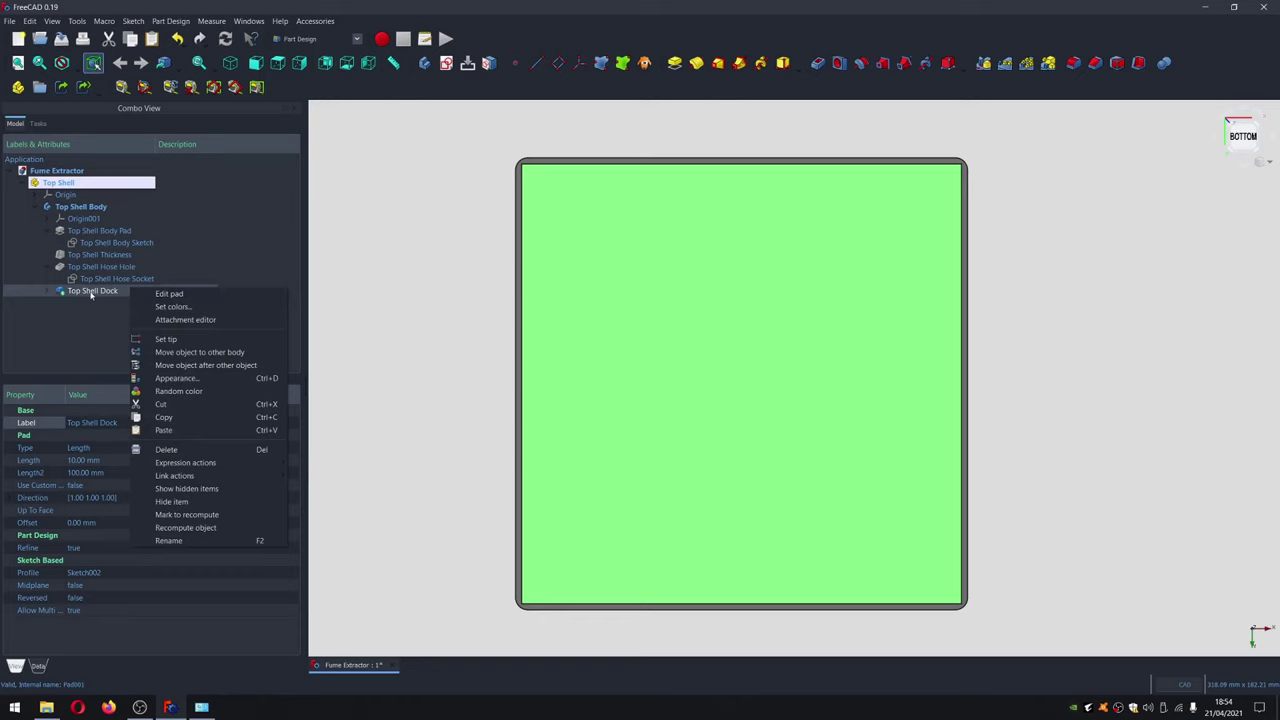
{"action": "left_click", "coordinate": [94, 290]}
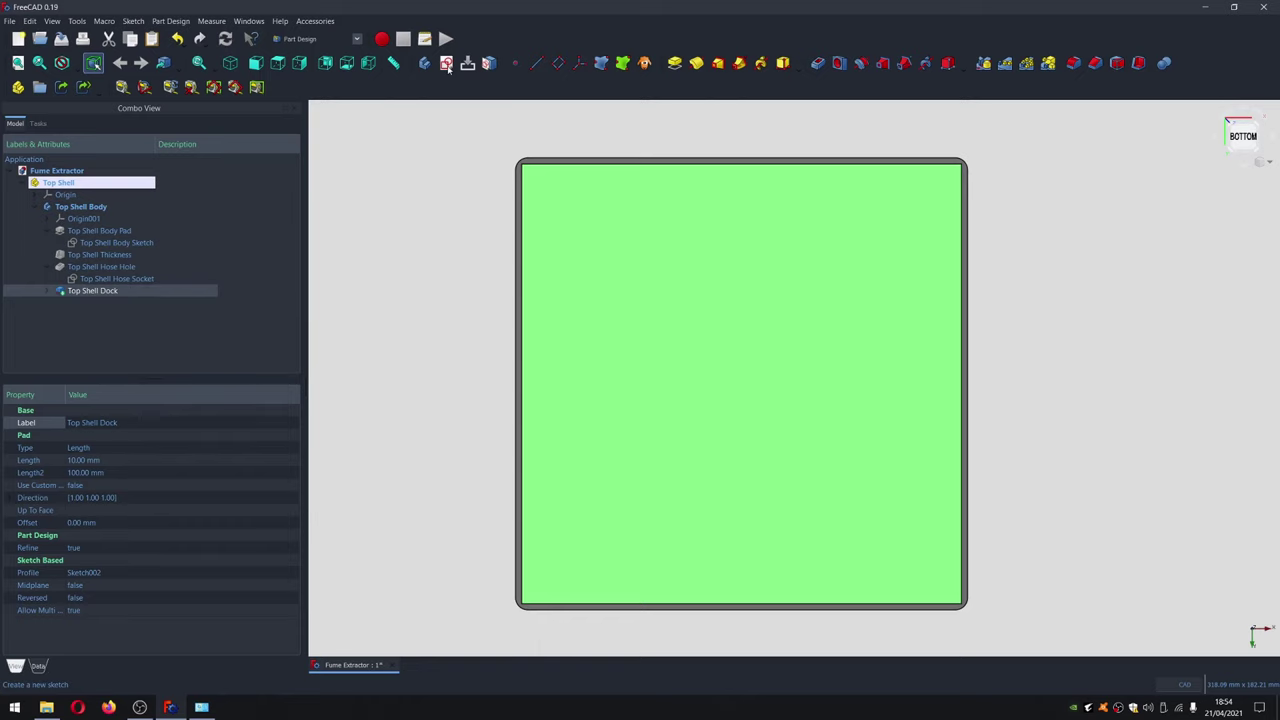
{"action": "left_click", "coordinate": [447, 64]}
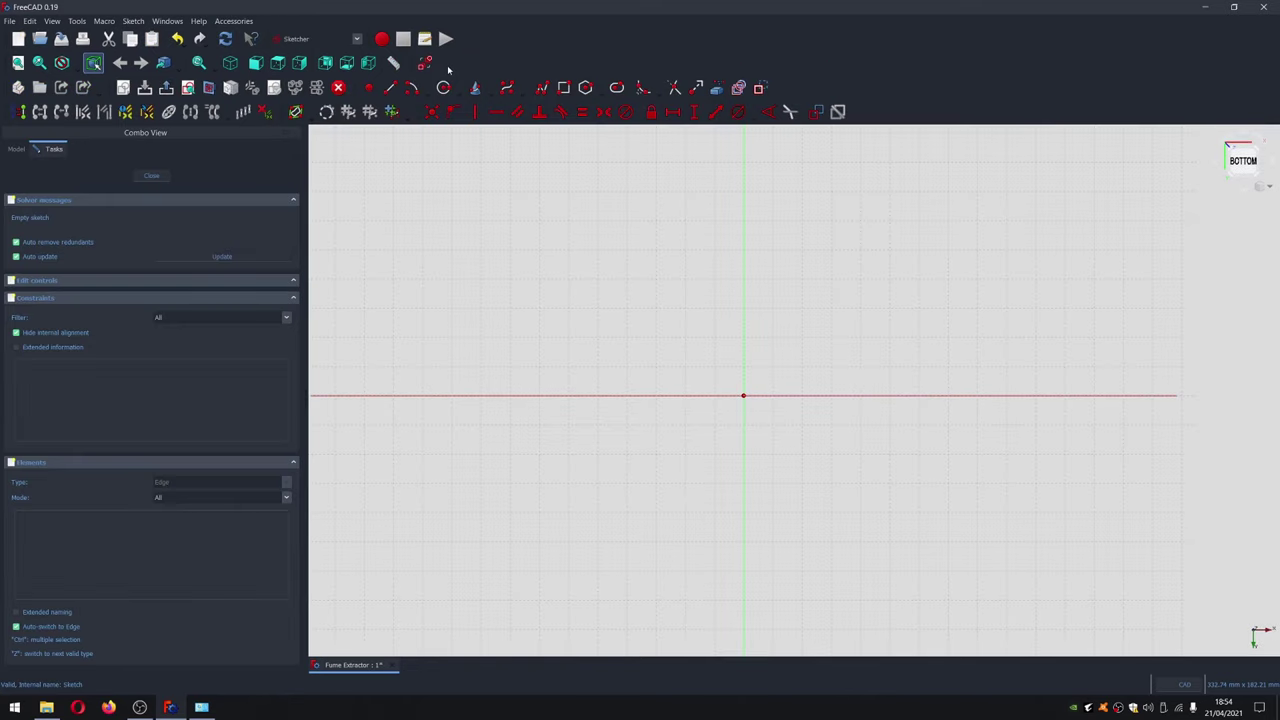
{"action": "left_click", "coordinate": [152, 176]}
{"action": "double_click", "coordinate": [110, 308]}
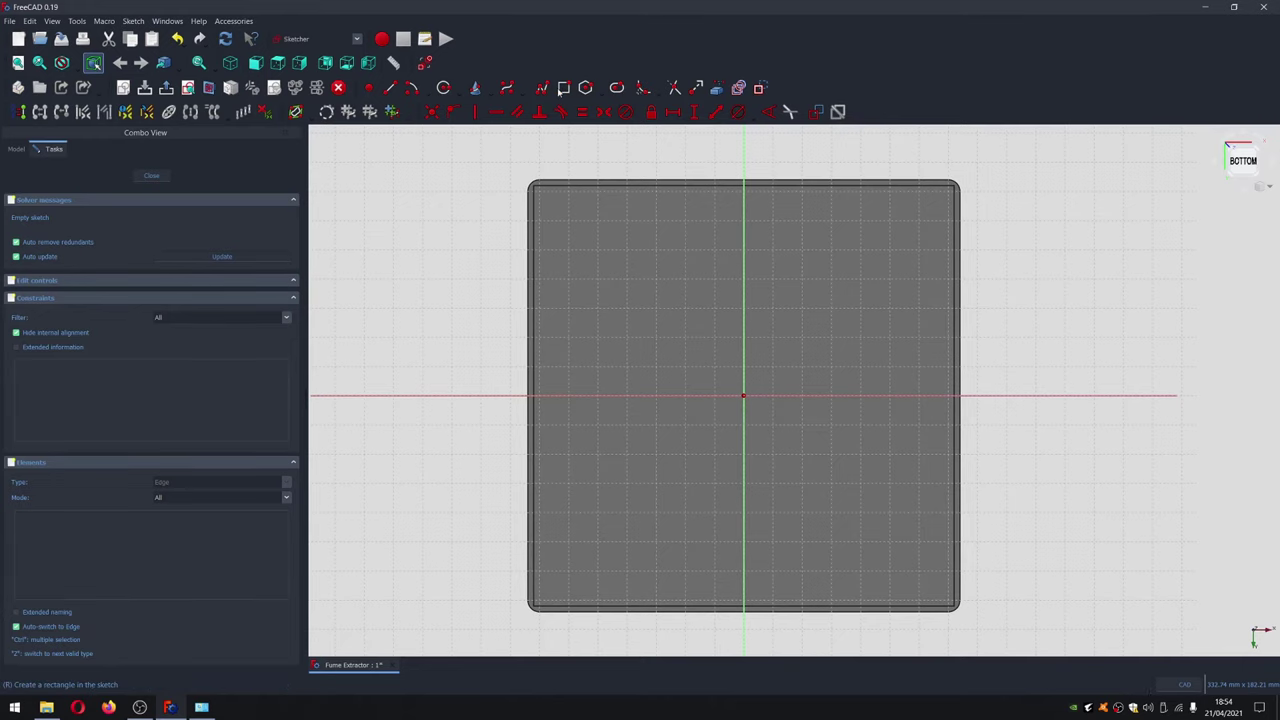
Sketch a rectangle about 109 mm wide and 94 mm high on the dock's bottom face
{"action": "left_click", "coordinate": [563, 88]}
{"action": "left_click", "coordinate": [575, 219]}
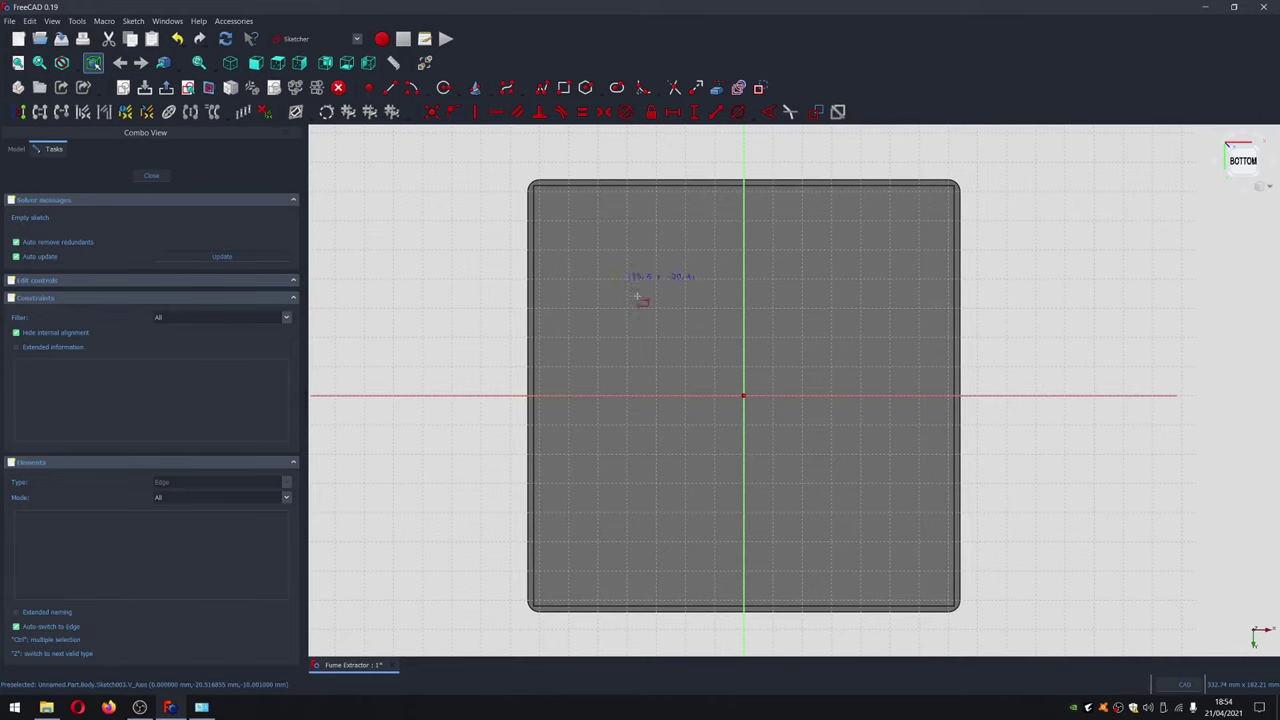
{"action": "left_click", "coordinate": [893, 493]}
{"action": "right_click", "coordinate": [1027, 333]}
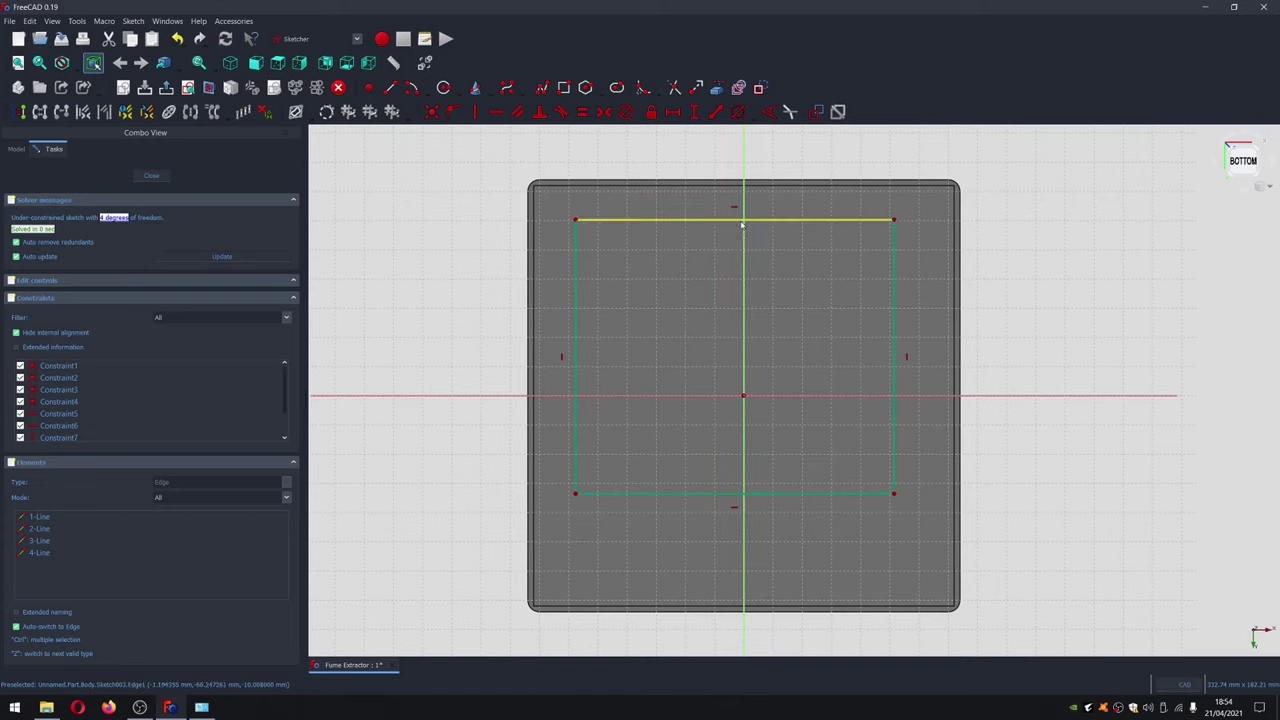
Constrain the dock rectangle's horizontal and vertical sides to 140 mm each
{"action": "left_click", "coordinate": [674, 114]}
{"action": "left_click", "coordinate": [758, 220]}
{"action": "type", "text": "140"}
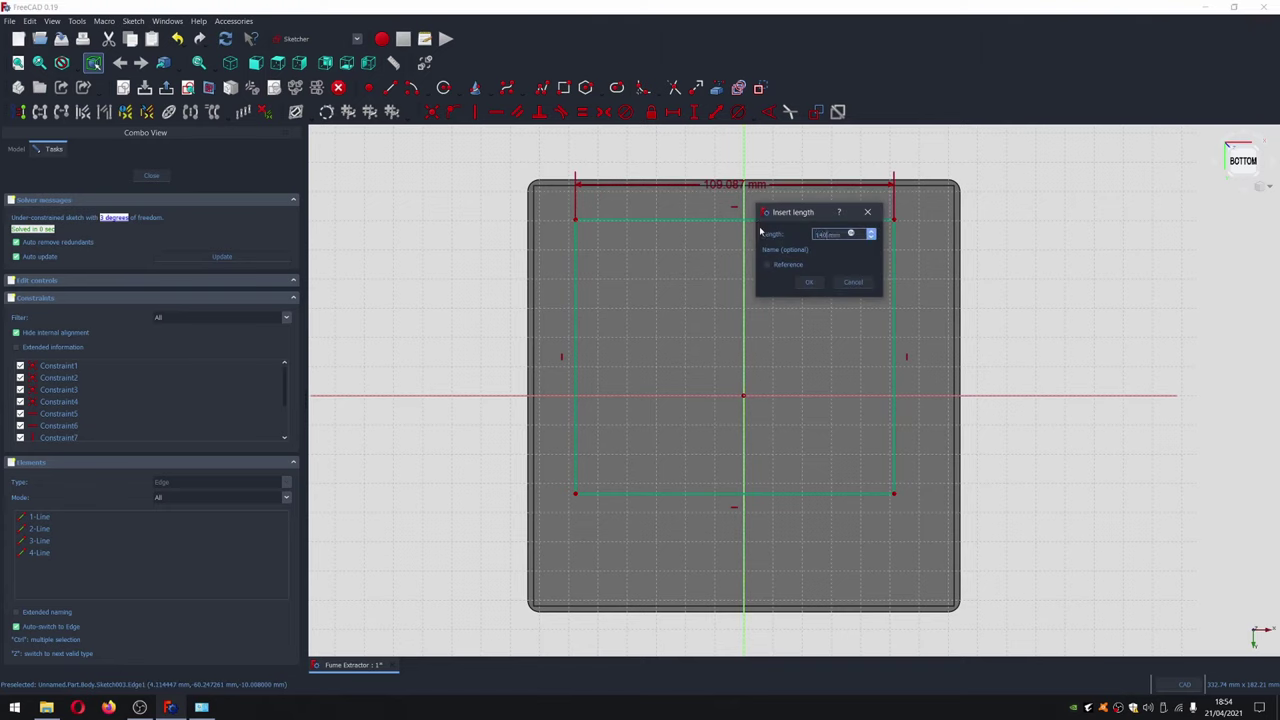
{"action": "type", "text": "0"}
{"action": "left_click", "coordinate": [809, 281]}
{"action": "left_click", "coordinate": [695, 111]}
{"action": "left_click", "coordinate": [959, 280]}
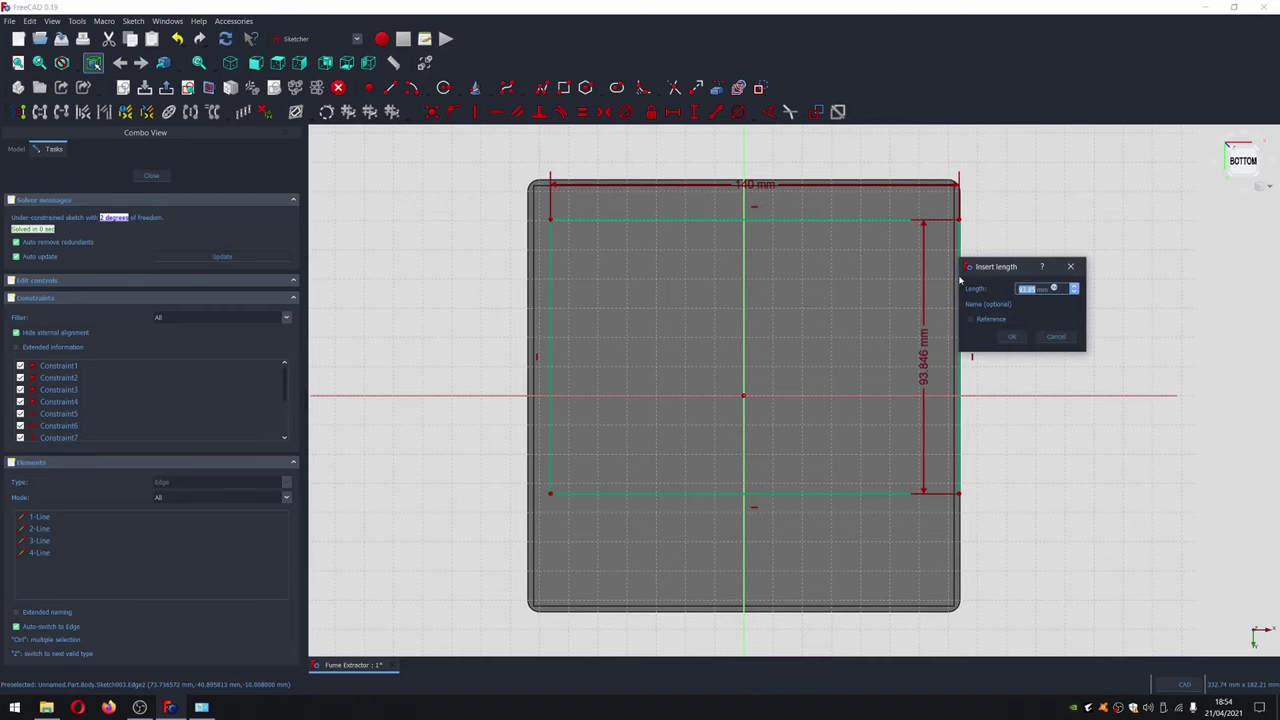
{"action": "type", "text": "140"}
{"action": "left_click", "coordinate": [1011, 336]}
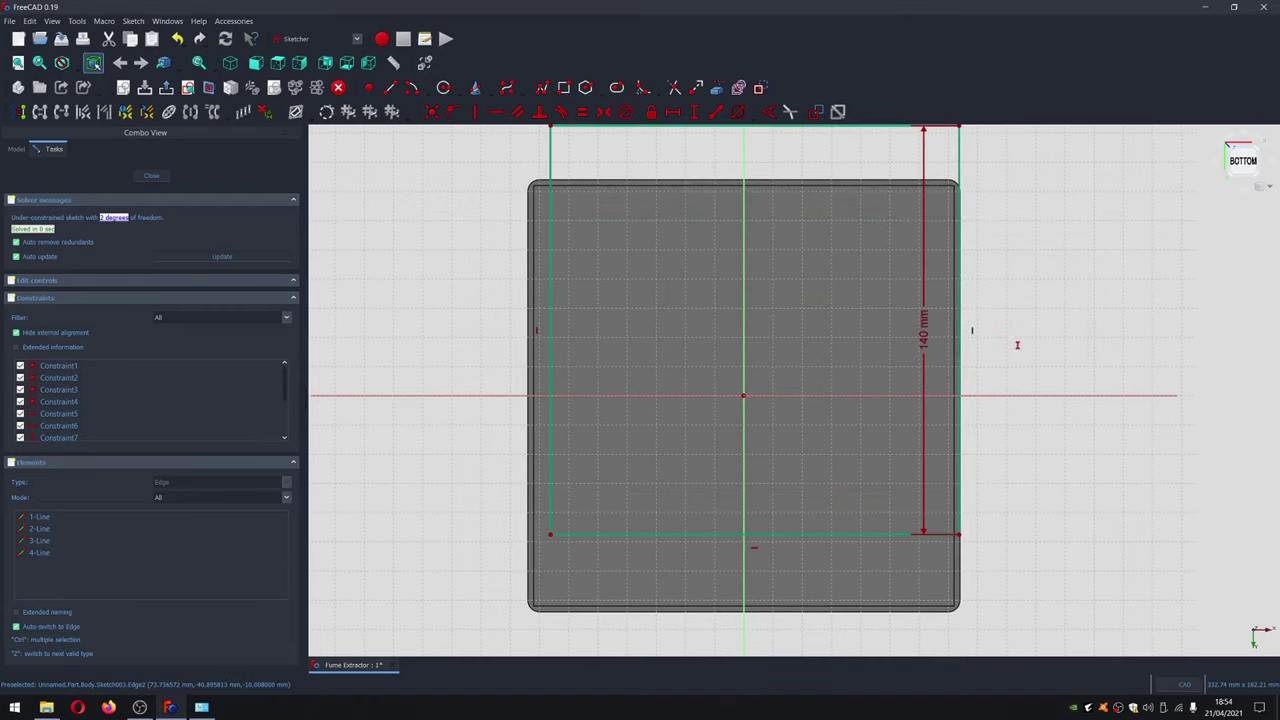
Move both 140 mm dimension labels outward, clear of the rectangle's edges
{"action": "scroll", "coordinate": [962, 420], "scroll_direction": "up", "scroll_amount": 1}
{"action": "scroll", "coordinate": [960, 420], "scroll_direction": "down", "scroll_amount": 2}
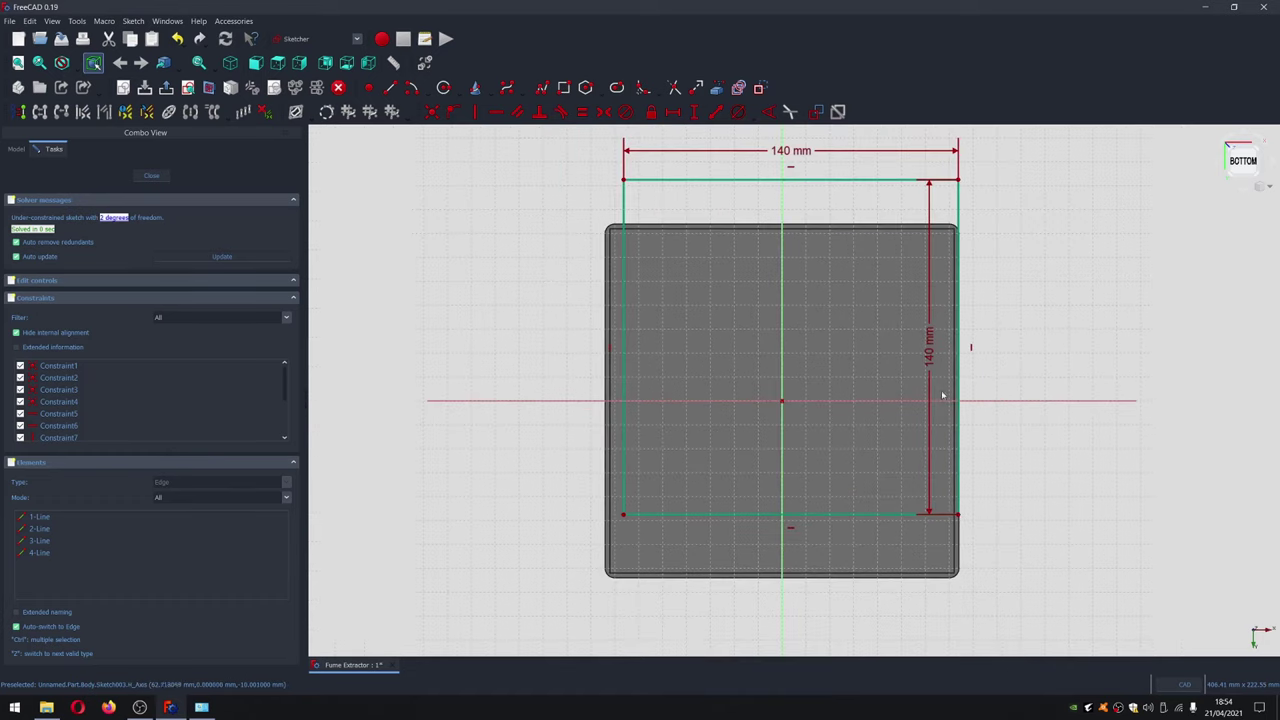
{"action": "left_click_drag", "start_coordinate": [1020, 377], "coordinate": [1041, 376]}
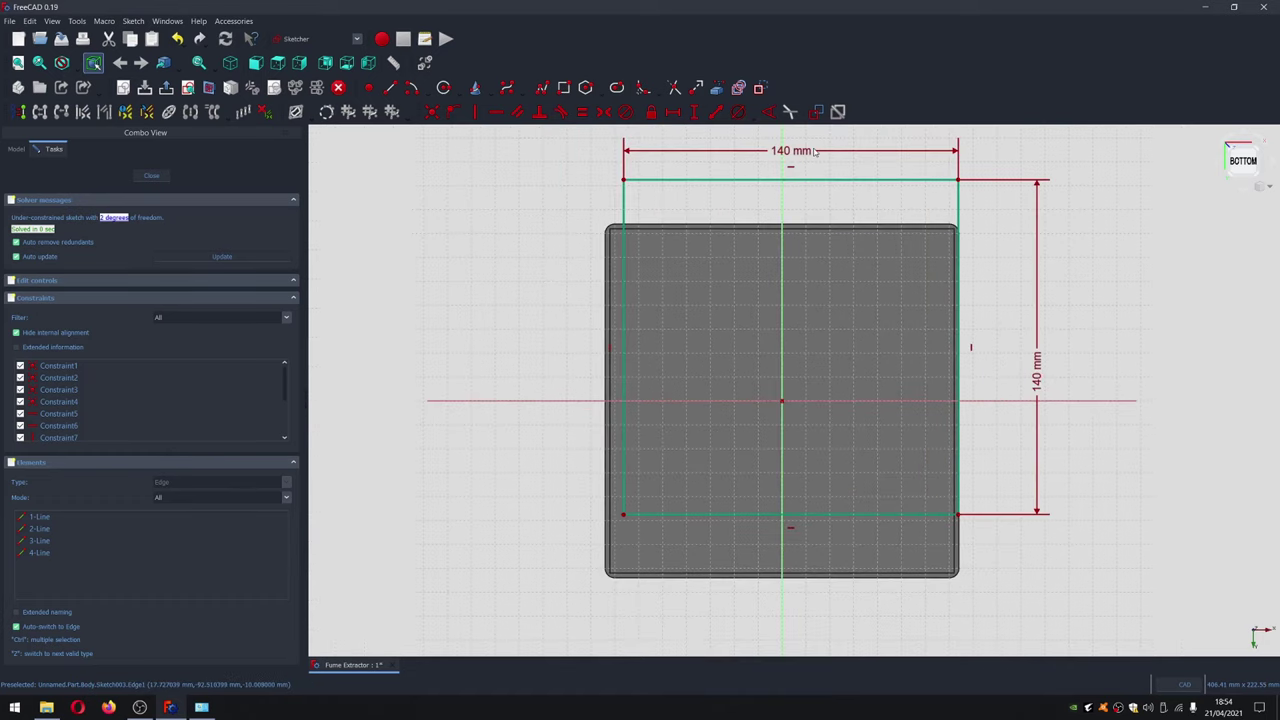
{"action": "left_click_drag", "start_coordinate": [816, 146], "coordinate": [814, 133]}
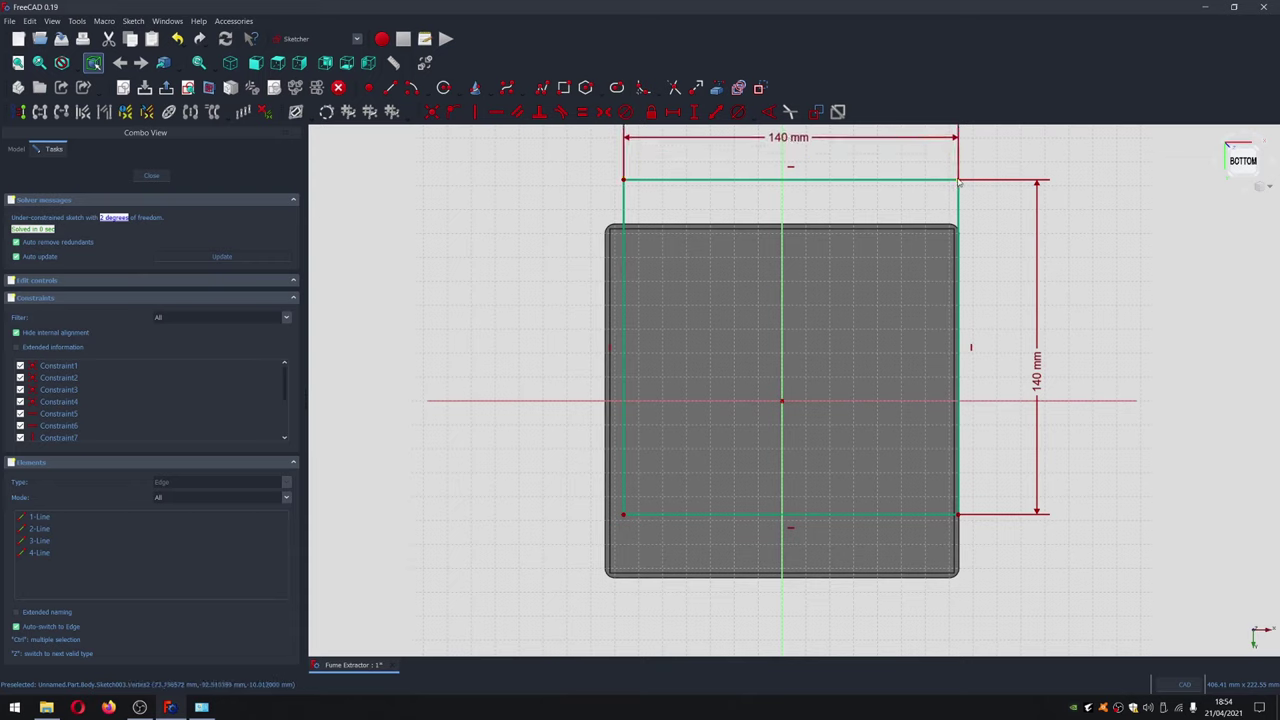
Constrain the 140 mm square symmetrically about the vertical and horizontal sketch axes, and close the sketch
{"action": "left_click", "coordinate": [780, 218]}
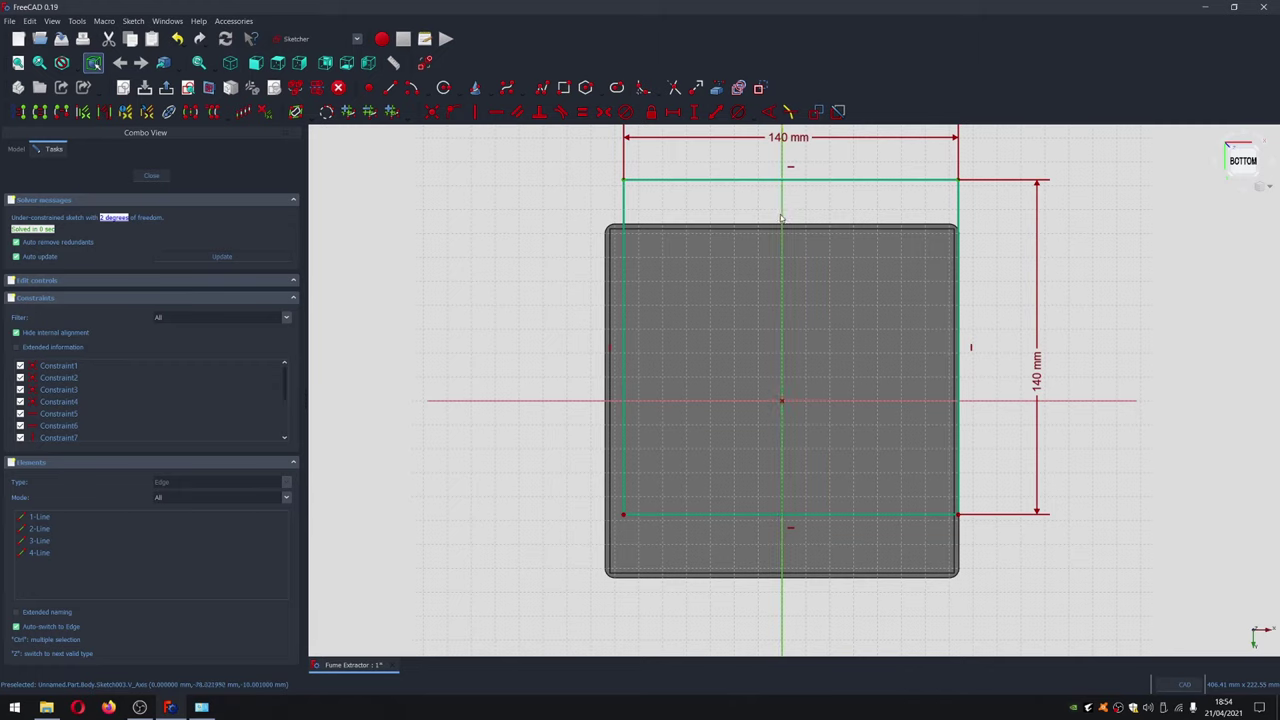
{"action": "left_click", "coordinate": [612, 112]}
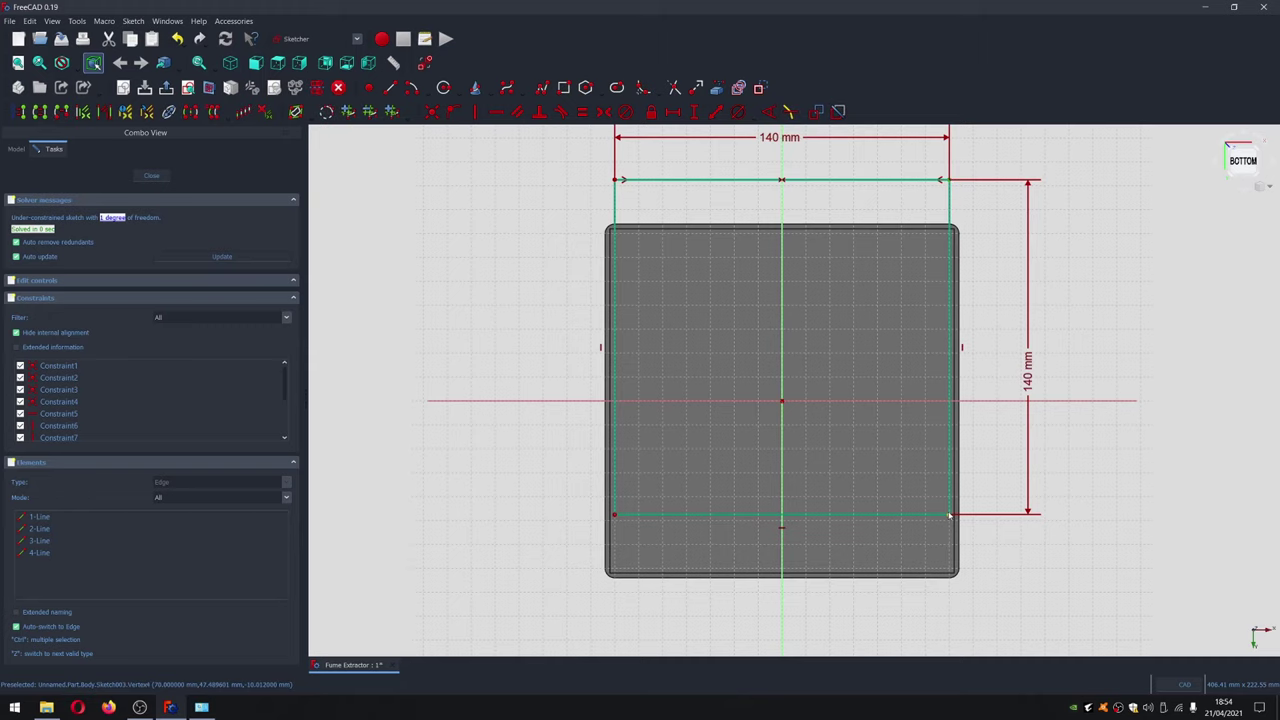
{"action": "left_click", "coordinate": [855, 402]}
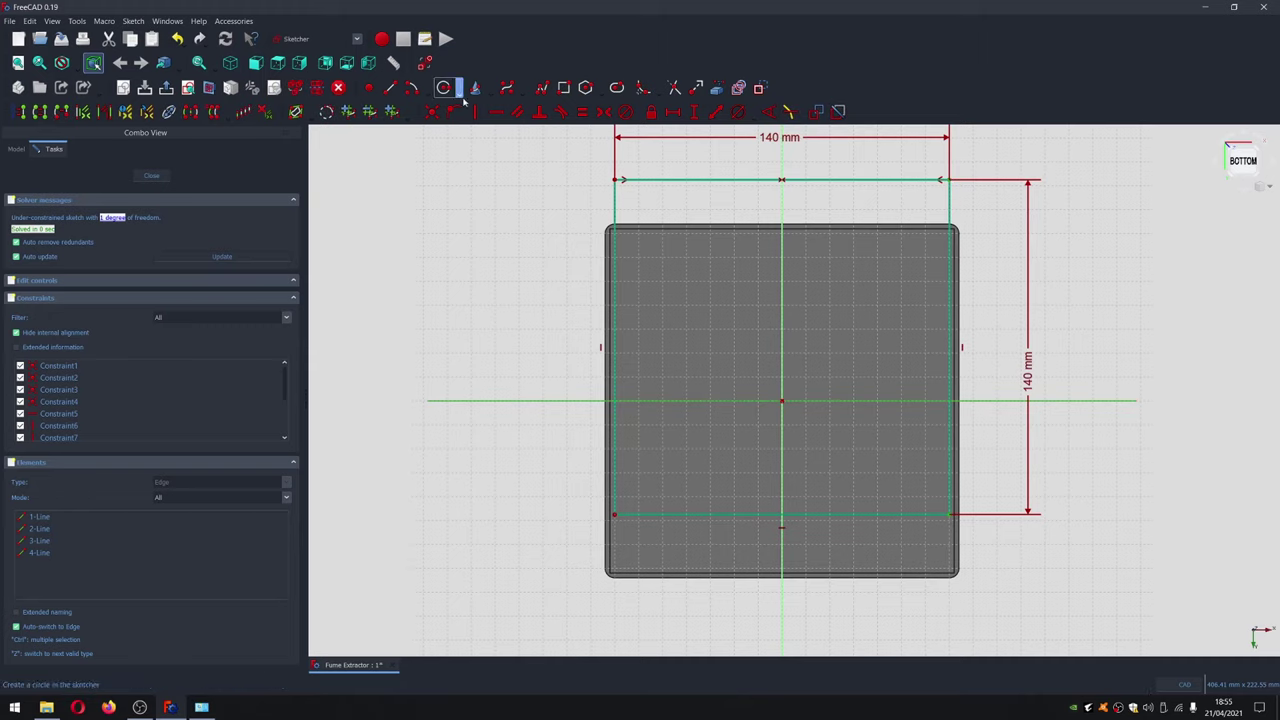
{"action": "left_click", "coordinate": [603, 114]}
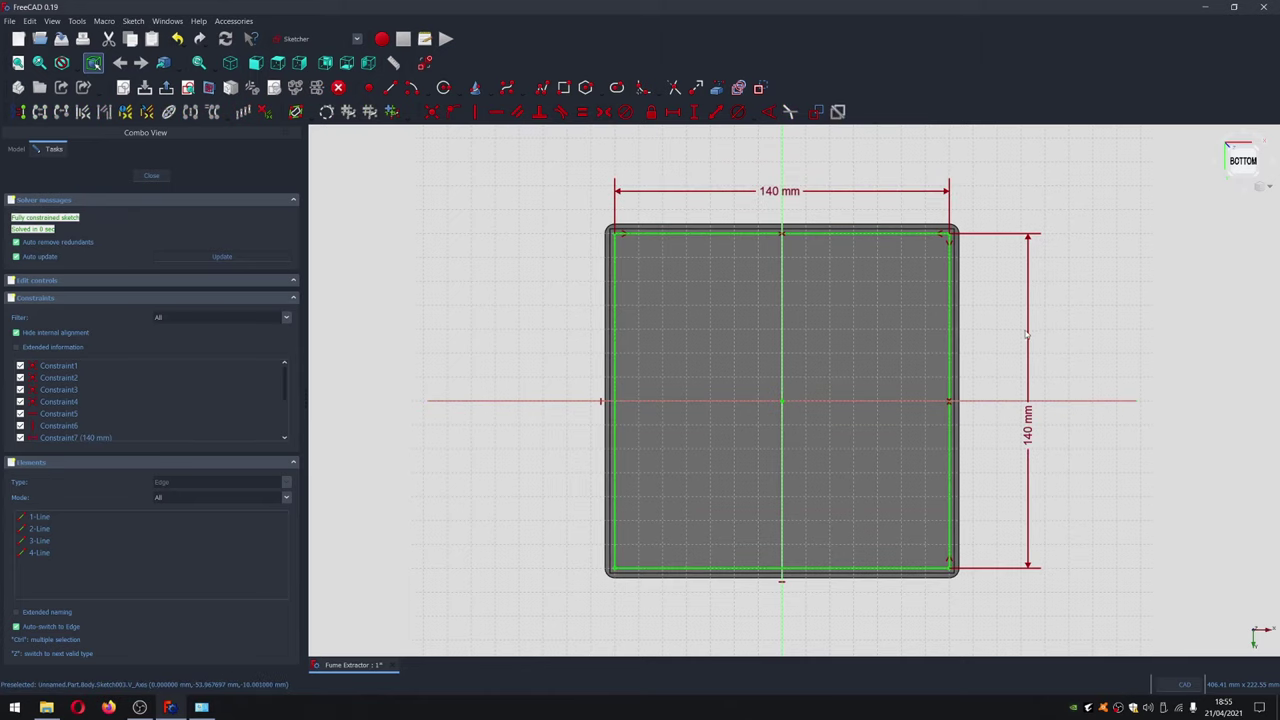
{"action": "left_click", "coordinate": [152, 176]}
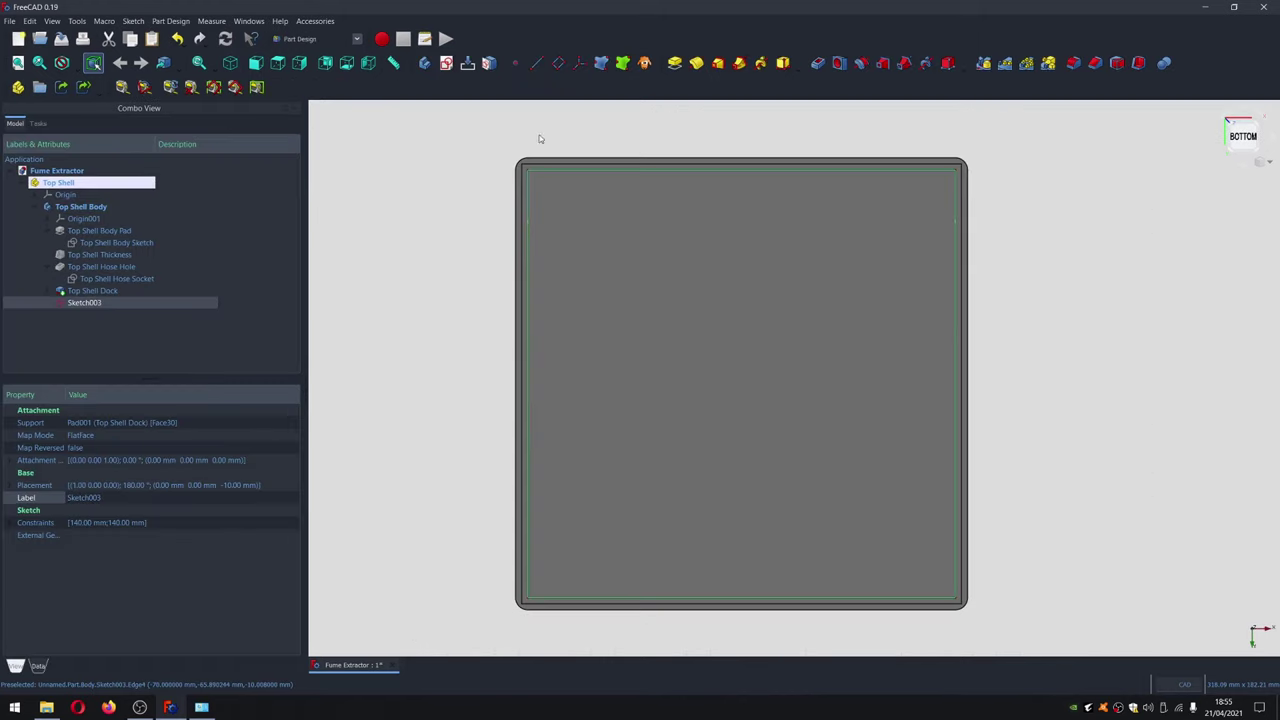
Pocket the 140 mm square into the dock with a length of 50 mm
{"action": "left_click", "coordinate": [817, 63]}
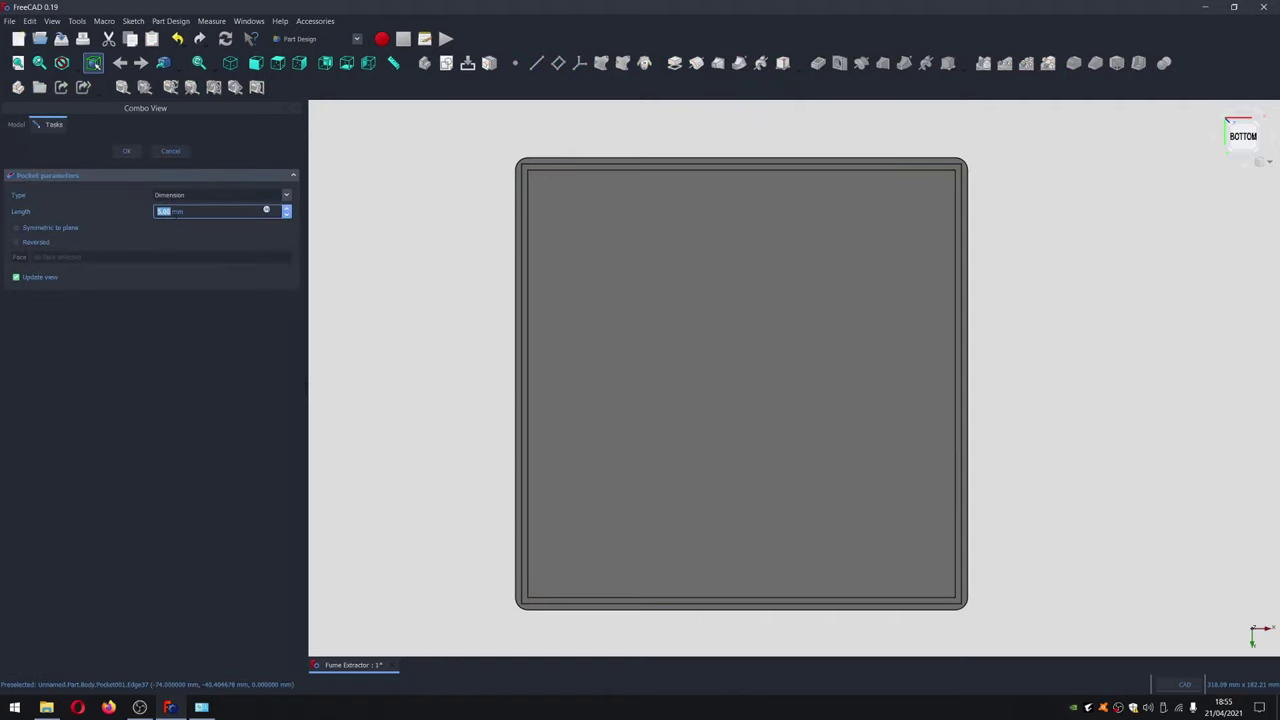
{"action": "middle_click_drag", "start_coordinate": [1121, 403], "coordinate": [897, 380]}
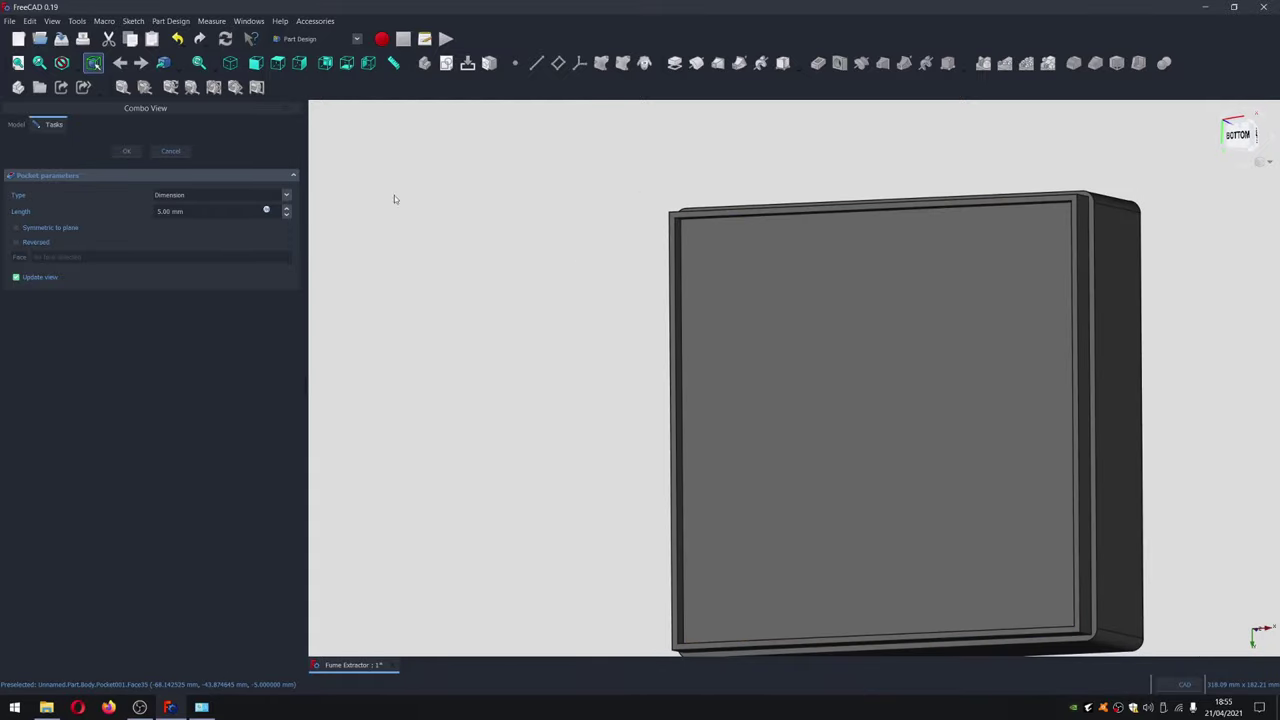
{"action": "left_click", "coordinate": [159, 212]}
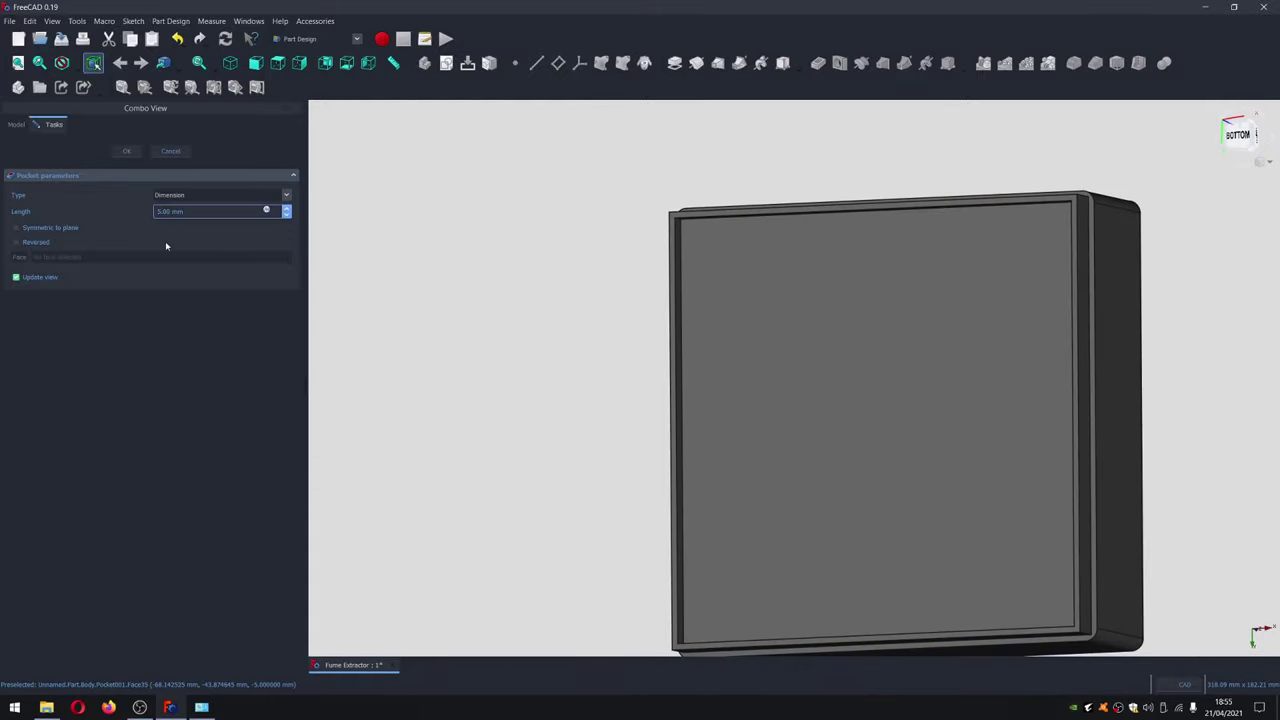
{"action": "type", "text": "0"}
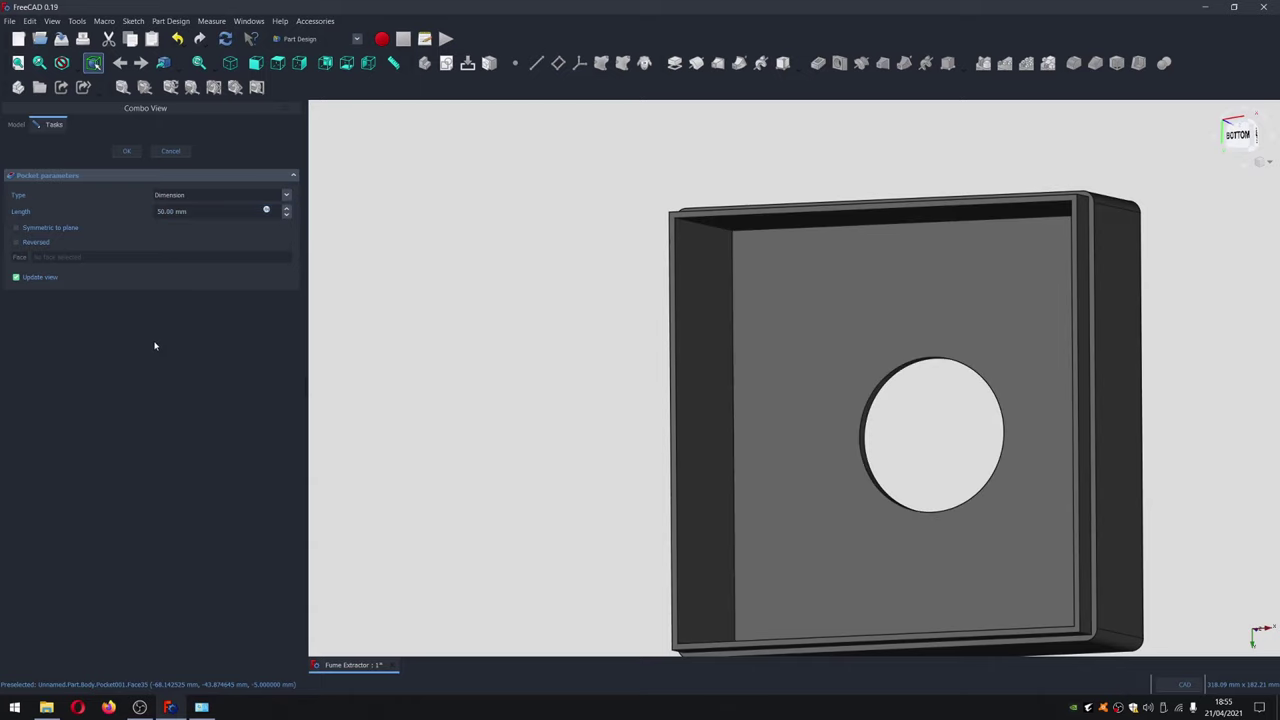
{"action": "middle_click_drag", "start_coordinate": [597, 264], "coordinate": [563, 274]}
{"action": "middle_click_drag", "start_coordinate": [669, 246], "coordinate": [695, 289]}
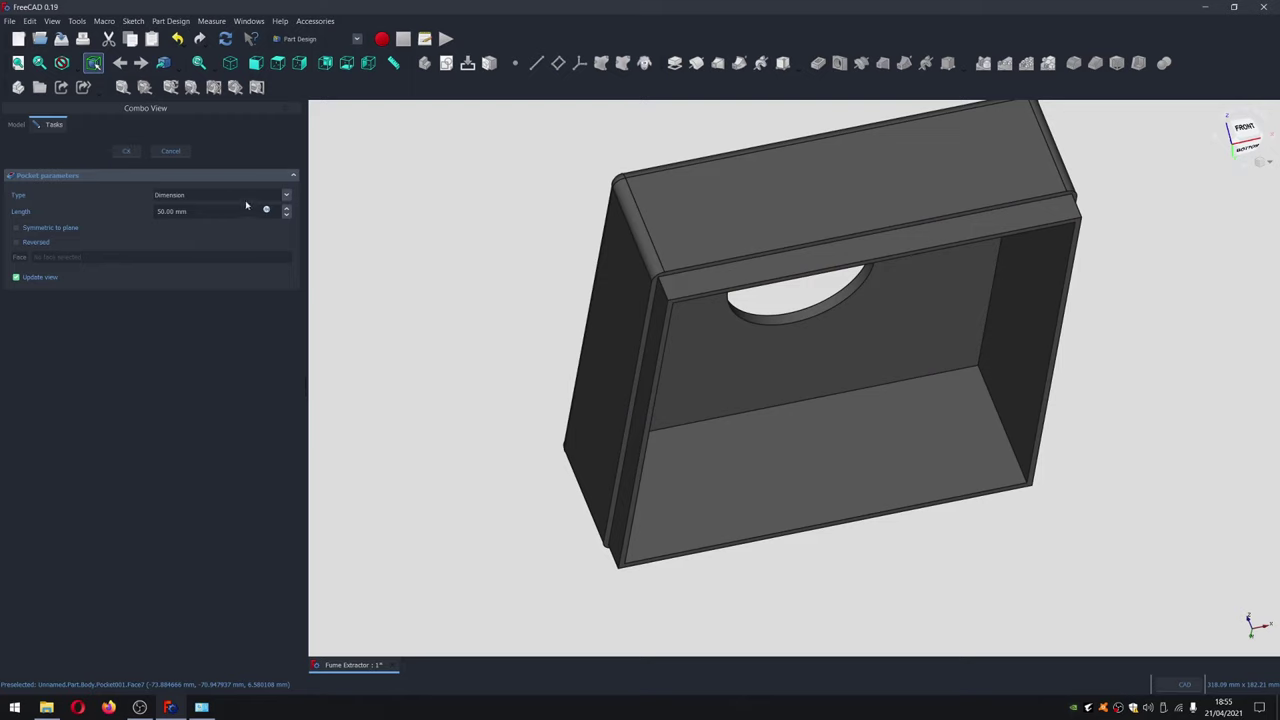
Try a length of 5 mm for the dock pocket, keeping the Dimension type
{"action": "left_click", "coordinate": [286, 195]}
{"action": "left_click", "coordinate": [286, 195]}
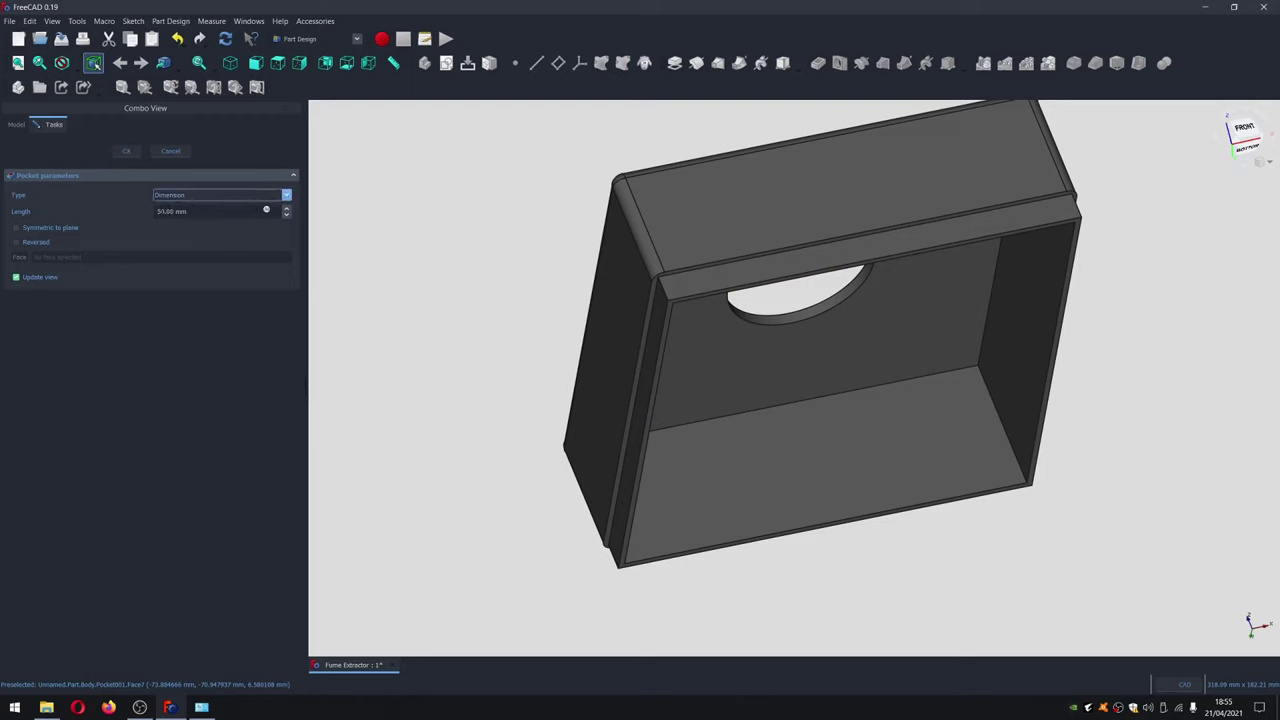
{"action": "left_click", "coordinate": [156, 212]}
{"action": "left_click", "coordinate": [222, 433]}
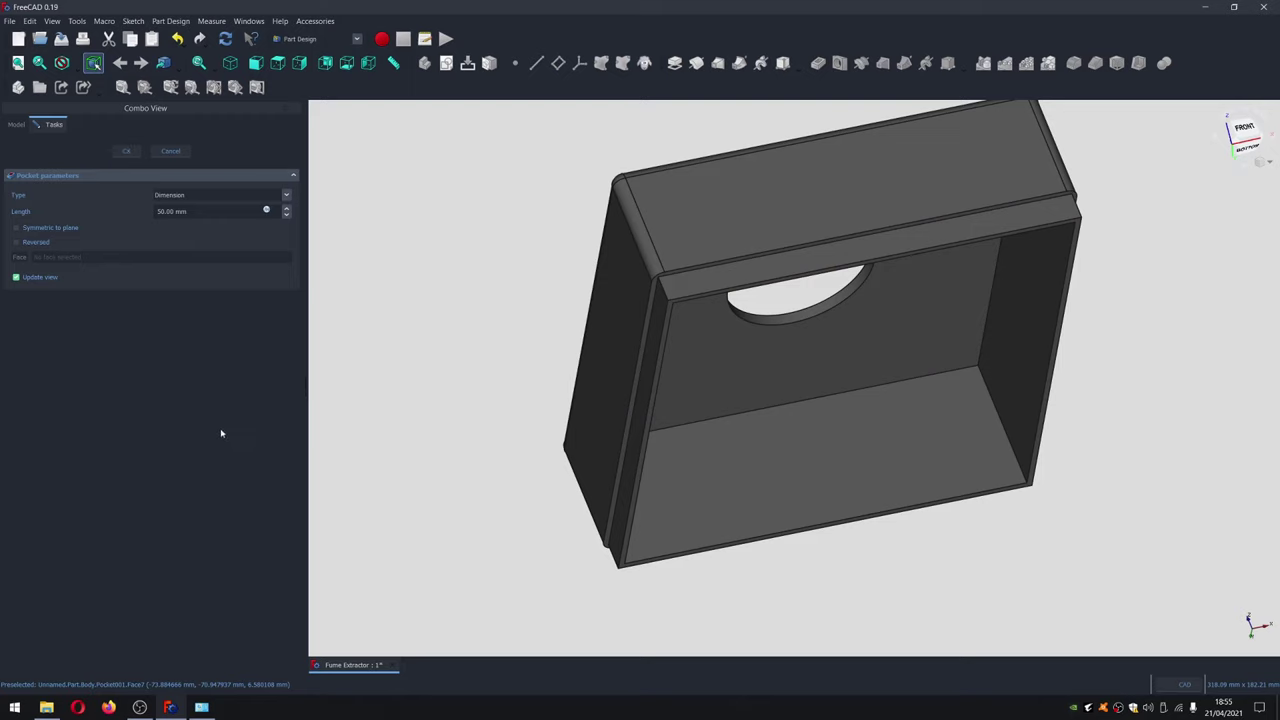
{"action": "double_click", "coordinate": [164, 212]}
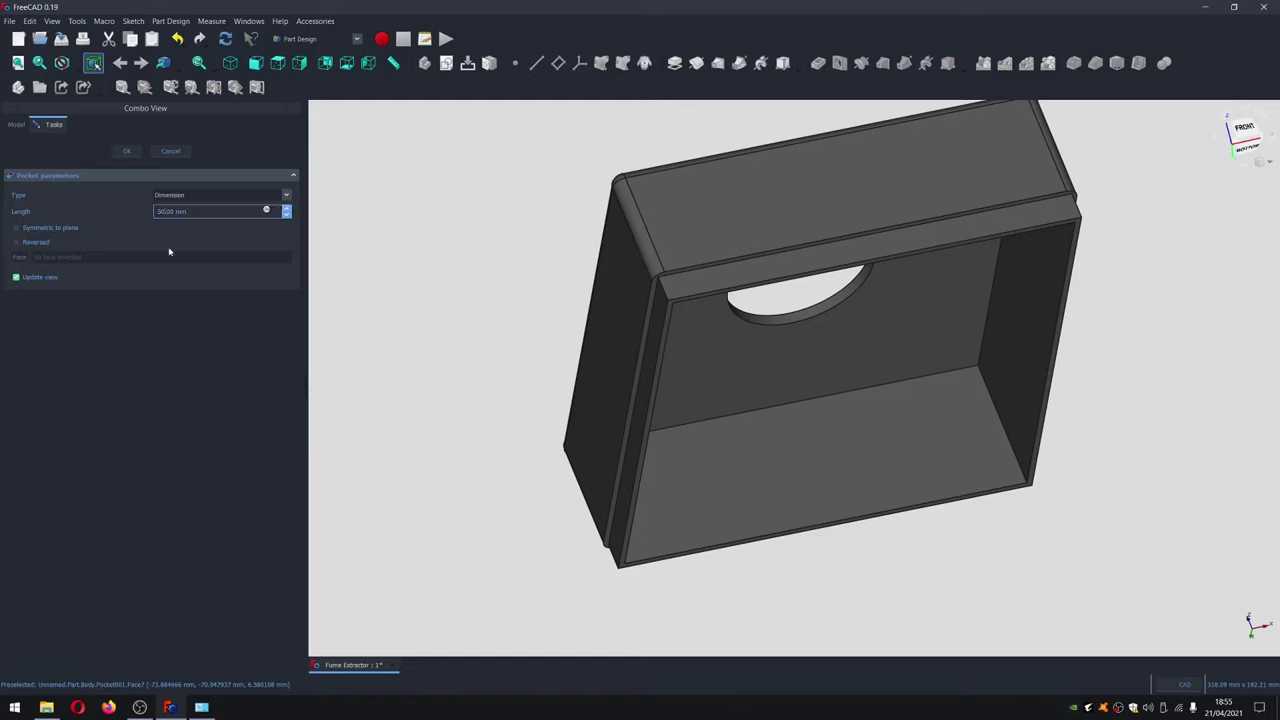
{"action": "type", "text": "5"}
{"action": "left_click", "coordinate": [235, 338]}
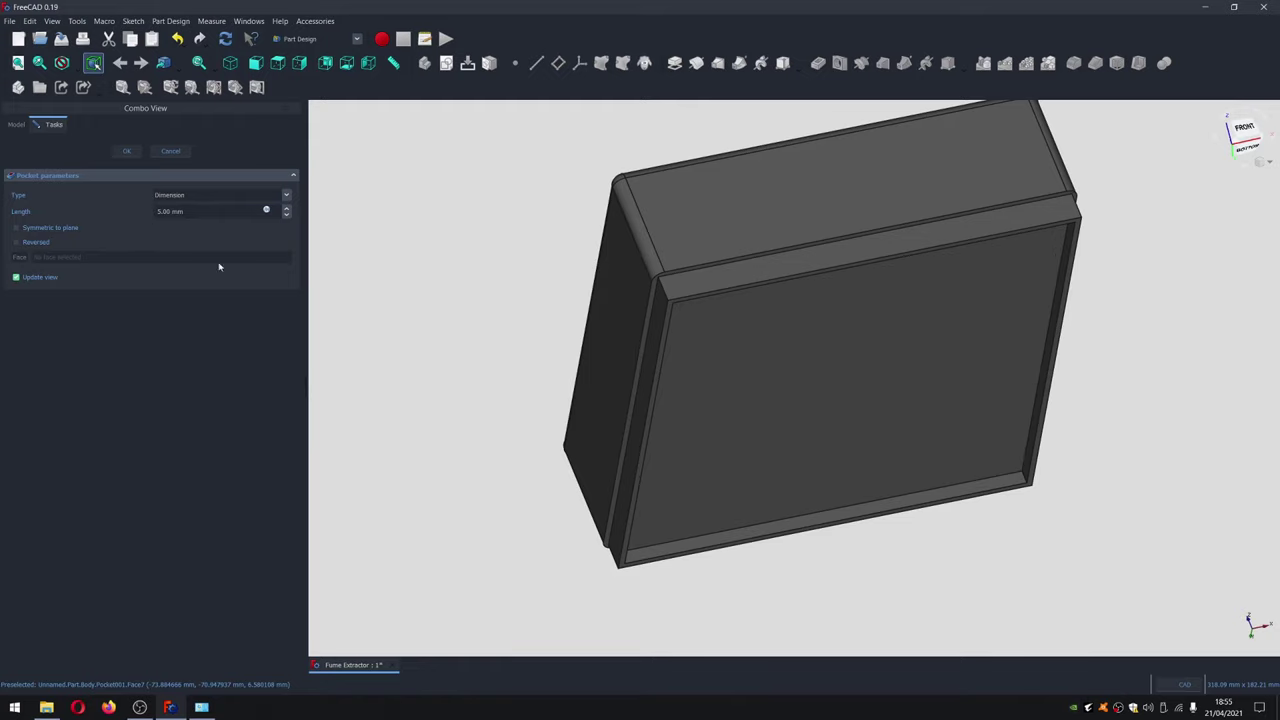
Try pocket lengths of 6 mm and 10 mm, followed by the Through all type
{"action": "left_click", "coordinate": [158, 211]}
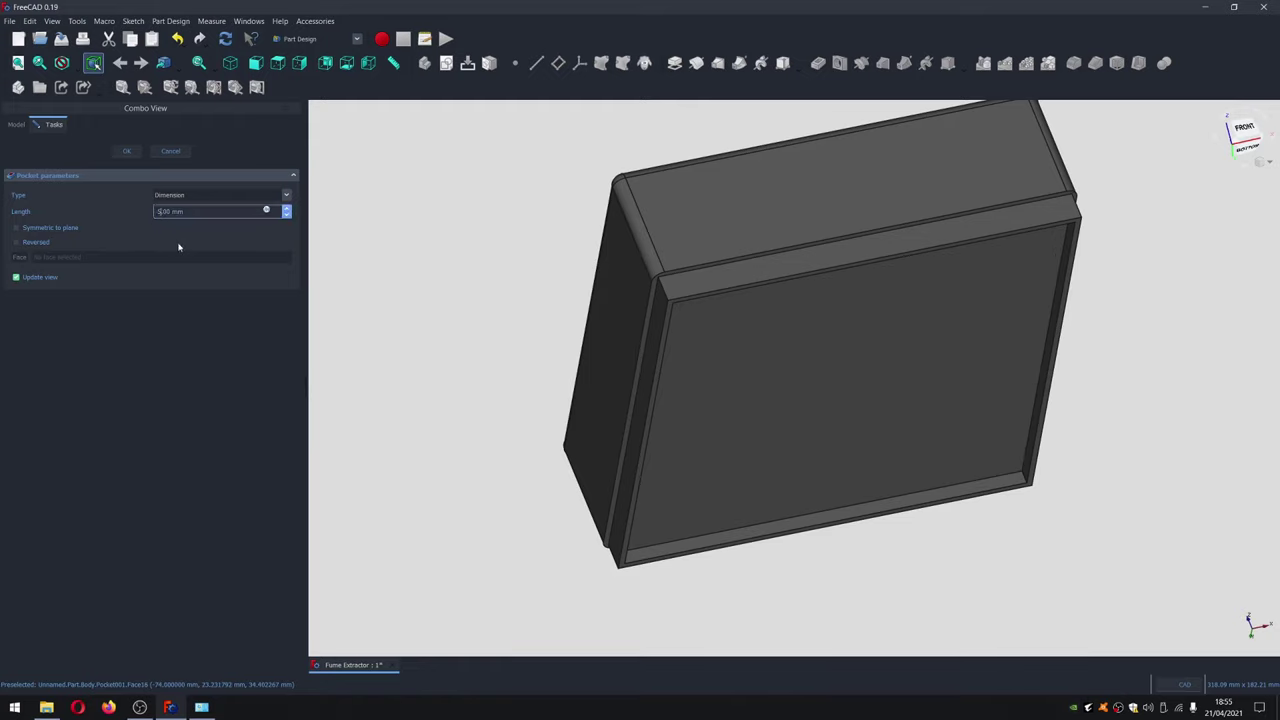
{"action": "type", "text": "6"}
{"action": "left_click", "coordinate": [197, 413]}
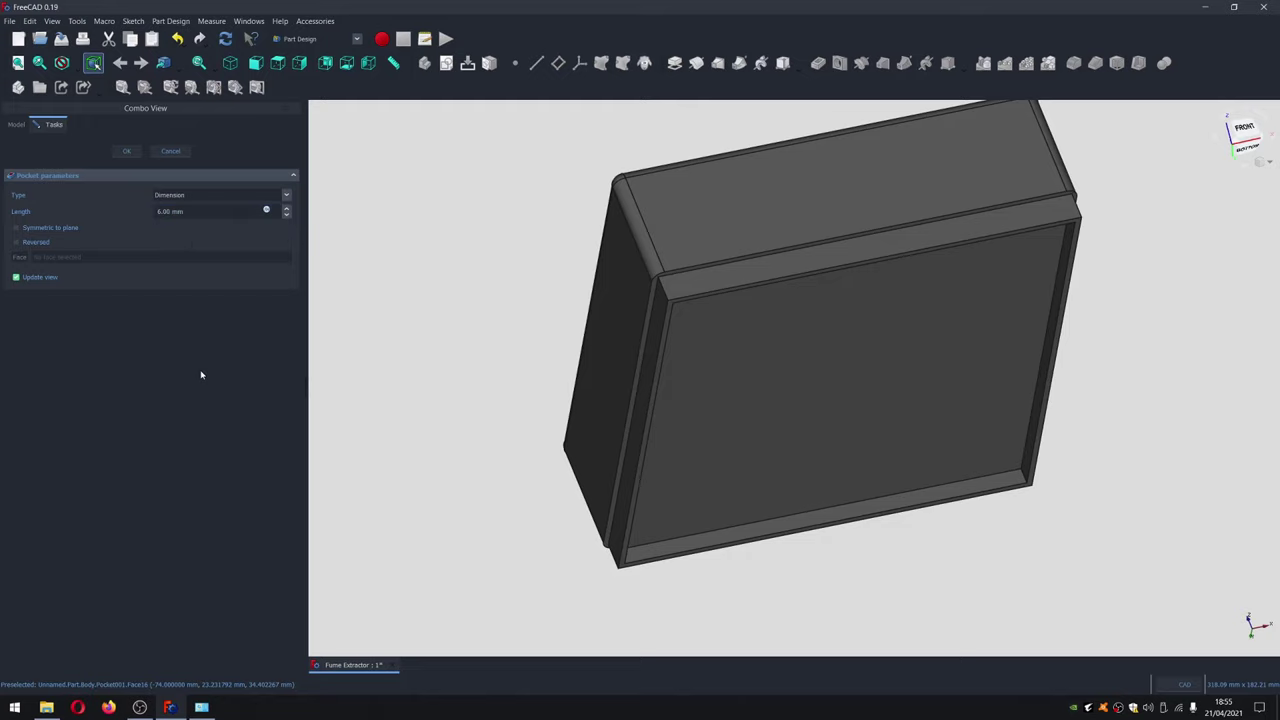
{"action": "left_click", "coordinate": [160, 211]}
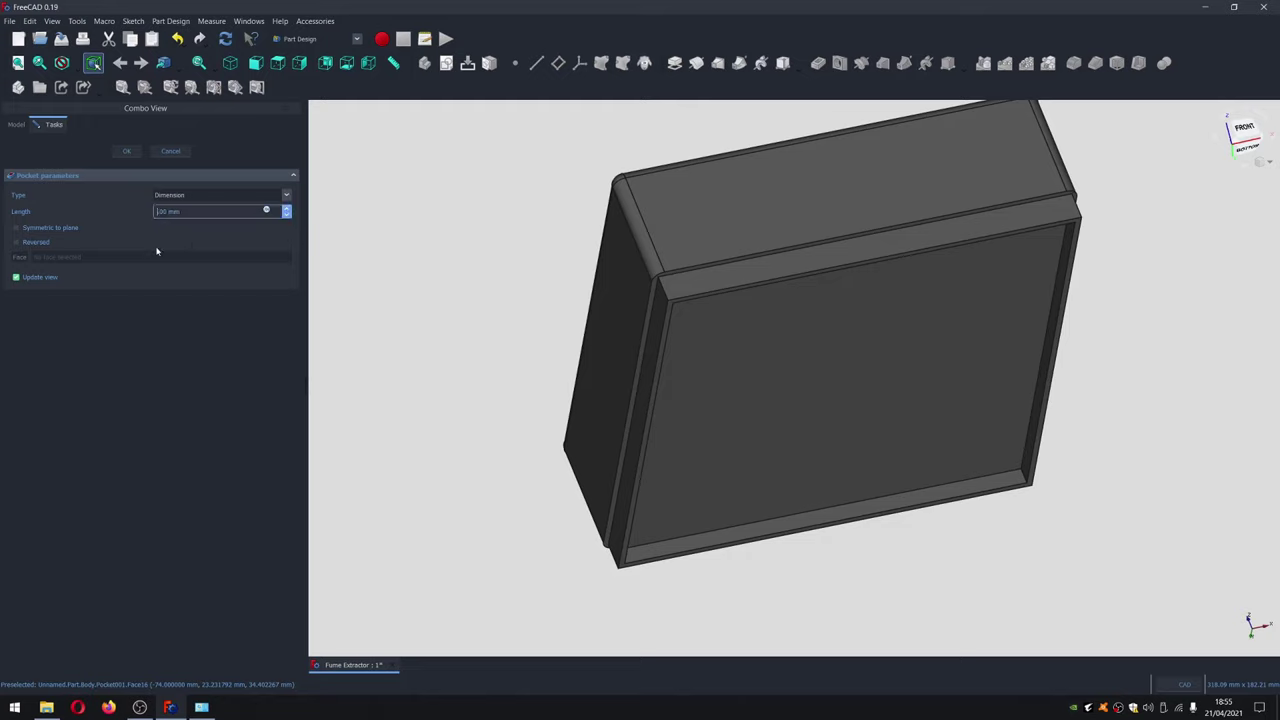
{"action": "left_click", "coordinate": [154, 351]}
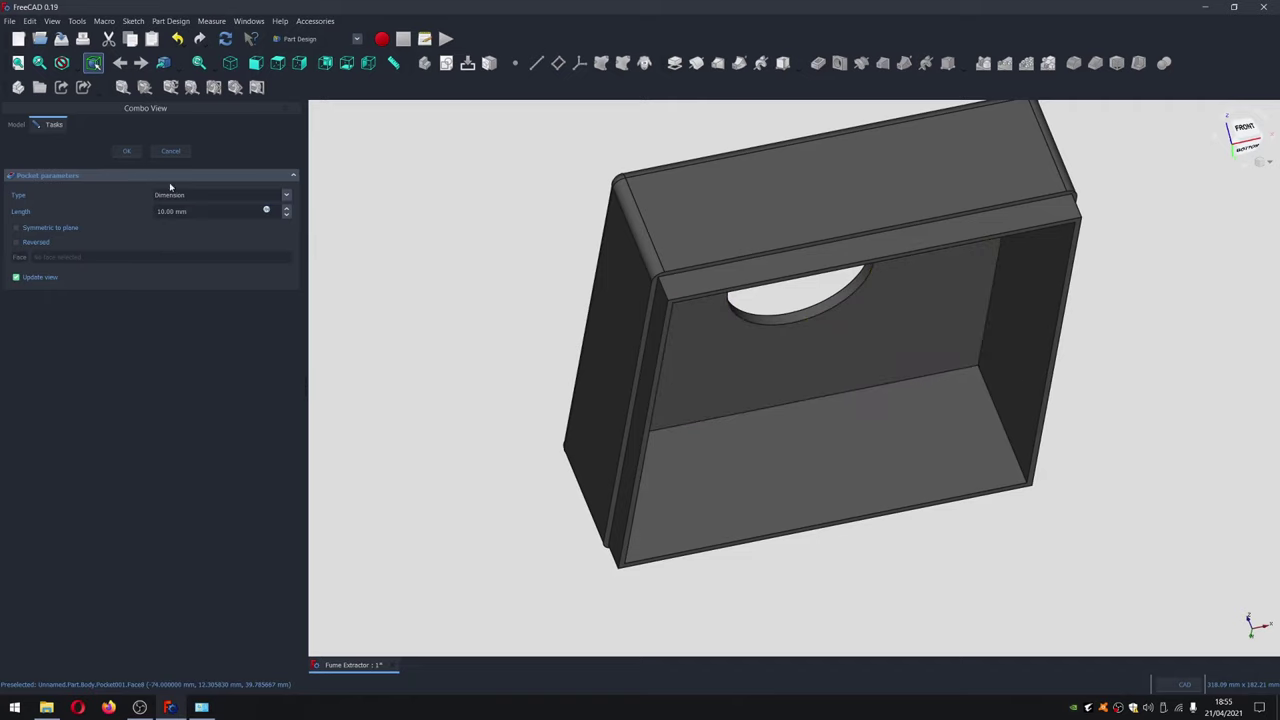
{"action": "left_click", "coordinate": [272, 196]}
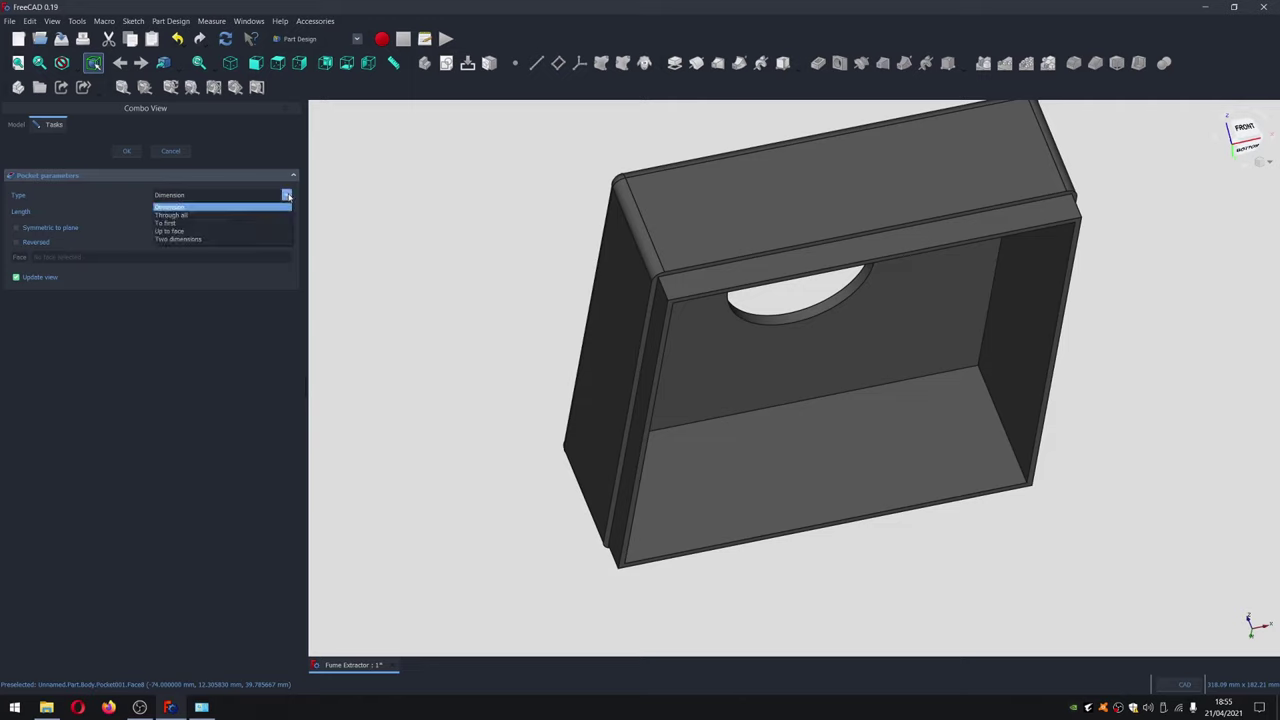
{"action": "left_click", "coordinate": [220, 214]}
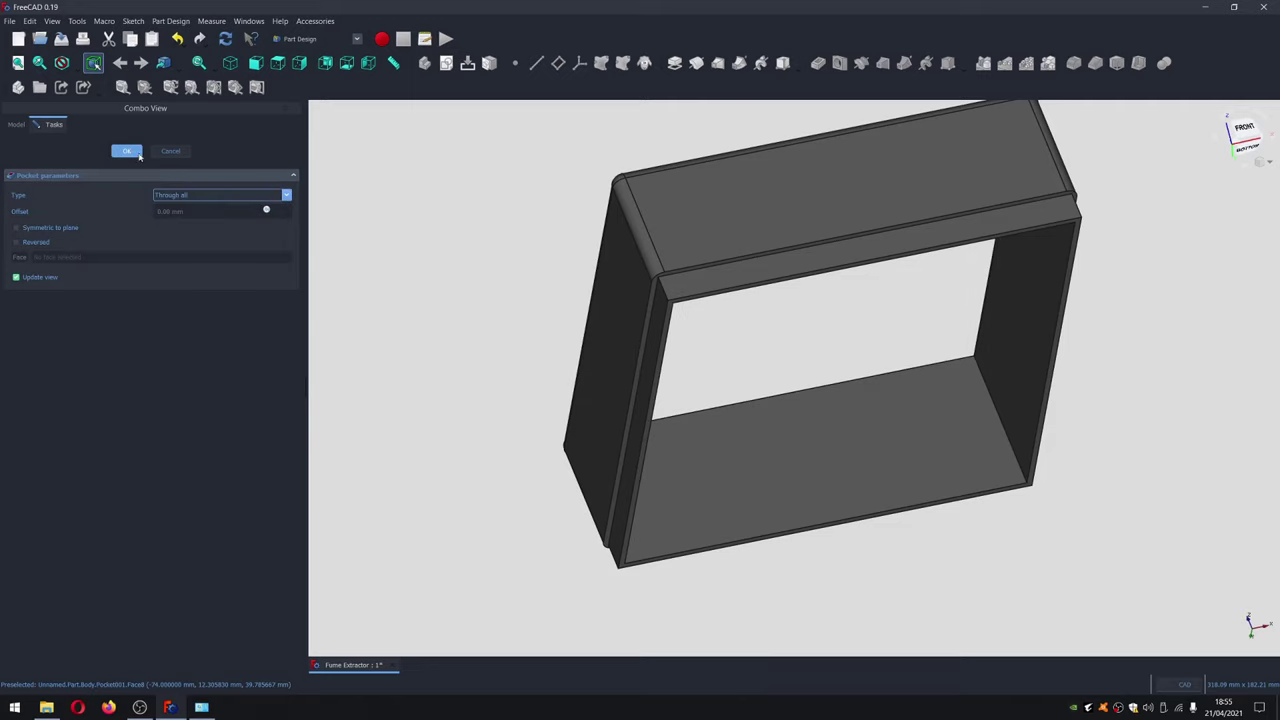
Set the dock pocket's type to To first and accept the pocket
{"action": "left_click", "coordinate": [284, 197]}
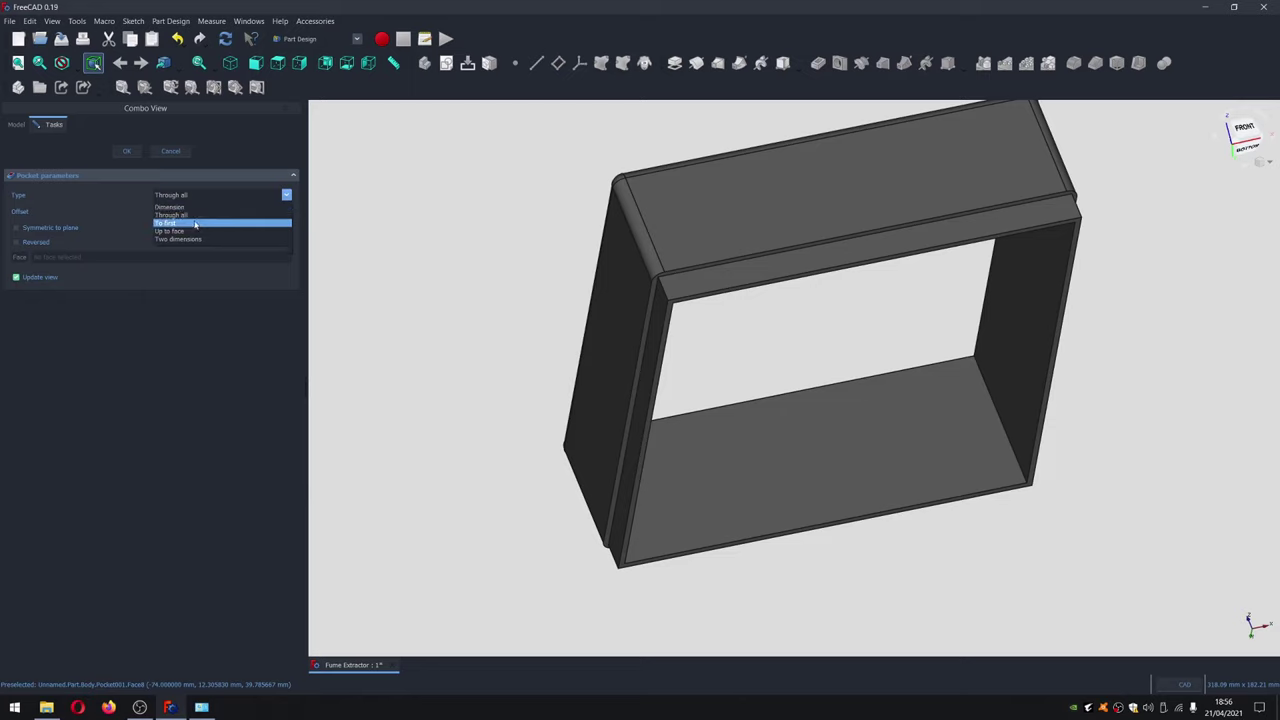
{"action": "left_click", "coordinate": [195, 223]}
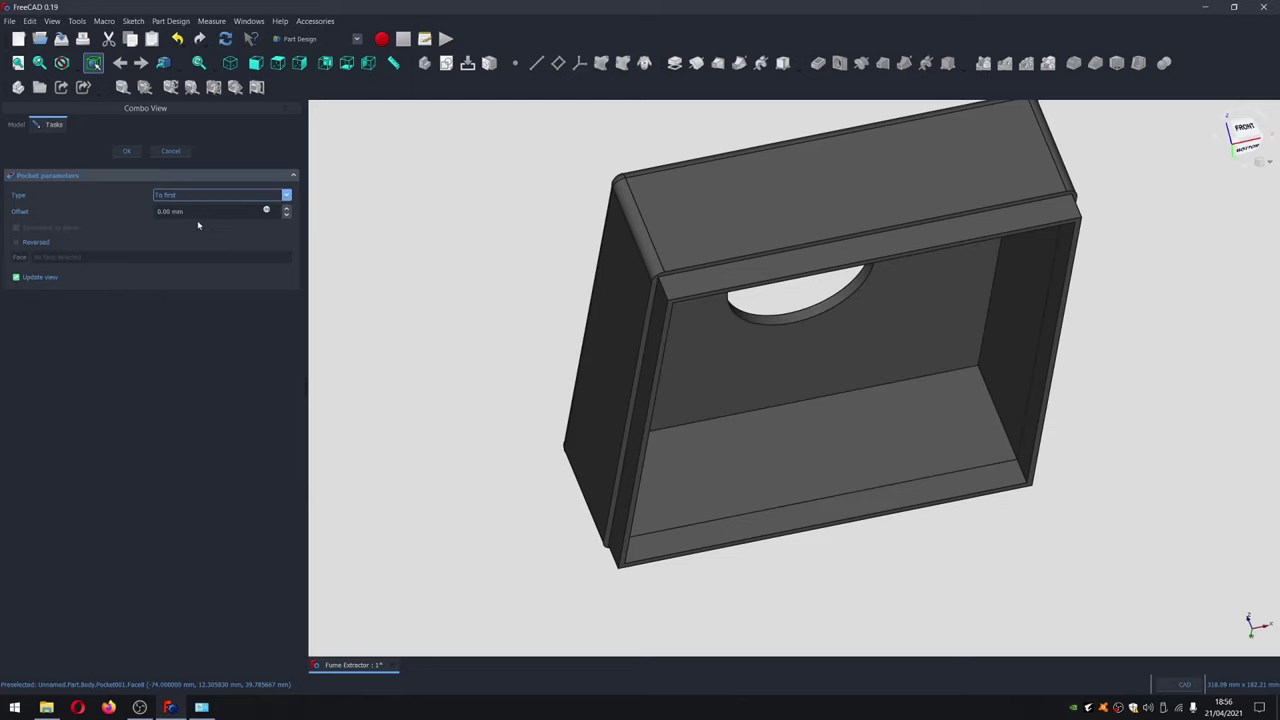
{"action": "middle_click_drag", "start_coordinate": [1080, 546], "coordinate": [903, 464]}
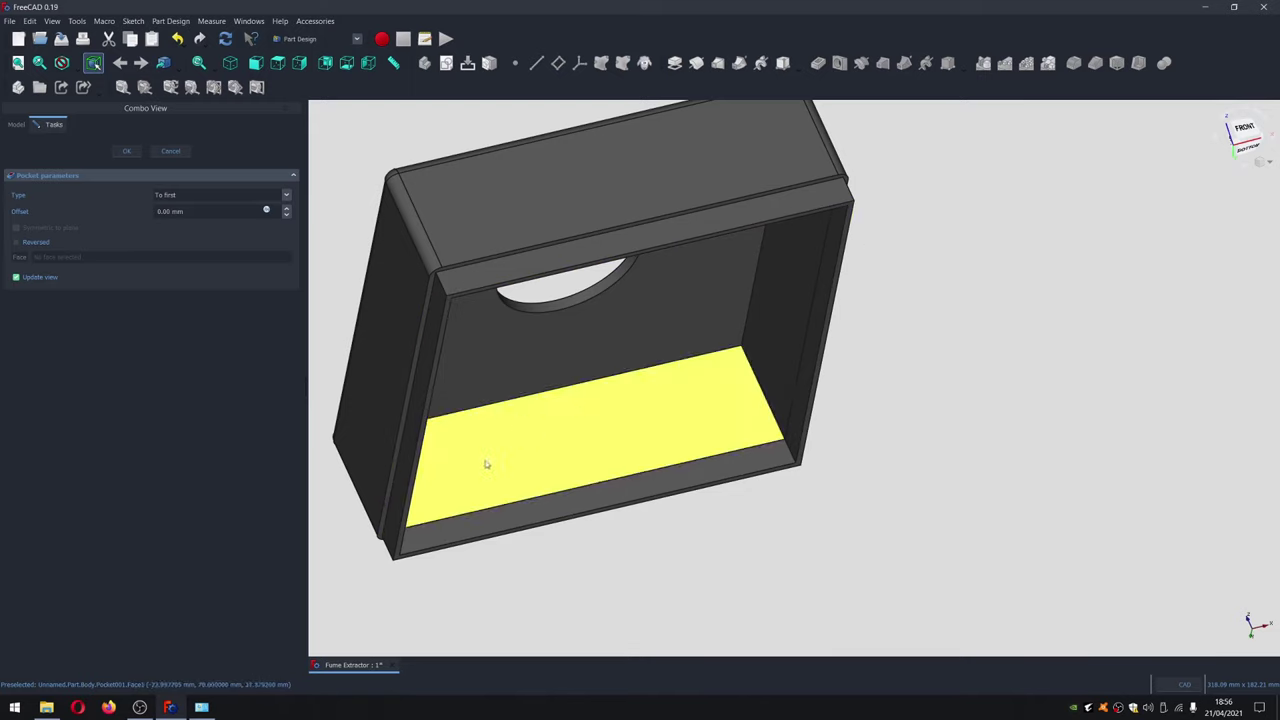
{"action": "left_click", "coordinate": [127, 151]}
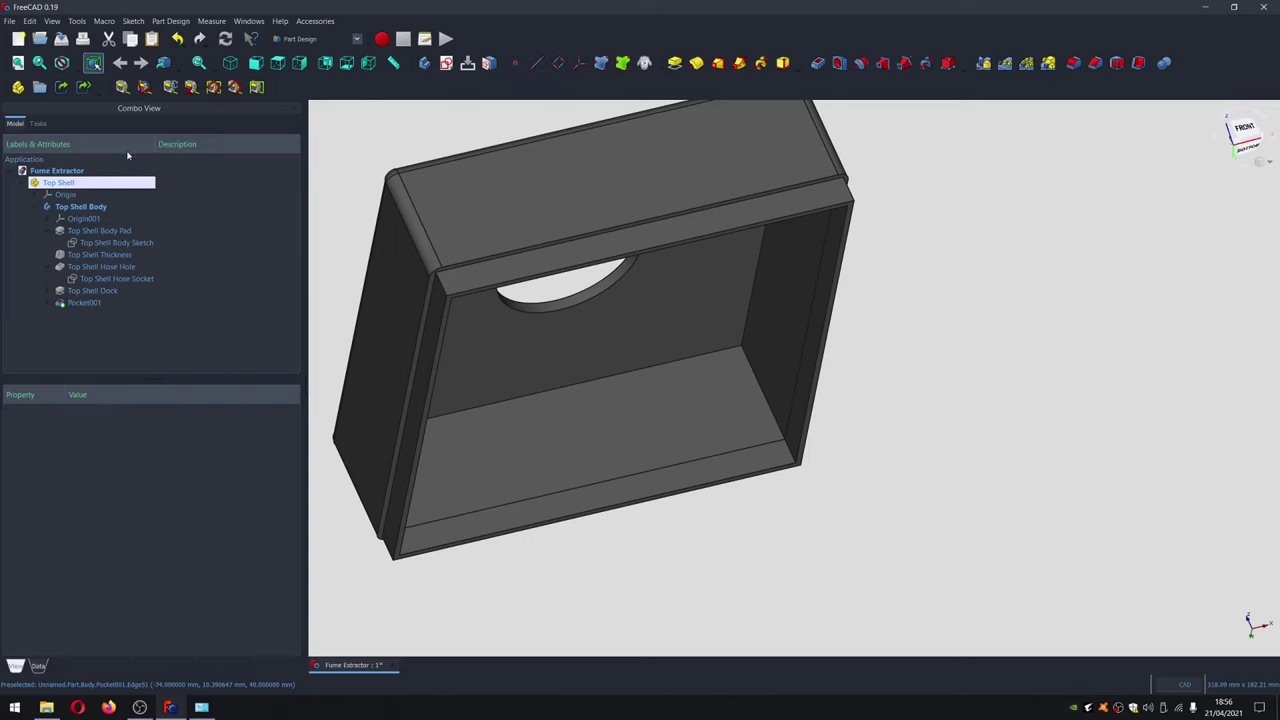
Set the pad length of Top Shell Dock to 5 mm
{"action": "double_click", "coordinate": [101, 267]}
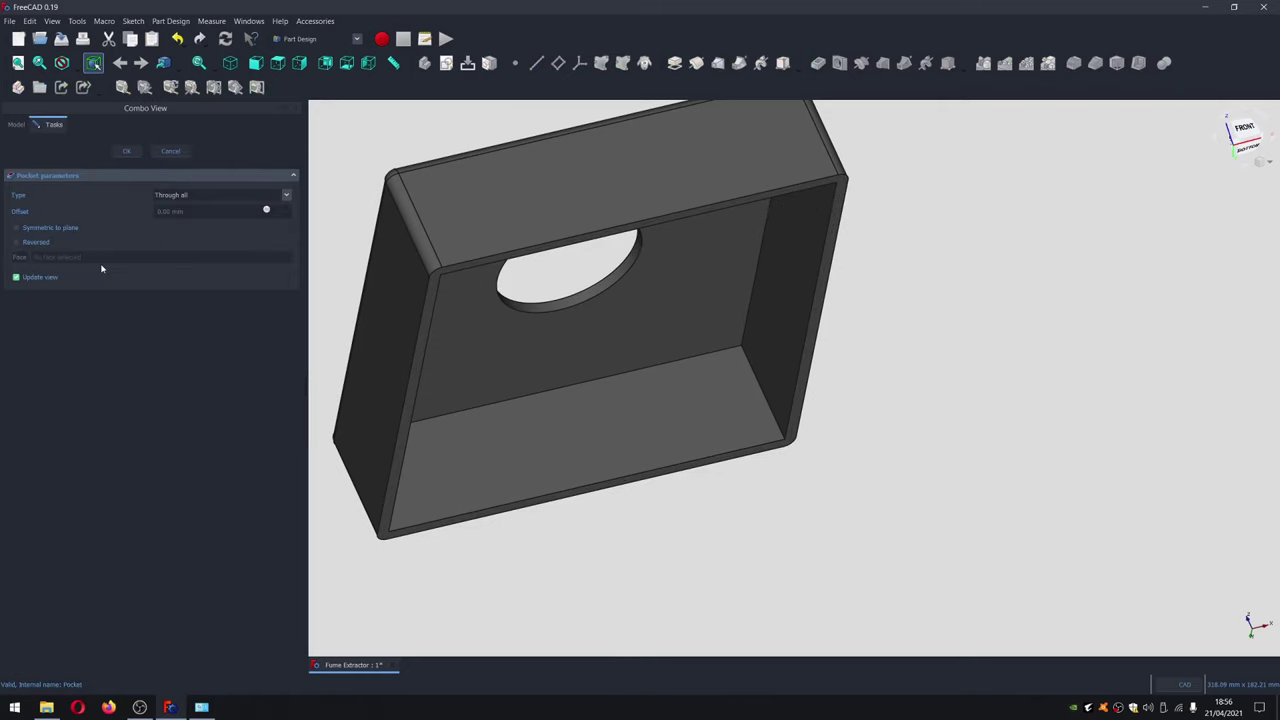
{"action": "left_click", "coordinate": [170, 151]}
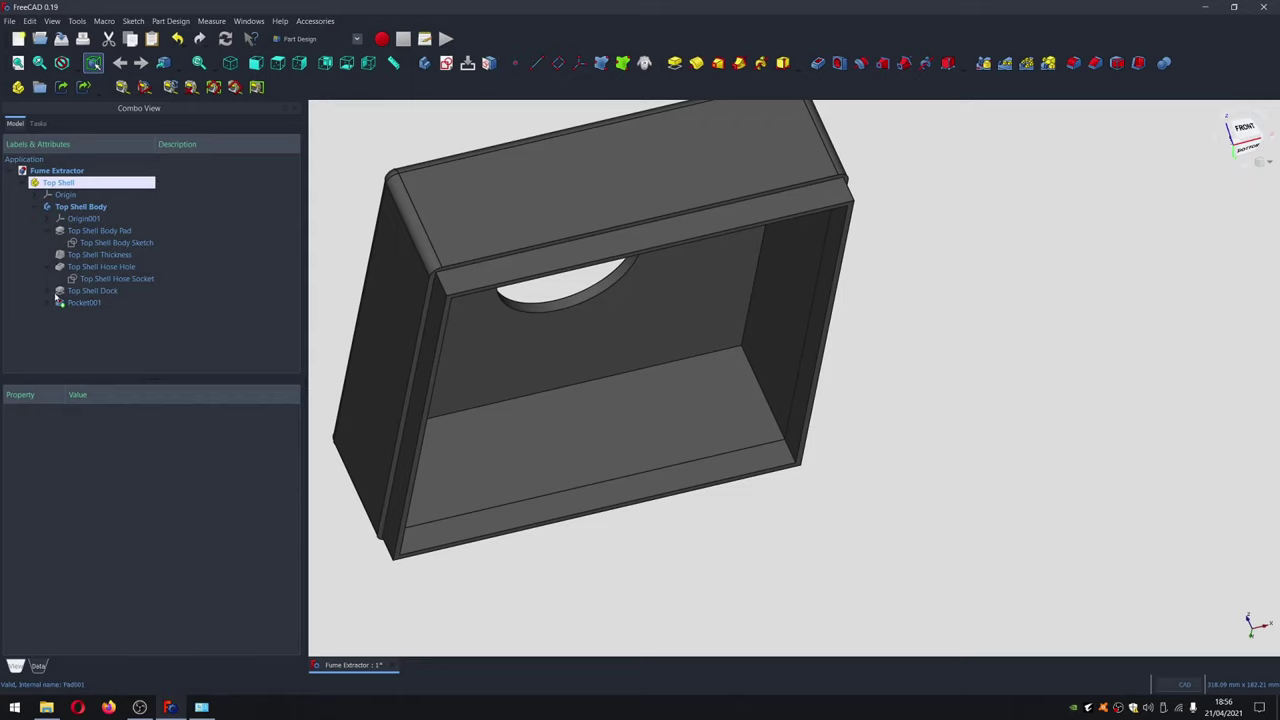
{"action": "left_click", "coordinate": [49, 291]}
{"action": "double_click", "coordinate": [83, 291]}
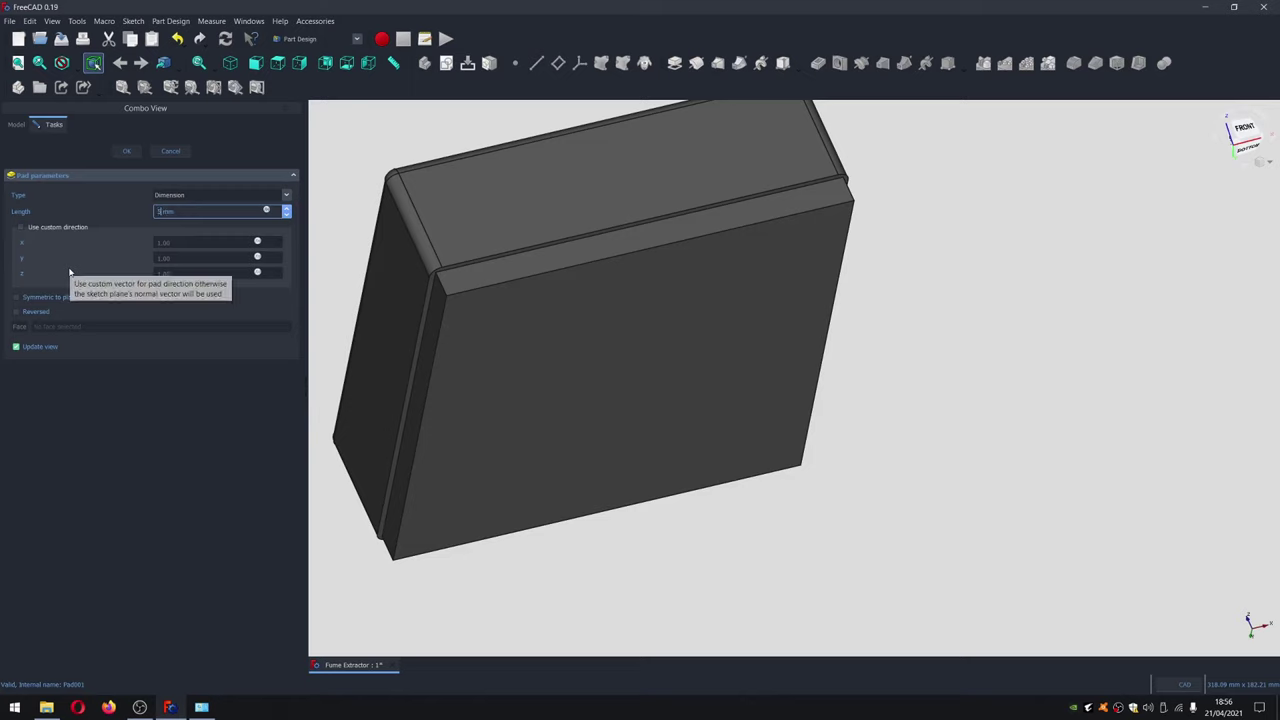
{"action": "type", "text": "5"}
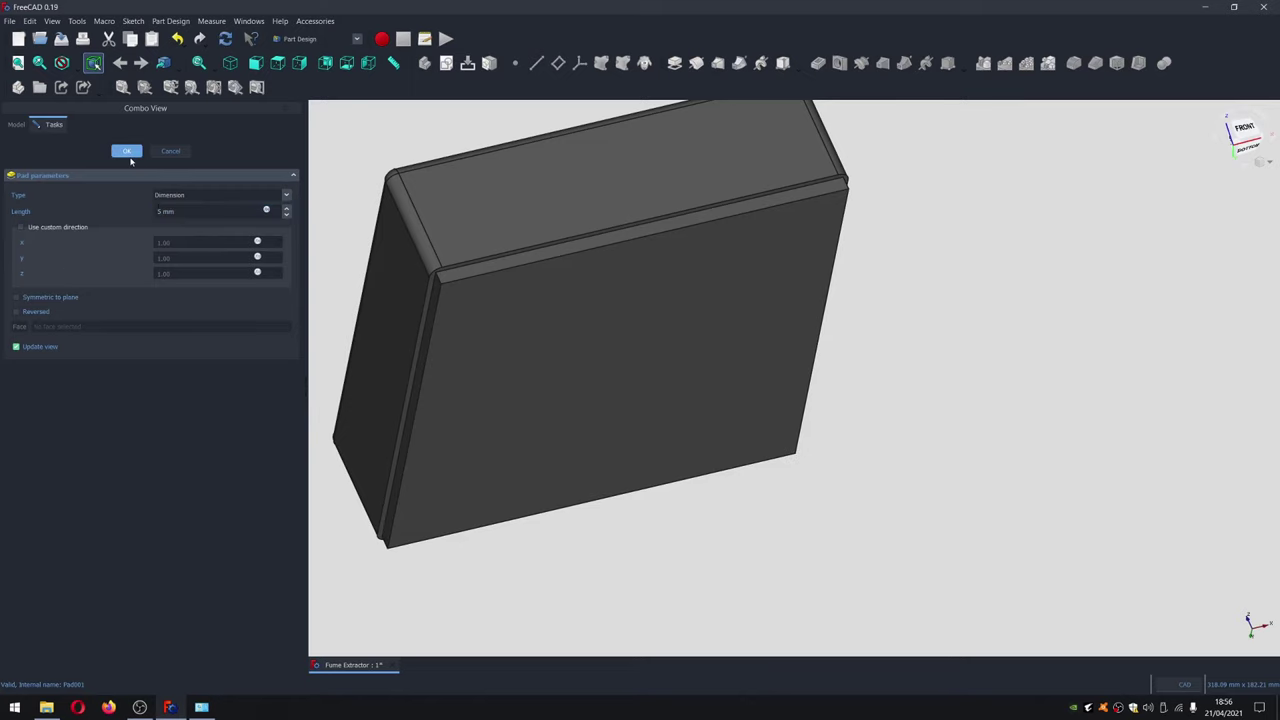
{"action": "left_click", "coordinate": [127, 152]}
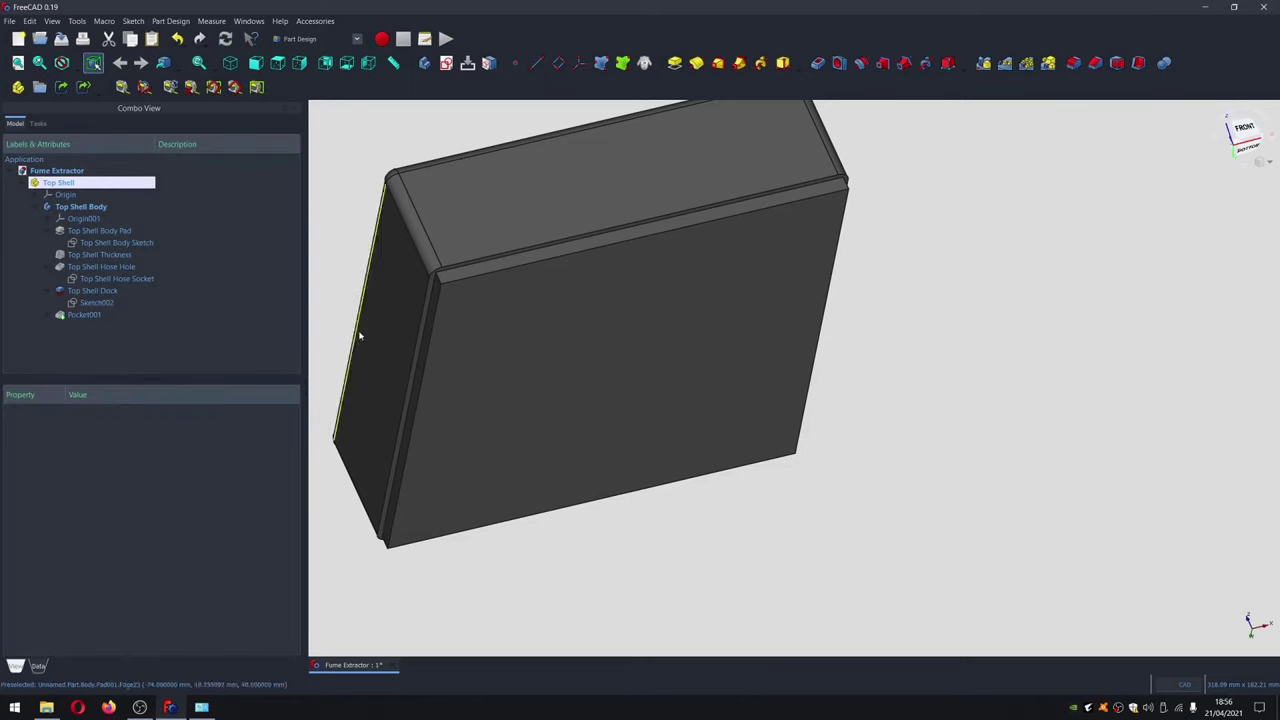
Reopen Pocket001 and accept its To first parameters to display the hollowed shell again
{"action": "left_click", "coordinate": [98, 317]}
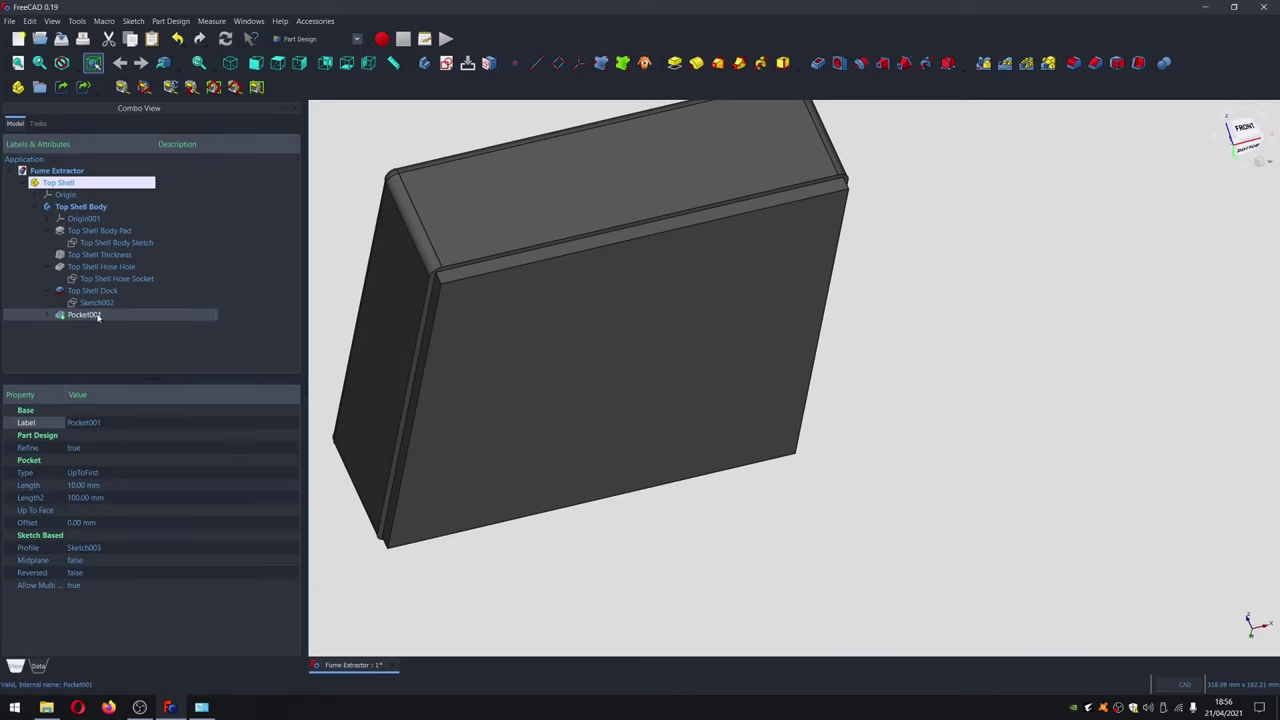
{"action": "double_click", "coordinate": [98, 316]}
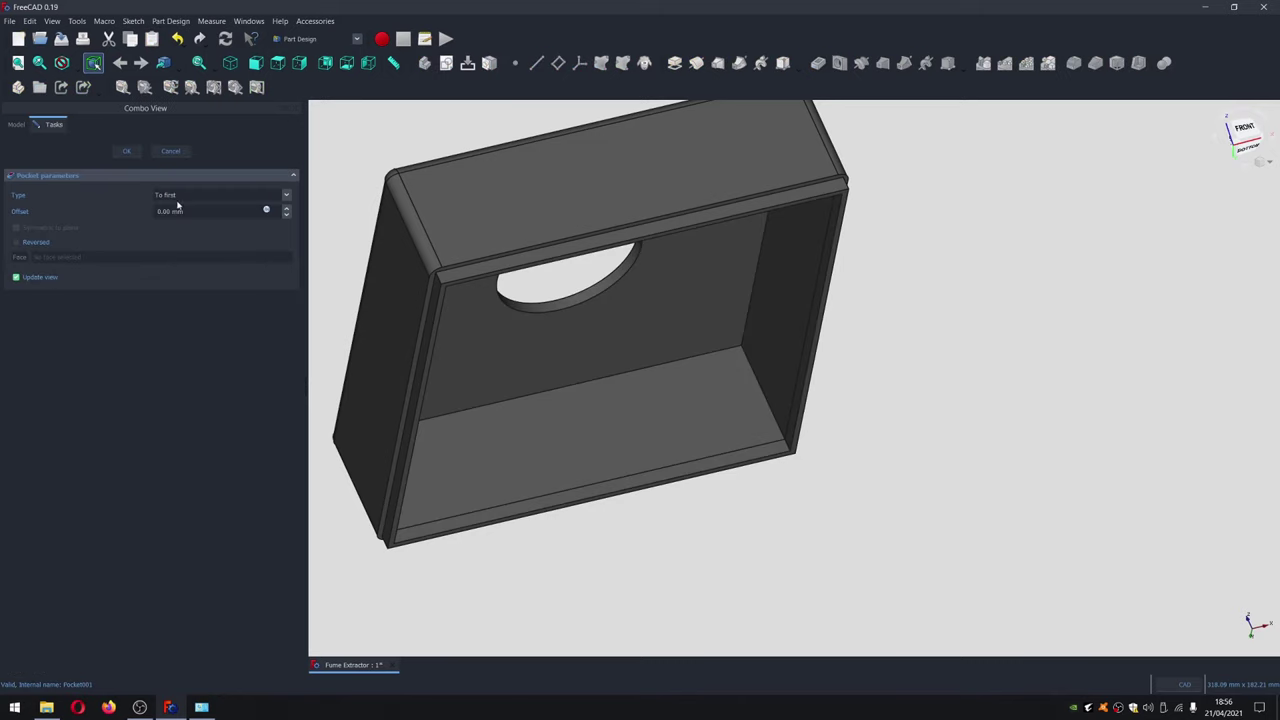
{"action": "left_click", "coordinate": [127, 151]}
Examine the dock's rim and the opening from the front and from below
{"action": "key", "text": "1"}
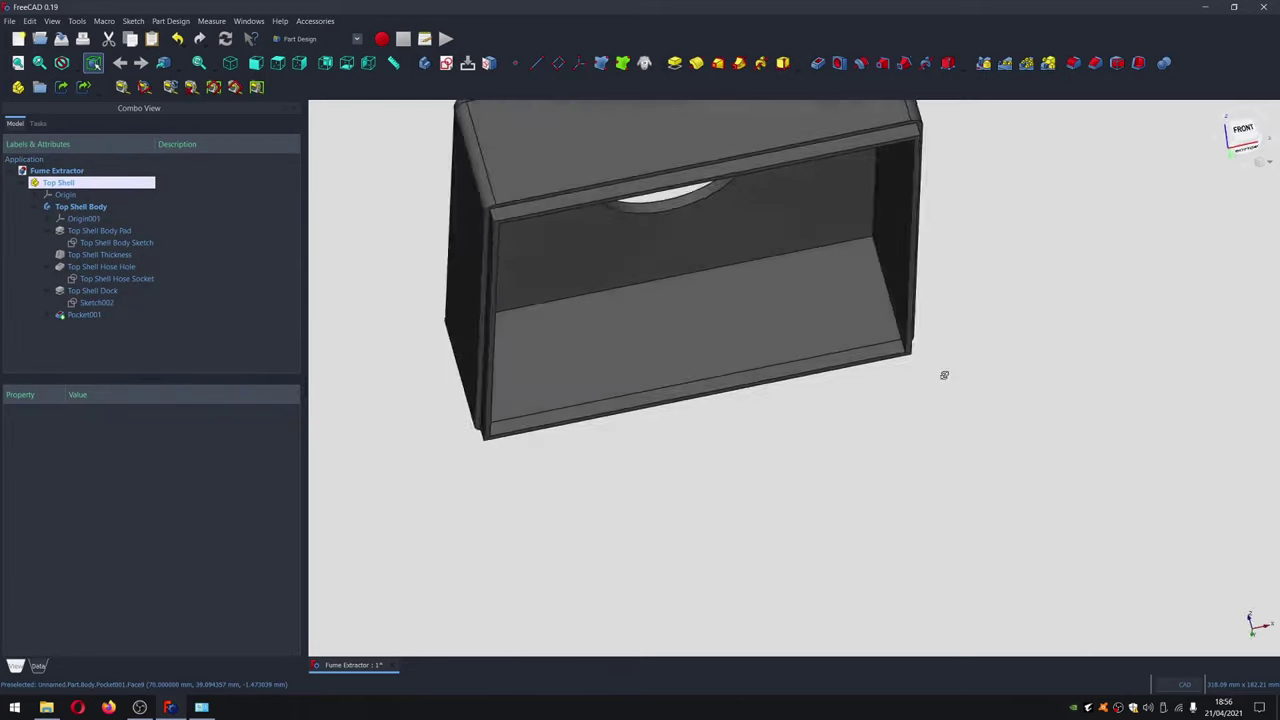
{"action": "middle_click_drag", "start_coordinate": [797, 423], "coordinate": [739, 541]}
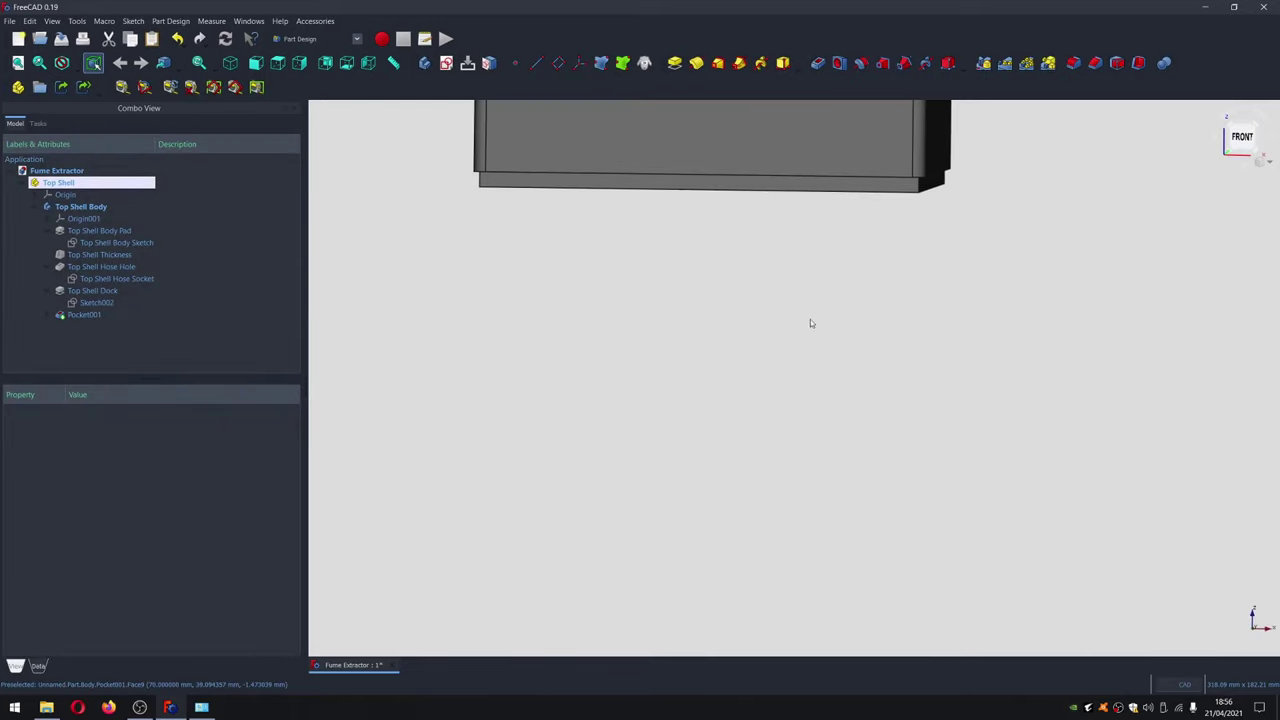
{"action": "scroll", "coordinate": [793, 265], "scroll_direction": "up", "scroll_amount": 1}
{"action": "right_click", "coordinate": [790, 249]}
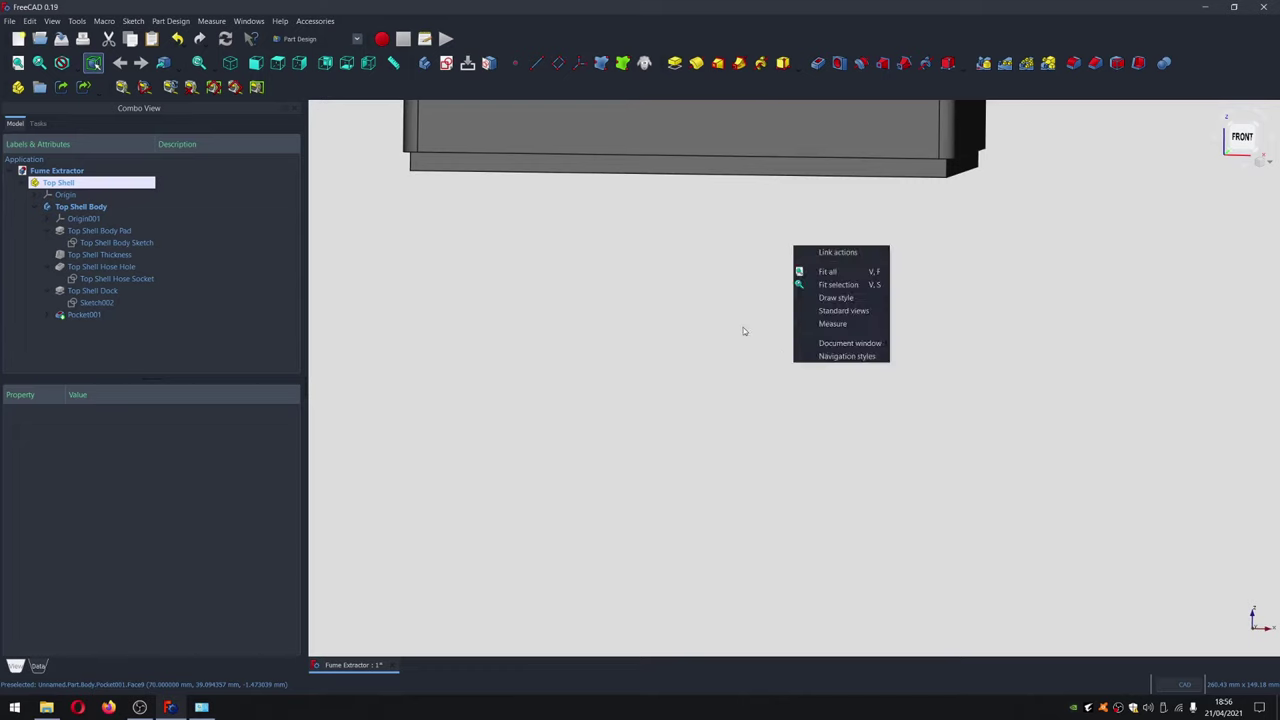
{"action": "left_click", "coordinate": [725, 340]}
{"action": "key", "text": "2"}
{"action": "key", "text": "1"}
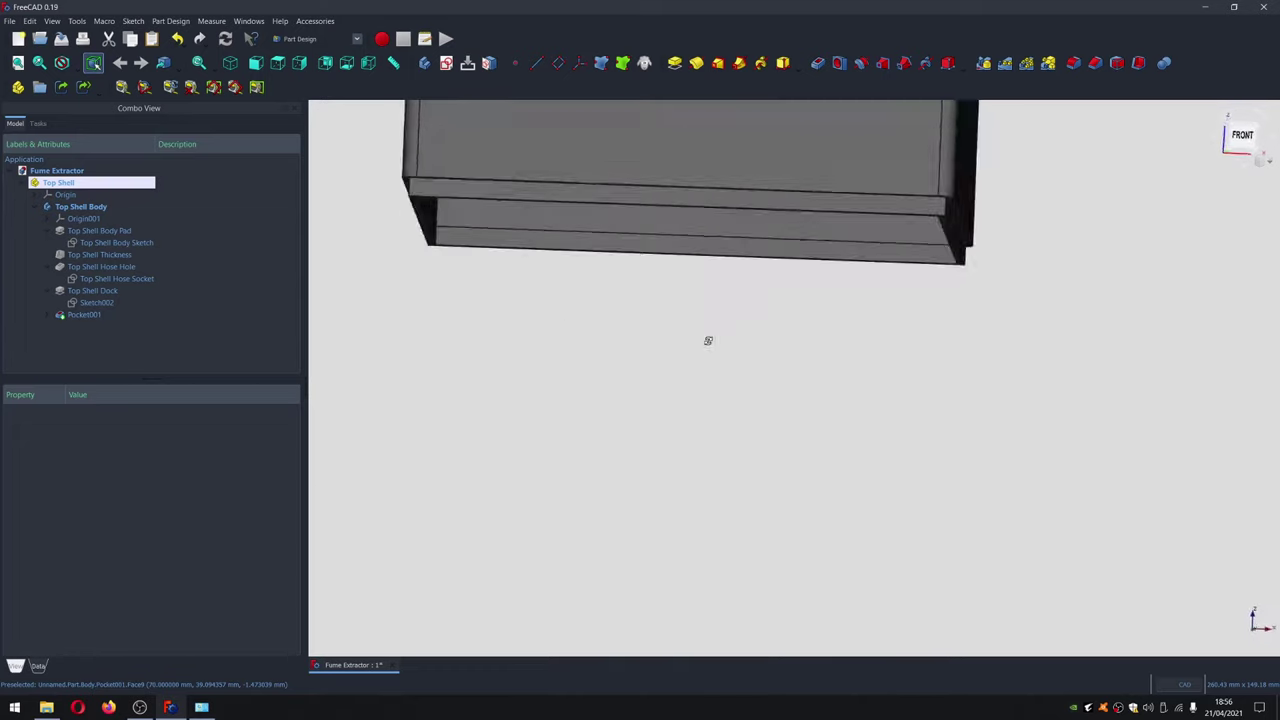
Rename the sketch under Top Shell Dock as "Top Shell Dock Sketch"
{"action": "middle_click_drag", "start_coordinate": [705, 343], "coordinate": [768, 449]}
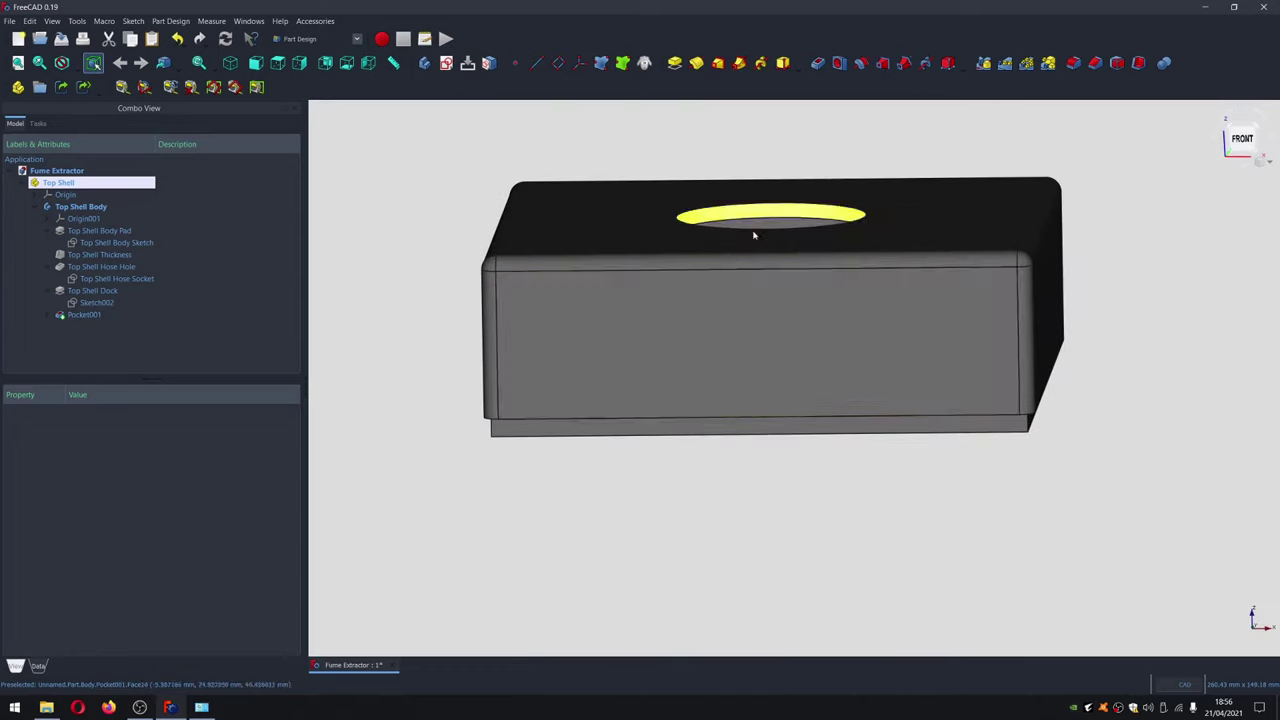
{"action": "key", "text": "0"}
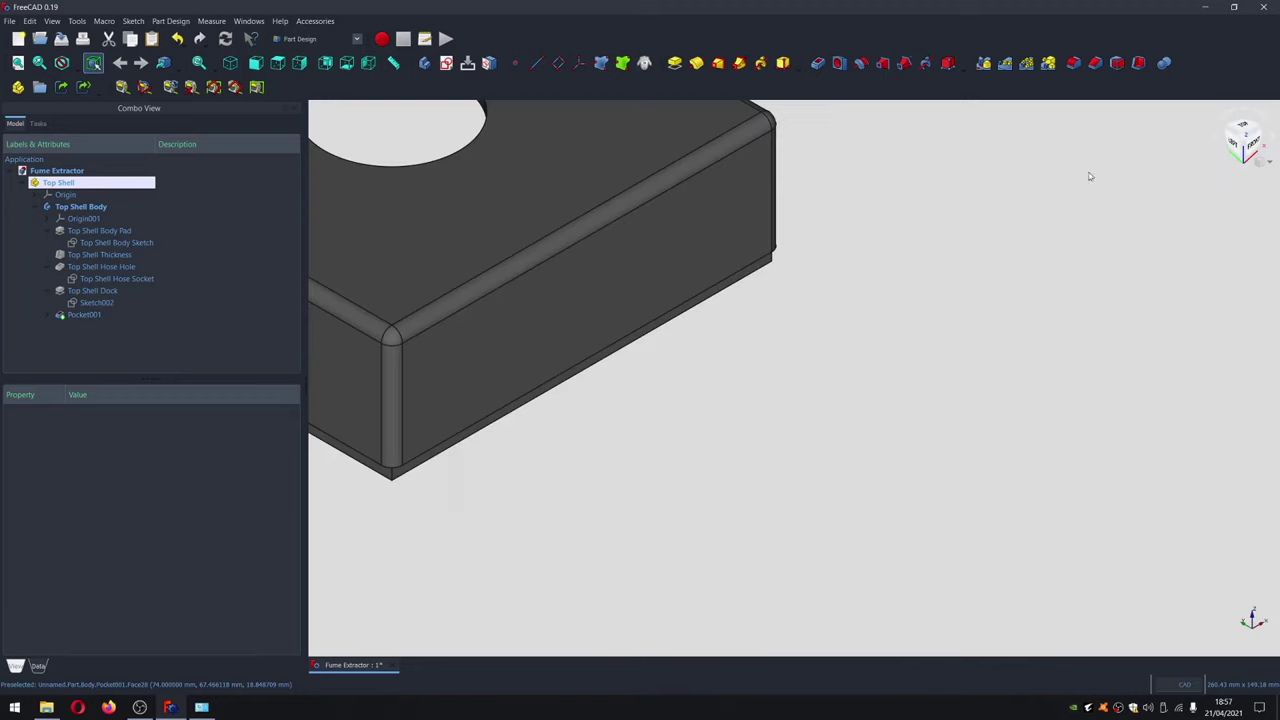
{"action": "scroll", "coordinate": [799, 317], "scroll_direction": "down", "scroll_amount": 2}
{"action": "middle_click_drag", "start_coordinate": [793, 384], "coordinate": [1117, 483]}
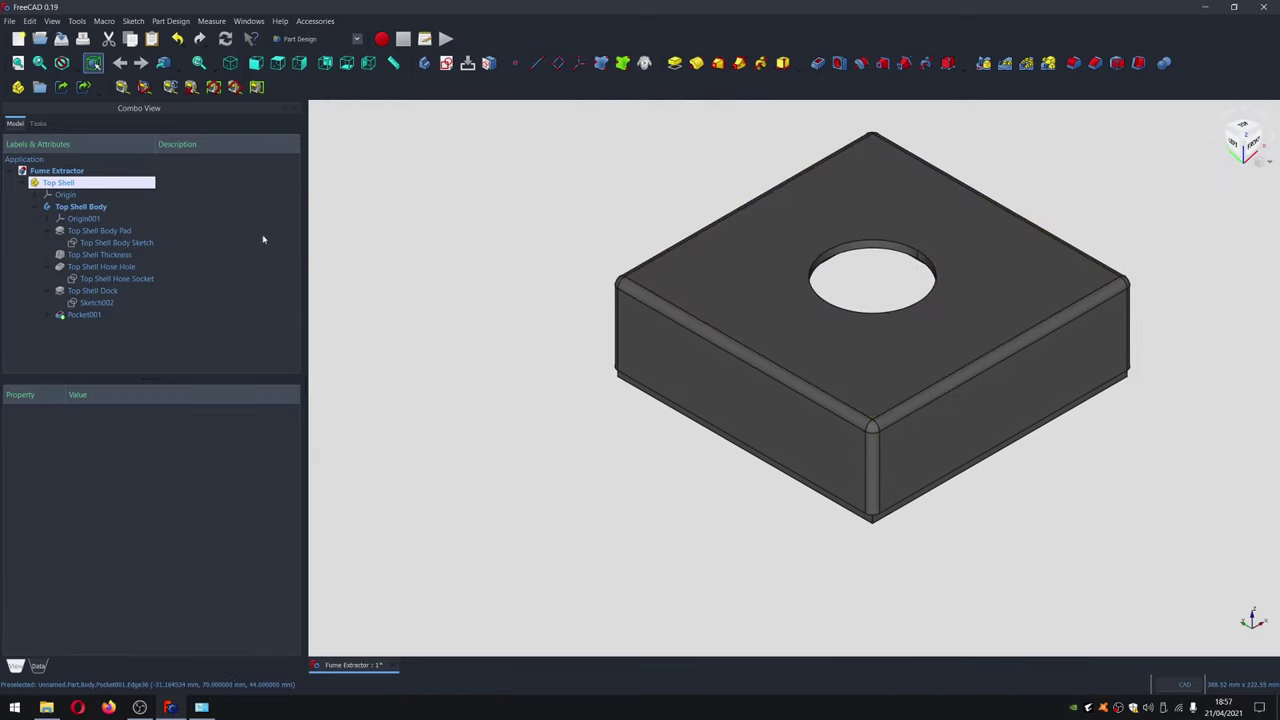
{"action": "left_click", "coordinate": [83, 316]}
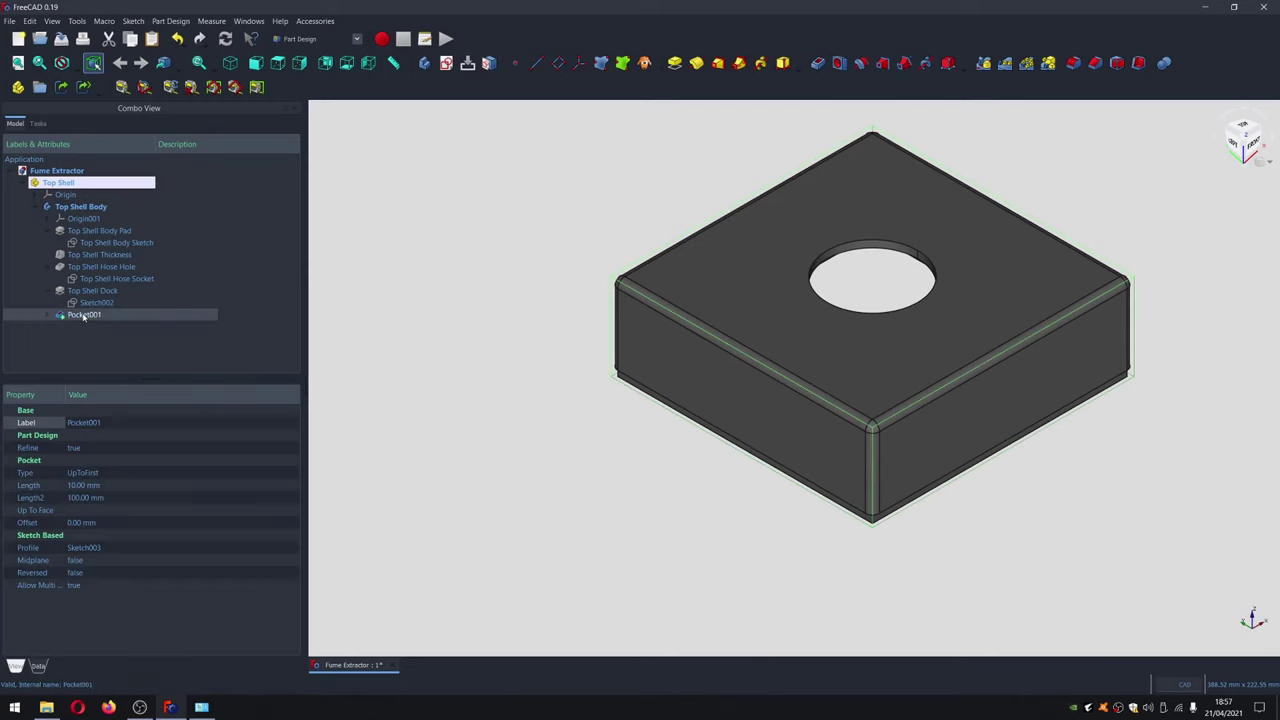
{"action": "left_click", "coordinate": [98, 303]}
{"action": "right_click", "coordinate": [98, 303]}
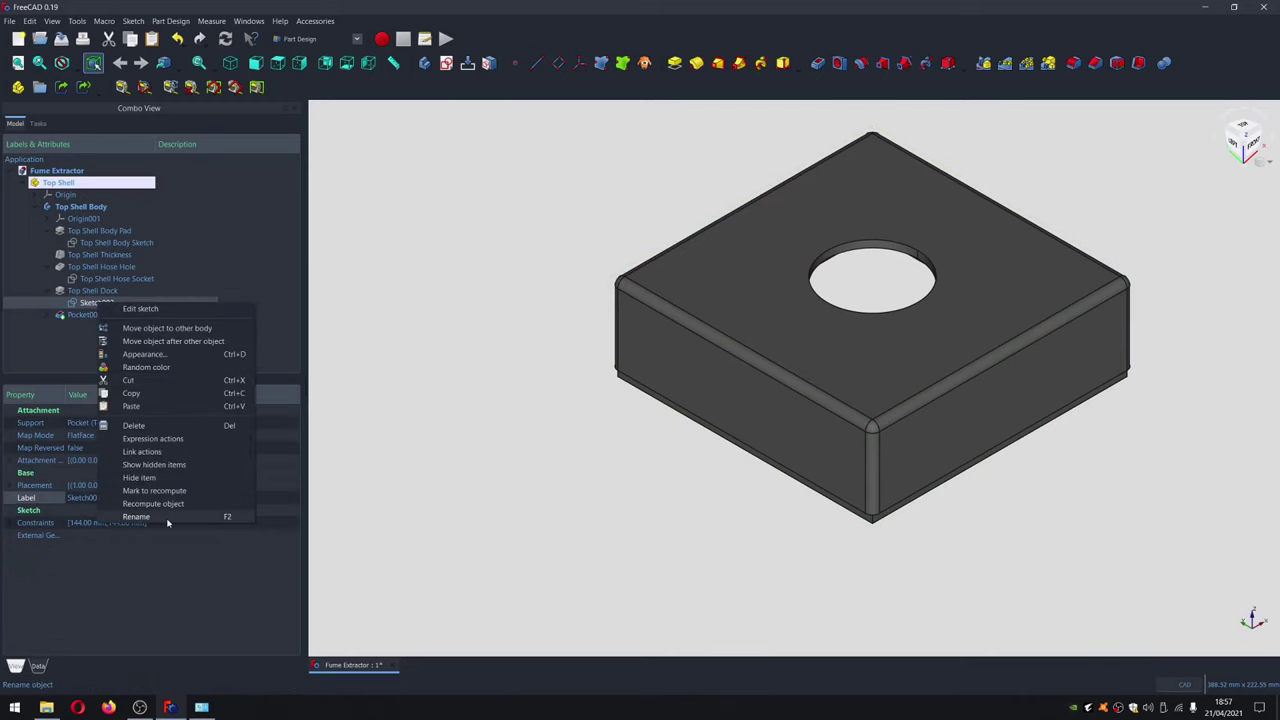
{"action": "left_click", "coordinate": [167, 519]}
{"action": "type", "text": "To"}
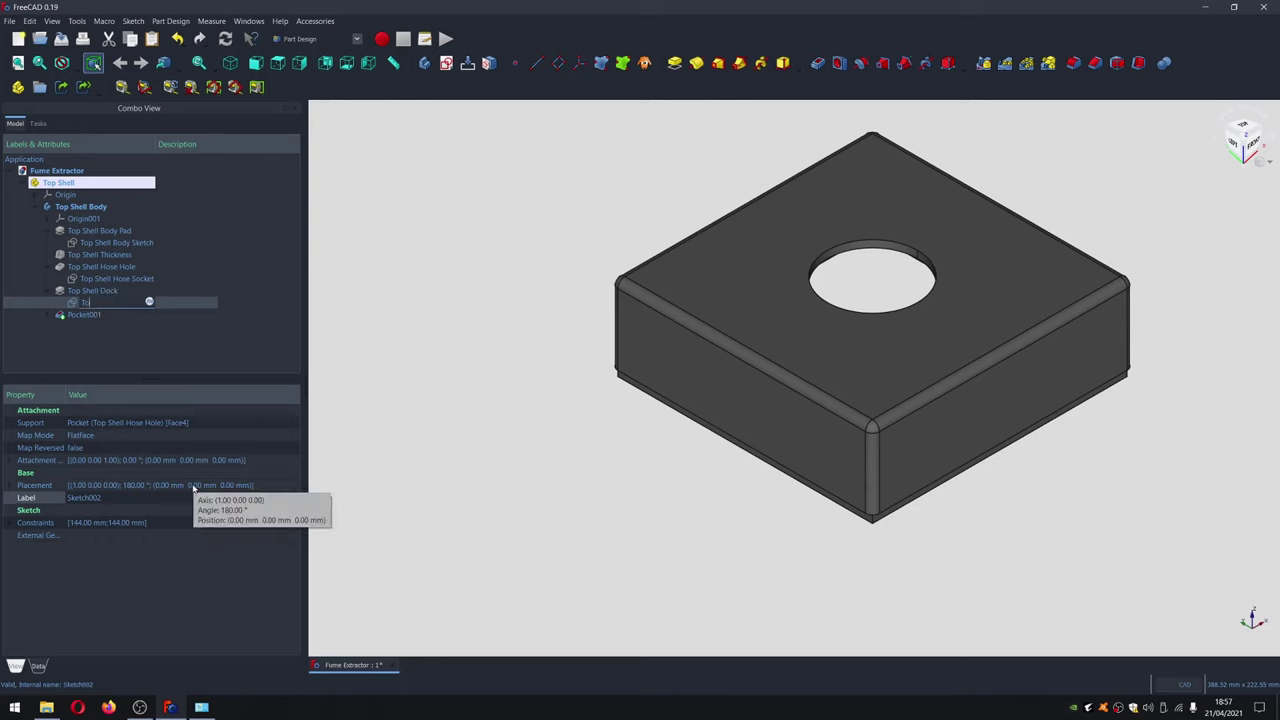
{"action": "type", "text": "p Shell Dock"}
{"action": "key", "text": "Left"}
{"action": "key", "text": "Left"}
{"action": "key", "text": "Left"}
{"action": "key", "text": "Left"}
{"action": "type", "text": "Dock Sketch"}
{"action": "key", "text": "Return"}
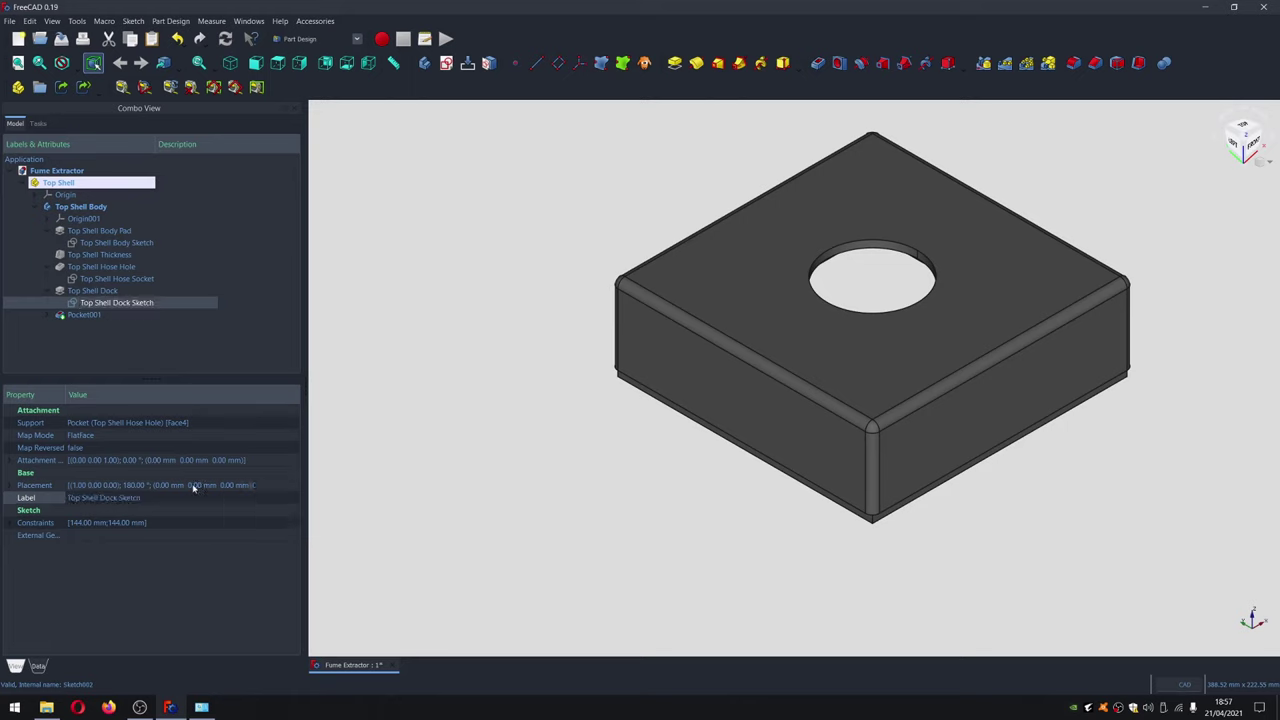
Rename Pocket001 as "Top Shell Dock Sketch Hole"
{"action": "left_click", "coordinate": [140, 314]}
{"action": "right_click", "coordinate": [145, 314]}
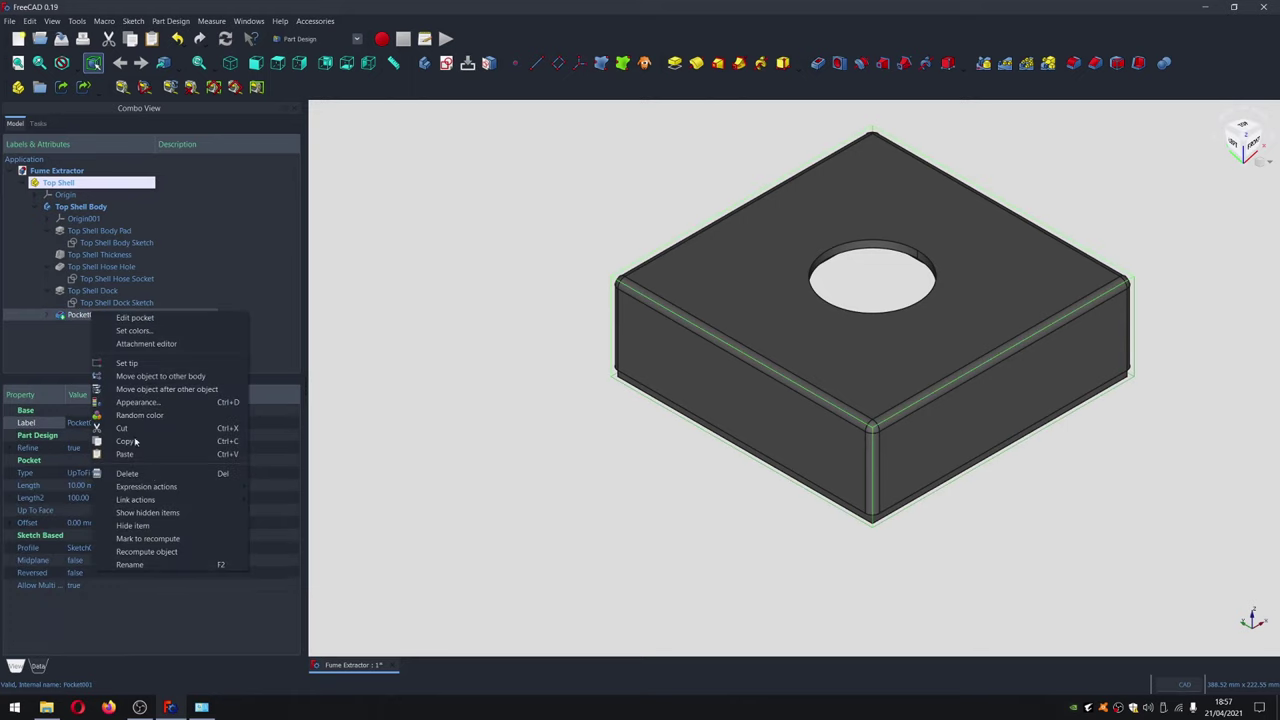
{"action": "left_click", "coordinate": [200, 483]}
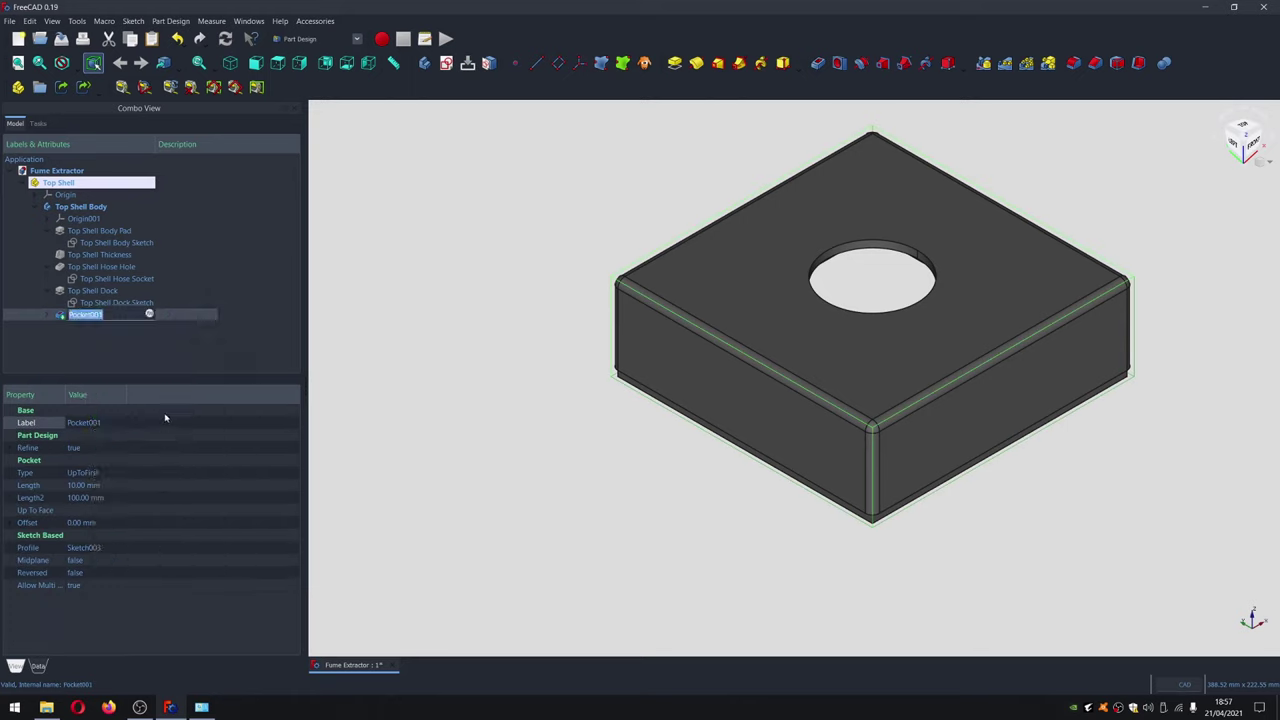
{"action": "type", "text": "Top S"}
{"action": "type", "text": "hell Dock"}
{"action": "type", "text": " Sketch Hole"}
{"action": "key", "text": "Return"}
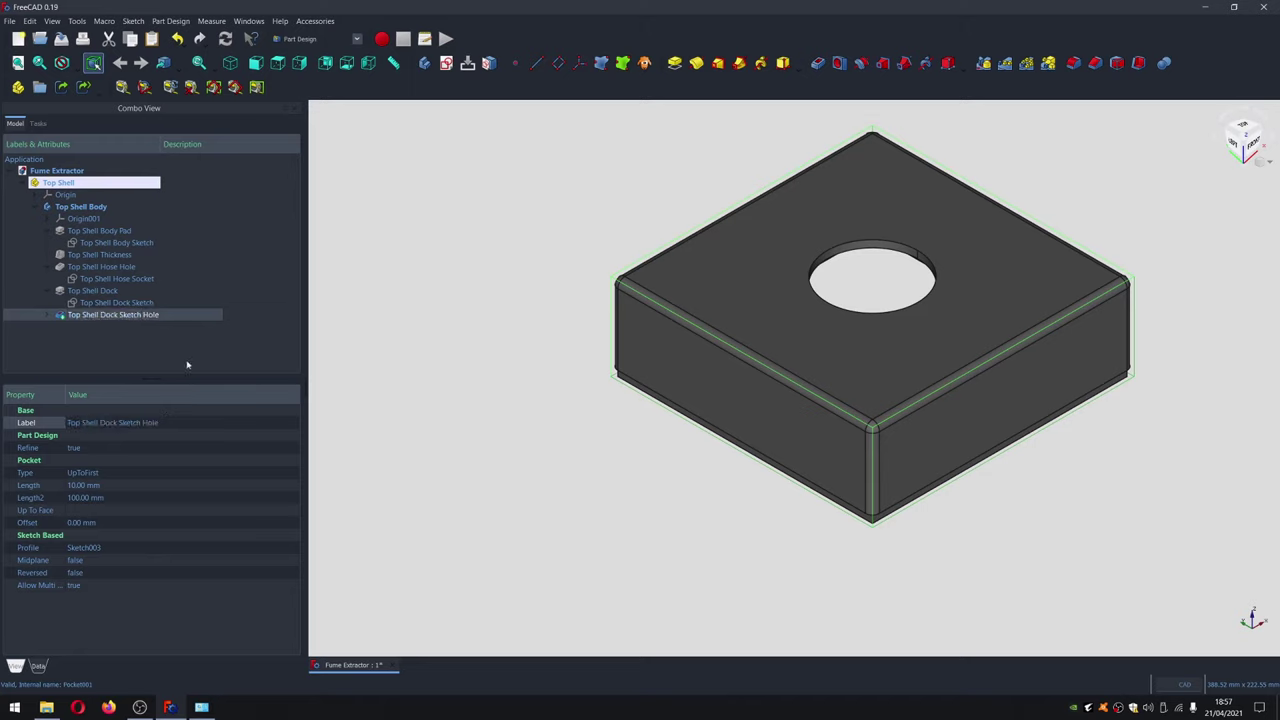
{"action": "left_click", "coordinate": [129, 368]}
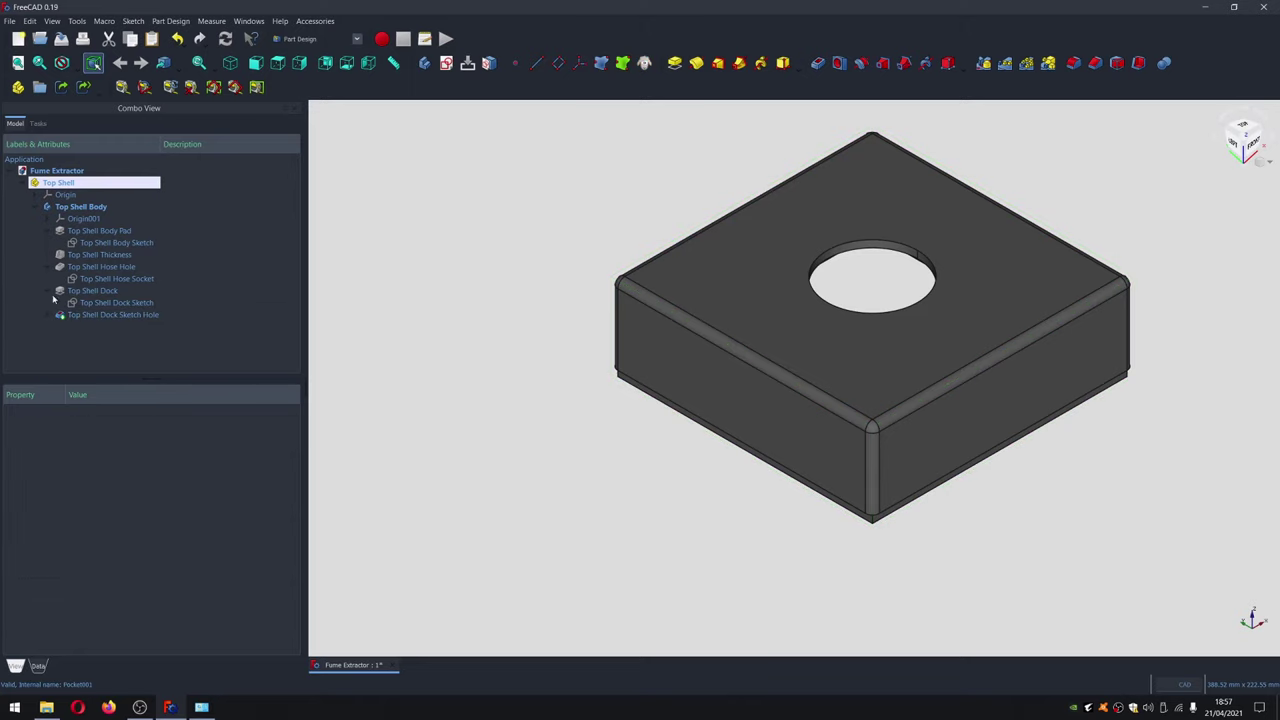
Create a new body and move it out of Top Shell to the top level of the Fume Extractor document
{"action": "left_click", "coordinate": [36, 207]}
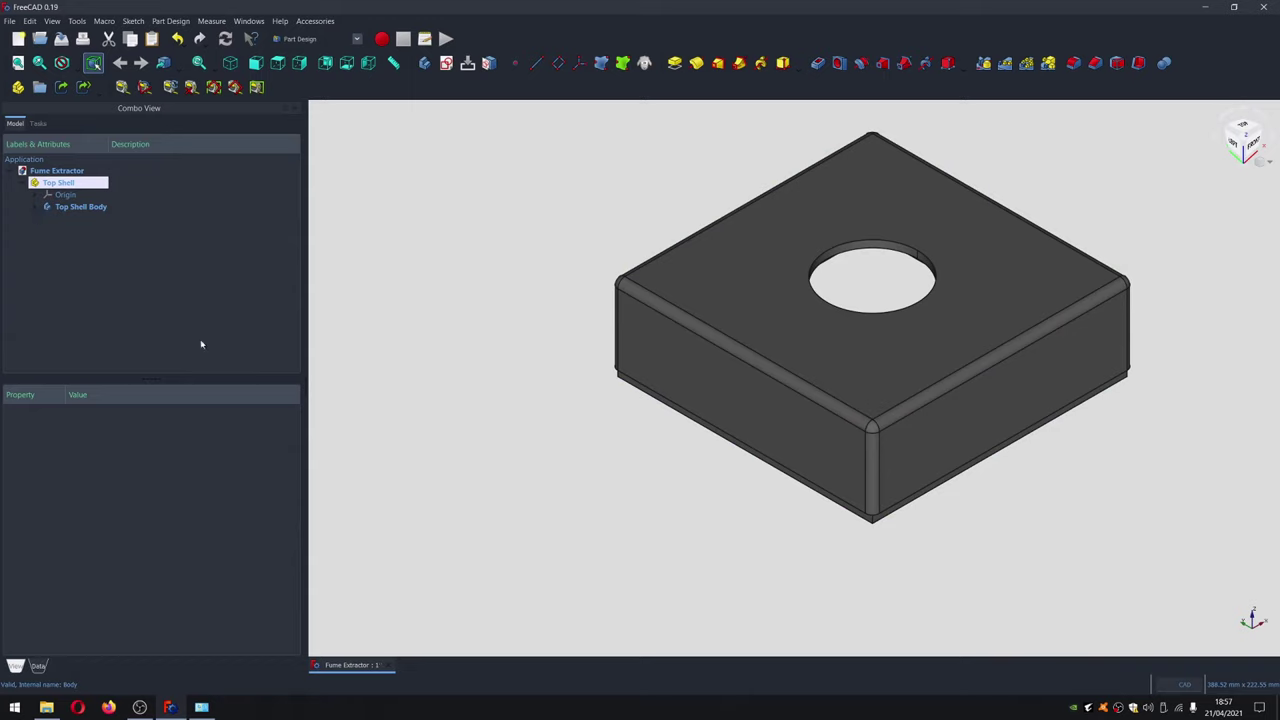
{"action": "double_click", "coordinate": [28, 184]}
{"action": "left_click", "coordinate": [28, 184]}
{"action": "left_click", "coordinate": [56, 171]}
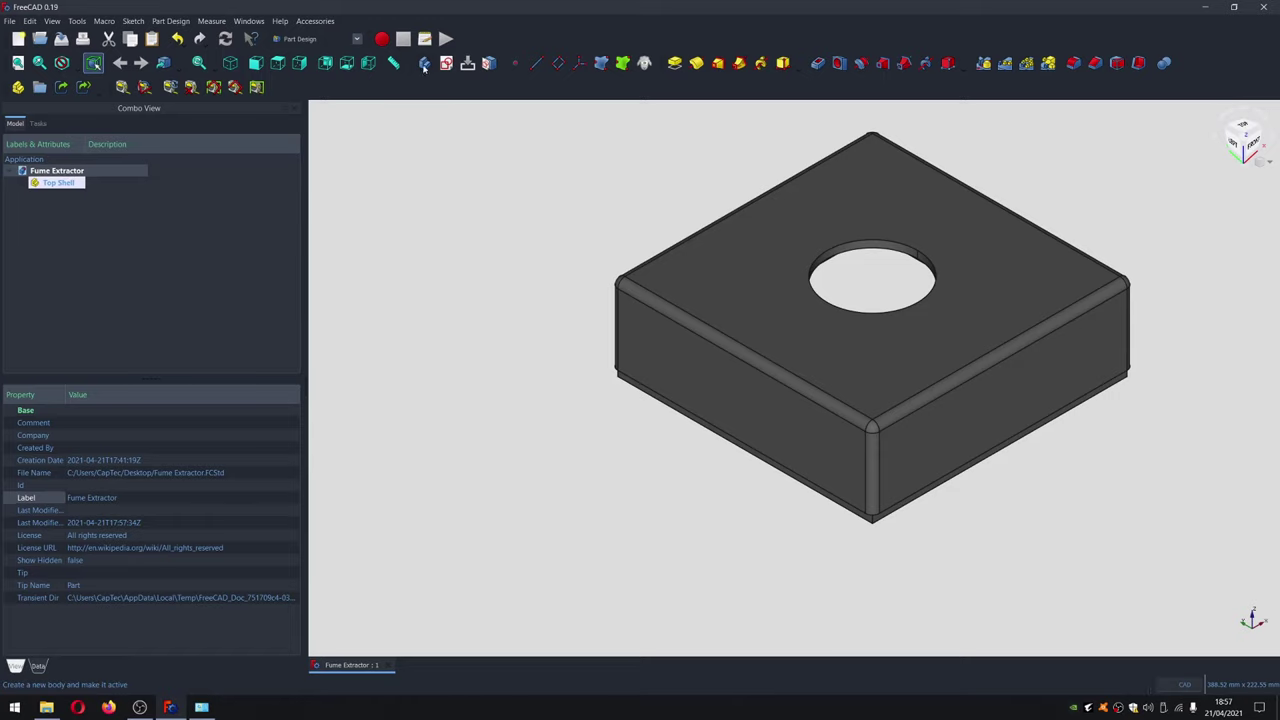
{"action": "left_click", "coordinate": [424, 63]}
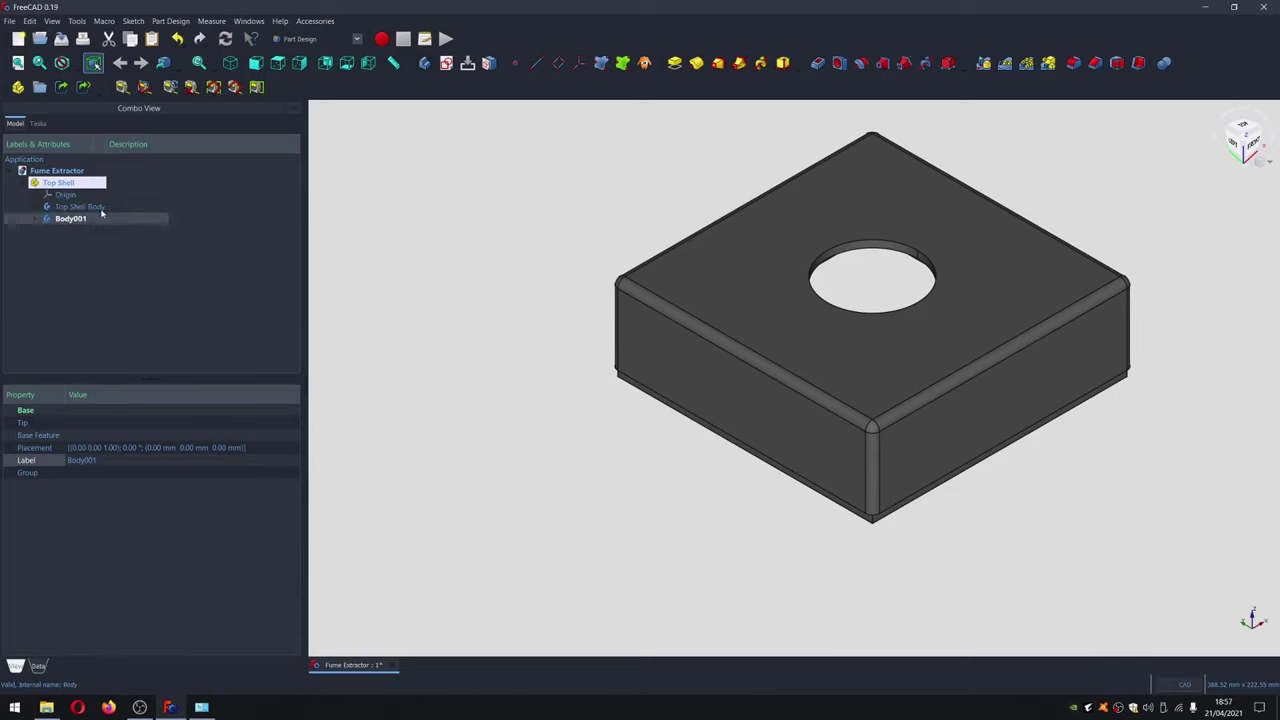
{"action": "left_click_drag", "start_coordinate": [74, 221], "coordinate": [64, 173]}
Rename the new body as "Hose Socket"
{"action": "right_click", "coordinate": [54, 224]}
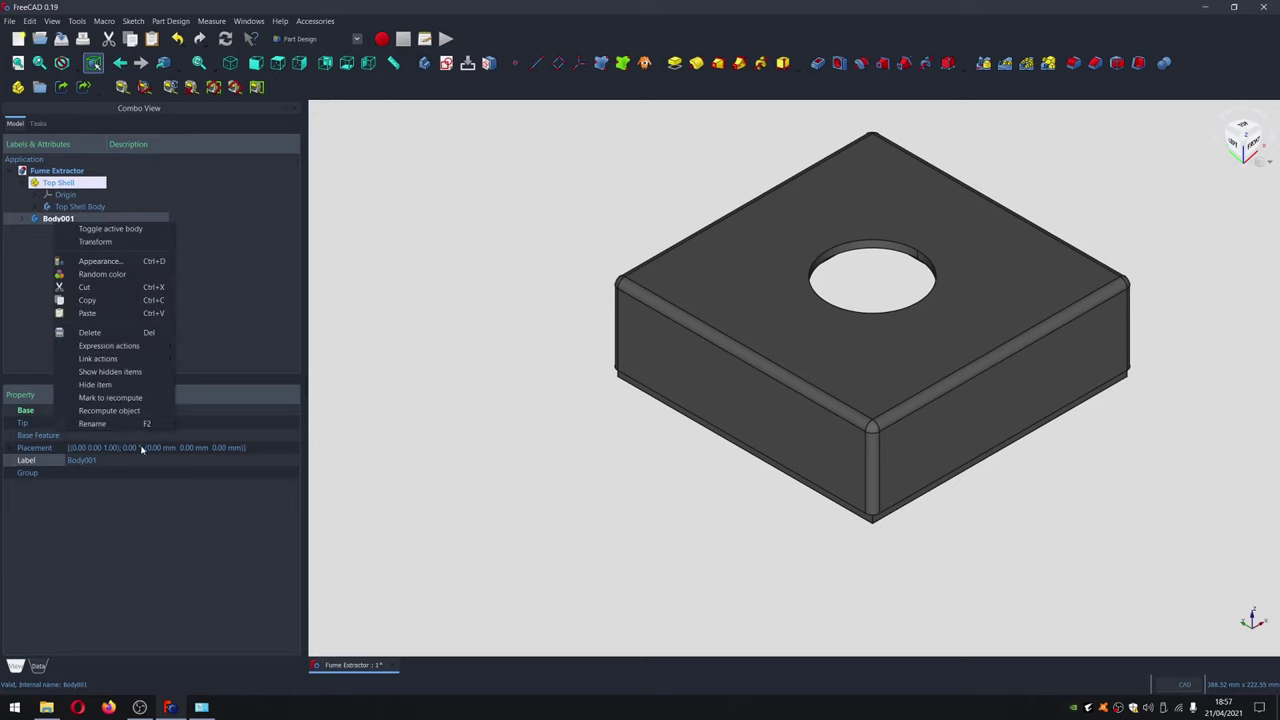
{"action": "left_click", "coordinate": [121, 426]}
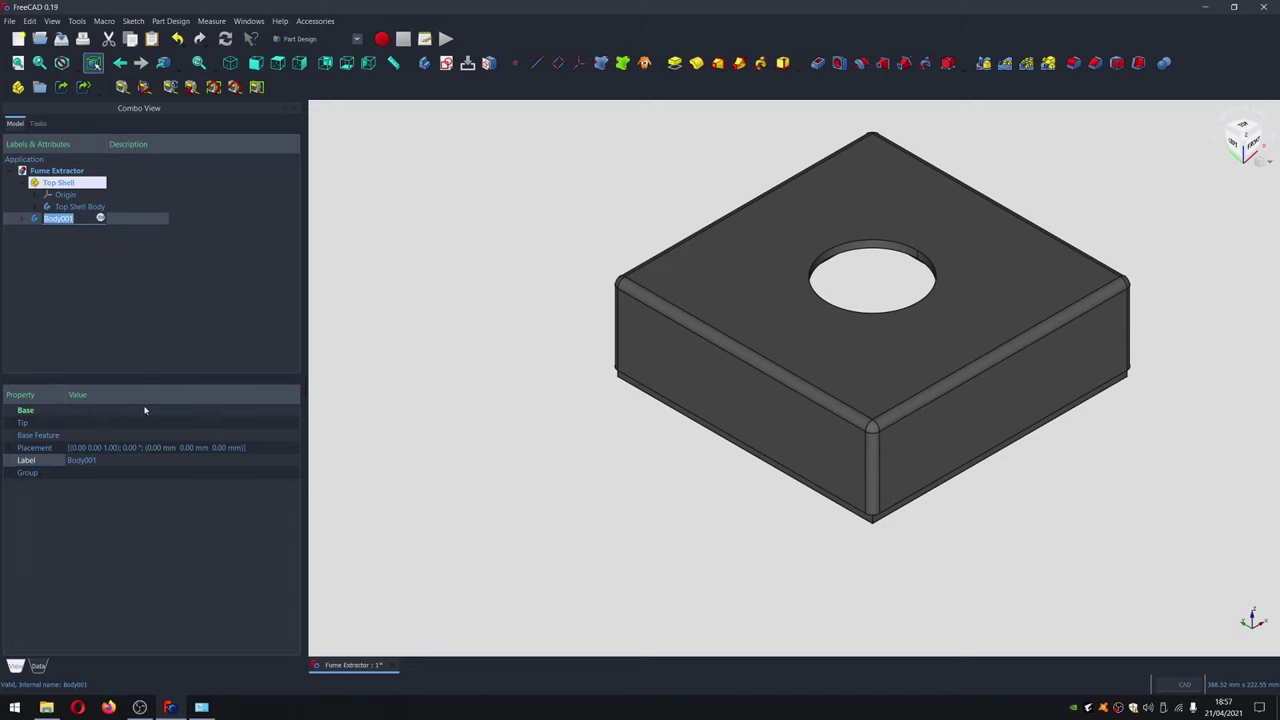
{"action": "type", "text": "Top"}
{"action": "key", "text": "BackSpace"}
{"action": "key", "text": "BackSpace"}
{"action": "key", "text": "BackSpace"}
{"action": "key", "text": "BackSpace"}
{"action": "key", "text": "BackSpace"}
{"action": "type", "text": "Hose Socket"}
{"action": "key", "text": "Return"}
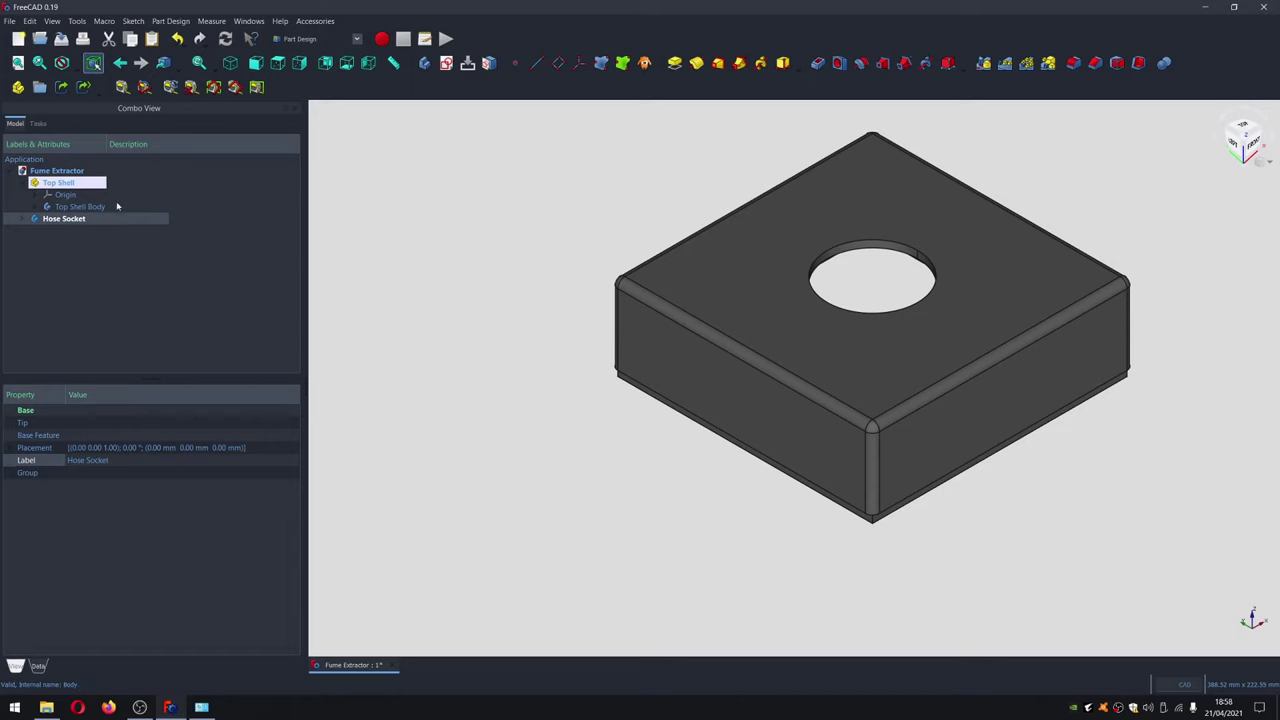
Expand the Hose Socket body's contents and hide the Top Shell part
{"action": "left_click", "coordinate": [24, 220]}
{"action": "left_click", "coordinate": [68, 230]}
{"action": "left_click", "coordinate": [64, 218]}
{"action": "left_click", "coordinate": [88, 207]}
{"action": "left_click", "coordinate": [90, 218]}
{"action": "left_click", "coordinate": [90, 207]}
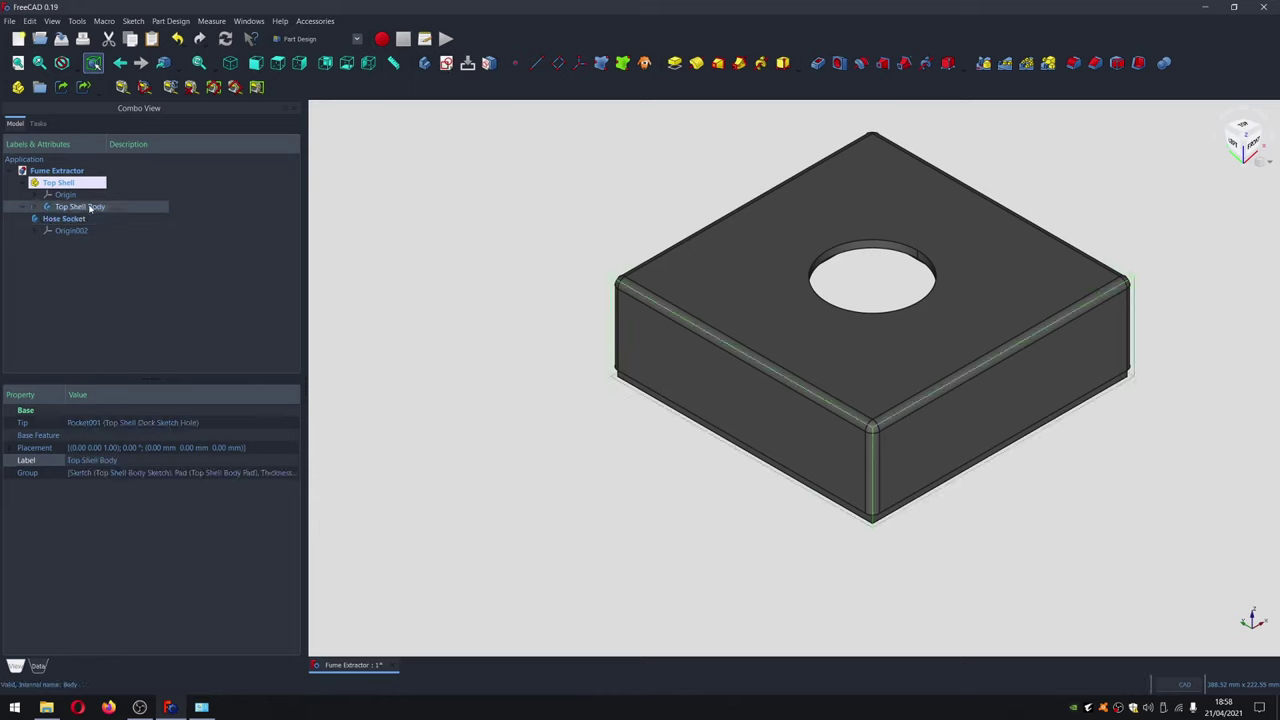
{"action": "left_click", "coordinate": [88, 183]}
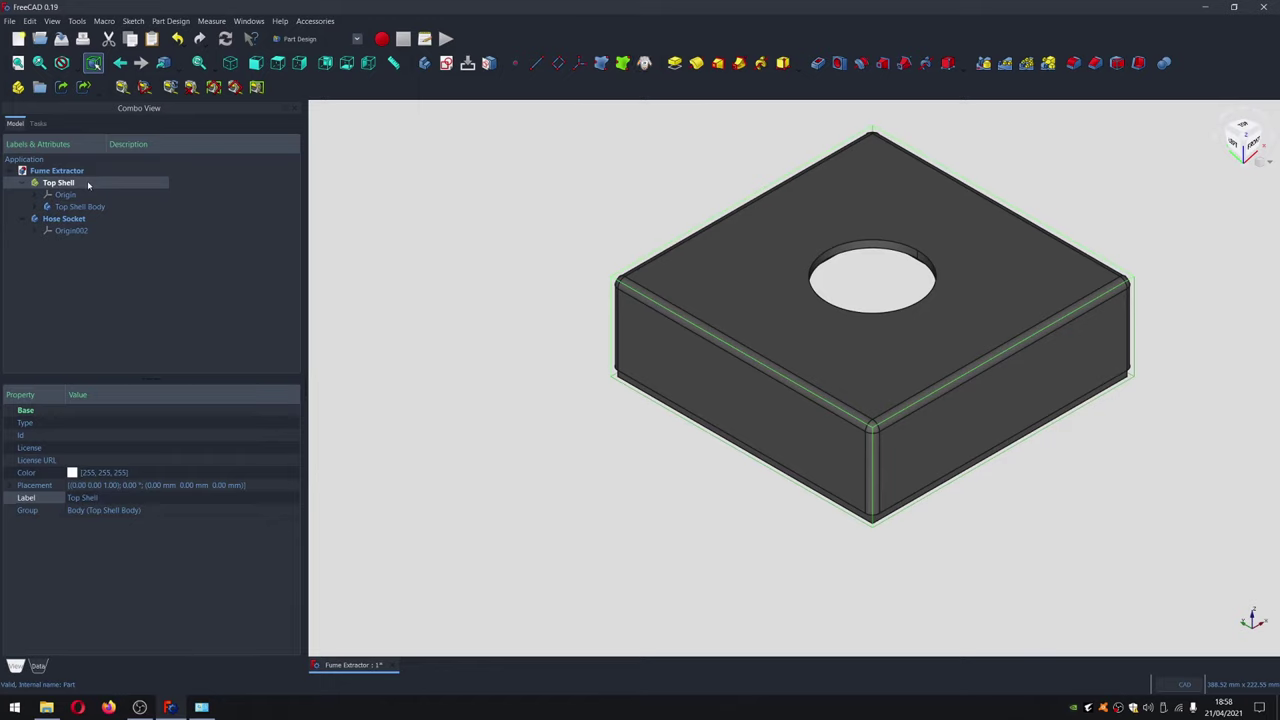
{"action": "key", "text": "space"}
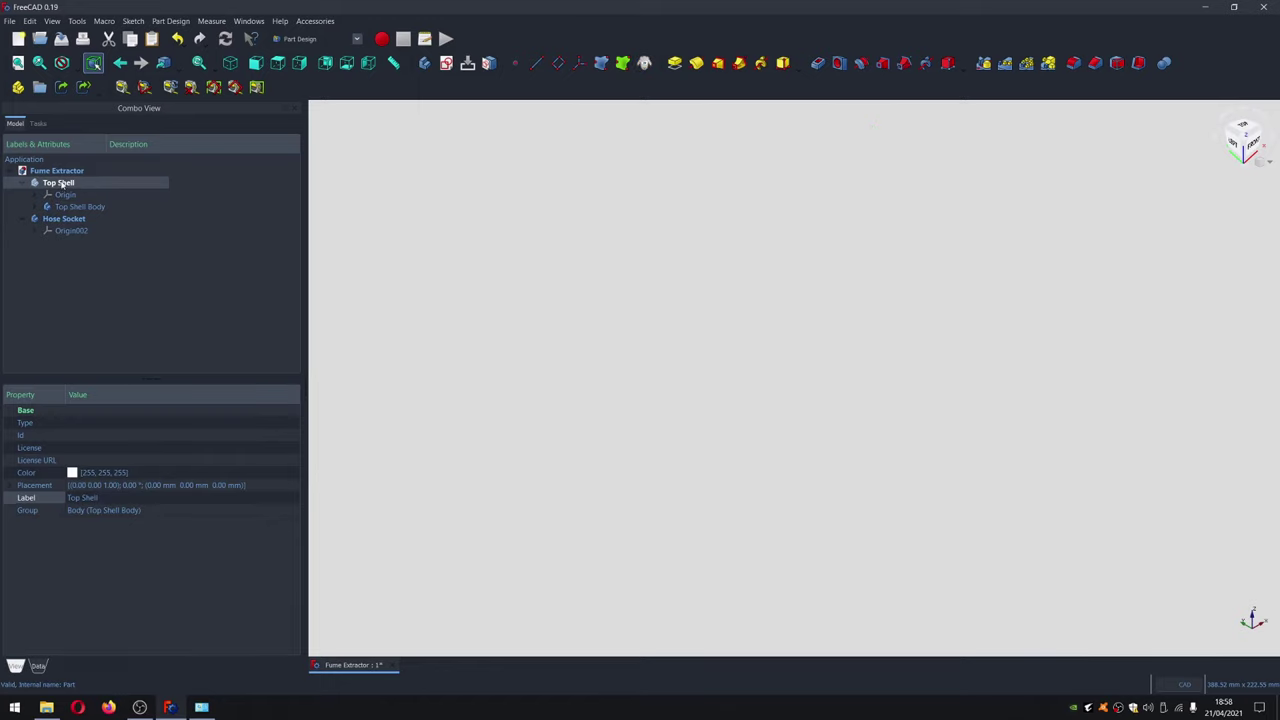
Start a sketch on the Hose Socket body's XY plane and draw a circle about 98 mm in diameter, off the origin
{"action": "left_click", "coordinate": [78, 221]}
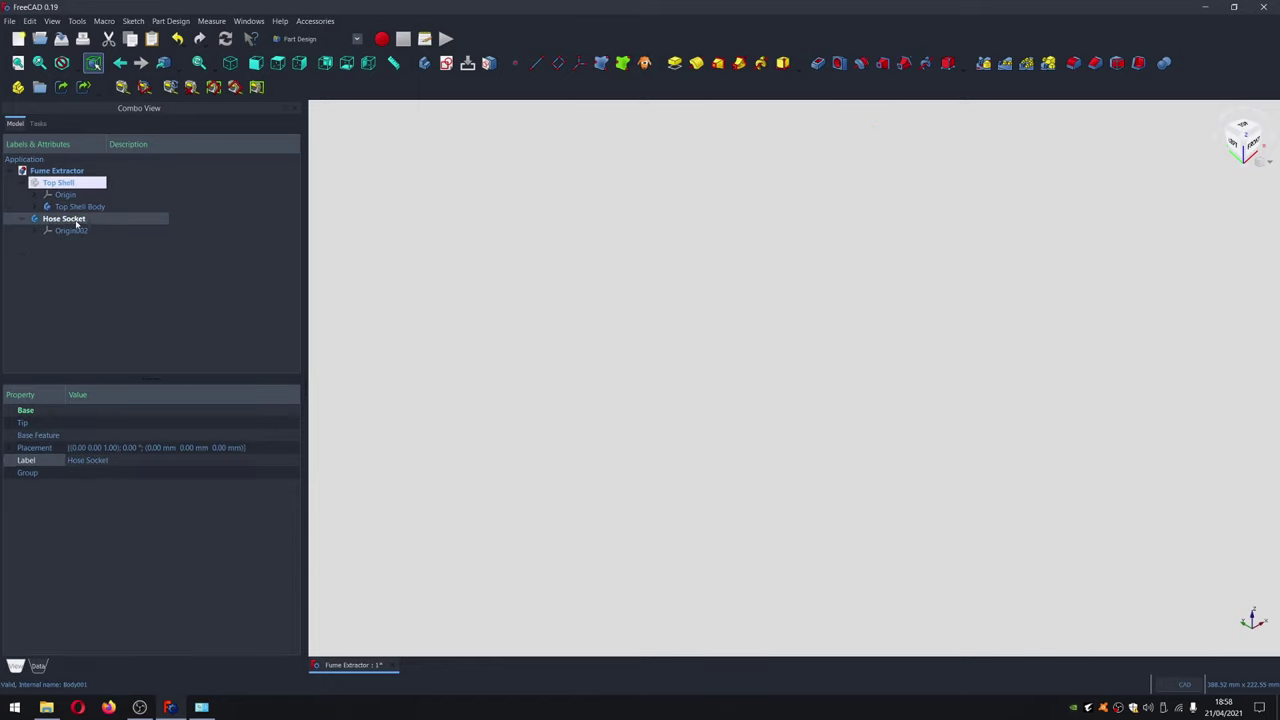
{"action": "left_click", "coordinate": [446, 63]}
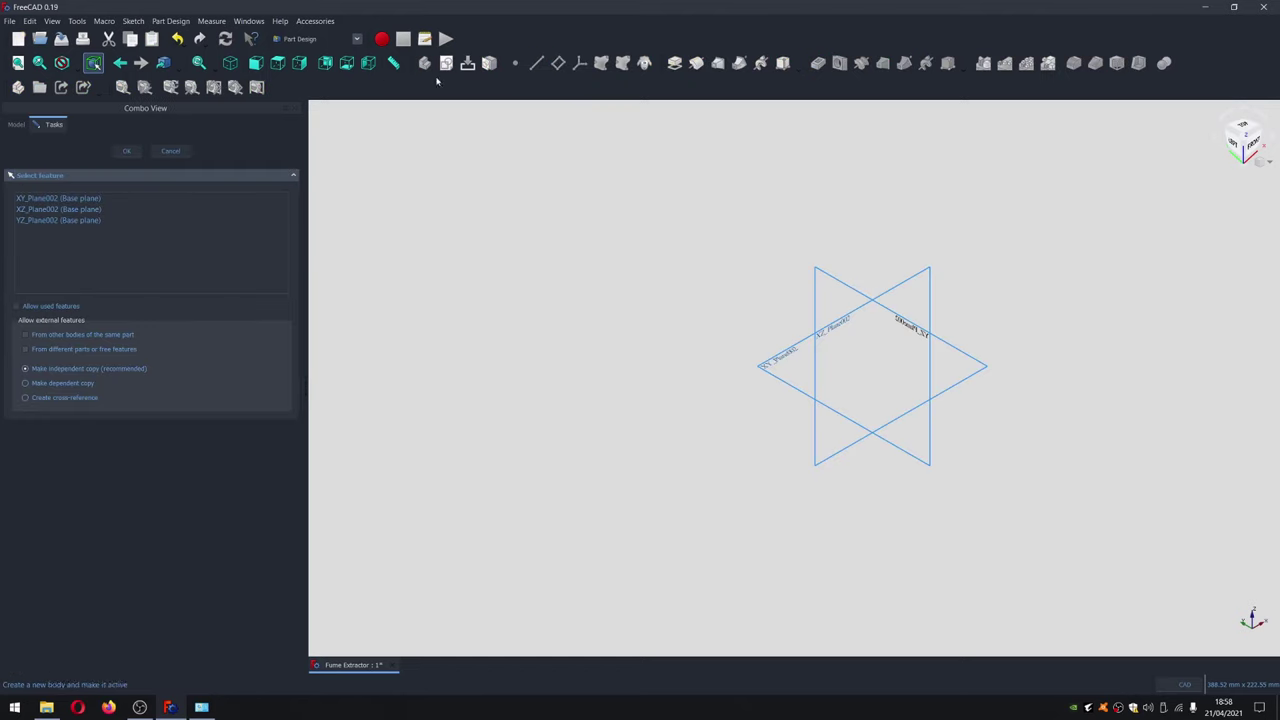
{"action": "left_click", "coordinate": [68, 198]}
{"action": "left_click", "coordinate": [130, 153]}
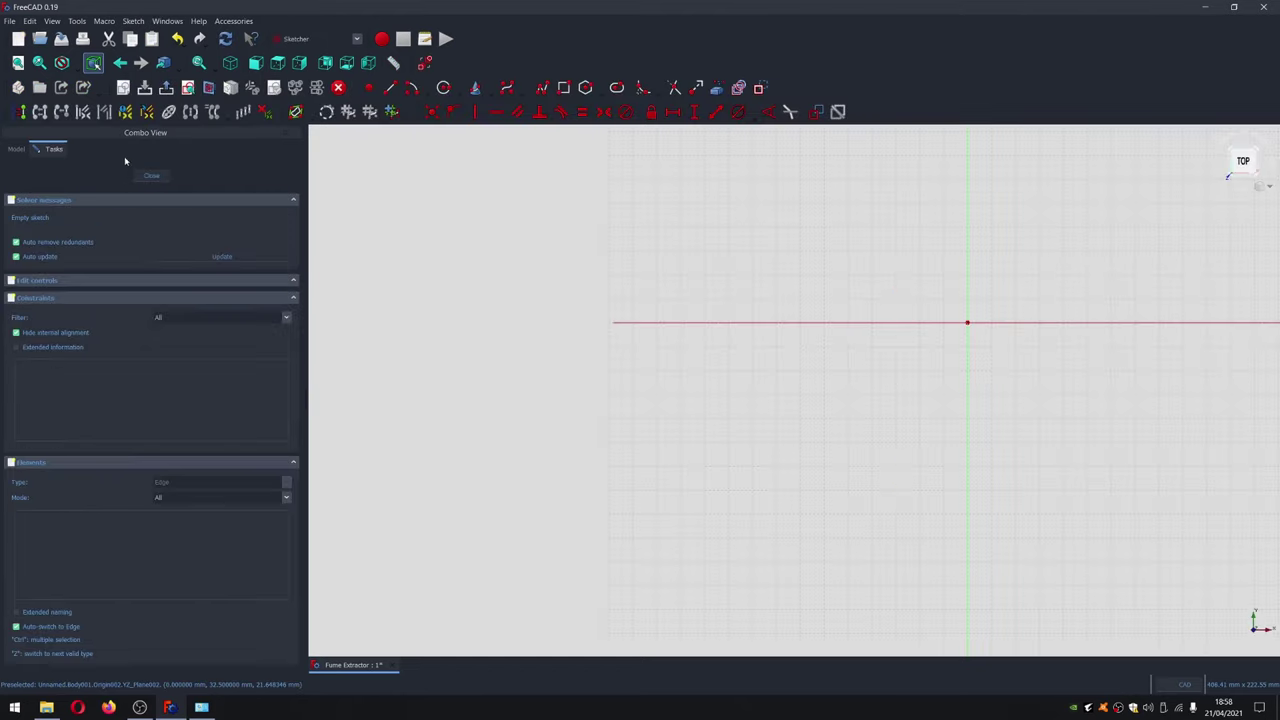
{"action": "left_click", "coordinate": [455, 96]}
{"action": "left_click", "coordinate": [904, 279]}
{"action": "left_click", "coordinate": [1006, 345]}
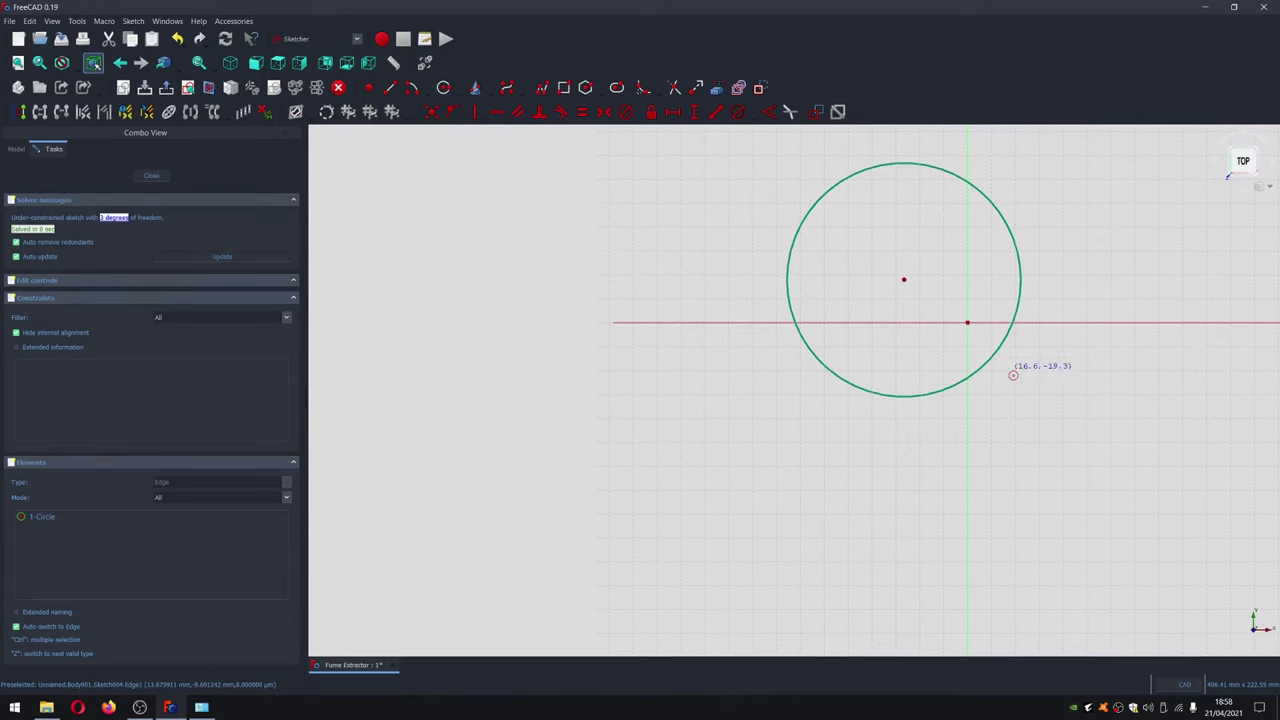
{"action": "right_click", "coordinate": [1013, 375]}
Constrain the circle's diameter to 51 mm
{"action": "left_click", "coordinate": [1000, 214]}
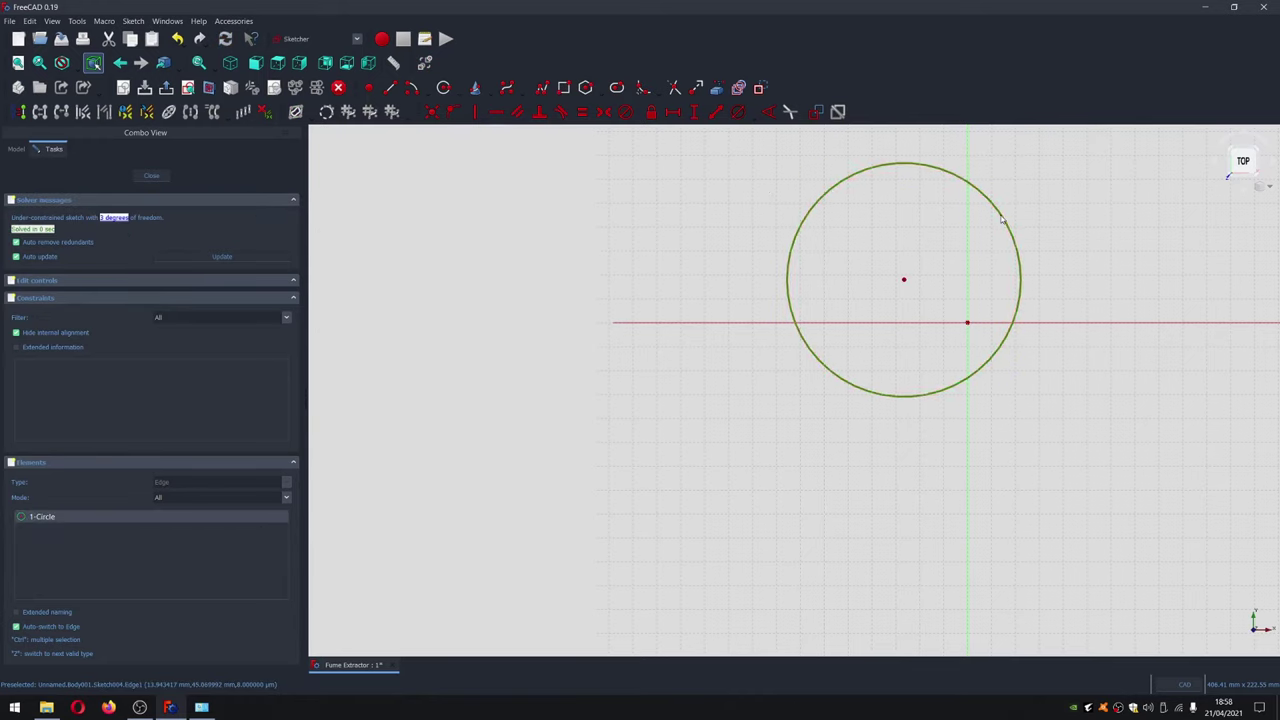
{"action": "left_click", "coordinate": [738, 112]}
{"action": "type", "text": "51"}
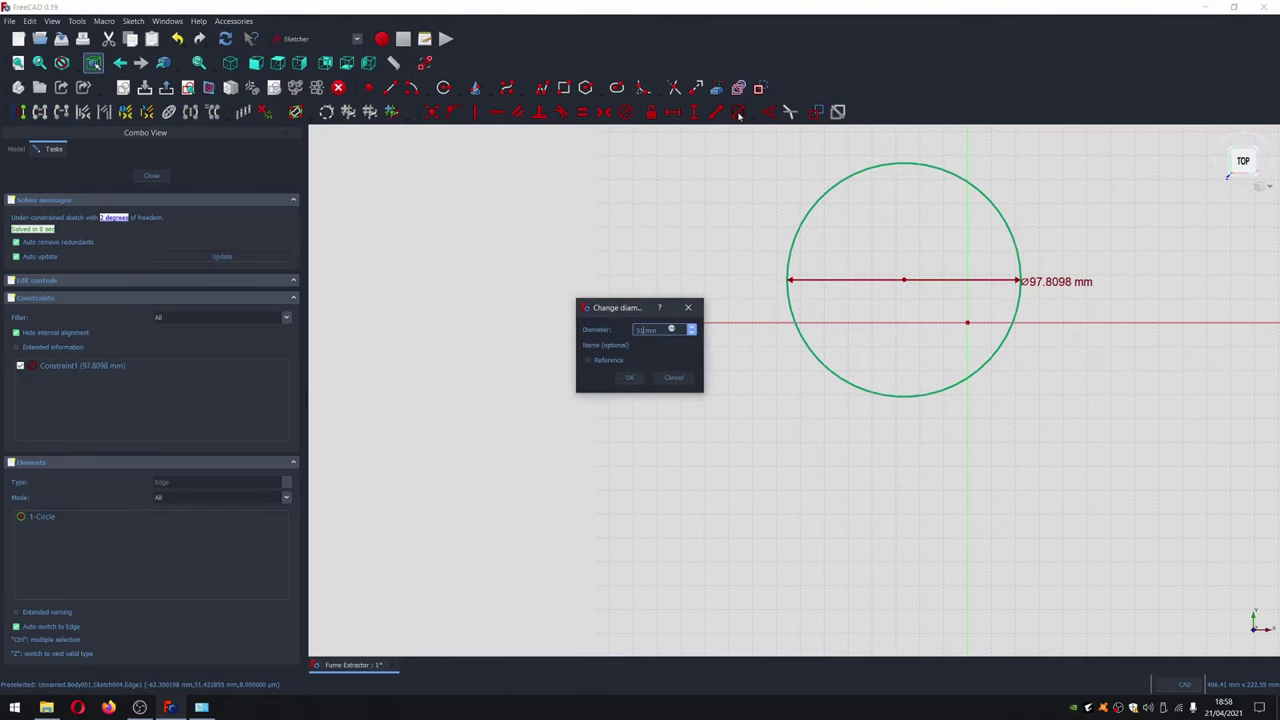
{"action": "key", "text": "Return"}
Make the circle's centre coincident with the origin and close the sketch
{"action": "scroll", "coordinate": [1007, 287], "scroll_direction": "up", "scroll_amount": 4}
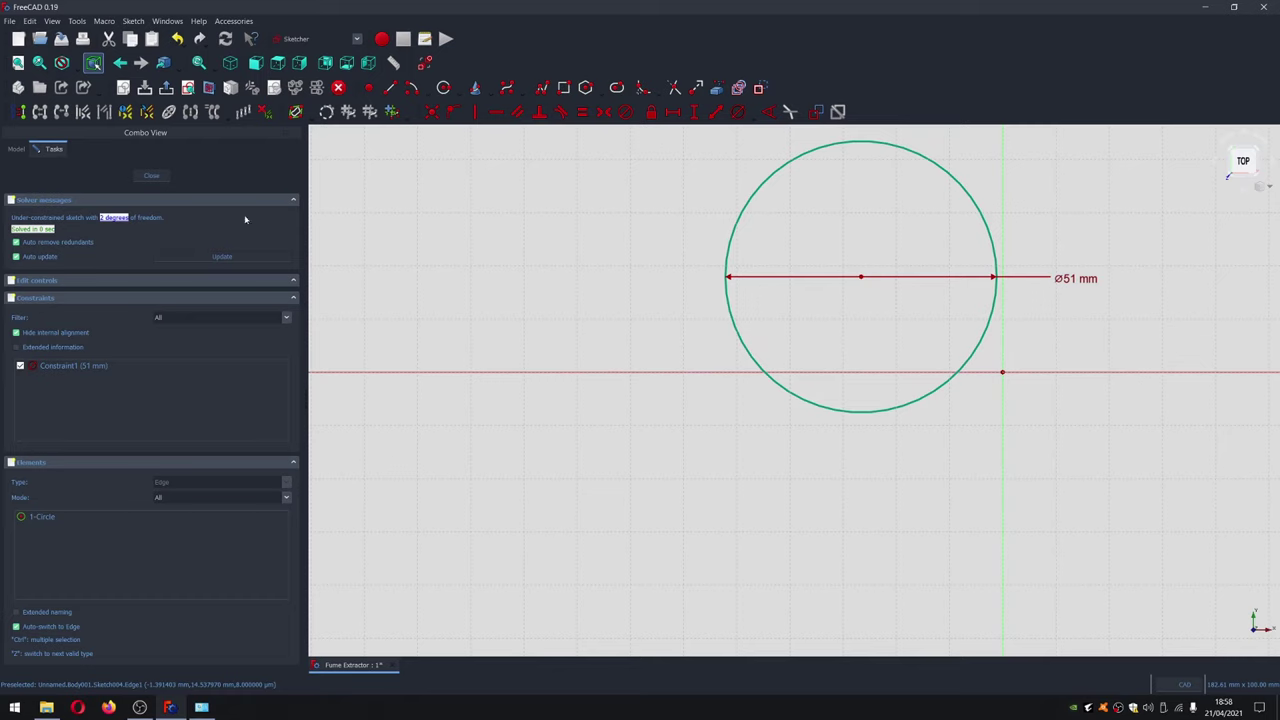
{"action": "left_click", "coordinate": [1002, 372]}
{"action": "left_click", "coordinate": [862, 281]}
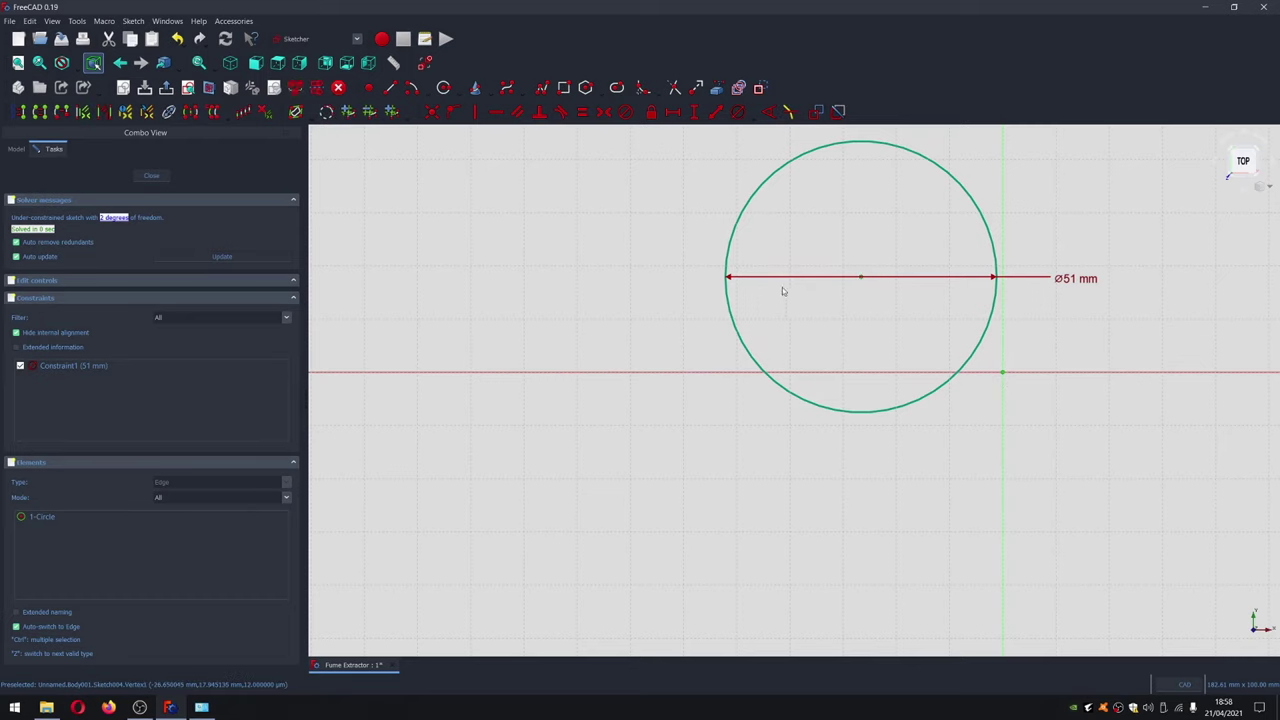
{"action": "left_click", "coordinate": [432, 113]}
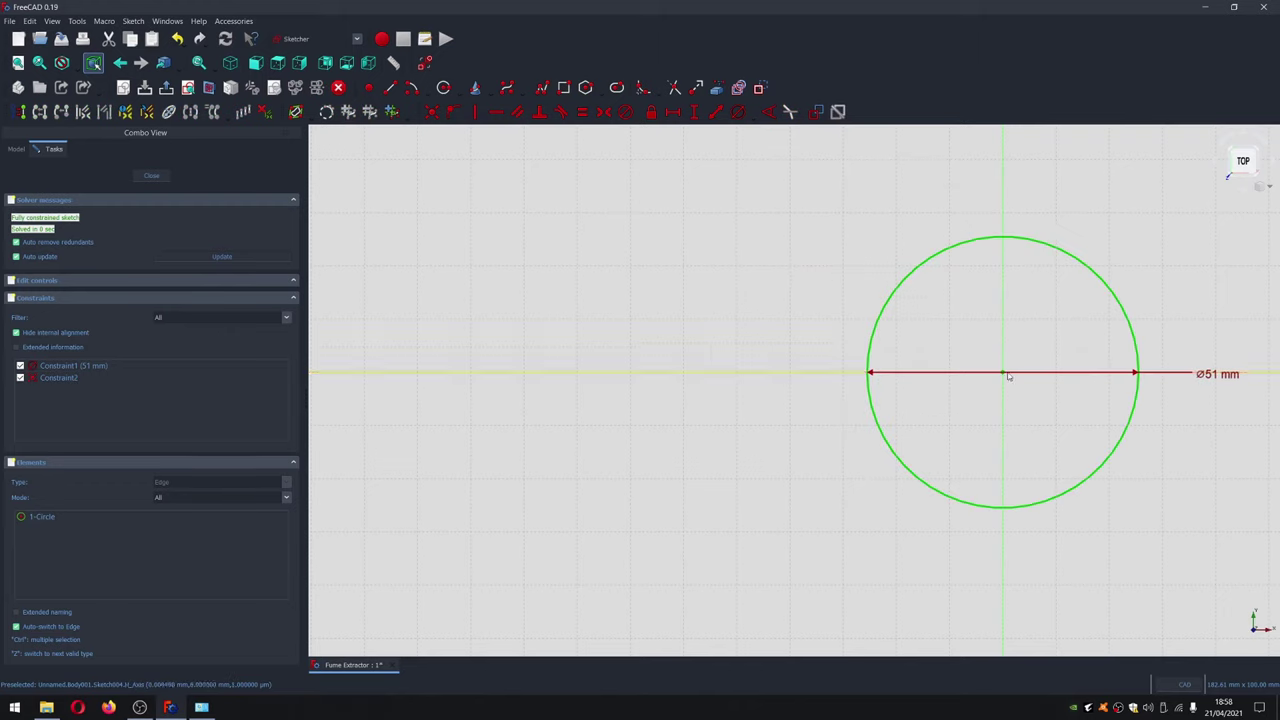
{"action": "left_click", "coordinate": [150, 176]}
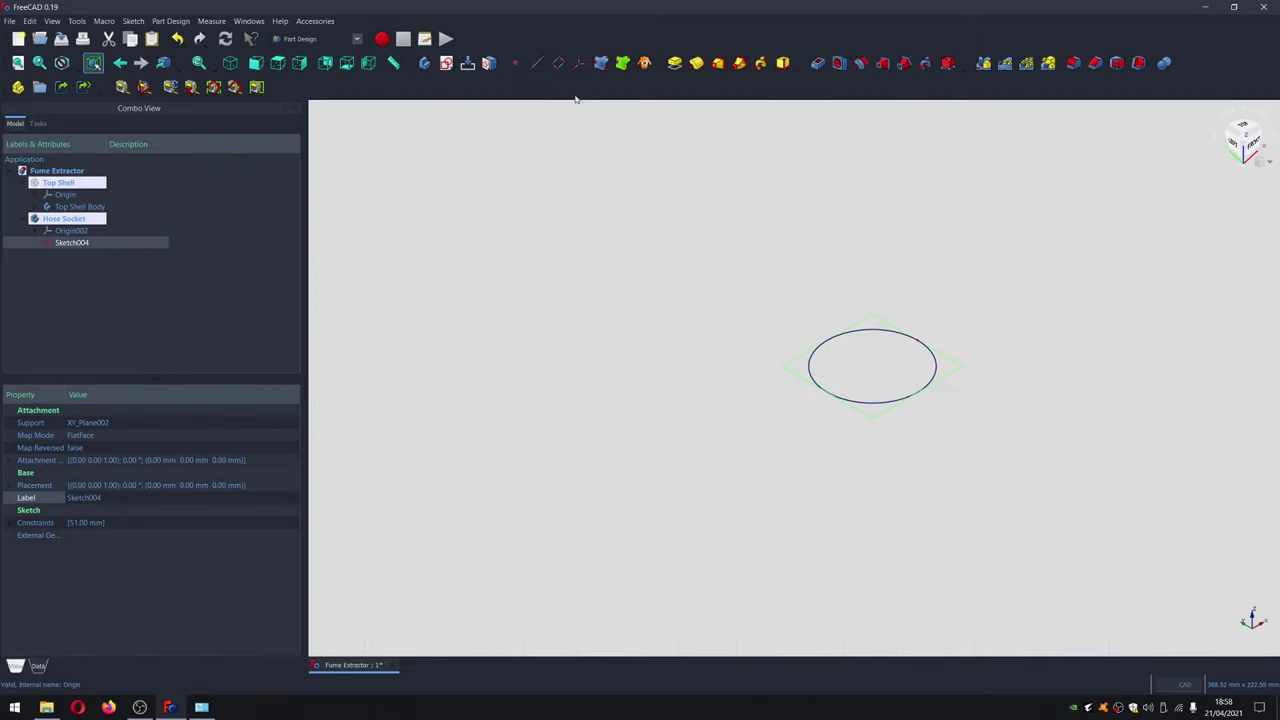
Pad the 51 mm circle sketch to a length of 4 mm
{"action": "left_click", "coordinate": [675, 64]}
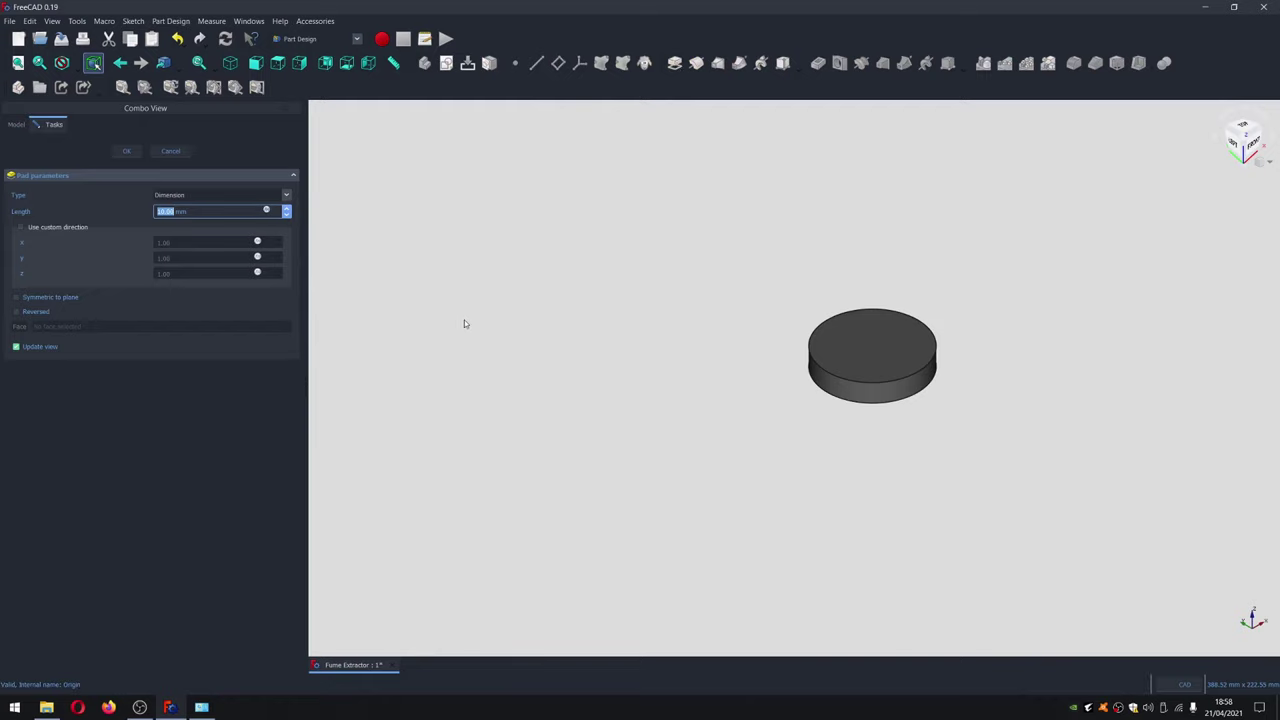
{"action": "key", "text": "Return"}
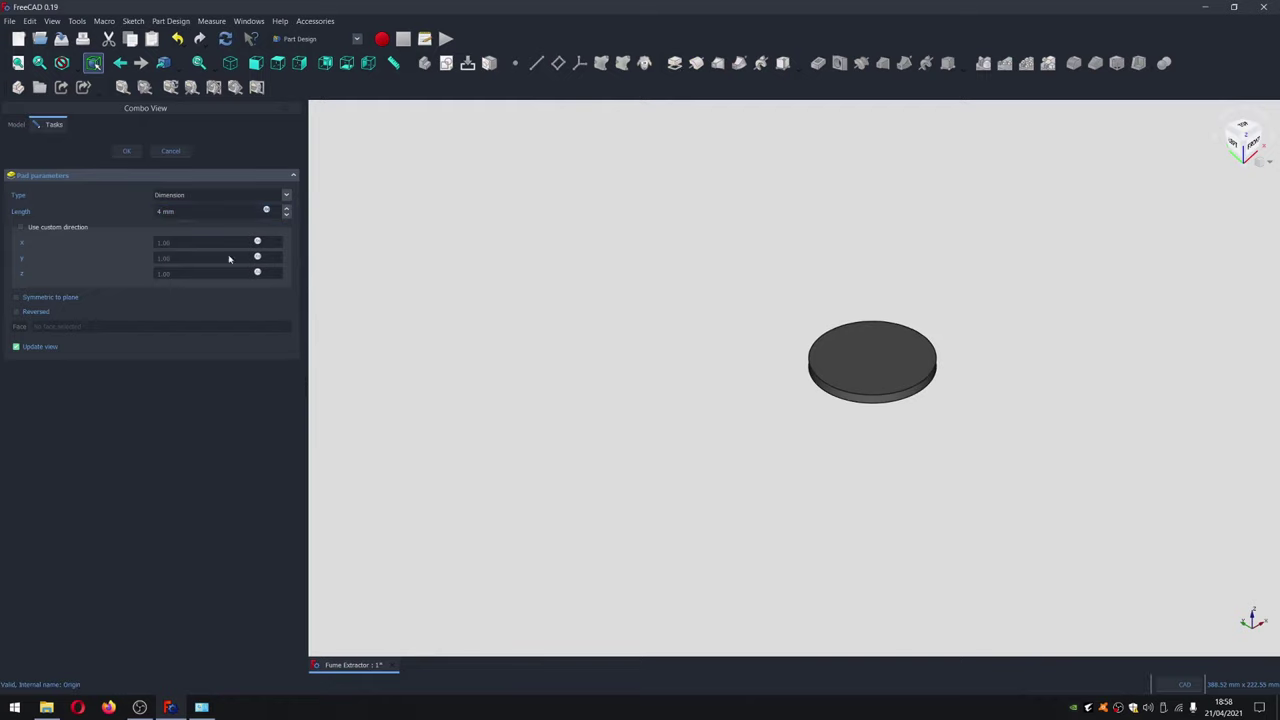
{"action": "left_click", "coordinate": [127, 152]}
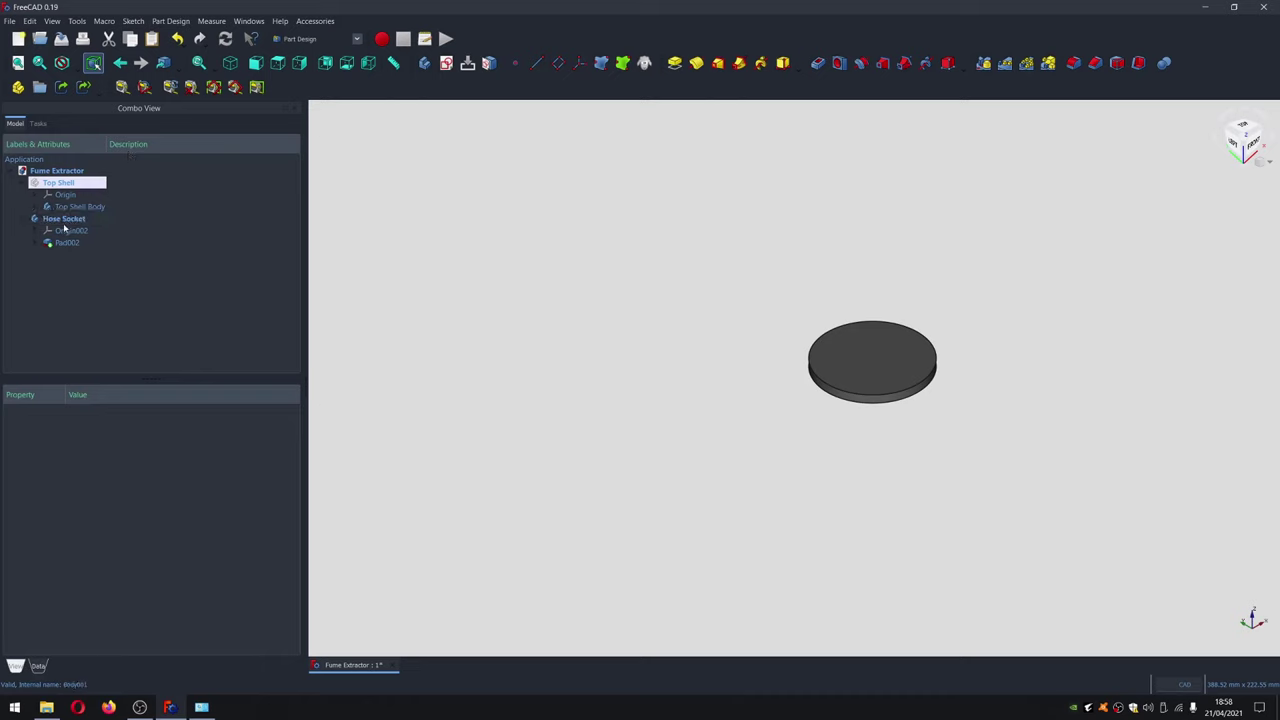
Start a sketch on the disc's top face and draw a circle about 35 mm in diameter, off the origin
{"action": "left_click", "coordinate": [891, 346]}
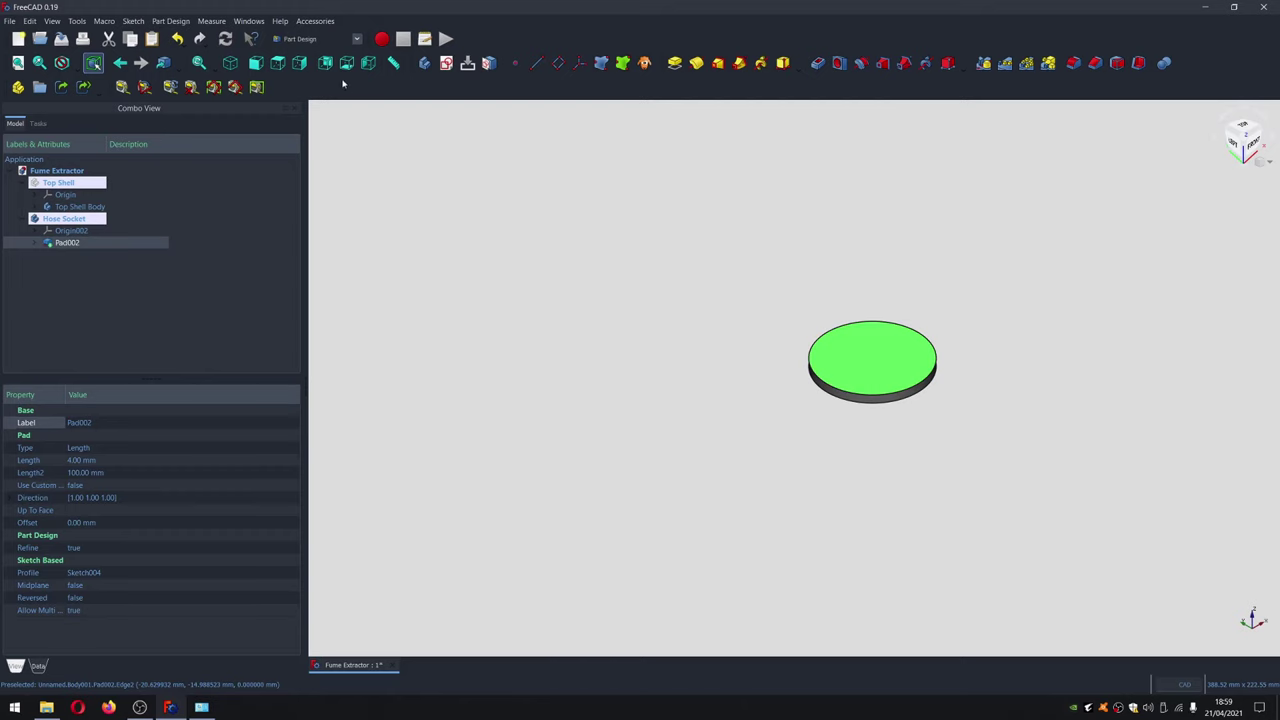
{"action": "left_click", "coordinate": [446, 63]}
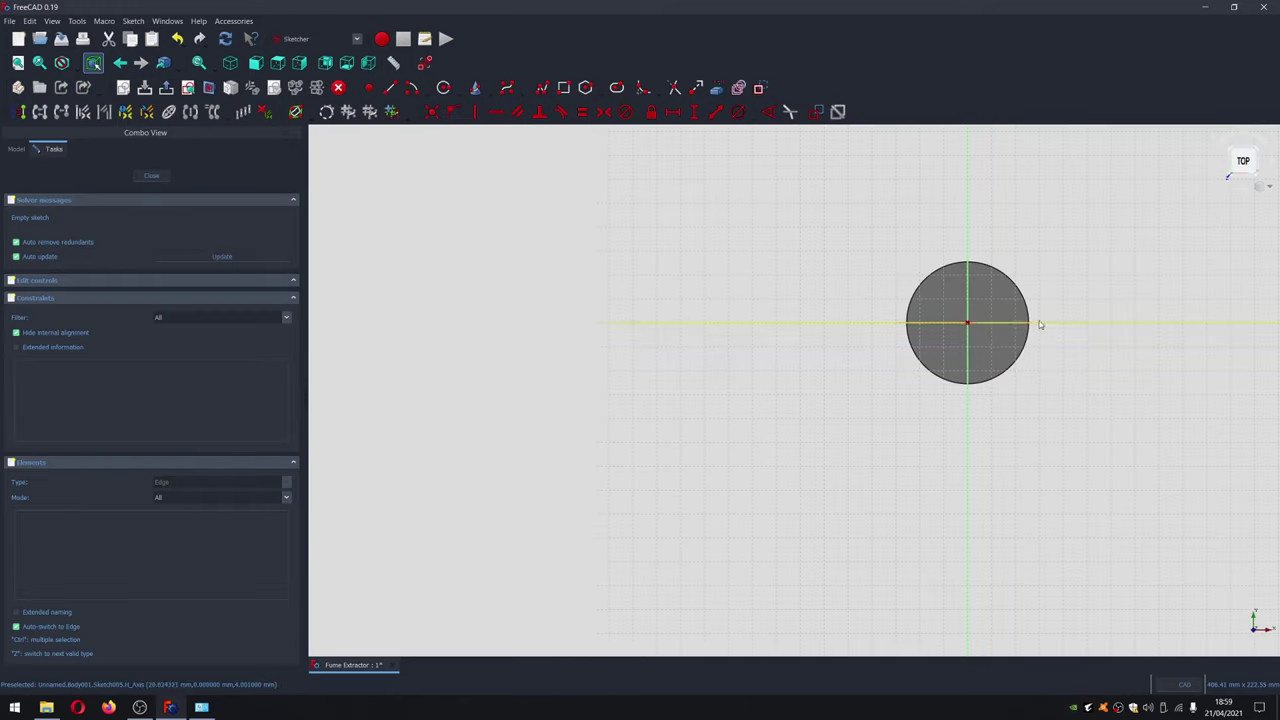
{"action": "scroll", "coordinate": [1020, 314], "scroll_direction": "up", "scroll_amount": 5}
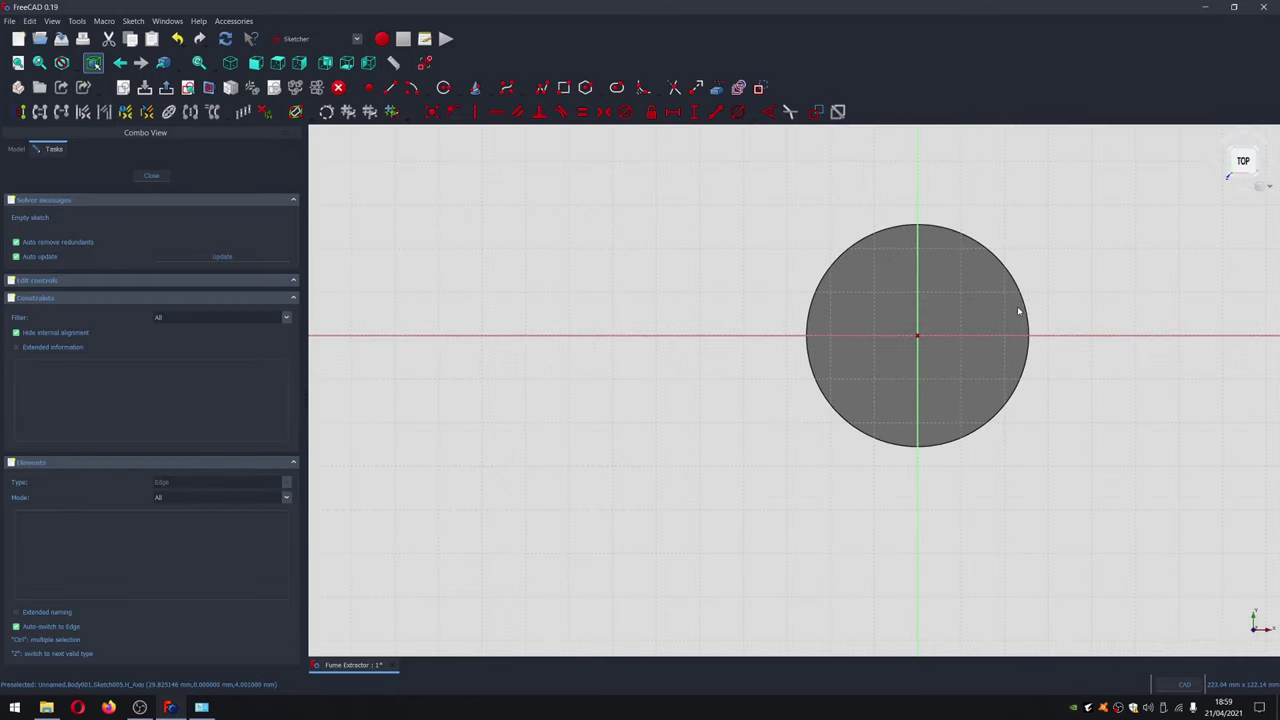
{"action": "left_click", "coordinate": [443, 88]}
{"action": "left_click", "coordinate": [801, 289]}
{"action": "left_click", "coordinate": [895, 292]}
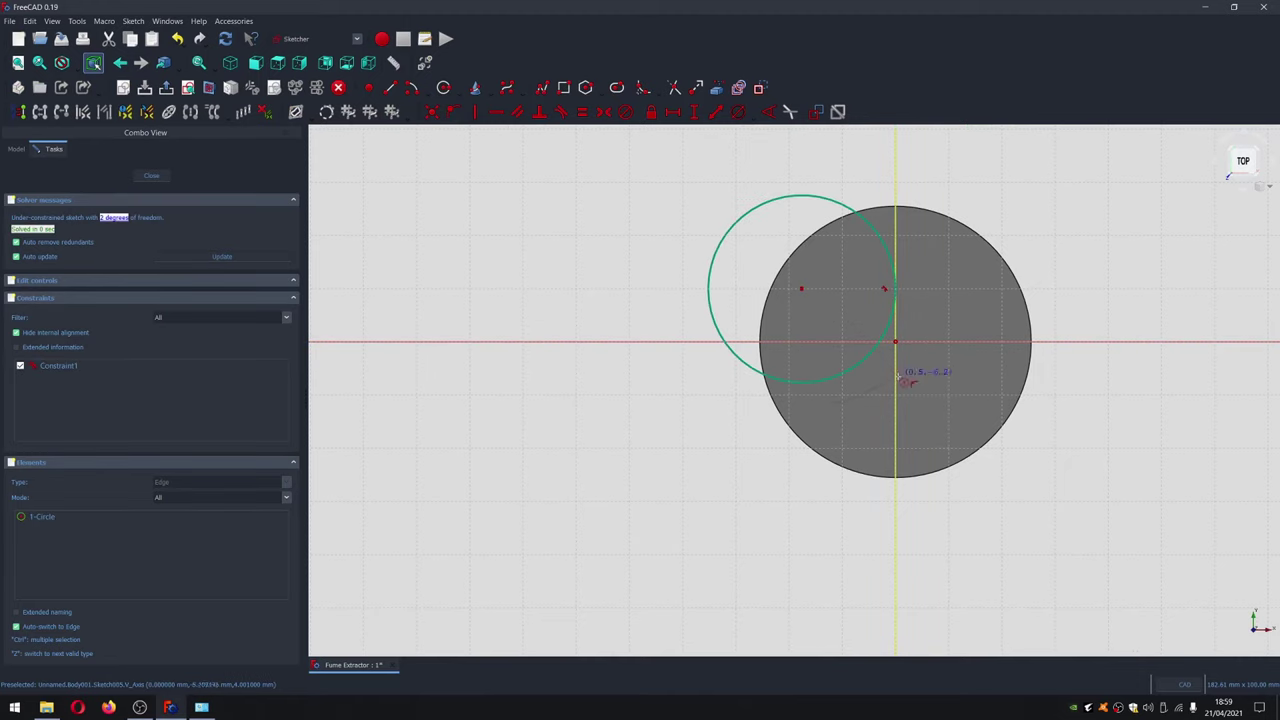
Delete the automatic constraint tying the circle to the vertical axis and constrain its diameter to 51 mm
{"action": "left_click", "coordinate": [871, 326]}
{"action": "key", "text": "Delete"}
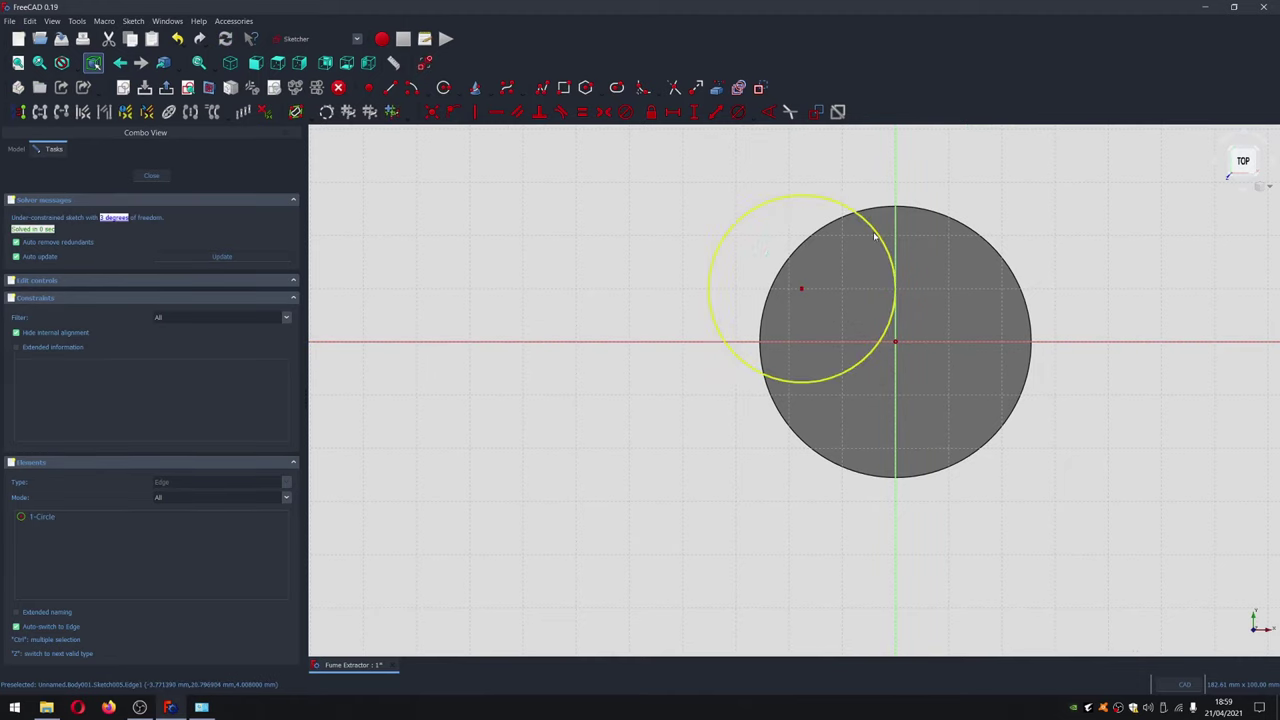
{"action": "left_click", "coordinate": [740, 111]}
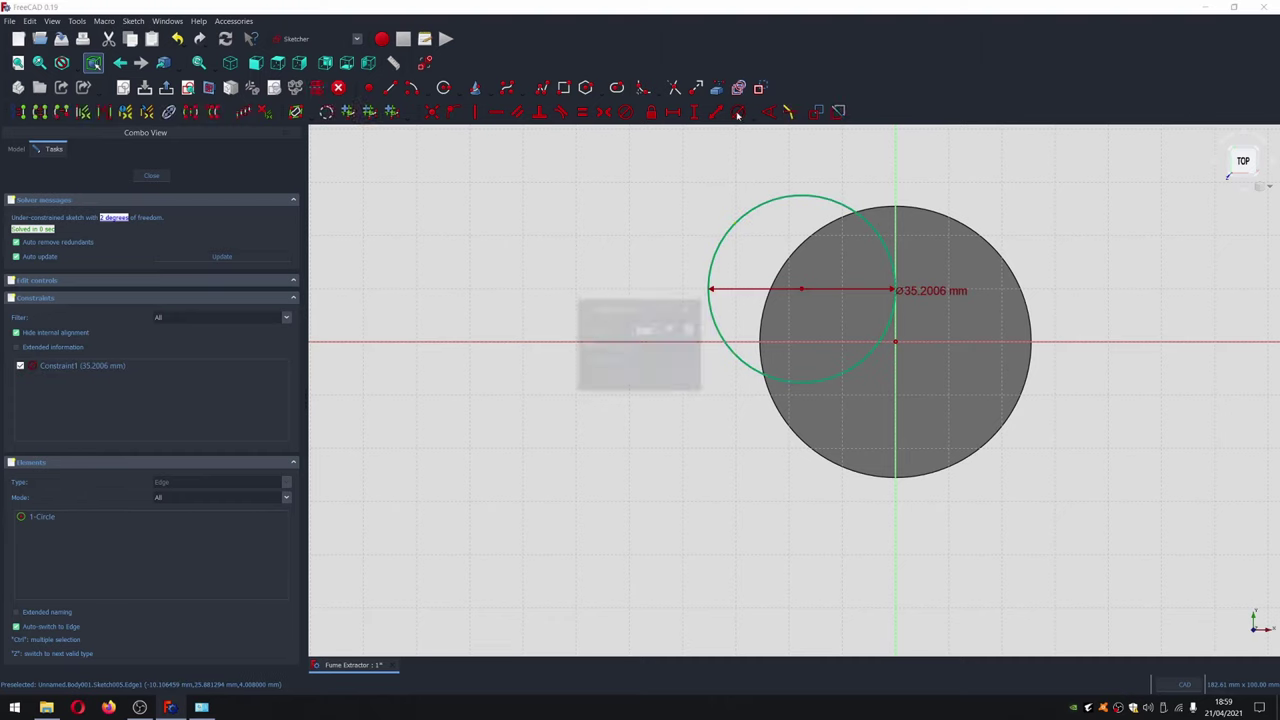
{"action": "type", "text": "51"}
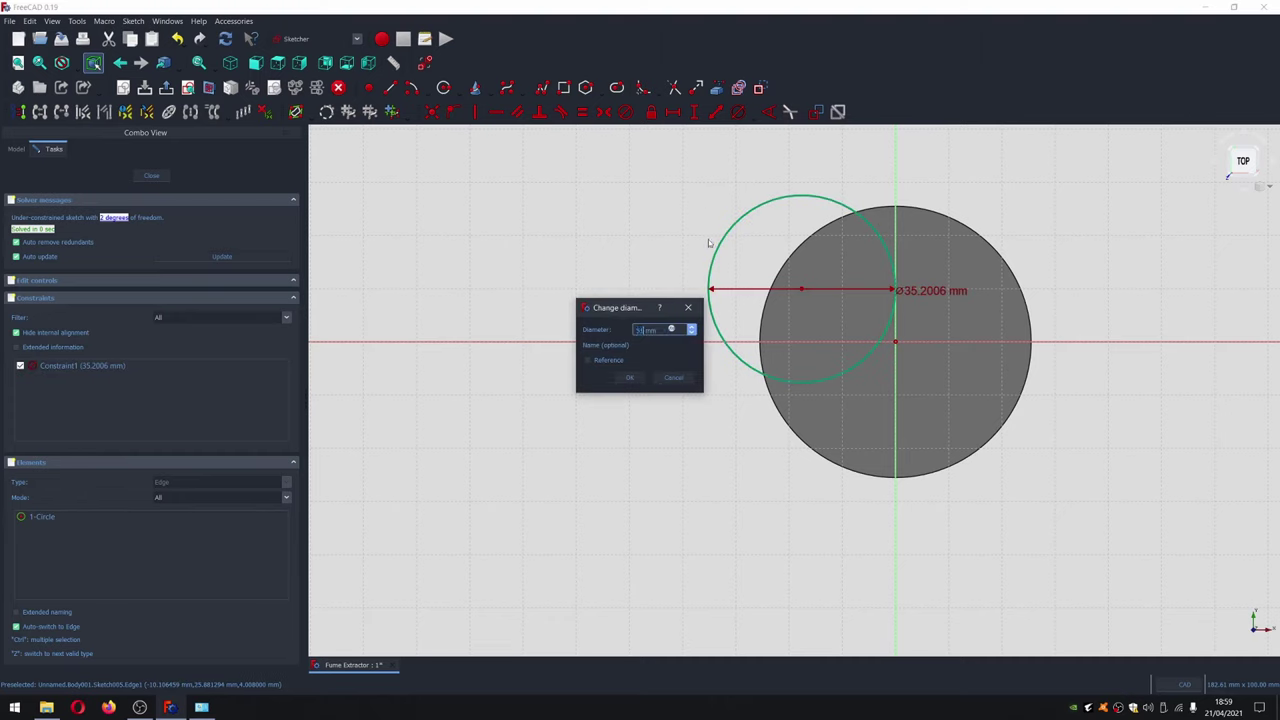
{"action": "left_click", "coordinate": [630, 378]}
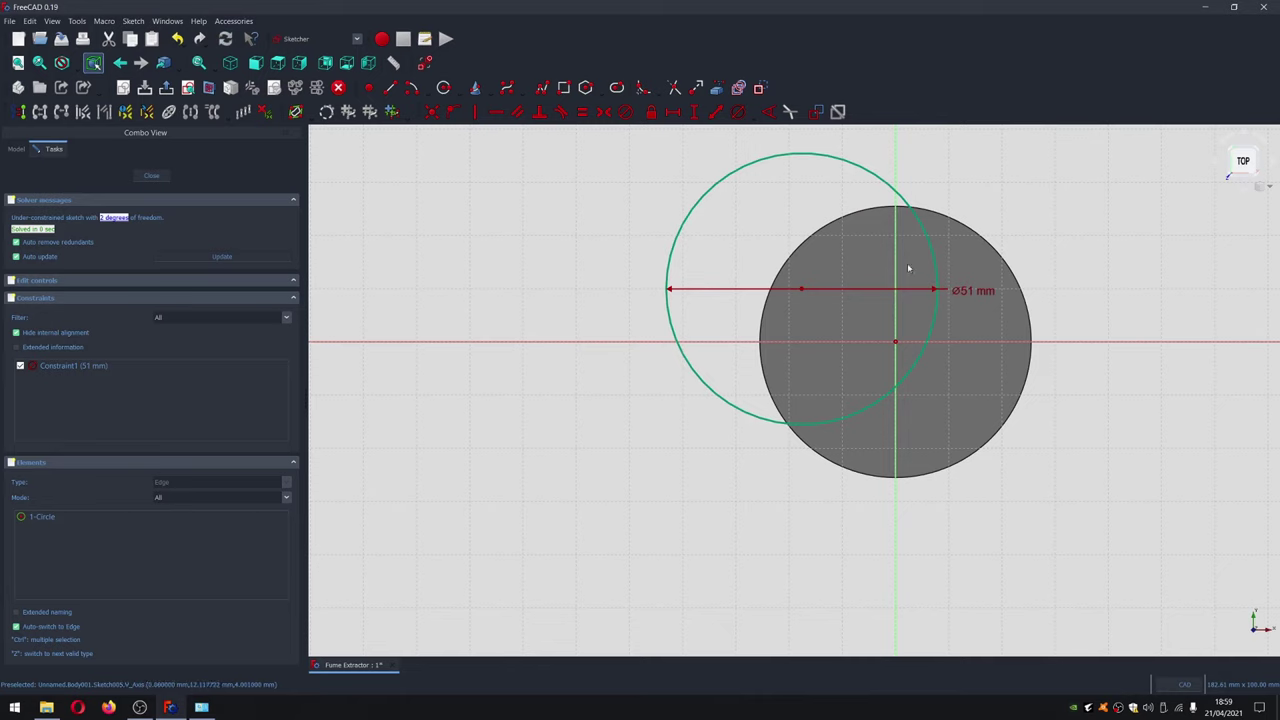
Make the 51 mm circle's centre coincident with the origin and close the sketch
{"action": "left_click_drag", "start_coordinate": [911, 258], "coordinate": [768, 360]}
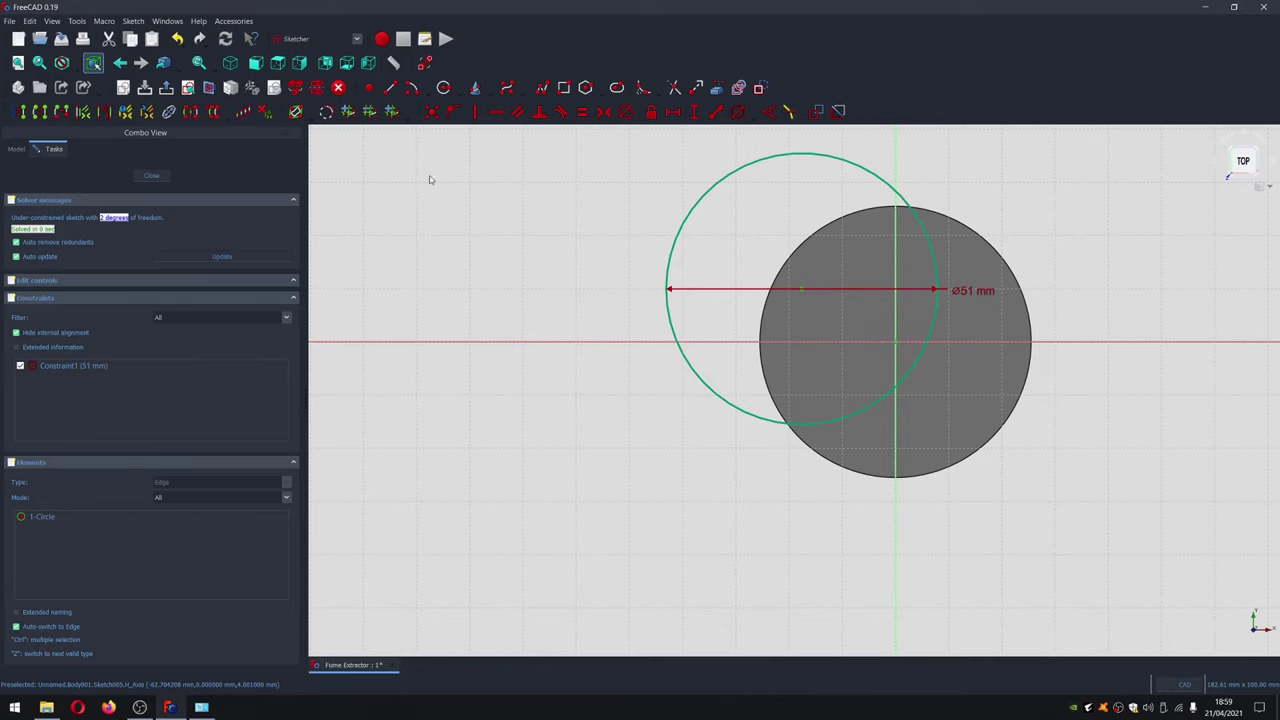
{"action": "left_click", "coordinate": [430, 113]}
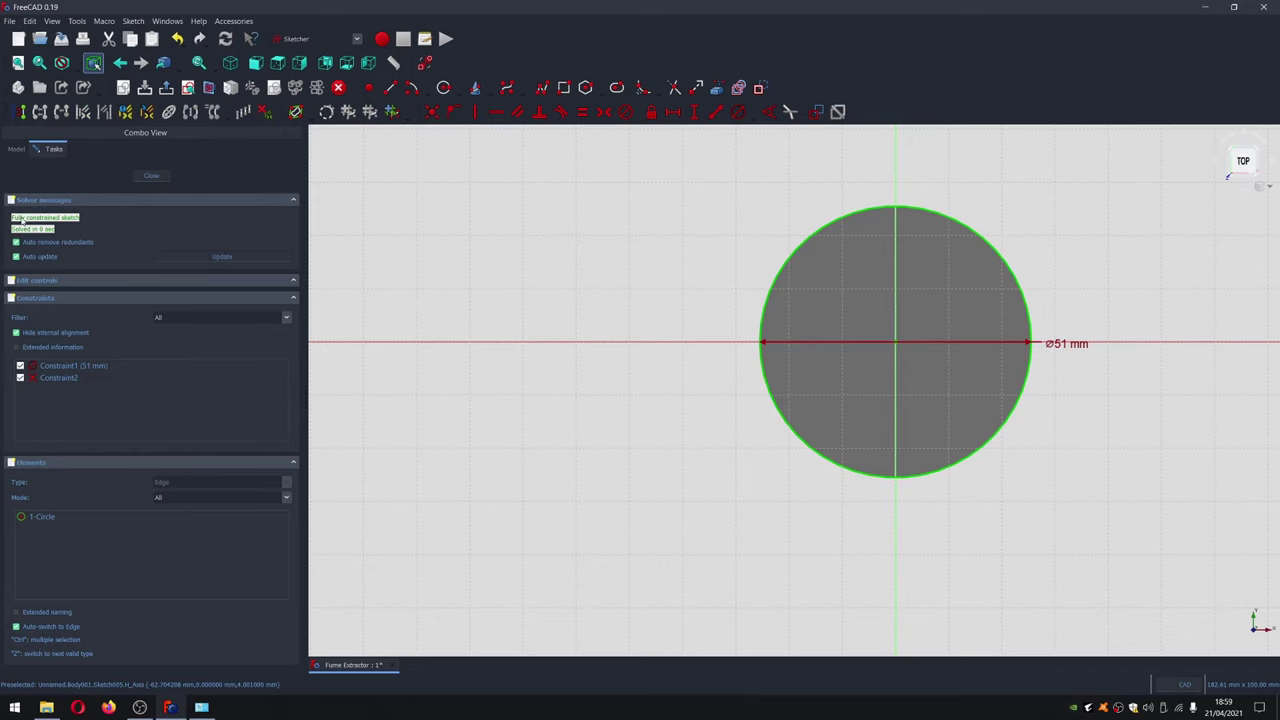
{"action": "left_click", "coordinate": [152, 177]}
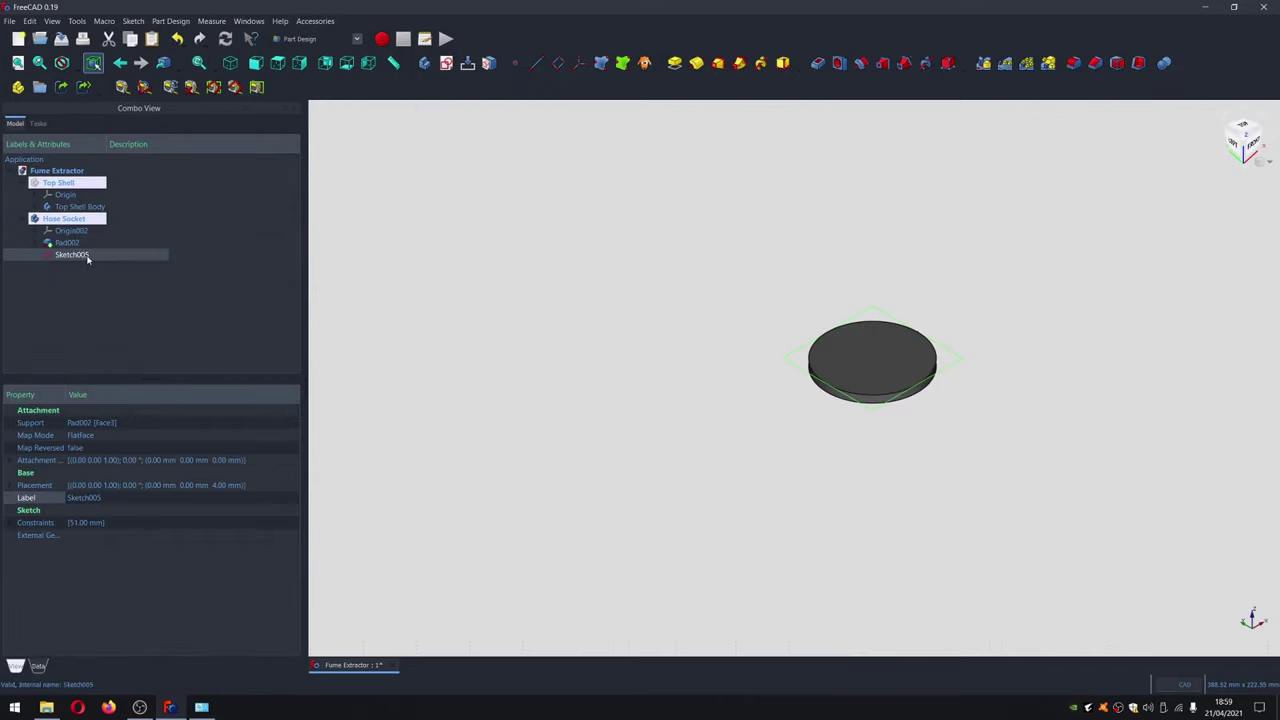
Pad the new 51 mm circle sketch to a length of 45 mm
{"action": "left_click", "coordinate": [675, 63]}
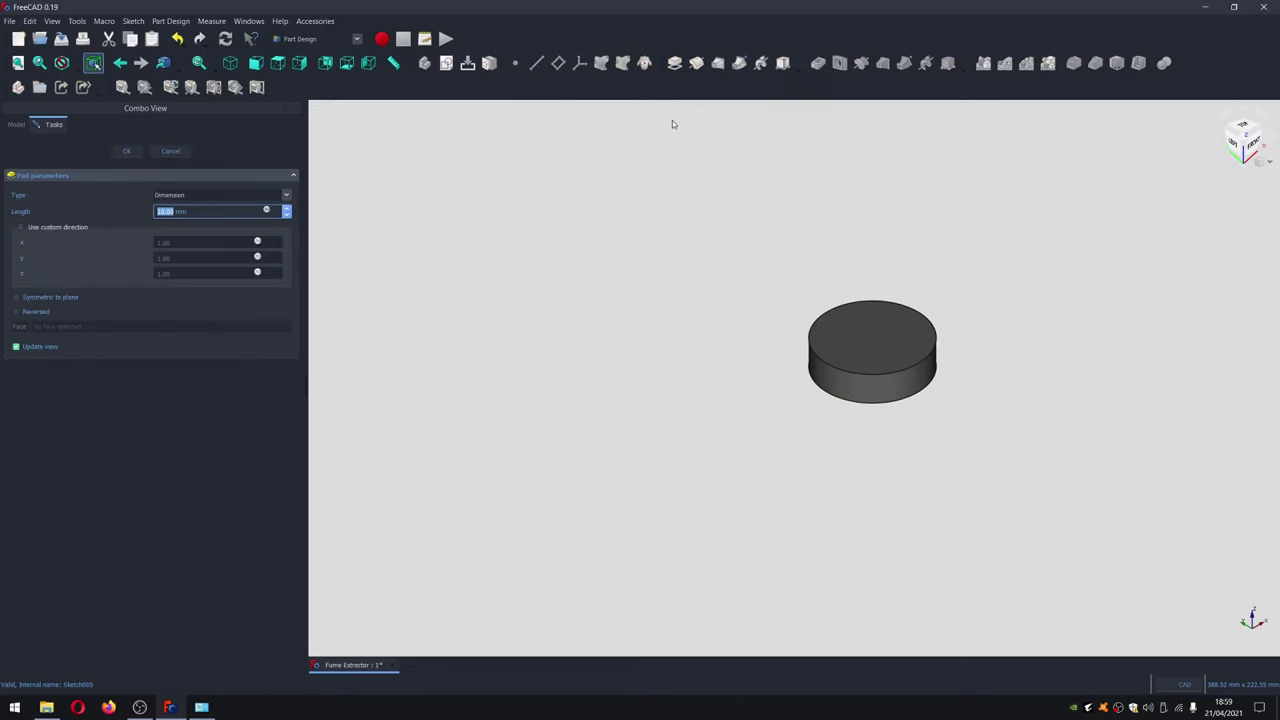
{"action": "type", "text": "45"}
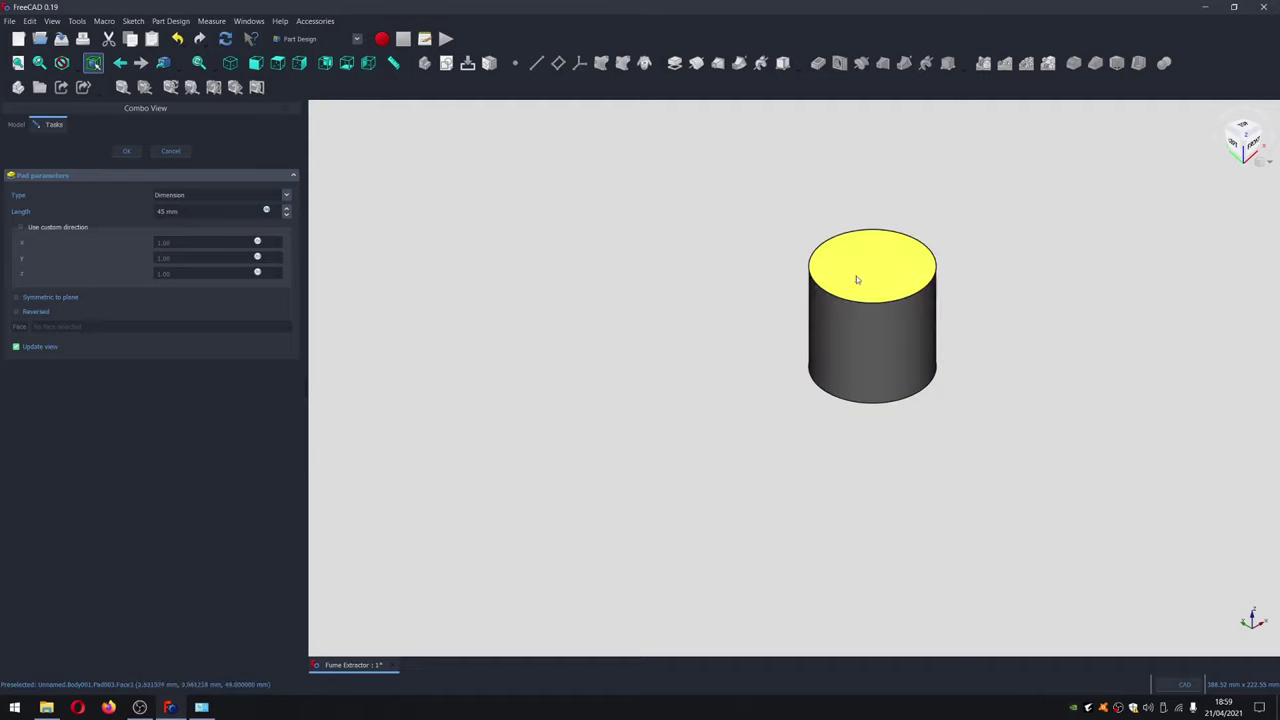
{"action": "left_click", "coordinate": [125, 152]}
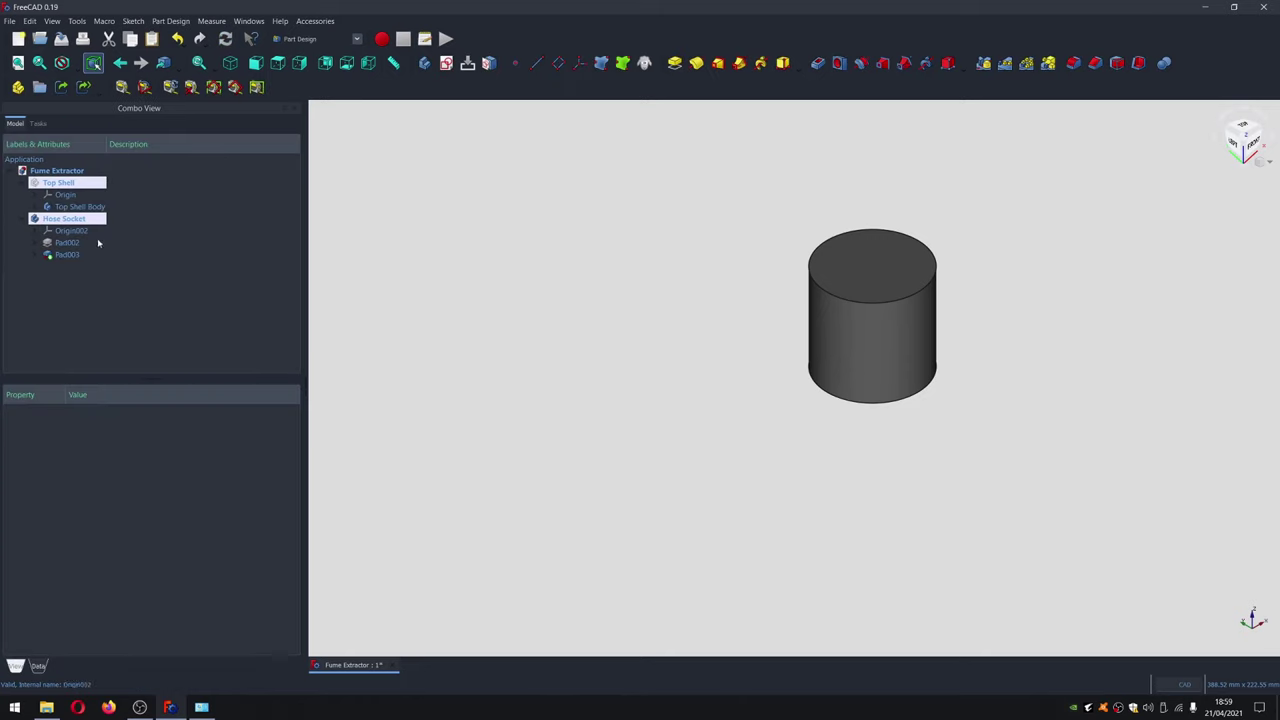
Start a sketch on the cylinder's top face and draw a circle about 34 mm in diameter, off the origin
{"action": "left_click", "coordinate": [67, 255]}
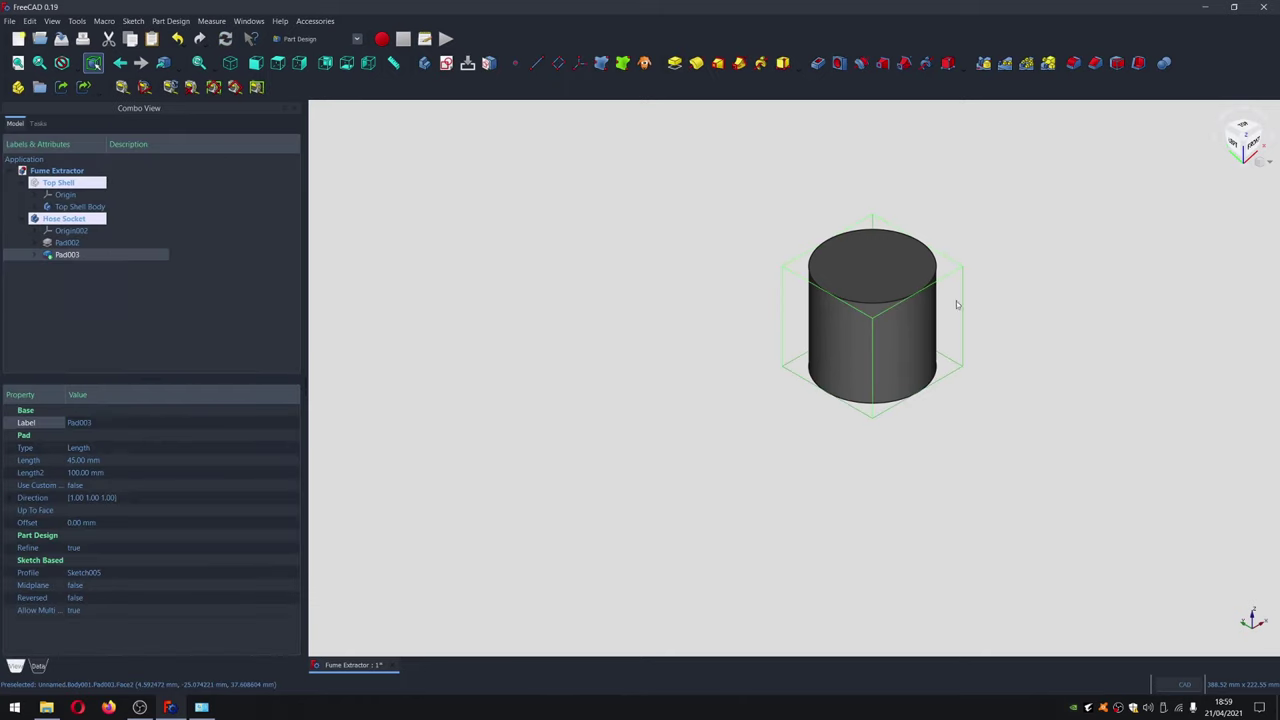
{"action": "left_click", "coordinate": [880, 270]}
{"action": "left_click", "coordinate": [870, 265]}
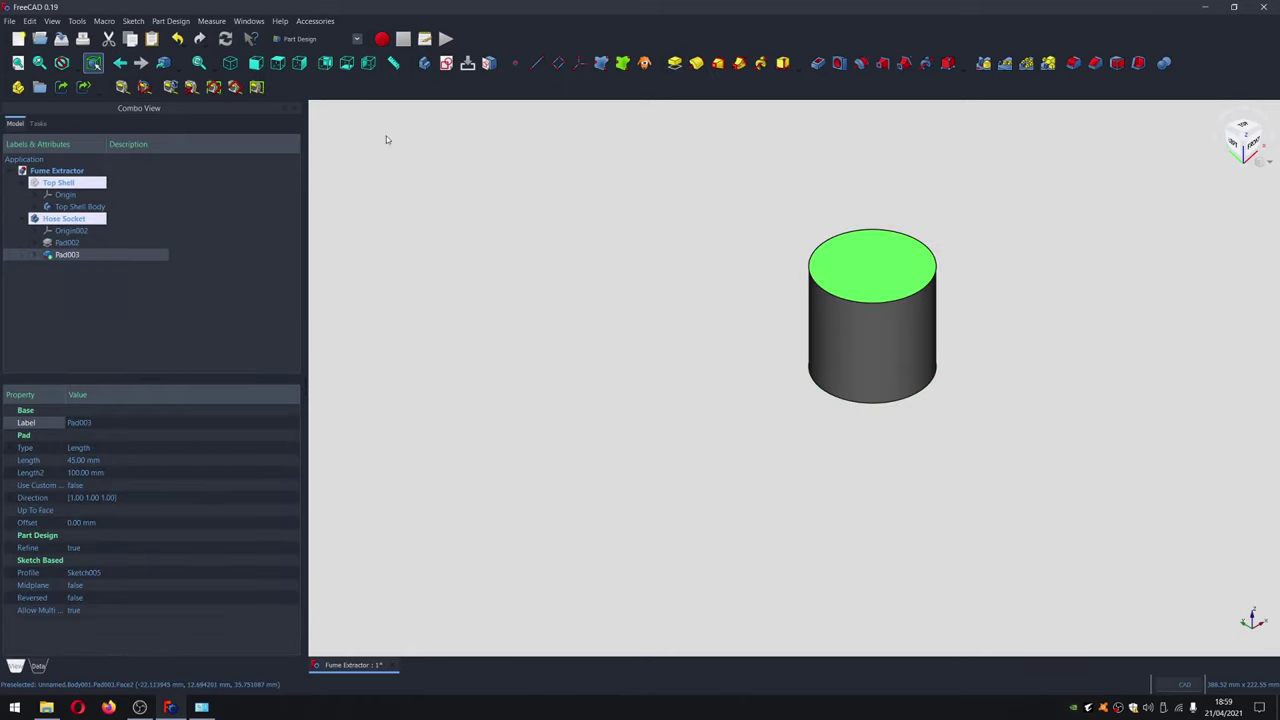
{"action": "left_click", "coordinate": [446, 64]}
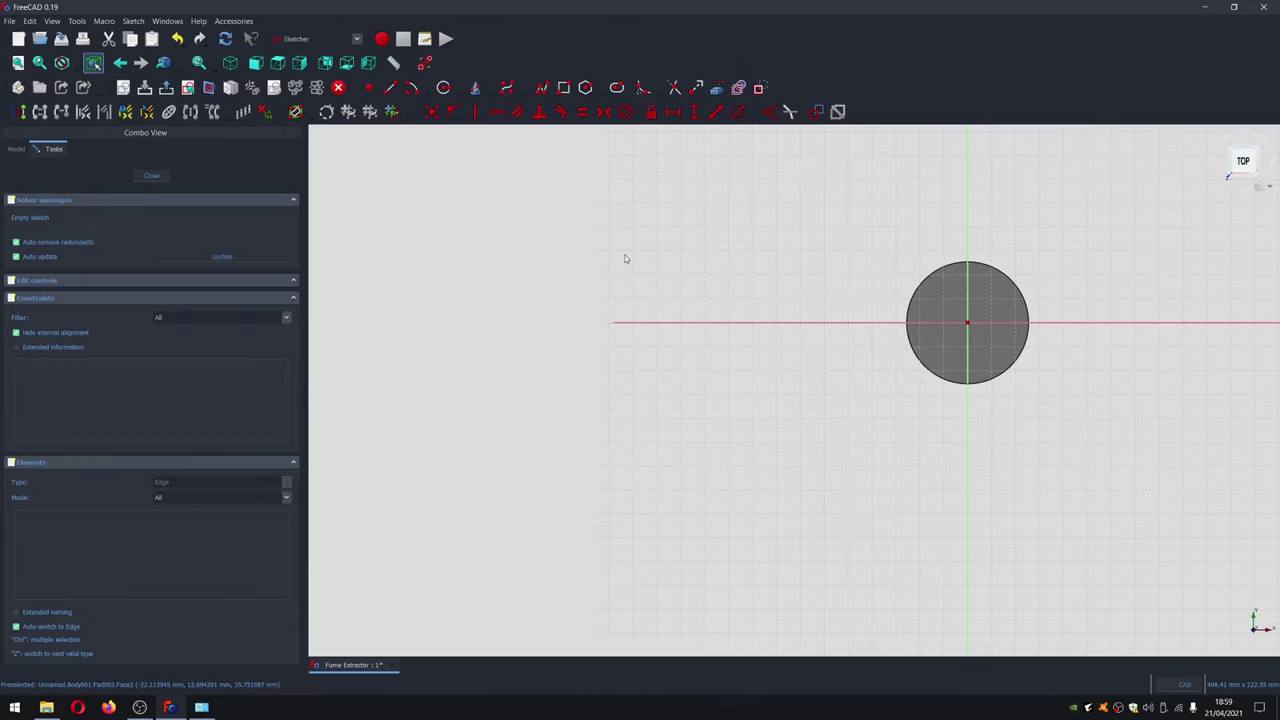
{"action": "left_click", "coordinate": [444, 88]}
{"action": "scroll", "coordinate": [988, 276], "scroll_direction": "up", "scroll_amount": 3}
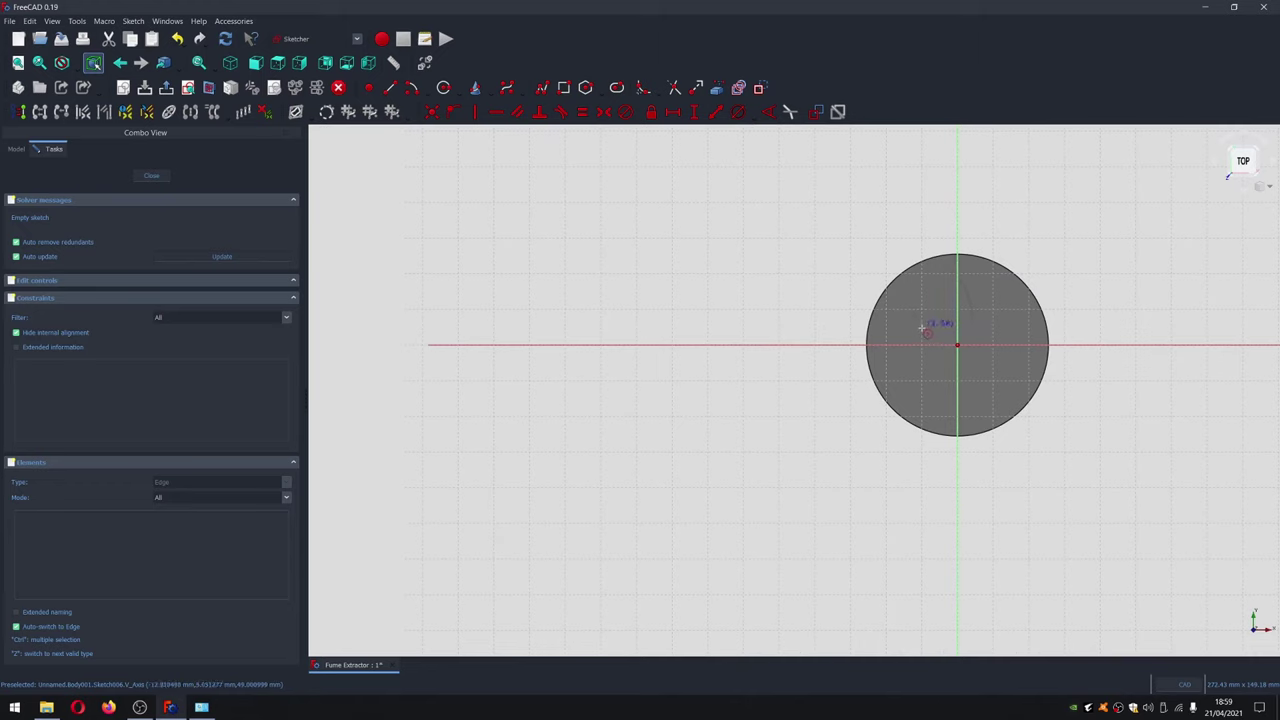
{"action": "left_click", "coordinate": [962, 366]}
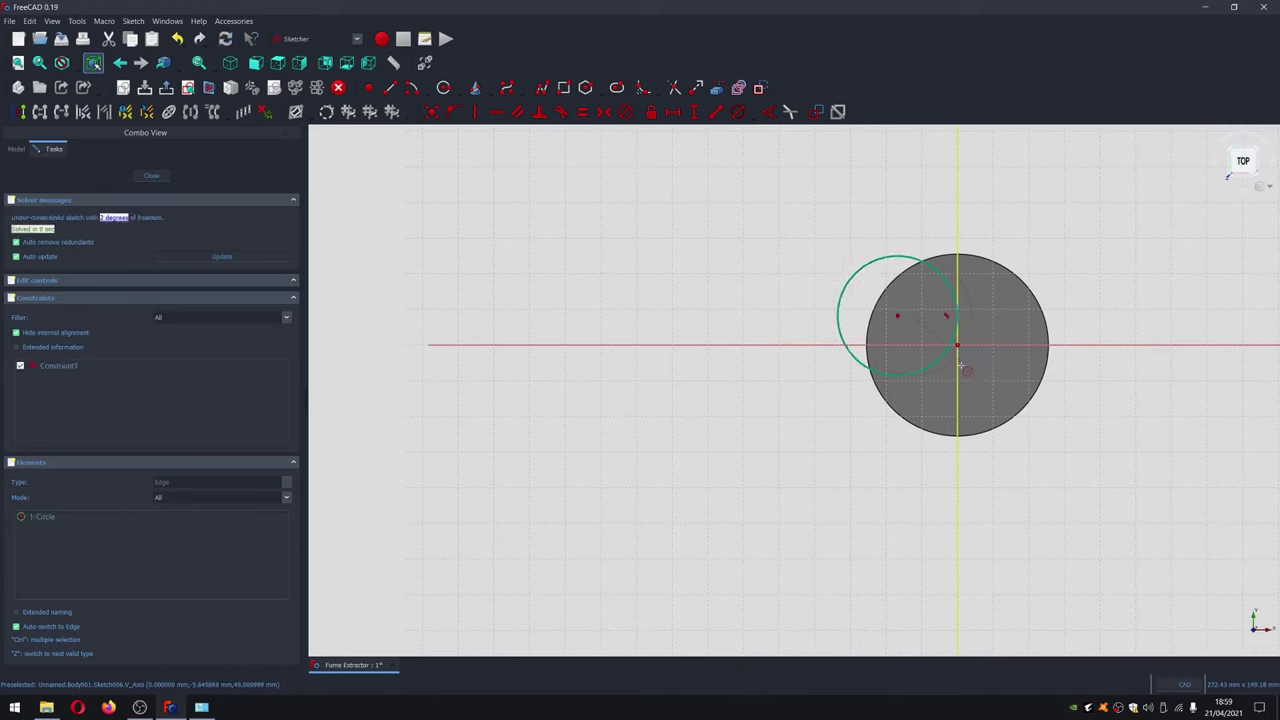
Remove the automatic constraint between the circle and the vertical axis and constrain the circle's diameter to 47 mm
{"action": "key", "text": "ctrl+z"}
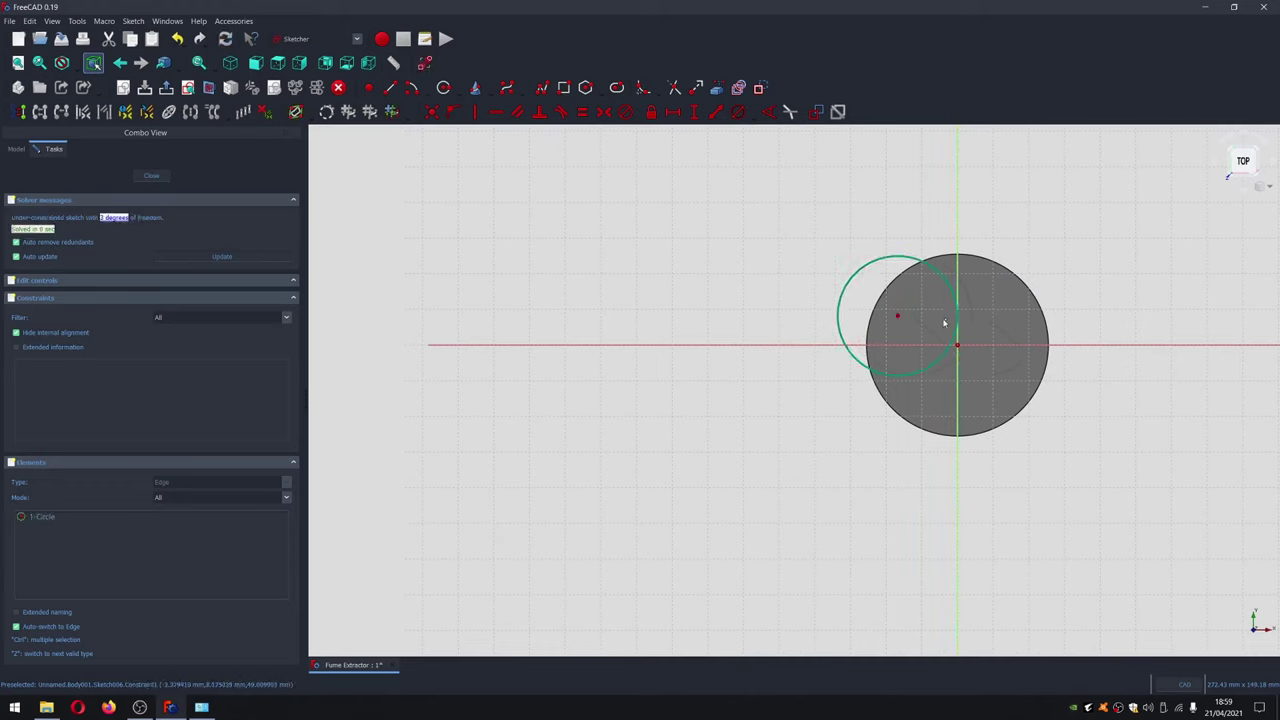
{"action": "left_click", "coordinate": [885, 265]}
{"action": "left_click", "coordinate": [737, 112]}
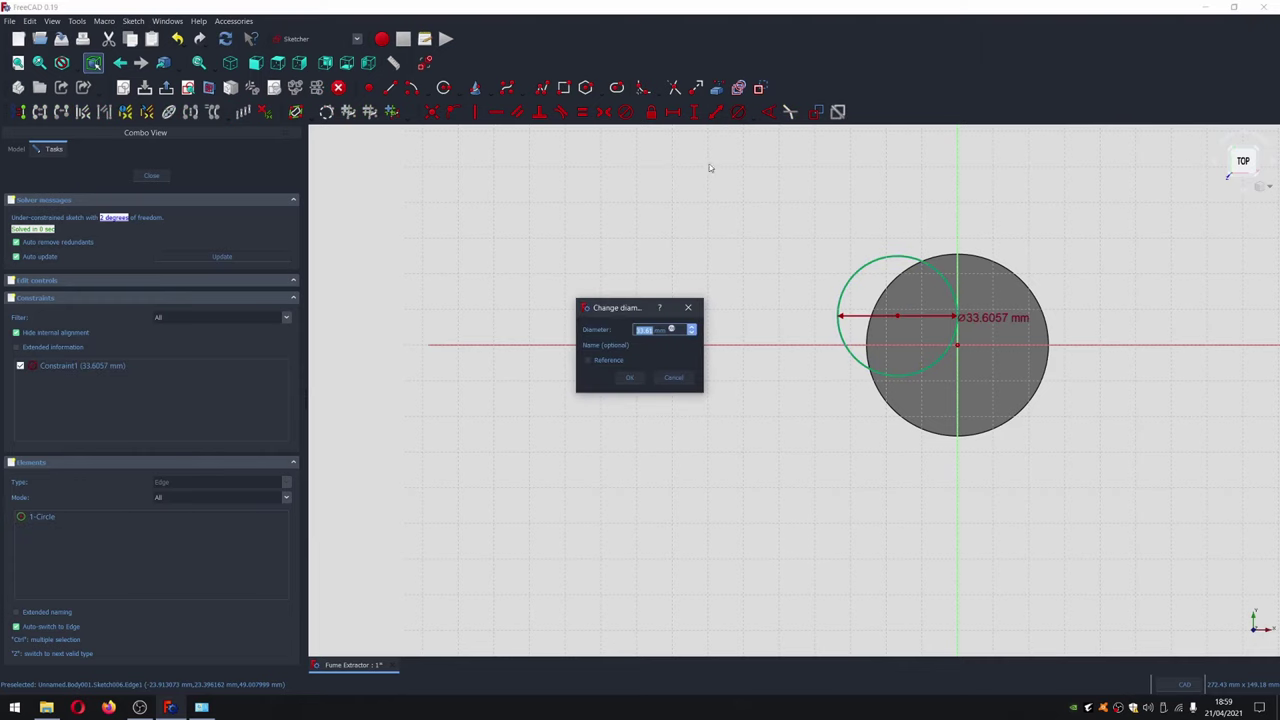
{"action": "type", "text": "40"}
{"action": "left_click", "coordinate": [632, 379]}
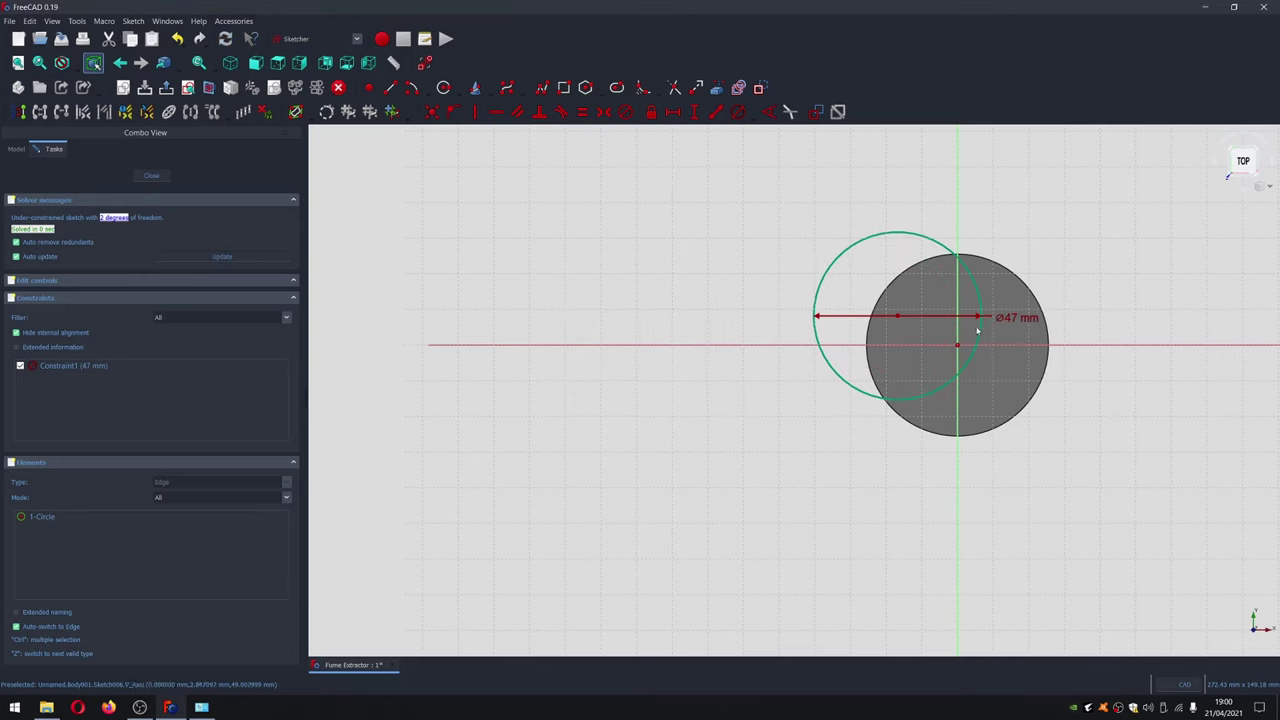
Make the 47 mm circle's centre coincident with the origin and close the sketch
{"action": "left_click_drag", "start_coordinate": [968, 298], "coordinate": [889, 357]}
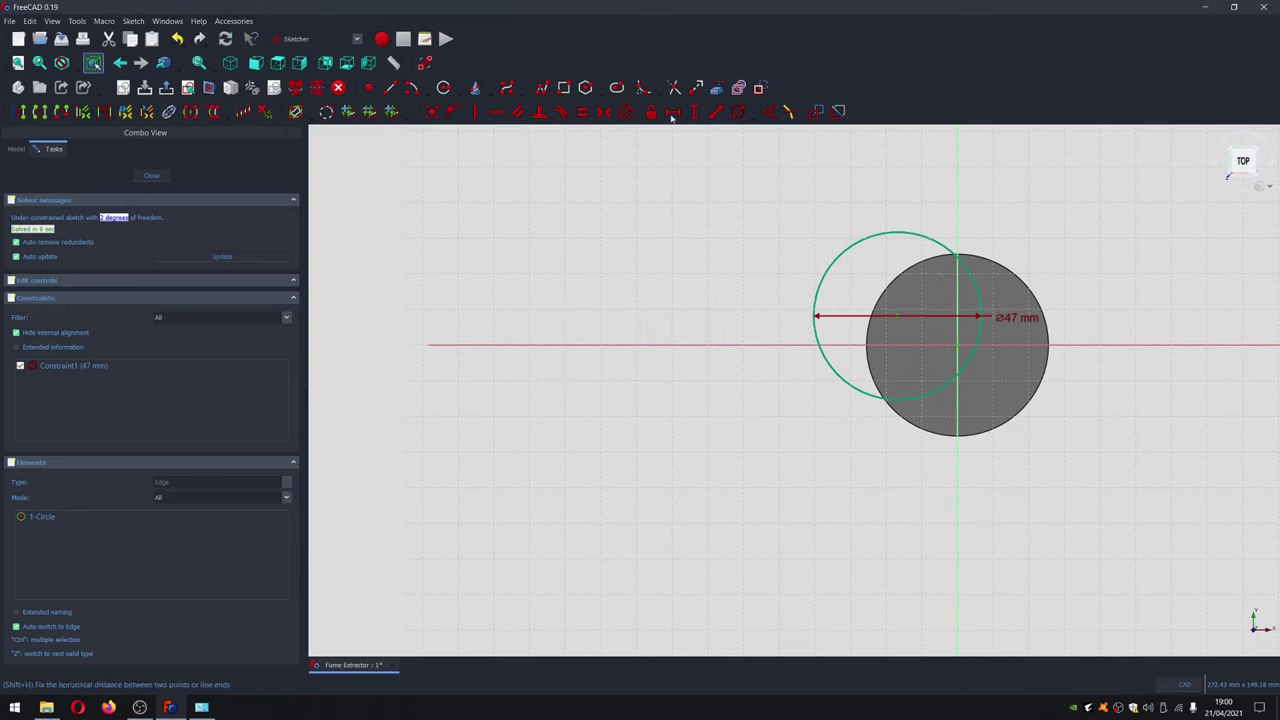
{"action": "left_click", "coordinate": [431, 111]}
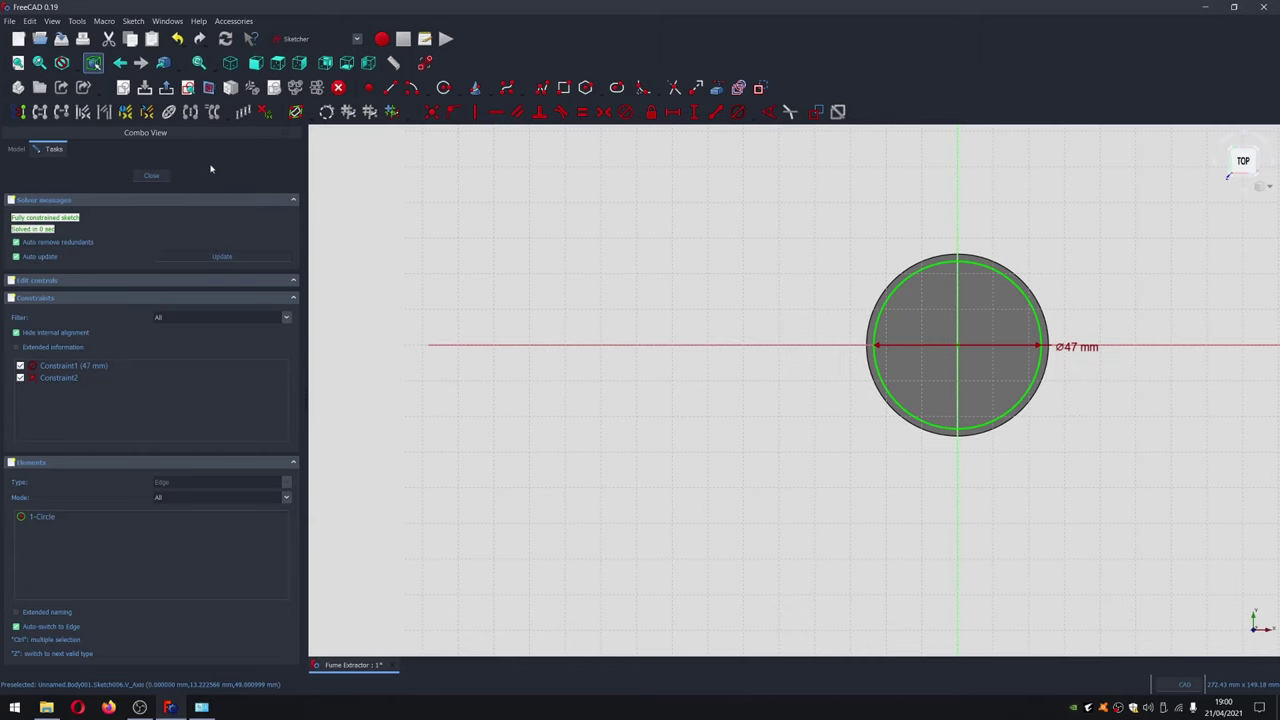
{"action": "left_click", "coordinate": [152, 175]}
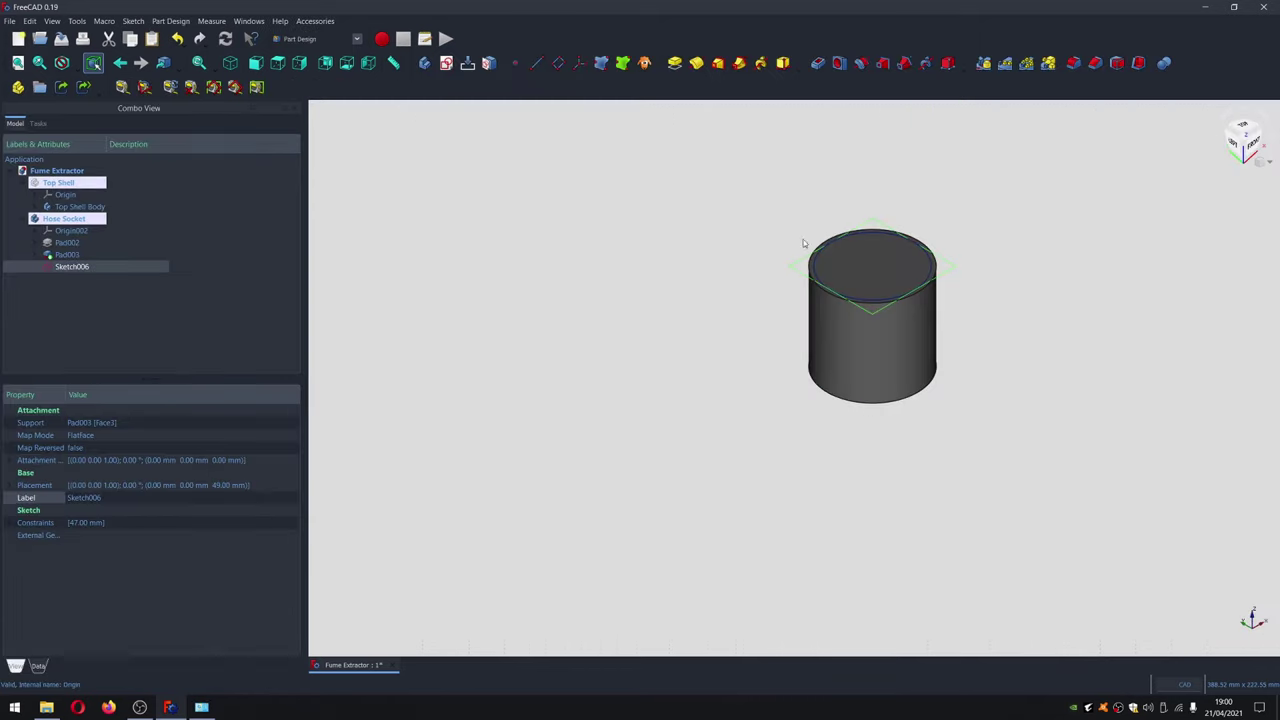
Pocket the 47 mm circle sketch 45 mm deep into the cylinder
{"action": "left_click", "coordinate": [815, 64]}
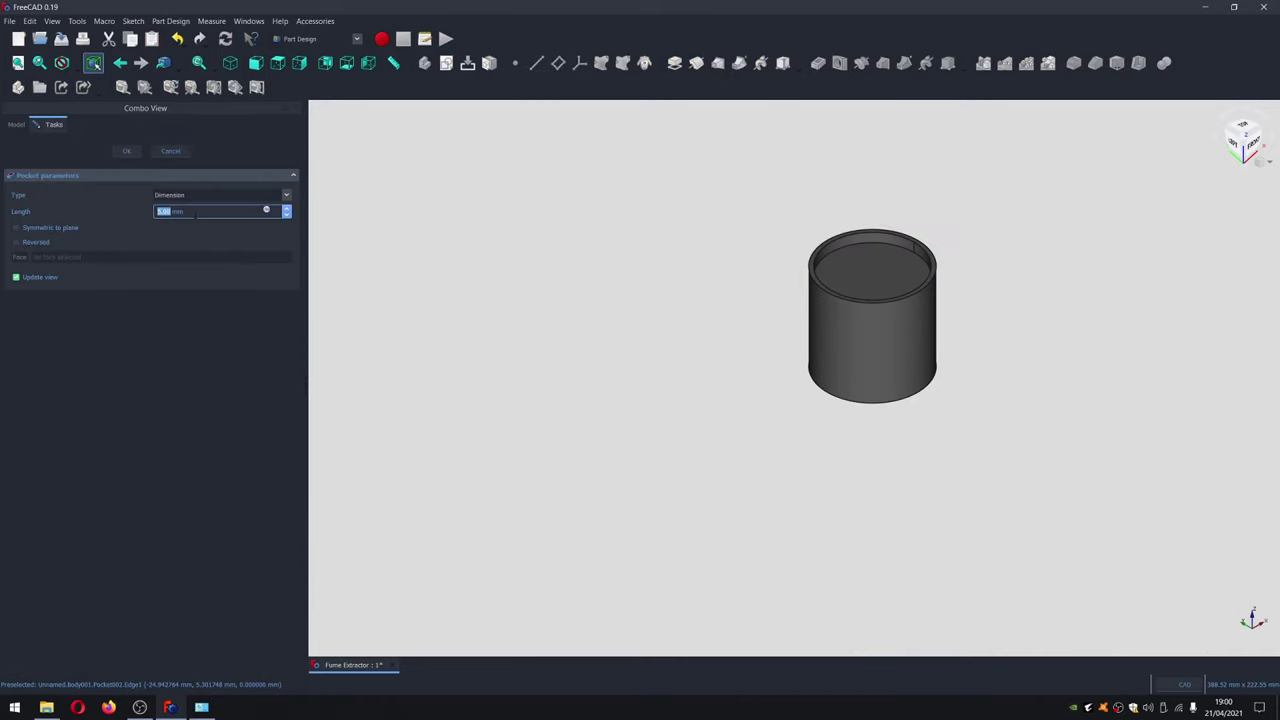
{"action": "type", "text": "1"}
{"action": "left_click", "coordinate": [407, 249]}
{"action": "middle_click_drag", "start_coordinate": [900, 263], "coordinate": [859, 282]}
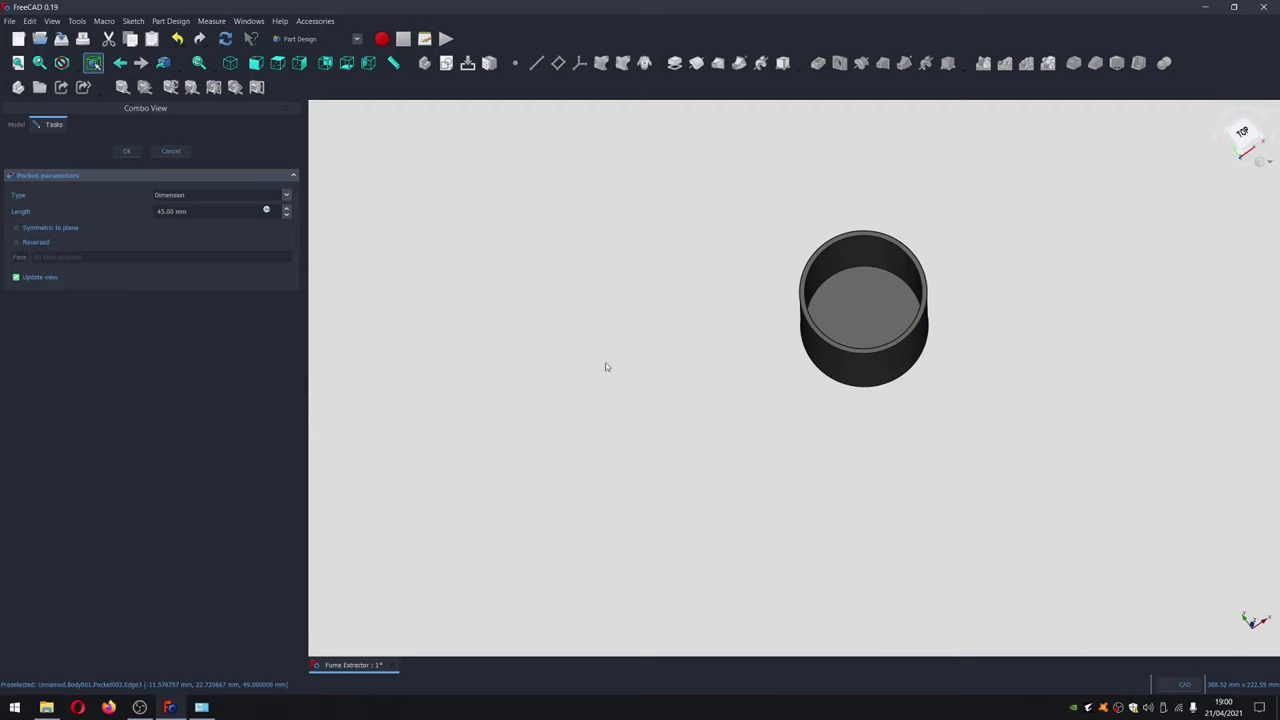
{"action": "left_click", "coordinate": [127, 152]}
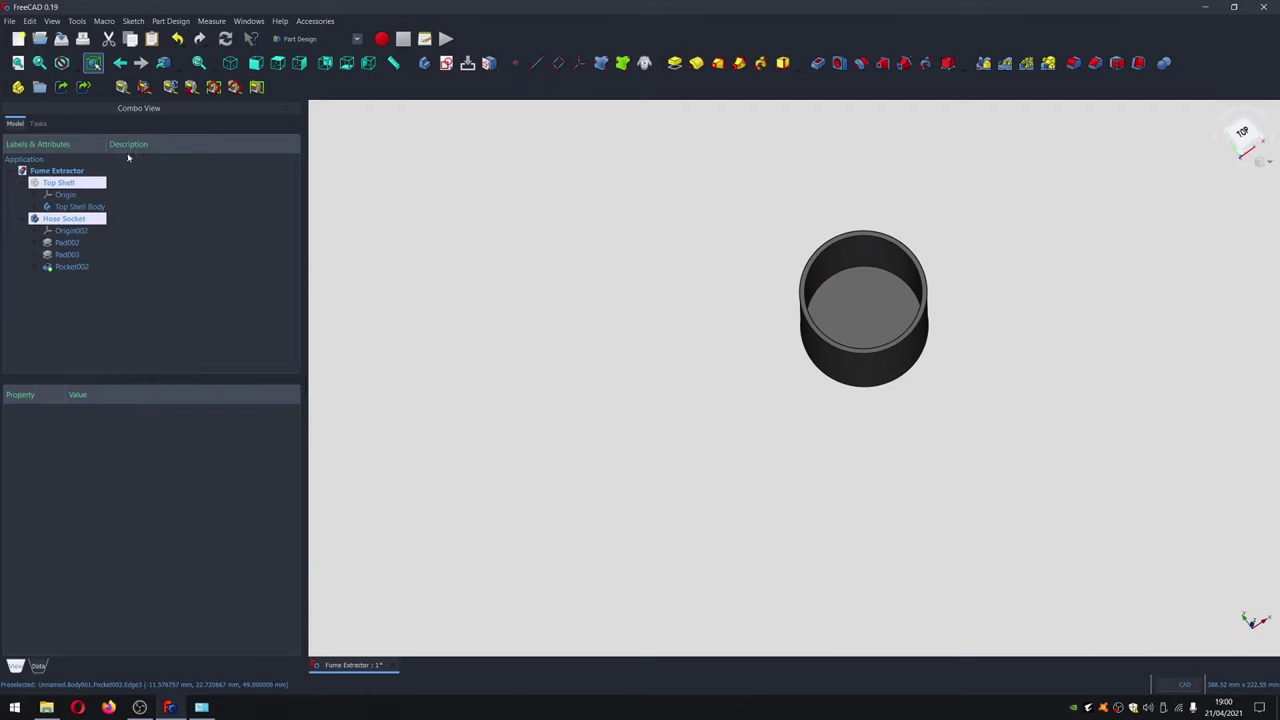
Start a sketch on the pocket's floor and draw a circle roughly as large as the bore, off the origin
{"action": "left_click", "coordinate": [866, 298]}
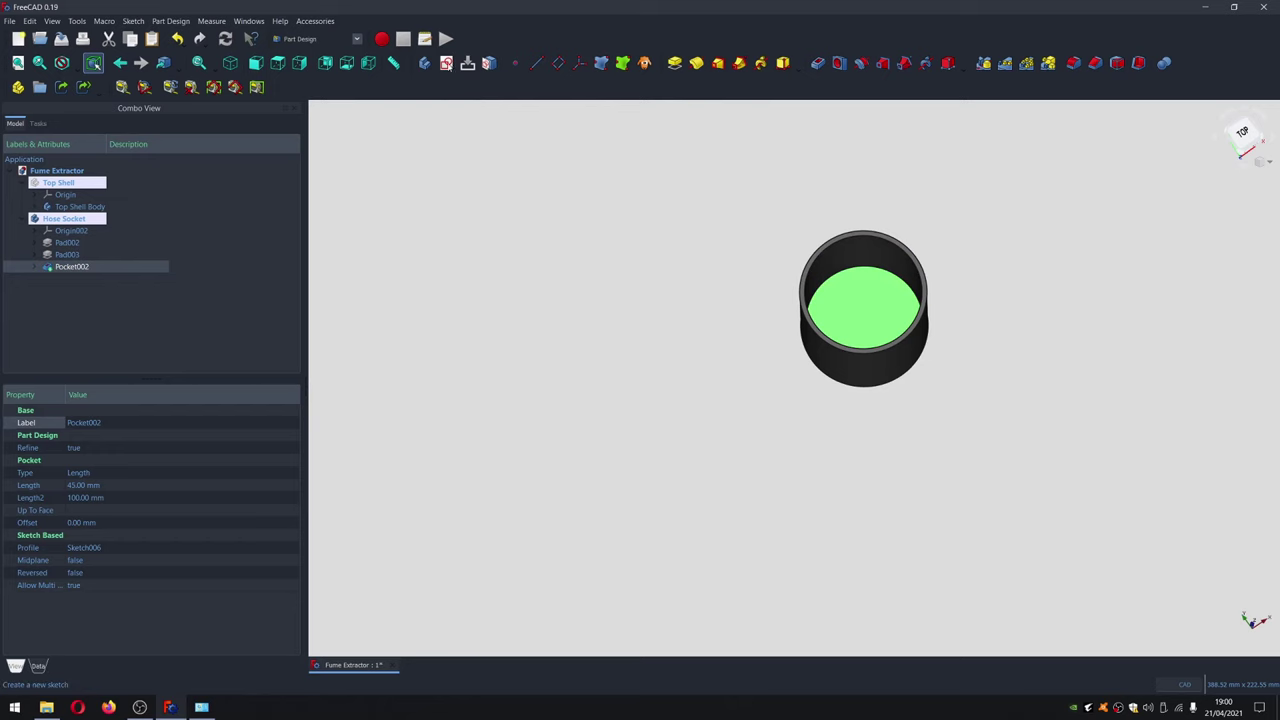
{"action": "left_click", "coordinate": [446, 63]}
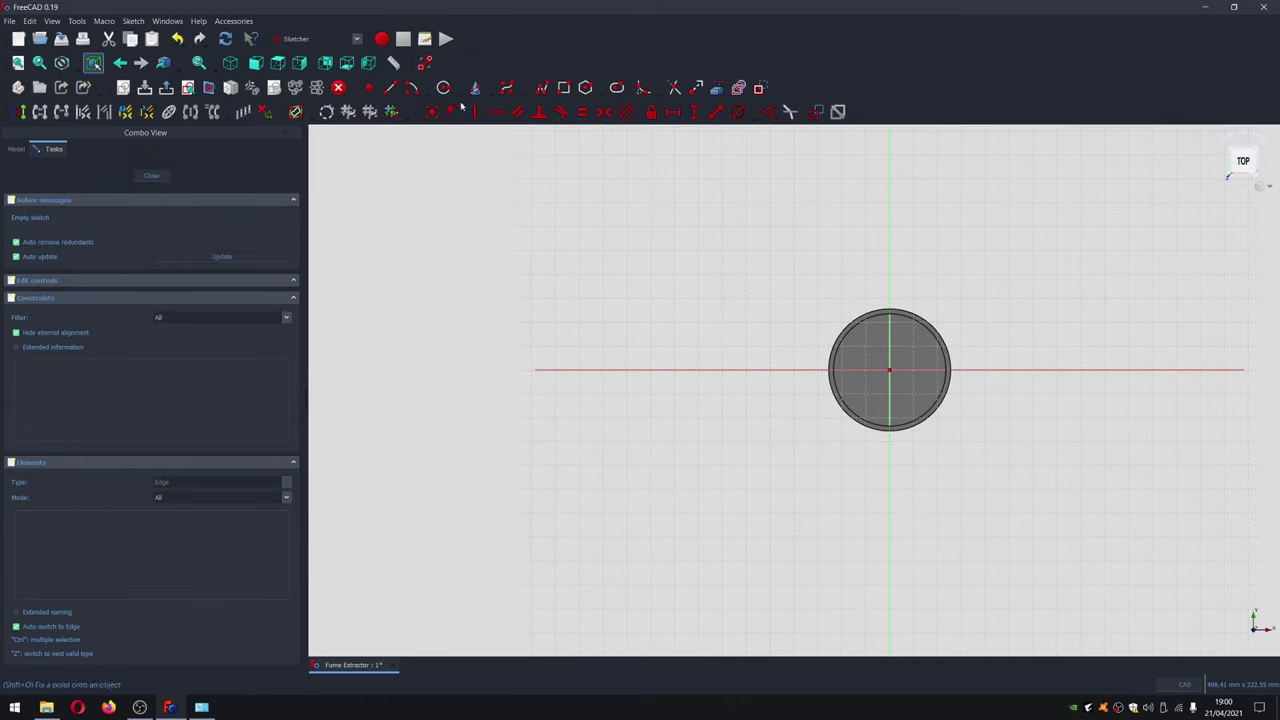
{"action": "left_click", "coordinate": [443, 88]}
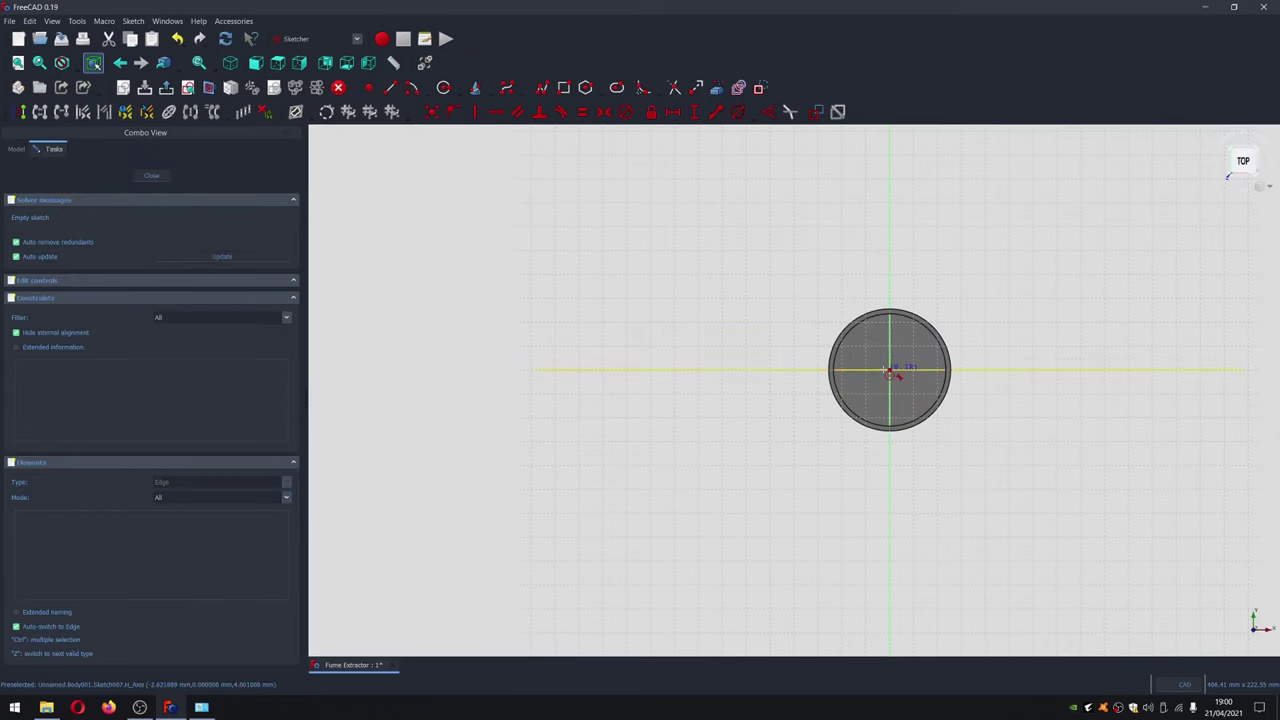
{"action": "left_click", "coordinate": [866, 352]}
{"action": "left_click", "coordinate": [908, 392]}
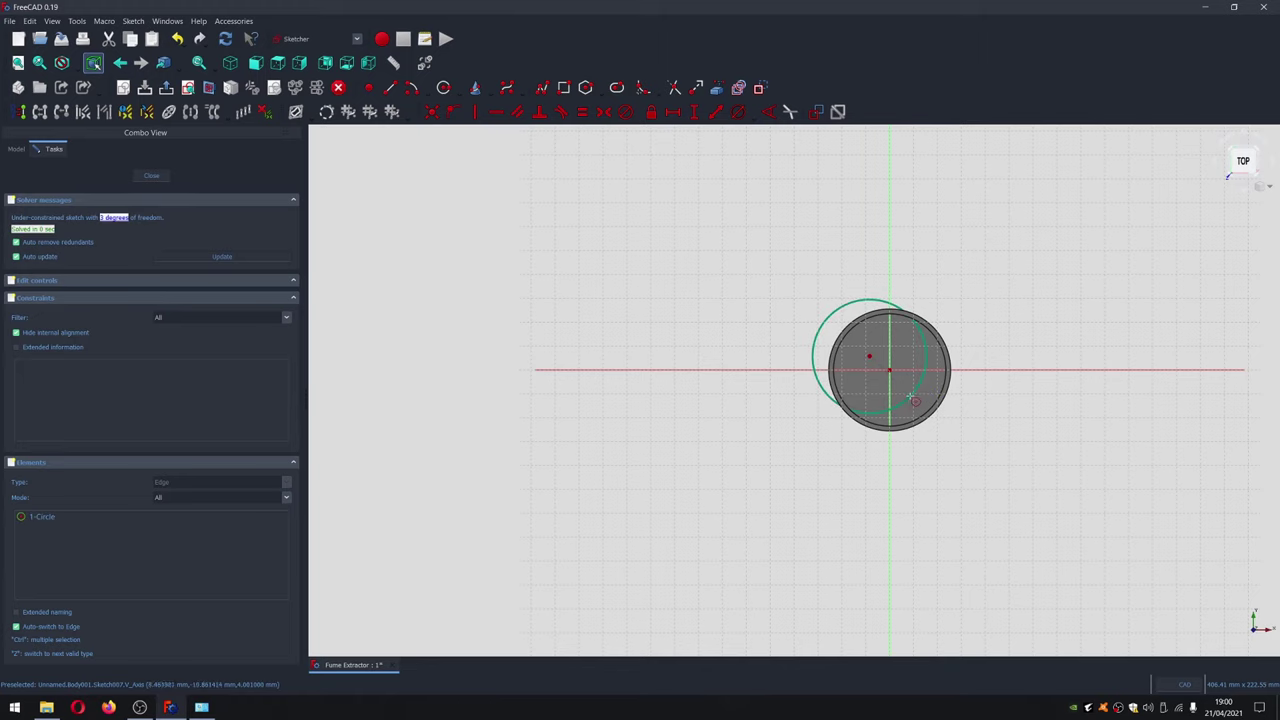
{"action": "left_click", "coordinate": [870, 359]}
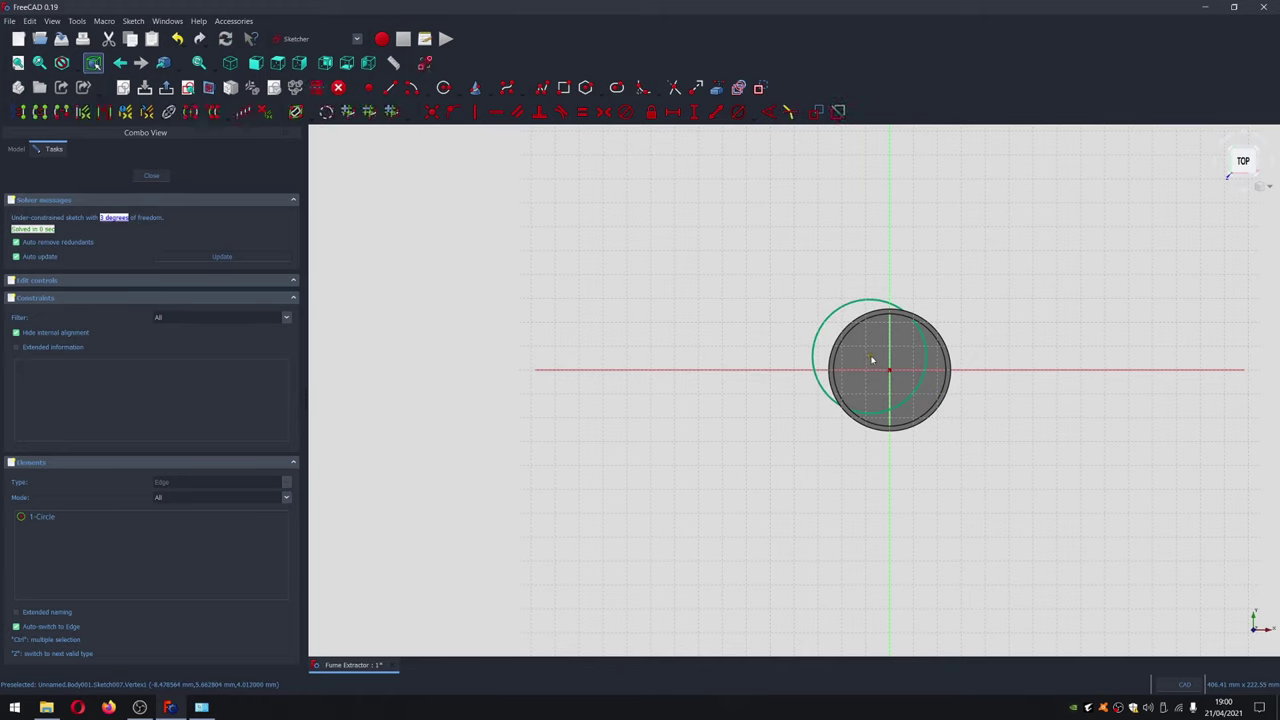
{"action": "left_click", "coordinate": [927, 362]}
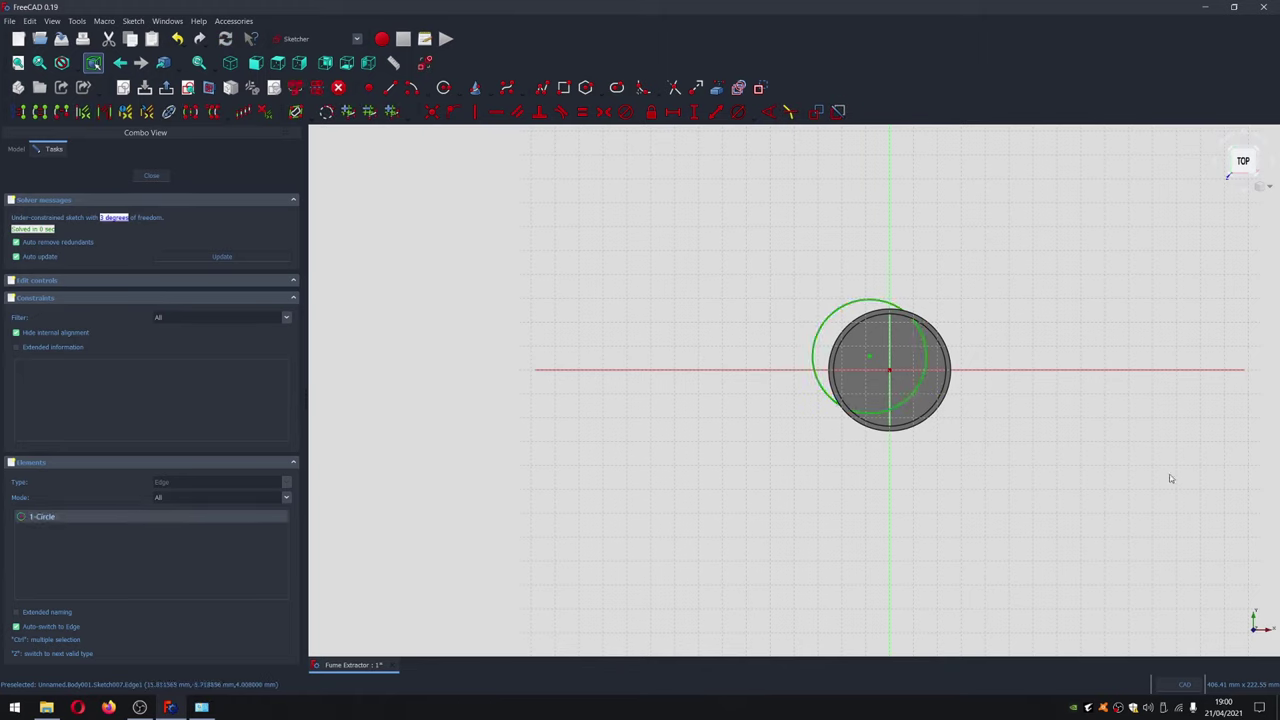
{"action": "left_click", "coordinate": [955, 274]}
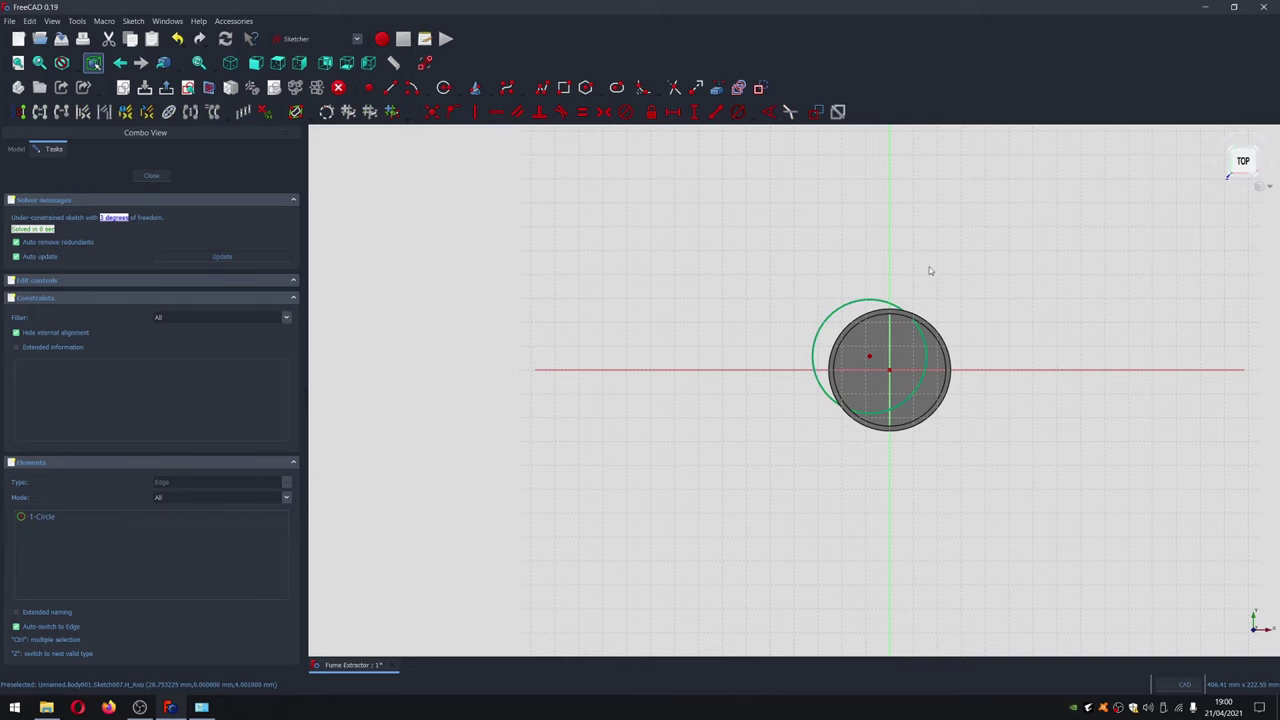
Constrain the new circle's diameter to 42 mm
{"action": "left_click", "coordinate": [894, 304]}
{"action": "left_click", "coordinate": [738, 111]}
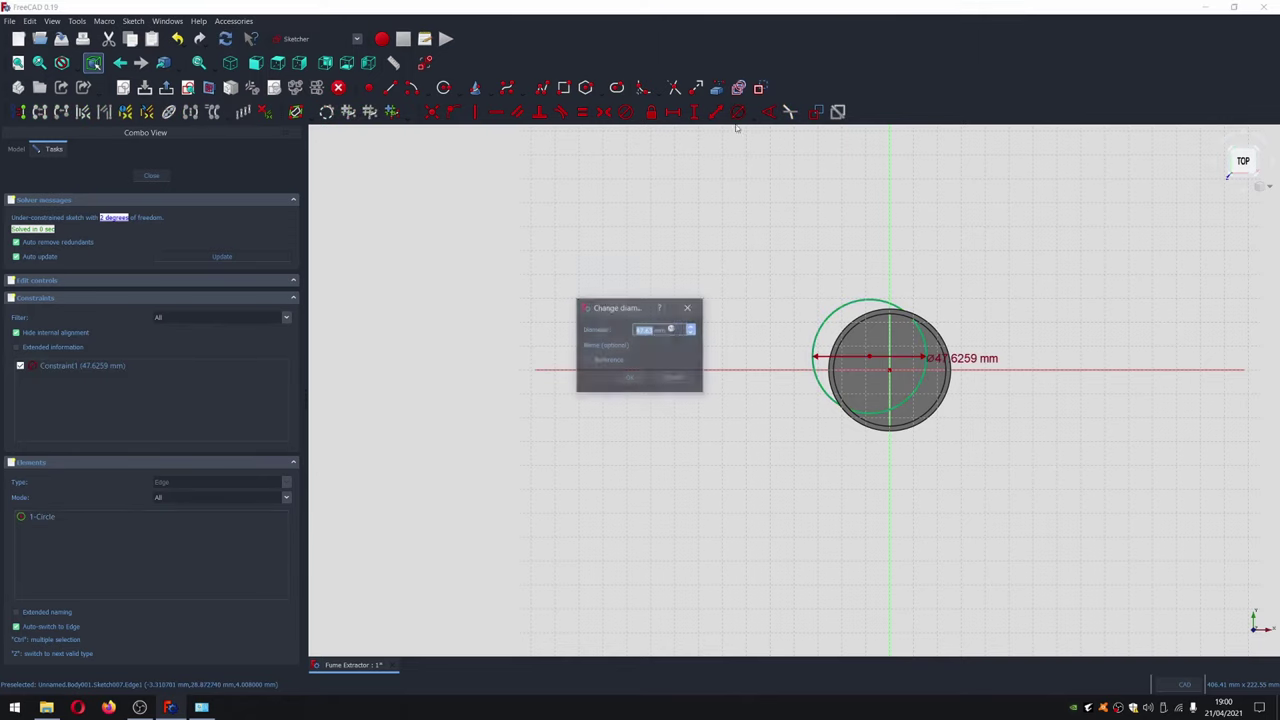
{"action": "type", "text": "4"}
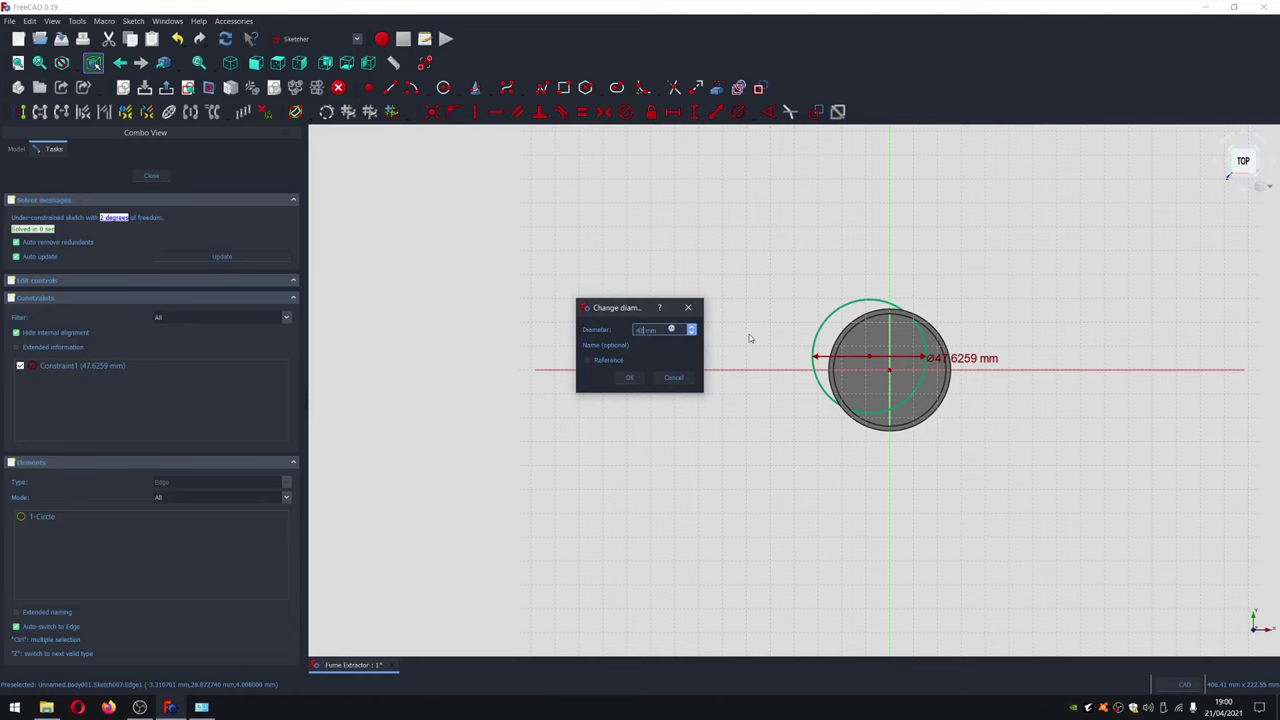
{"action": "type", "text": "2"}
{"action": "left_click", "coordinate": [630, 378]}
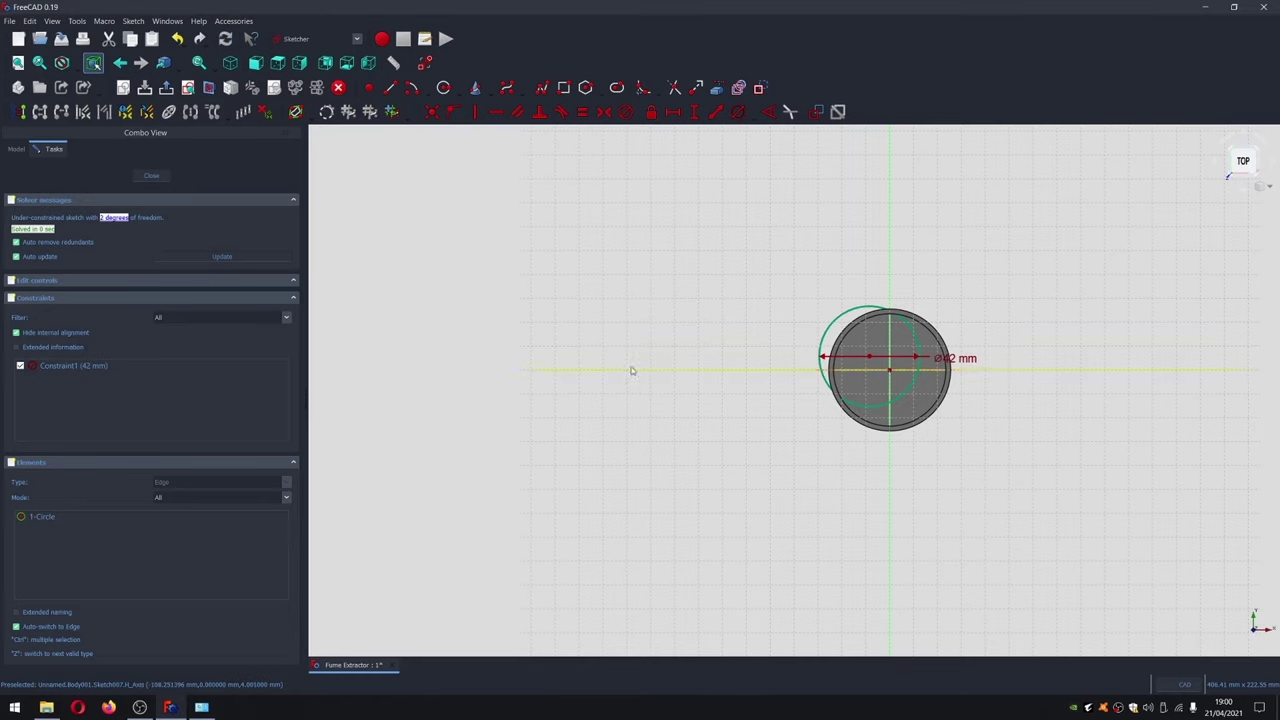
Make the 42 mm circle's centre coincident with the origin and close the sketch
{"action": "left_click_drag", "start_coordinate": [904, 344], "coordinate": [862, 390]}
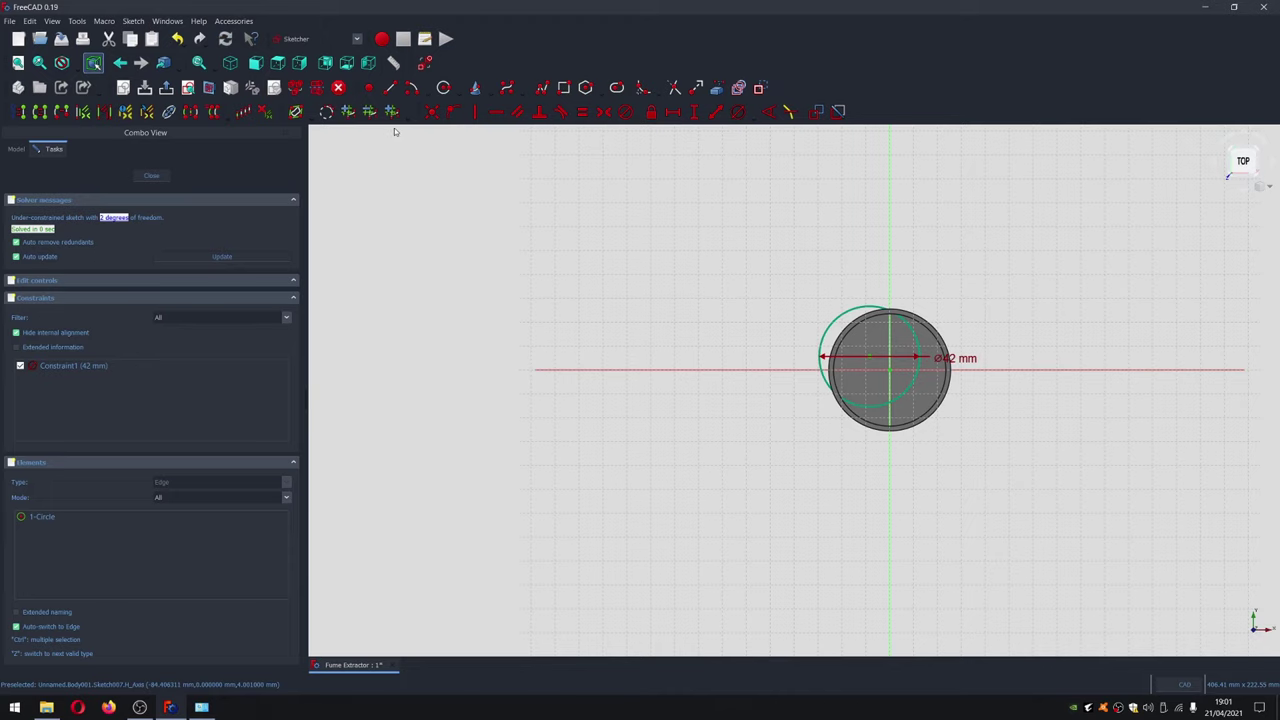
{"action": "left_click", "coordinate": [432, 112]}
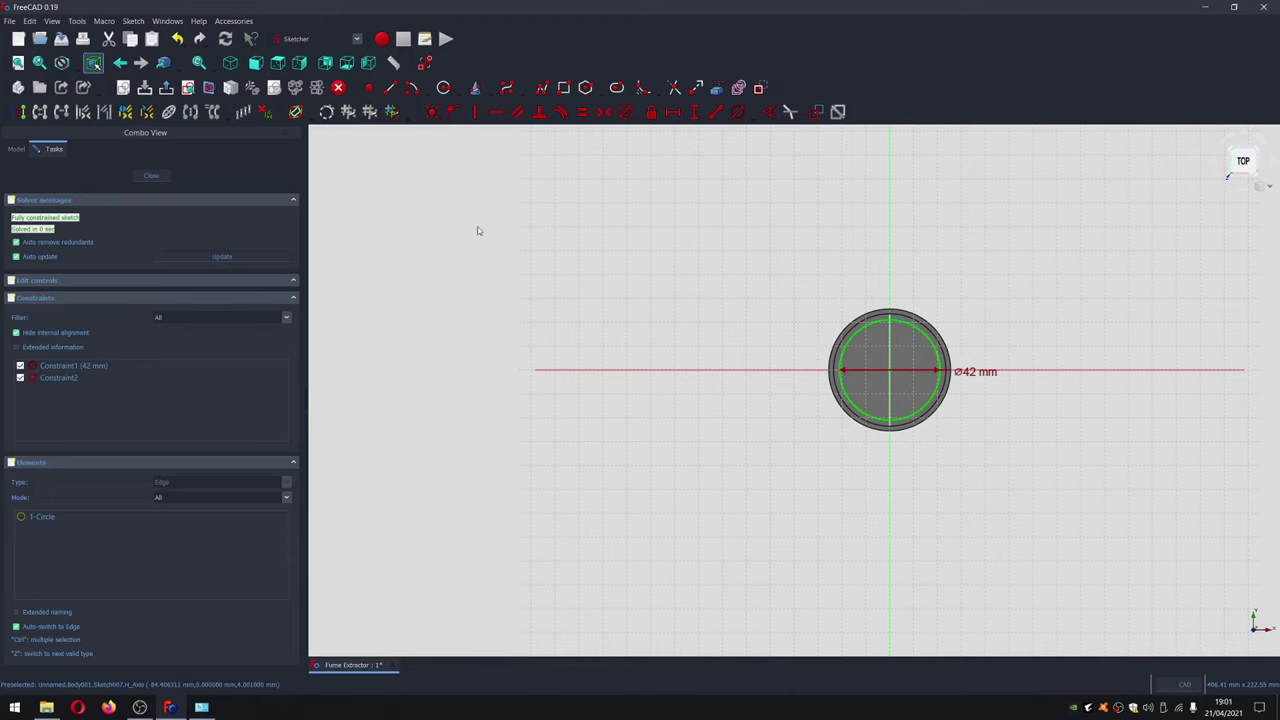
{"action": "left_click", "coordinate": [152, 175]}
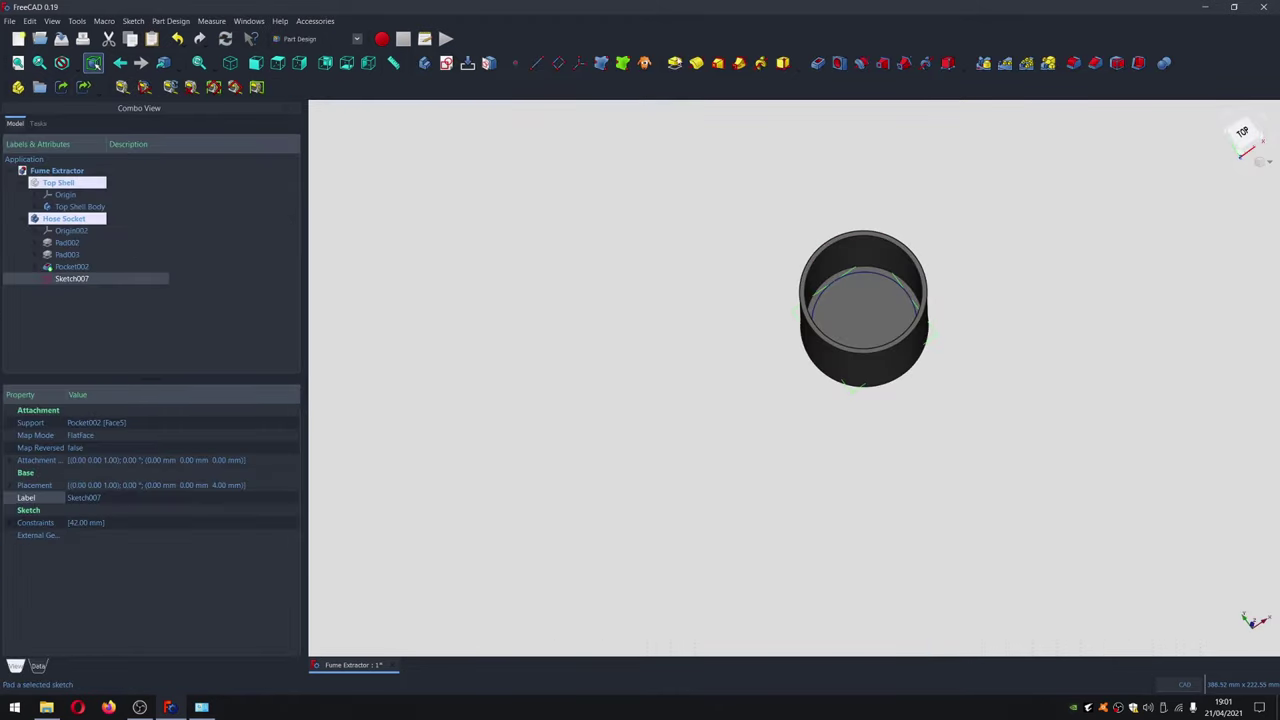
Pad the 42 mm circle sketch 45 mm up from the pocket's floor
{"action": "left_click", "coordinate": [674, 62]}
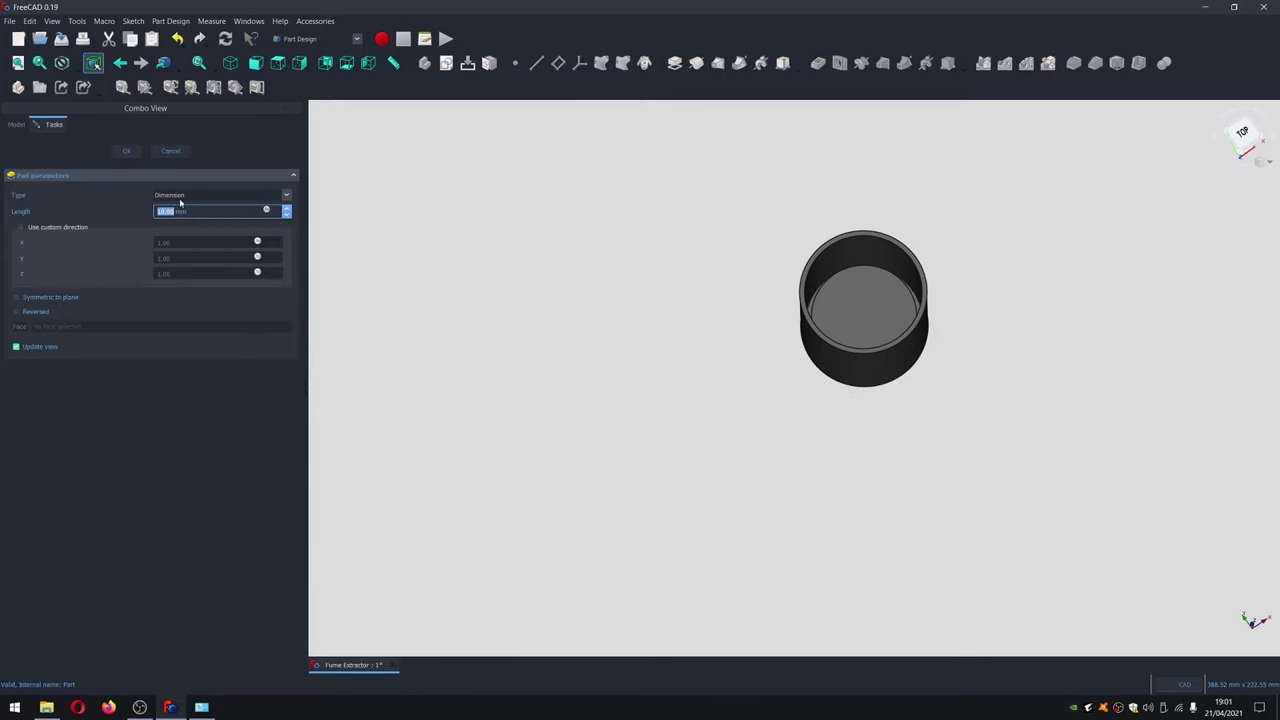
{"action": "type", "text": "45"}
{"action": "left_click", "coordinate": [125, 153]}
Create a 38 mm diameter Hole with depth Through all from the top face of the inner cylinder
{"action": "left_click", "coordinate": [863, 297]}
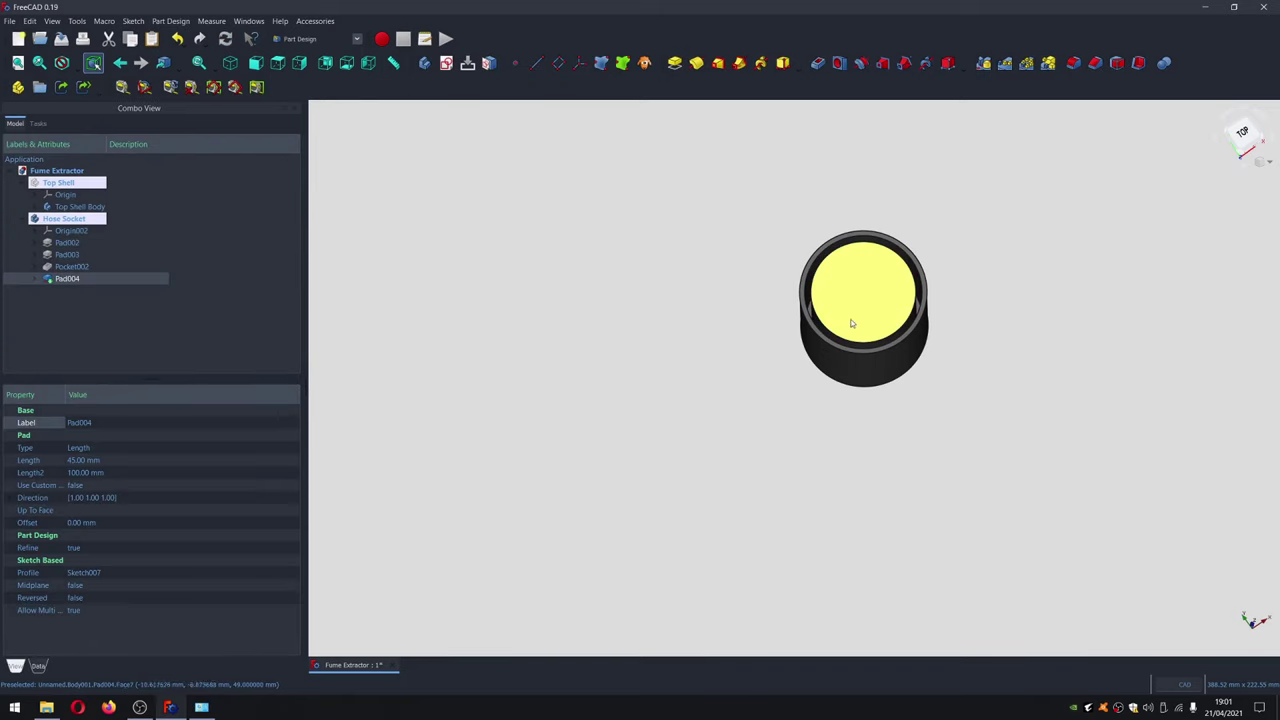
{"action": "scroll", "coordinate": [960, 317], "scroll_direction": "up", "scroll_amount": 5}
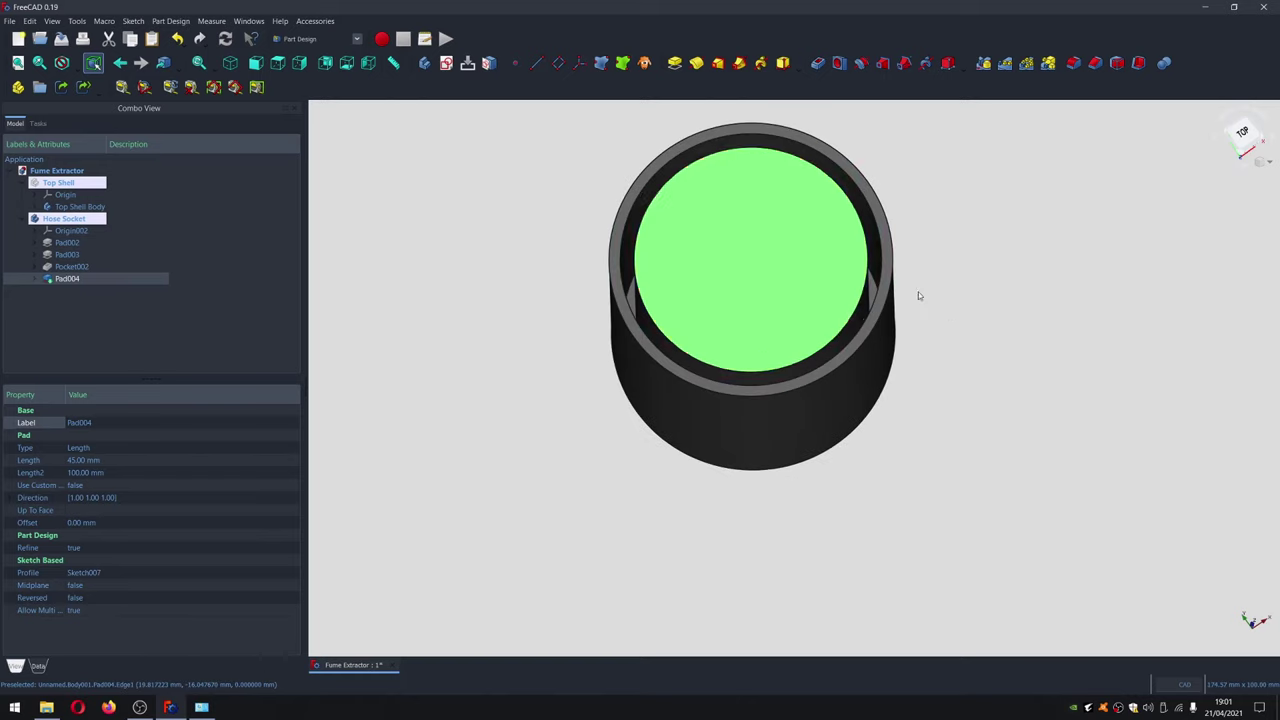
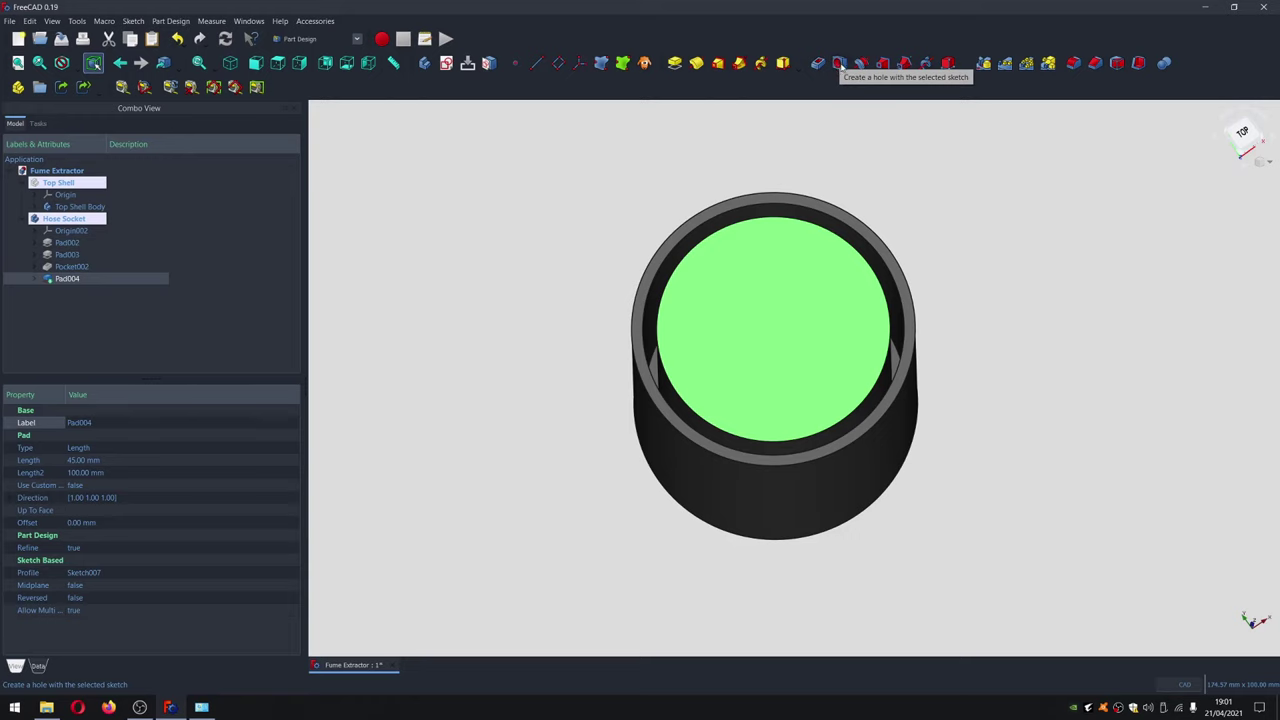
{"action": "left_click", "coordinate": [840, 63]}
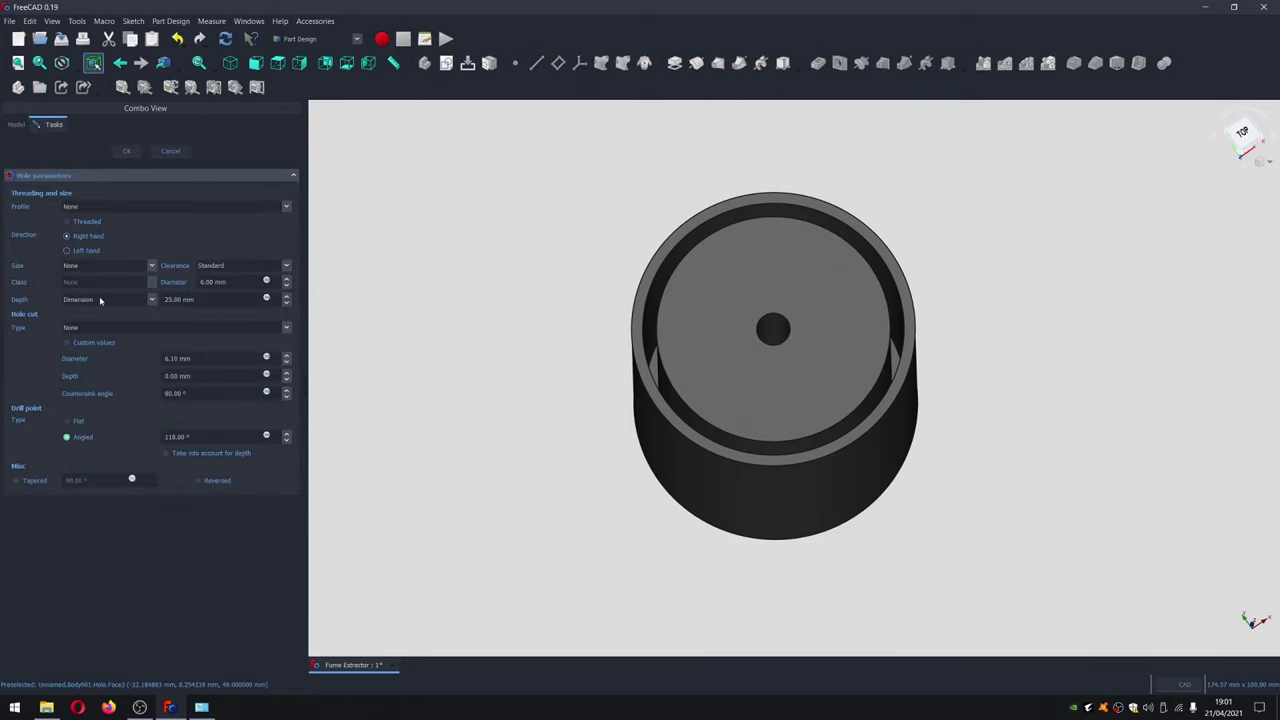
{"action": "left_click", "coordinate": [143, 299]}
{"action": "left_click", "coordinate": [131, 320]}
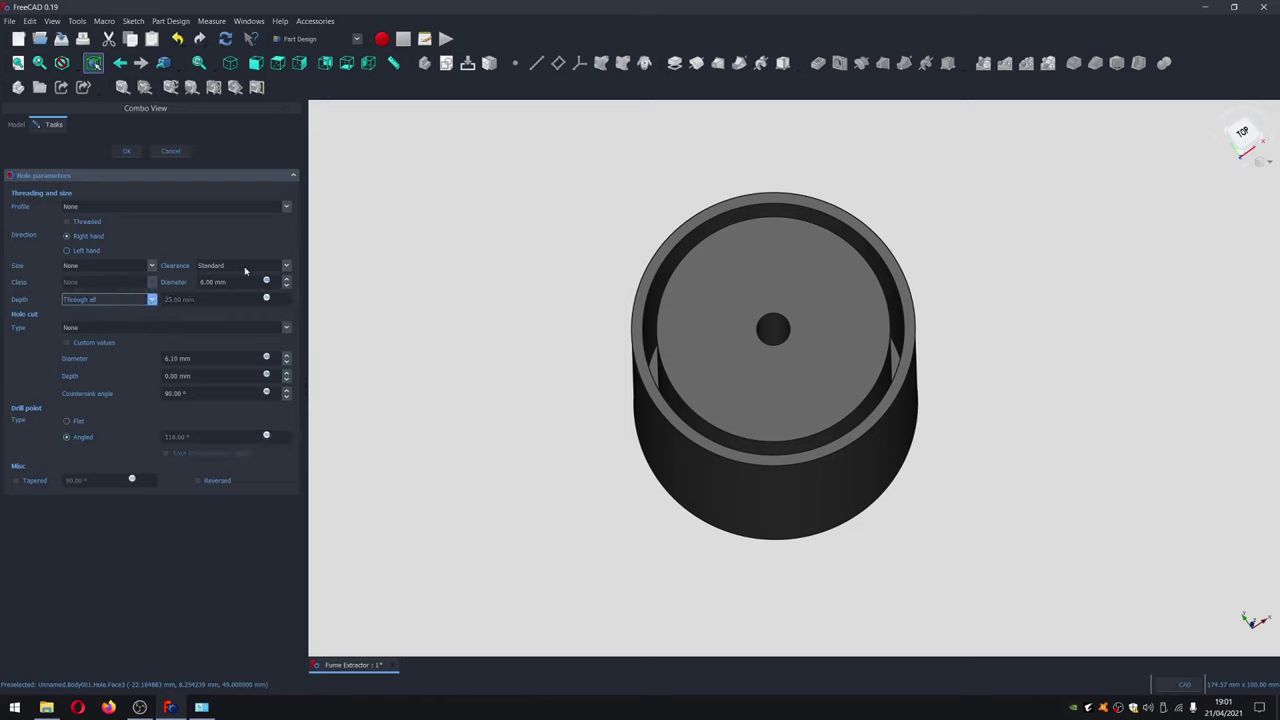
{"action": "key", "text": "Tab"}
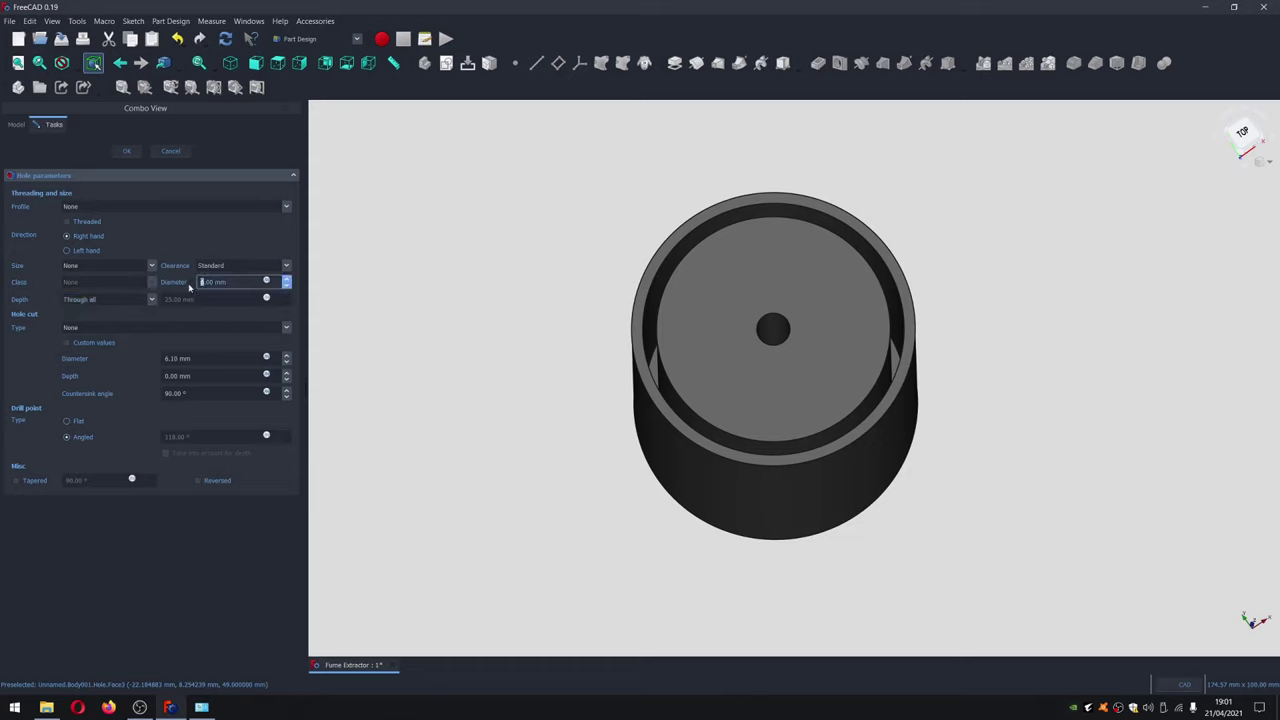
{"action": "type", "text": "38"}
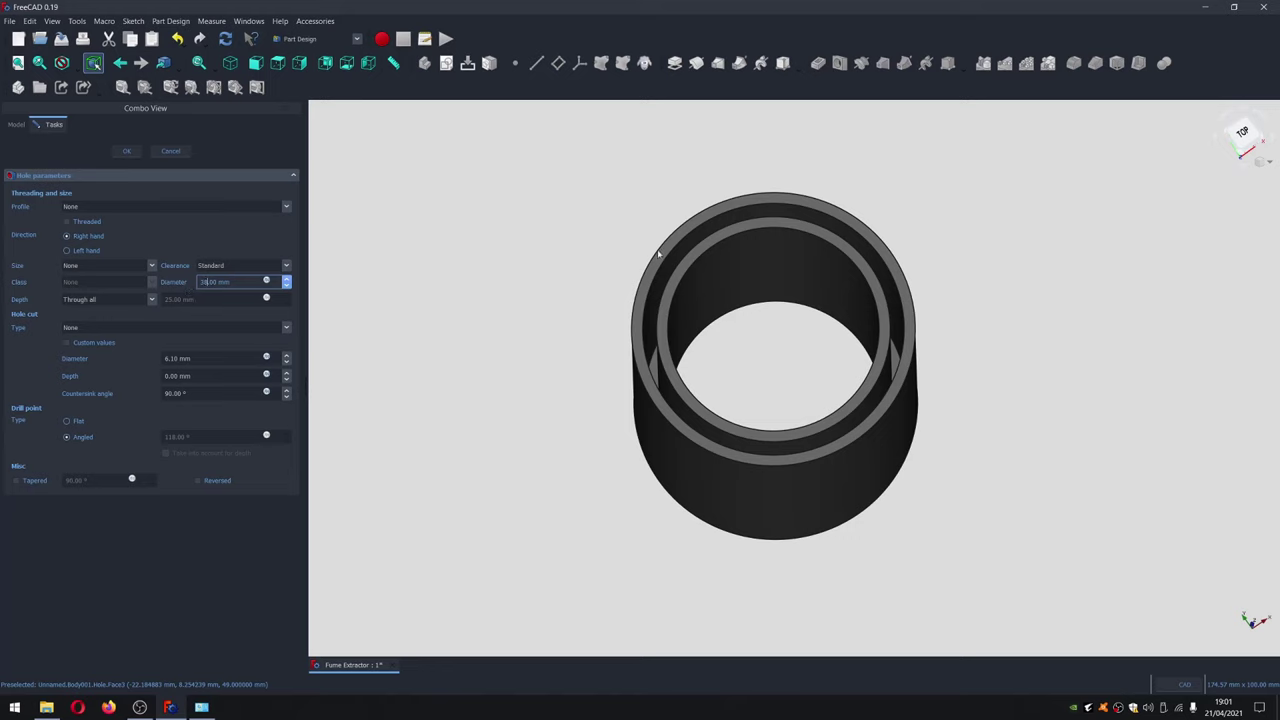
{"action": "scroll", "coordinate": [806, 336], "scroll_direction": "up", "scroll_amount": 2}
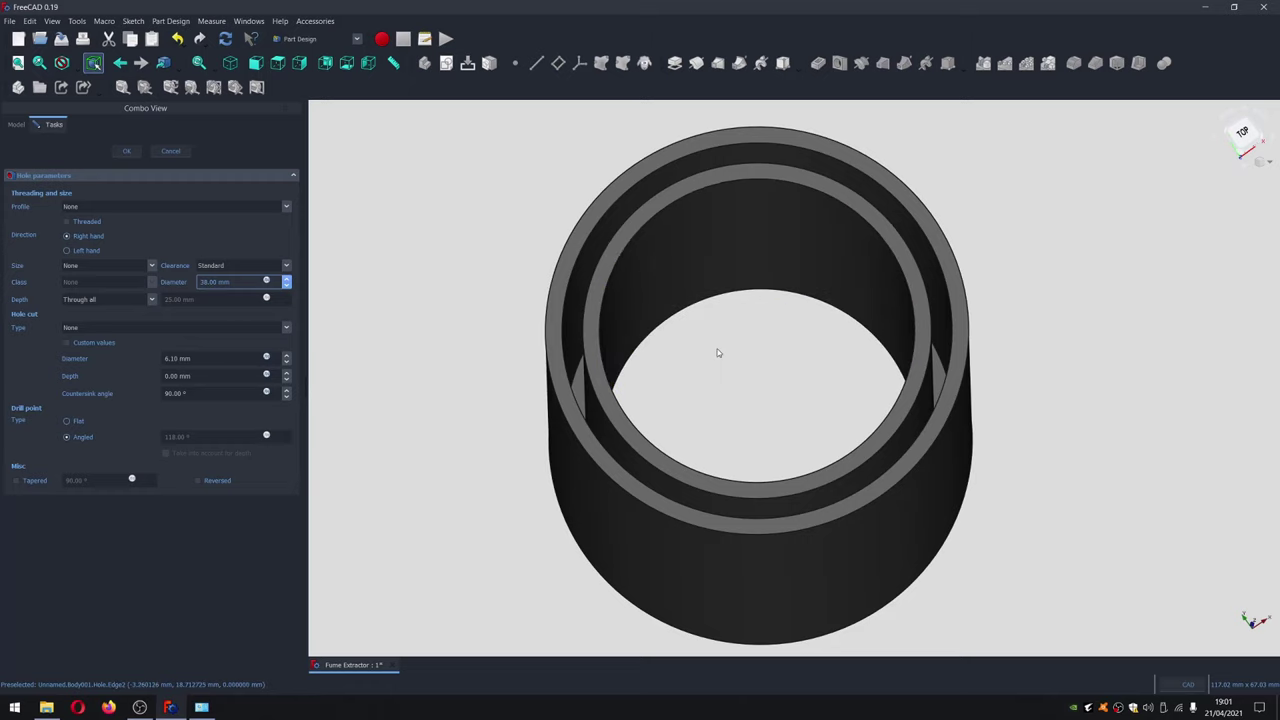
{"action": "mouse_move", "coordinate": [740, 347]}
{"action": "middle_mouse_down"}
{"action": "mouse_move", "coordinate": [726, 337]}
{"action": "mouse_move", "coordinate": [723, 366]}
{"action": "mouse_move", "coordinate": [729, 357]}
{"action": "middle_mouse_up"}
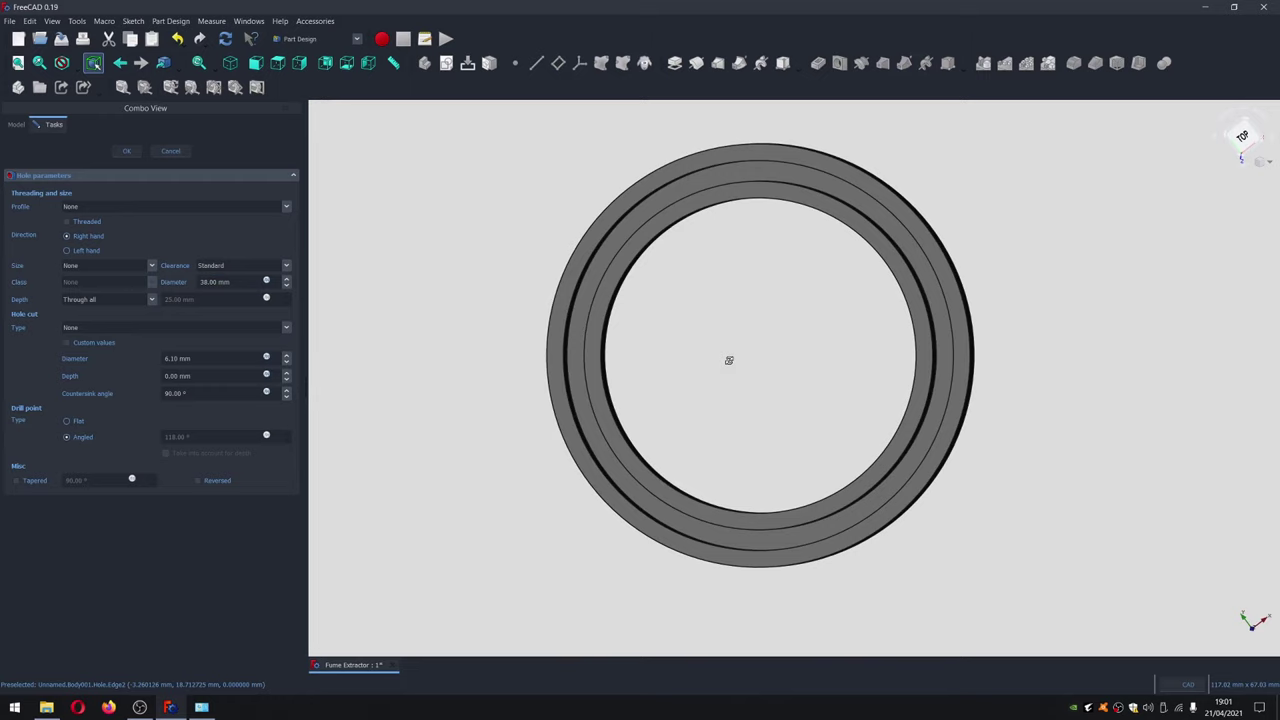
{"action": "left_click", "coordinate": [277, 63]}
{"action": "scroll", "coordinate": [850, 330], "scroll_direction": "down", "scroll_amount": 3}
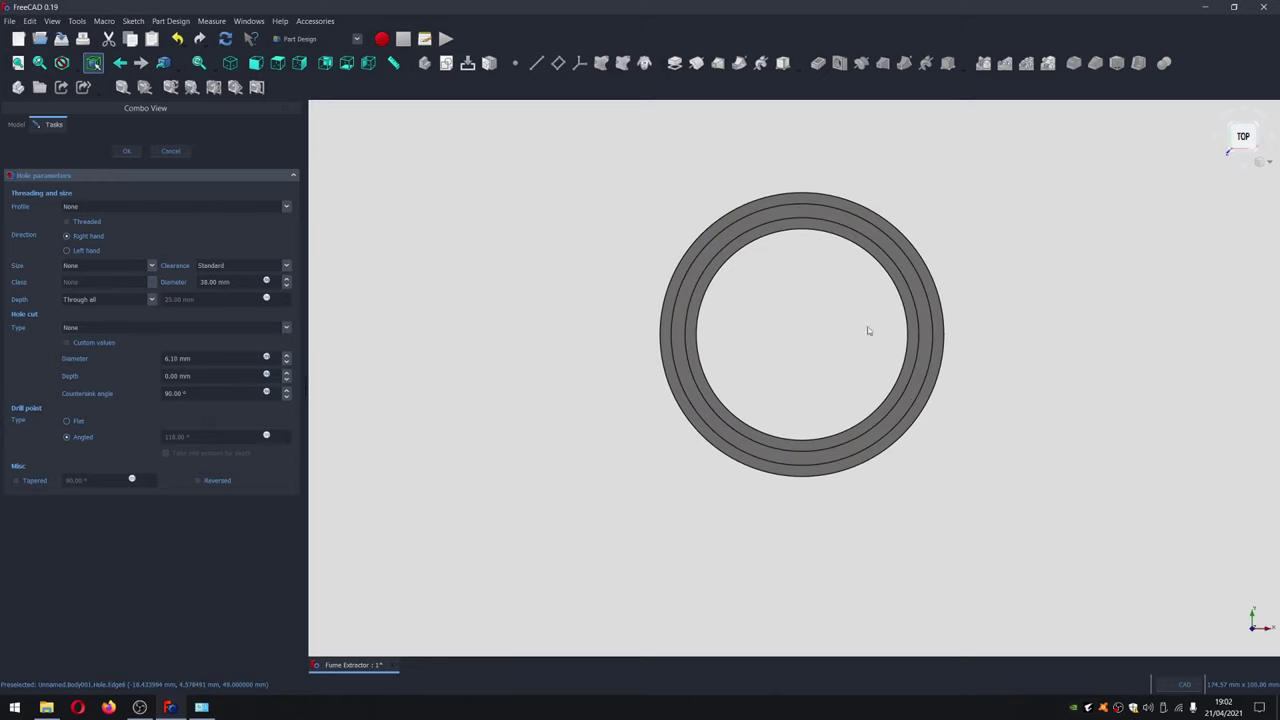
{"action": "middle_click_drag", "start_coordinate": [1046, 528], "coordinate": [1014, 483]}
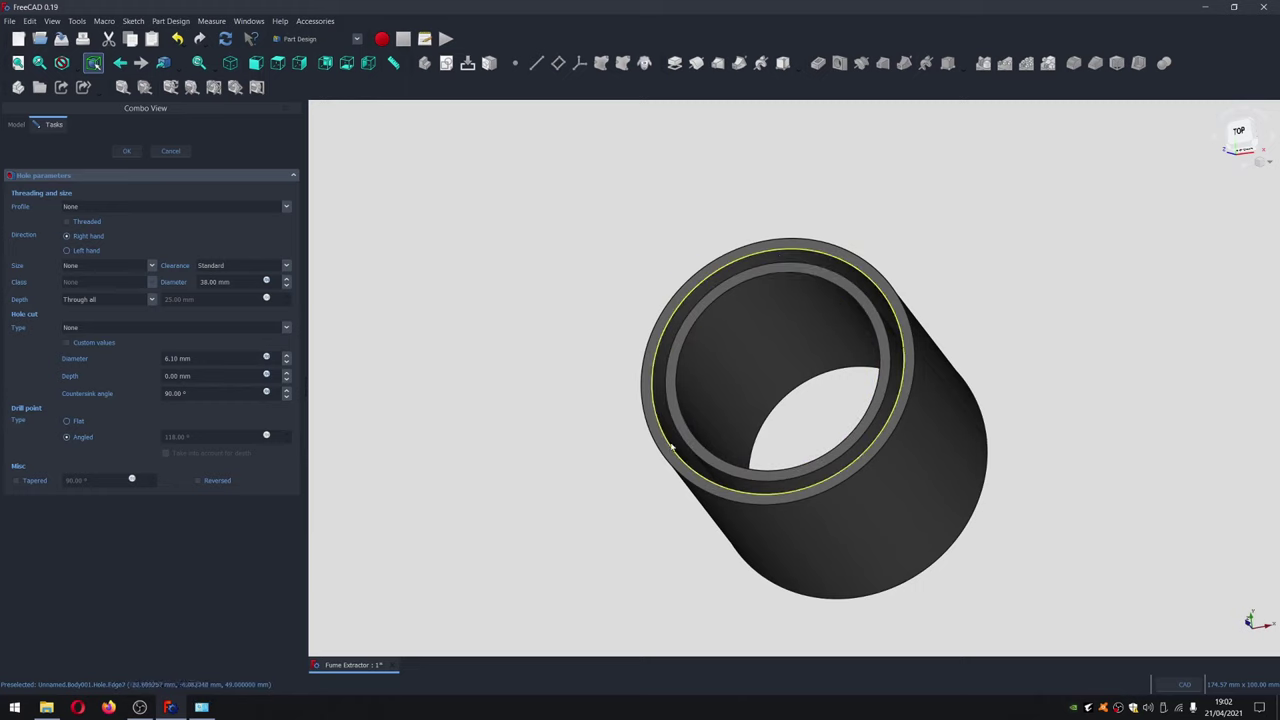
{"action": "left_click", "coordinate": [127, 151]}
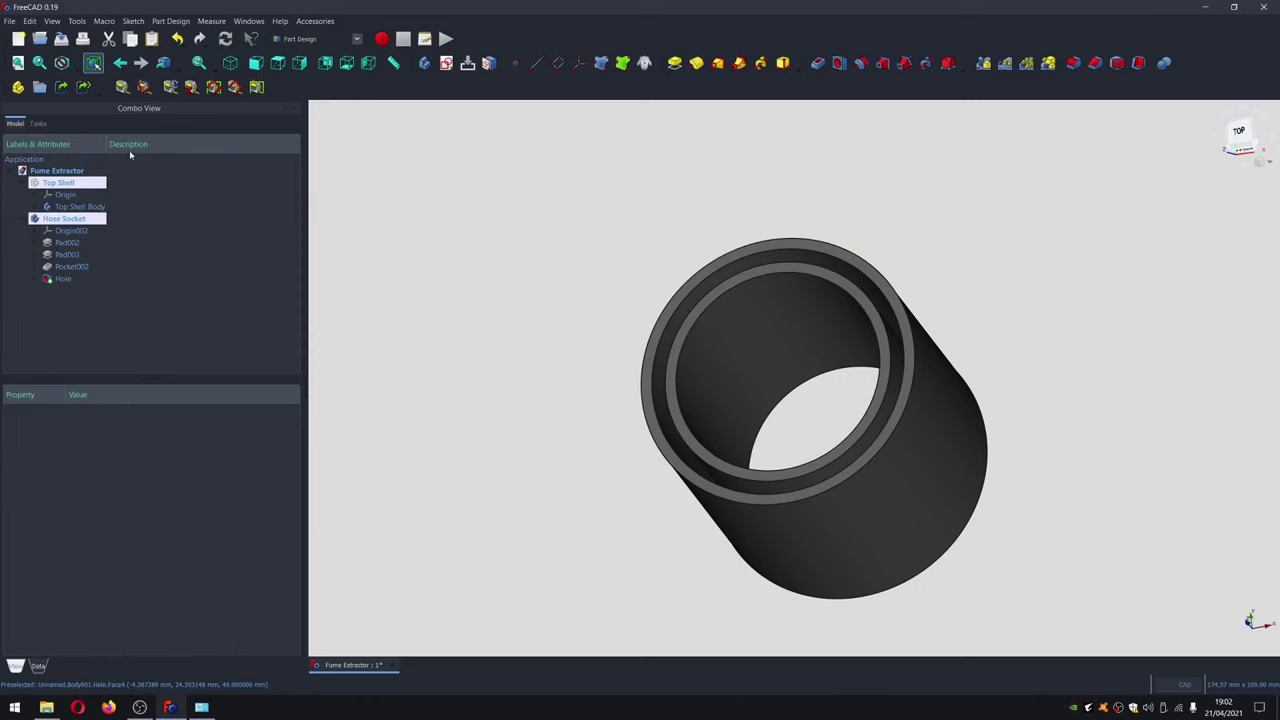
{"action": "left_click", "coordinate": [64, 243]}
{"action": "left_click", "coordinate": [36, 281]}
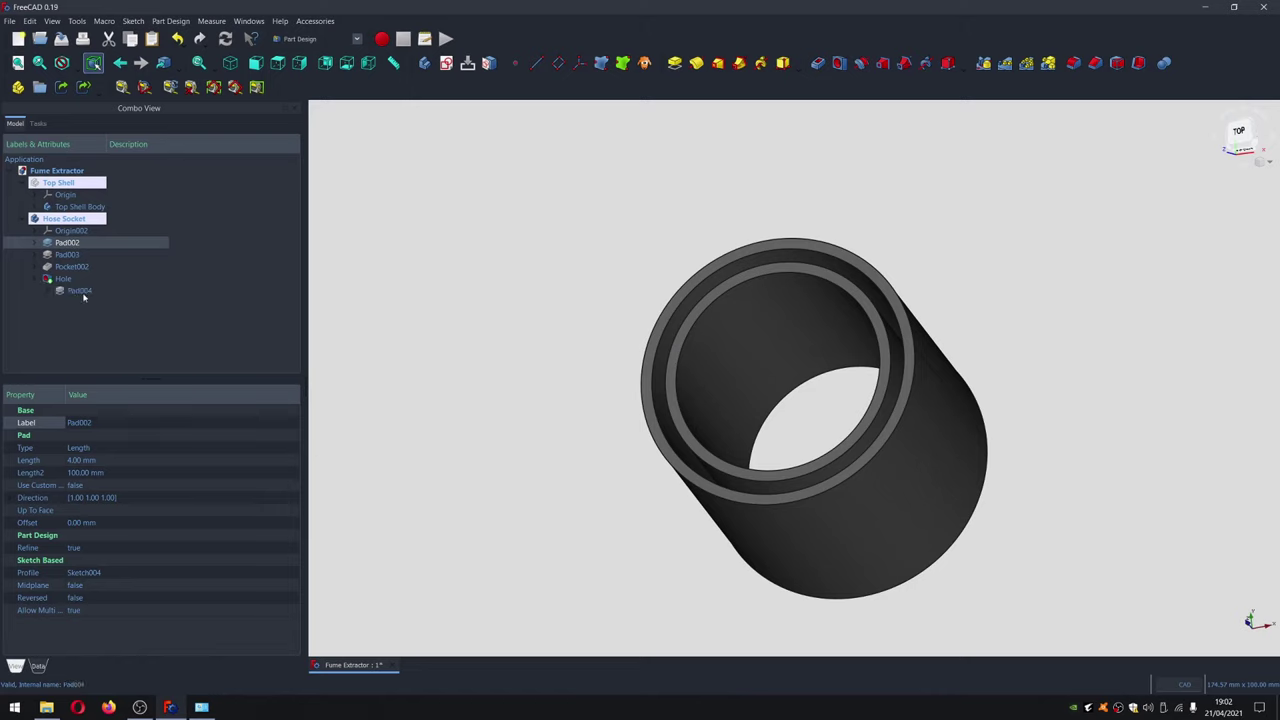
{"action": "left_click", "coordinate": [65, 280]}
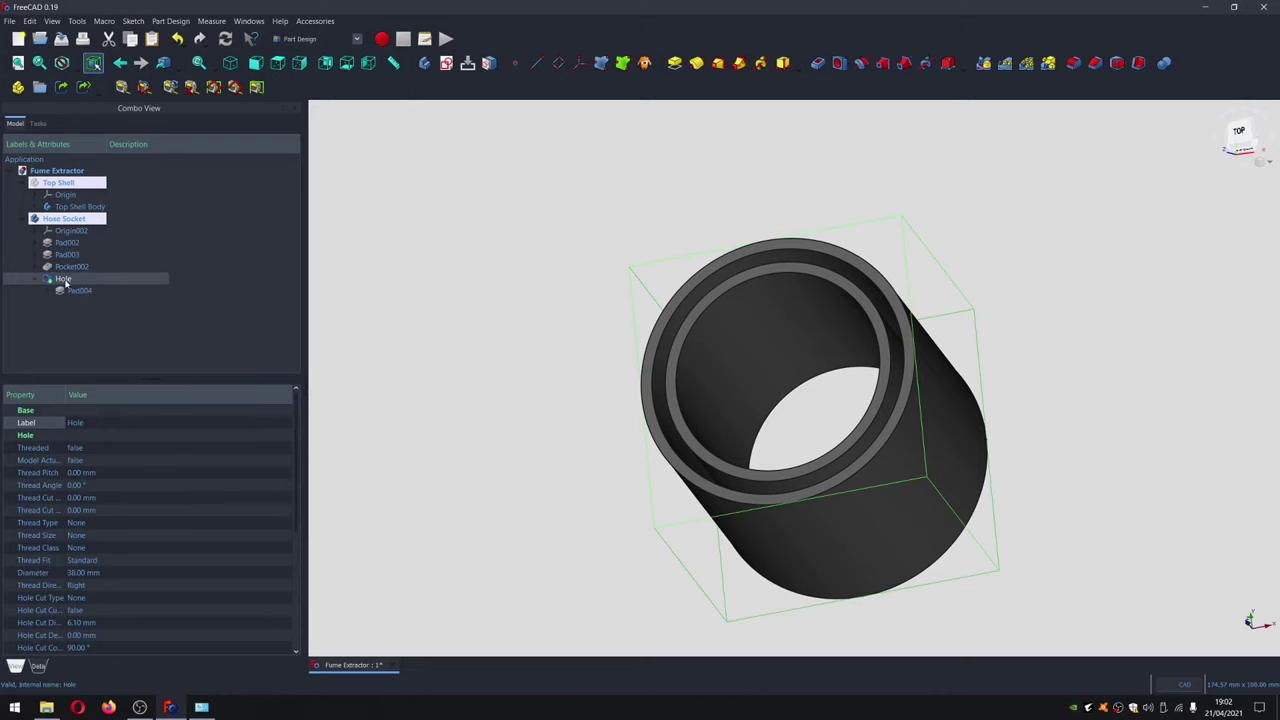
{"action": "left_click", "coordinate": [77, 291]}
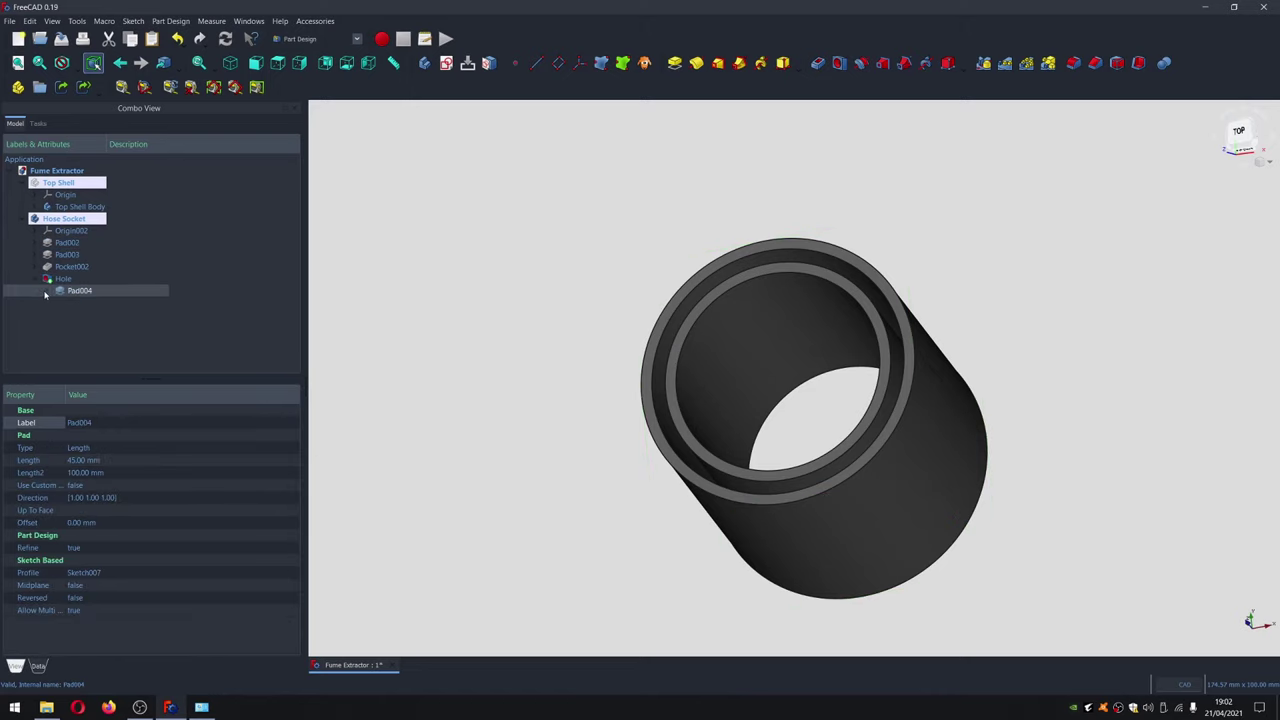
{"action": "left_click", "coordinate": [36, 280]}
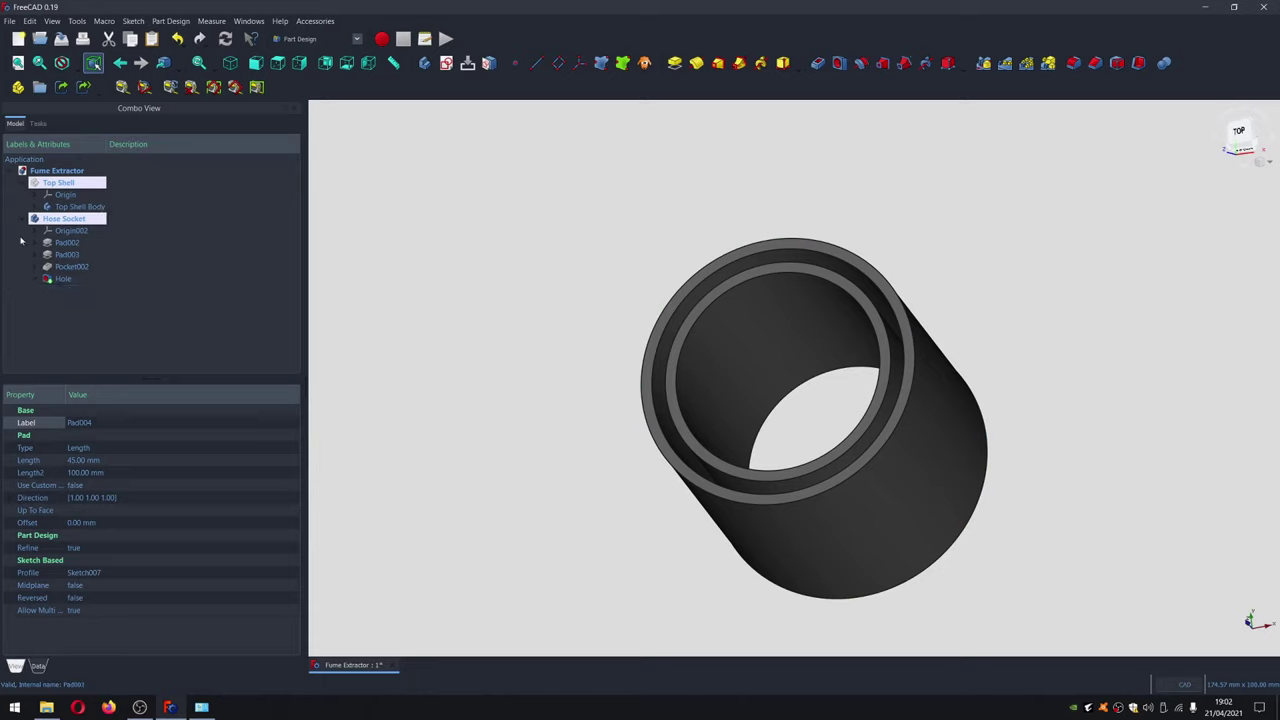
Collapse the Hose Socket body in the model tree and copy it with all its dependencies
{"action": "left_click", "coordinate": [21, 221]}
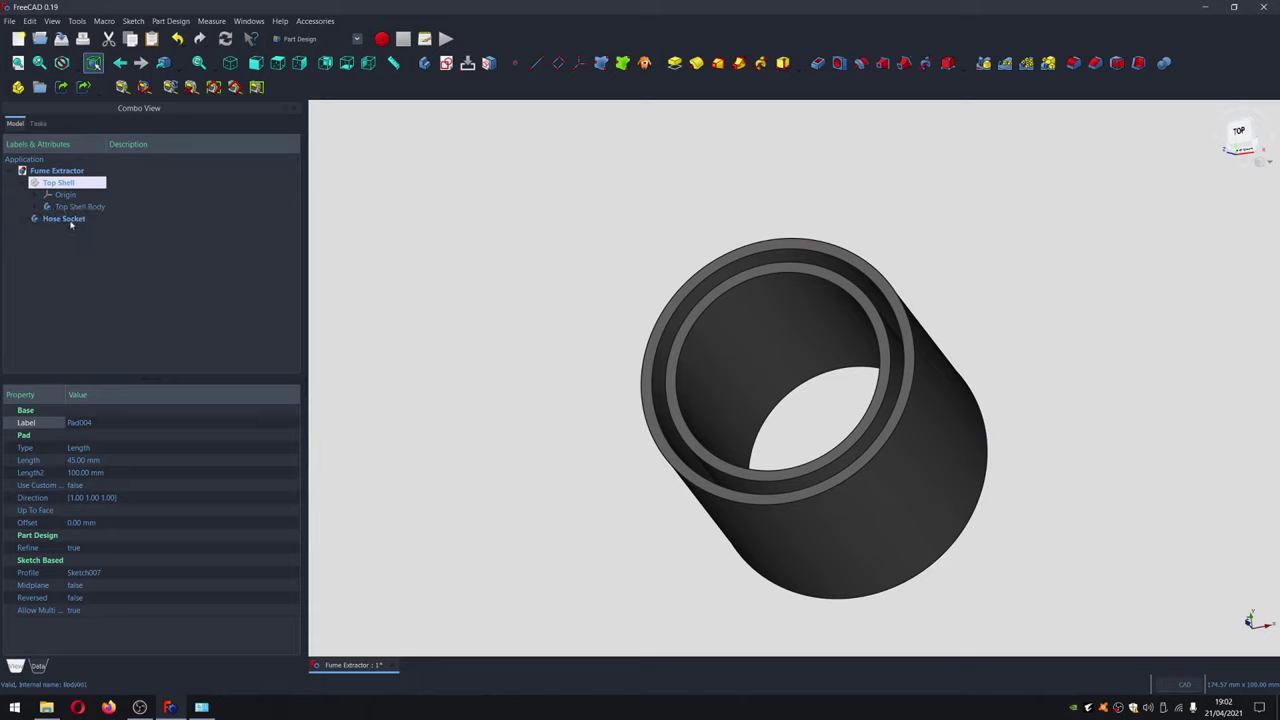
{"action": "left_click", "coordinate": [68, 221]}
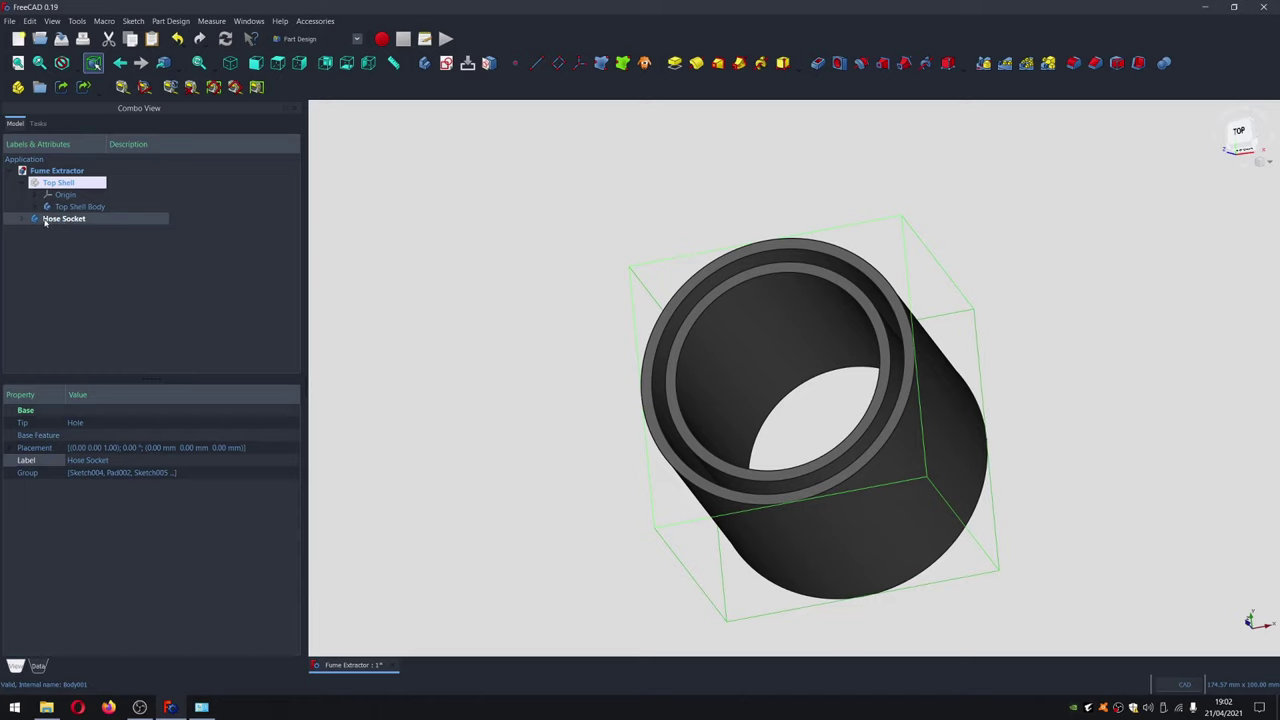
{"action": "right_click", "coordinate": [68, 219]}
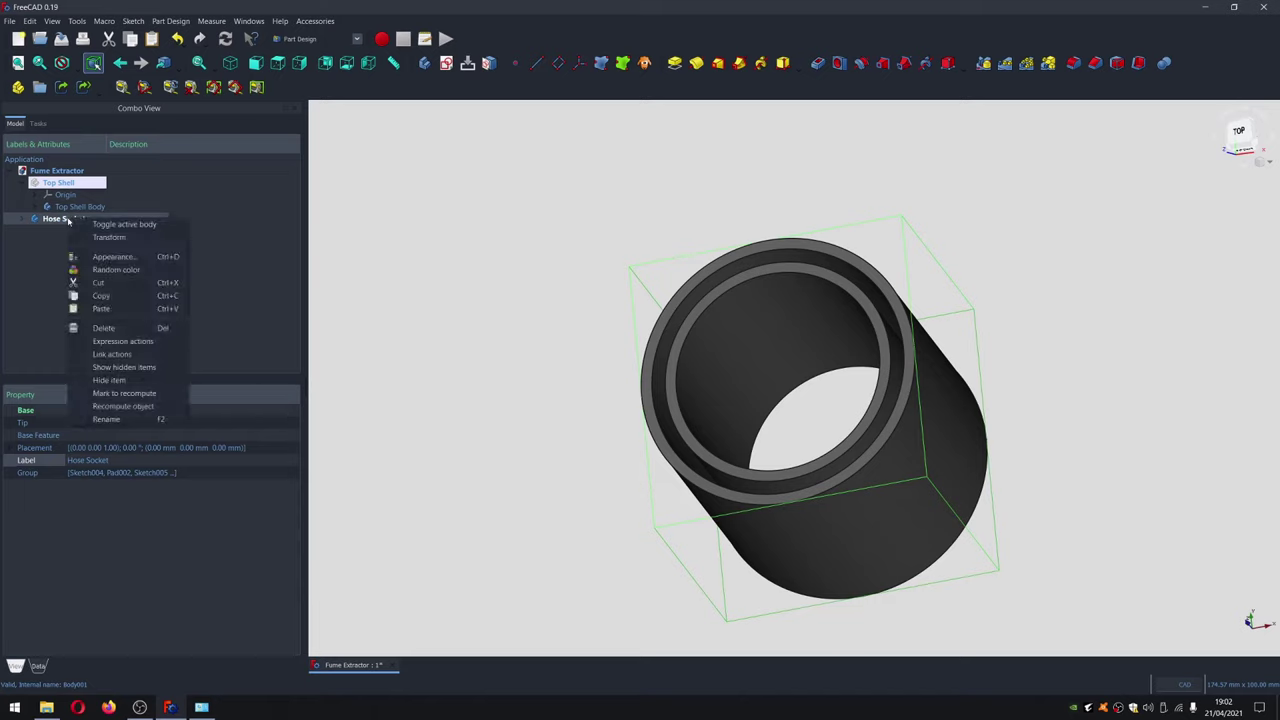
{"action": "left_click", "coordinate": [120, 297]}
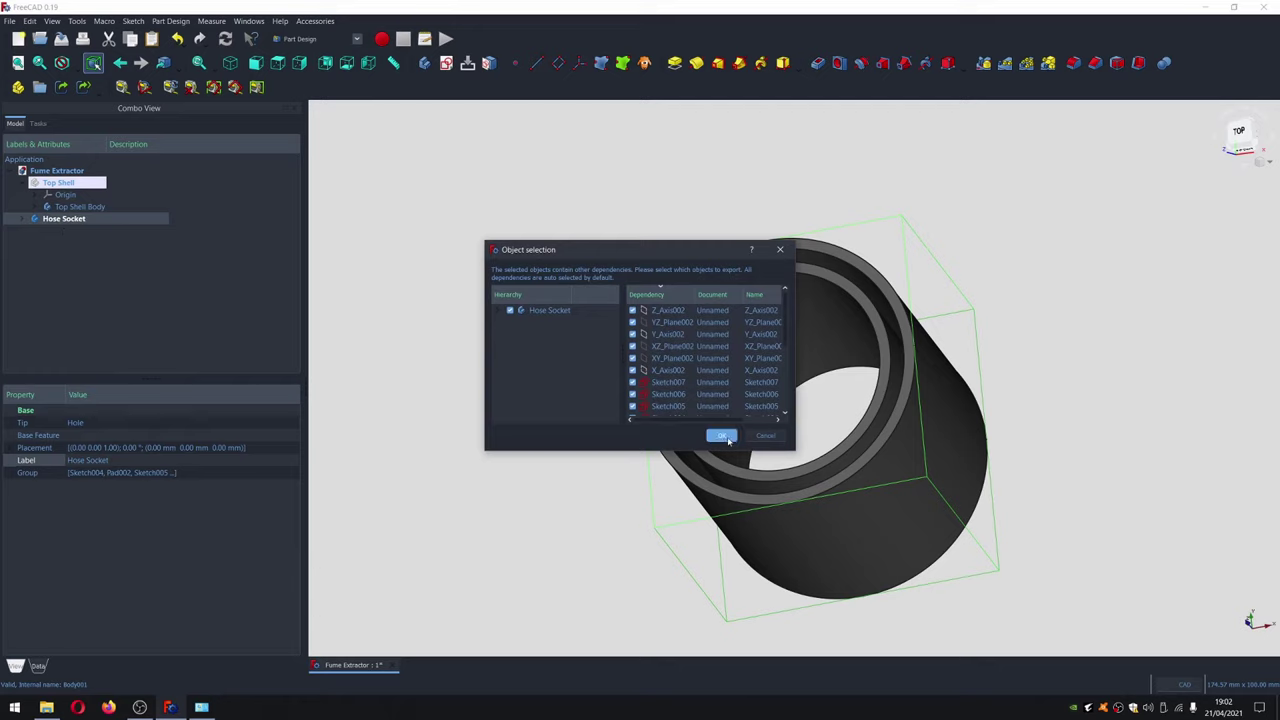
{"action": "left_click", "coordinate": [724, 437]}
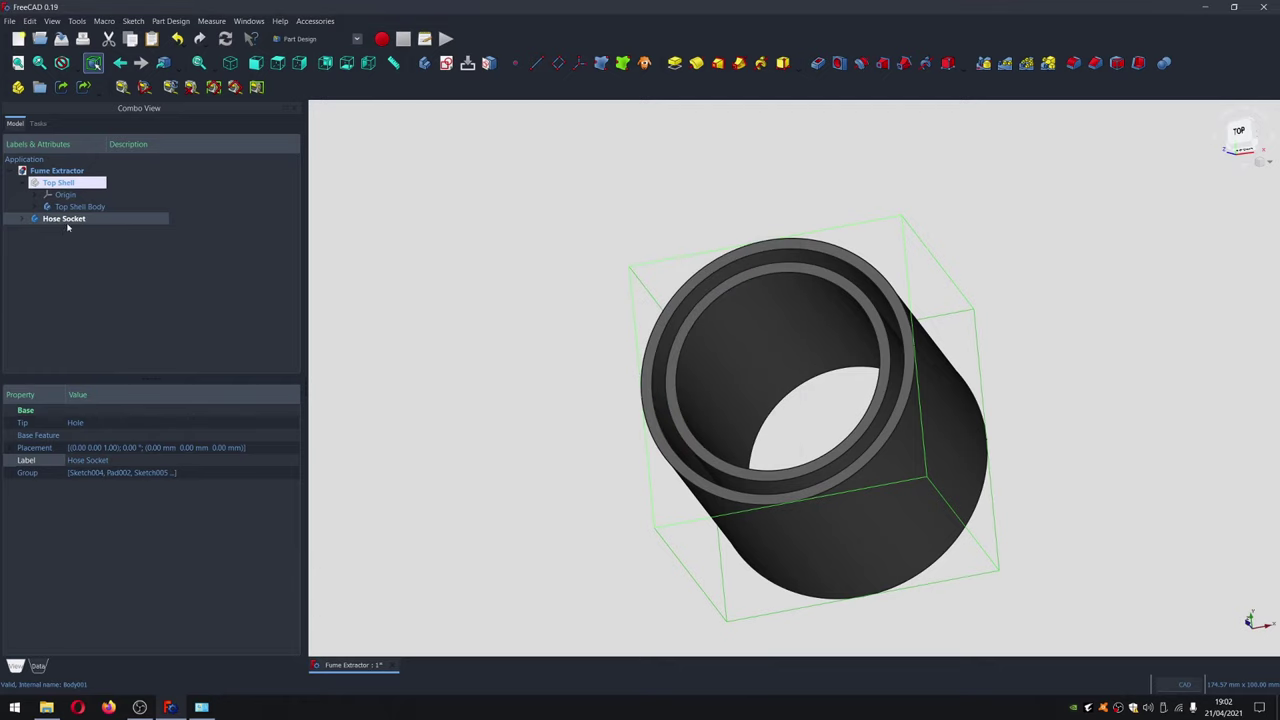
Hide the Hose Socket body and show the Top Shell part
{"action": "key", "text": "space"}
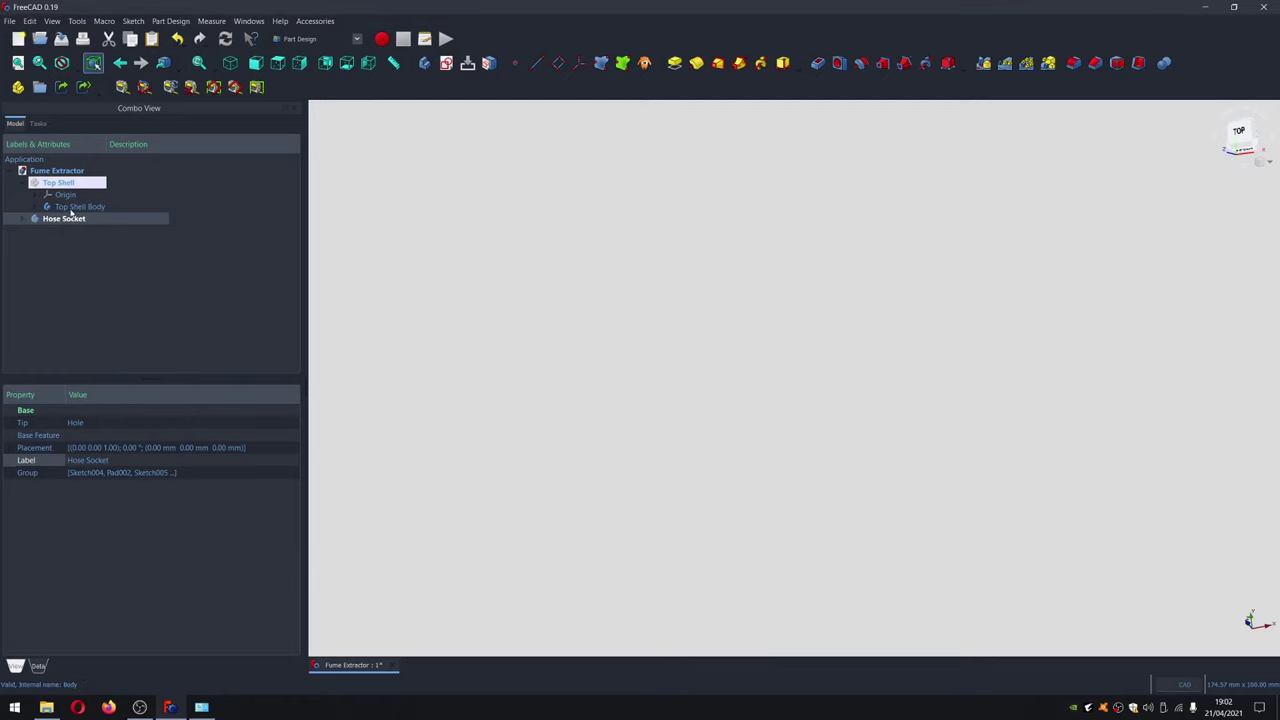
{"action": "left_click", "coordinate": [60, 184]}
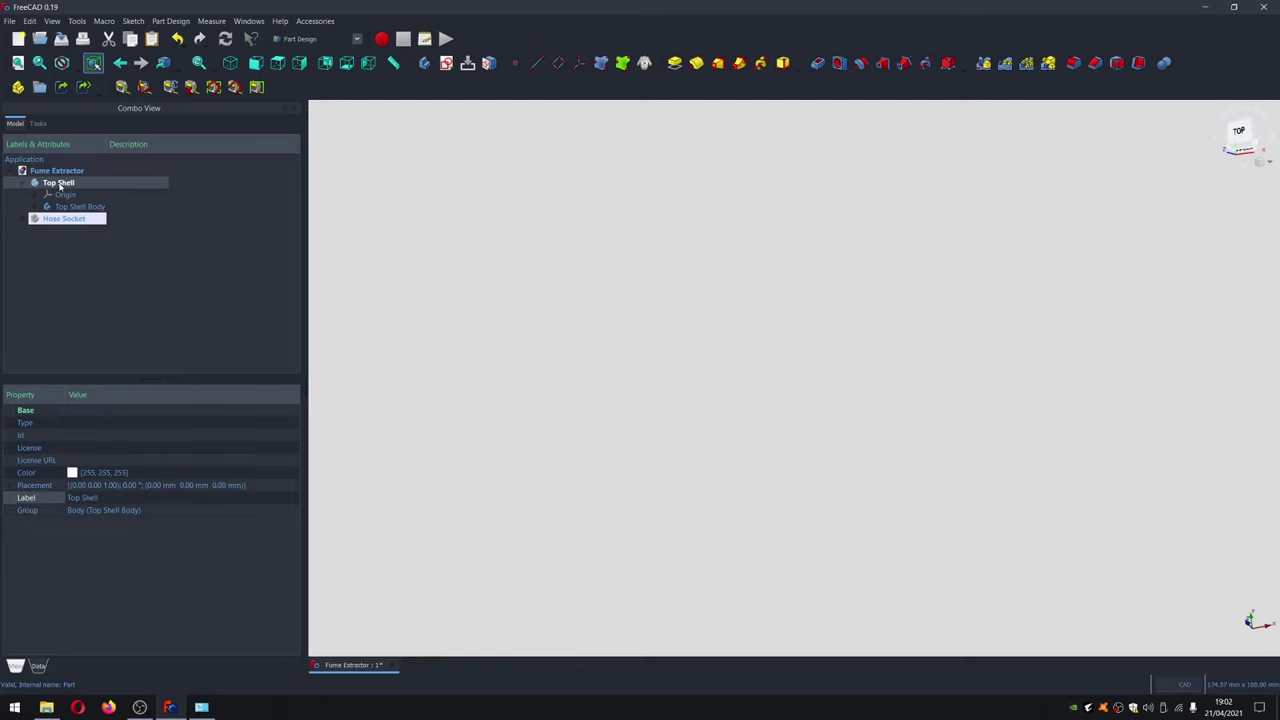
{"action": "key", "text": "space"}
Paste the copied Hose Socket body into the document with Top Shell selected
{"action": "scroll", "coordinate": [640, 385], "scroll_direction": "down", "scroll_amount": 3}
{"action": "scroll", "coordinate": [737, 447], "scroll_direction": "up", "scroll_amount": 3}
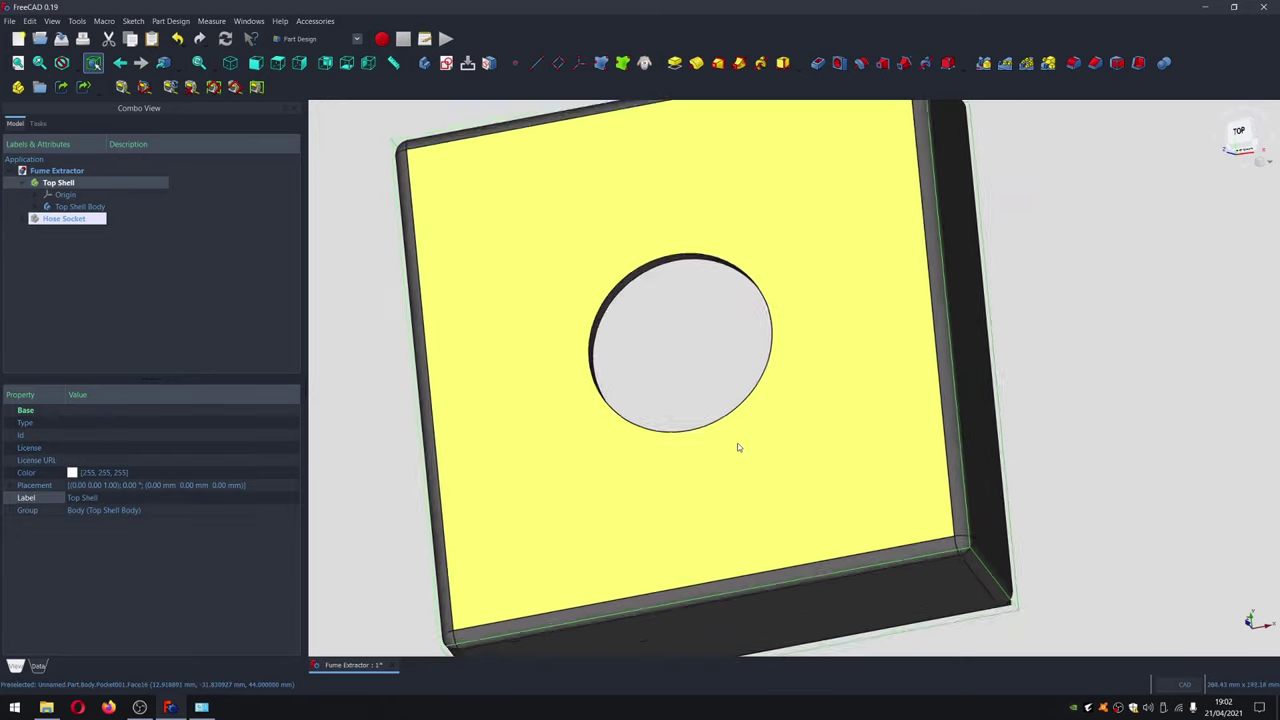
{"action": "scroll", "coordinate": [737, 447], "scroll_direction": "up", "scroll_amount": 1}
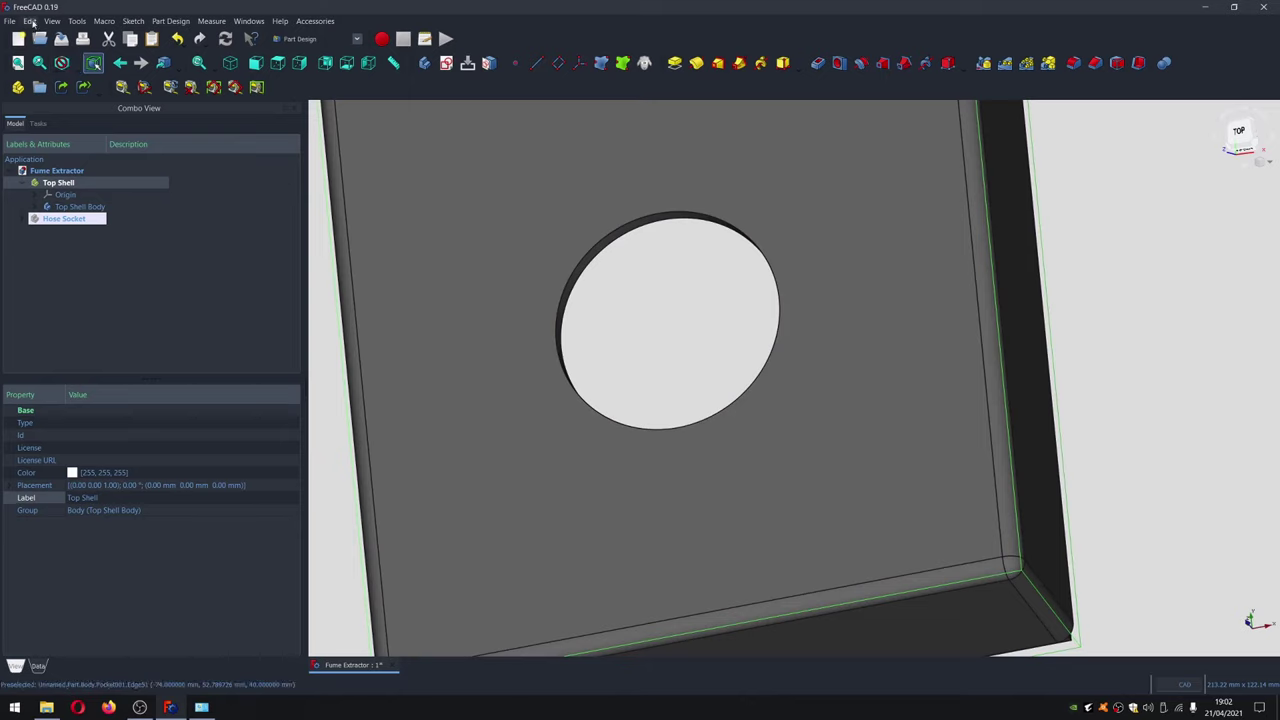
{"action": "right_click", "coordinate": [66, 184]}
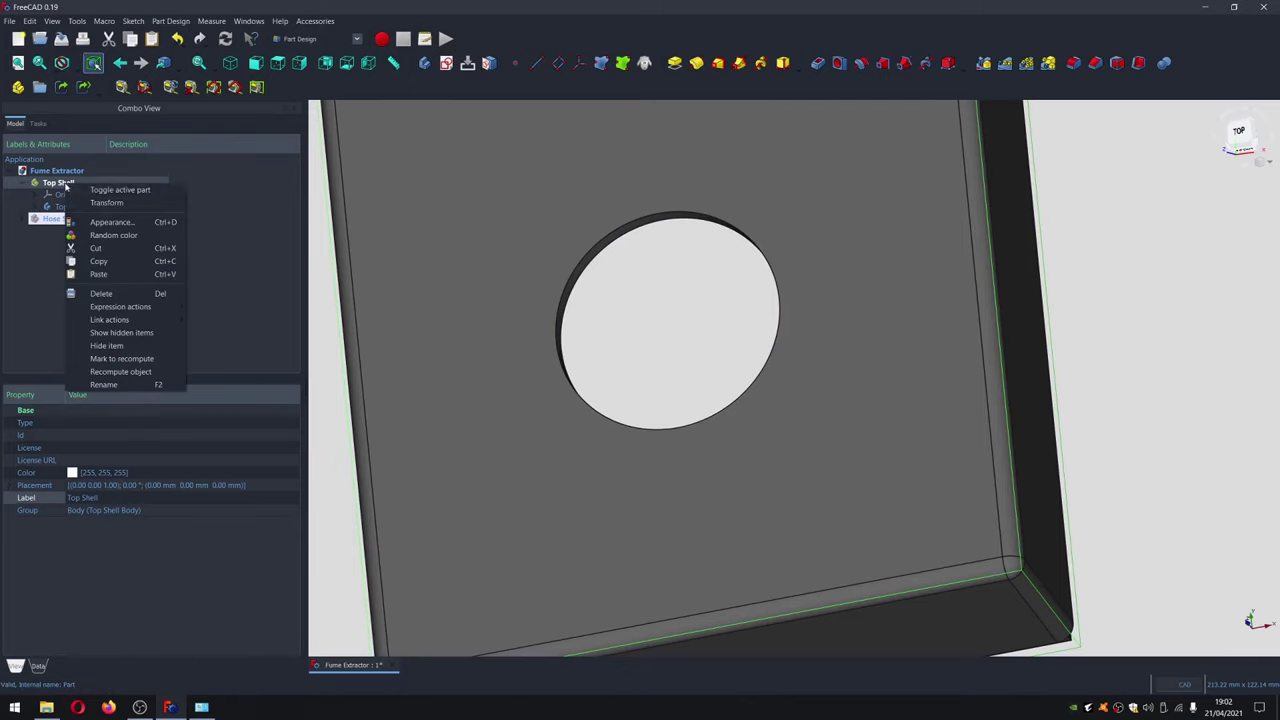
{"action": "left_click", "coordinate": [100, 274]}
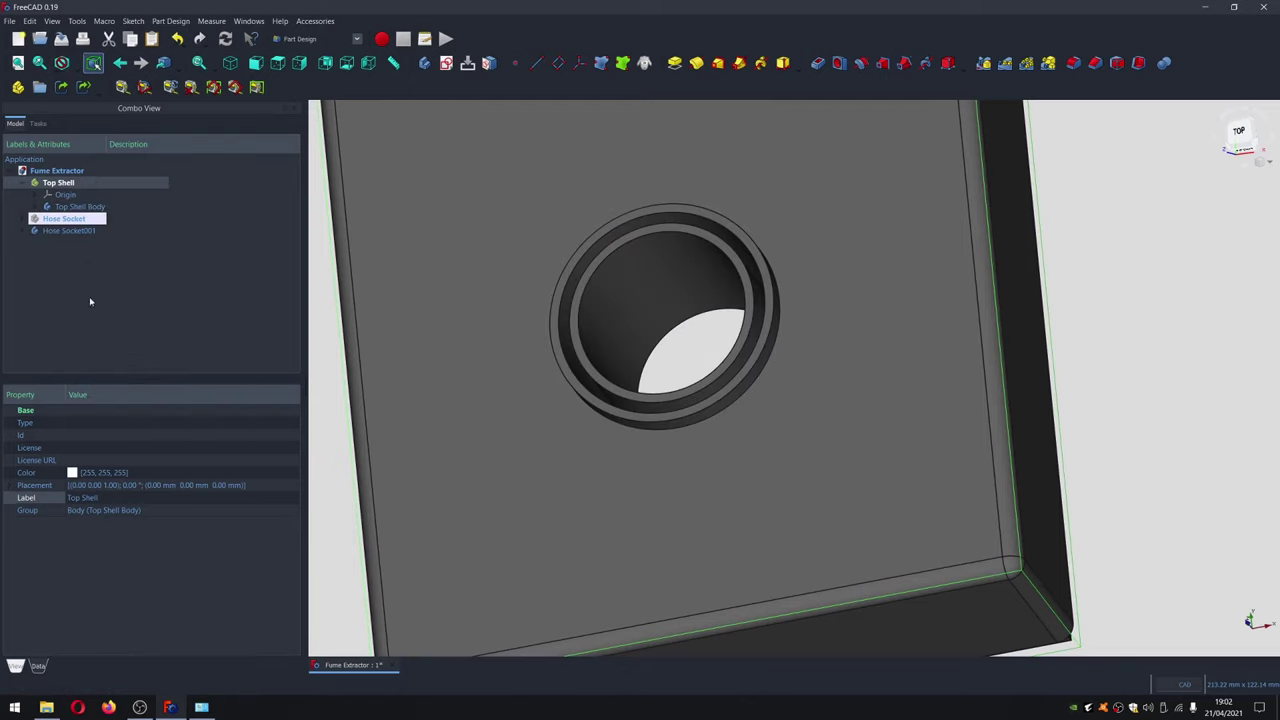
Move the Hose Socket001 body into the Top Shell part and rename it Hose_Socket
{"action": "left_click", "coordinate": [67, 233]}
{"action": "left_click_drag", "start_coordinate": [66, 234], "coordinate": [68, 187]}
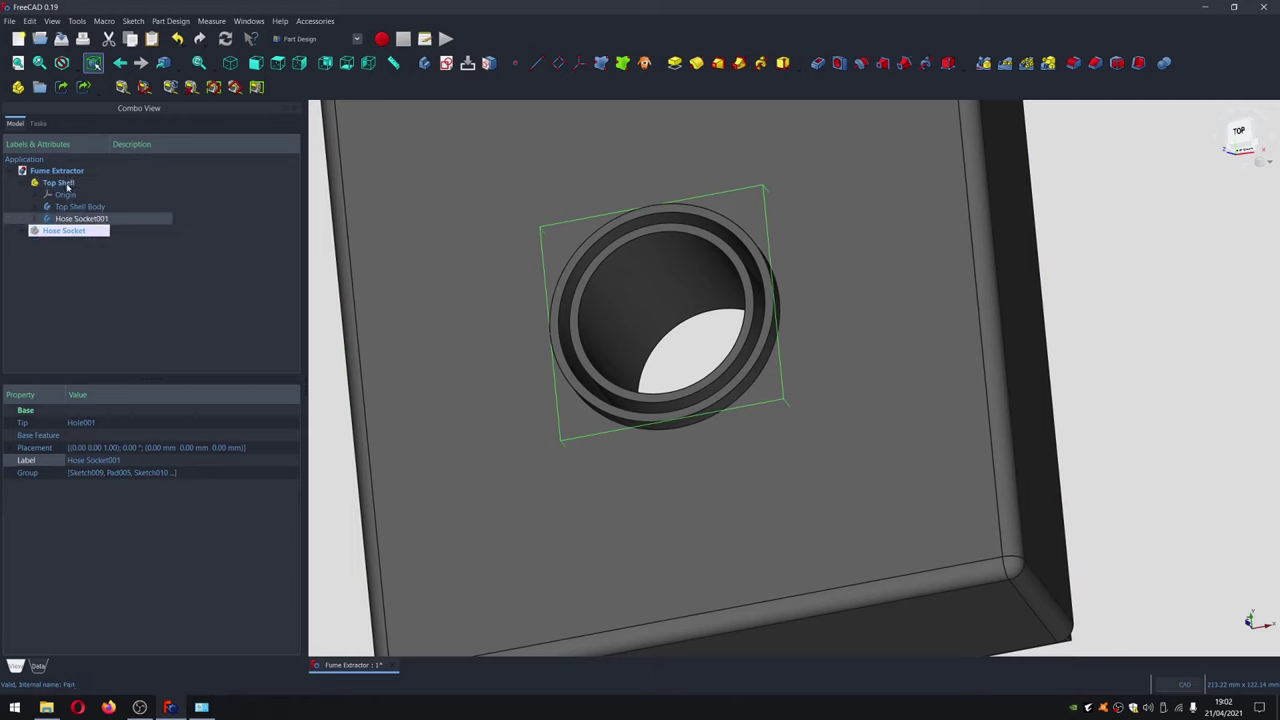
{"action": "right_click", "coordinate": [79, 221]}
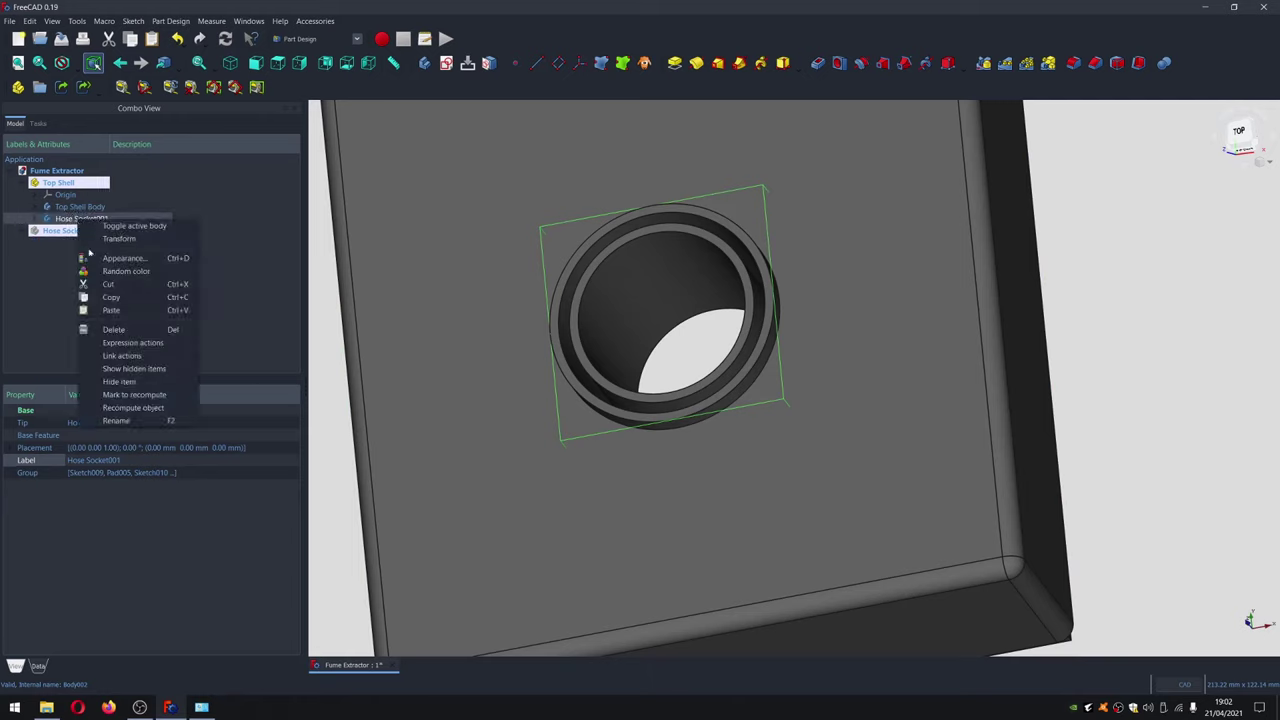
{"action": "left_click", "coordinate": [110, 420]}
{"action": "key", "text": "End"}
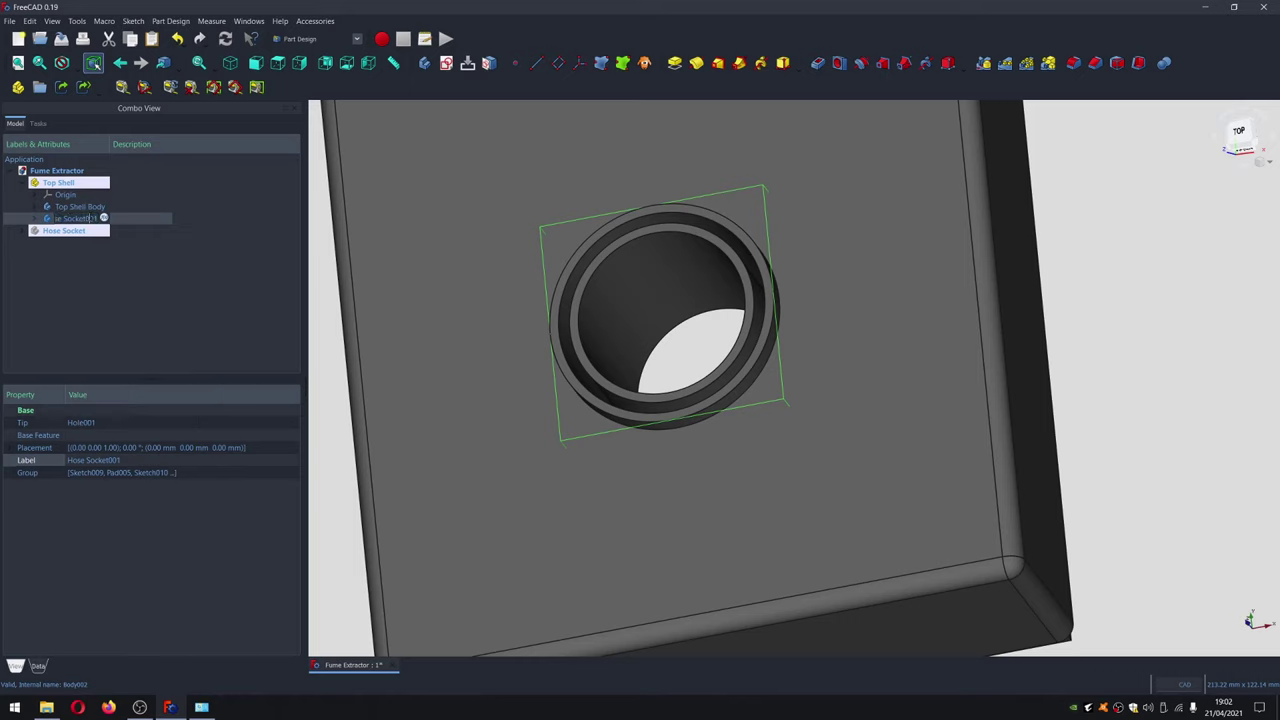
{"action": "key", "text": "shift+Left"}
{"action": "key", "text": "shift+Left"}
{"action": "key", "text": "shift+Left"}
{"action": "key", "text": "BackSpace"}
{"action": "type", "text": "_"}
{"action": "key", "text": "Return"}
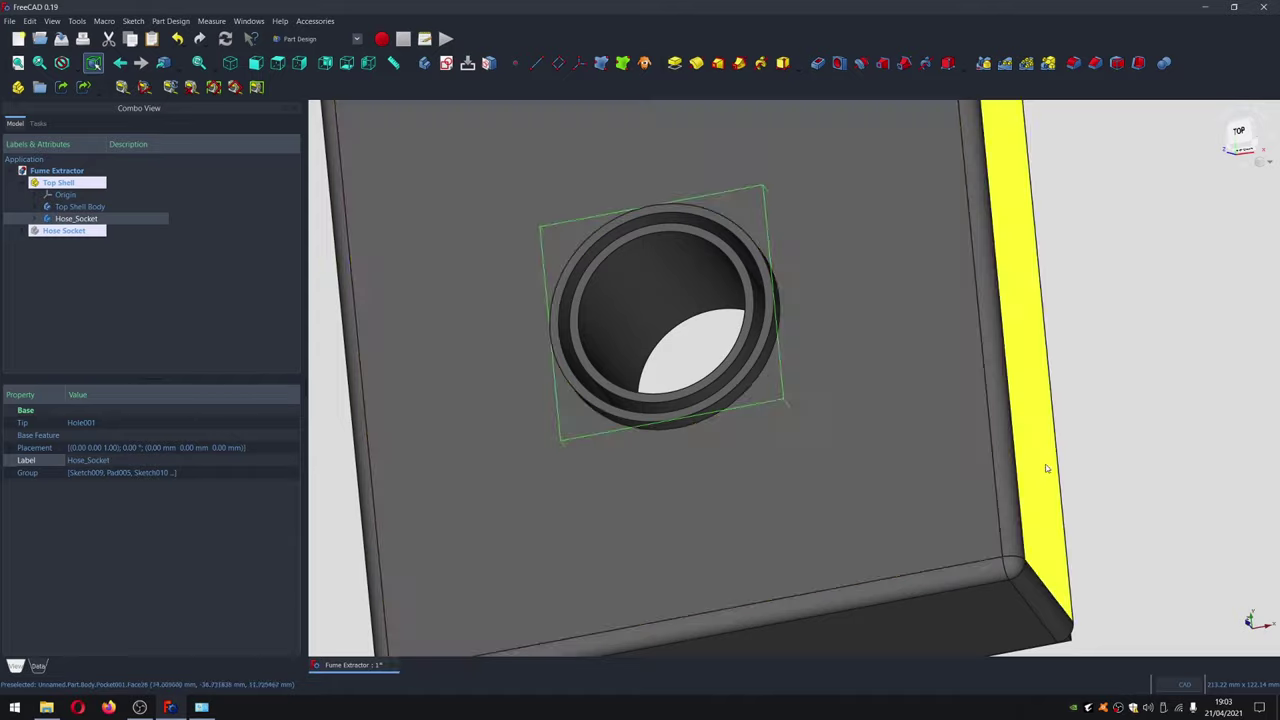
Transform the Hose_Socket body, raising it 50 mm along the Z axis above the top shell
{"action": "scroll", "coordinate": [823, 494], "scroll_direction": "down", "scroll_amount": 4}
{"action": "middle_click_drag", "start_coordinate": [971, 557], "coordinate": [865, 502]}
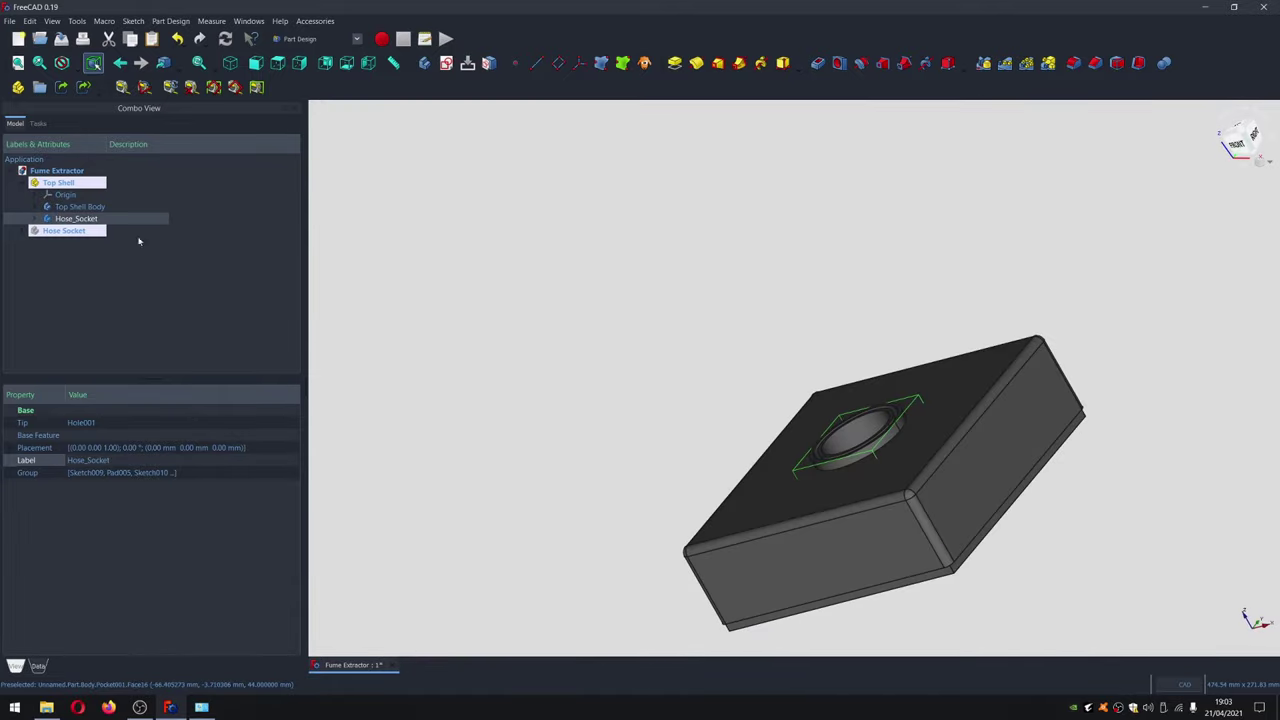
{"action": "right_click", "coordinate": [77, 218]}
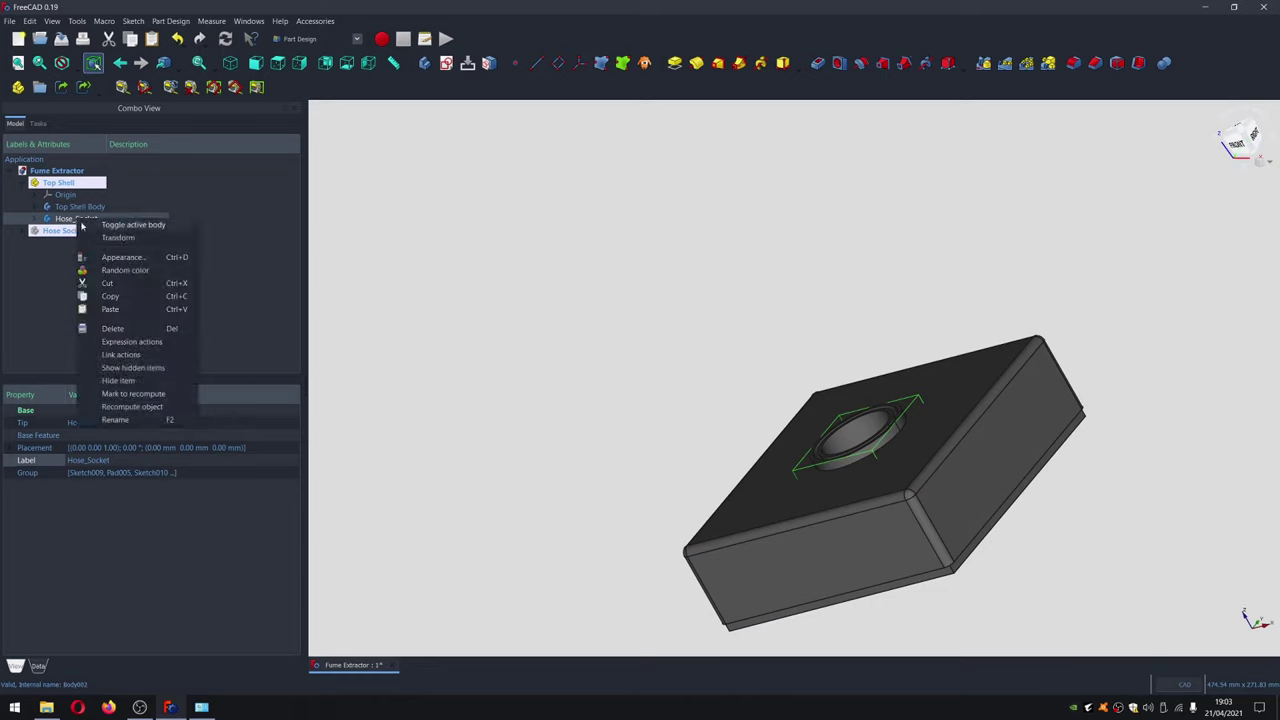
{"action": "left_click", "coordinate": [133, 242]}
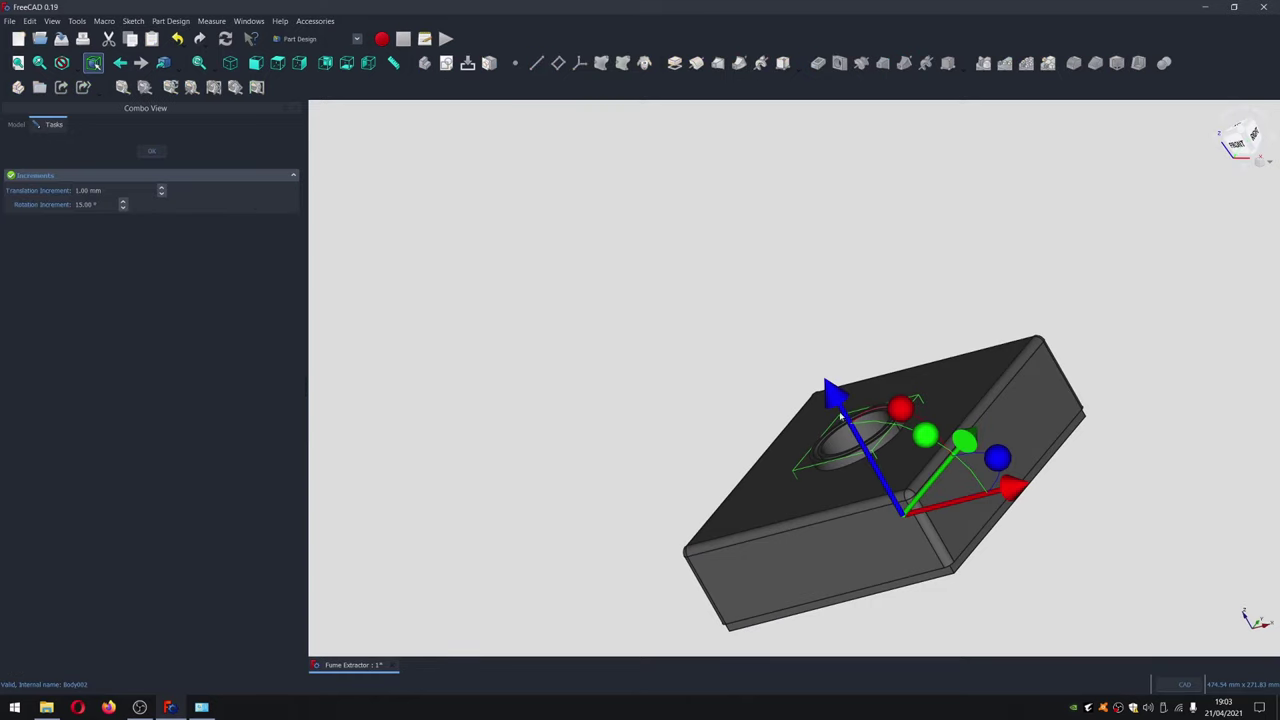
{"action": "left_click_drag", "start_coordinate": [837, 400], "coordinate": [798, 310]}
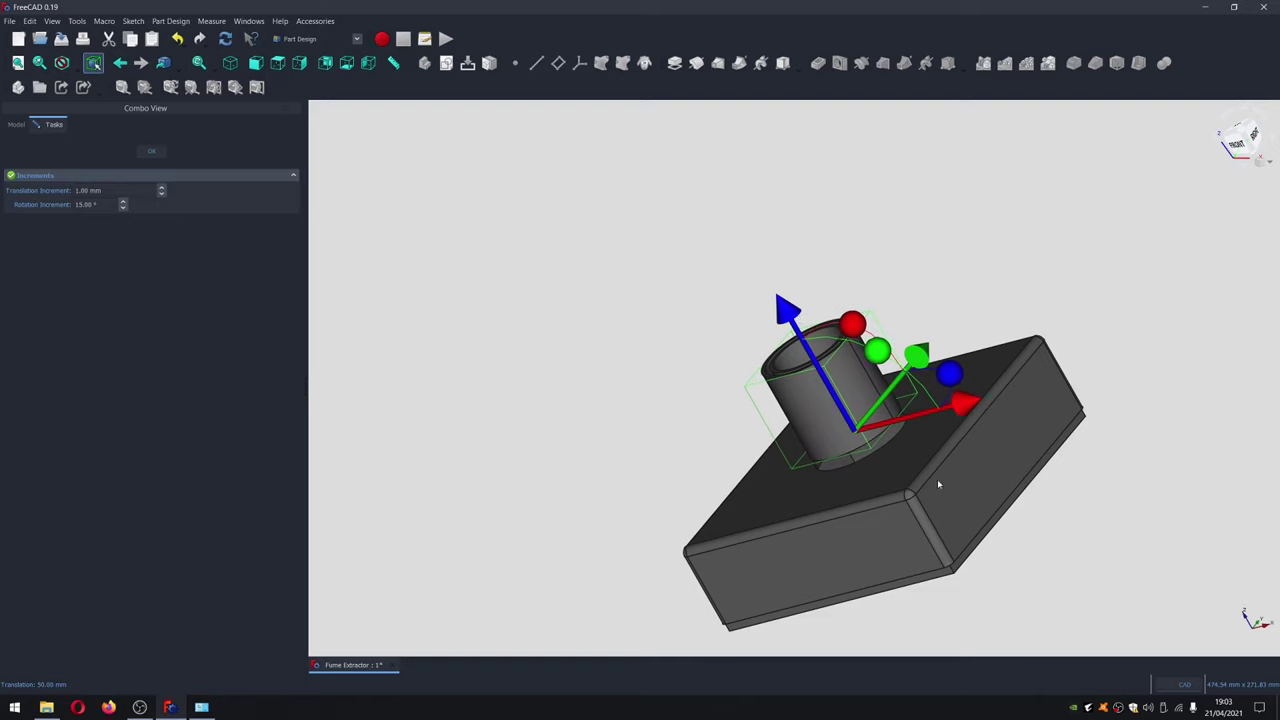
{"action": "scroll", "coordinate": [943, 486], "scroll_direction": "up", "scroll_amount": 1}
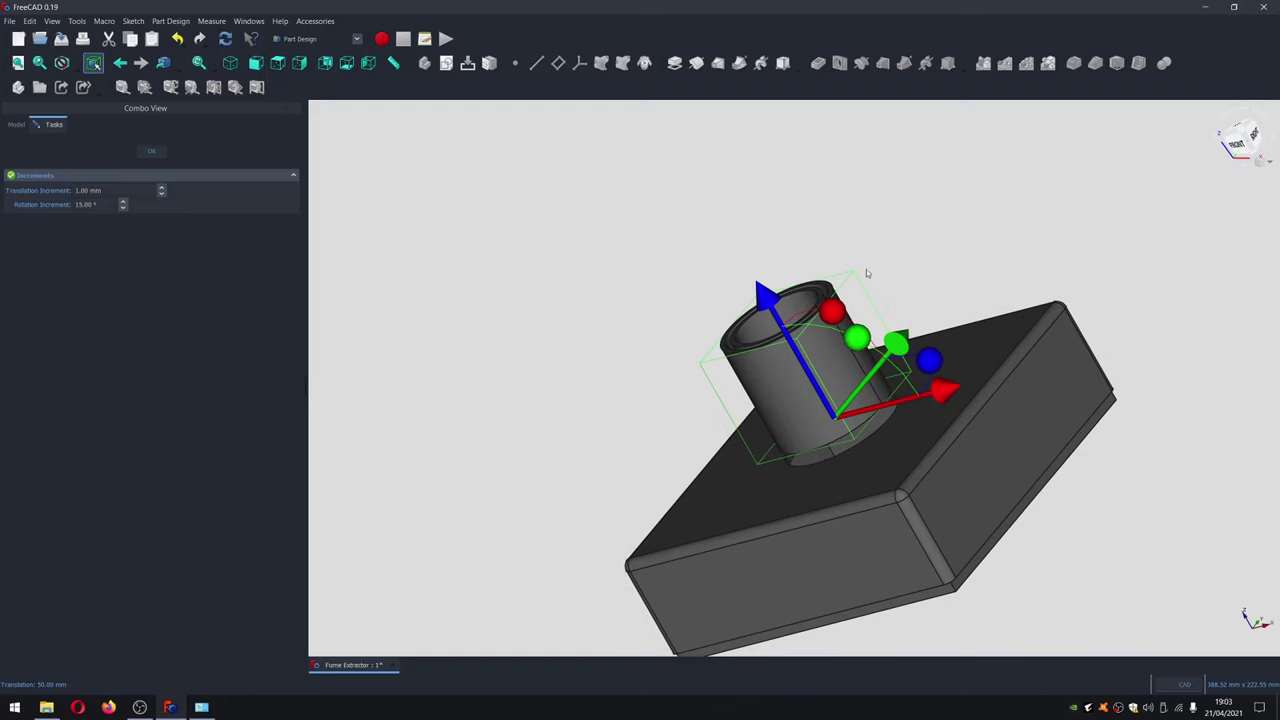
Lower the Hose_Socket body 6 mm in the side view so its base sits on the shell's top face
{"action": "left_click", "coordinate": [299, 62]}
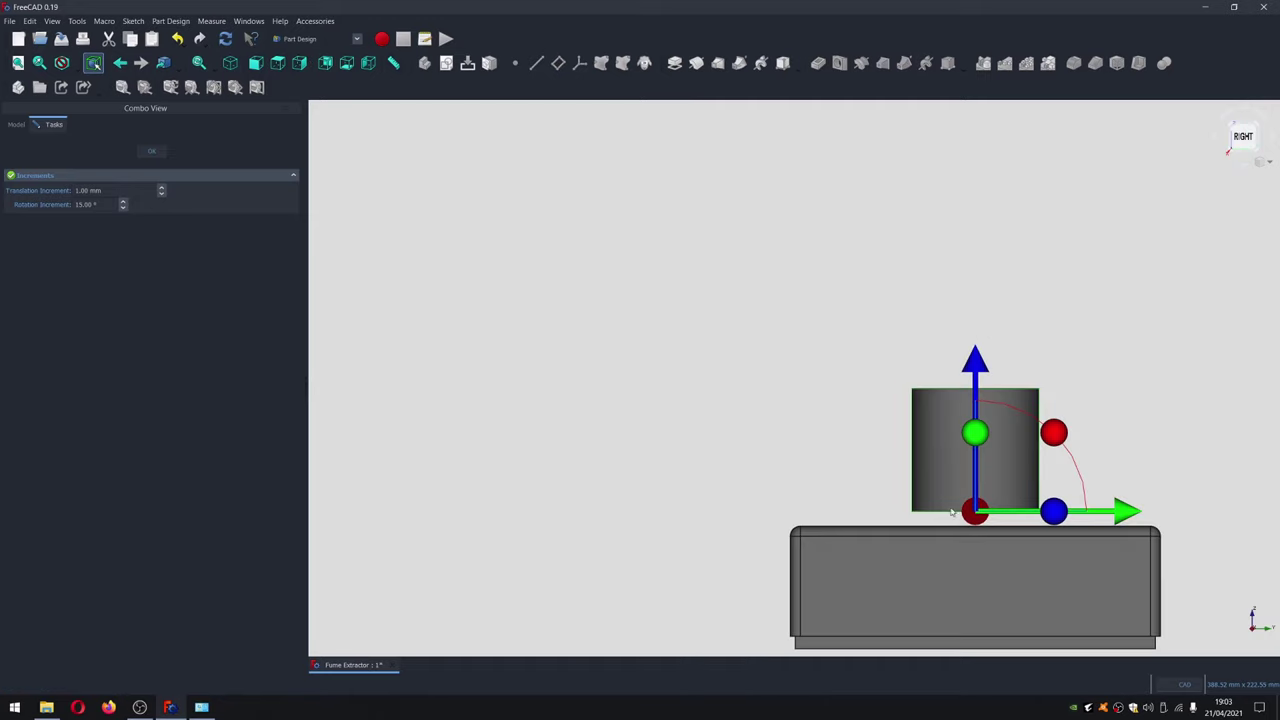
{"action": "scroll", "coordinate": [1031, 598], "scroll_direction": "up", "scroll_amount": 2}
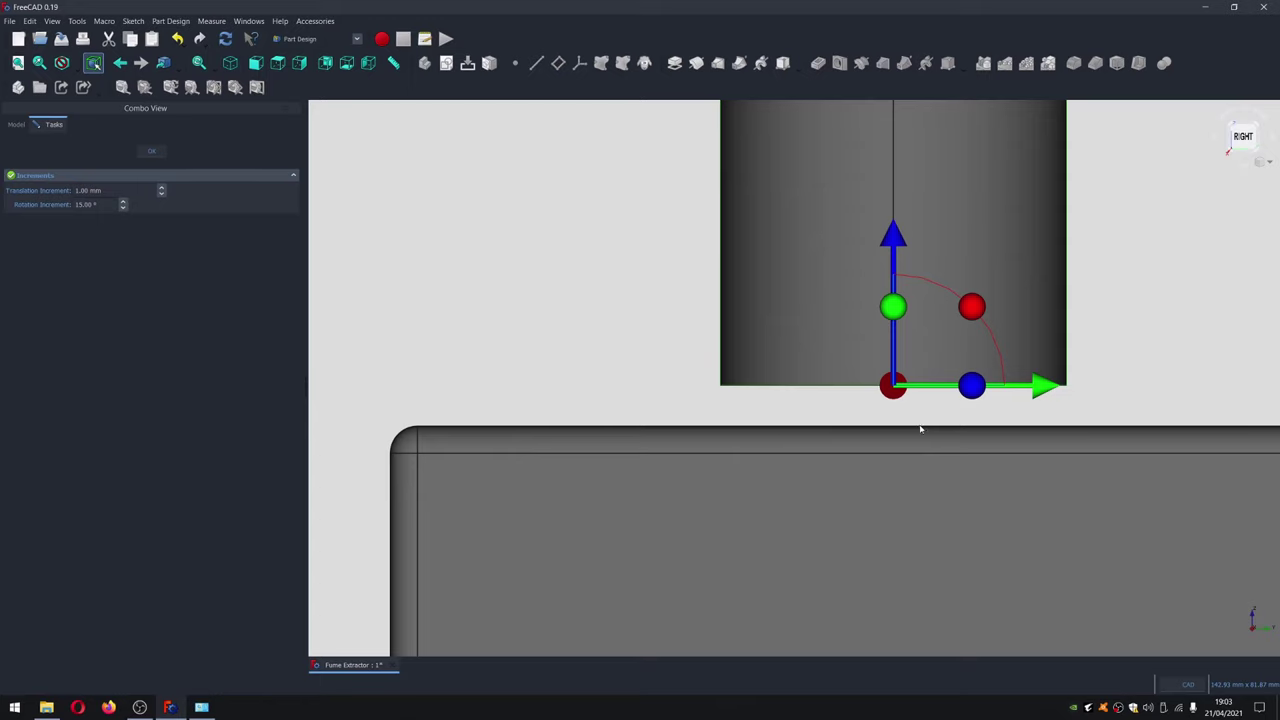
{"action": "scroll", "coordinate": [957, 571], "scroll_direction": "down", "scroll_amount": 3}
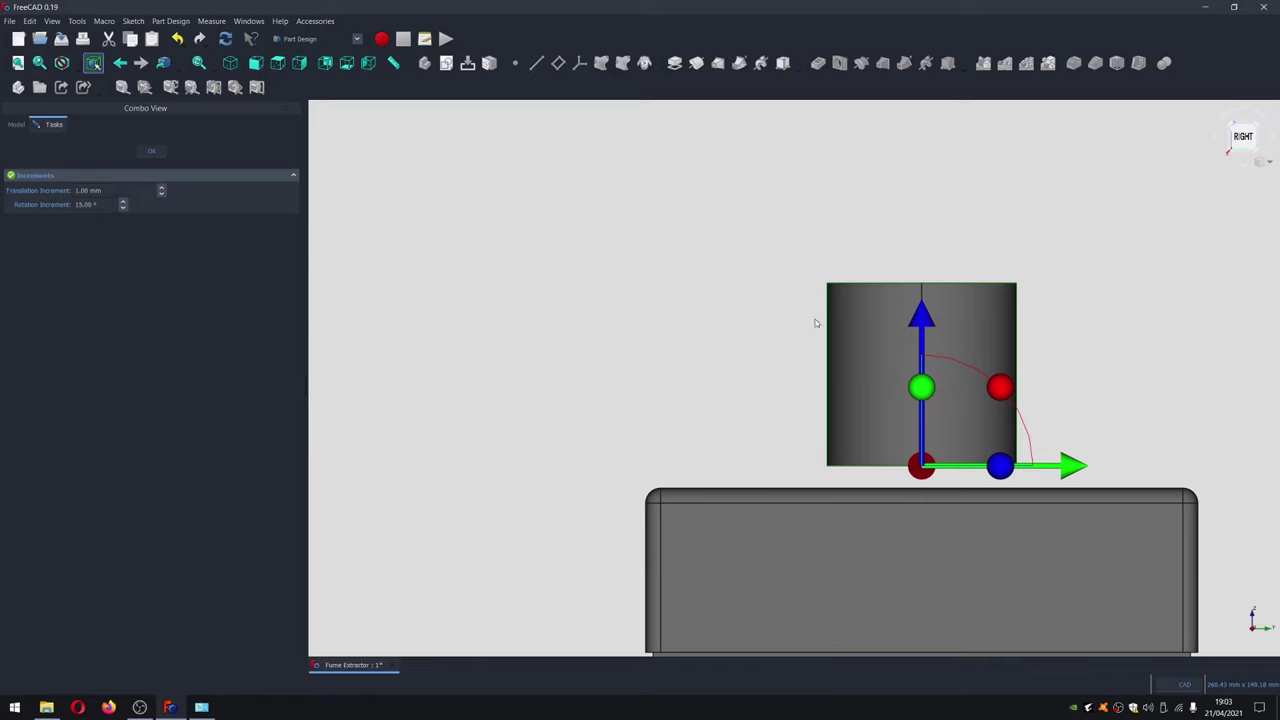
{"action": "left_click_drag", "start_coordinate": [926, 322], "coordinate": [922, 352]}
{"action": "scroll", "coordinate": [925, 582], "scroll_direction": "up", "scroll_amount": 3}
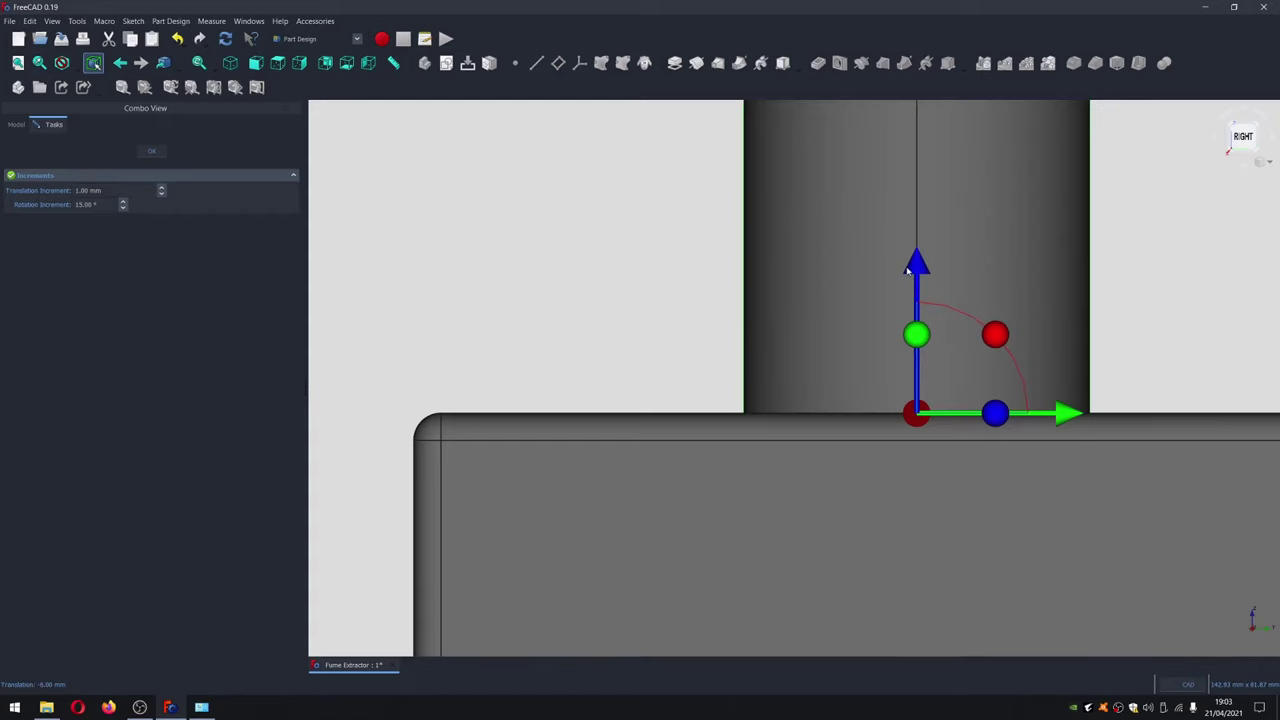
Sink the Hose_Socket body 4 mm below the shell's top face and finish the transform
{"action": "left_click_drag", "start_coordinate": [908, 270], "coordinate": [916, 262]}
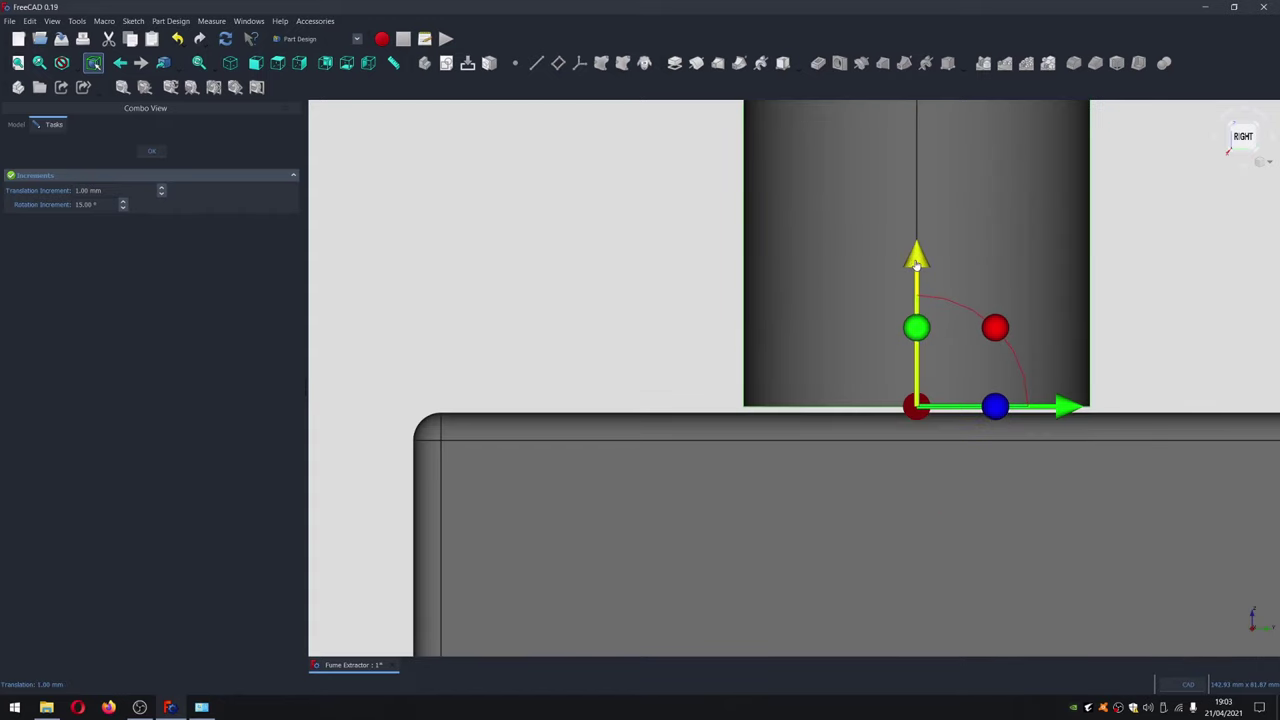
{"action": "left_click_drag", "start_coordinate": [916, 264], "coordinate": [916, 297]}
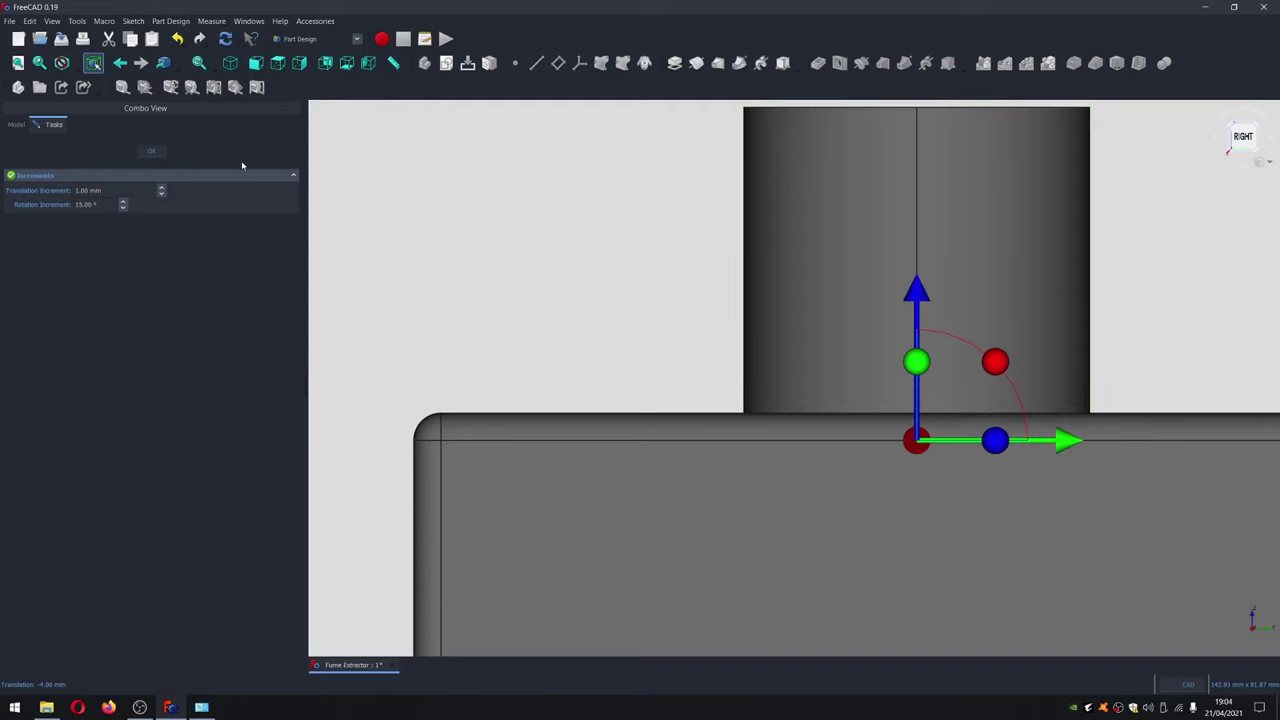
{"action": "left_click", "coordinate": [148, 151]}
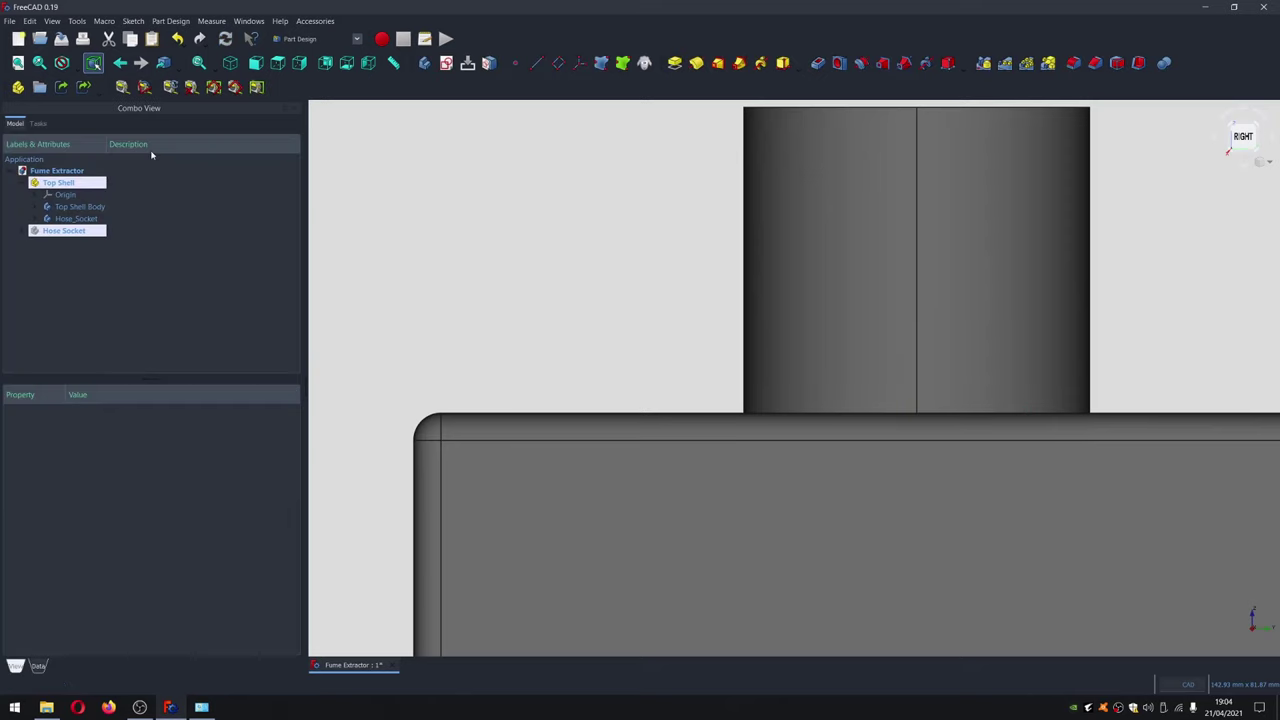
Examine from several angles how the hose socket sits on the top shell
{"action": "scroll", "coordinate": [497, 417], "scroll_direction": "down", "scroll_amount": 3}
{"action": "scroll", "coordinate": [592, 505], "scroll_direction": "up", "scroll_amount": 3}
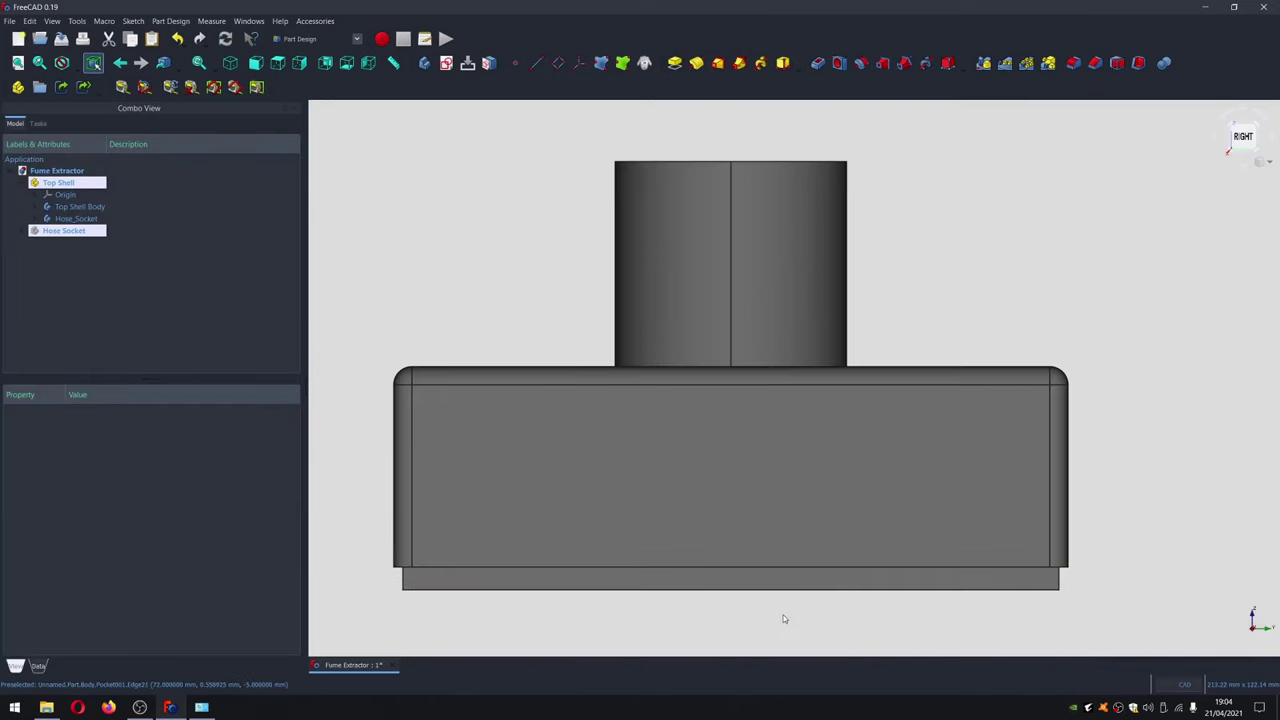
{"action": "middle_click_drag", "start_coordinate": [772, 603], "coordinate": [911, 410]}
{"action": "scroll", "coordinate": [843, 300], "scroll_direction": "up", "scroll_amount": 3}
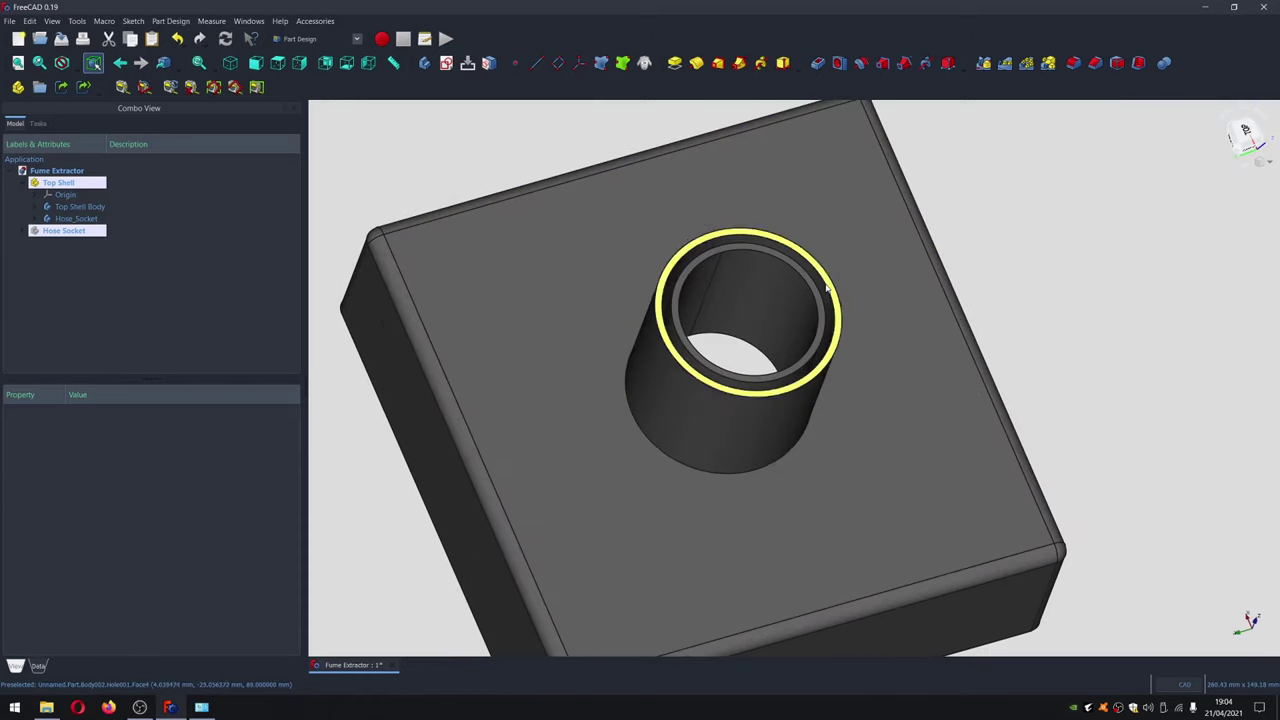
{"action": "middle_click_drag", "start_coordinate": [701, 558], "coordinate": [800, 500]}
{"action": "left_click", "coordinate": [1258, 132]}
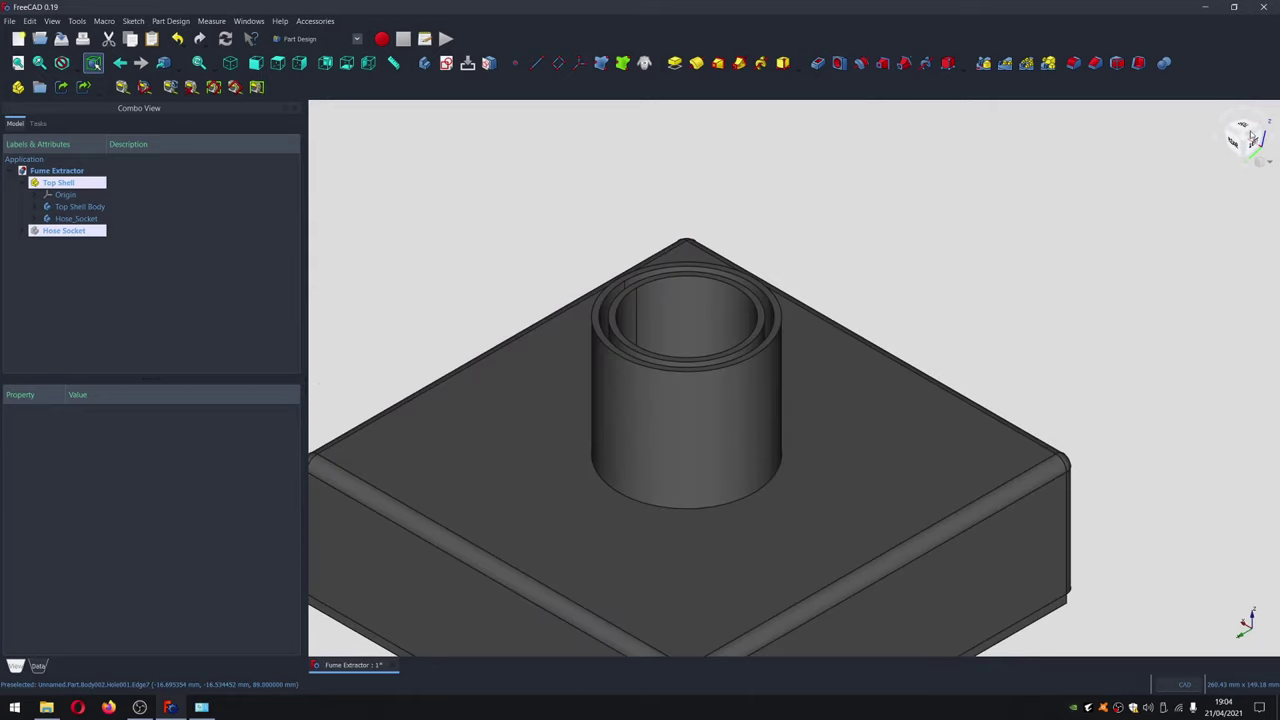
{"action": "scroll", "coordinate": [1080, 306], "scroll_direction": "down", "scroll_amount": 2}
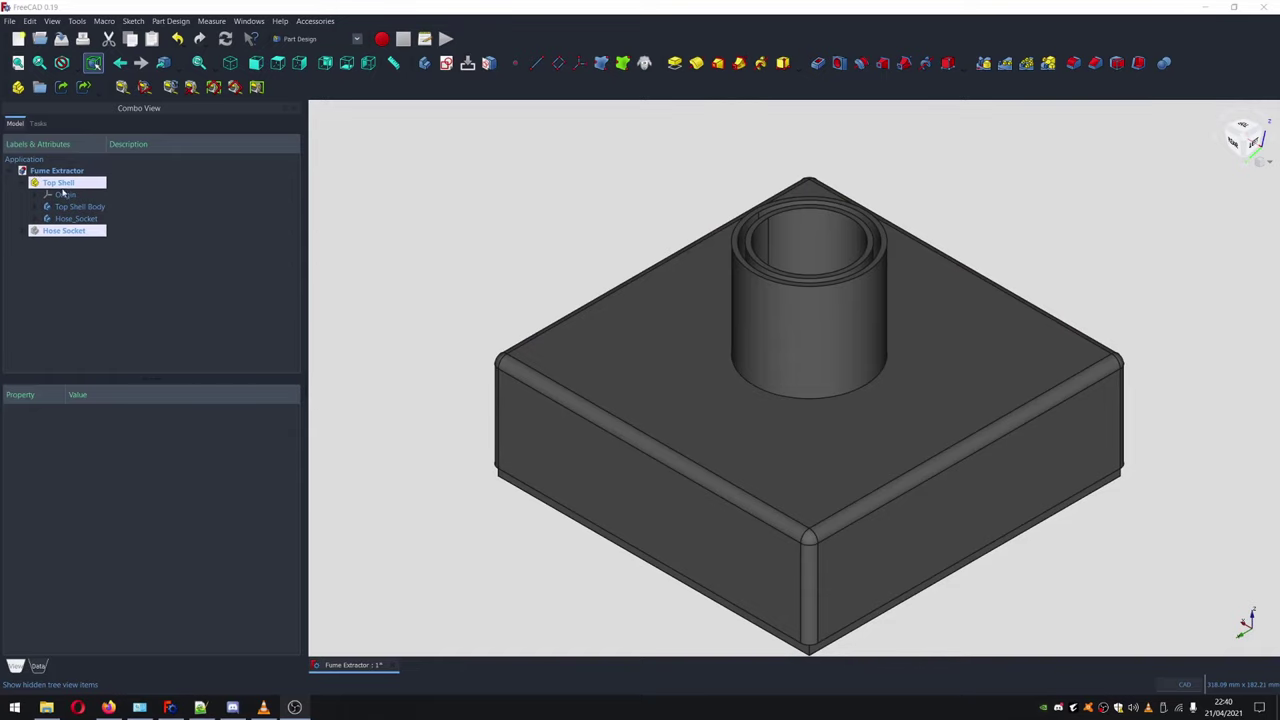
Activate the Top Shell Body and create a new sketch on the shell's large front face
{"action": "left_click", "coordinate": [257, 64]}
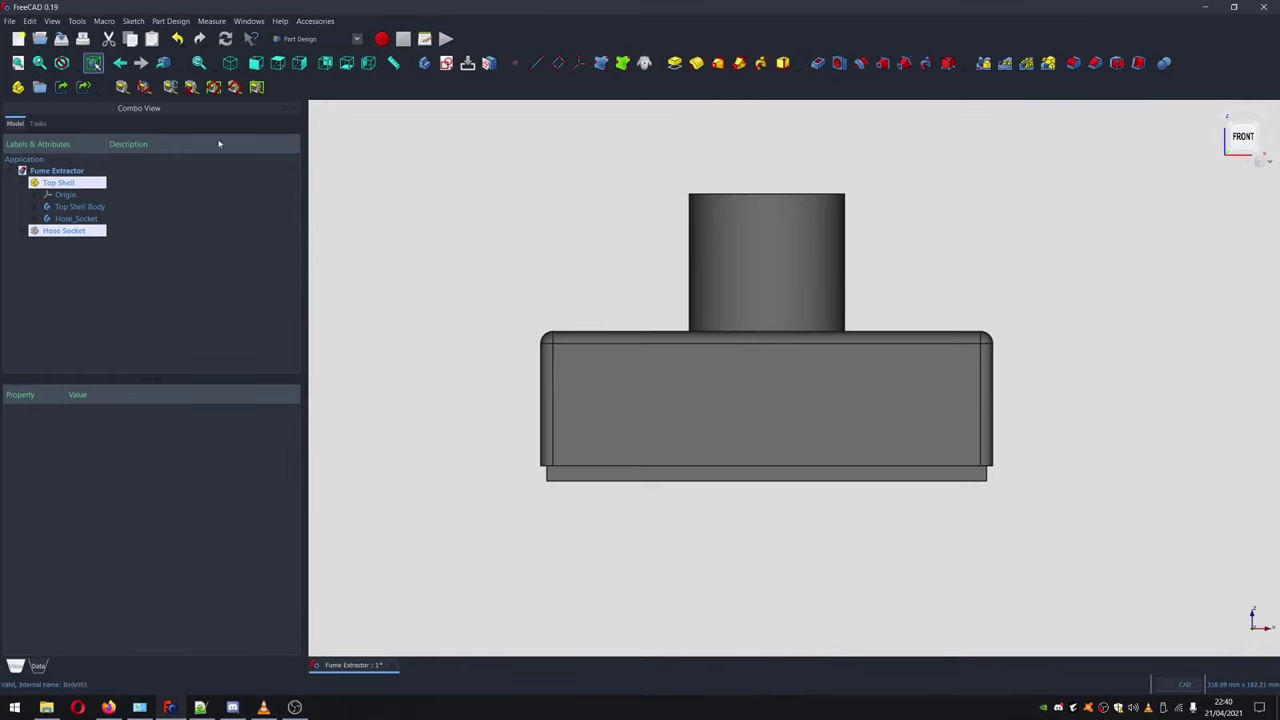
{"action": "left_click", "coordinate": [60, 184], "text": "ctrl"}
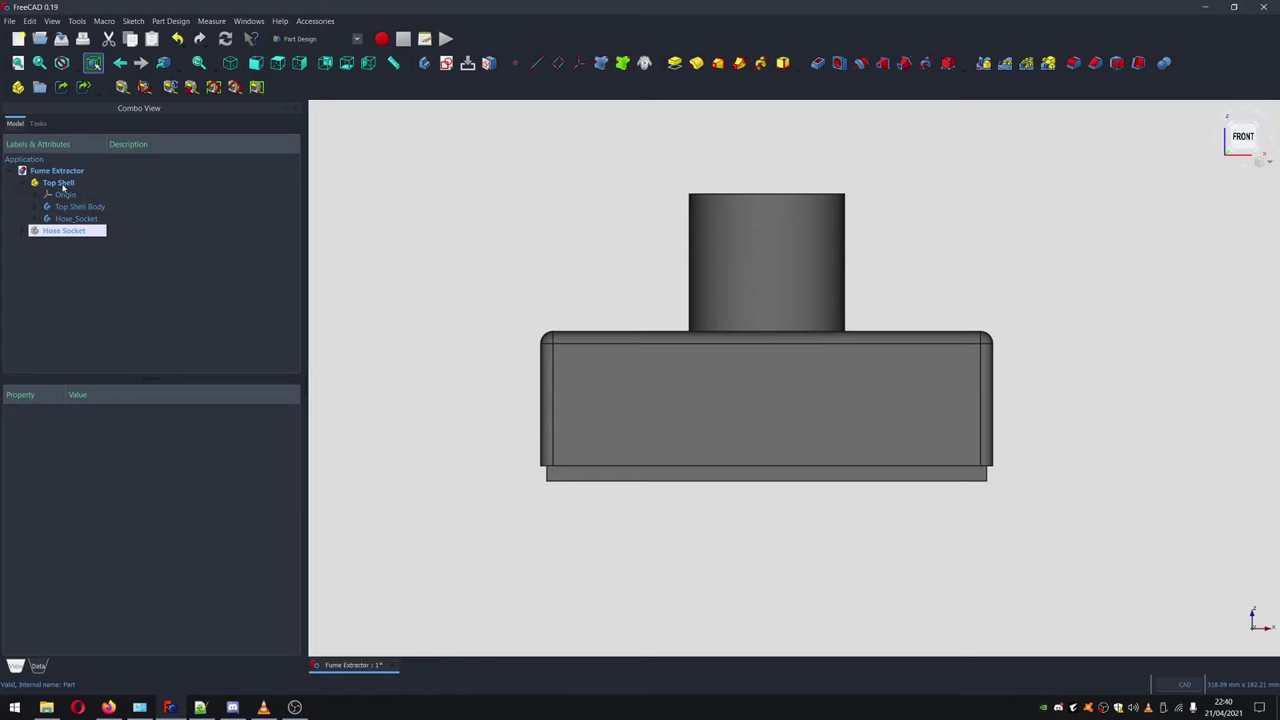
{"action": "left_click", "coordinate": [60, 184], "text": "ctrl"}
{"action": "double_click", "coordinate": [88, 208]}
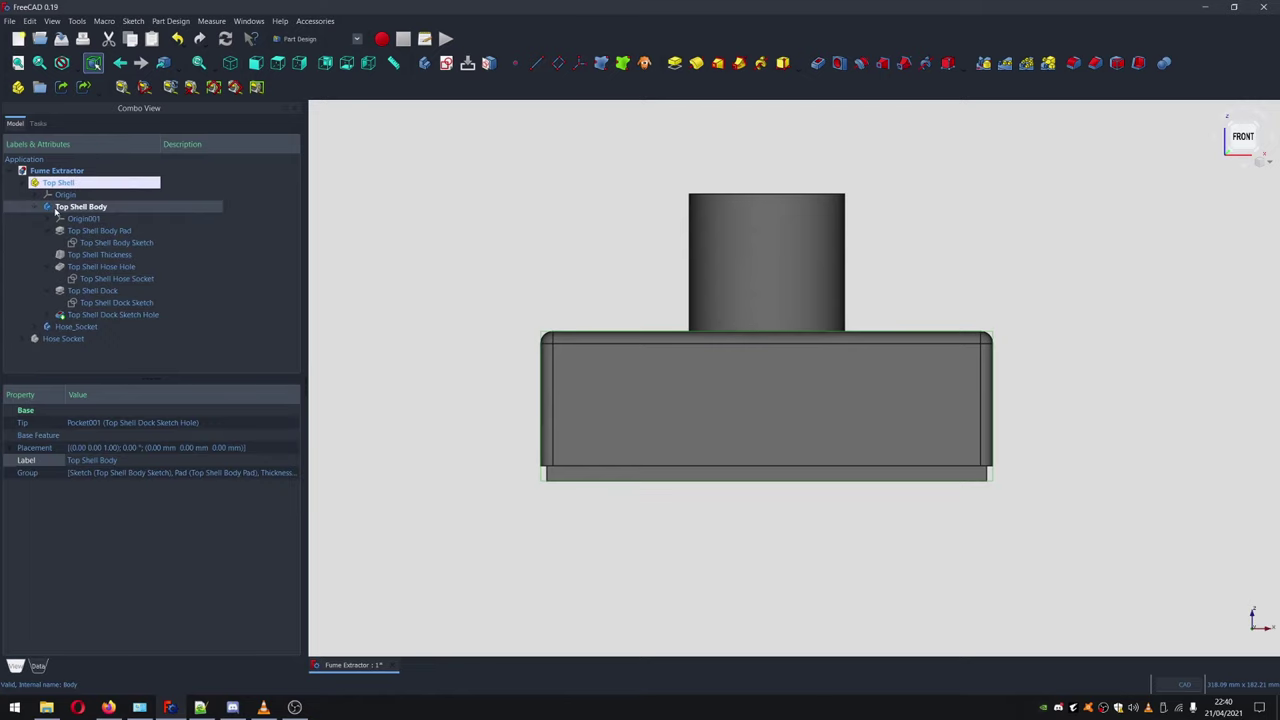
{"action": "left_click", "coordinate": [786, 411]}
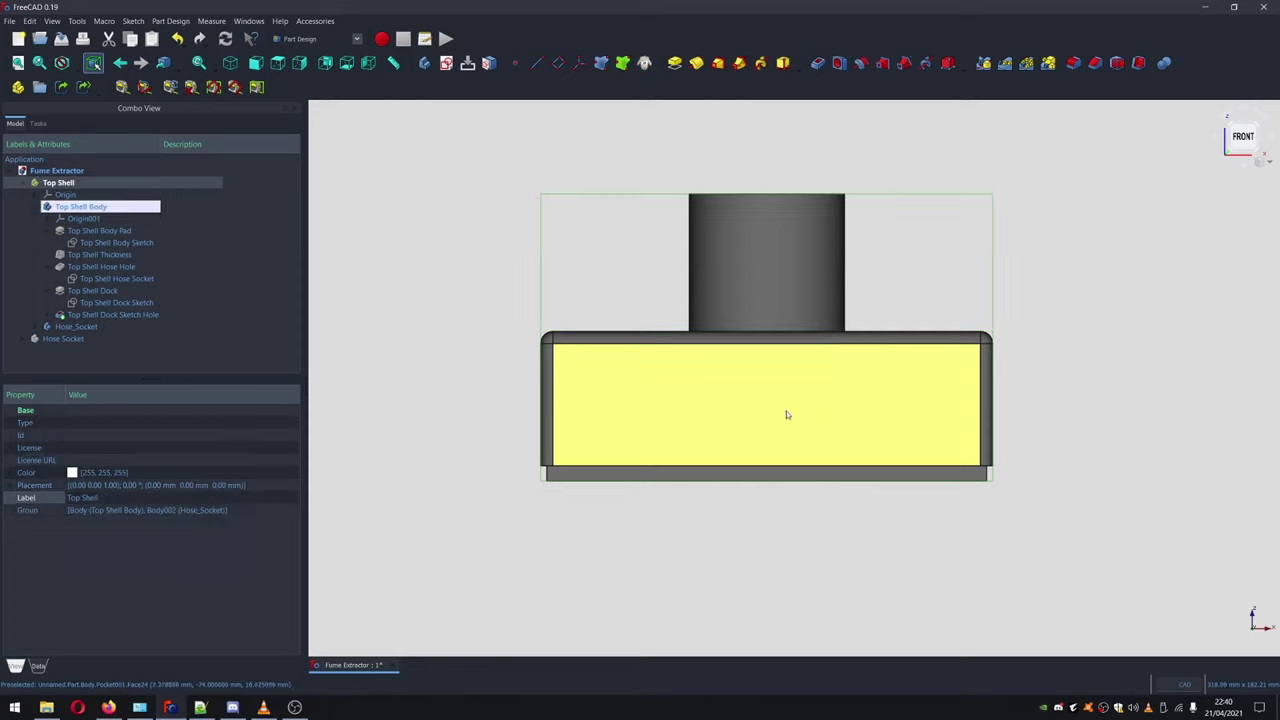
{"action": "left_click", "coordinate": [650, 385]}
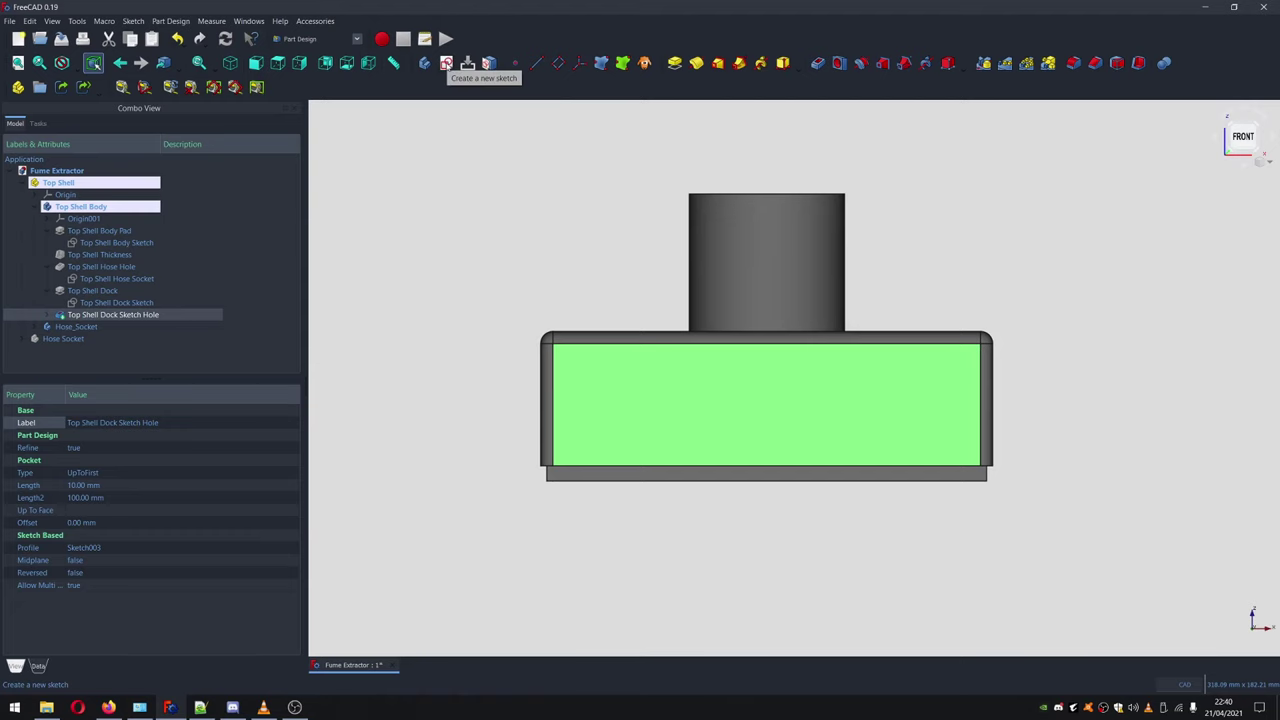
{"action": "left_click", "coordinate": [446, 63]}
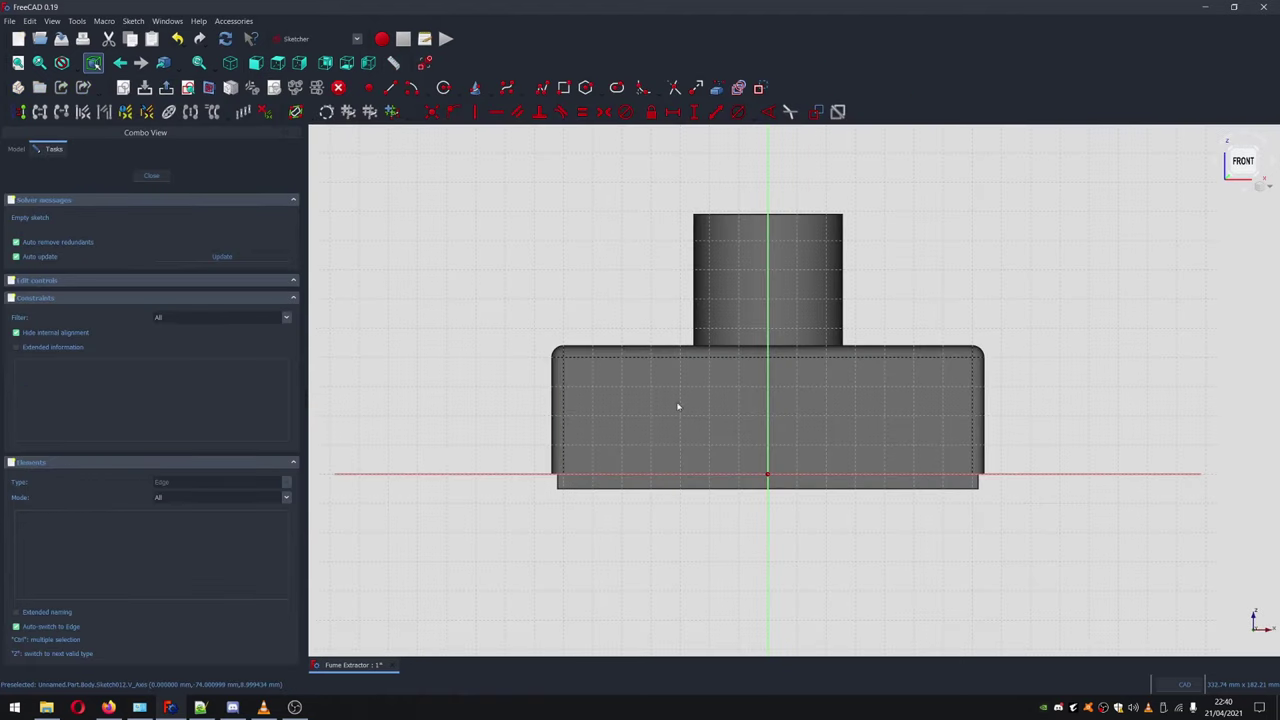
Sketch a rectangle about 20 by 5.5 mm across the vertical axis, just above the horizontal axis
{"action": "left_click", "coordinate": [443, 88]}
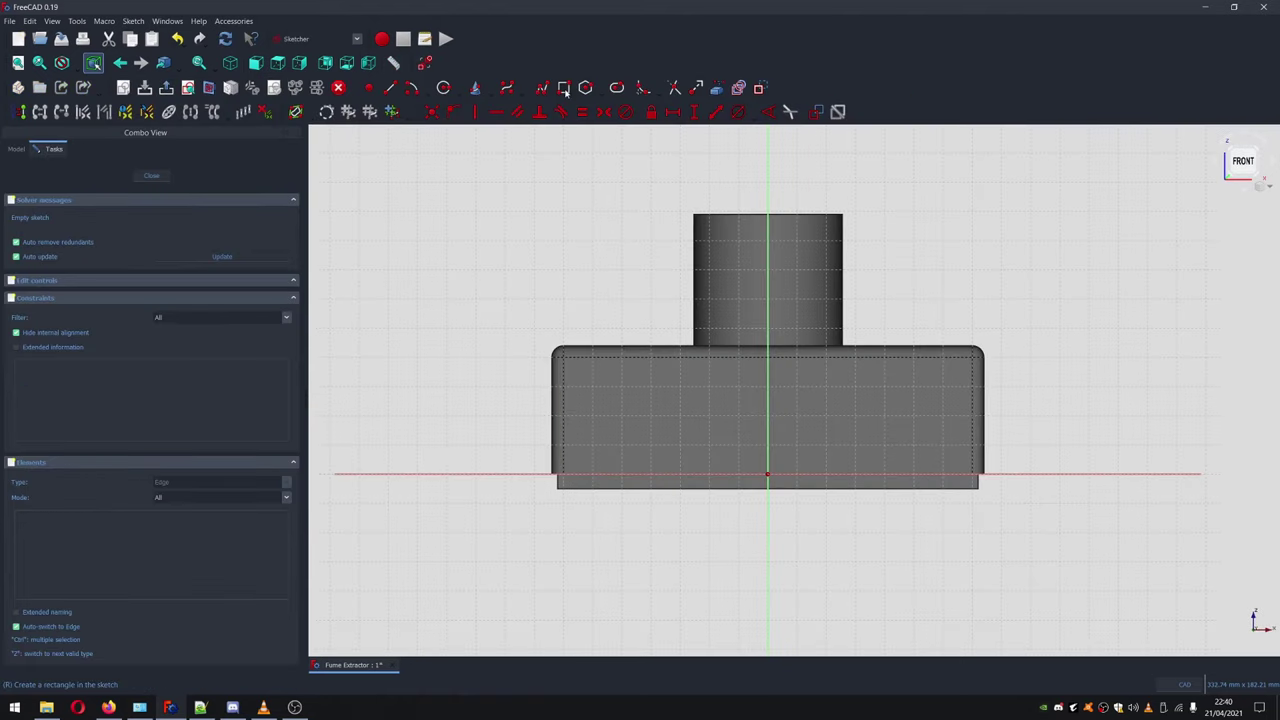
{"action": "left_click", "coordinate": [740, 455]}
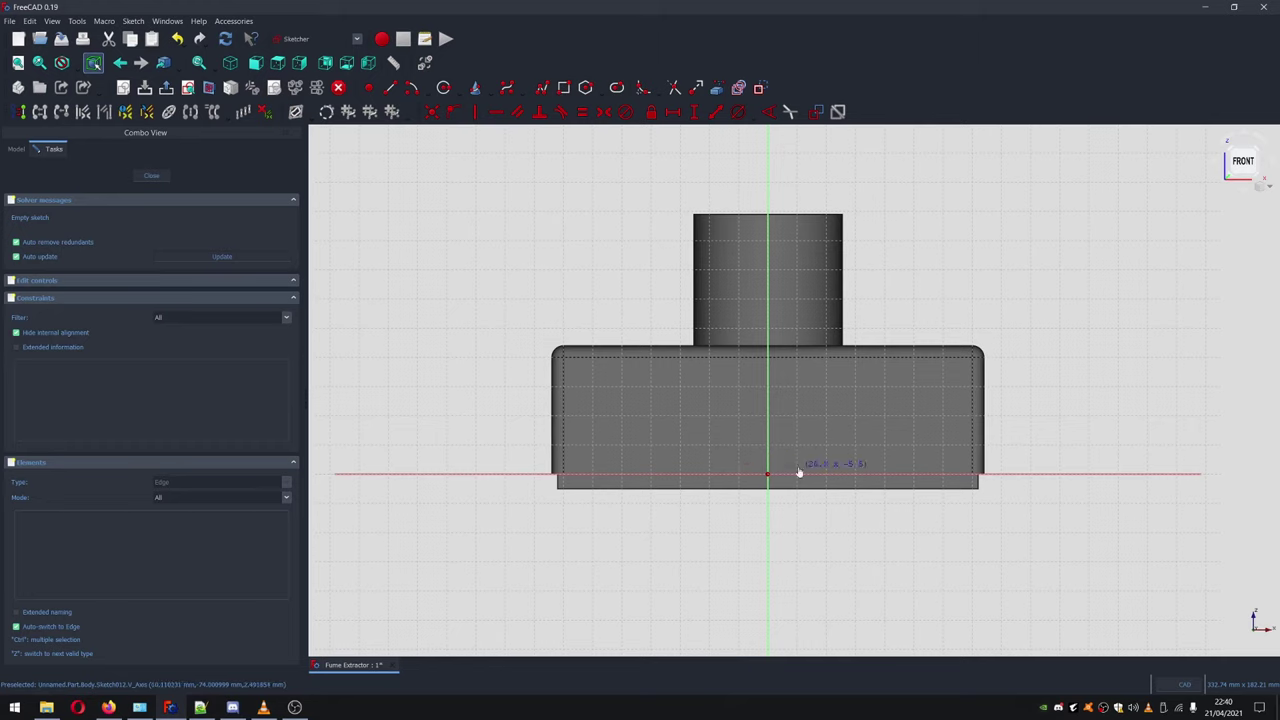
{"action": "left_click", "coordinate": [798, 466]}
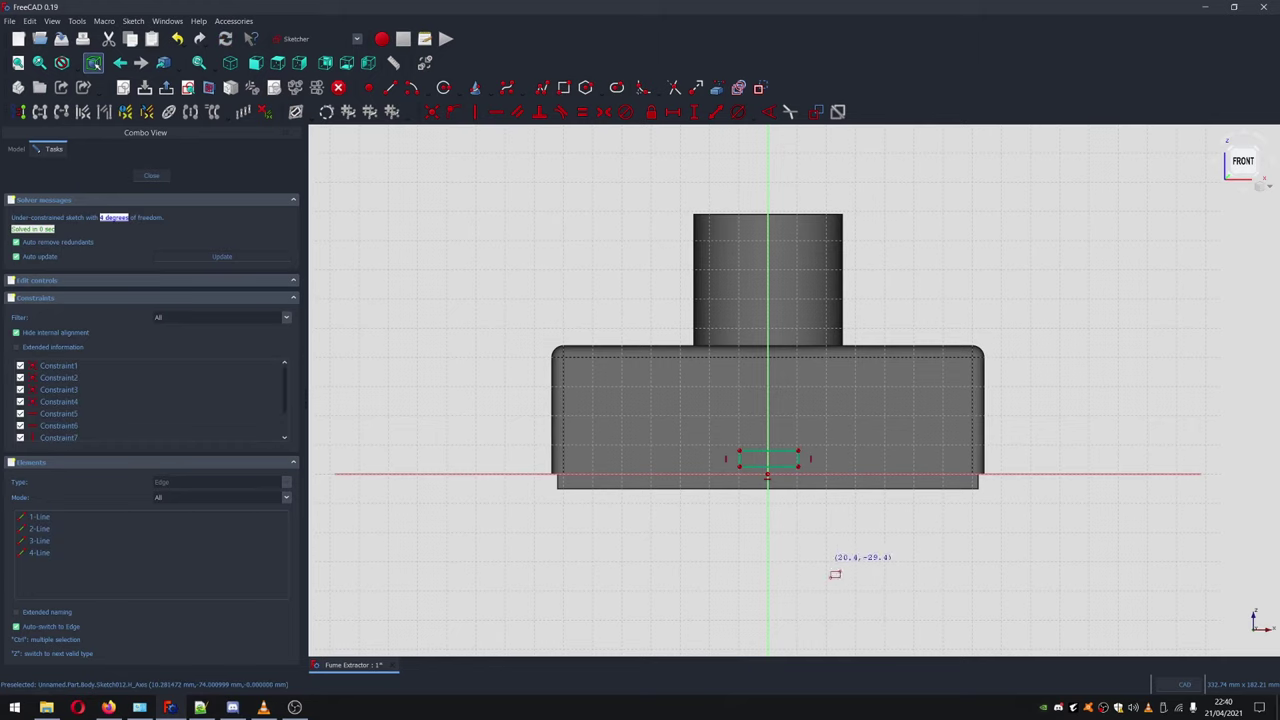
Constrain the rectangle to 20 mm wide and 10 mm high, and place the height dimension outside its right edge
{"action": "left_click", "coordinate": [680, 112]}
{"action": "left_click", "coordinate": [765, 453]}
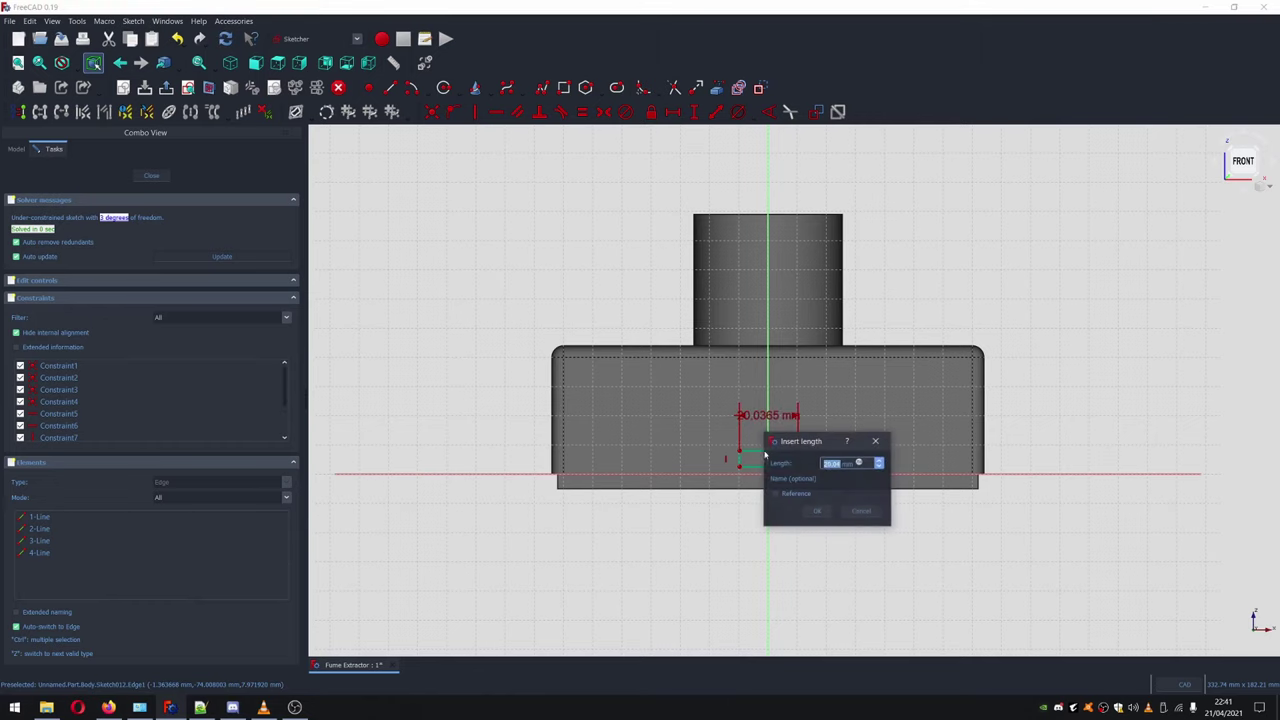
{"action": "type", "text": "20"}
{"action": "key", "text": "Return"}
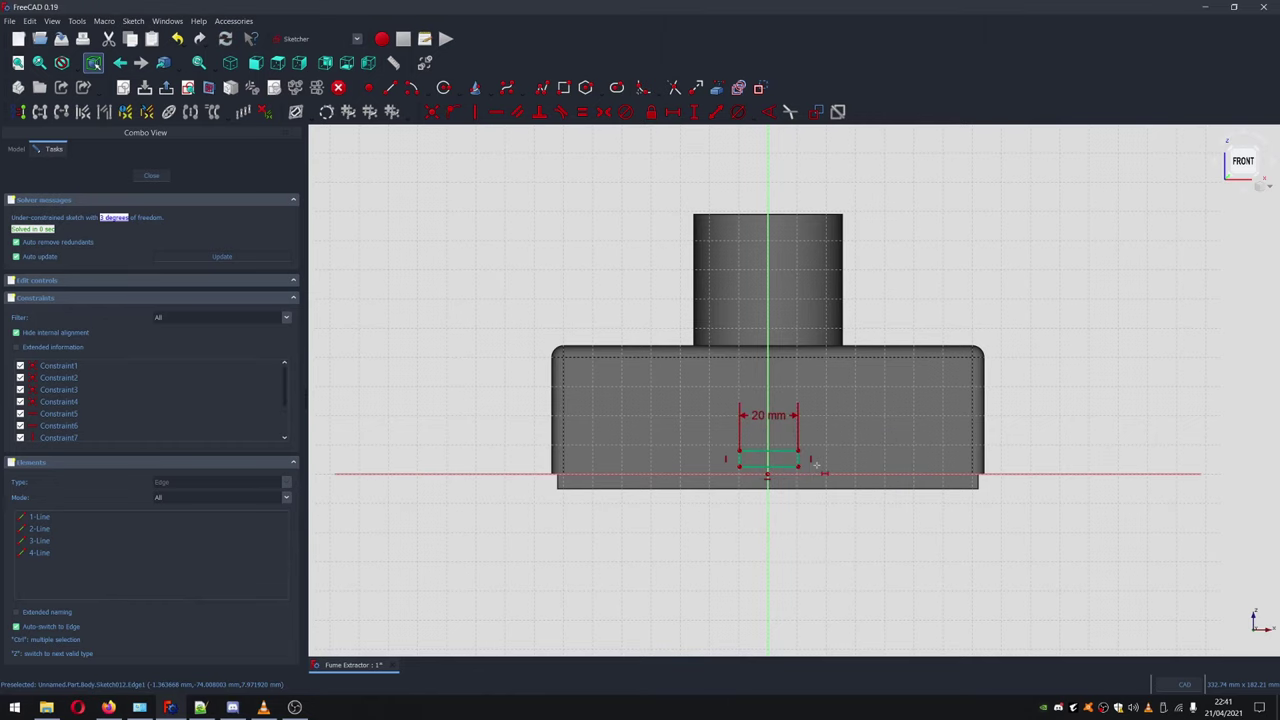
{"action": "left_click", "coordinate": [697, 115]}
{"action": "left_click", "coordinate": [800, 458]}
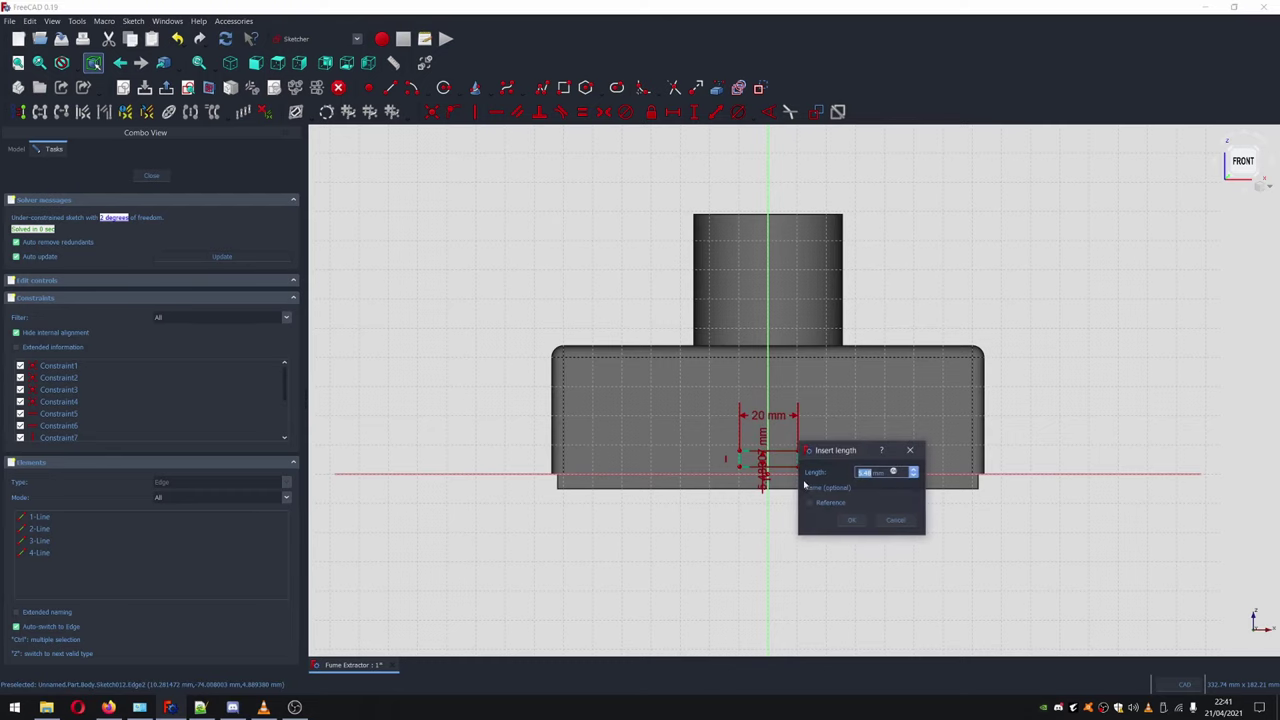
{"action": "left_click", "coordinate": [856, 523]}
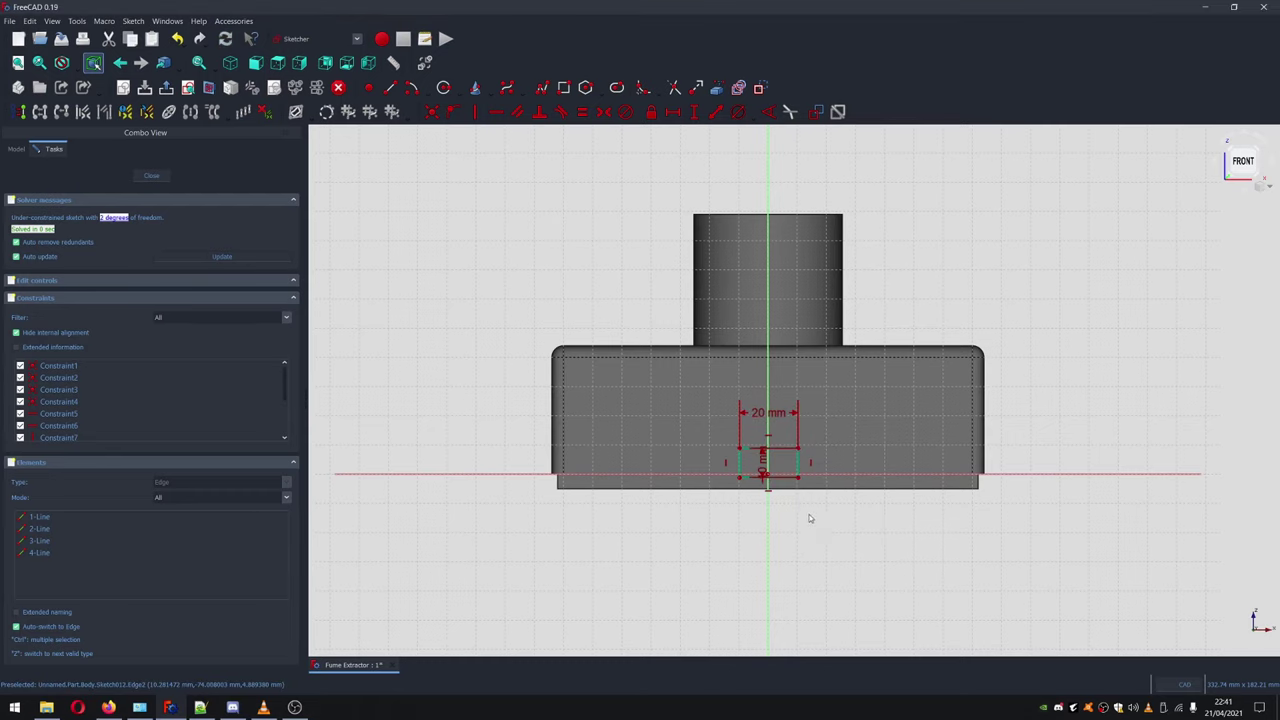
{"action": "scroll", "coordinate": [798, 498], "scroll_direction": "up", "scroll_amount": 5}
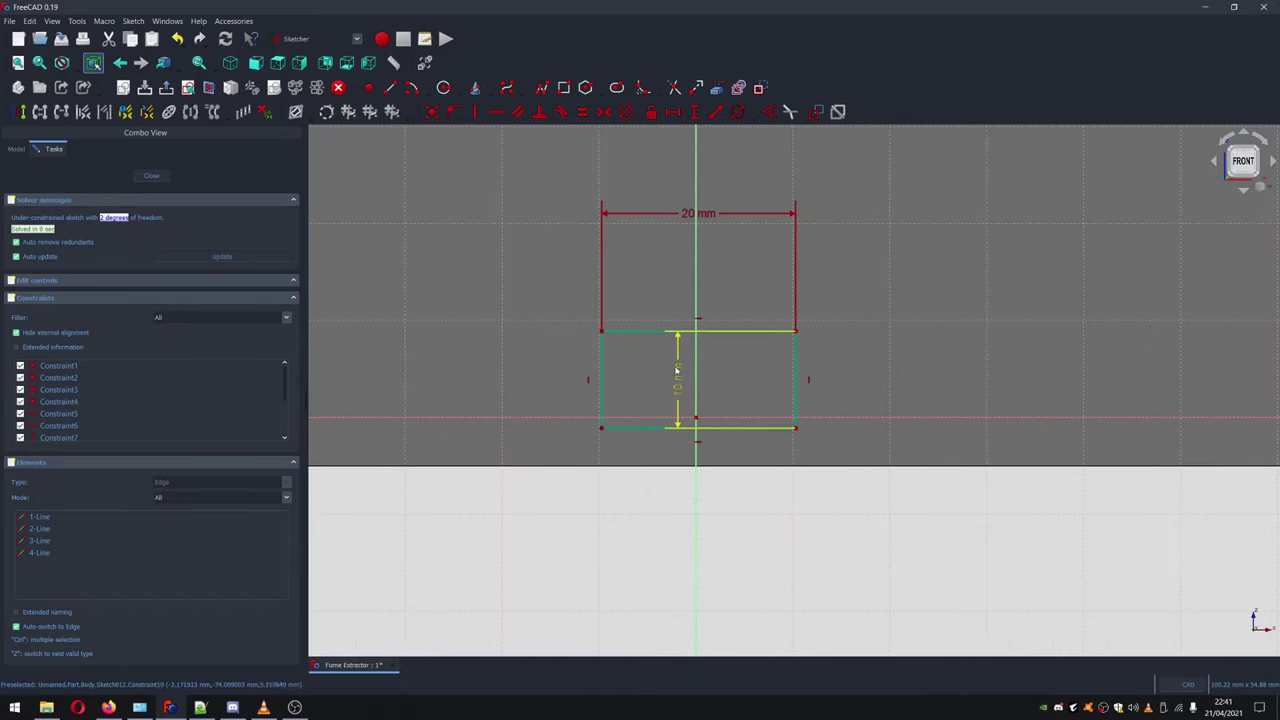
{"action": "left_click_drag", "start_coordinate": [677, 372], "coordinate": [853, 375]}
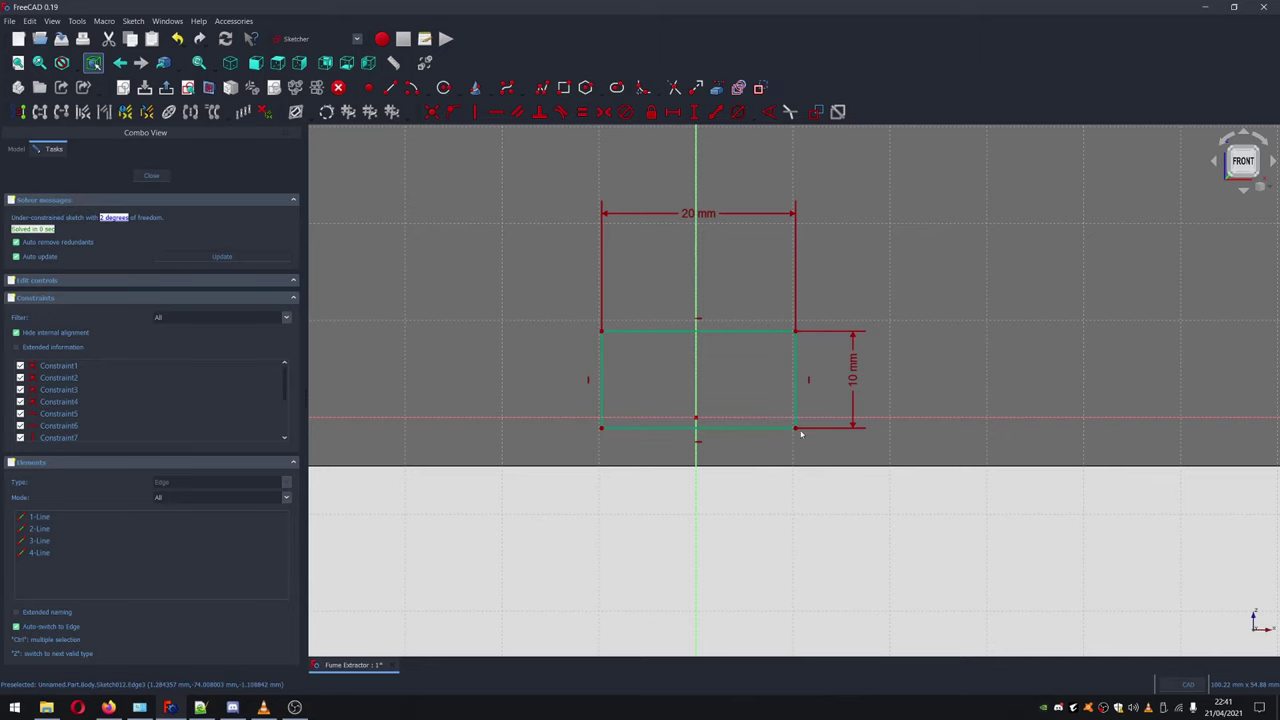
Make the rectangle's two lower corners symmetric about the vertical axis
{"action": "scroll", "coordinate": [794, 430], "scroll_direction": "down", "scroll_amount": 5}
{"action": "scroll", "coordinate": [750, 472], "scroll_direction": "up", "scroll_amount": 2}
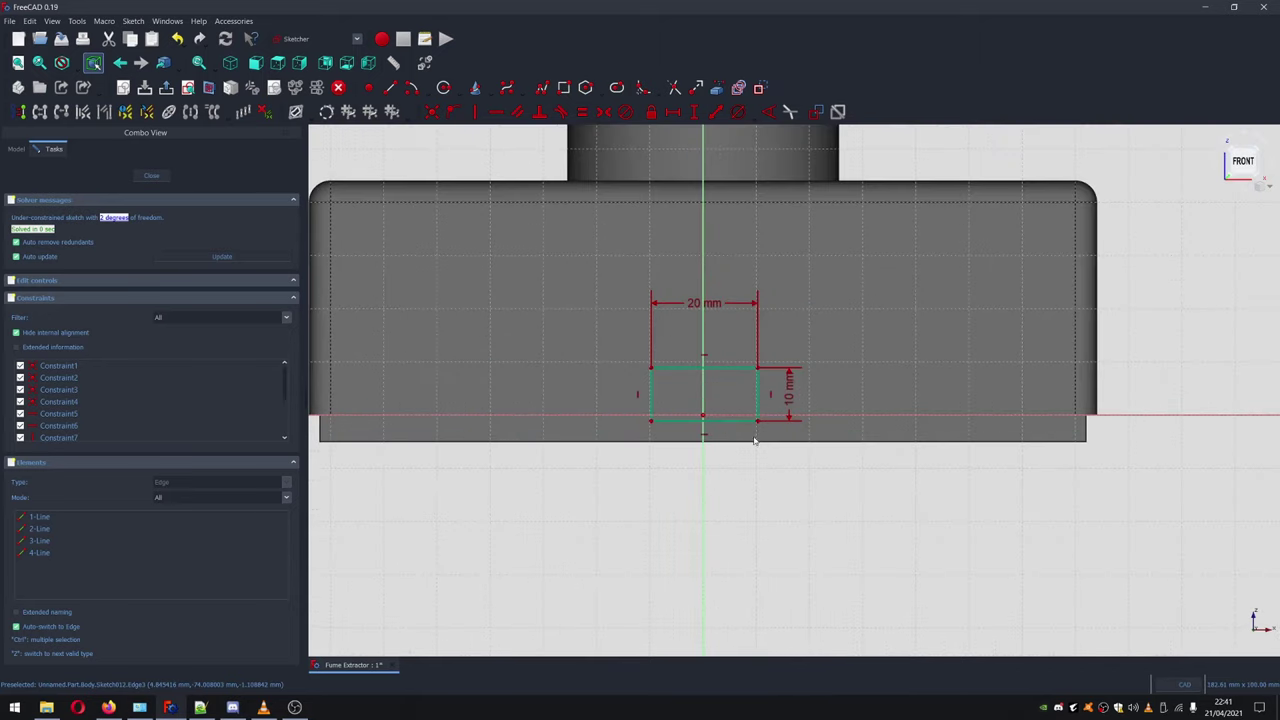
{"action": "scroll", "coordinate": [755, 440], "scroll_direction": "up", "scroll_amount": 2}
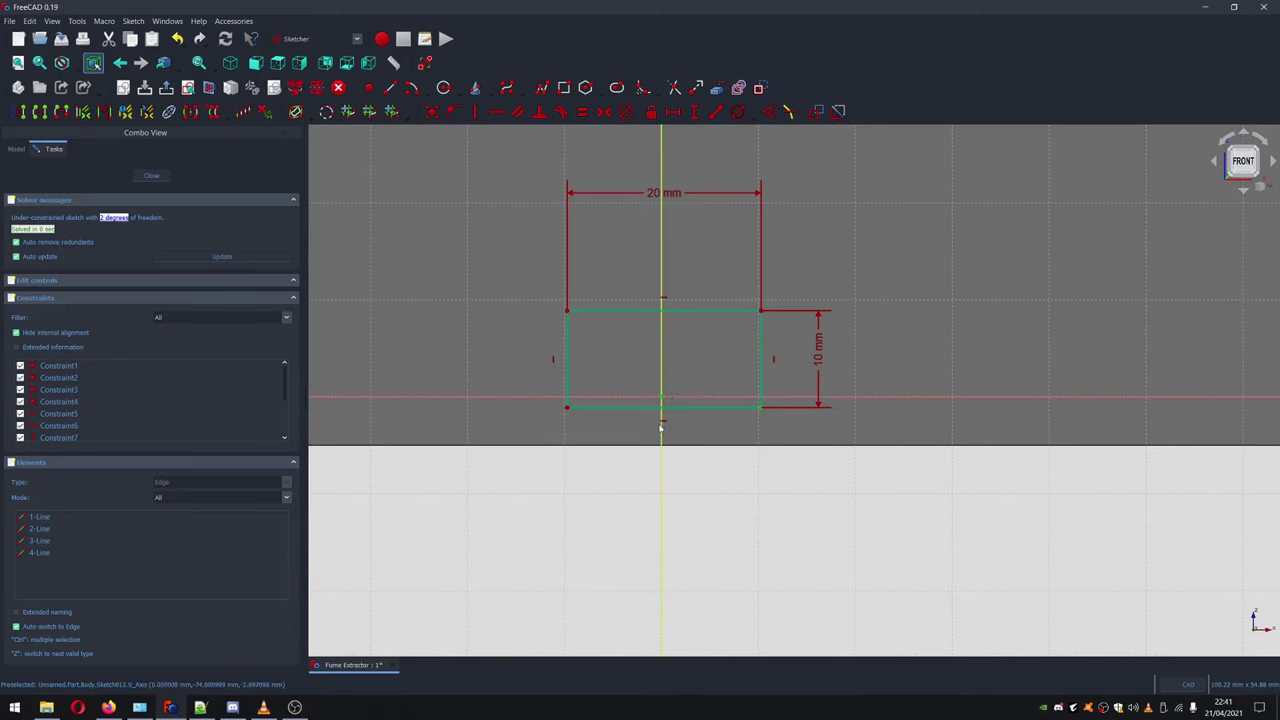
{"action": "left_click", "coordinate": [566, 409]}
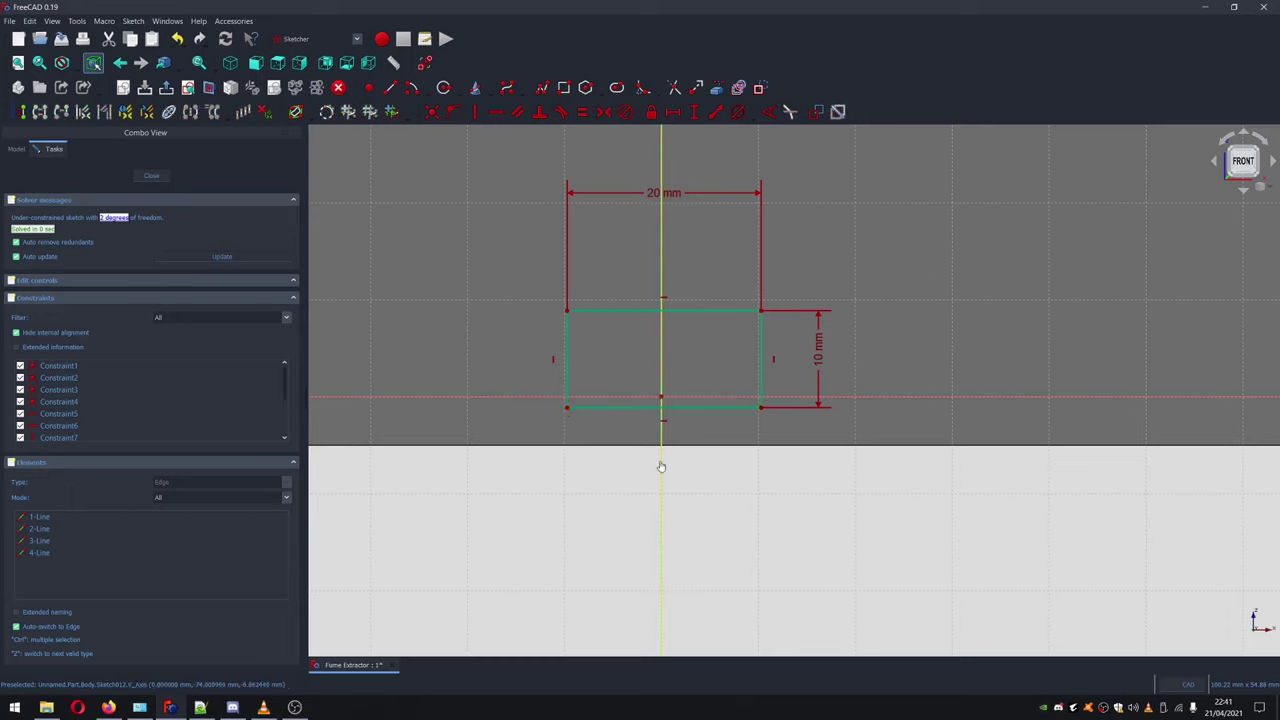
{"action": "left_click", "coordinate": [566, 408]}
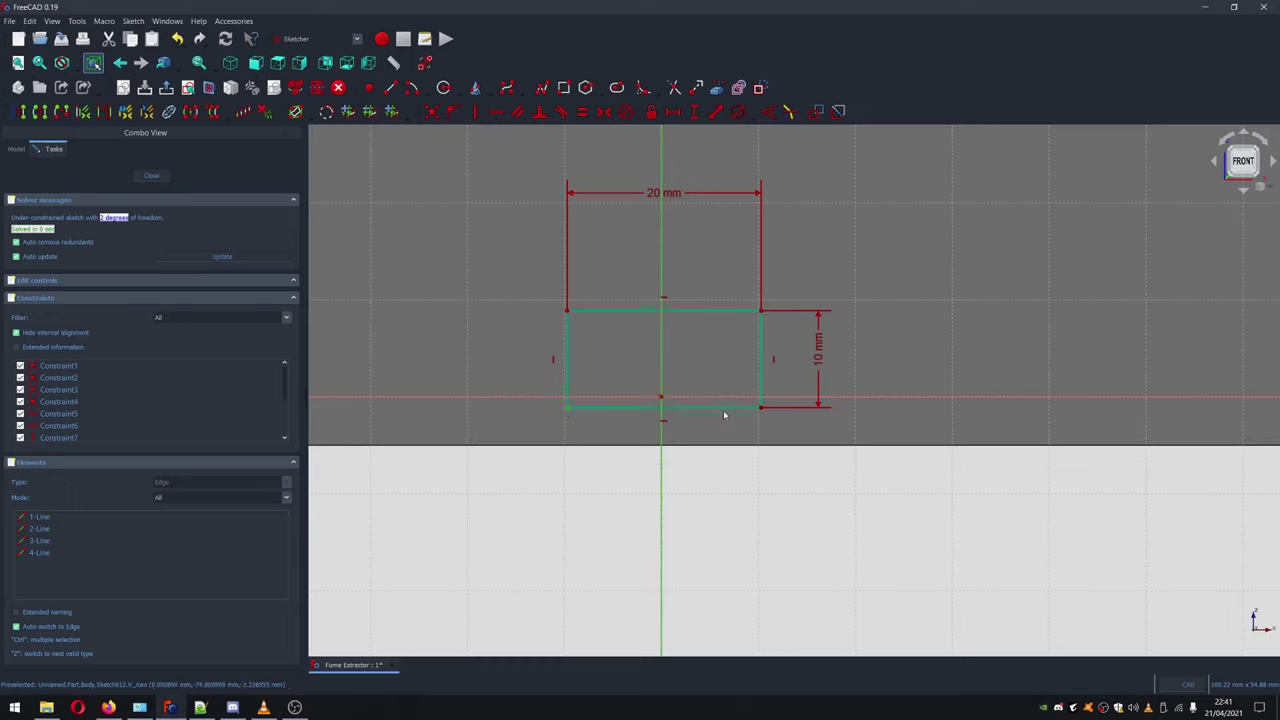
{"action": "left_click", "coordinate": [802, 559]}
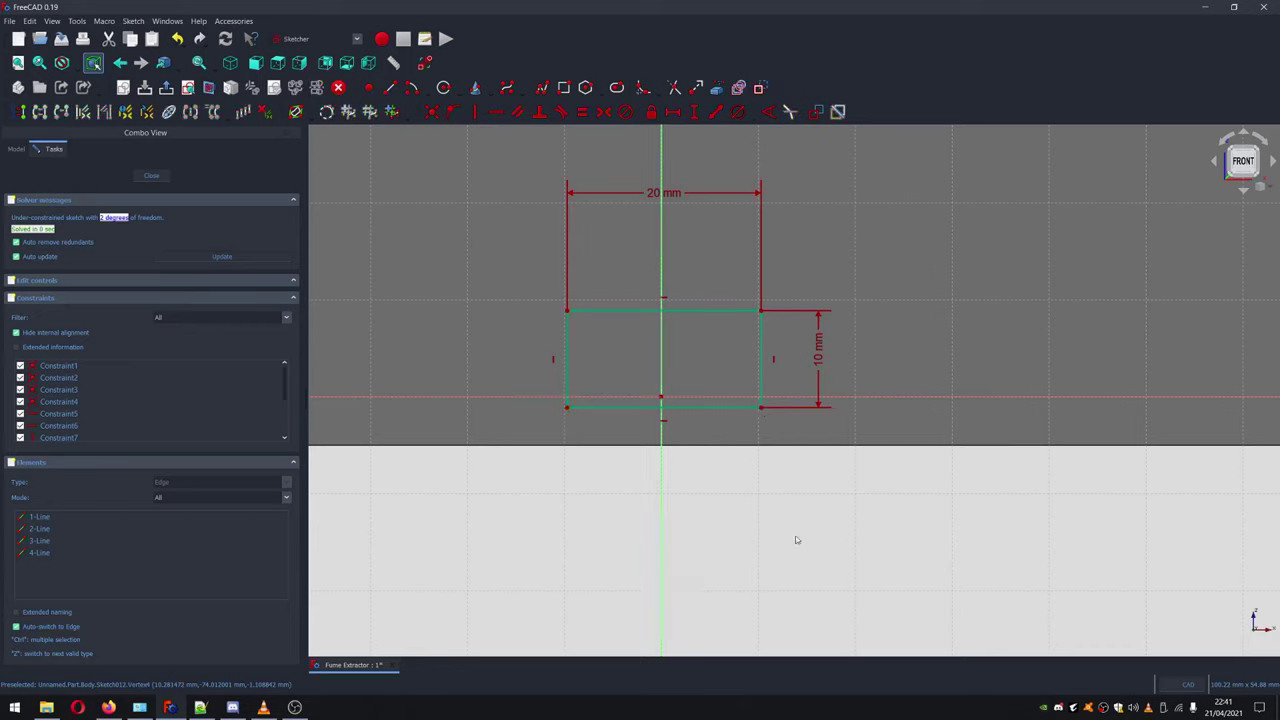
{"action": "left_click", "coordinate": [567, 408]}
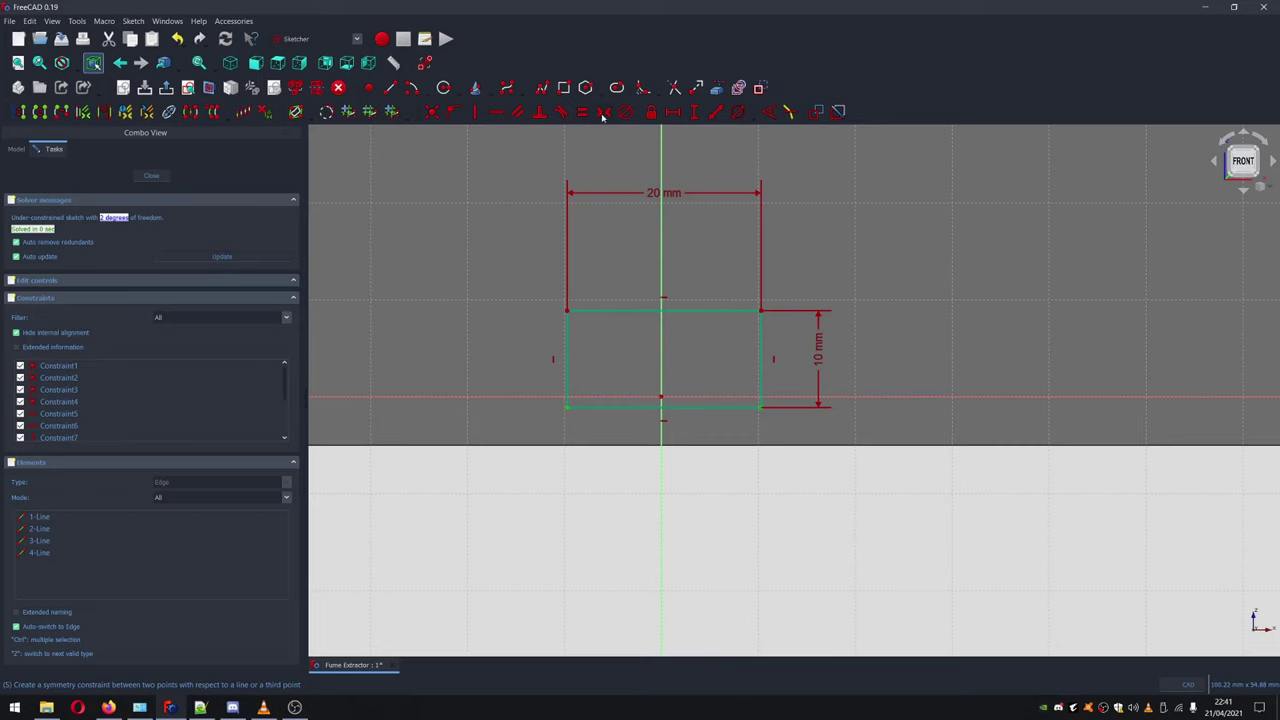
{"action": "left_click", "coordinate": [602, 112]}
{"action": "left_click", "coordinate": [741, 375]}
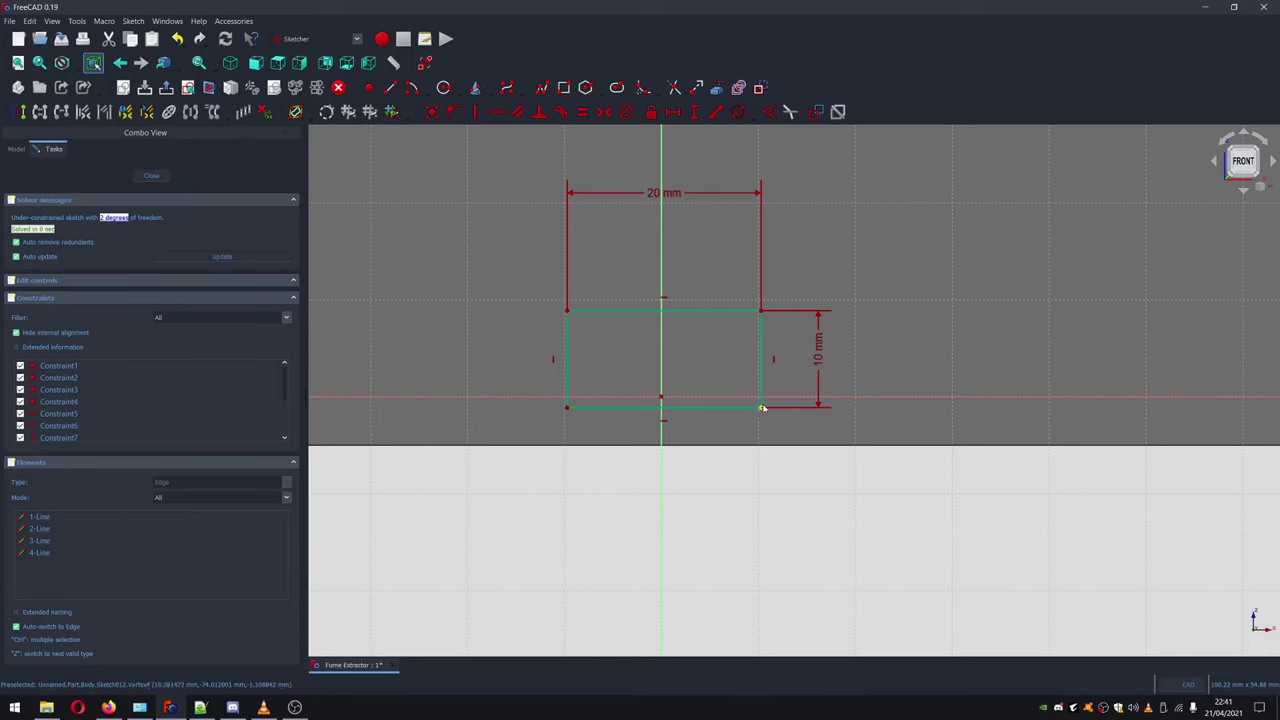
{"action": "left_click", "coordinate": [567, 410]}
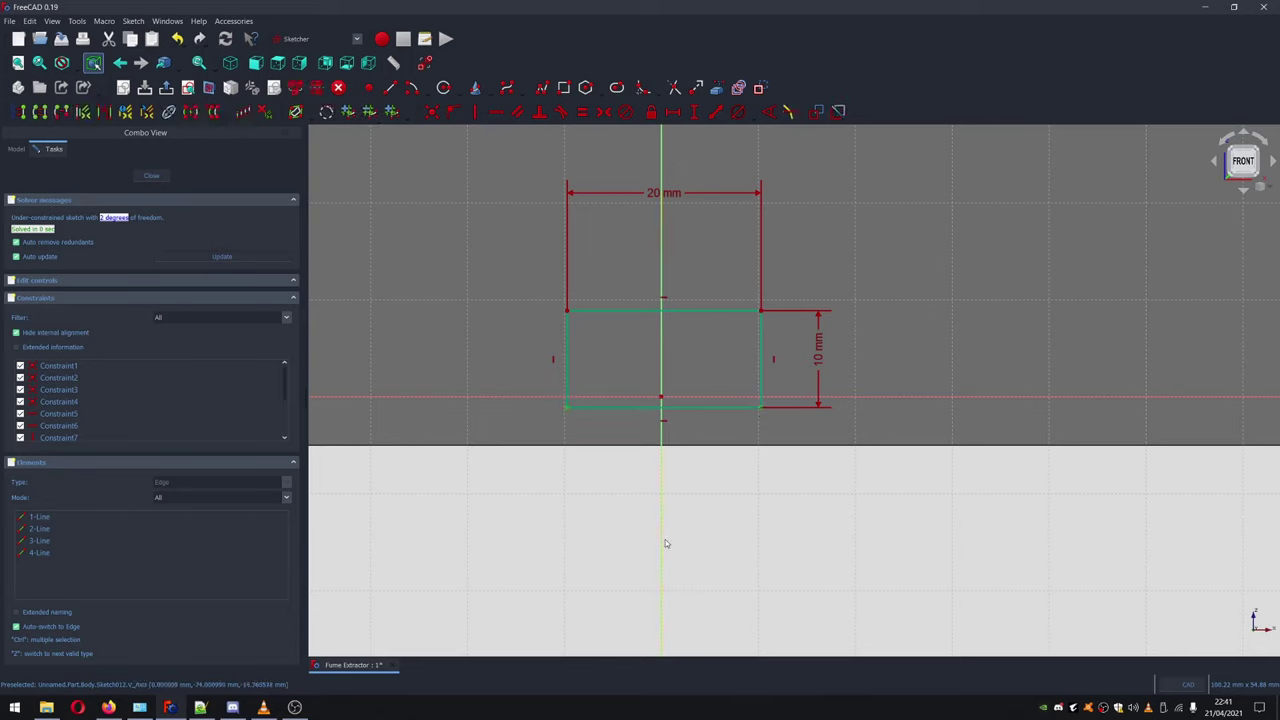
{"action": "left_click", "coordinate": [604, 113]}
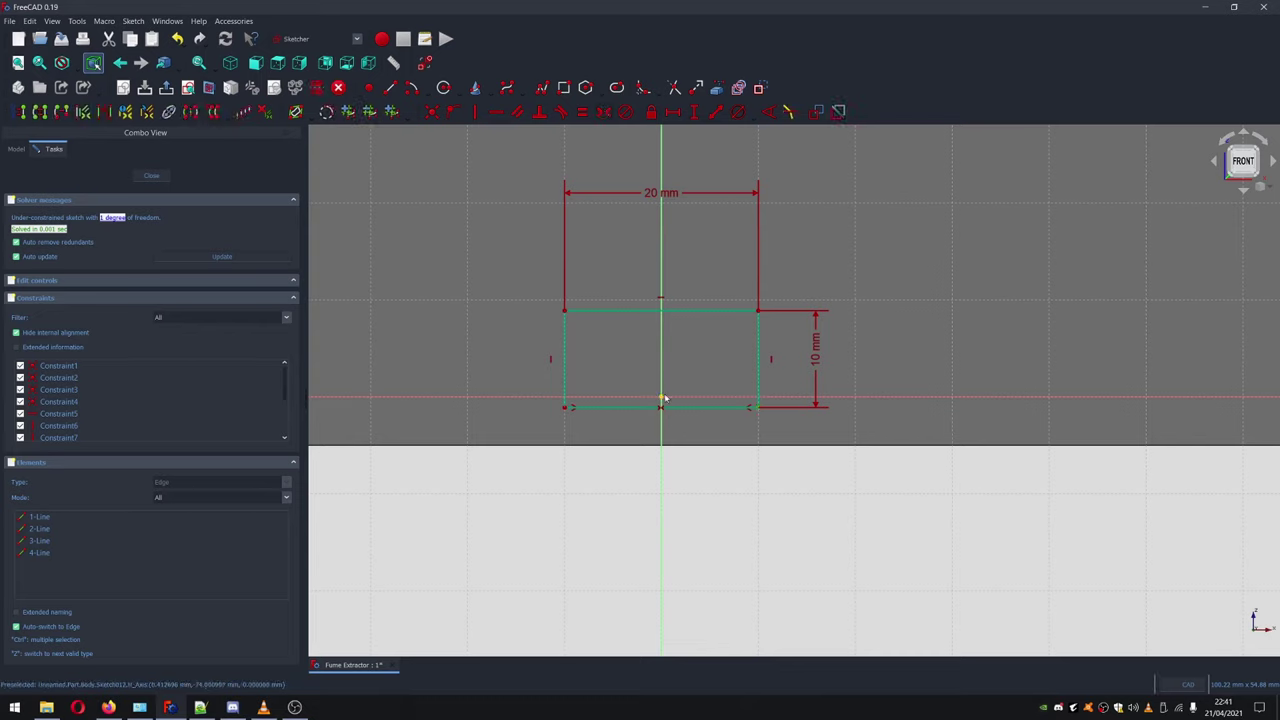
Constrain the vertical distance between the origin and the rectangle's lower corner to 0 mm, and close the sketch
{"action": "left_click", "coordinate": [678, 115]}
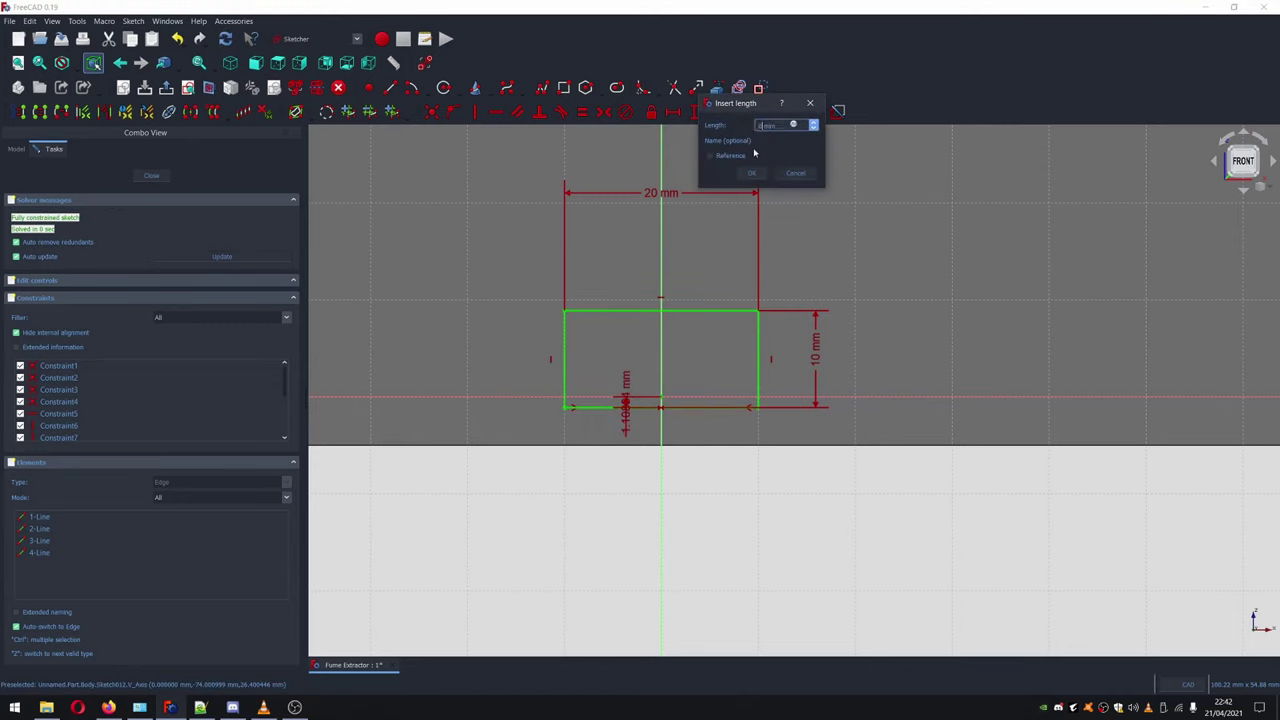
{"action": "key", "text": "Return"}
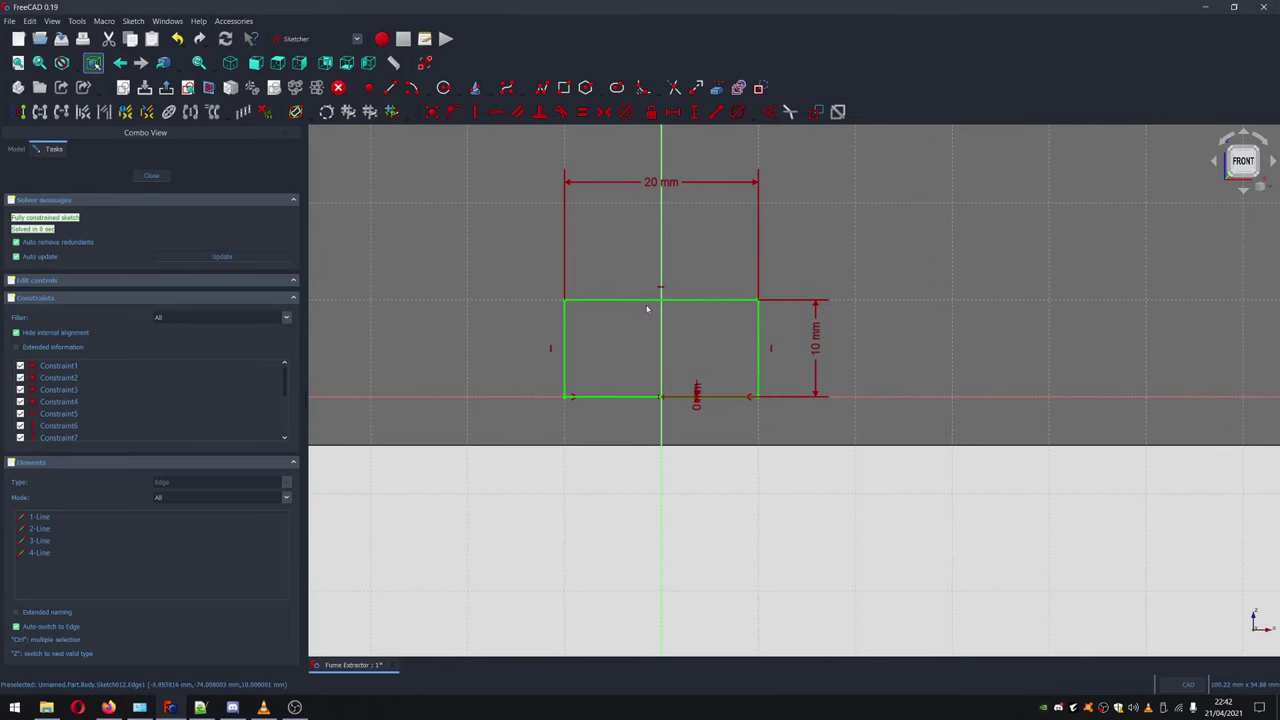
{"action": "scroll", "coordinate": [624, 400], "scroll_direction": "down", "scroll_amount": 3}
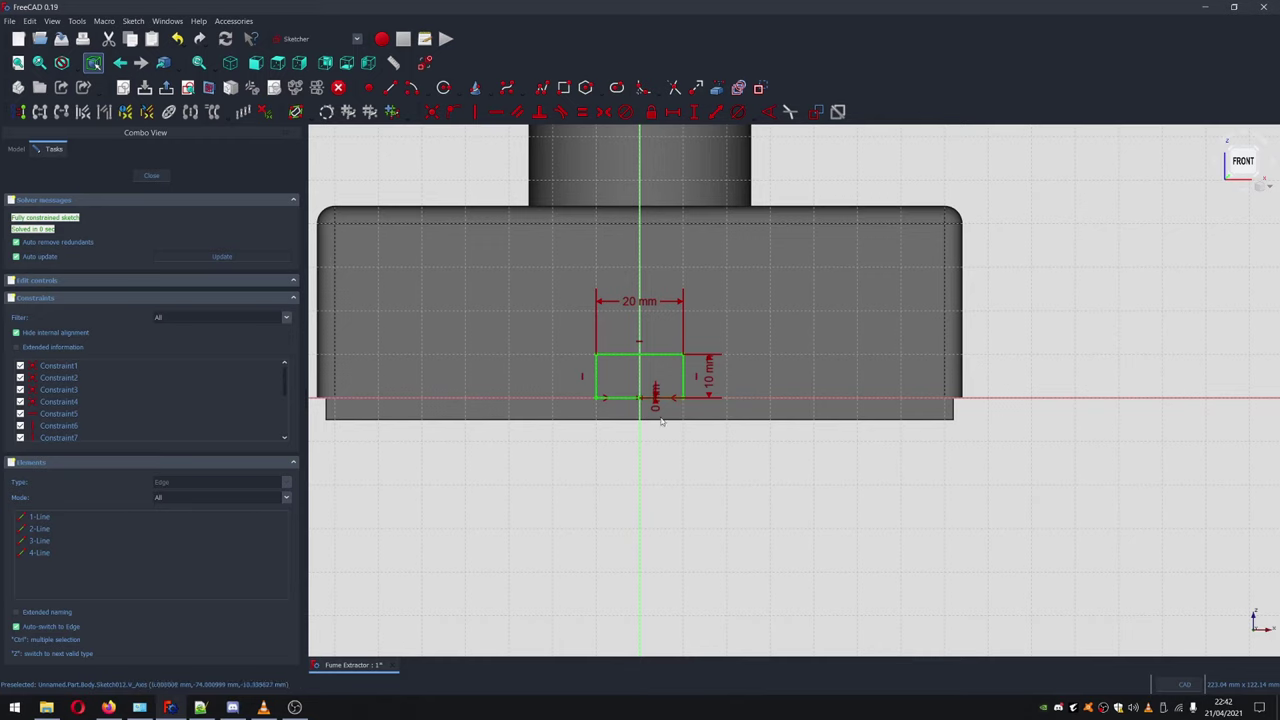
{"action": "scroll", "coordinate": [657, 432], "scroll_direction": "up", "scroll_amount": 5}
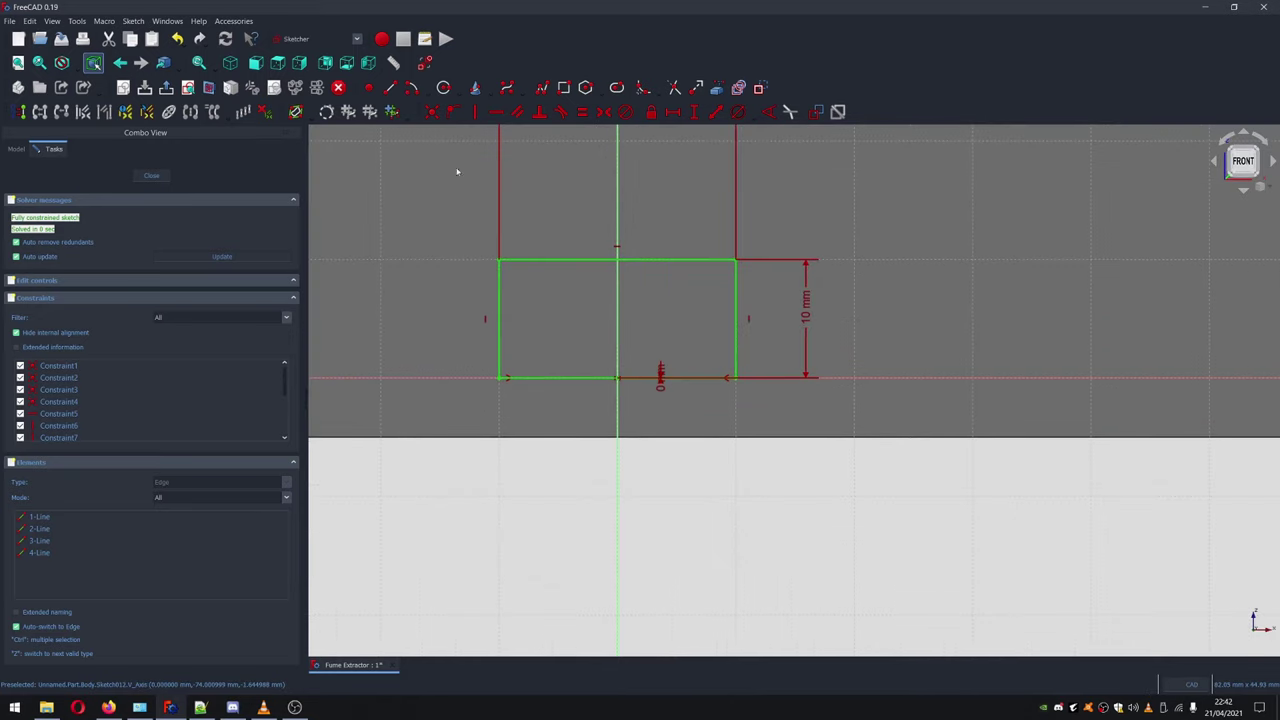
{"action": "left_click", "coordinate": [148, 176]}
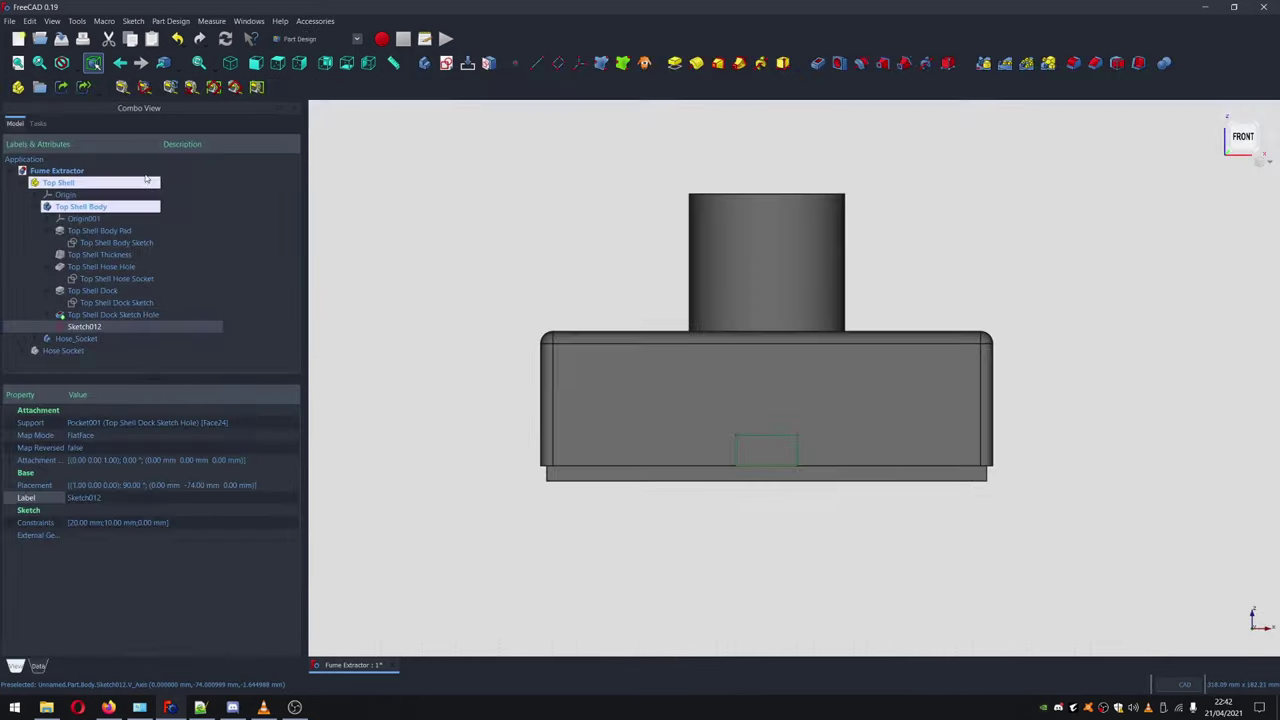
Rename the rectangle's sketch to "Clip Sketch"
{"action": "right_click", "coordinate": [93, 333]}
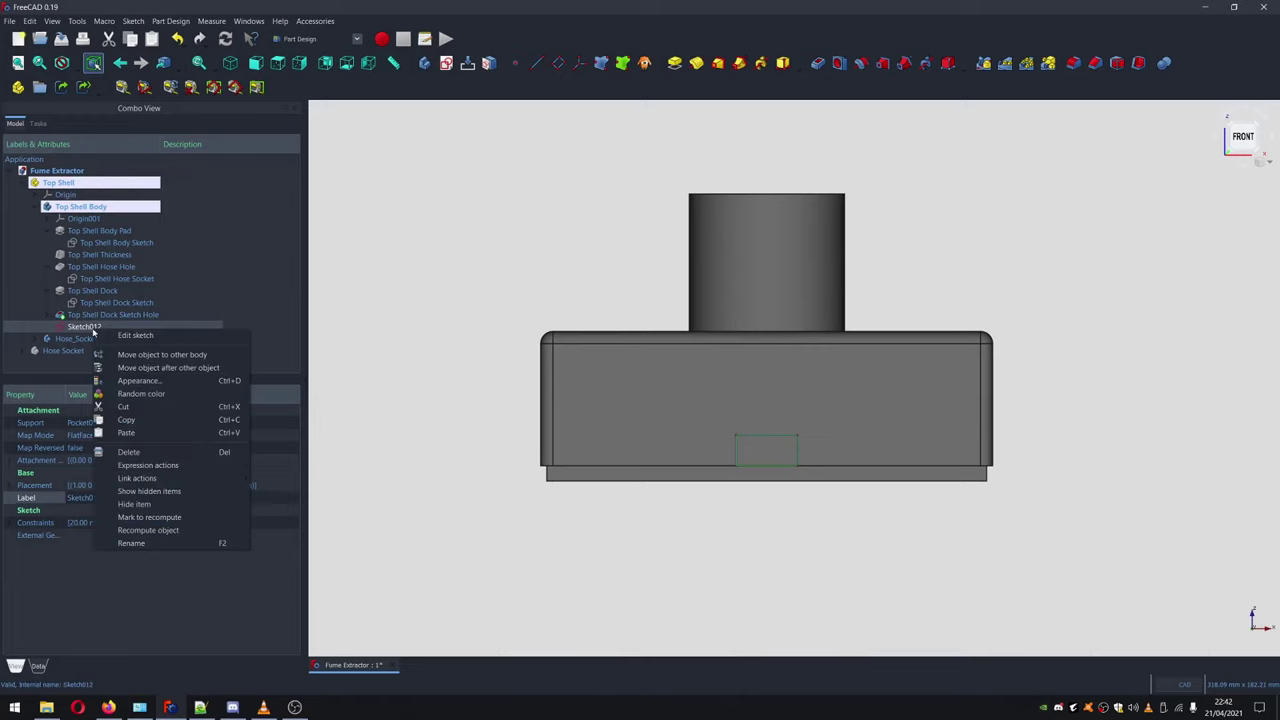
{"action": "left_click", "coordinate": [179, 548]}
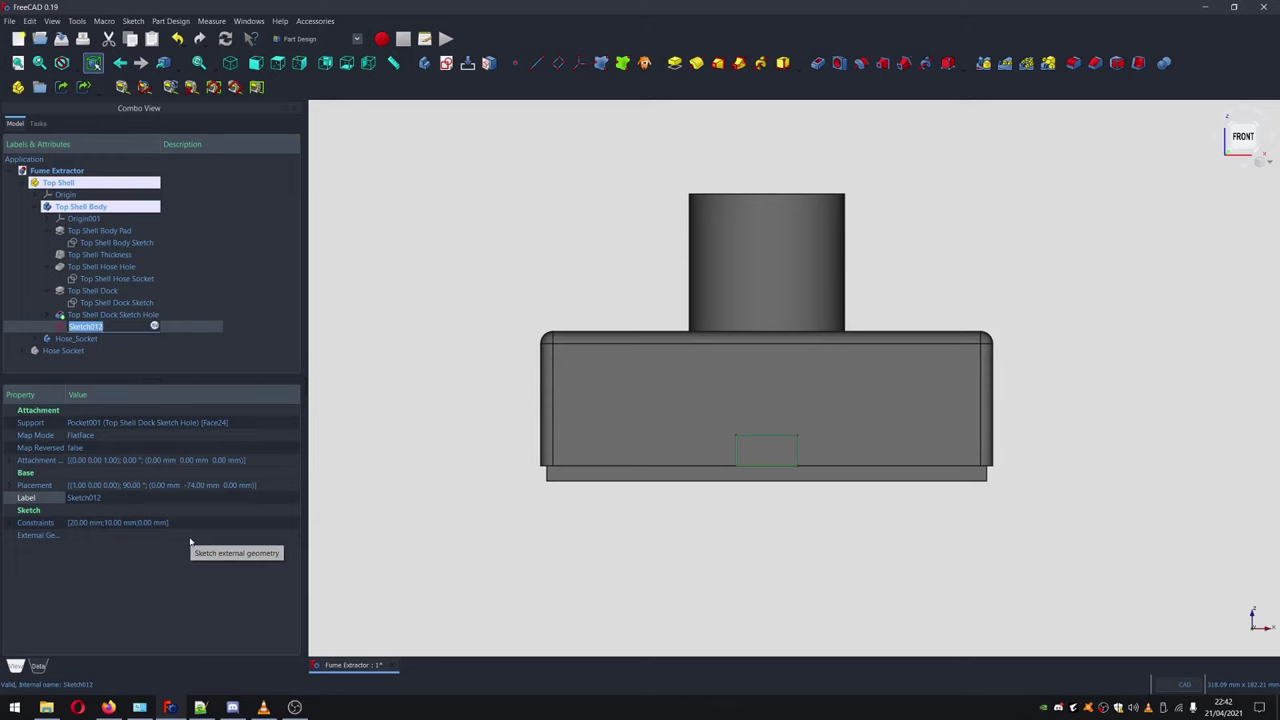
{"action": "type", "text": "C"}
{"action": "key", "text": "Return"}
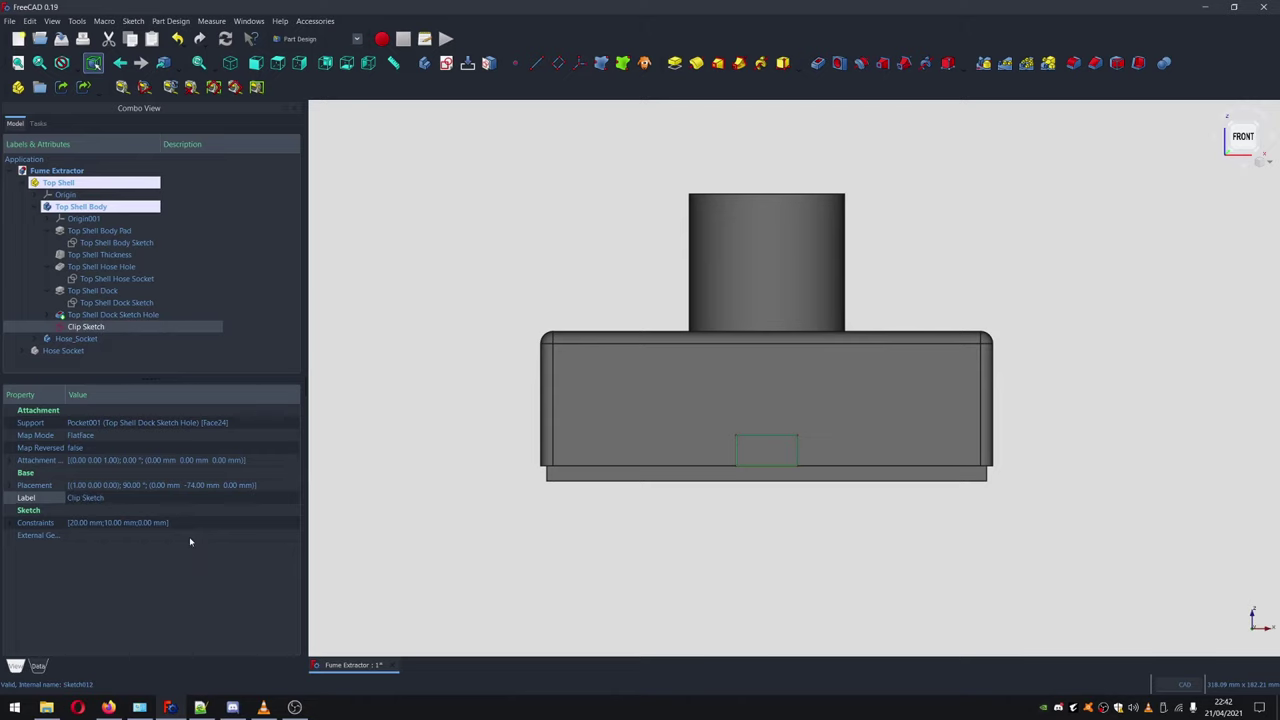
Pad the Clip Sketch outward from the shell's front face with a length of 4 mm
{"action": "left_click", "coordinate": [675, 63]}
{"action": "type", "text": "4"}
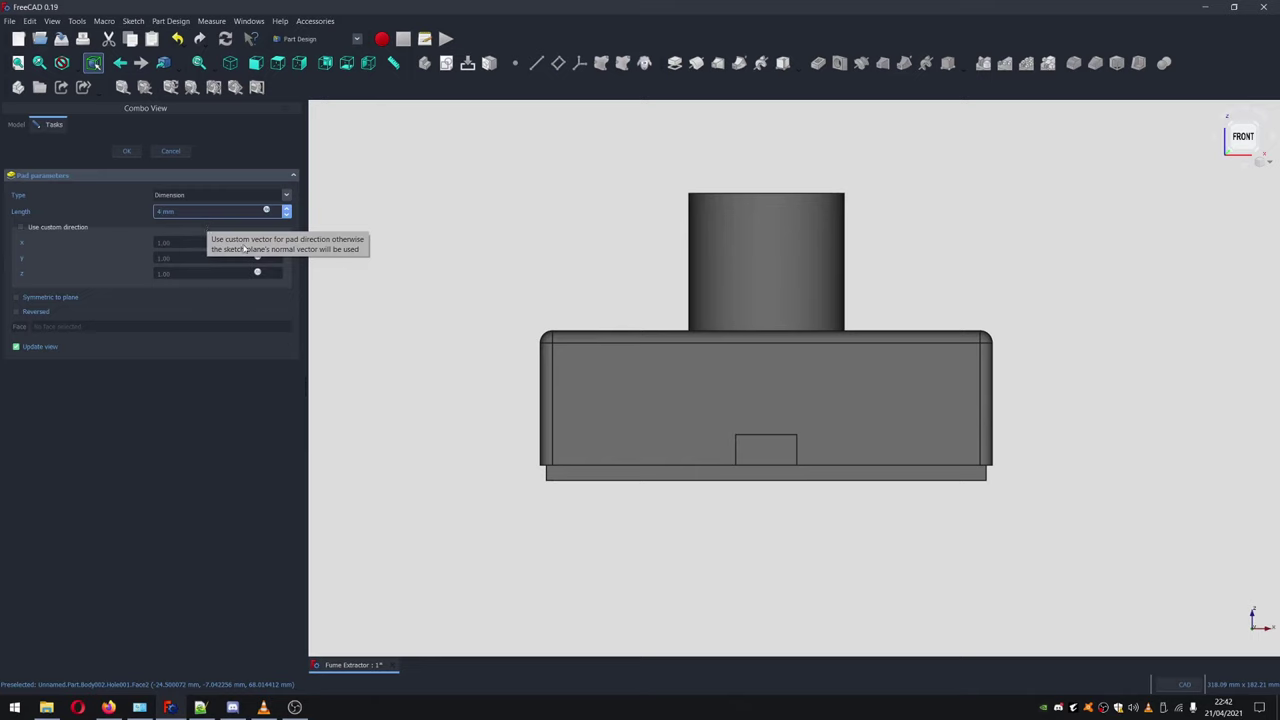
{"action": "left_click", "coordinate": [126, 151]}
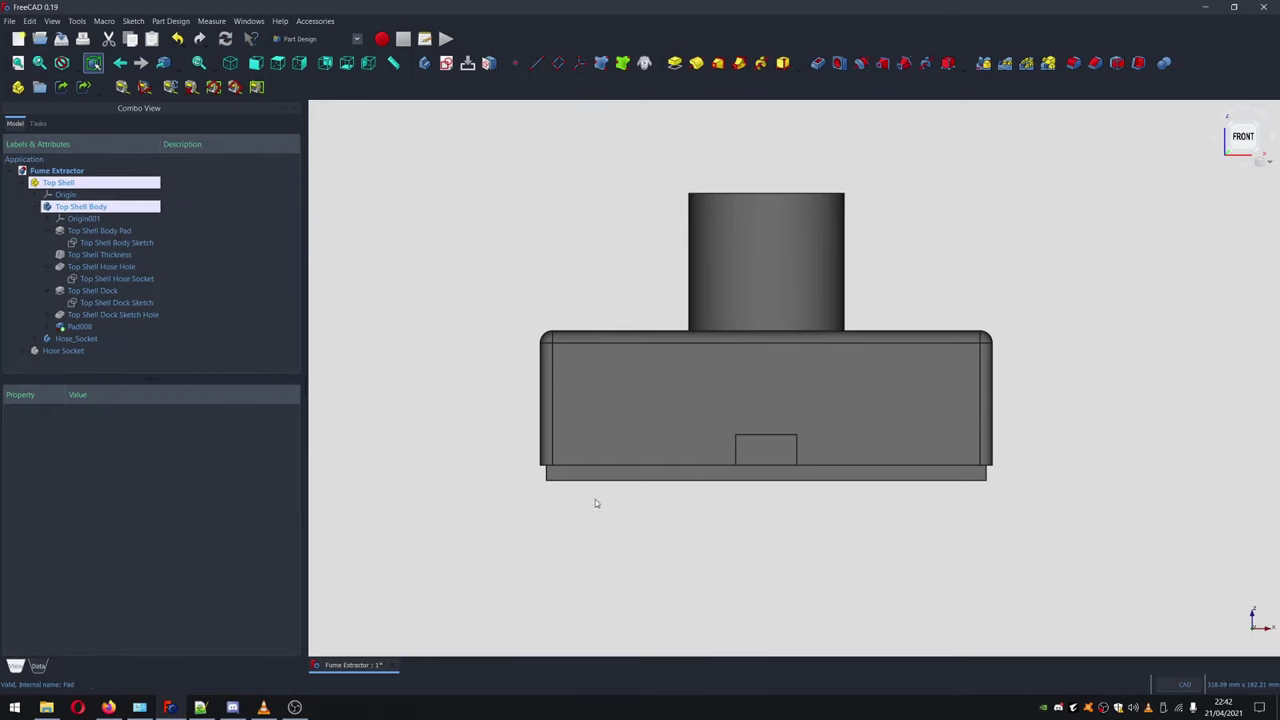
Create a new sketch on the downward-facing rim face that includes the underside of the padded clip block
{"action": "middle_click_drag", "start_coordinate": [595, 503], "coordinate": [786, 563]}
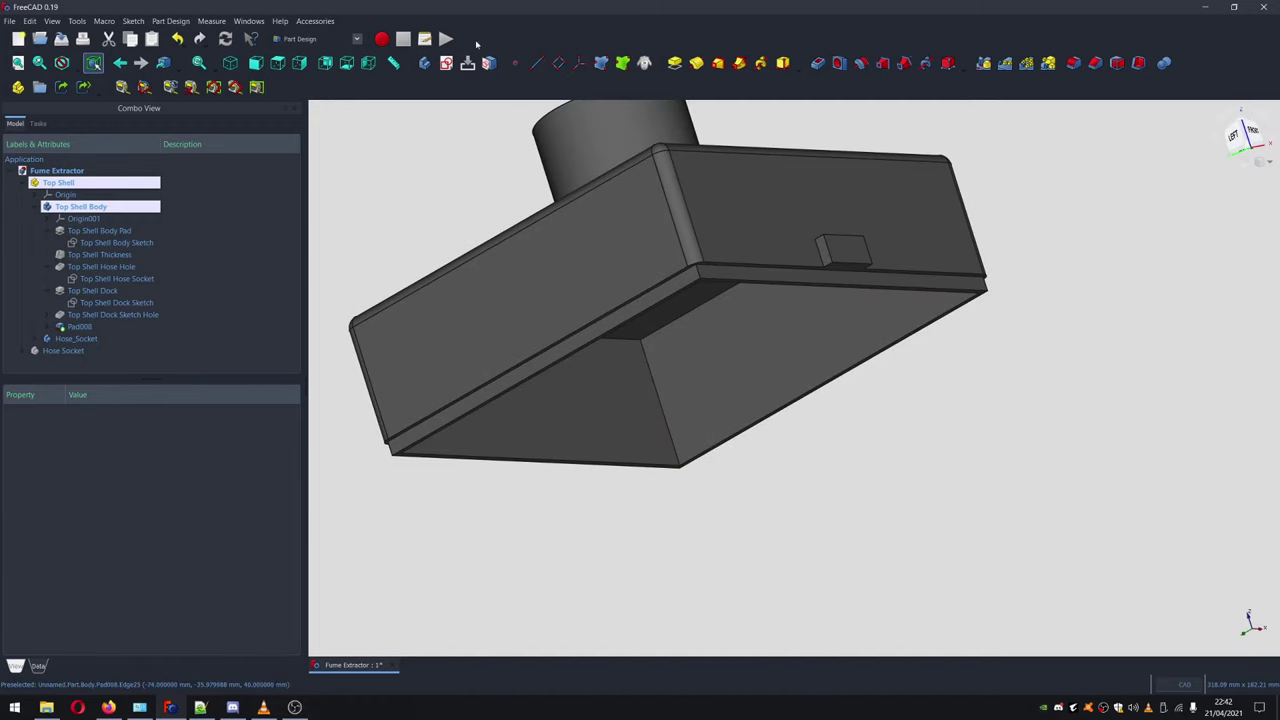
{"action": "left_click", "coordinate": [840, 270]}
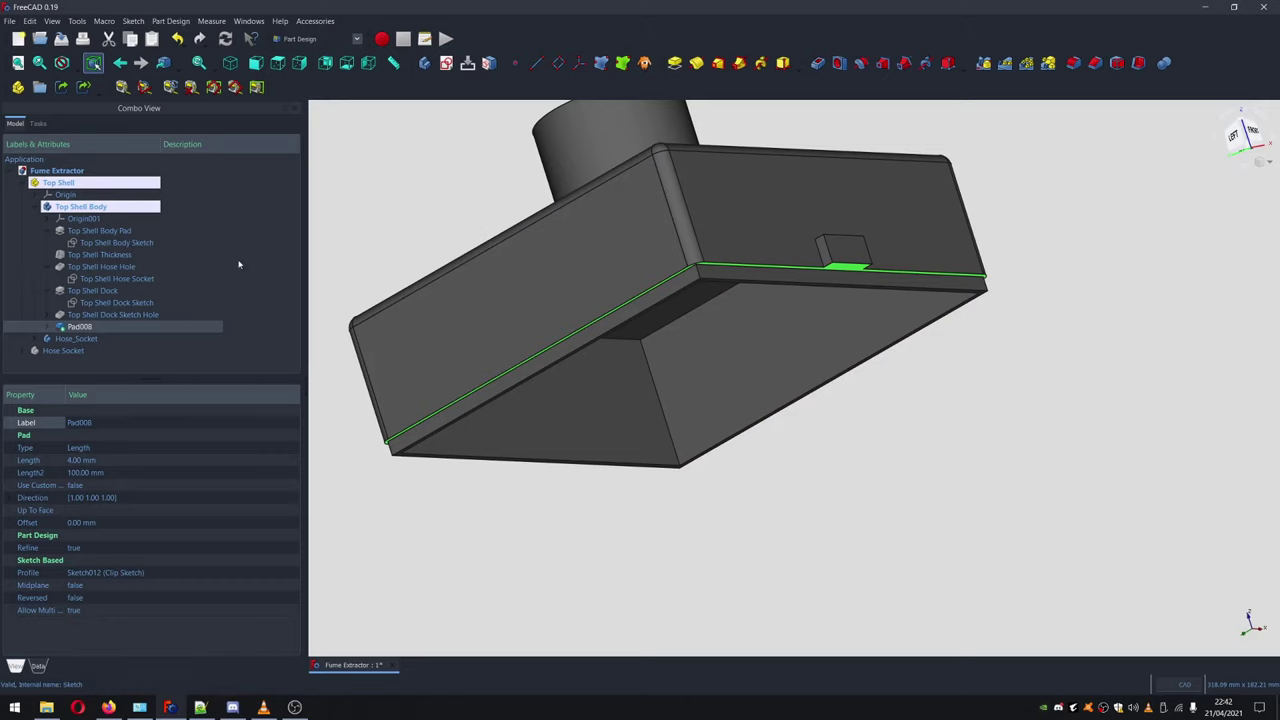
{"action": "left_click", "coordinate": [347, 62]}
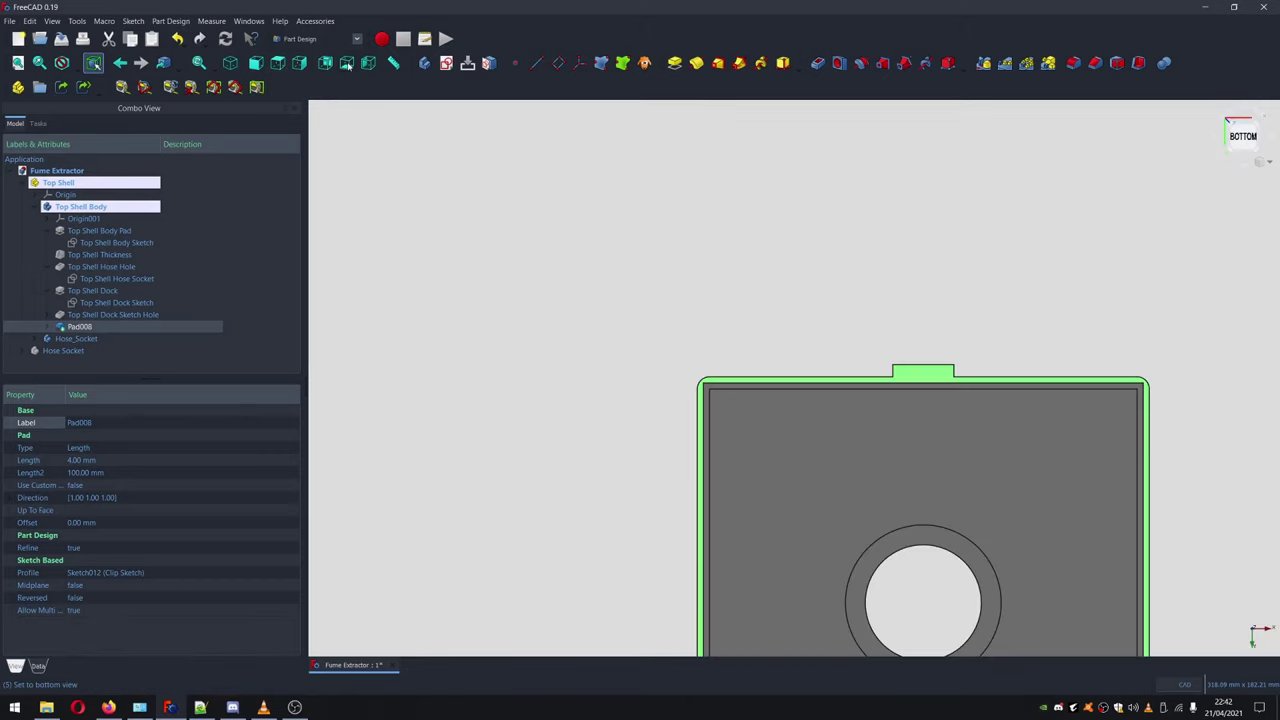
{"action": "middle_click_drag", "start_coordinate": [982, 377], "coordinate": [757, 189]}
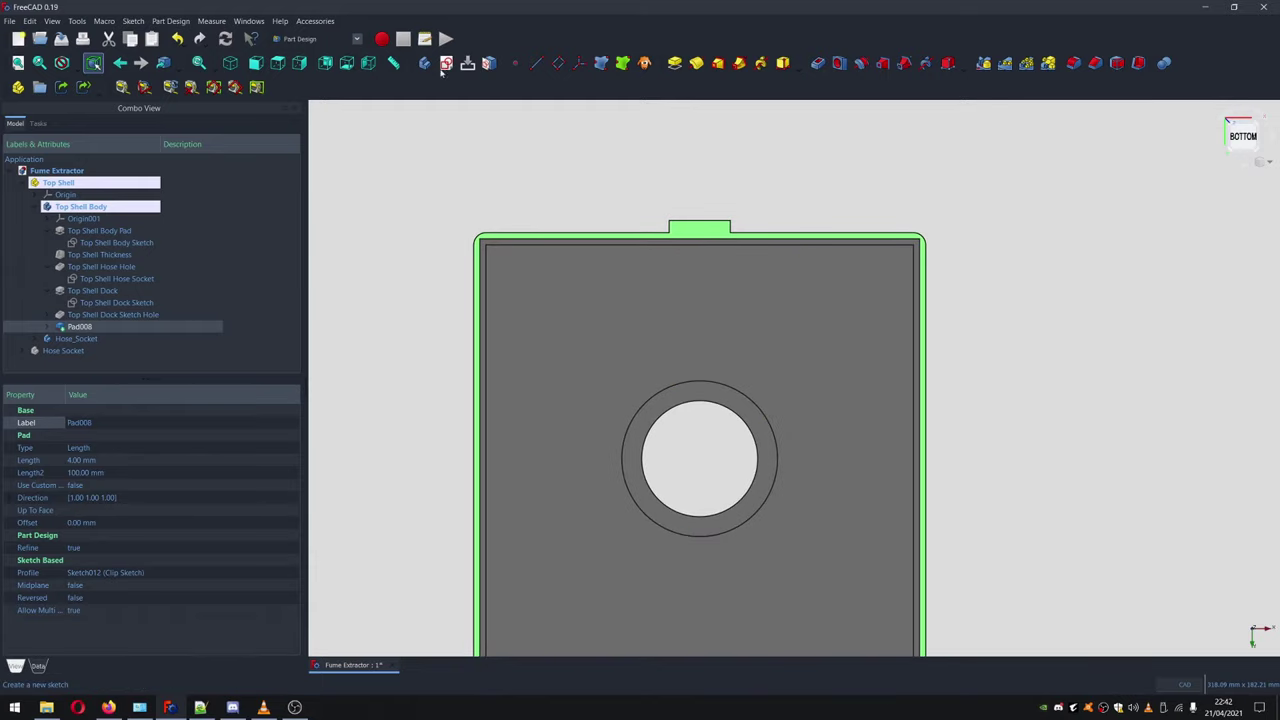
{"action": "left_click", "coordinate": [447, 63]}
Sketch a rectangle about 19.8 by 2.6 mm over the outer part of the clip block's underside
{"action": "scroll", "coordinate": [640, 270], "scroll_direction": "up", "scroll_amount": 3}
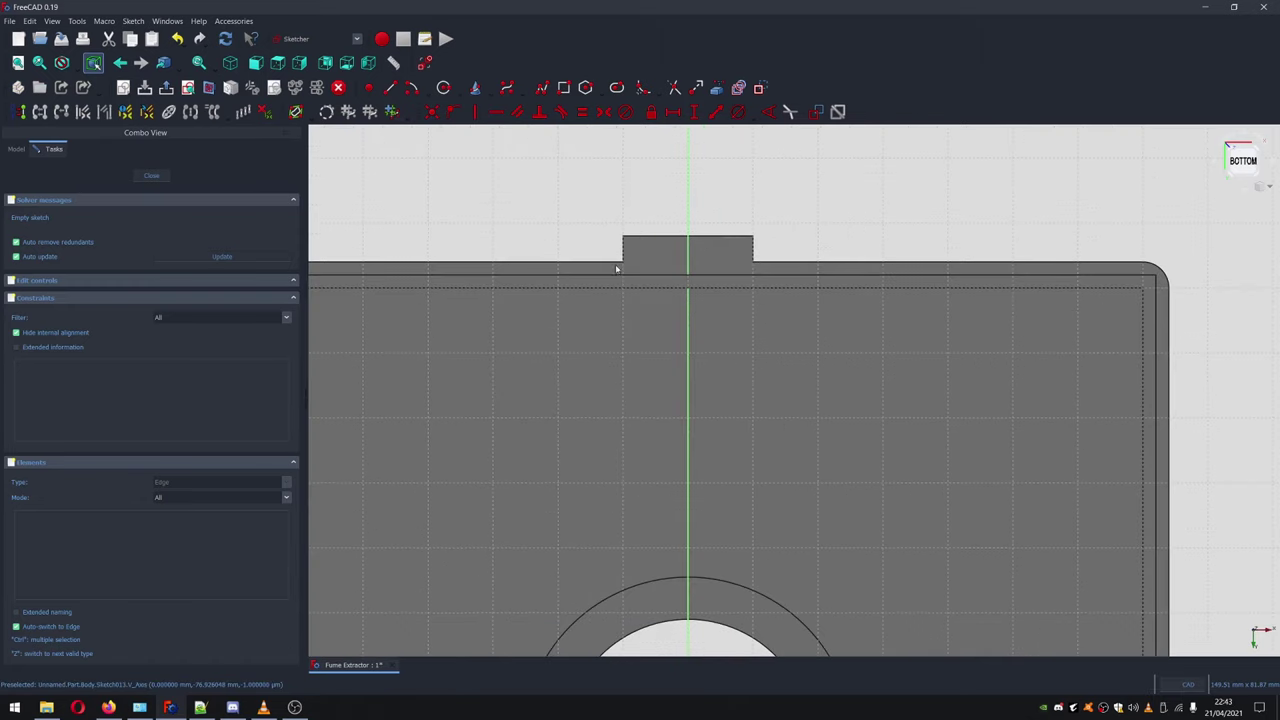
{"action": "left_click", "coordinate": [541, 88]}
{"action": "left_click", "coordinate": [623, 236]}
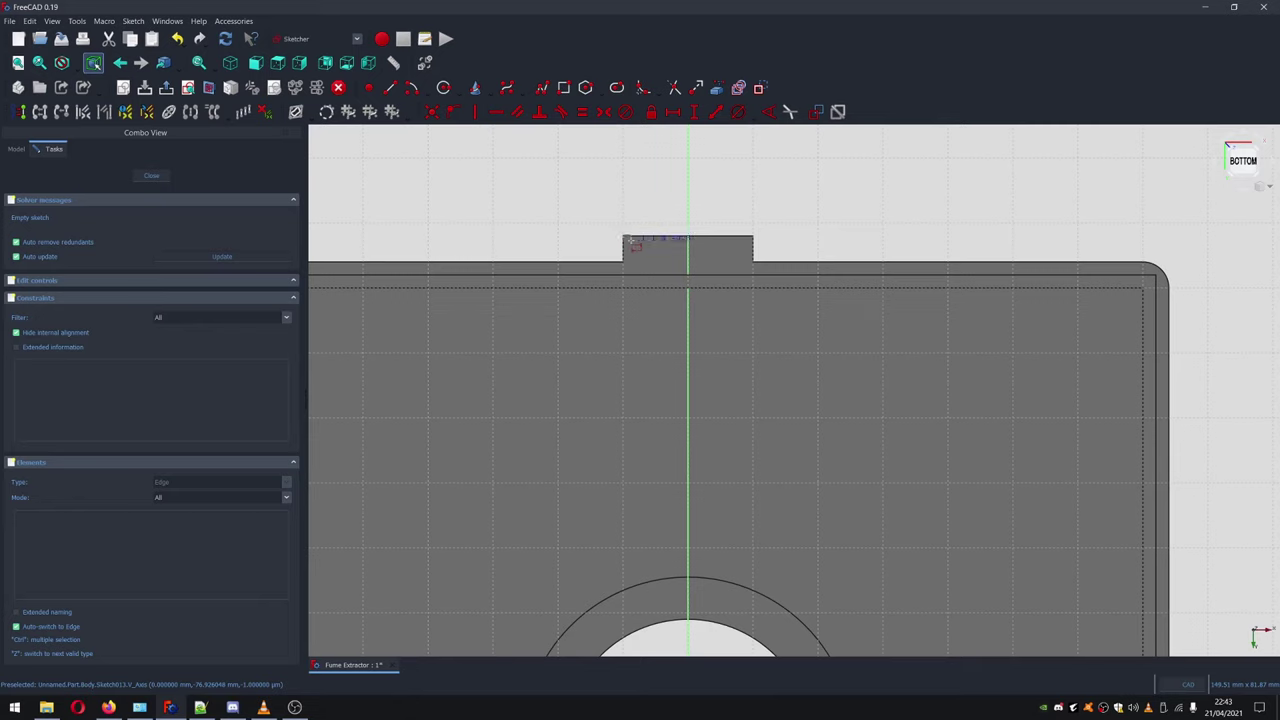
{"action": "left_click", "coordinate": [752, 250]}
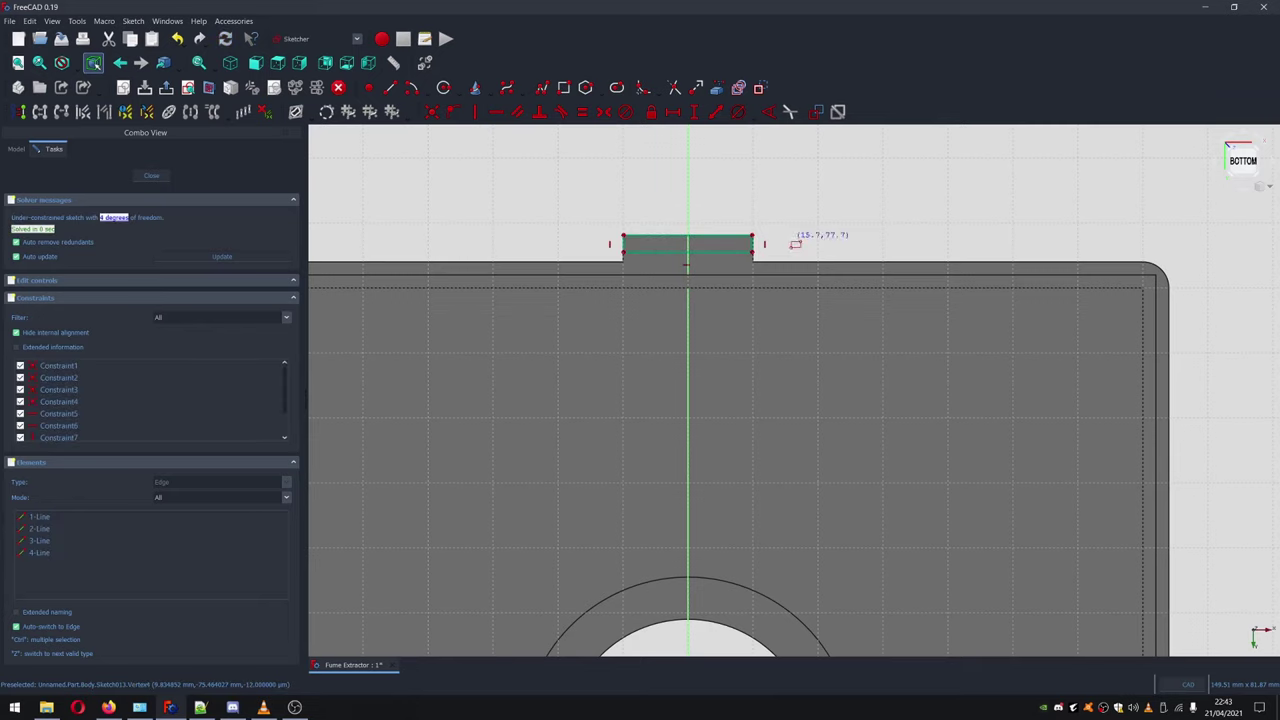
Constrain the rectangle on the clip block's underside to 20 mm wide and 2 mm high
{"action": "left_click", "coordinate": [715, 237]}
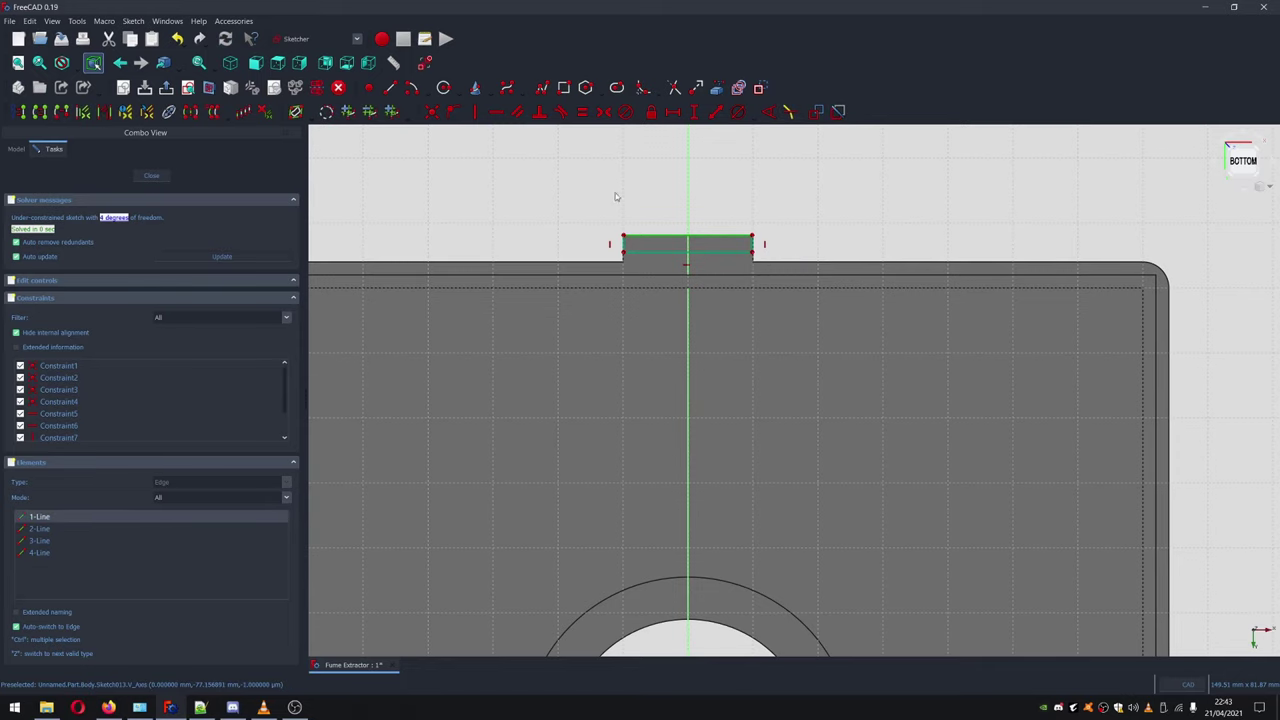
{"action": "left_click", "coordinate": [671, 113]}
{"action": "type", "text": "20"}
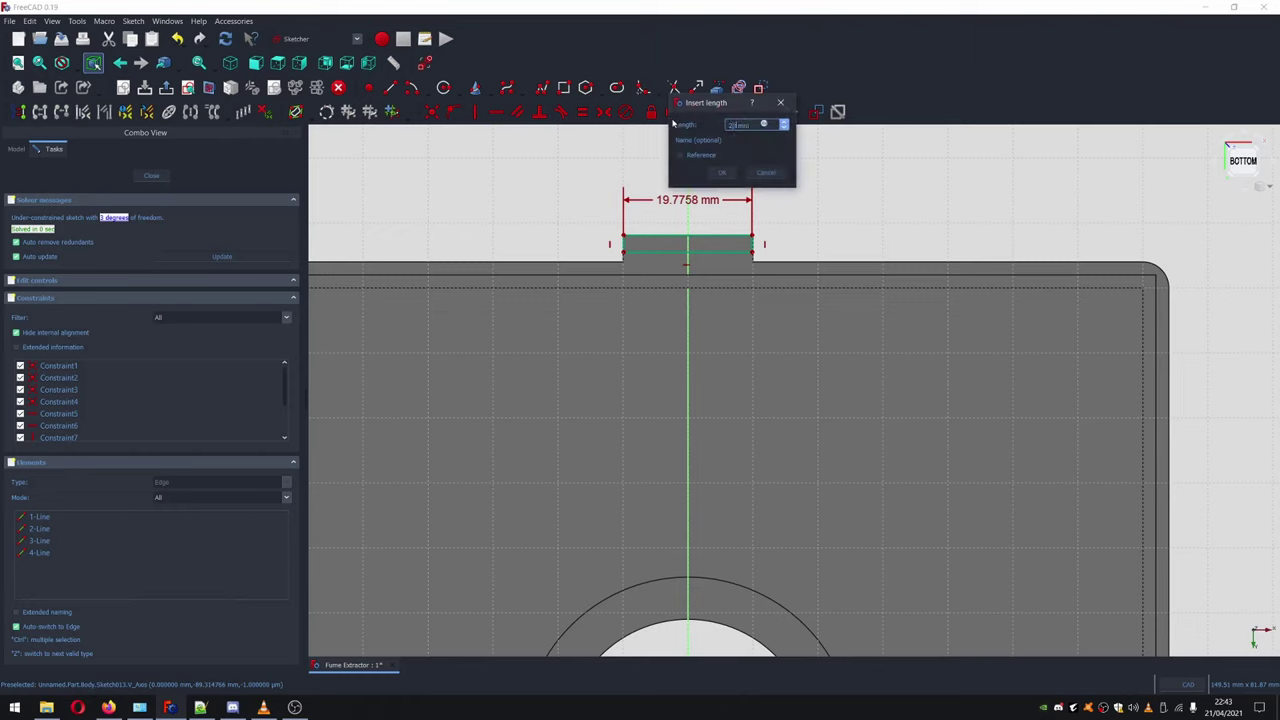
{"action": "type", "text": "0"}
{"action": "left_click", "coordinate": [722, 172]}
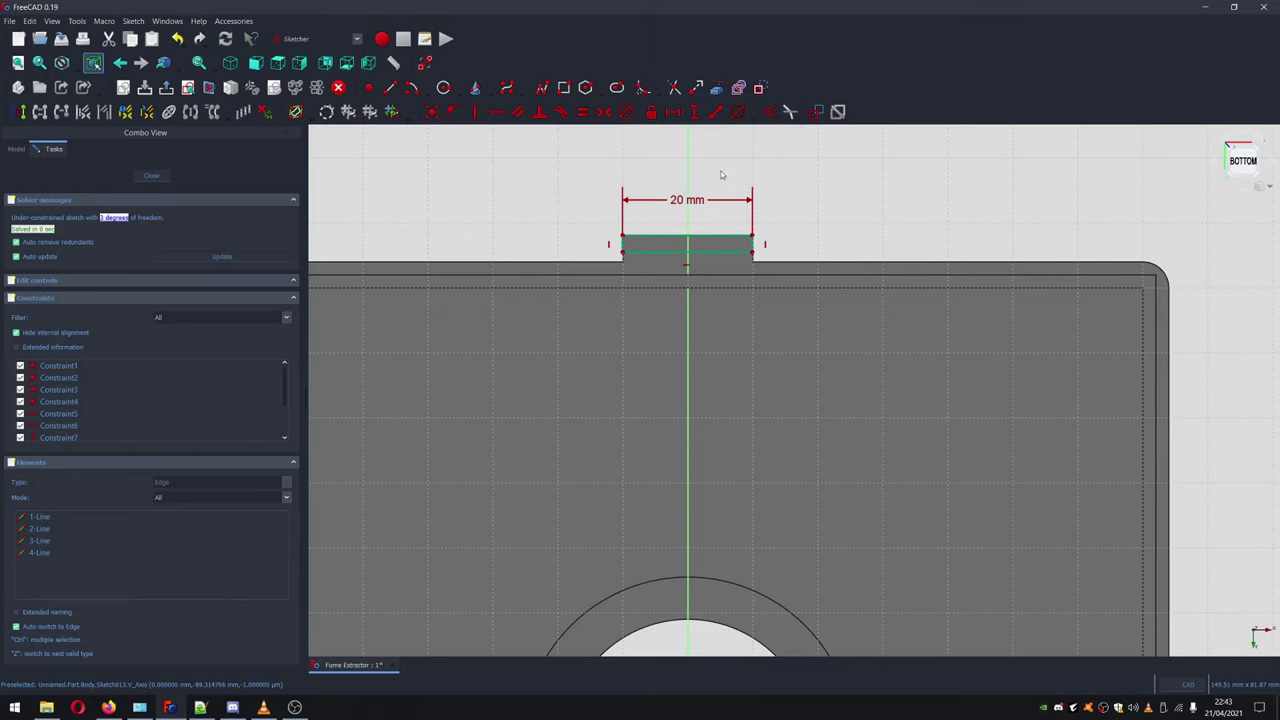
{"action": "left_click", "coordinate": [752, 248]}
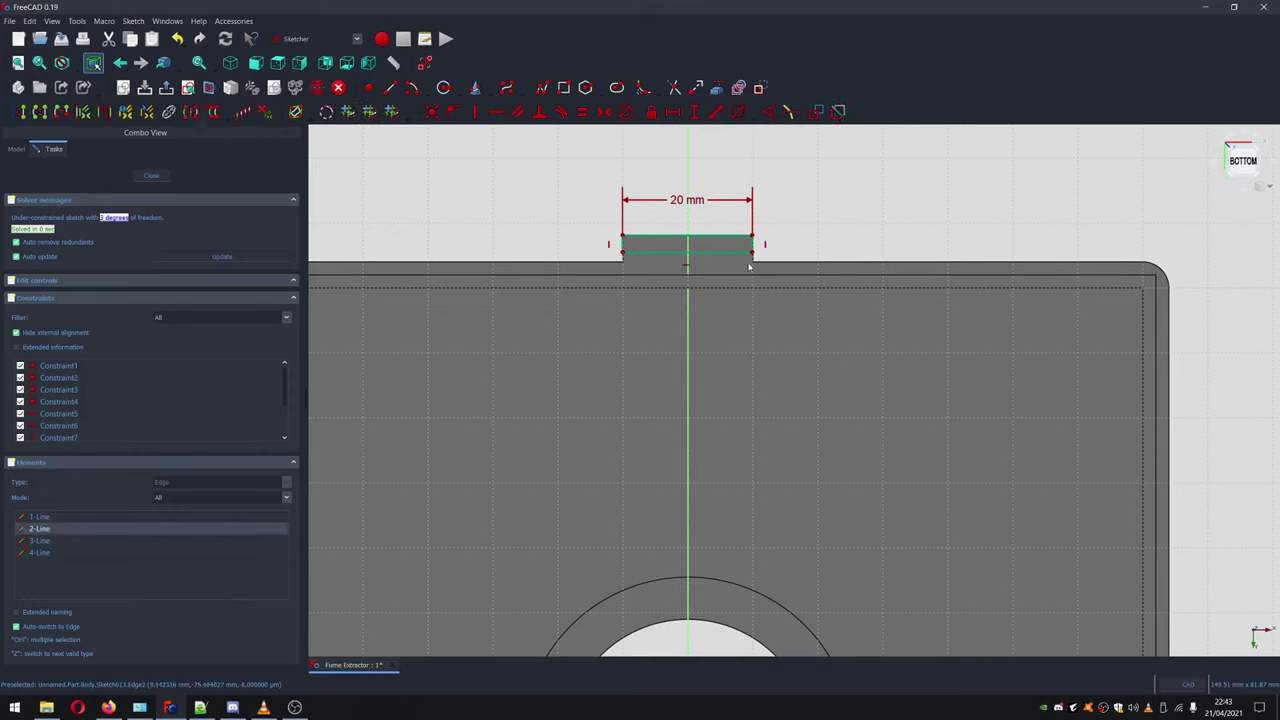
{"action": "left_click", "coordinate": [694, 112]}
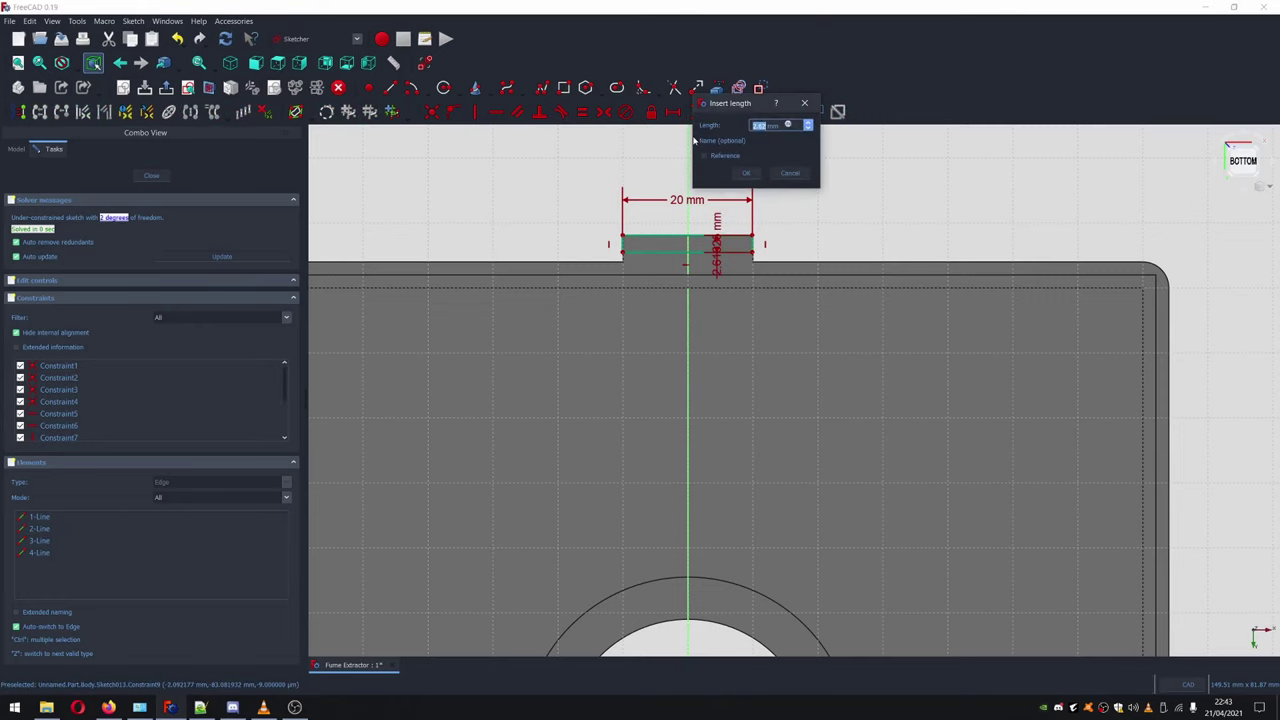
{"action": "type", "text": "5"}
{"action": "left_click", "coordinate": [746, 173]}
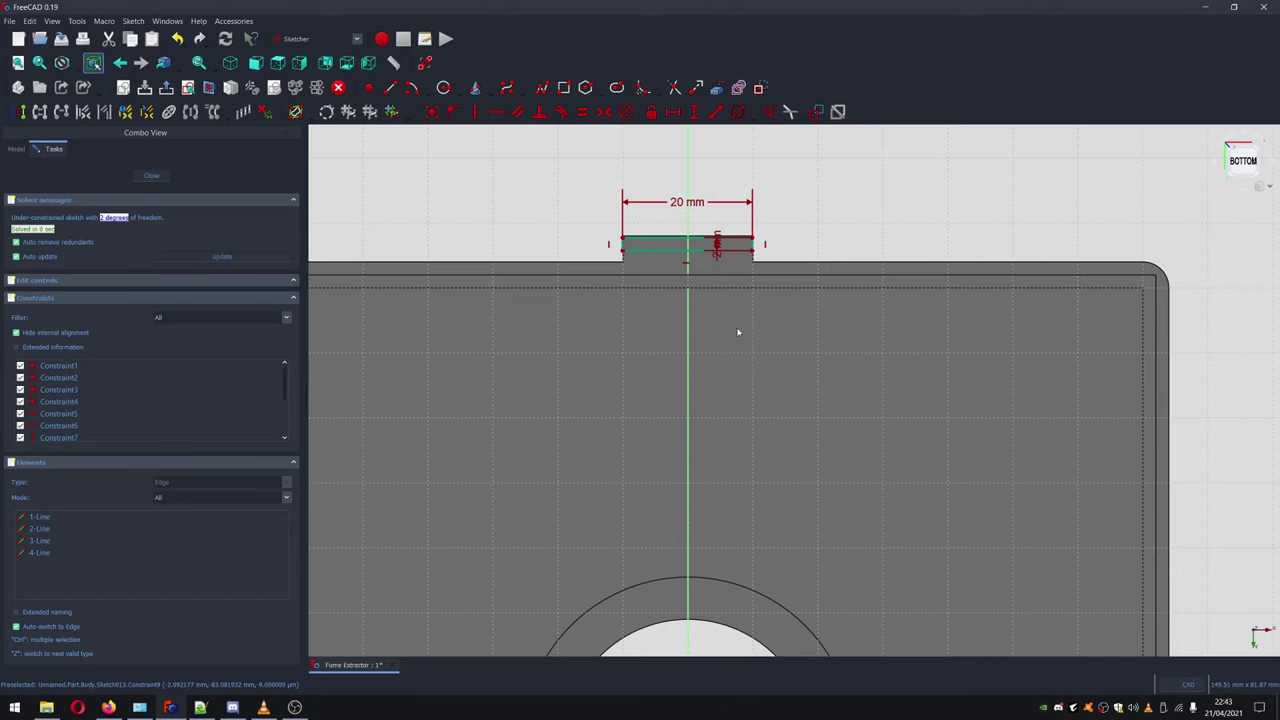
Make the outer two corners of the 20 mm by 2 mm rectangle symmetric about the vertical axis
{"action": "left_click", "coordinate": [753, 243]}
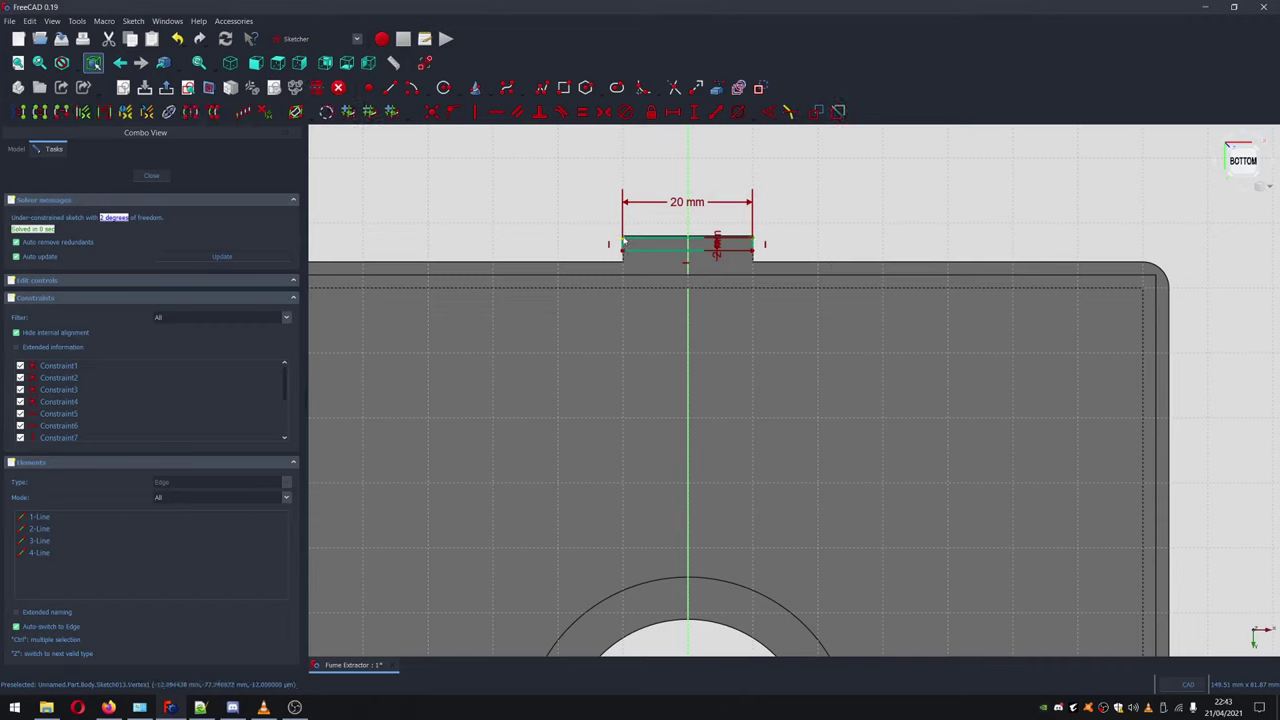
{"action": "left_click", "coordinate": [622, 241]}
{"action": "left_click", "coordinate": [688, 163]}
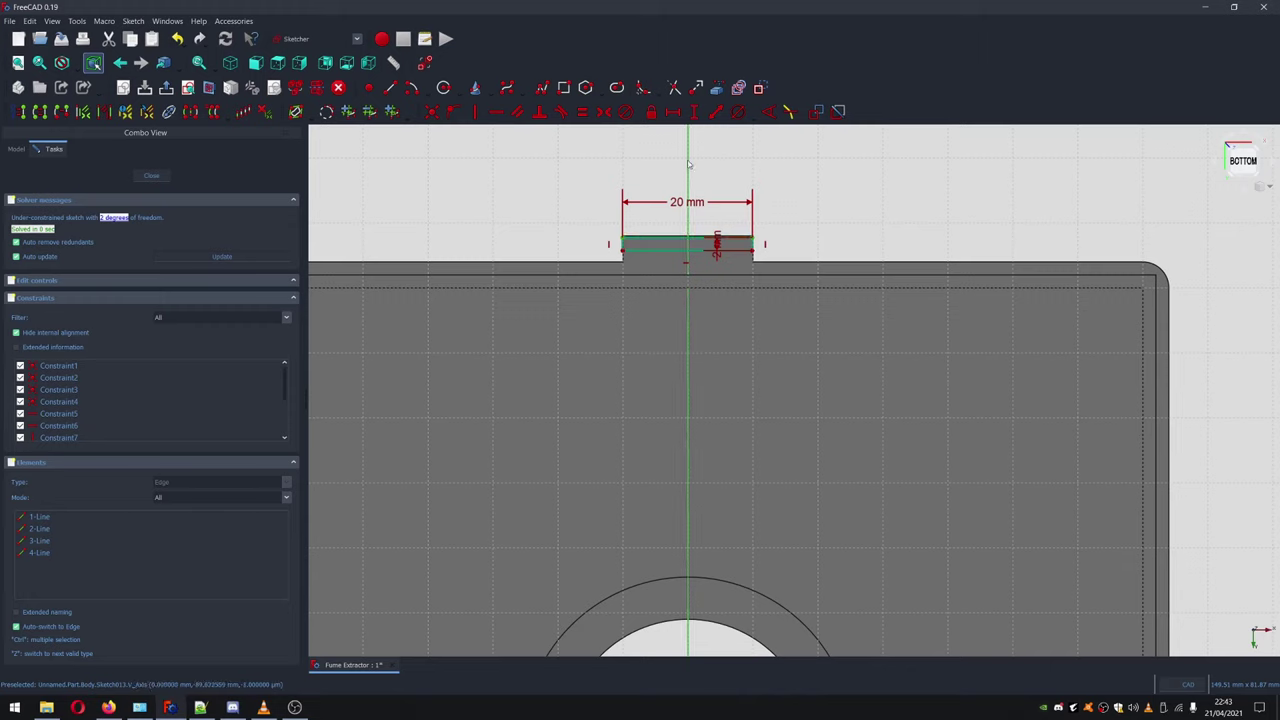
{"action": "left_click", "coordinate": [604, 113]}
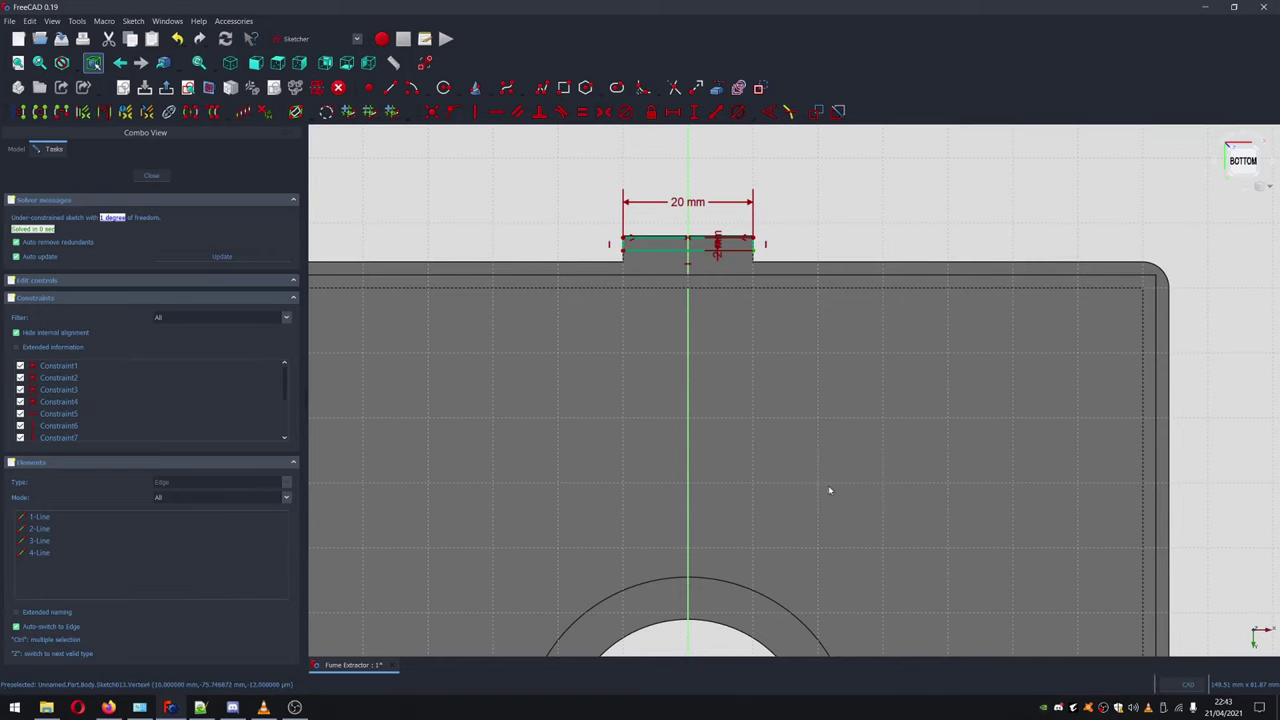
Constrain the rectangle's inner edge to a vertical distance of 76 mm from the sketch origin and close the sketch
{"action": "middle_click_drag", "start_coordinate": [828, 490], "coordinate": [834, 281]}
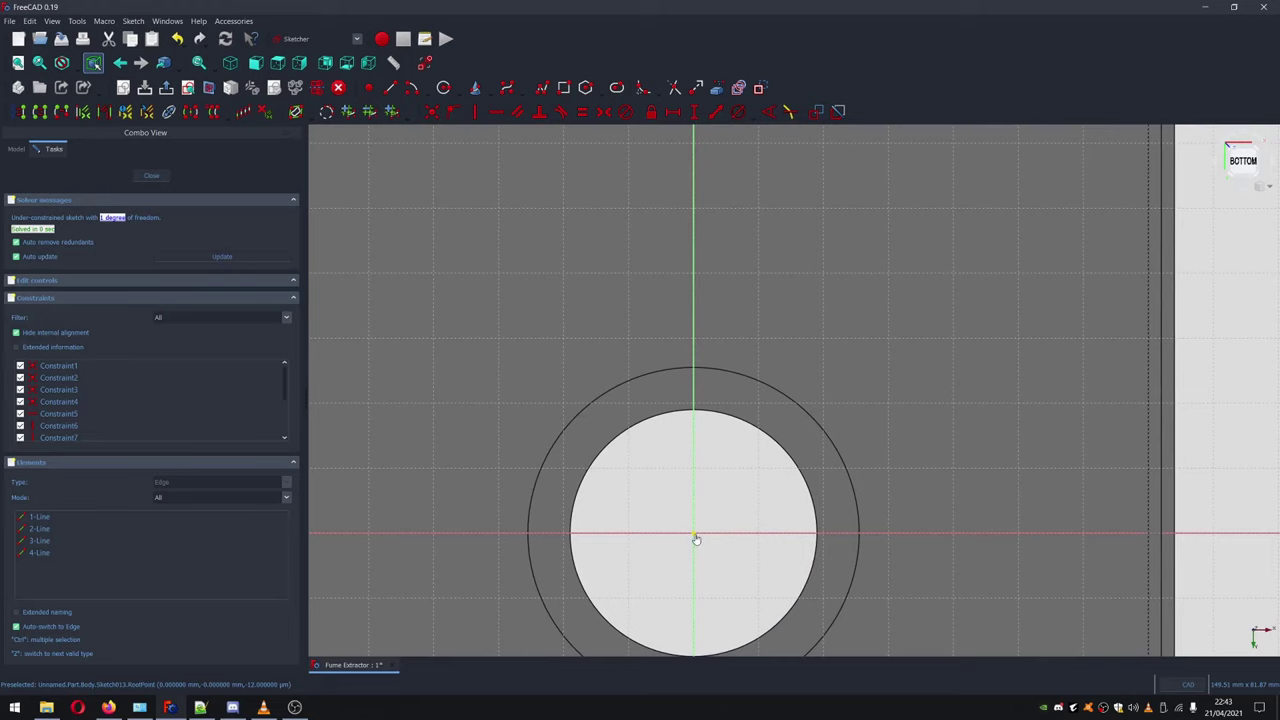
{"action": "mouse_move", "coordinate": [923, 303]}
{"action": "middle_mouse_down"}
{"action": "mouse_move", "coordinate": [909, 420]}
{"action": "mouse_move", "coordinate": [923, 514]}
{"action": "mouse_move", "coordinate": [976, 491]}
{"action": "middle_mouse_up"}
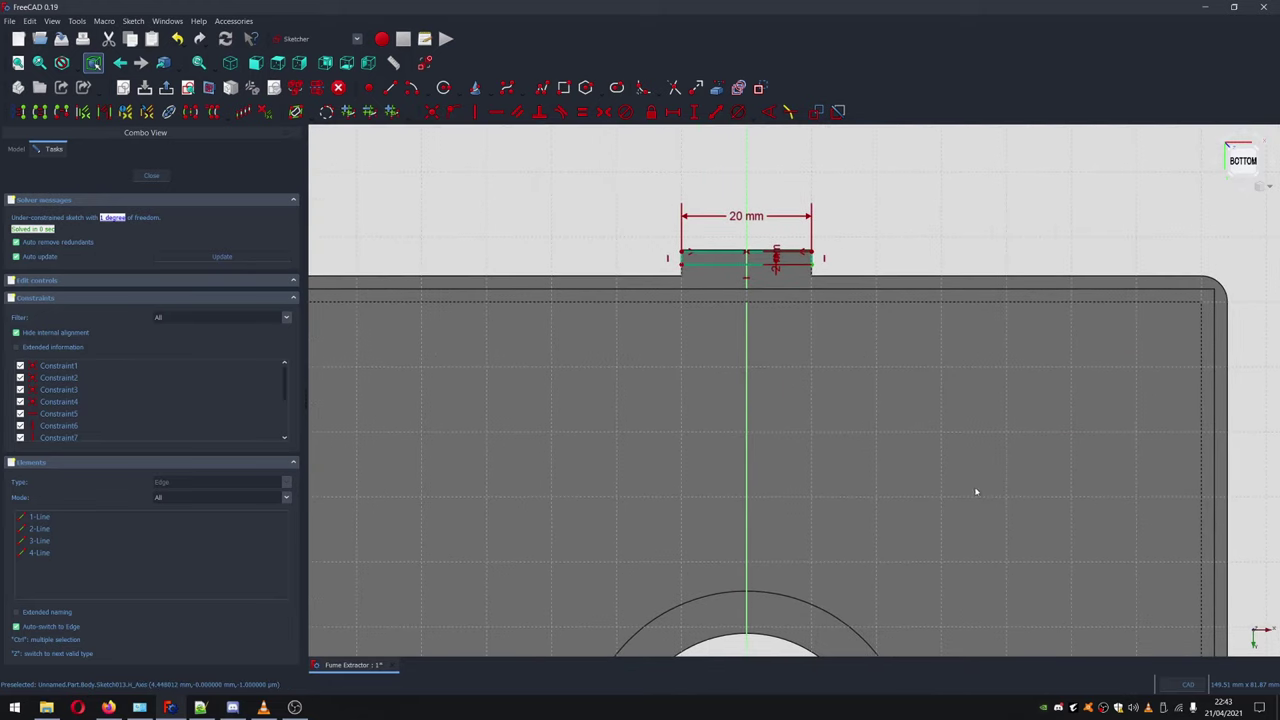
{"action": "left_click", "coordinate": [695, 111]}
{"action": "type", "text": "2"}
{"action": "left_click", "coordinate": [754, 172]}
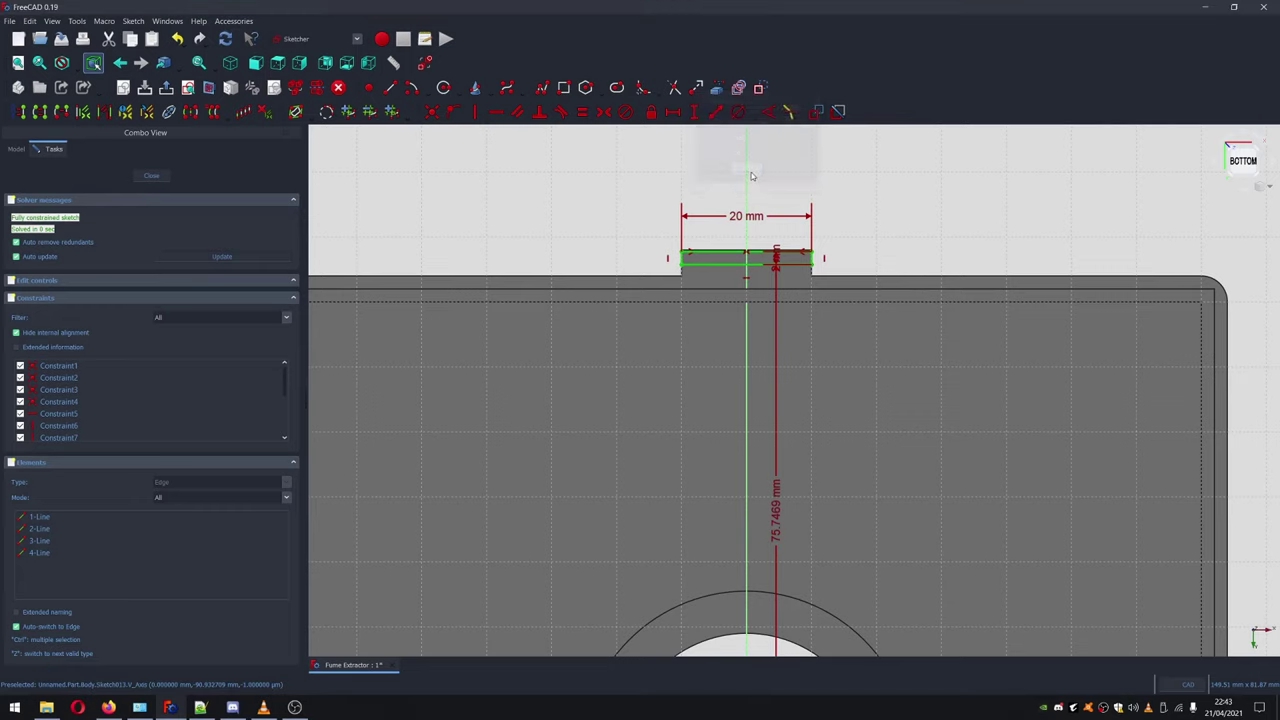
{"action": "scroll", "coordinate": [775, 258], "scroll_direction": "up", "scroll_amount": 3}
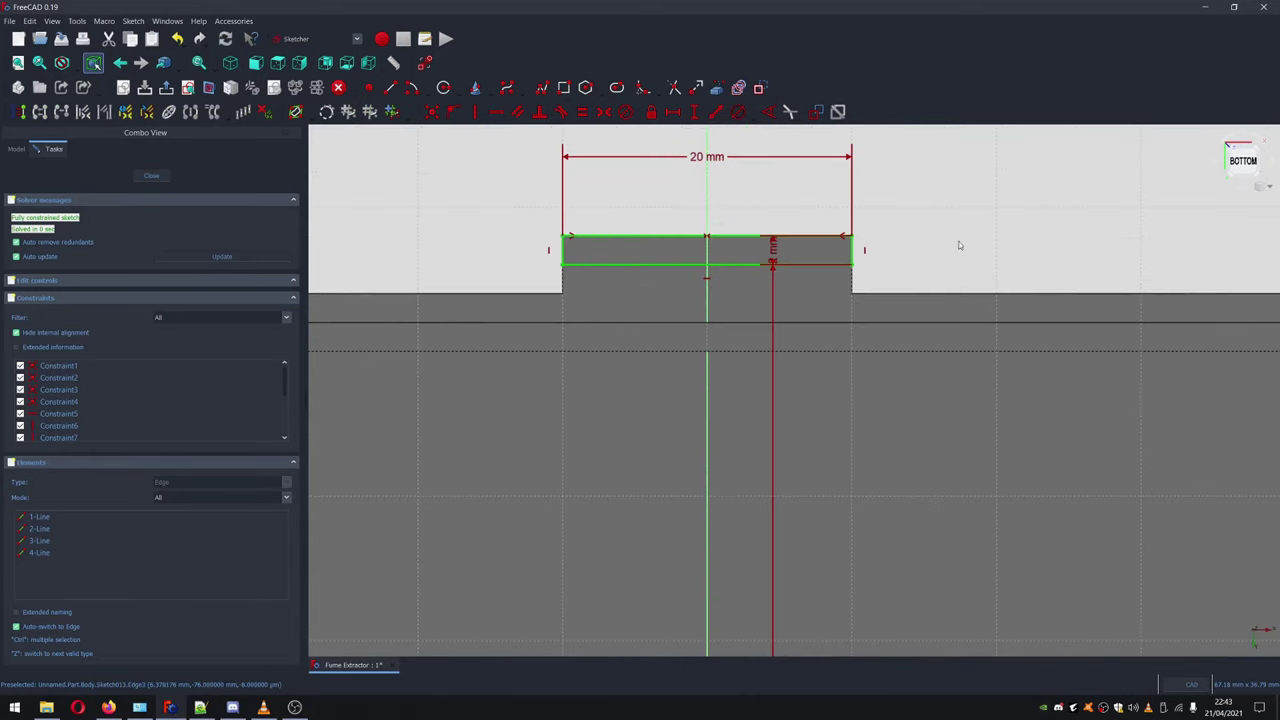
{"action": "left_click", "coordinate": [151, 176]}
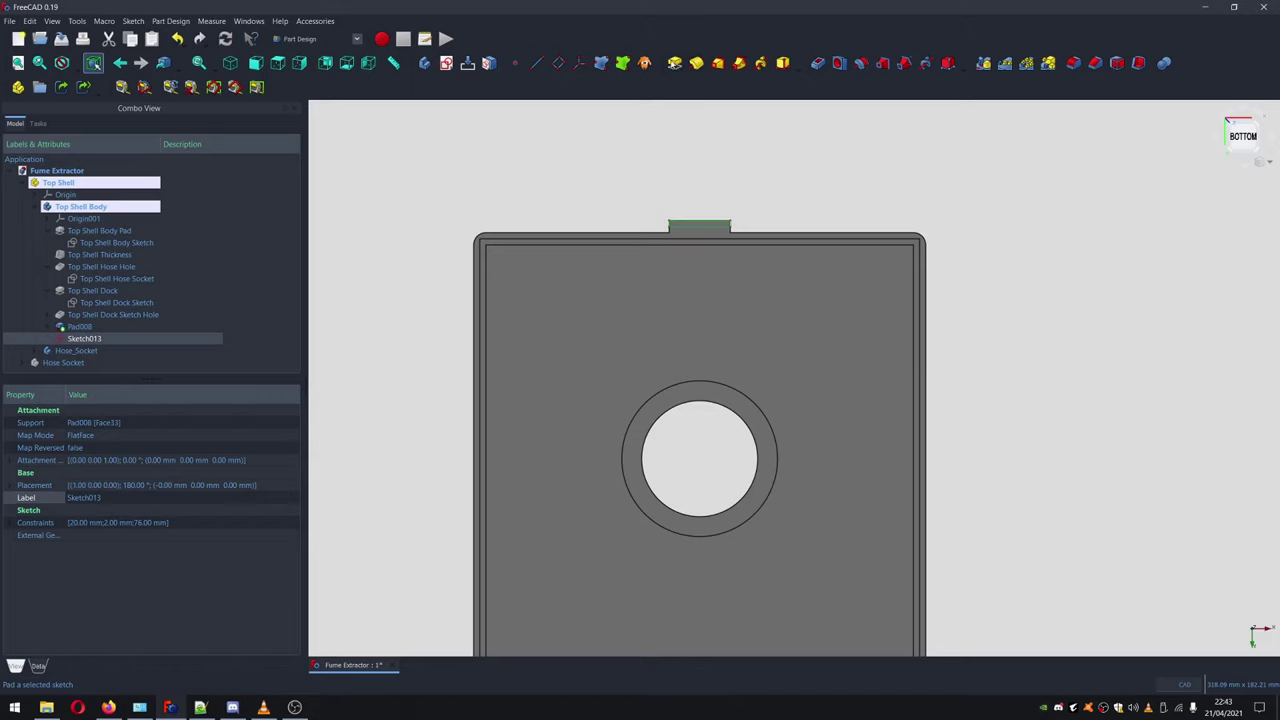
Pad the 20 mm by 2 mm rectangle under the clip block by 8 mm
{"action": "left_click", "coordinate": [674, 64]}
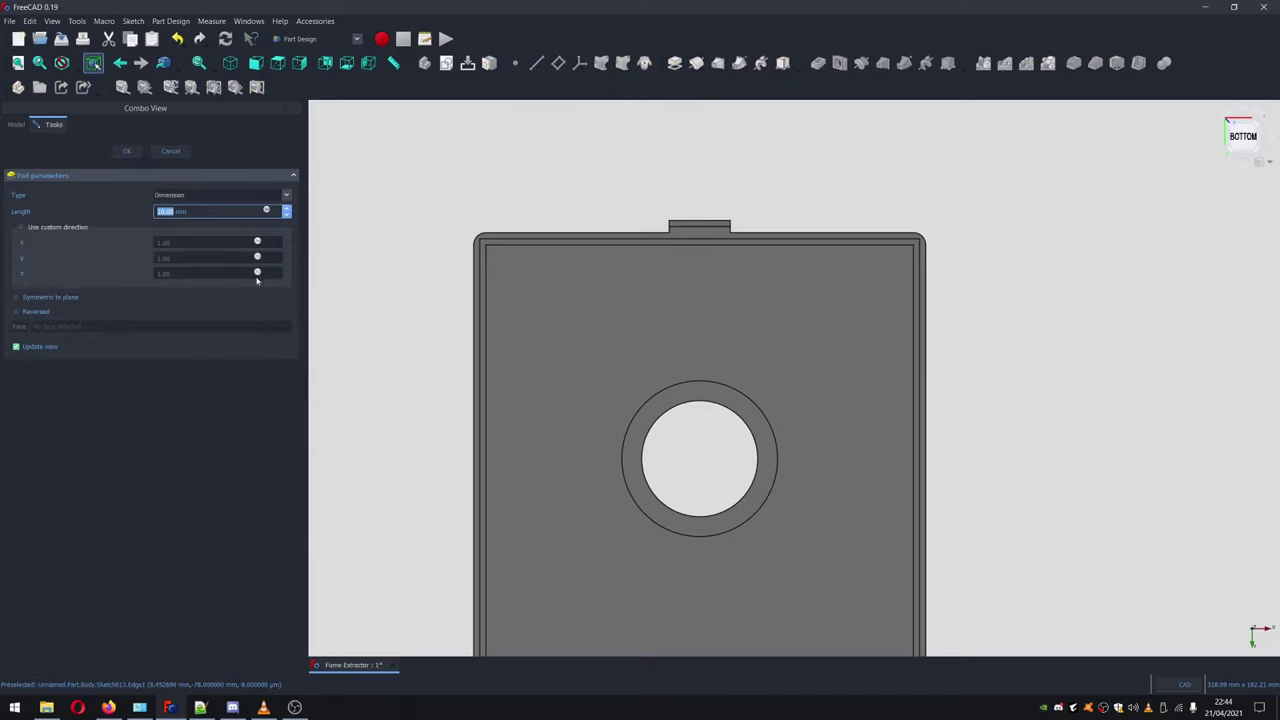
{"action": "type", "text": "8"}
{"action": "left_click", "coordinate": [128, 152]}
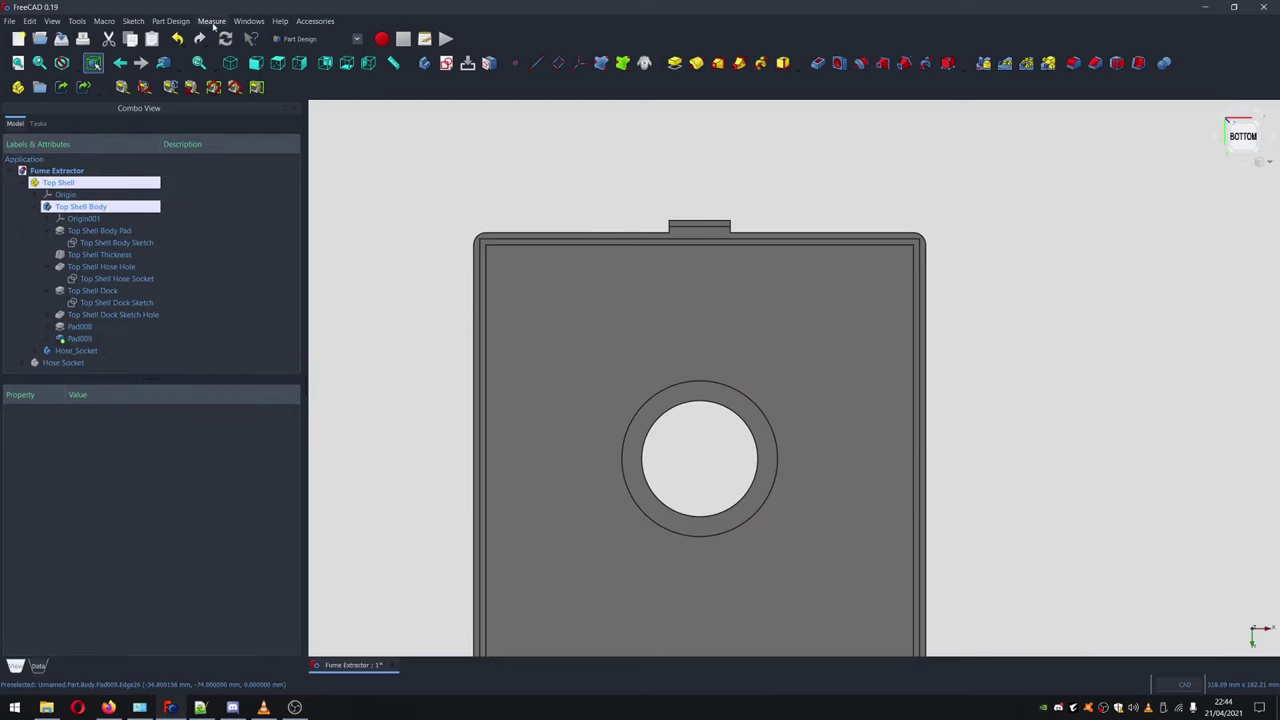
Create a new sketch on the inner, rear-facing side of the padded tab that hangs below the shell rim
{"action": "left_click", "coordinate": [256, 64]}
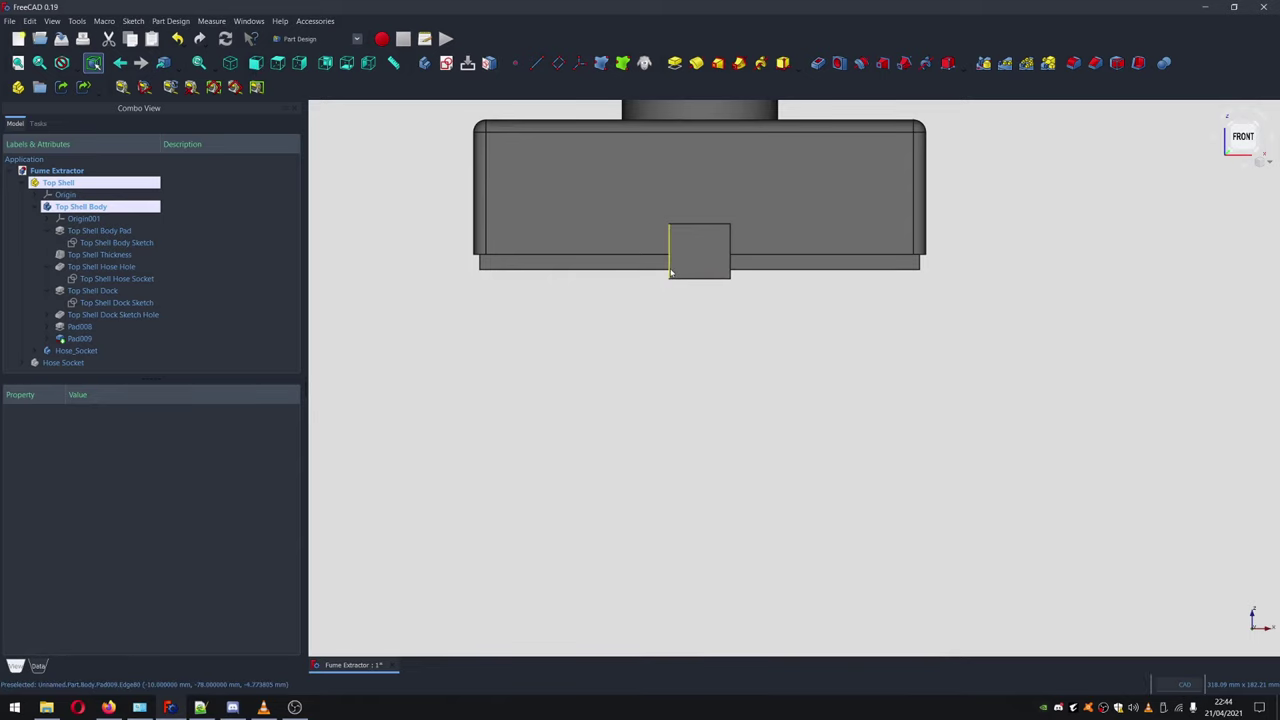
{"action": "middle_click_drag", "start_coordinate": [610, 296], "coordinate": [1060, 360]}
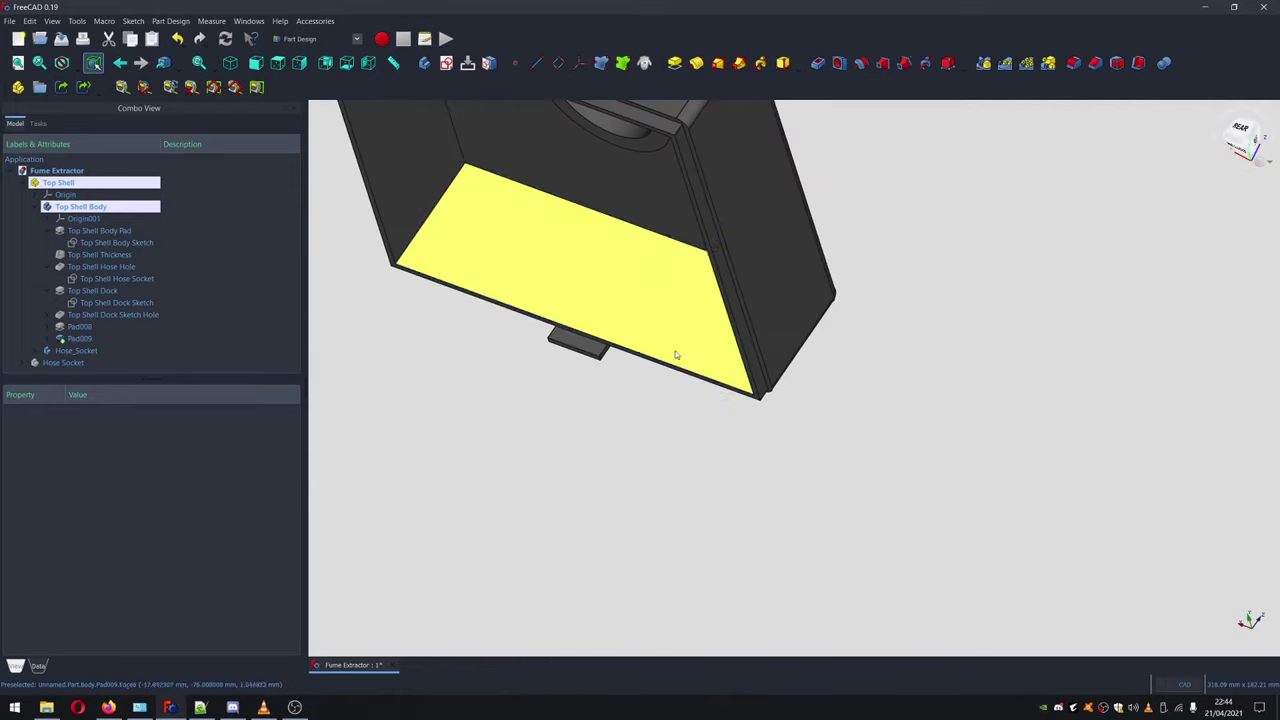
{"action": "left_click", "coordinate": [573, 341]}
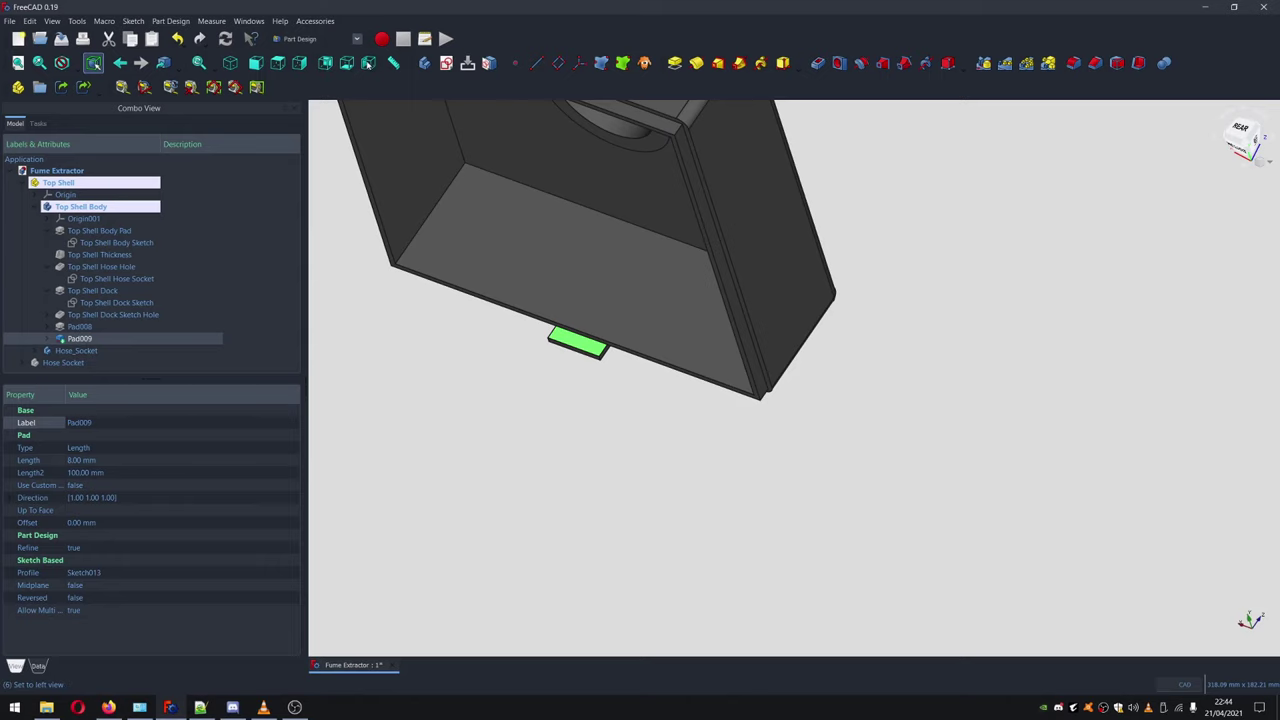
{"action": "left_click", "coordinate": [326, 64]}
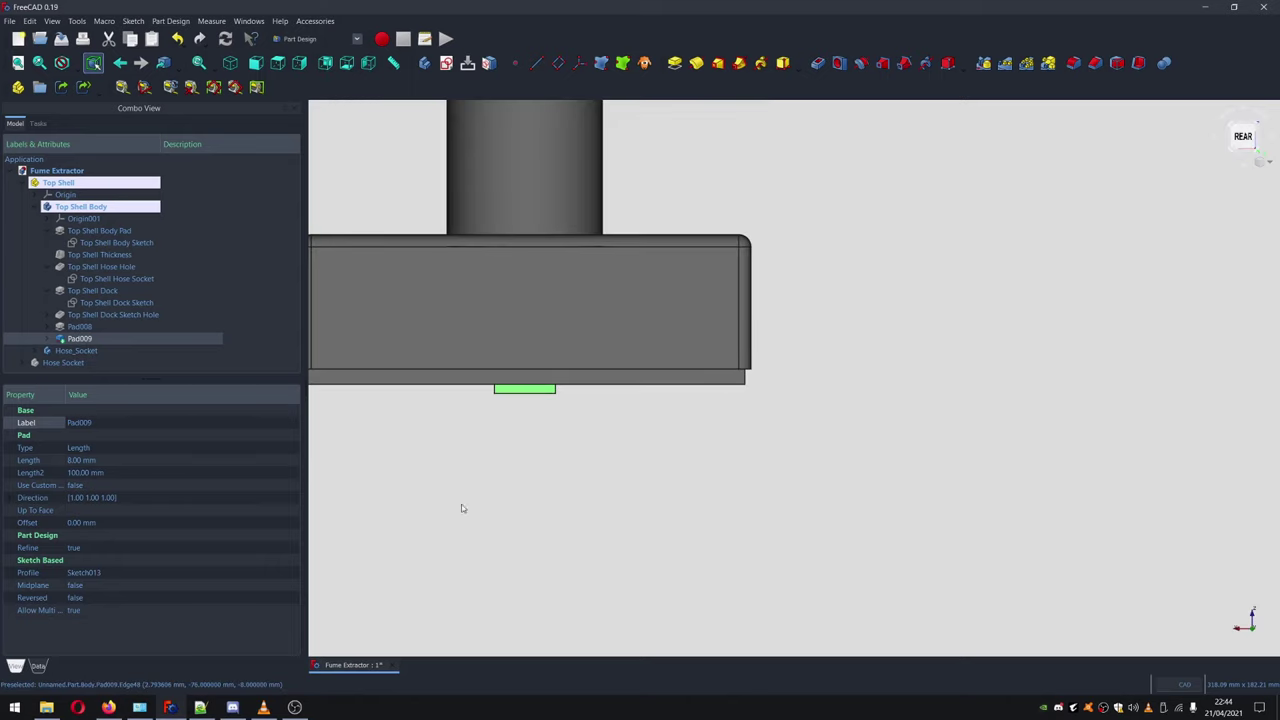
{"action": "scroll", "coordinate": [643, 380], "scroll_direction": "up", "scroll_amount": 4}
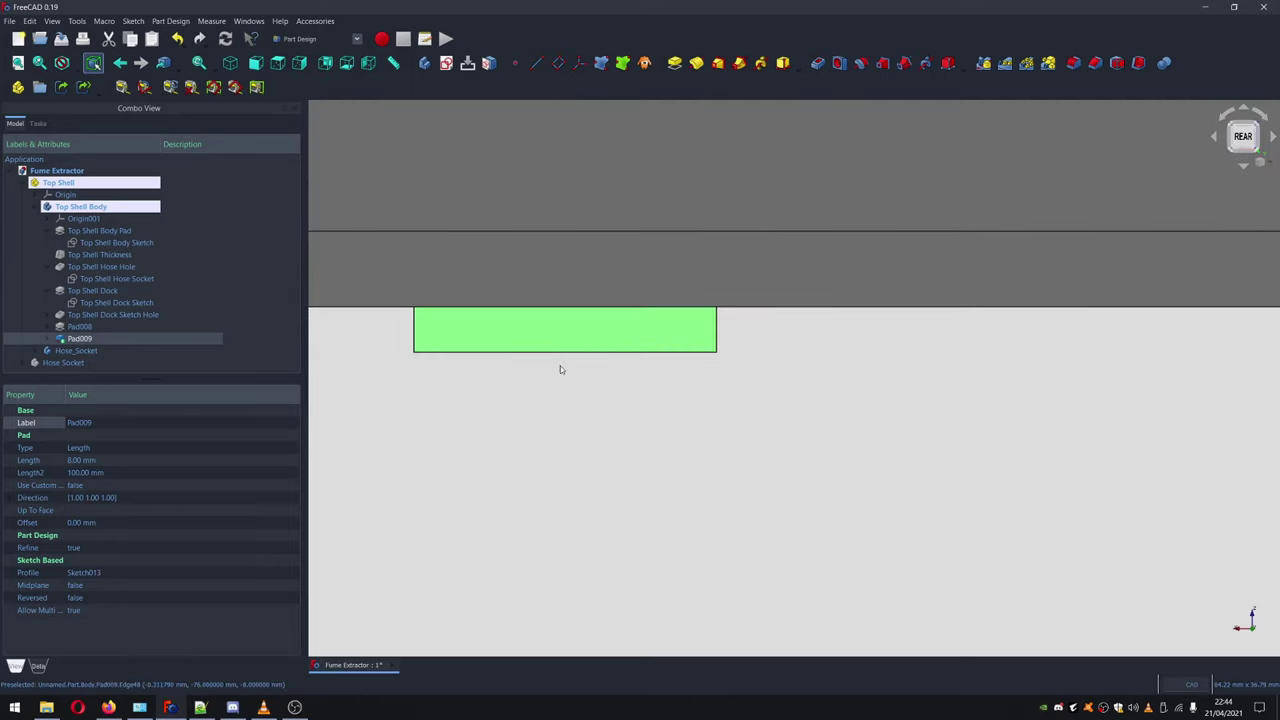
{"action": "middle_click_drag", "start_coordinate": [785, 434], "coordinate": [601, 366]}
{"action": "middle_click_drag", "start_coordinate": [712, 376], "coordinate": [770, 389]}
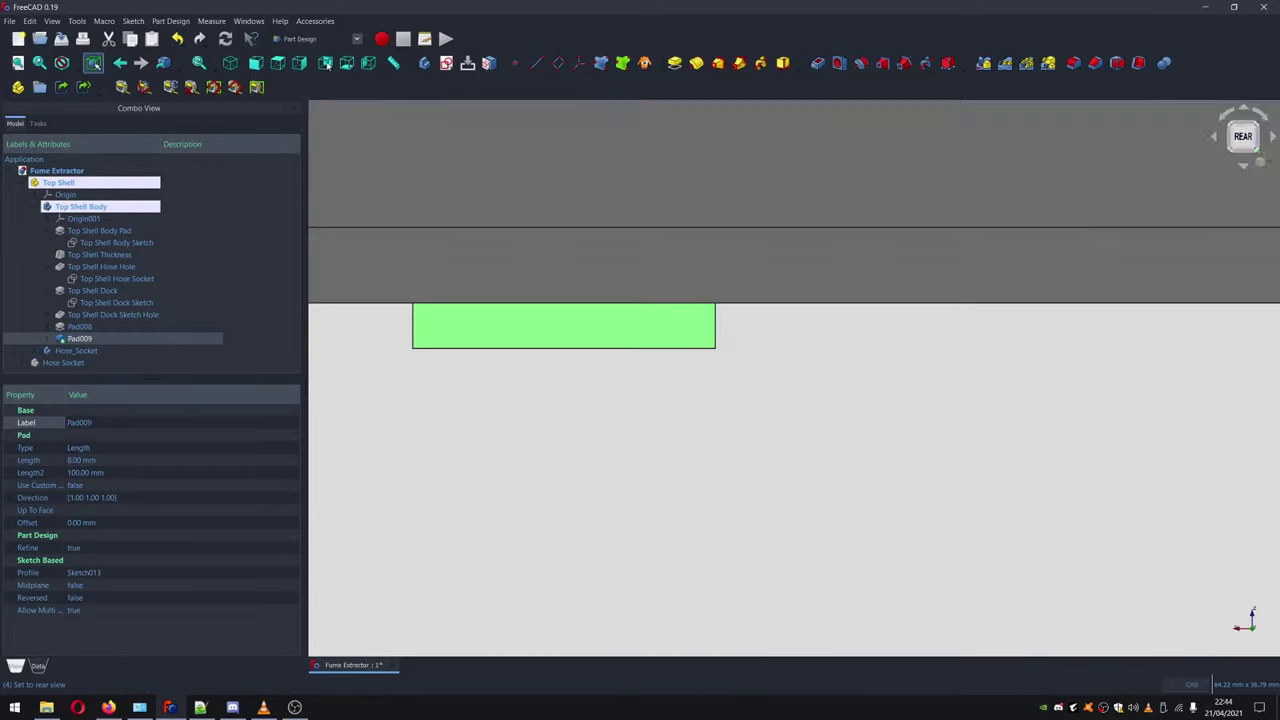
{"action": "scroll", "coordinate": [454, 314], "scroll_direction": "up", "scroll_amount": 2}
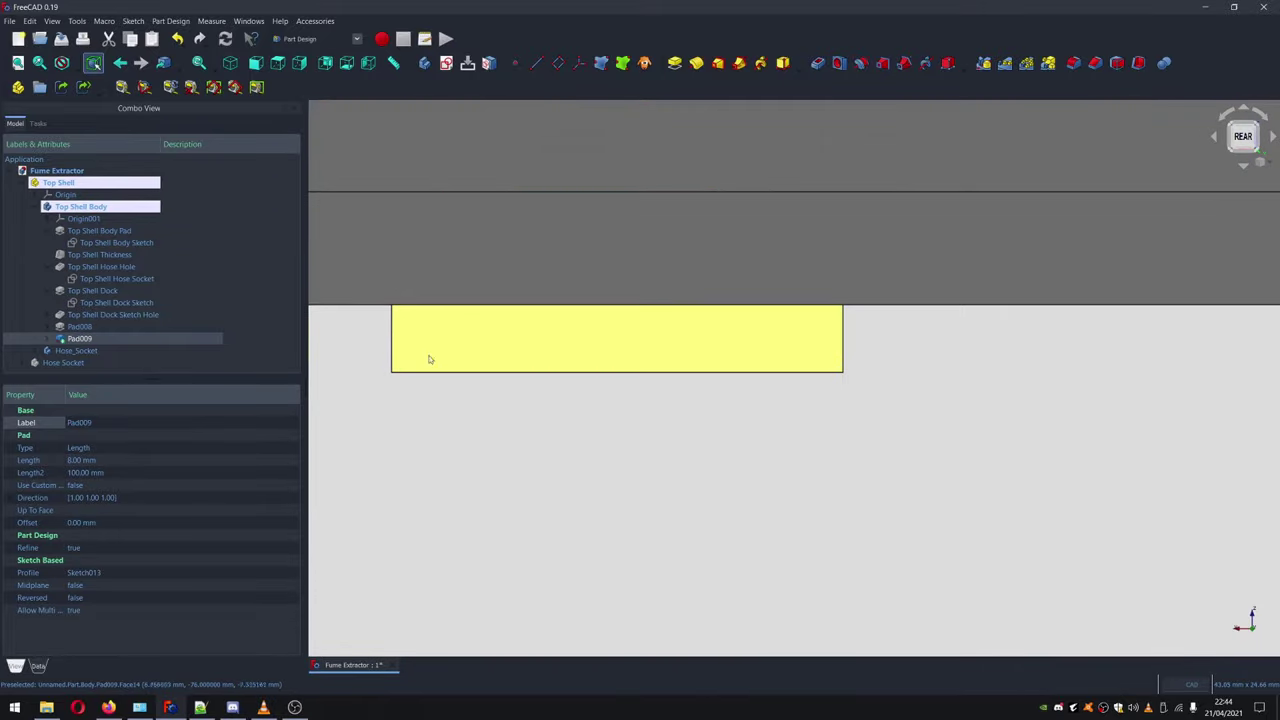
{"action": "left_click", "coordinate": [471, 310]}
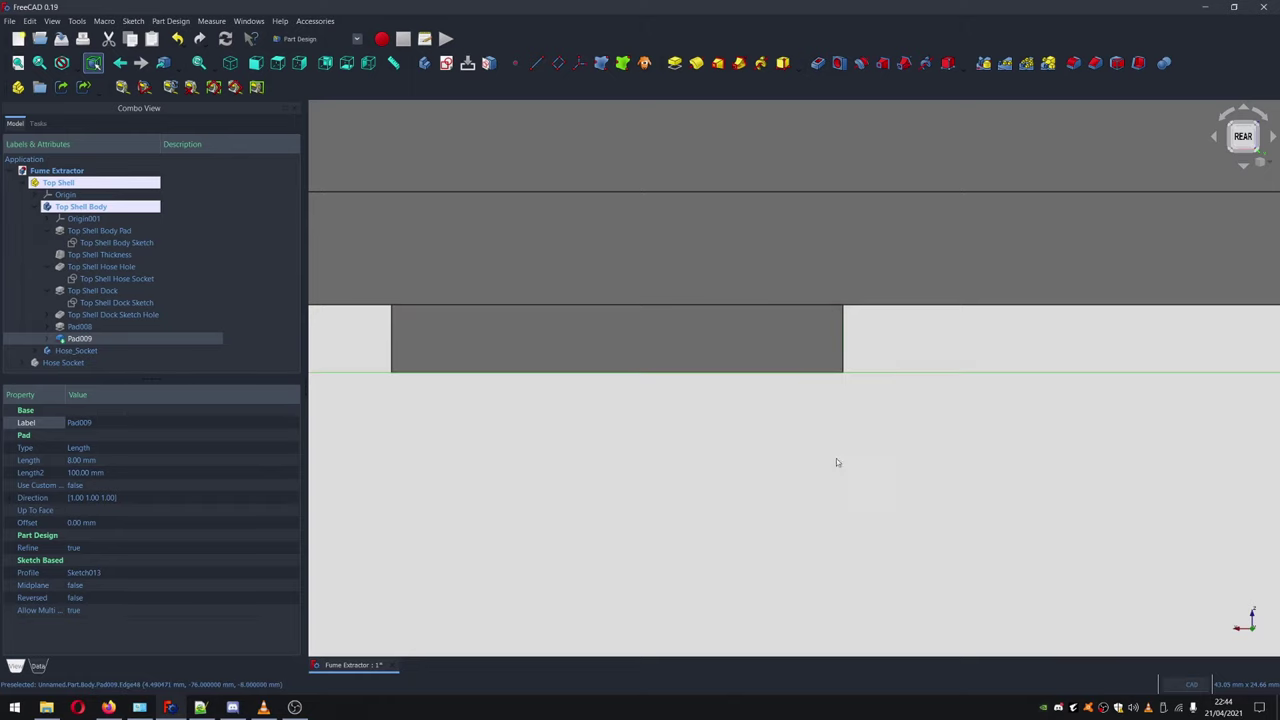
{"action": "left_click", "coordinate": [717, 349]}
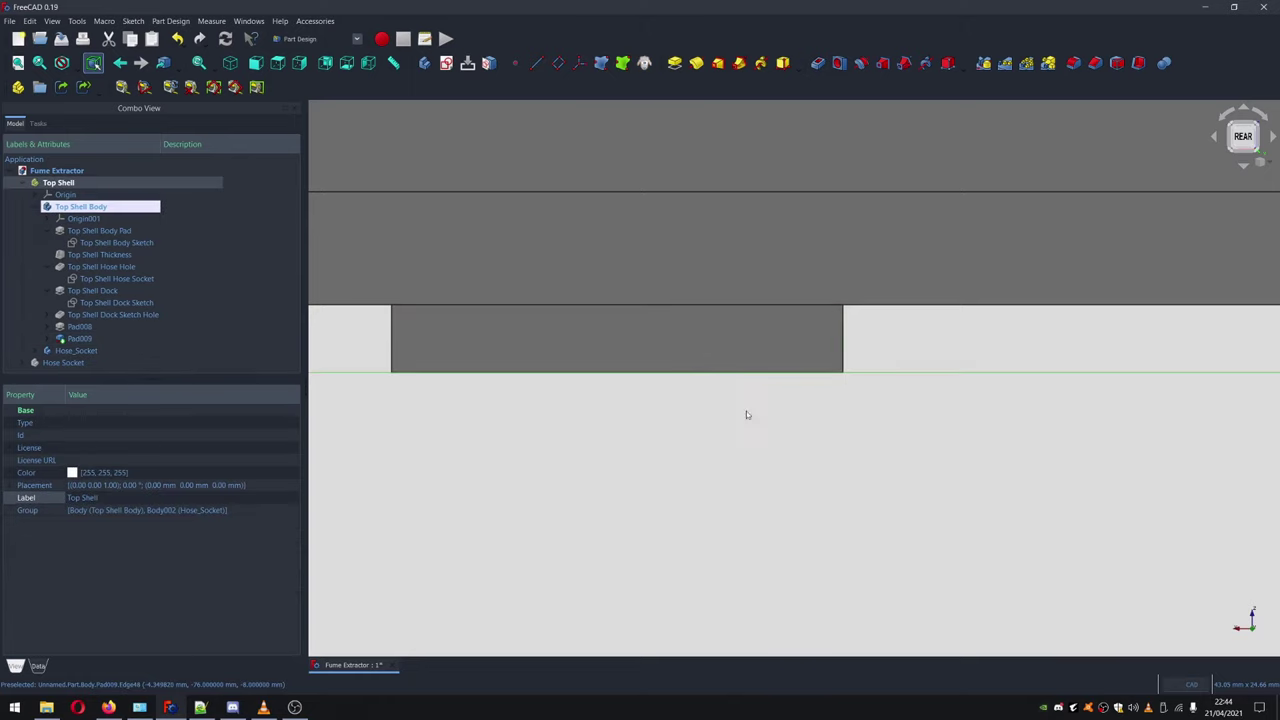
{"action": "left_click", "coordinate": [628, 329]}
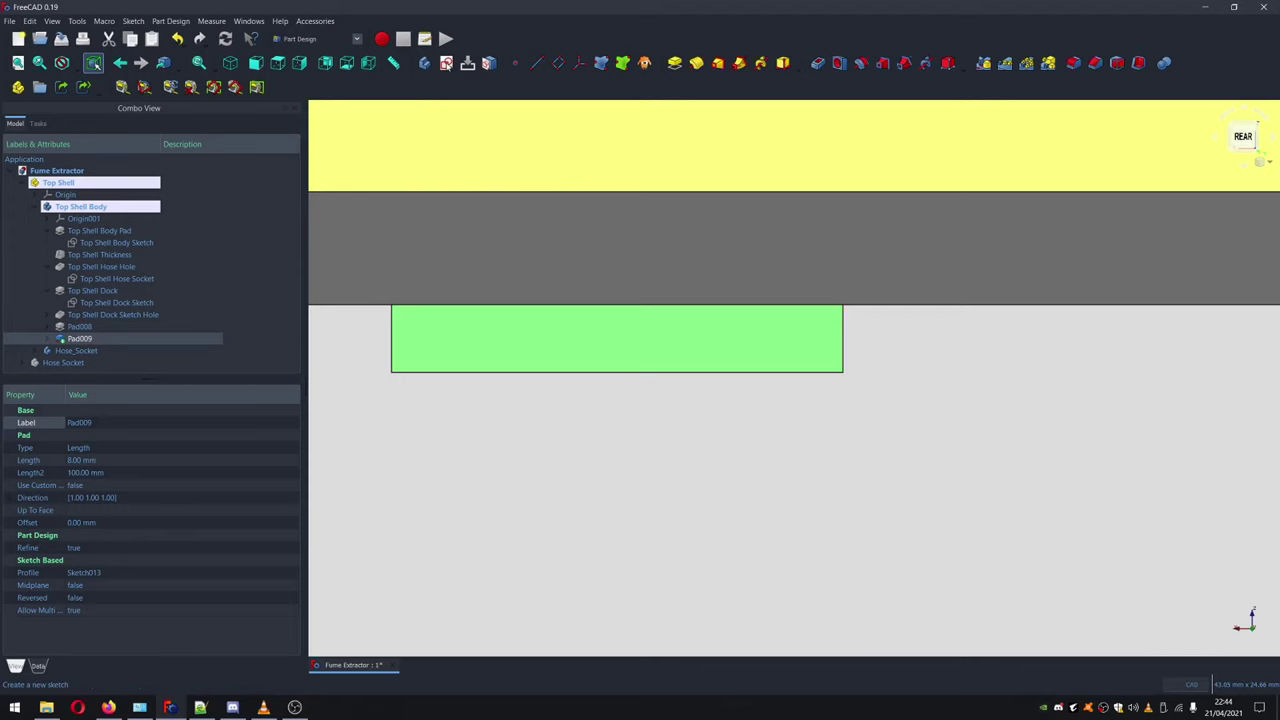
{"action": "left_click", "coordinate": [39, 87]}
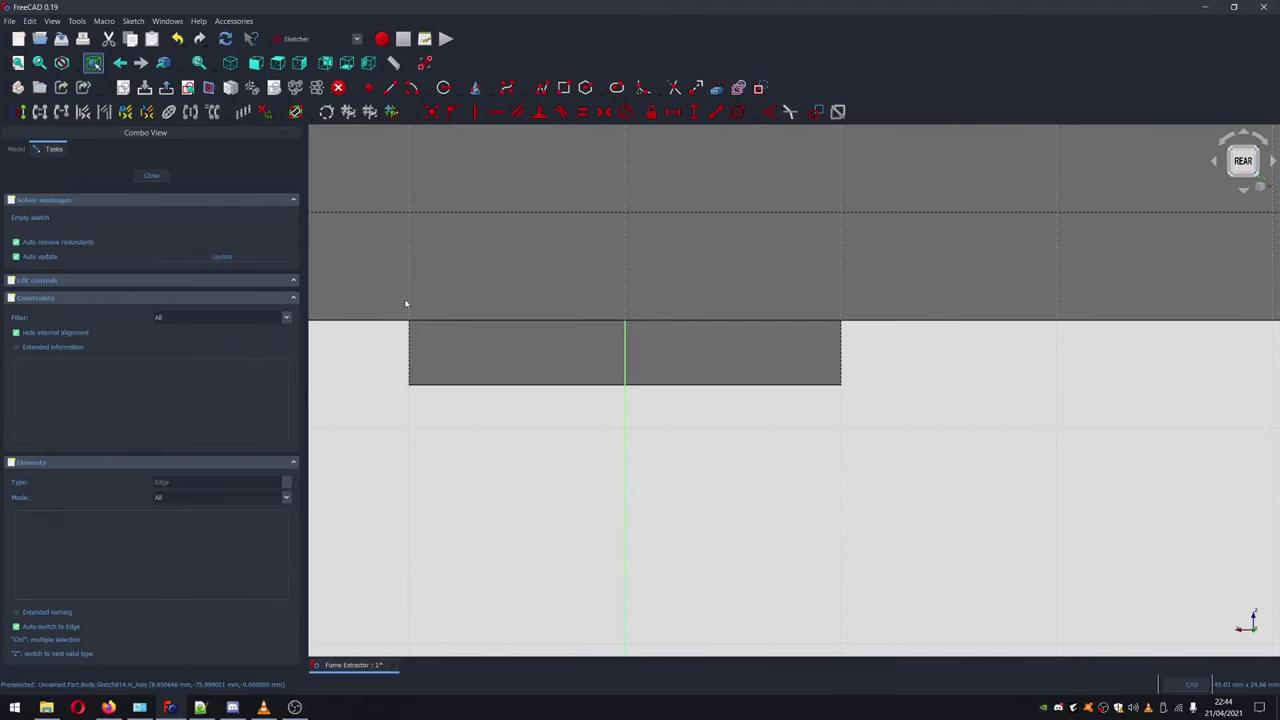
Sketch a rectangle about 20 by 3 mm over the part of the tab that extends below the rim
{"action": "left_click", "coordinate": [565, 89]}
{"action": "left_click", "coordinate": [409, 322]}
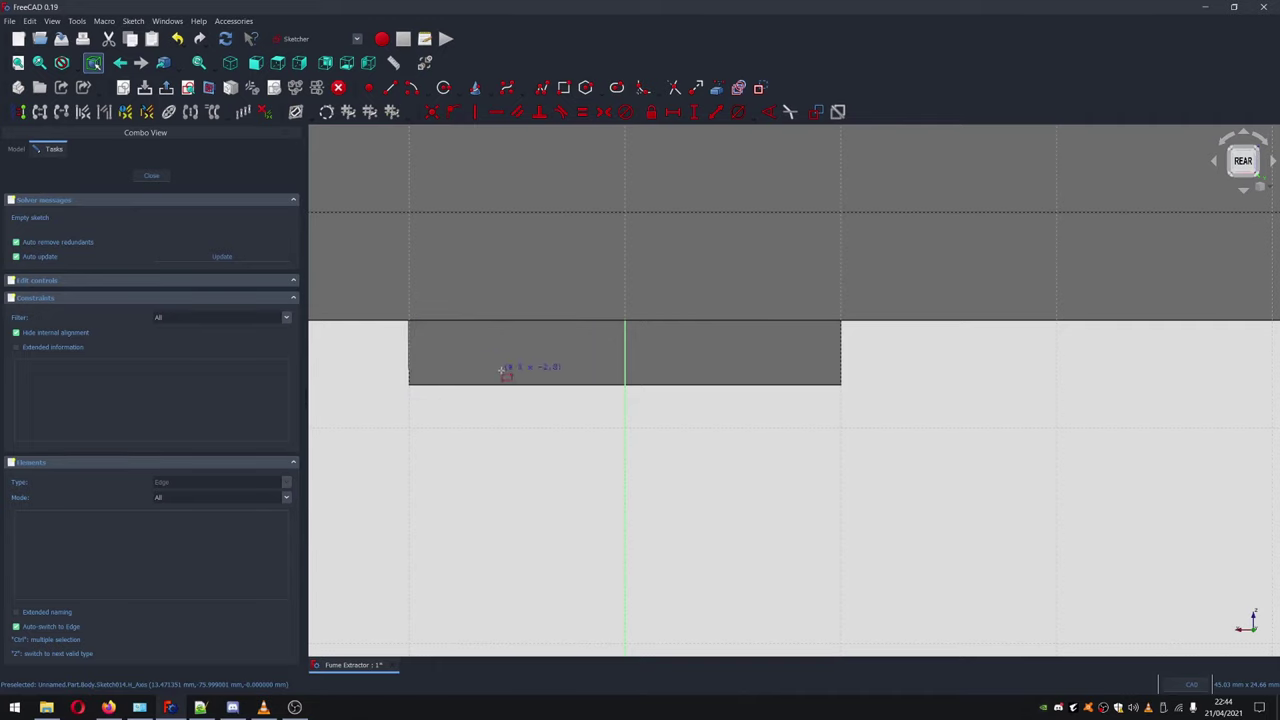
{"action": "left_click", "coordinate": [842, 385]}
{"action": "right_click", "coordinate": [843, 460]}
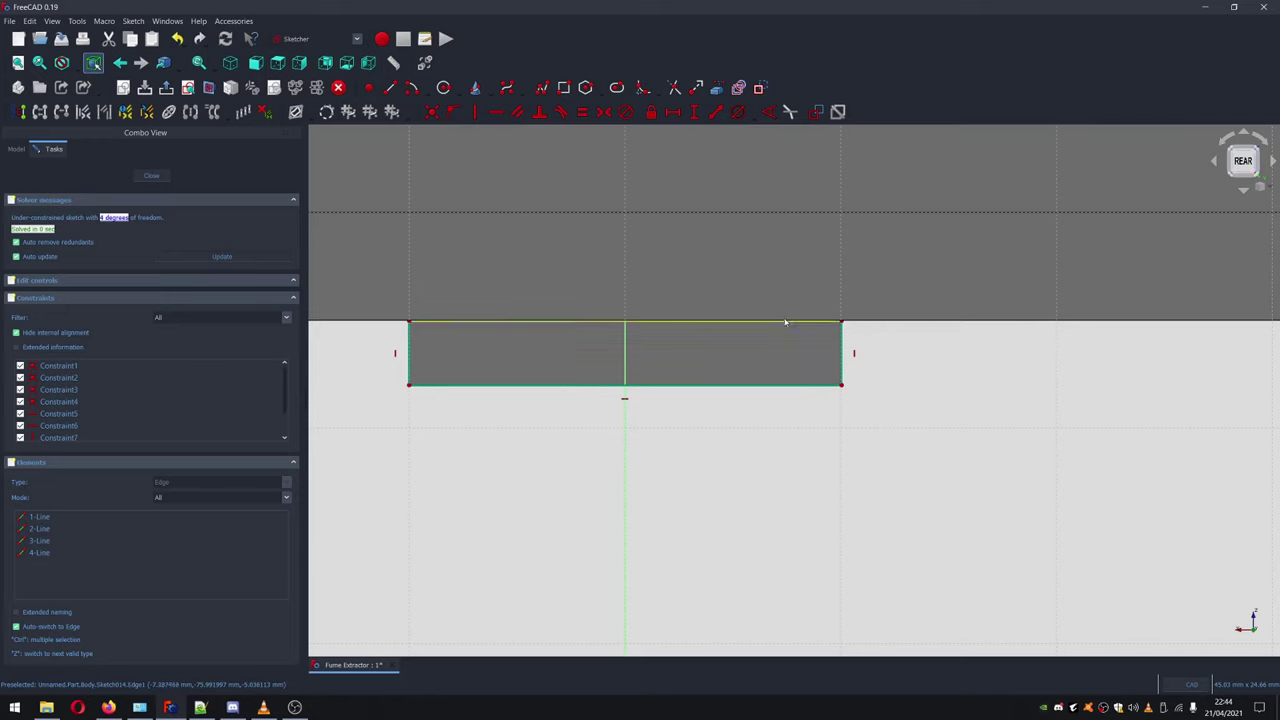
Constrain the rectangle on the tab's inner face to 20 mm wide and 3 mm high
{"action": "left_click", "coordinate": [769, 390]}
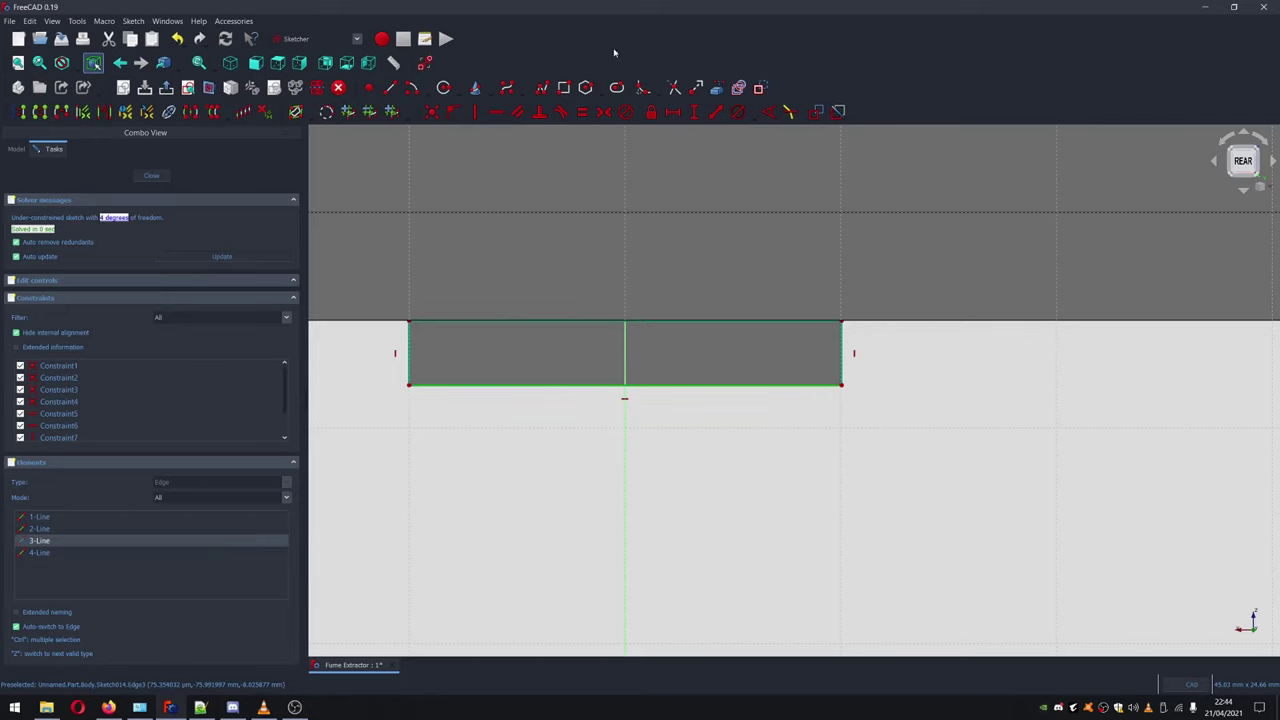
{"action": "left_click", "coordinate": [675, 115]}
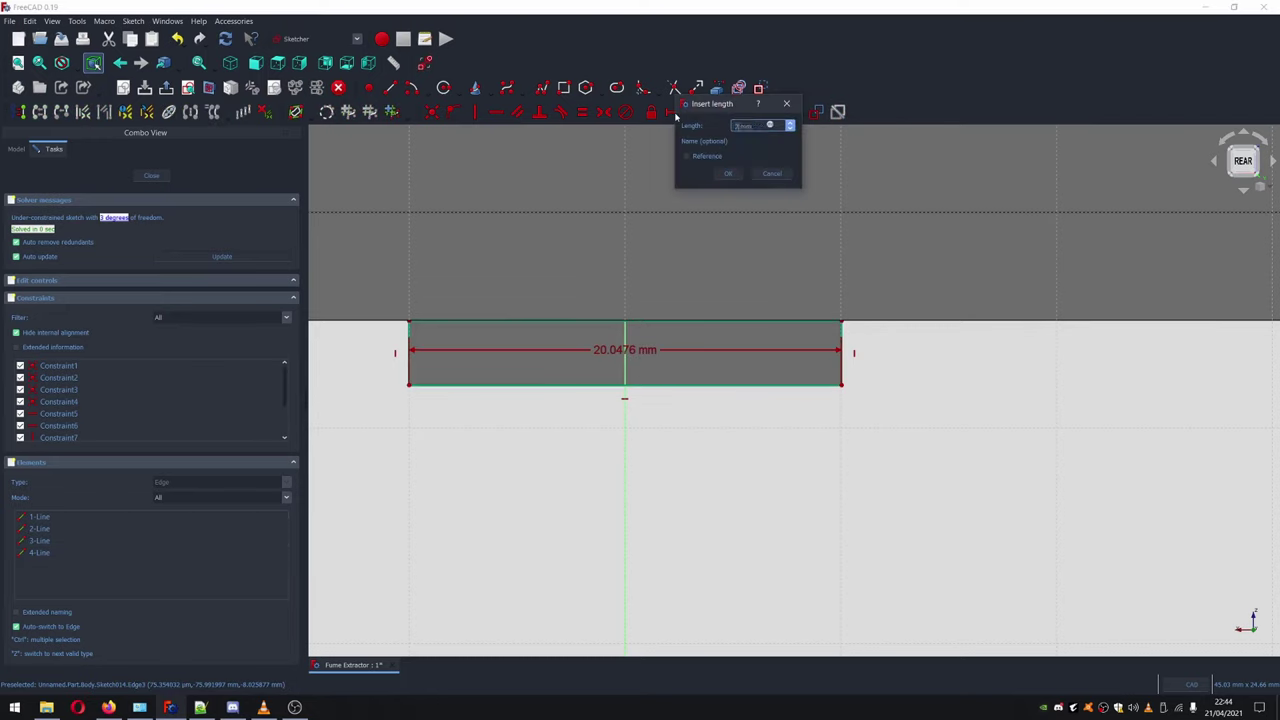
{"action": "type", "text": "20"}
{"action": "key", "text": "Return"}
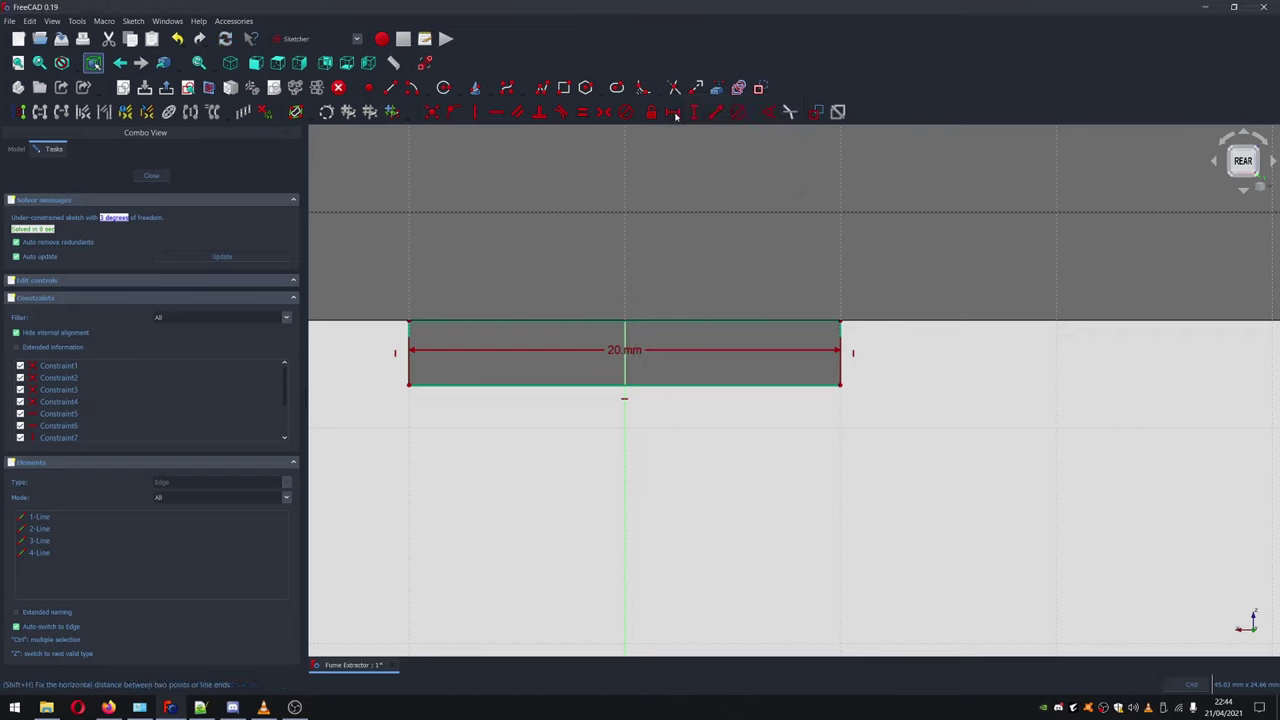
{"action": "left_click", "coordinate": [840, 342]}
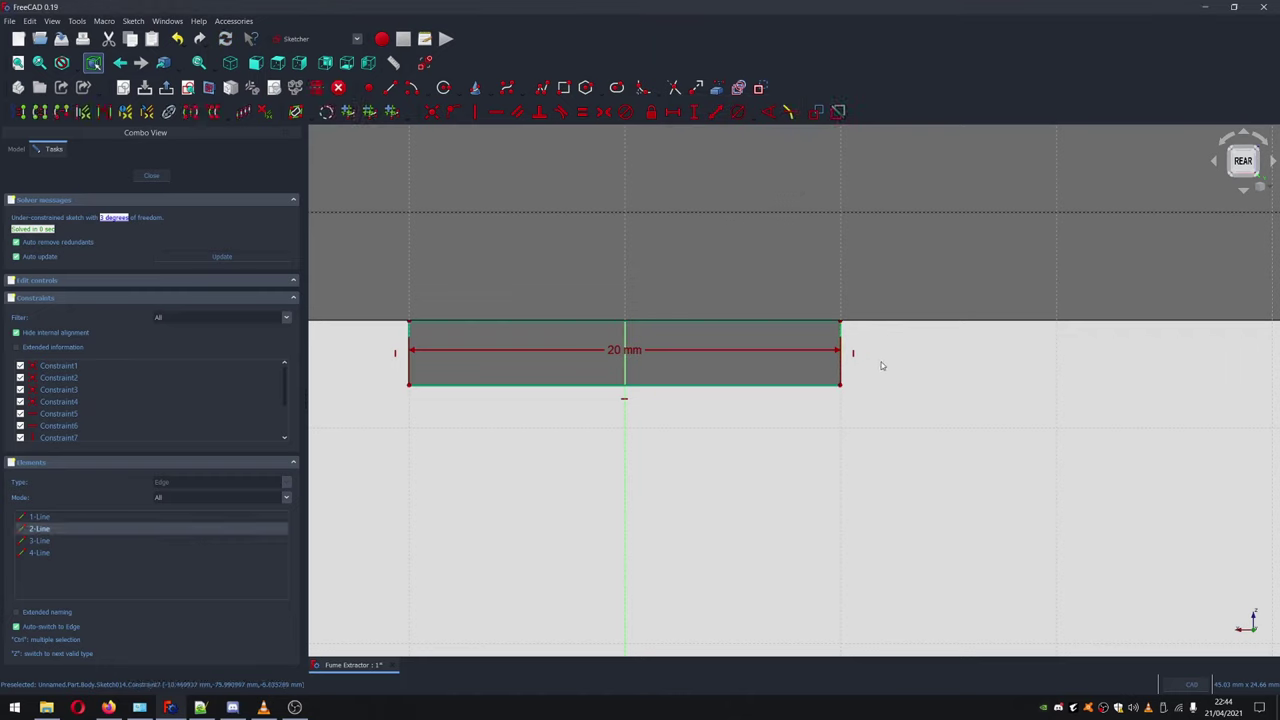
{"action": "left_click", "coordinate": [695, 112]}
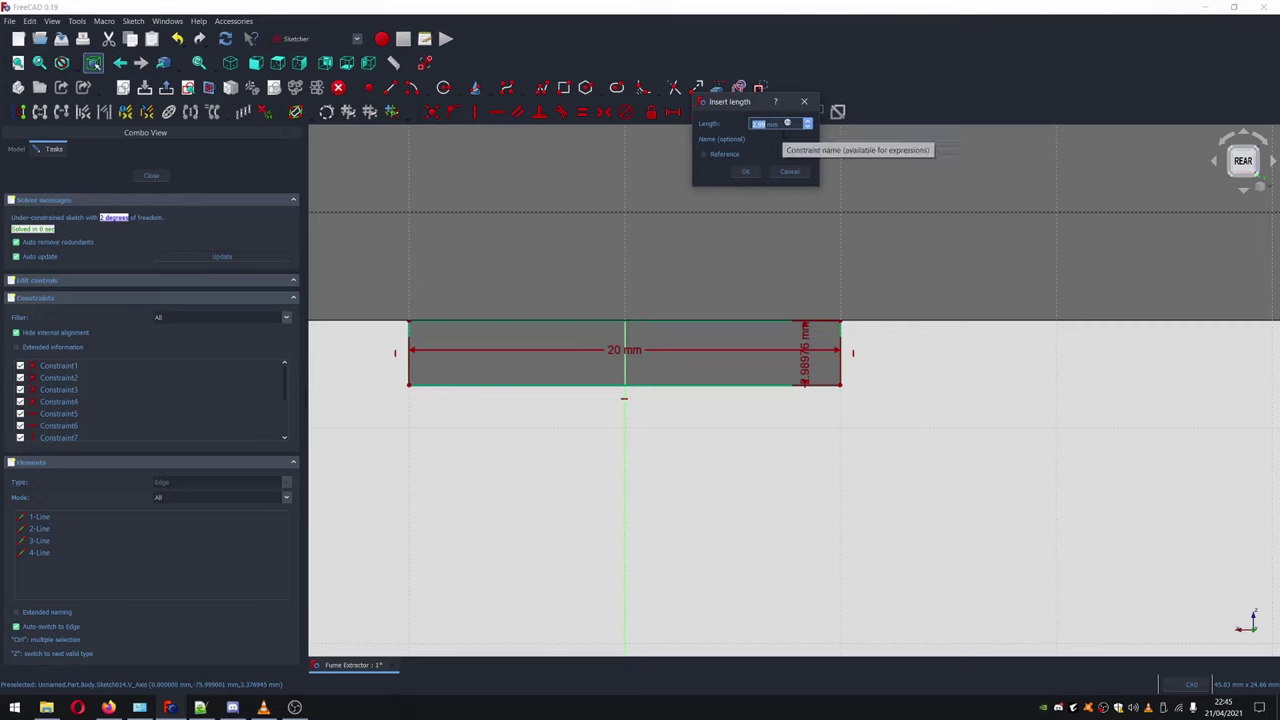
{"action": "type", "text": "5"}
{"action": "left_click", "coordinate": [758, 172]}
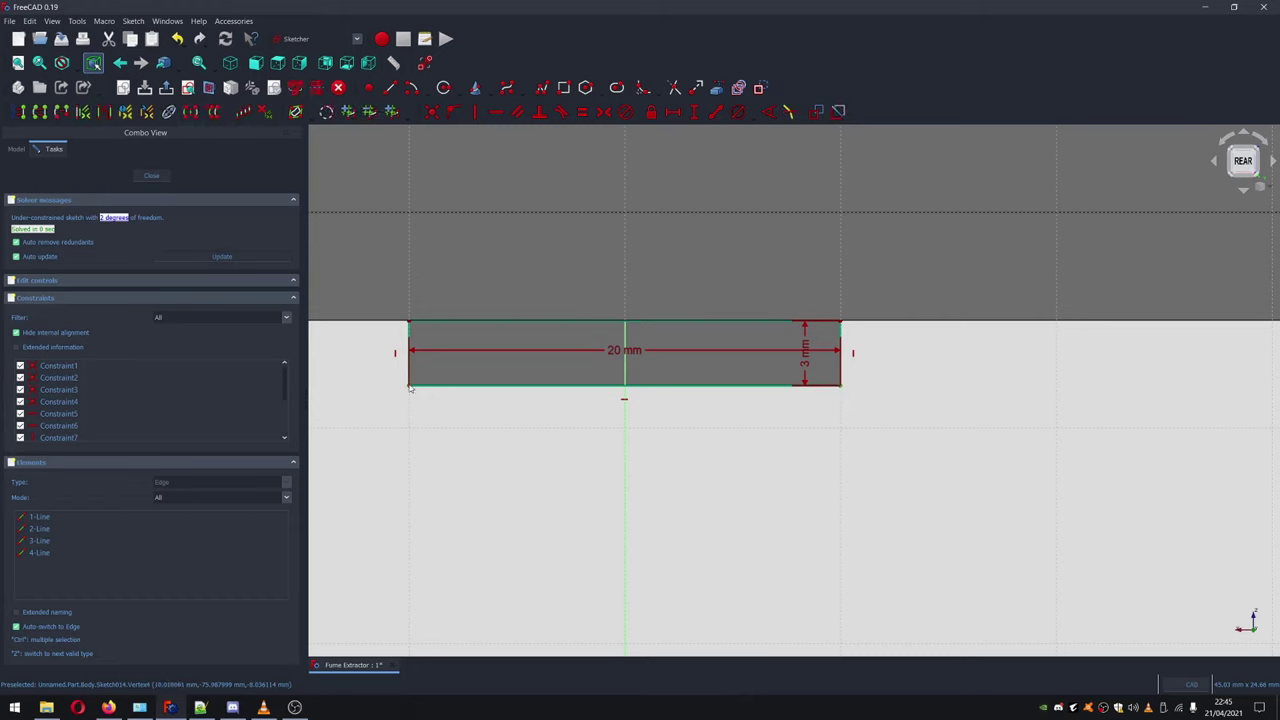
Make the rectangle's lower corners symmetric about the vertical axis and set its upper edge 5 mm below the horizontal axis
{"action": "left_click", "coordinate": [626, 470]}
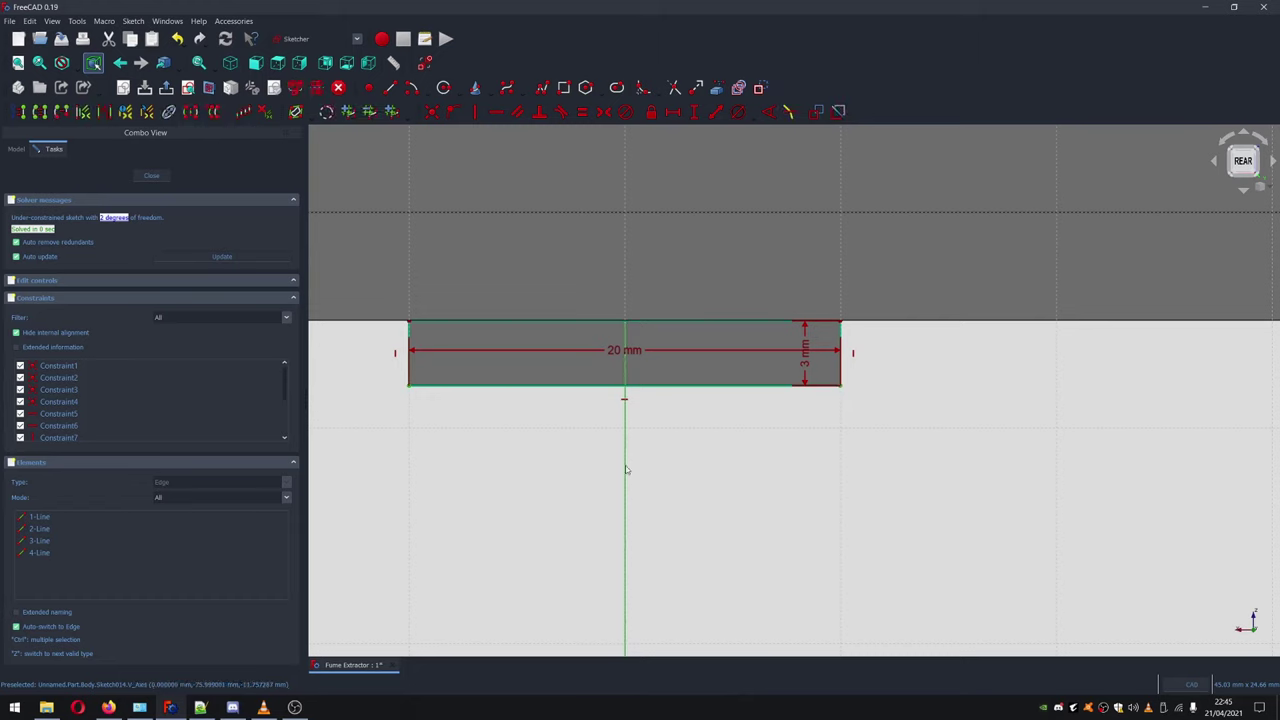
{"action": "left_click", "coordinate": [605, 113]}
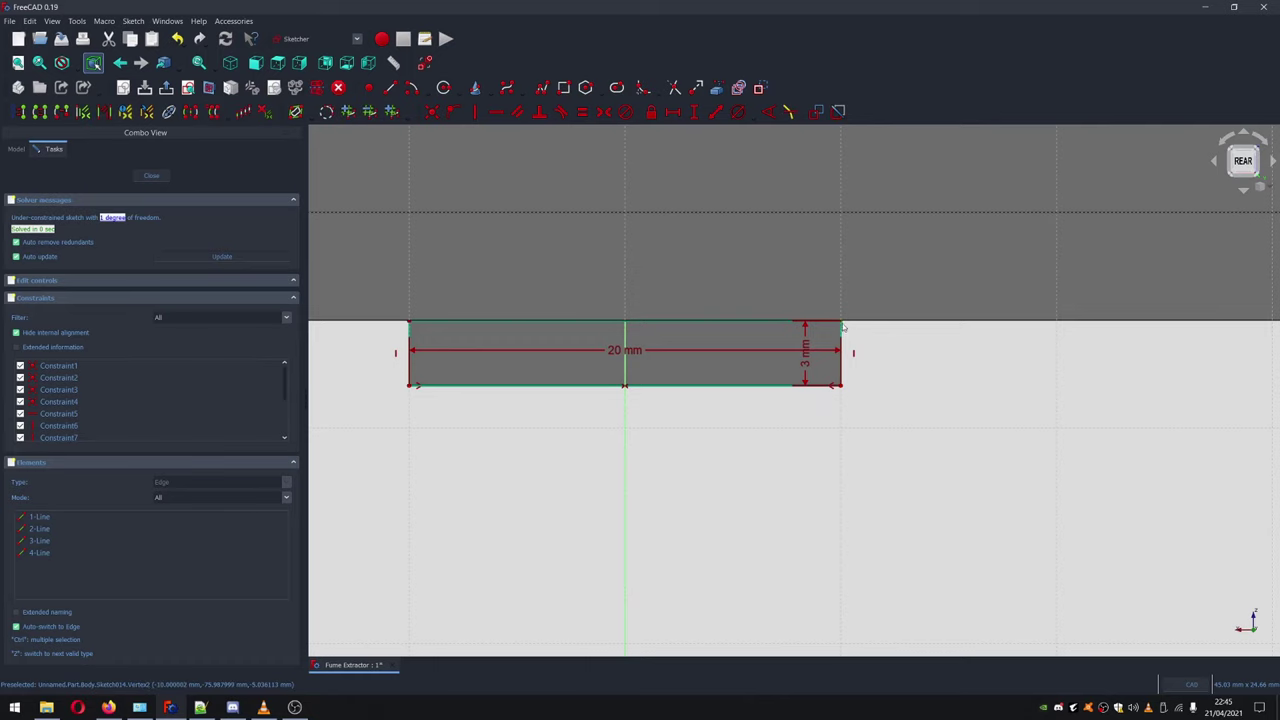
{"action": "scroll", "coordinate": [908, 382], "scroll_direction": "down", "scroll_amount": 6}
{"action": "scroll", "coordinate": [906, 367], "scroll_direction": "up", "scroll_amount": 5}
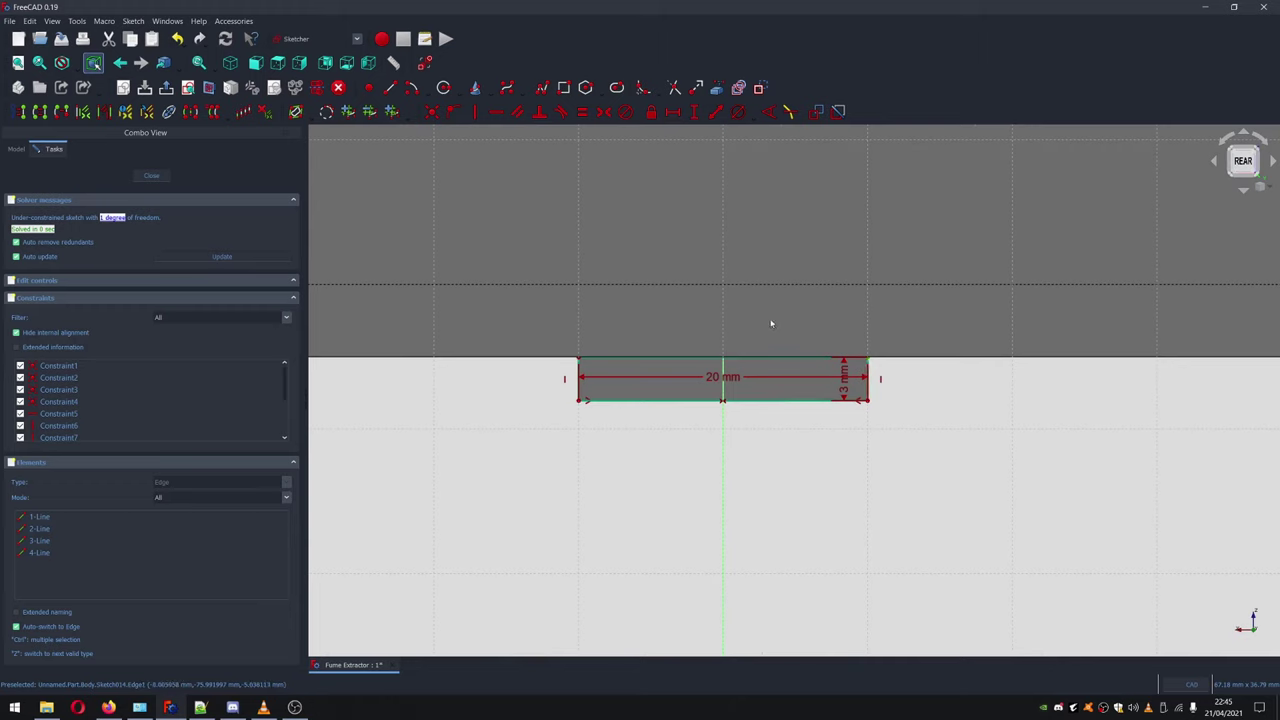
{"action": "left_click_drag", "start_coordinate": [800, 236], "coordinate": [677, 320]}
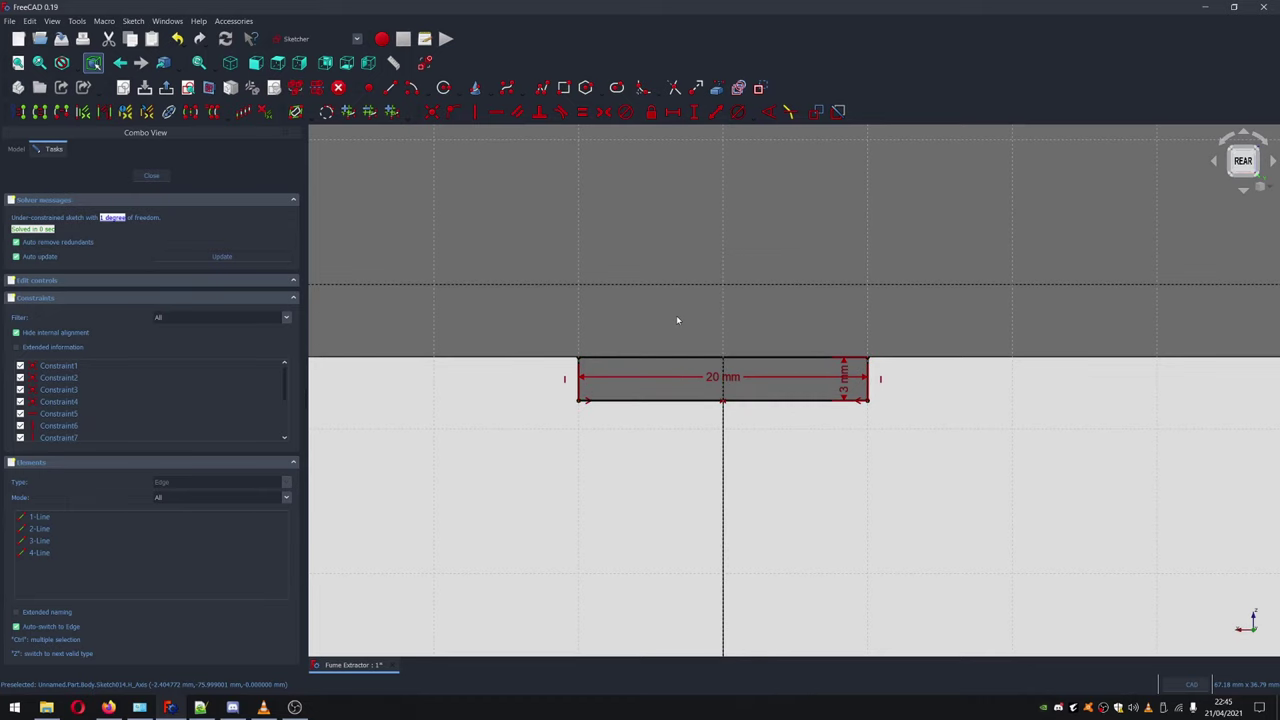
{"action": "left_click", "coordinate": [688, 116]}
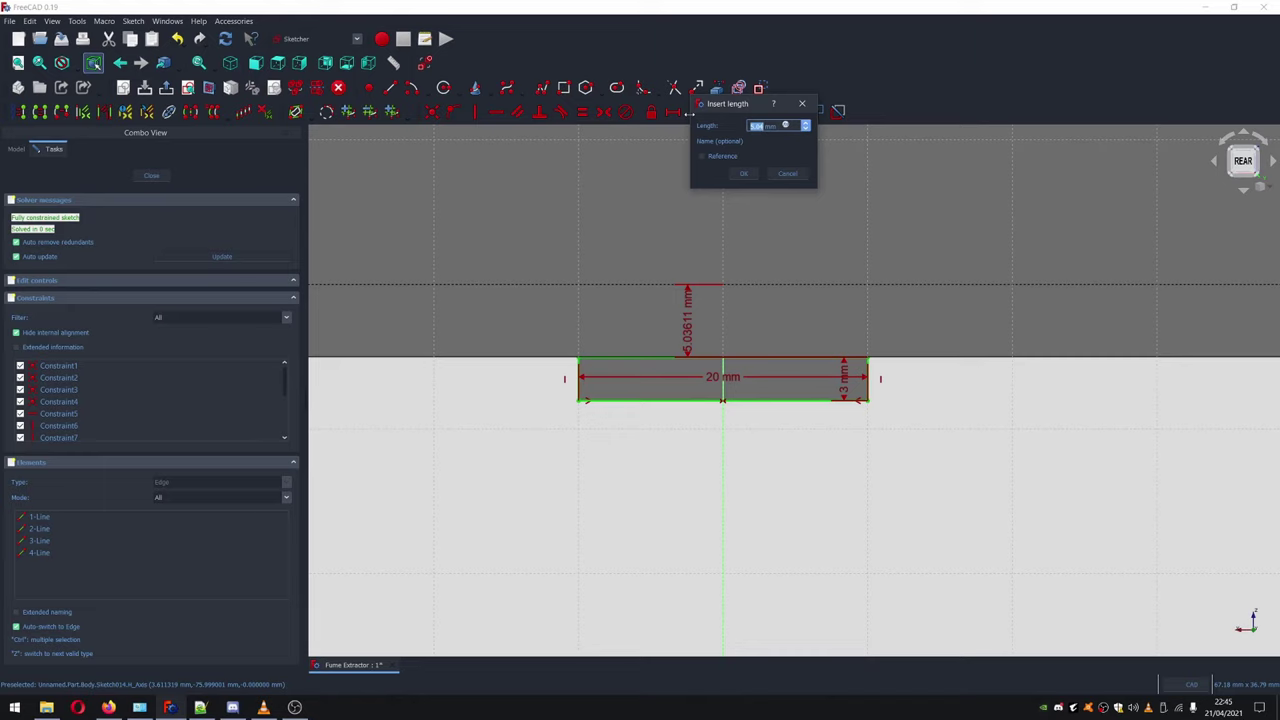
{"action": "type", "text": "5"}
{"action": "left_click", "coordinate": [742, 174]}
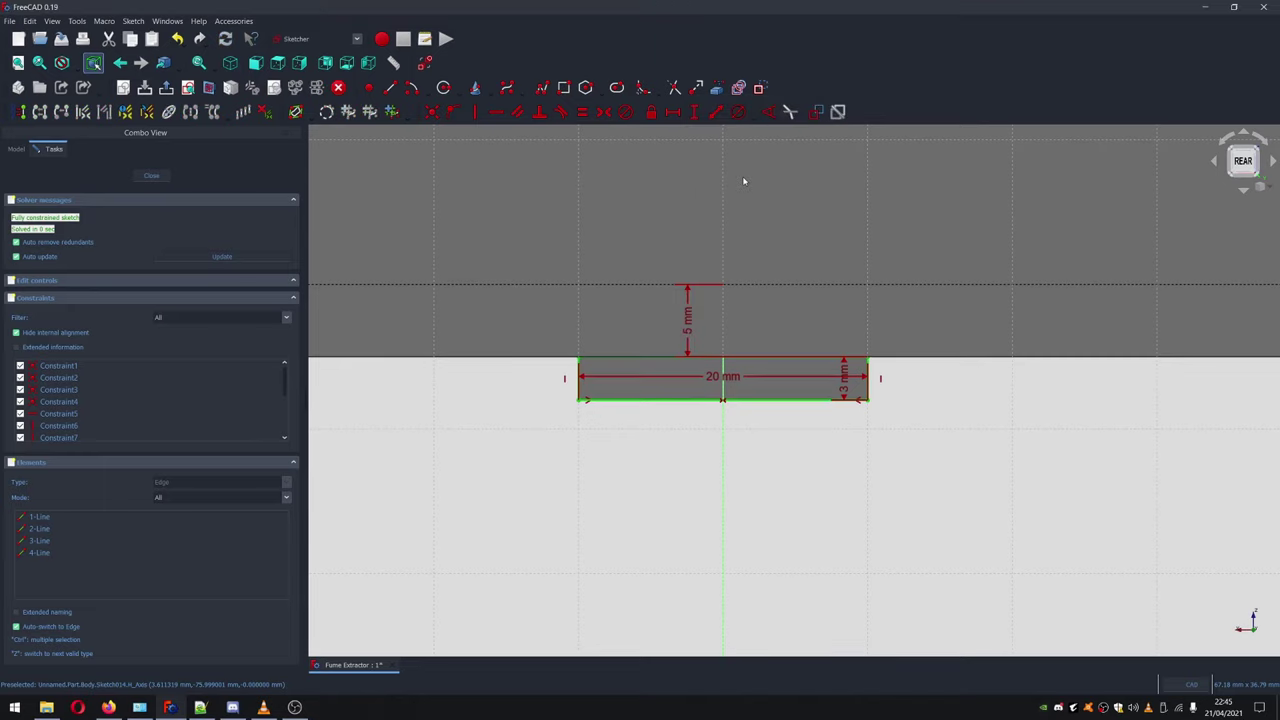
Inspect where the rectangle sits on the tab's inner face and close the sketch
{"action": "scroll", "coordinate": [819, 411], "scroll_direction": "up", "scroll_amount": 3}
{"action": "scroll", "coordinate": [863, 420], "scroll_direction": "down", "scroll_amount": 3}
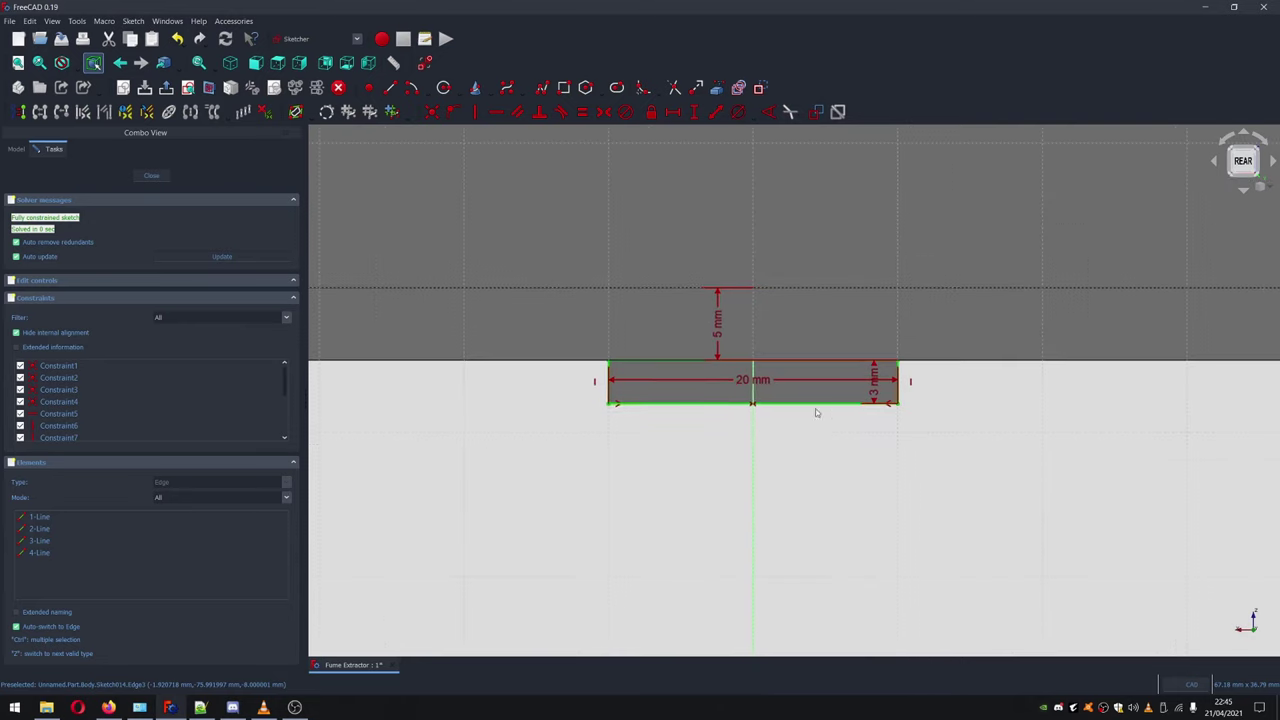
{"action": "mouse_move", "coordinate": [640, 417]}
{"action": "middle_mouse_down"}
{"action": "mouse_move", "coordinate": [742, 413]}
{"action": "mouse_move", "coordinate": [818, 384]}
{"action": "middle_mouse_up"}
{"action": "mouse_move", "coordinate": [773, 420]}
{"action": "middle_mouse_down"}
{"action": "mouse_move", "coordinate": [634, 429]}
{"action": "mouse_move", "coordinate": [674, 429]}
{"action": "mouse_move", "coordinate": [686, 443]}
{"action": "mouse_move", "coordinate": [470, 383]}
{"action": "middle_mouse_up"}
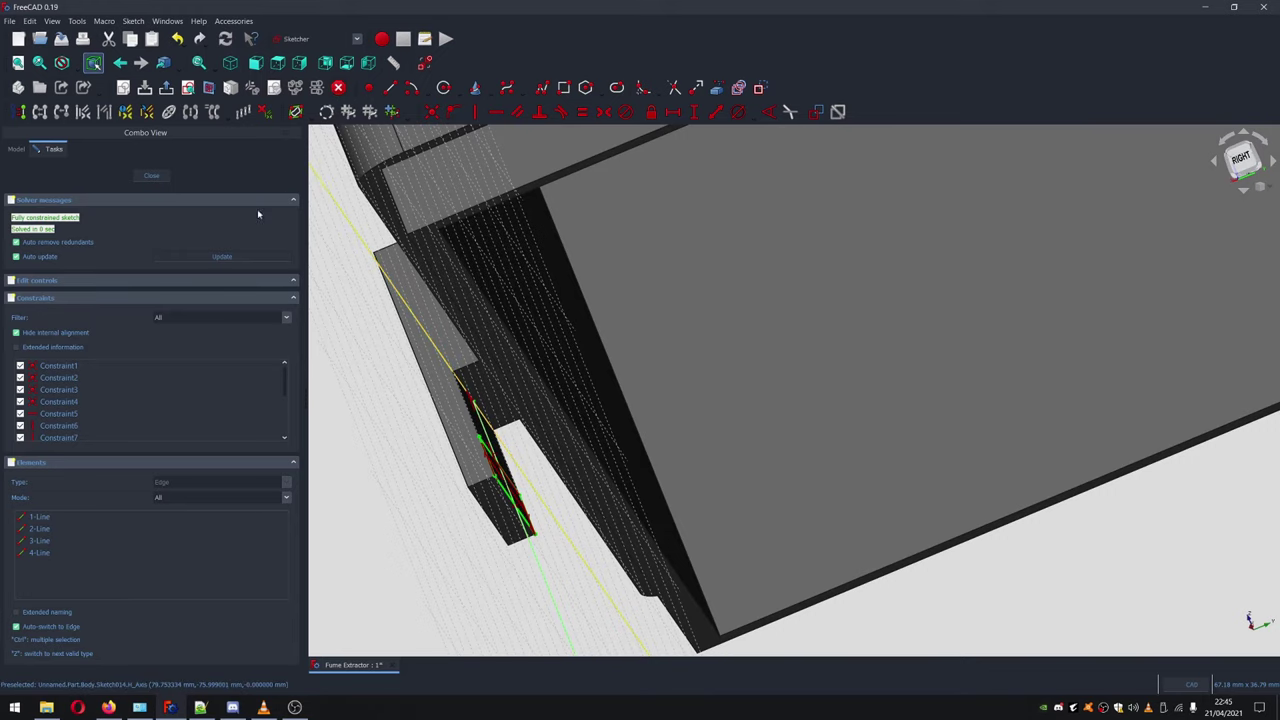
{"action": "left_click", "coordinate": [151, 175]}
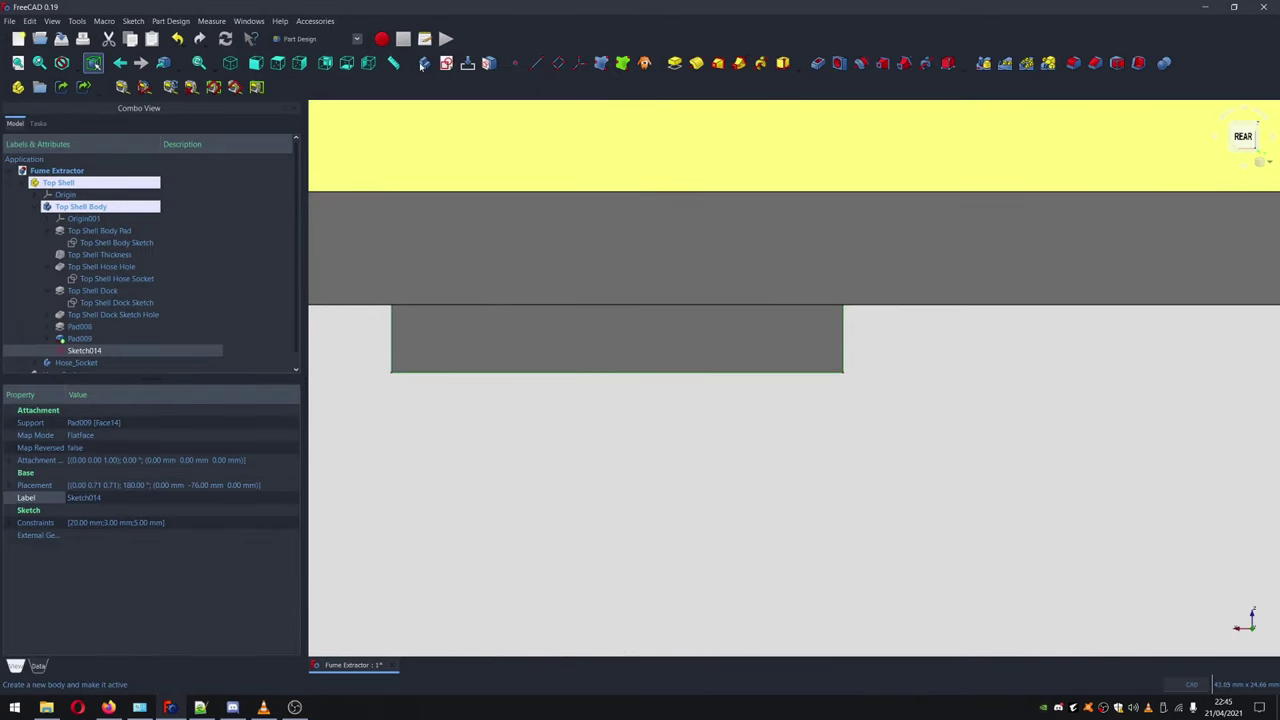
Pad the 20 by 3 mm rectangle on the tab's inner face by 4 mm to form the catch
{"action": "left_click", "coordinate": [676, 64]}
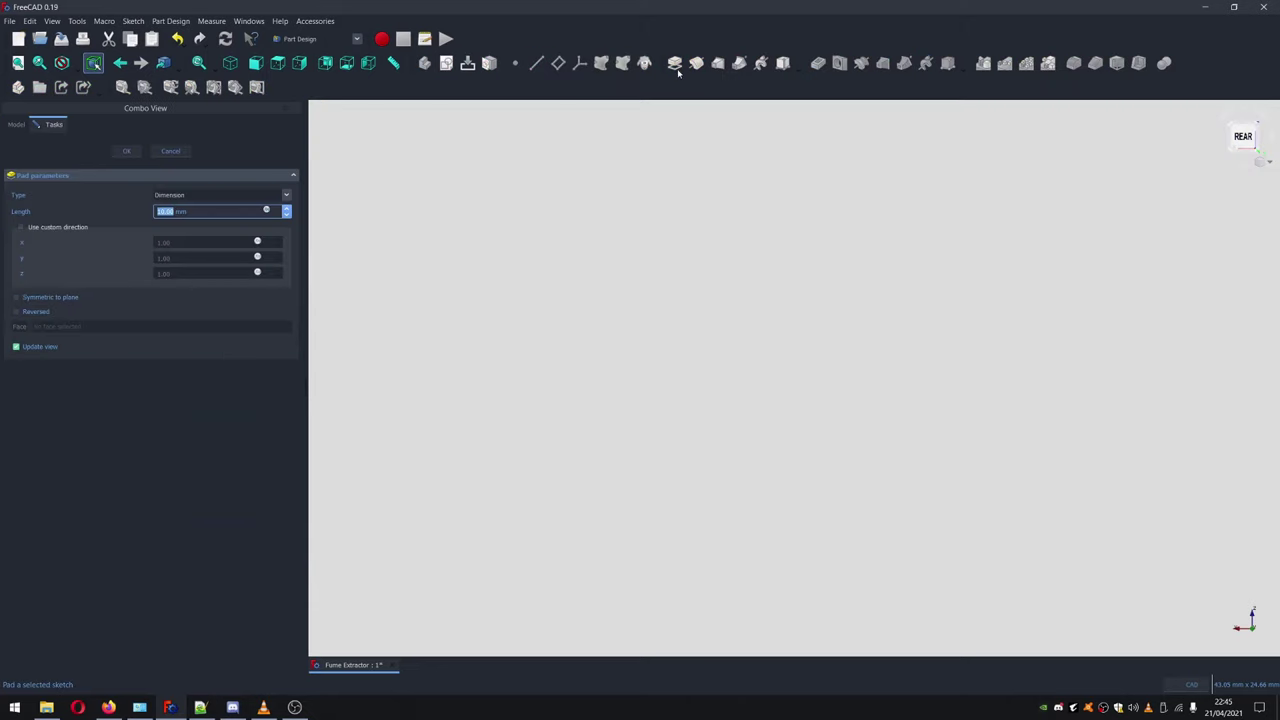
{"action": "type", "text": "4"}
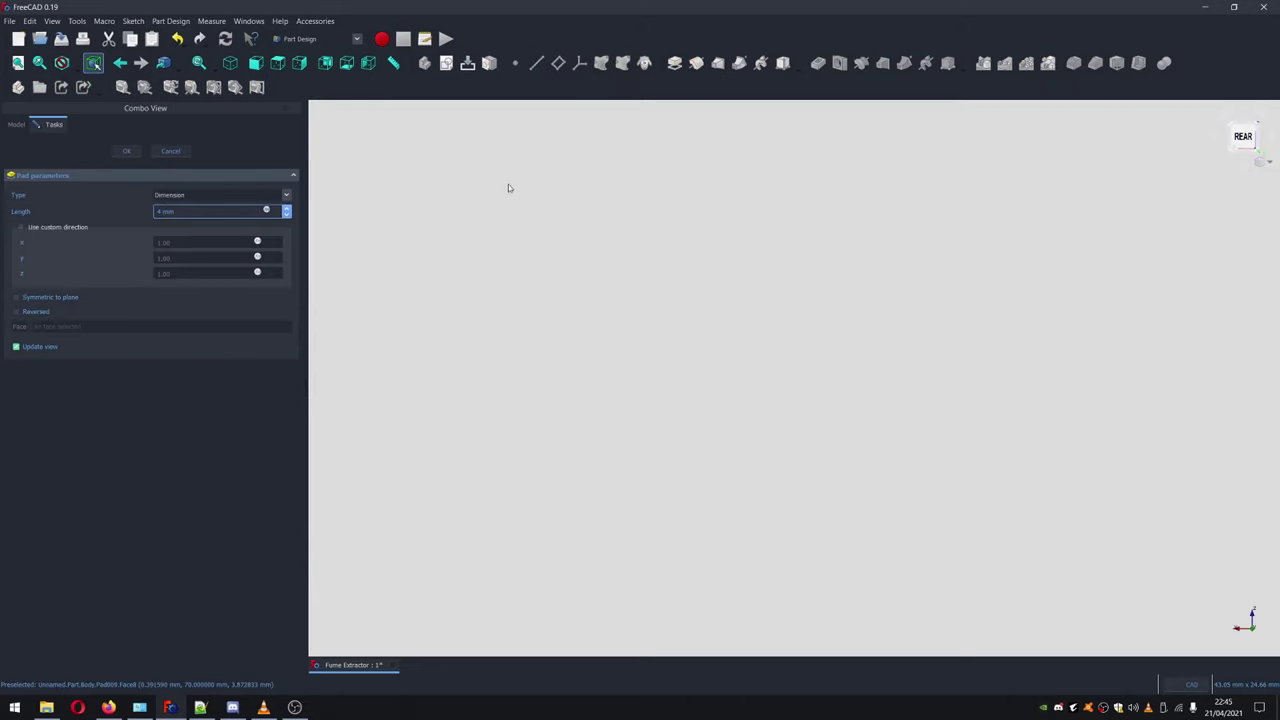
{"action": "left_click", "coordinate": [128, 151]}
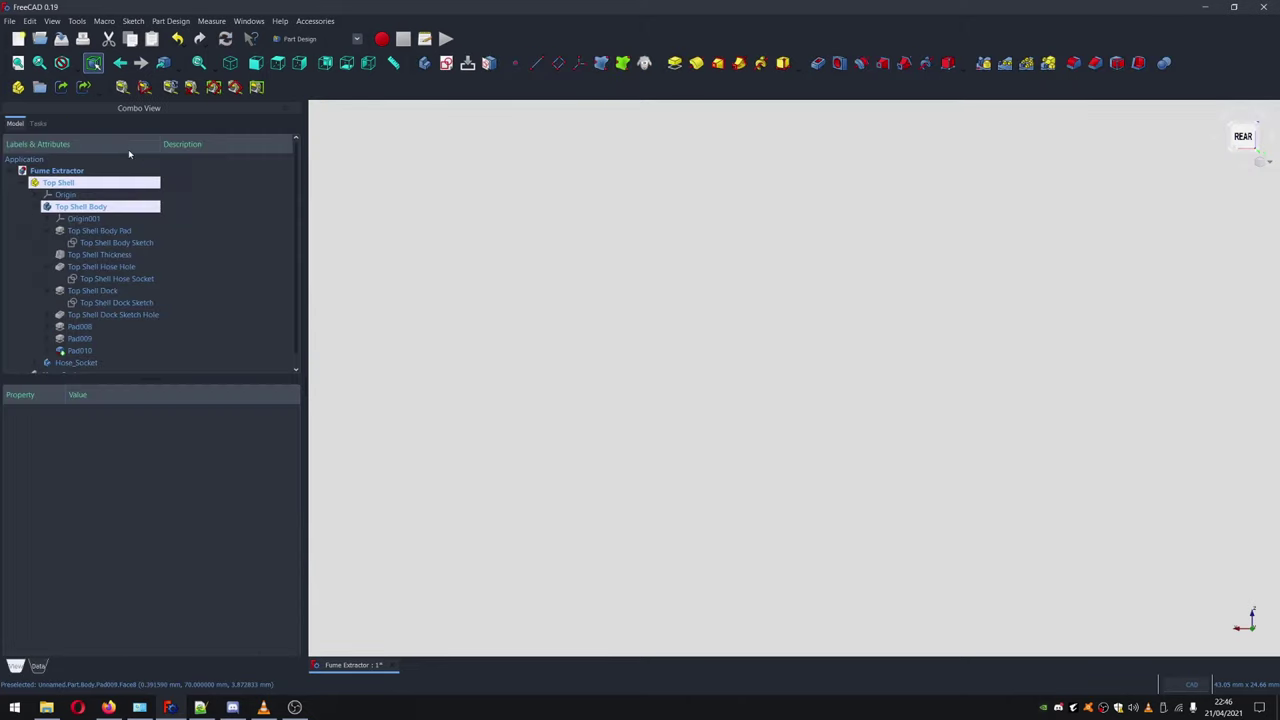
{"action": "scroll", "coordinate": [620, 372], "scroll_direction": "down", "scroll_amount": 5}
{"action": "scroll", "coordinate": [640, 378], "scroll_direction": "up", "scroll_amount": 2}
{"action": "middle_click_drag", "start_coordinate": [781, 331], "coordinate": [845, 410]}
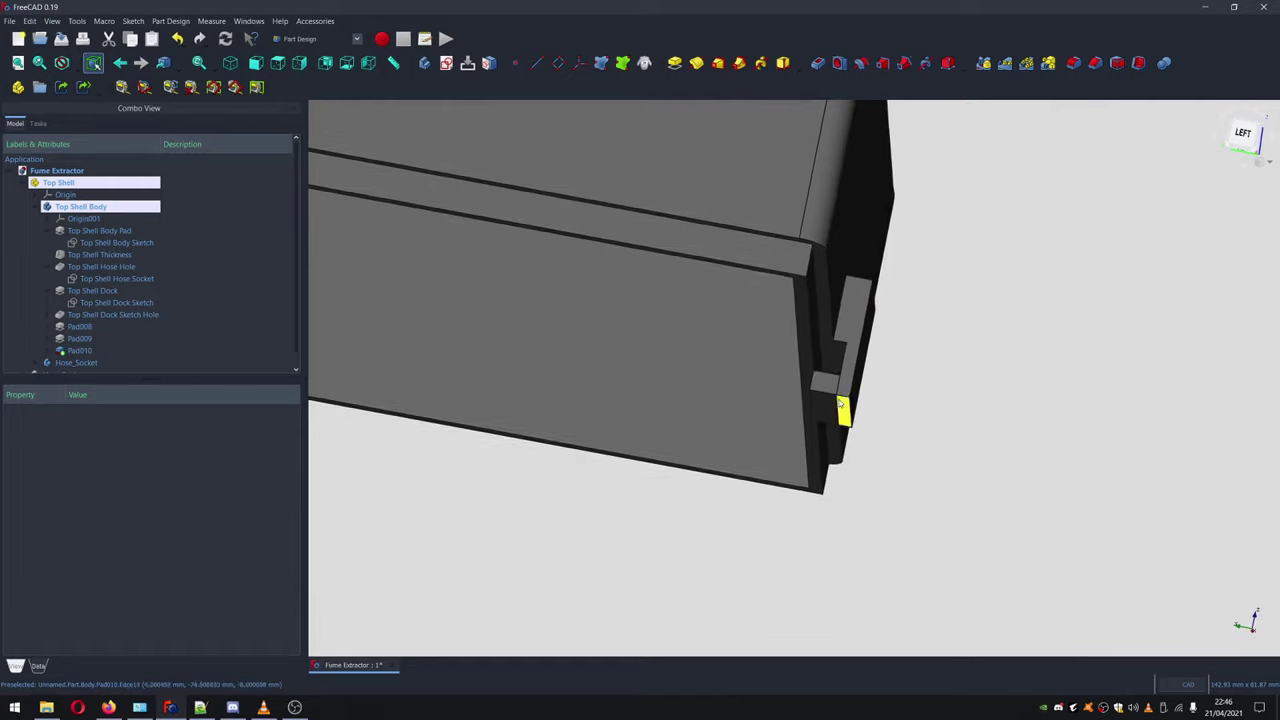
{"action": "scroll", "coordinate": [800, 405], "scroll_direction": "up", "scroll_amount": 3}
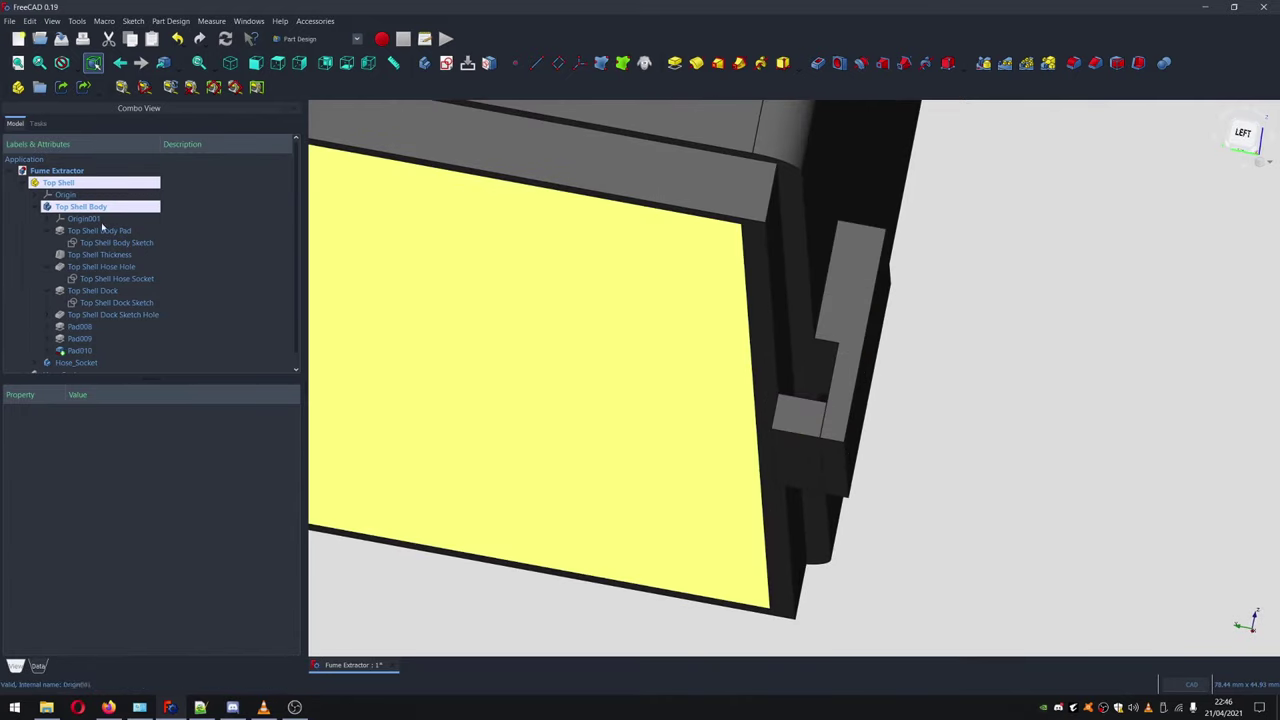
Change the catch pad's length to 2 mm, checking the clip profile from the right view
{"action": "scroll", "coordinate": [88, 291], "scroll_direction": "down", "scroll_amount": 1}
{"action": "double_click", "coordinate": [80, 339]}
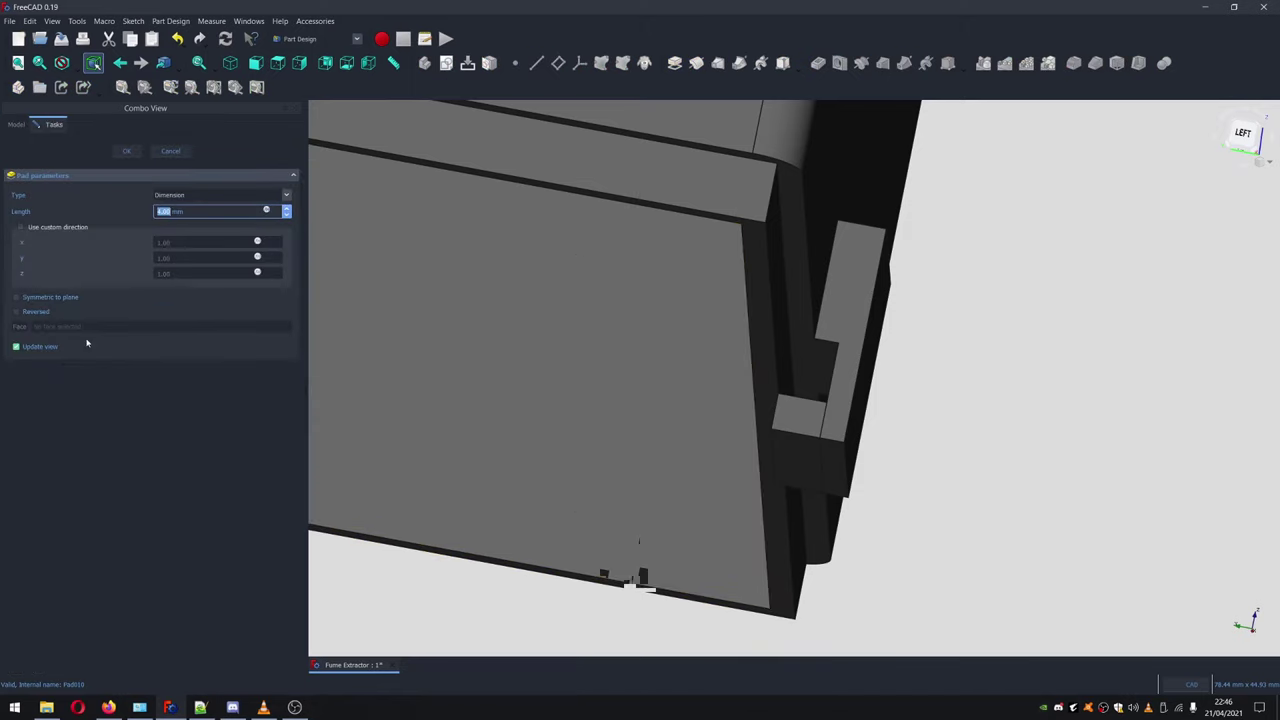
{"action": "type", "text": "4.30"}
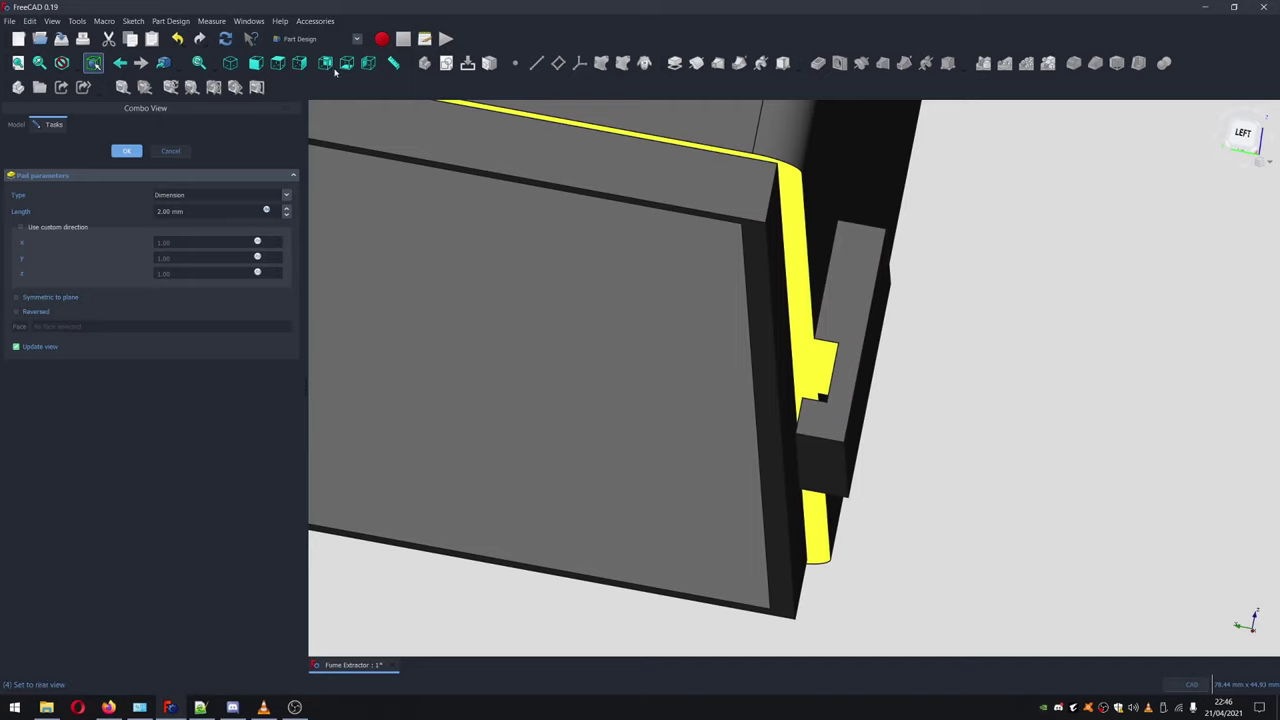
{"action": "left_click", "coordinate": [303, 64]}
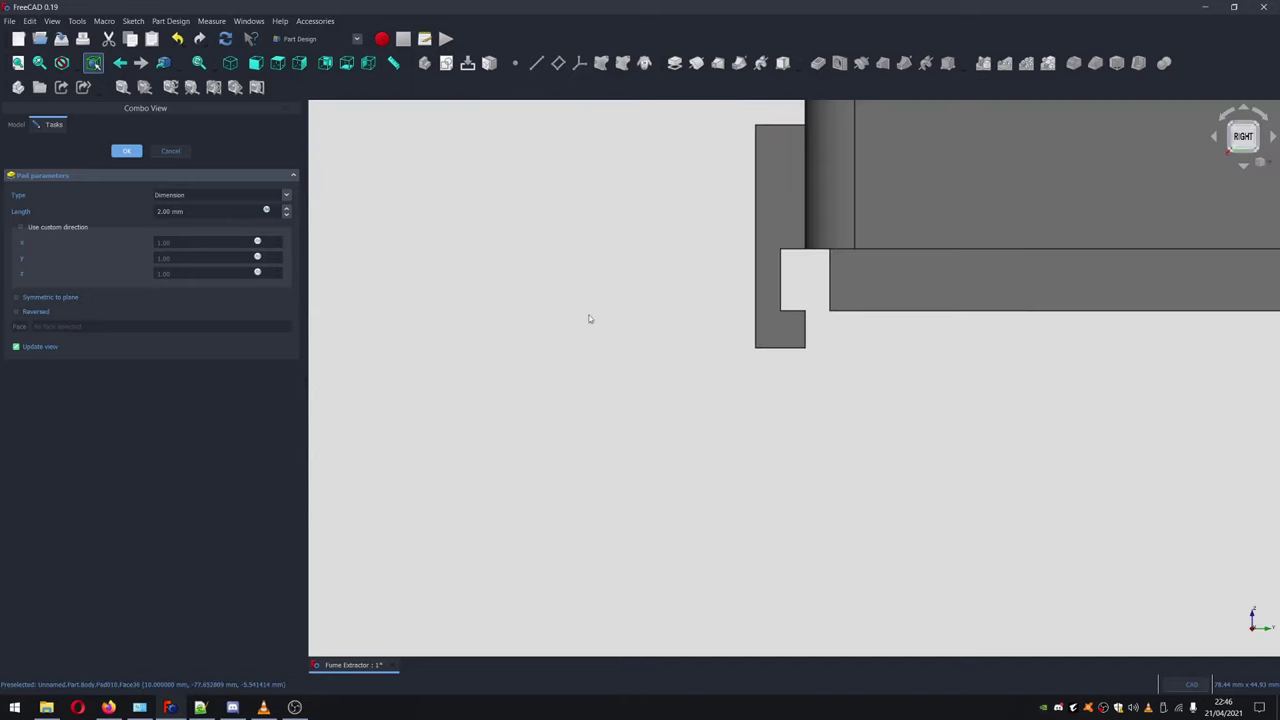
{"action": "left_click", "coordinate": [125, 152]}
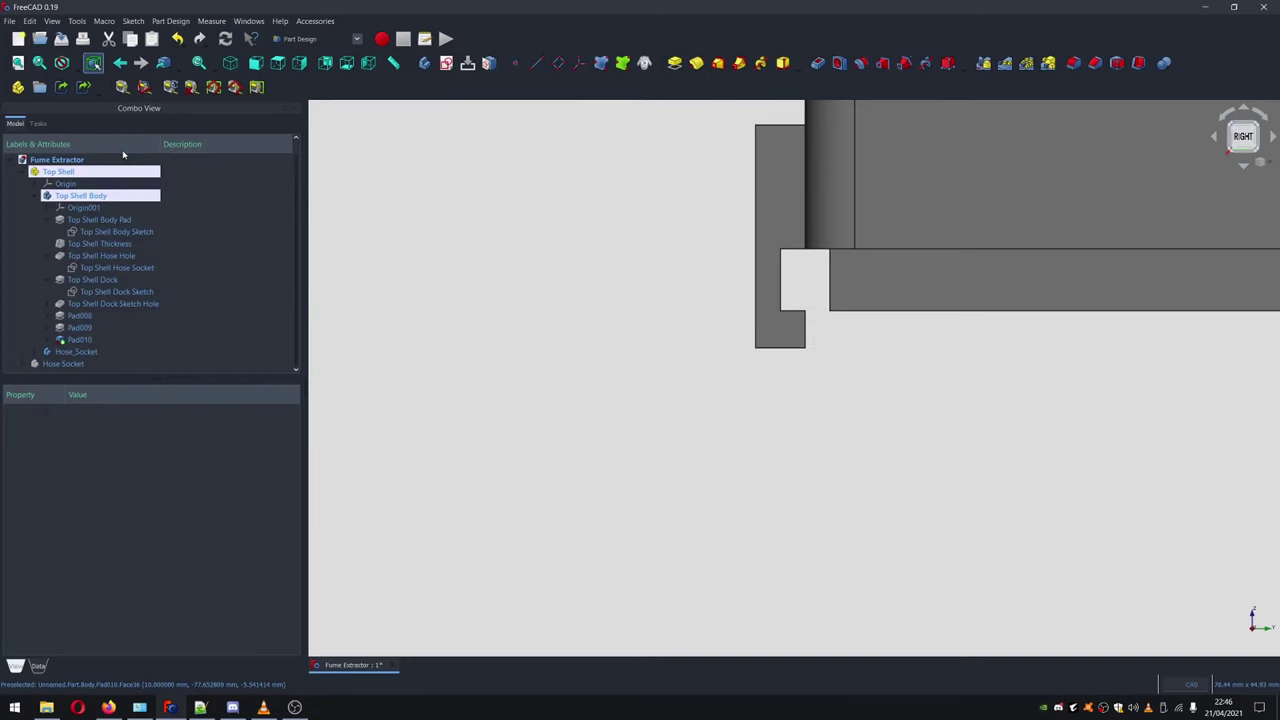
Create a sketch on the clip's side face and start the Polyline tool near the catch
{"action": "left_click", "coordinate": [79, 342]}
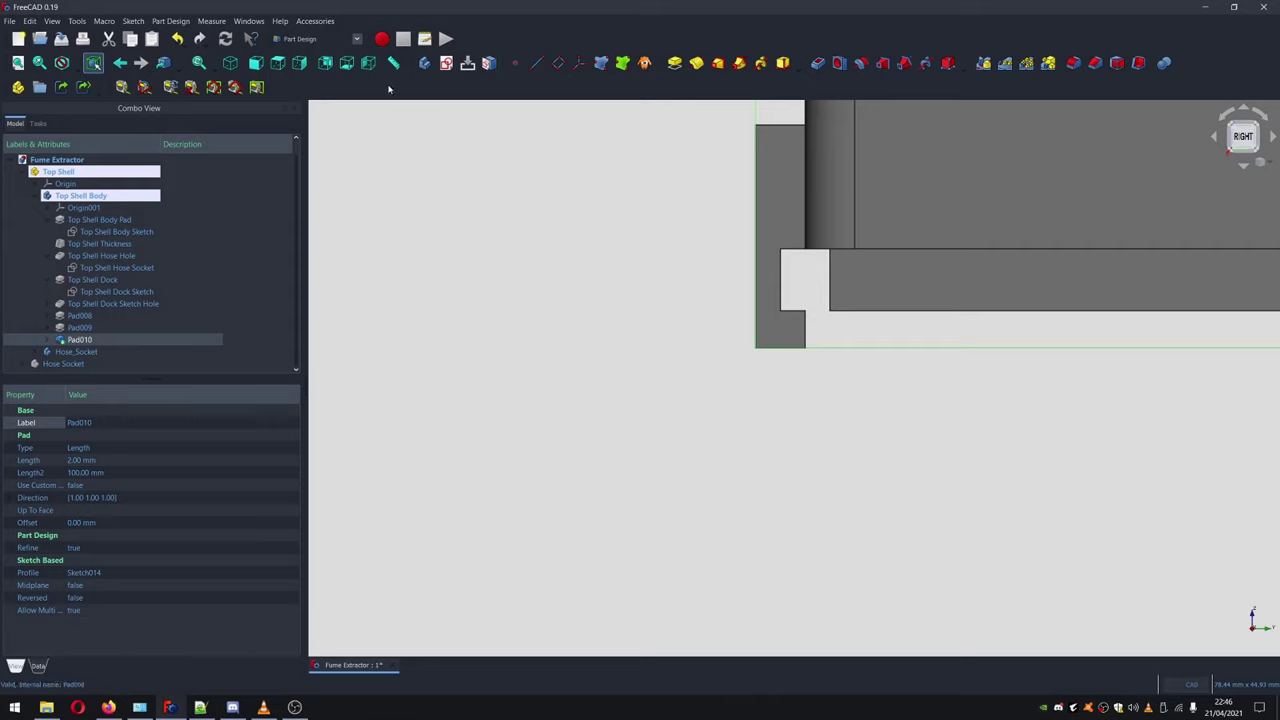
{"action": "left_click", "coordinate": [793, 331]}
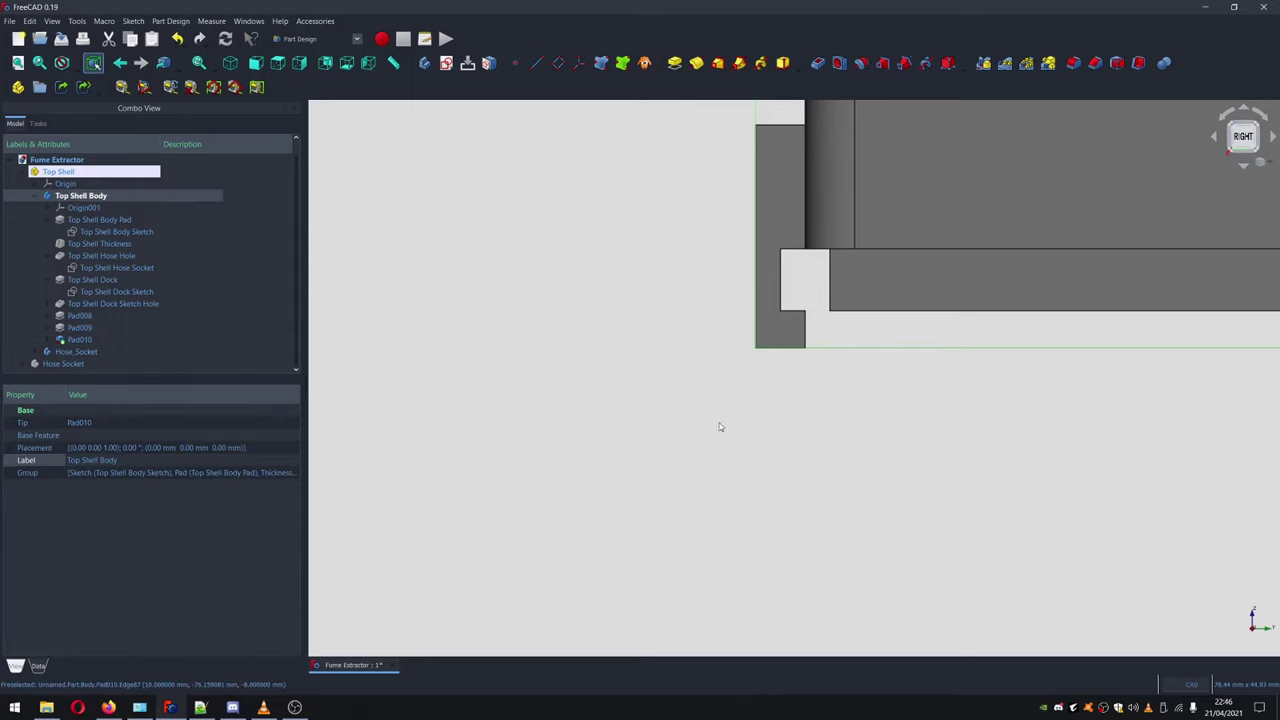
{"action": "left_click", "coordinate": [773, 335]}
{"action": "left_click", "coordinate": [777, 209]}
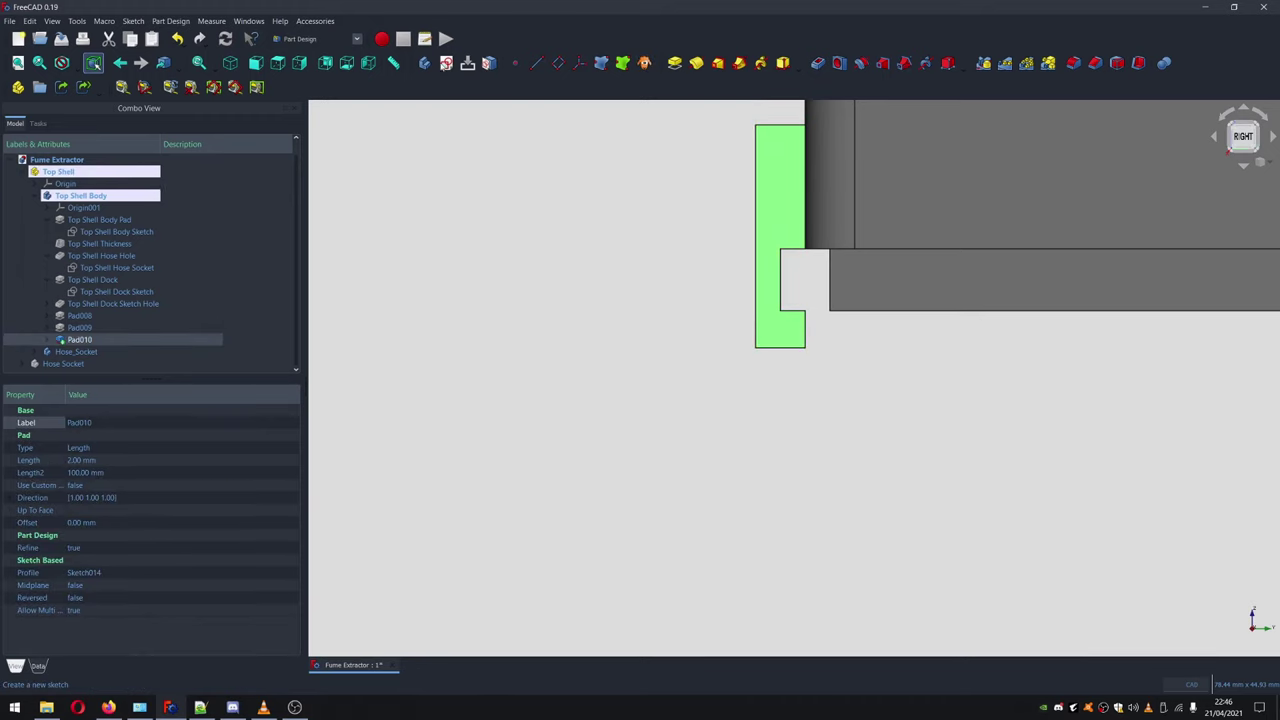
{"action": "left_click", "coordinate": [446, 63]}
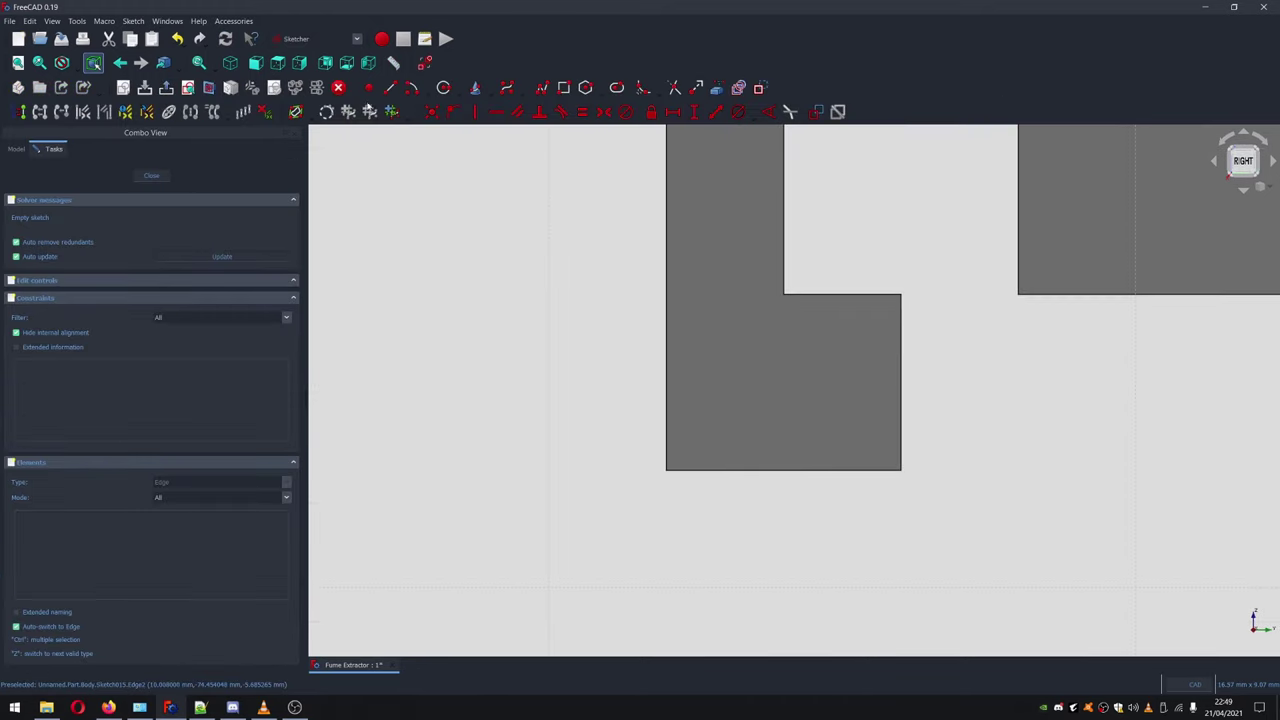
{"action": "left_click", "coordinate": [542, 88]}
{"action": "left_click", "coordinate": [900, 470]}
{"action": "left_click", "coordinate": [902, 297]}
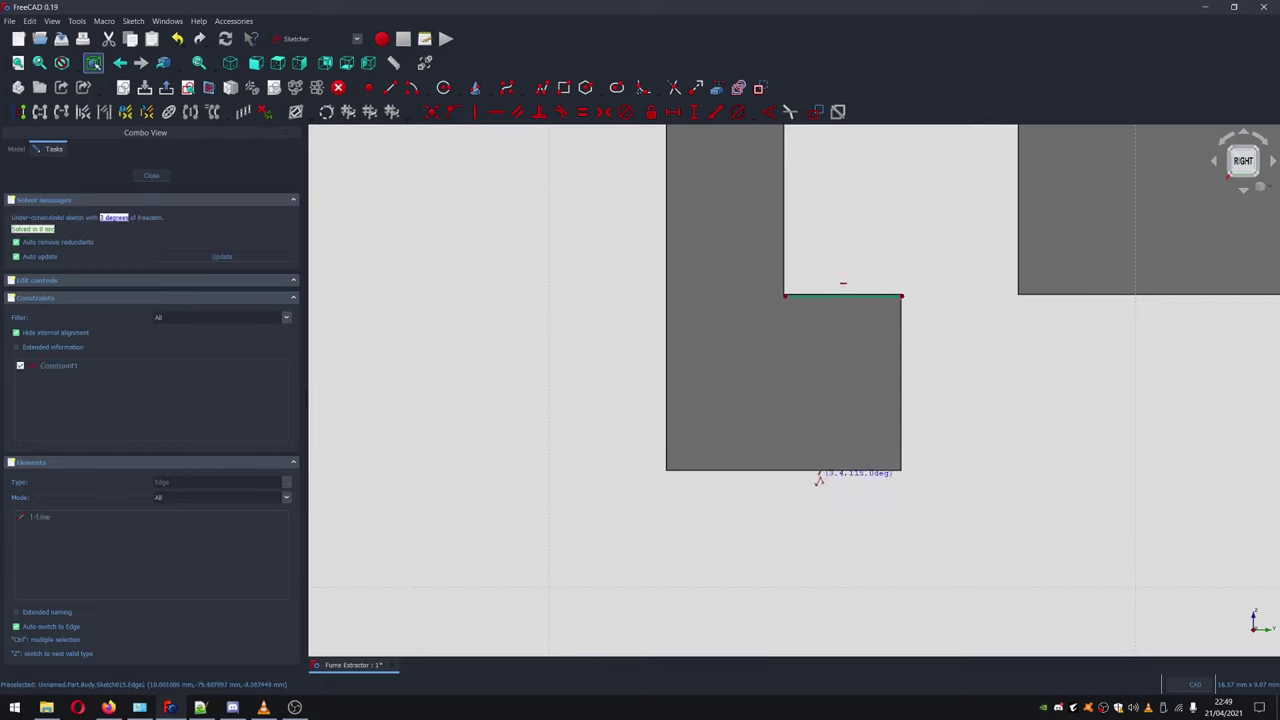
{"action": "left_click", "coordinate": [780, 471]}
{"action": "left_click", "coordinate": [780, 296]}
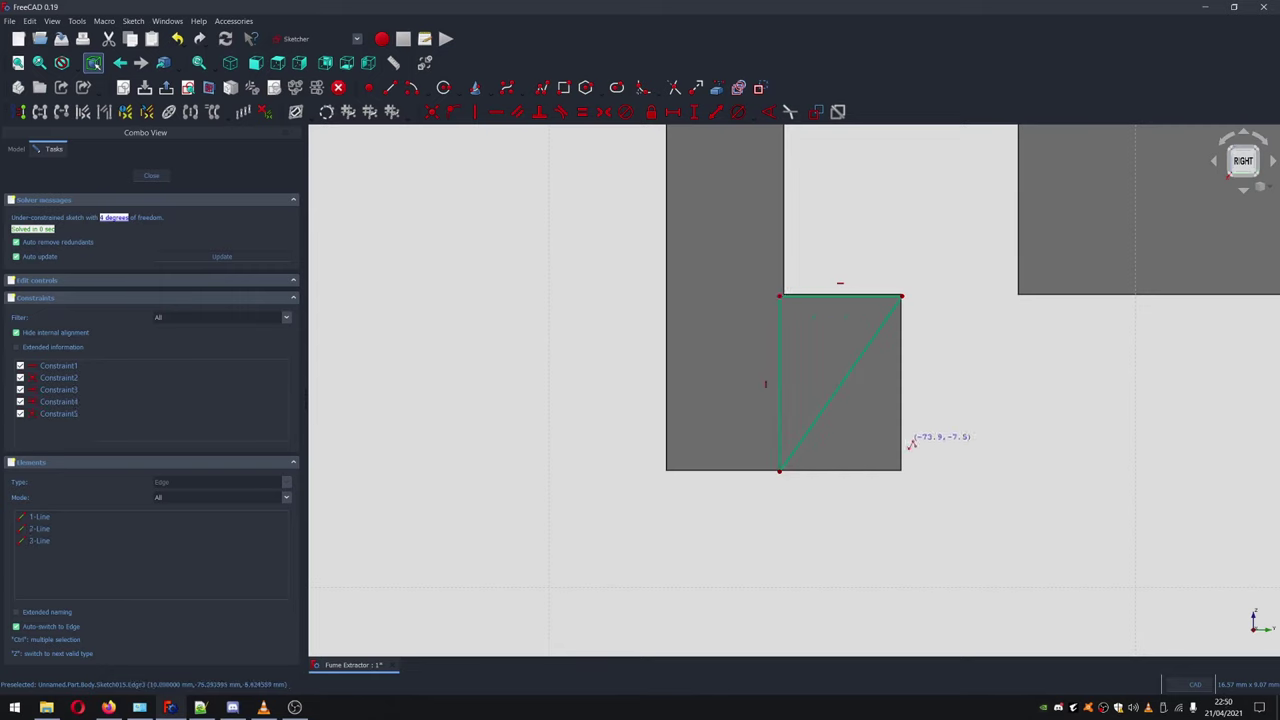
{"action": "key", "text": "ctrl+z"}
{"action": "key", "text": "ctrl+z"}
{"action": "key", "text": "ctrl+z"}
{"action": "key", "text": "ctrl+z"}
{"action": "key", "text": "ctrl+z"}
Draw a closed right triangle about 2.2 by 3.1 mm over the catch, with its legs along the catch's inner and lower edges
{"action": "left_click", "coordinate": [901, 295]}
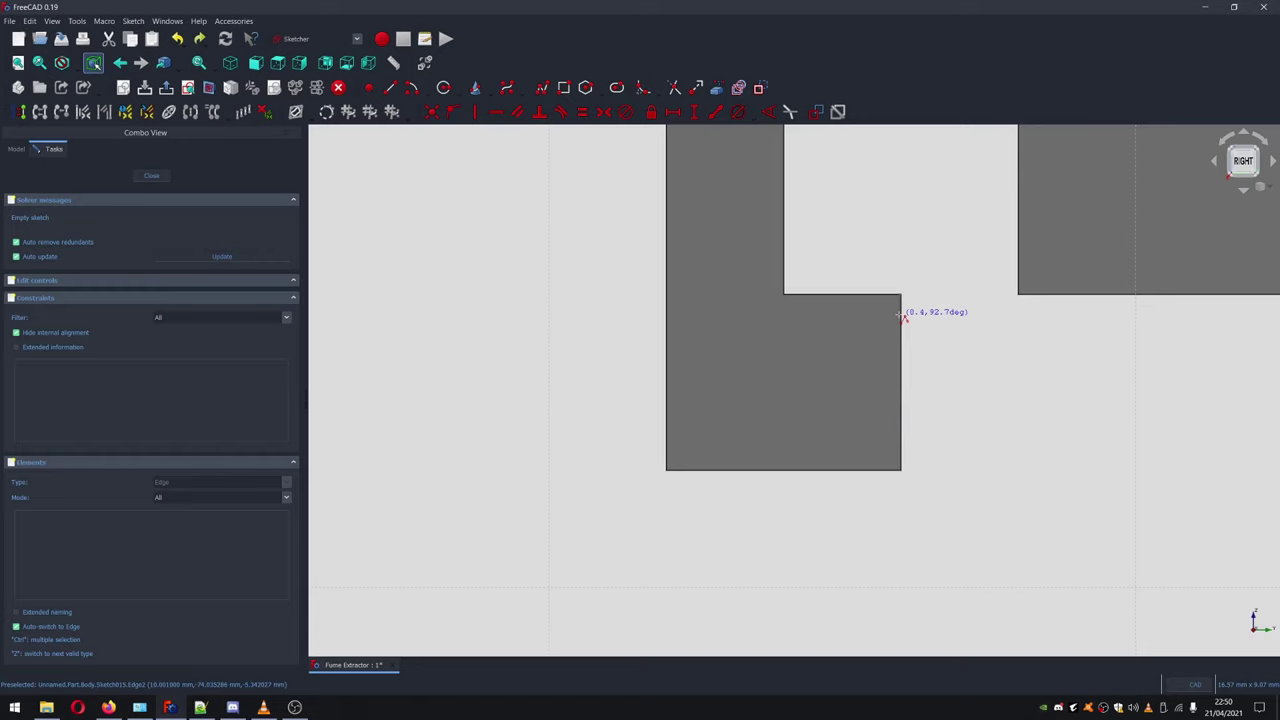
{"action": "left_click", "coordinate": [901, 471]}
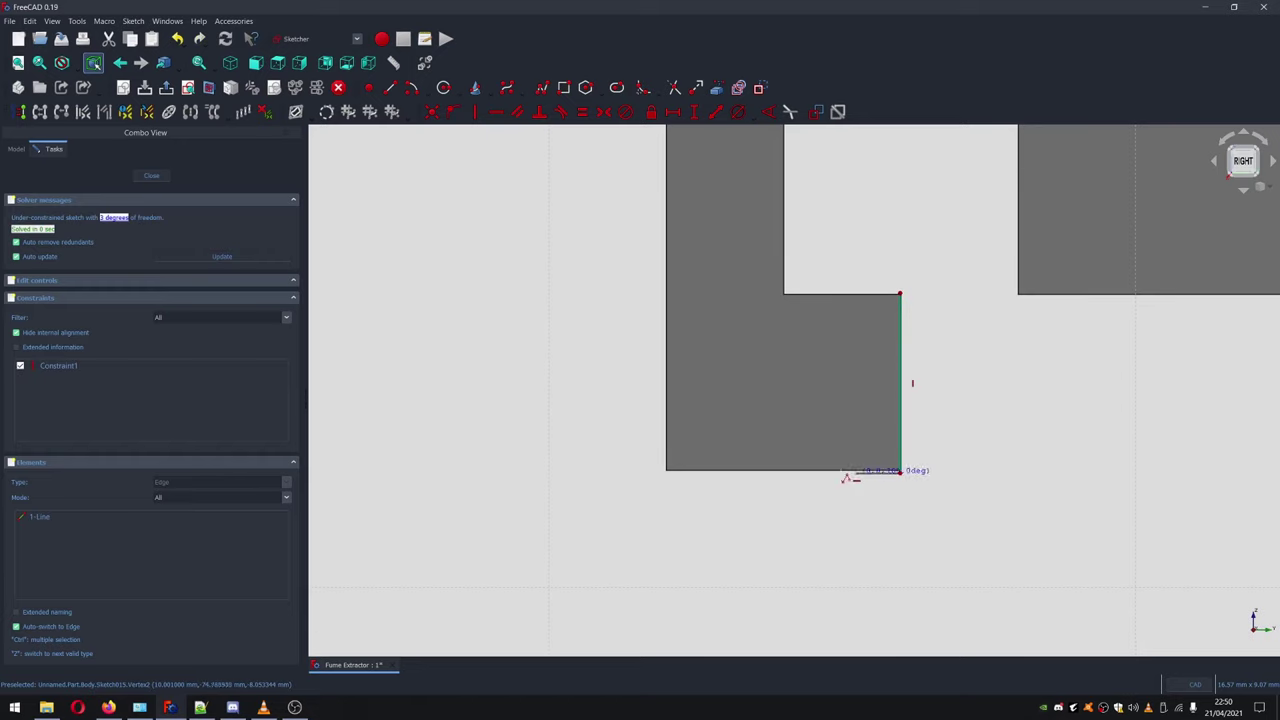
{"action": "left_click", "coordinate": [773, 472]}
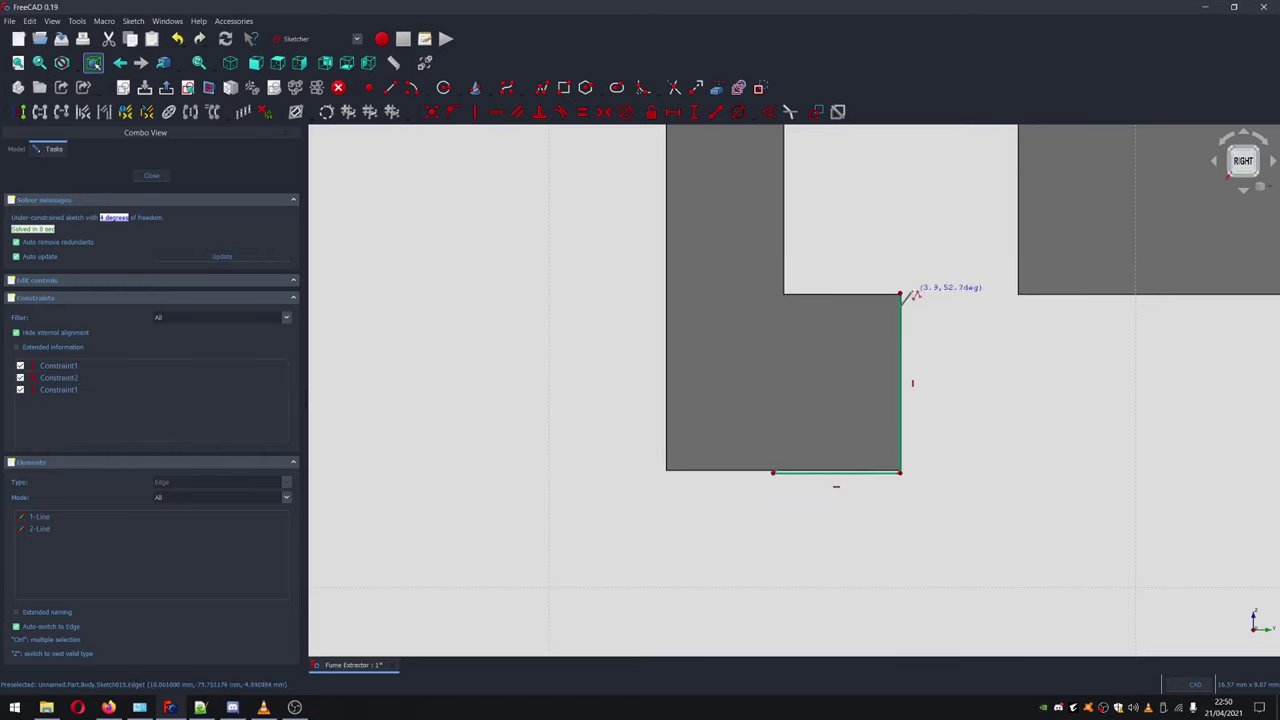
{"action": "left_click", "coordinate": [901, 294]}
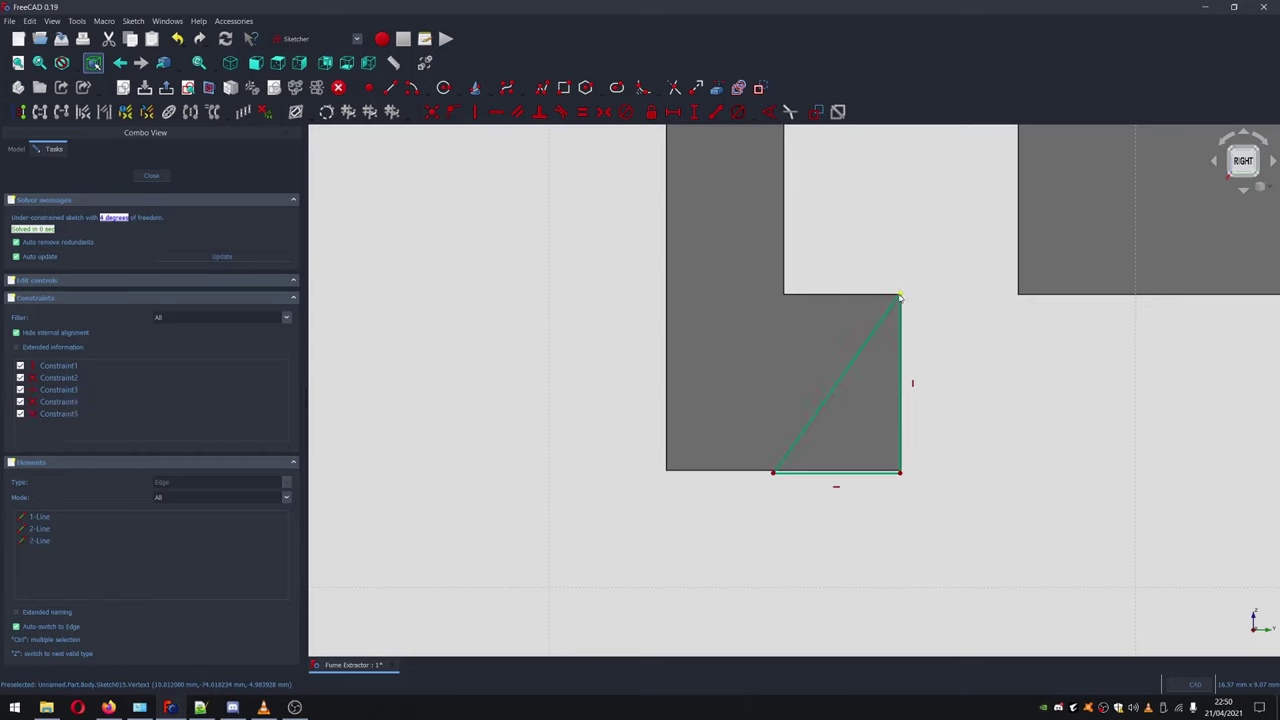
{"action": "left_click", "coordinate": [900, 295]}
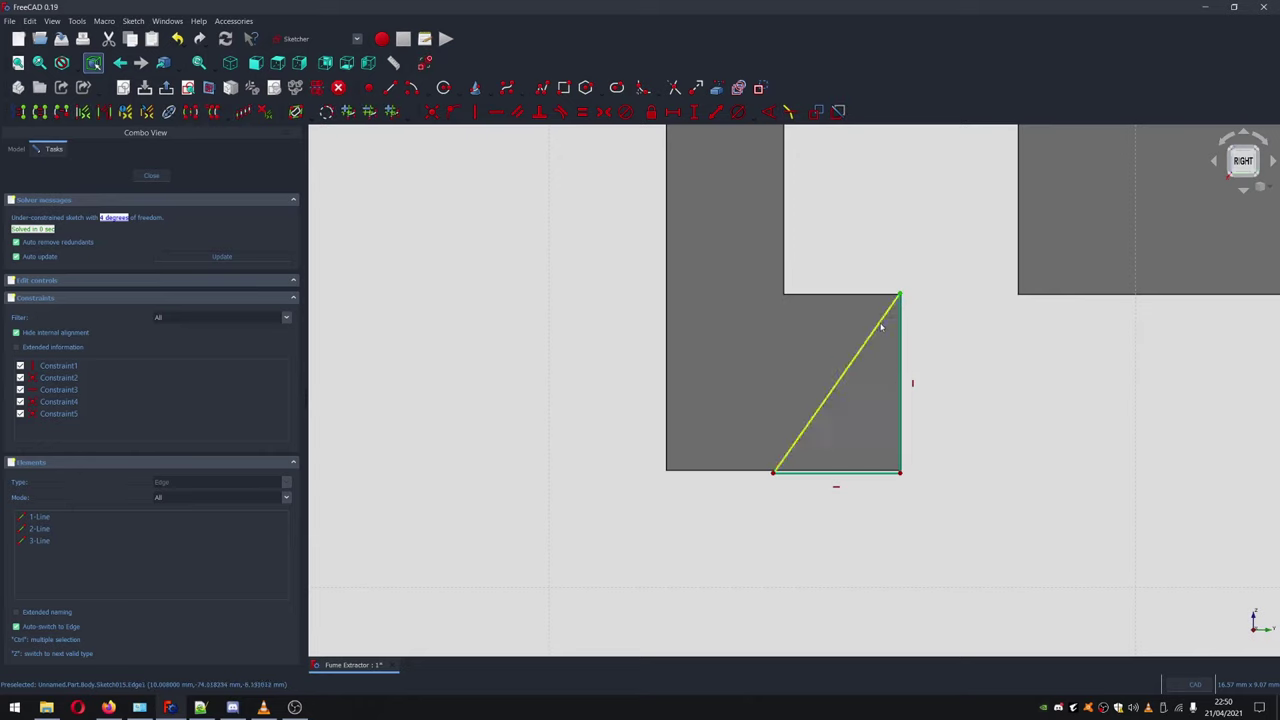
{"action": "left_click", "coordinate": [695, 113]}
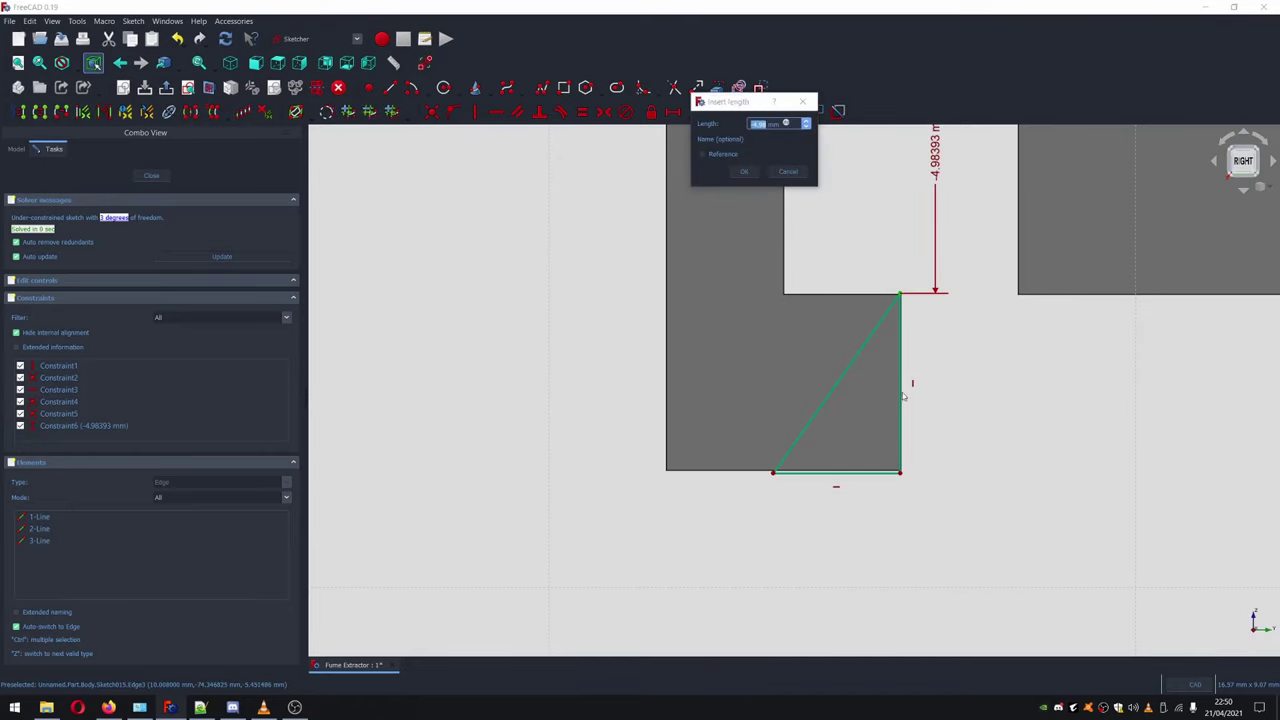
{"action": "left_click", "coordinate": [787, 172]}
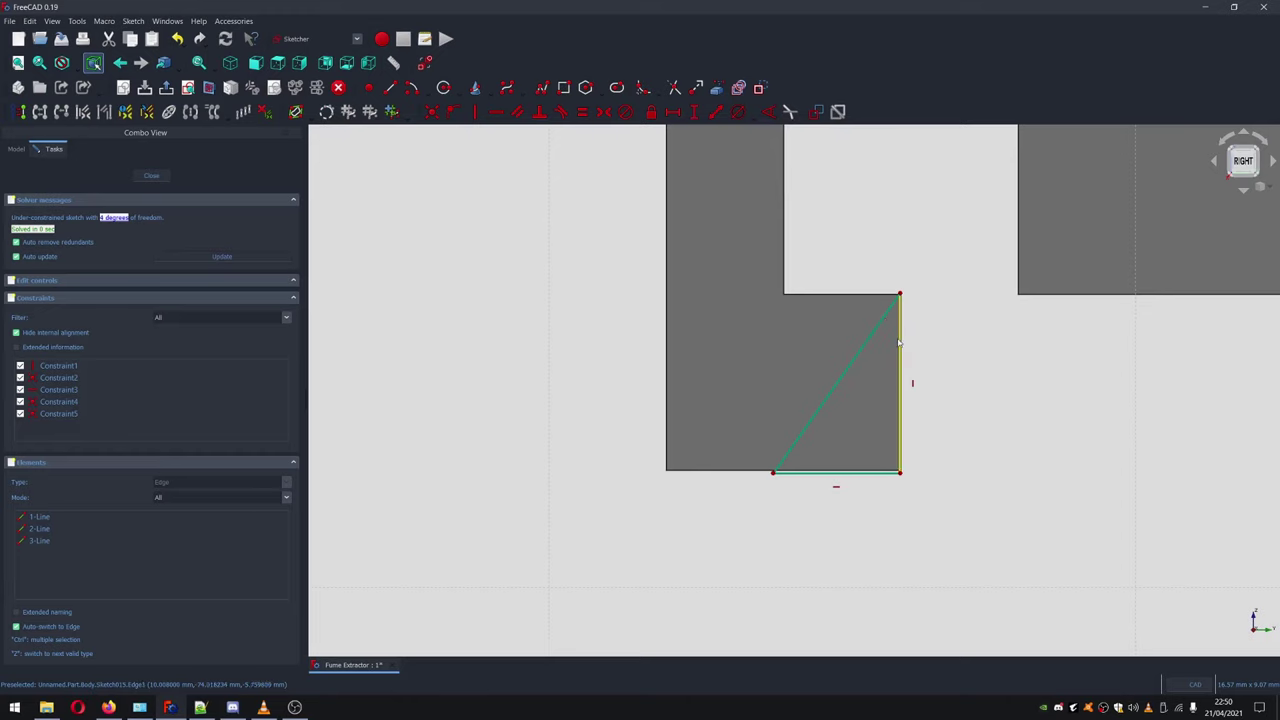
Constrain the triangle's vertical edge to 3 mm and its horizontal edge to 2 mm
{"action": "left_click", "coordinate": [696, 113]}
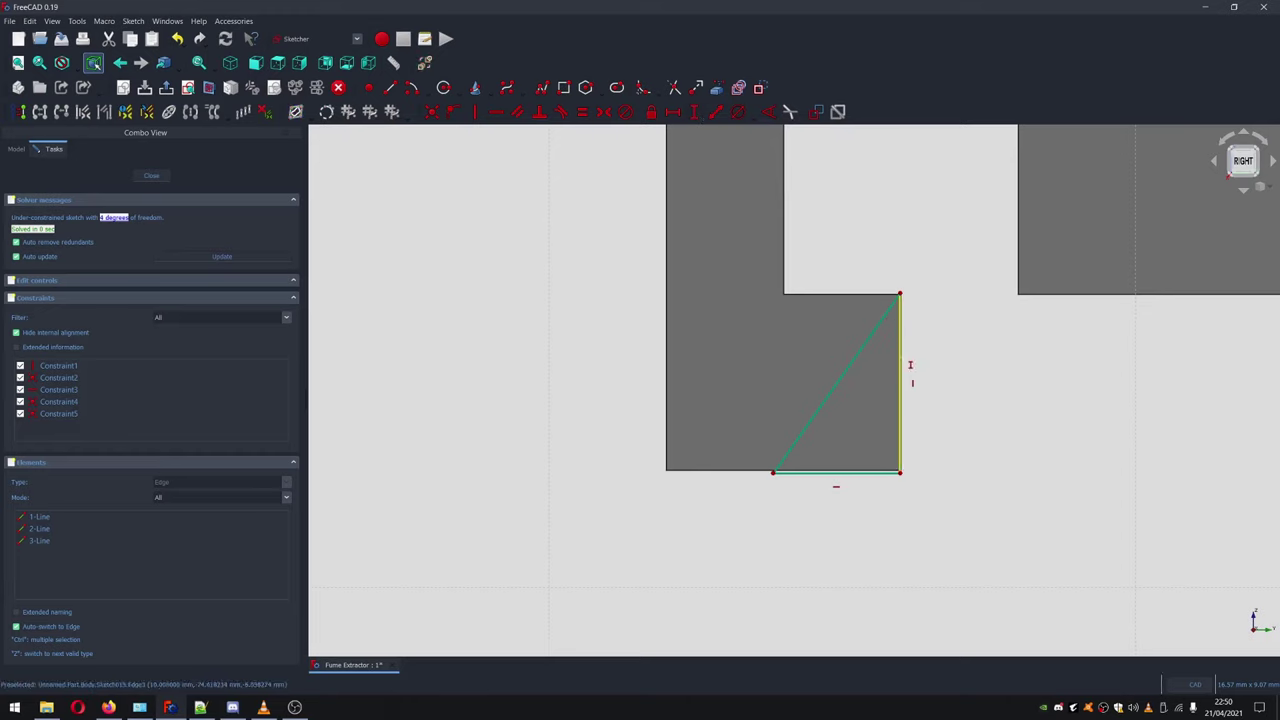
{"action": "left_click", "coordinate": [903, 360]}
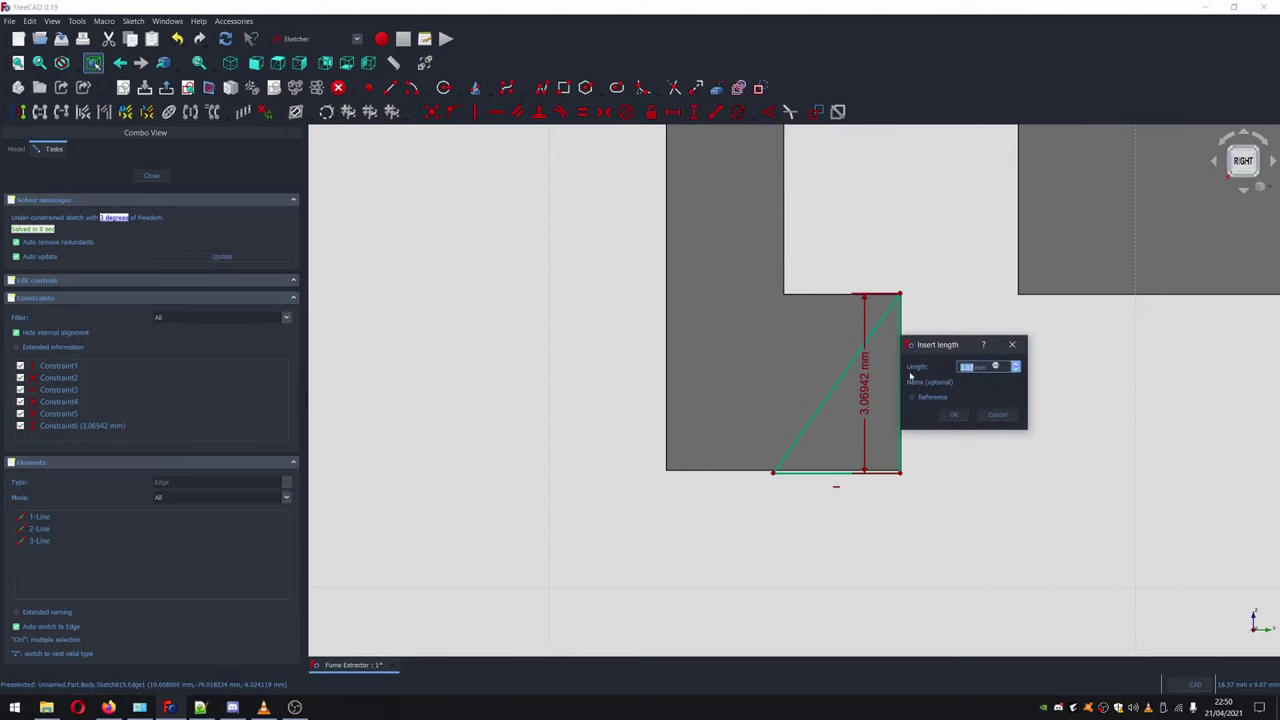
{"action": "type", "text": "3"}
{"action": "key", "text": "Return"}
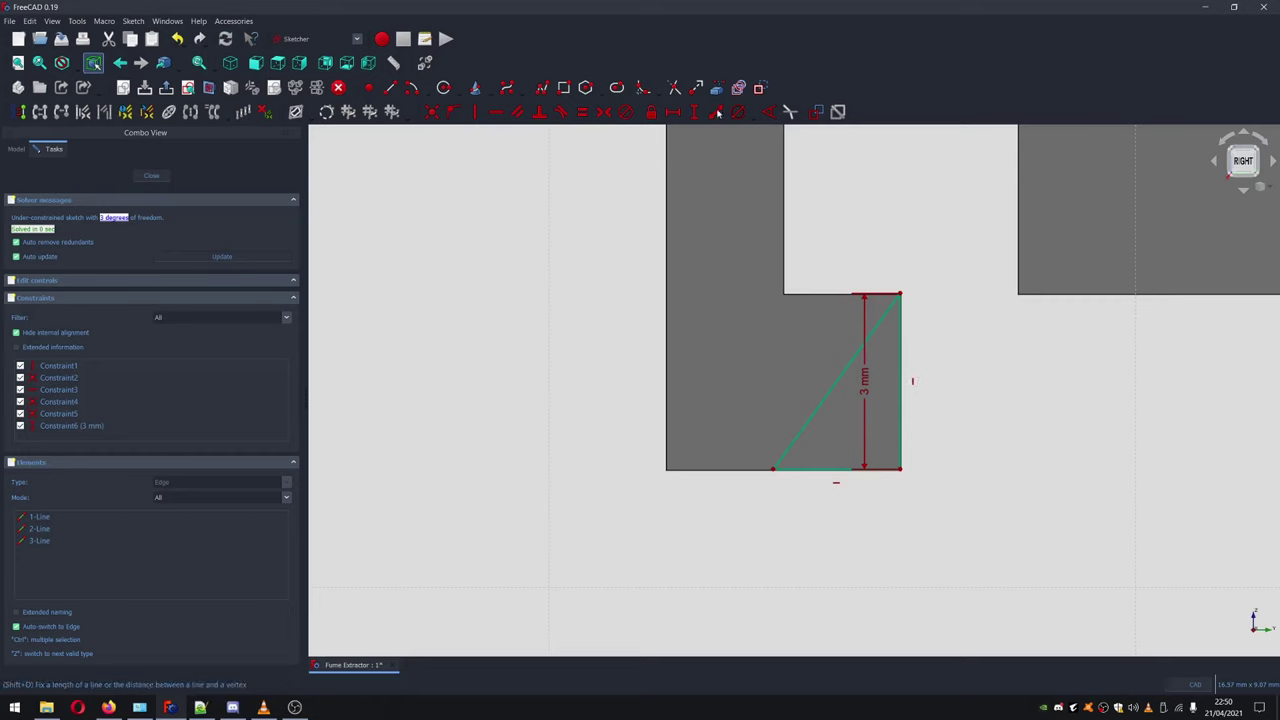
{"action": "left_click_drag", "start_coordinate": [867, 373], "coordinate": [954, 375]}
{"action": "left_click", "coordinate": [678, 112]}
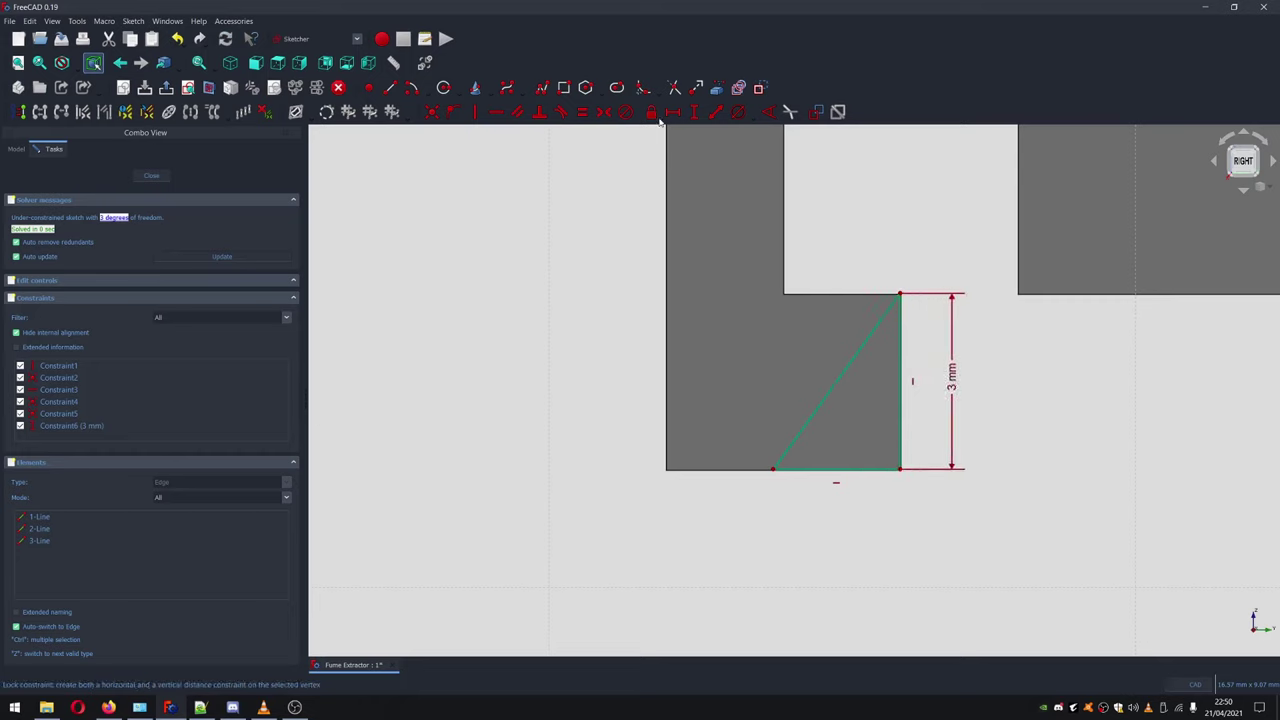
{"action": "left_click", "coordinate": [867, 468]}
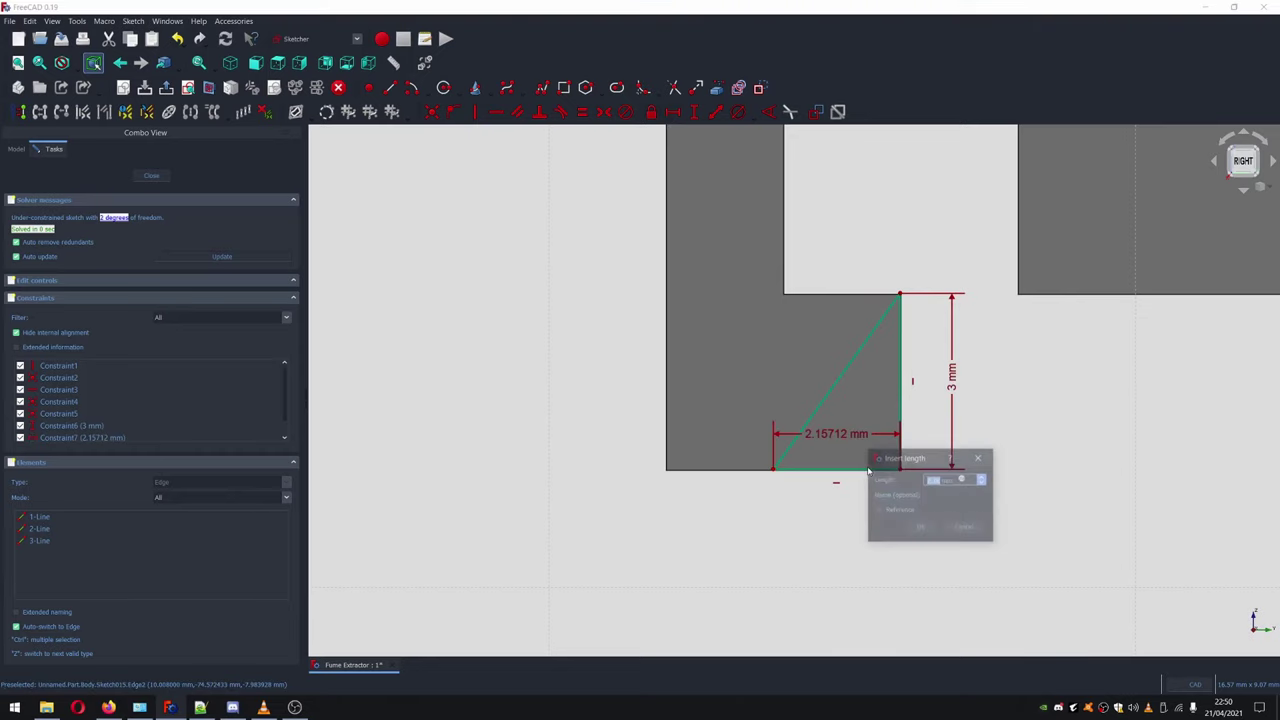
{"action": "type", "text": "3"}
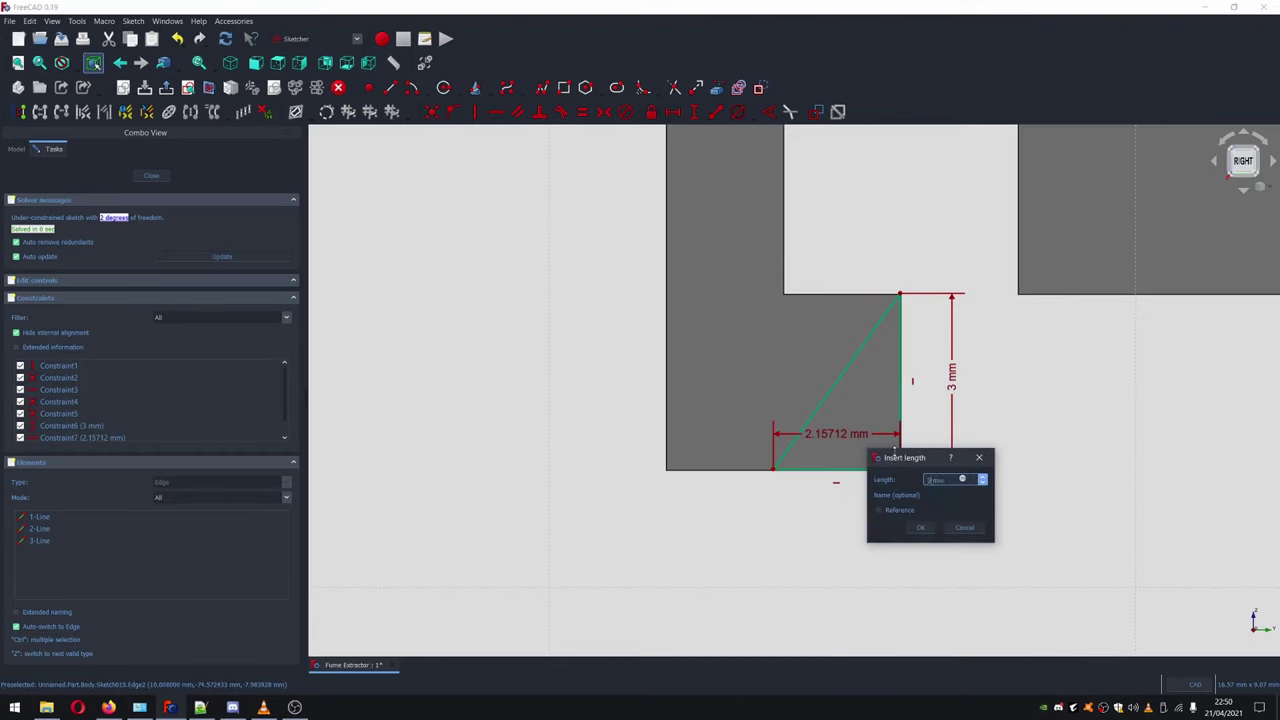
{"action": "left_click", "coordinate": [920, 528]}
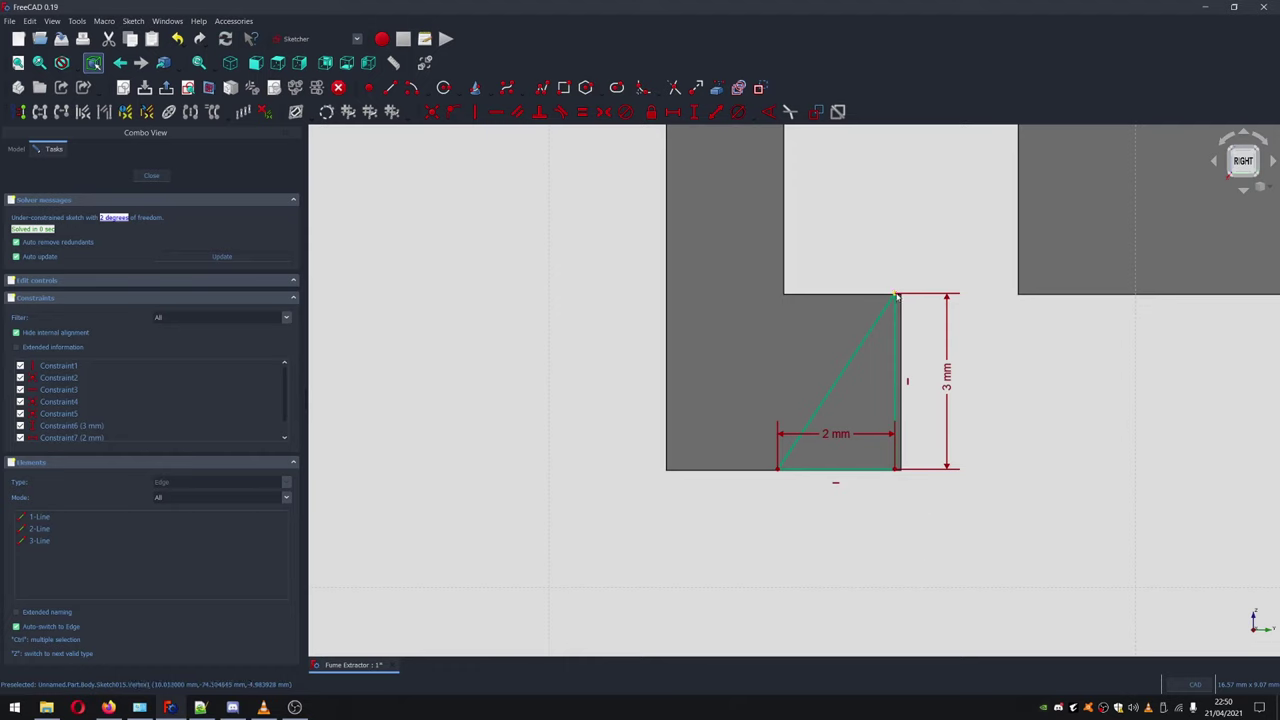
Position the triangle's upper corner at the catch's height by constraining it 5 mm below the horizontal axis
{"action": "left_click_drag", "start_coordinate": [896, 297], "coordinate": [904, 299]}
{"action": "left_click_drag", "start_coordinate": [900, 299], "coordinate": [902, 292]}
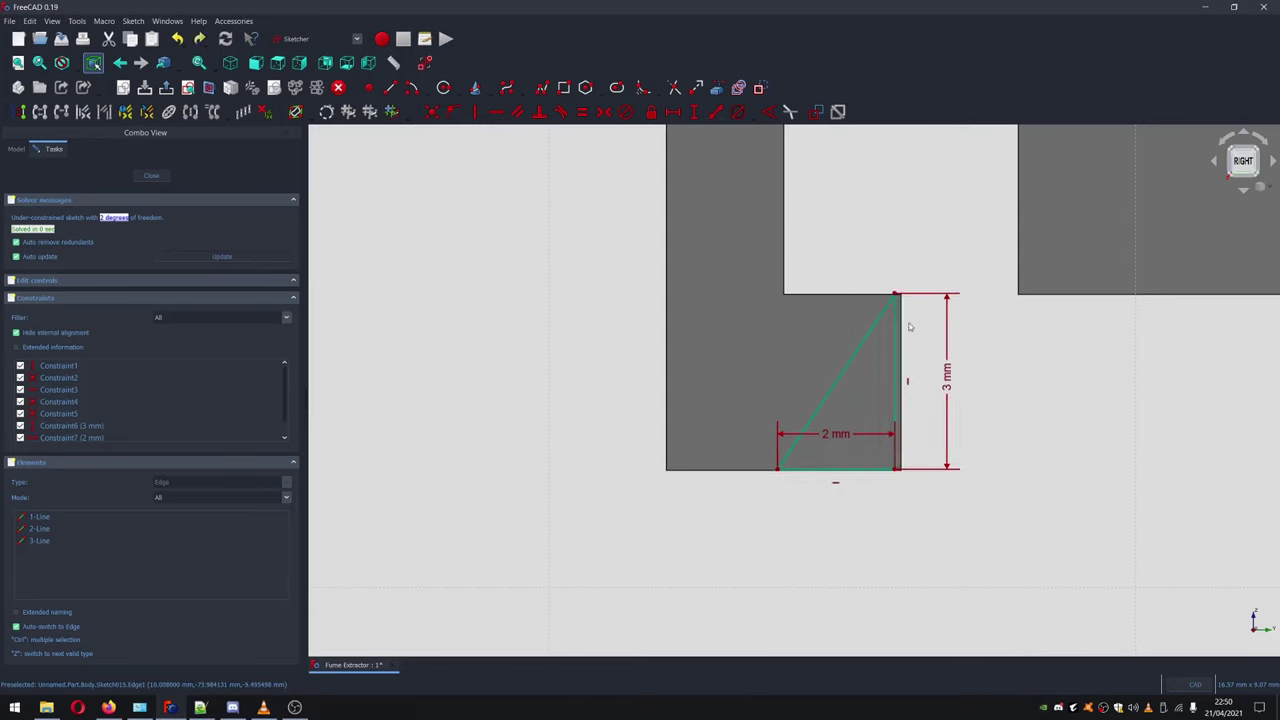
{"action": "scroll", "coordinate": [951, 371], "scroll_direction": "down", "scroll_amount": 5}
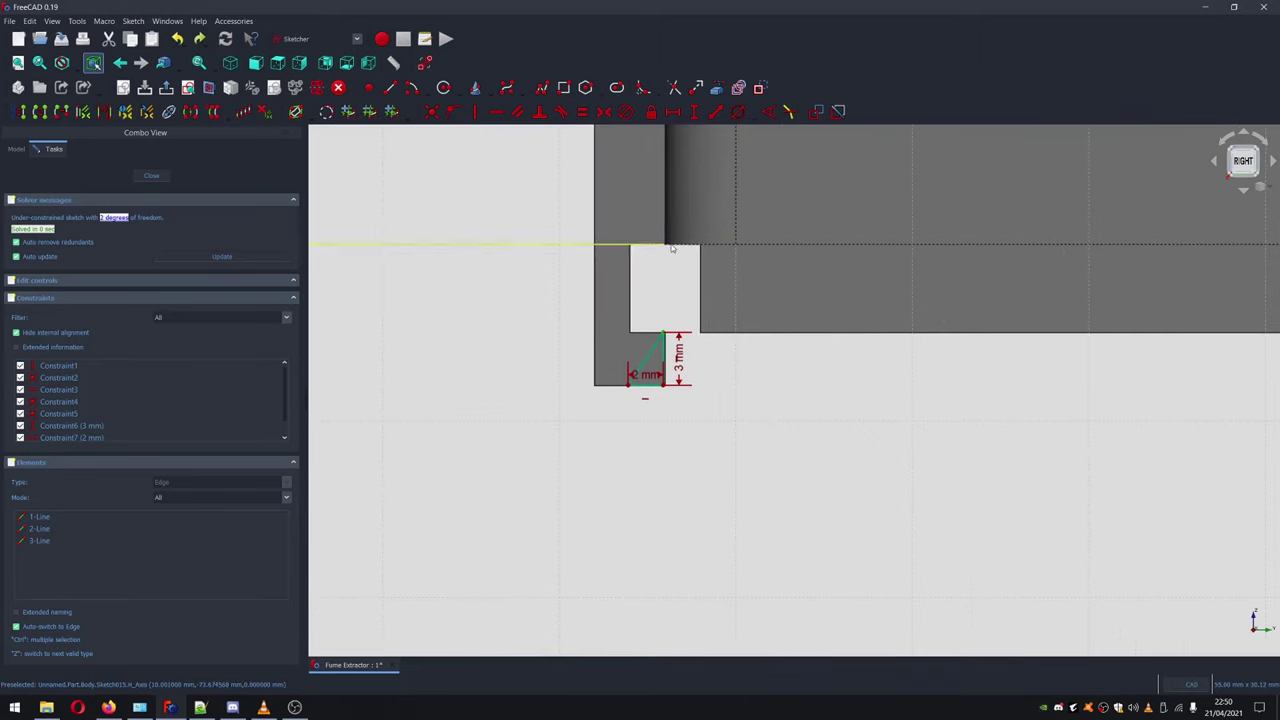
{"action": "scroll", "coordinate": [880, 378], "scroll_direction": "down", "scroll_amount": 3}
{"action": "middle_click_drag", "start_coordinate": [1091, 412], "coordinate": [980, 414]}
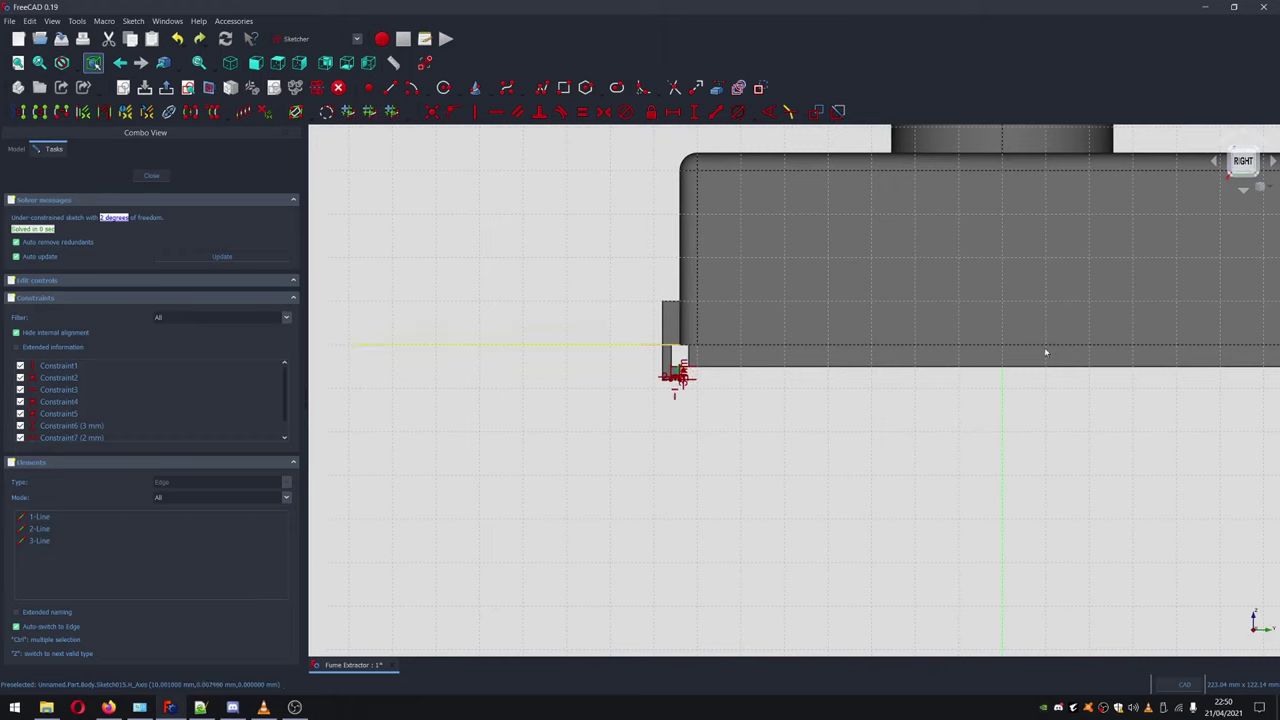
{"action": "left_click", "coordinate": [695, 111]}
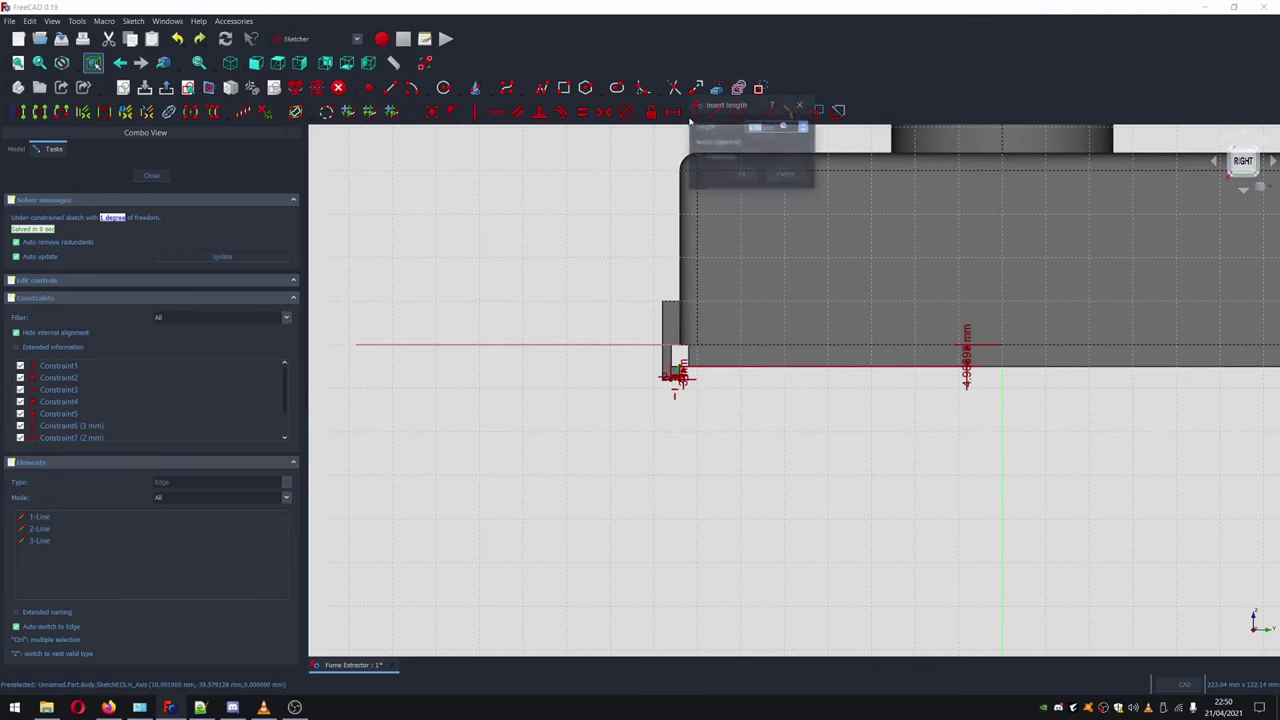
{"action": "type", "text": "2"}
{"action": "key", "text": "Return"}
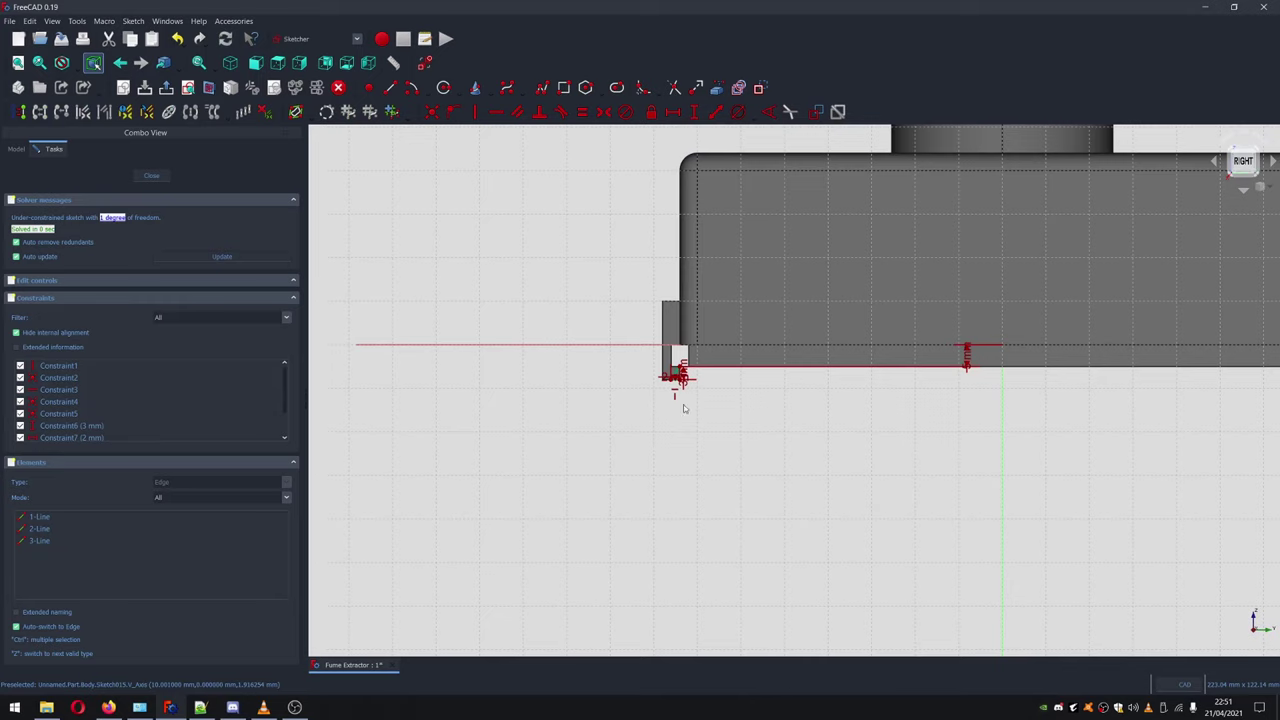
{"action": "scroll", "coordinate": [688, 373], "scroll_direction": "up", "scroll_amount": 5}
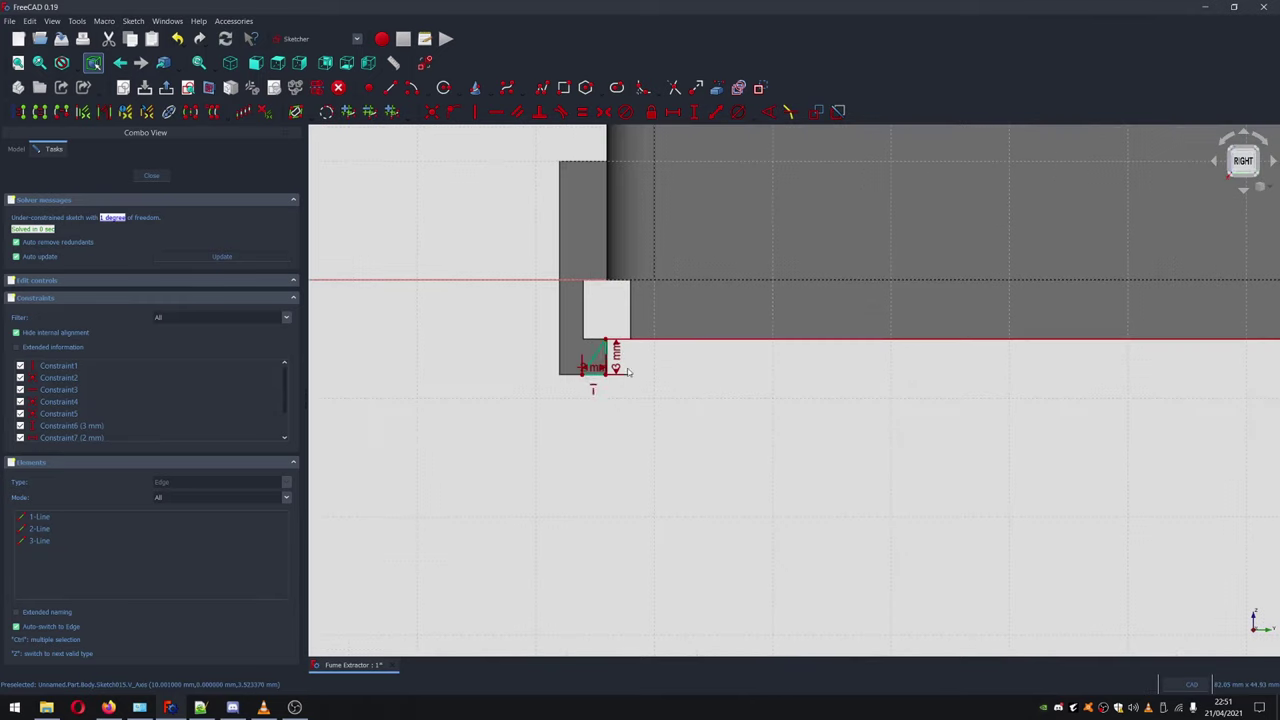
Constrain the triangle's upper corner to a horizontal distance of 74 mm from the vertical axis and close the sketch
{"action": "scroll", "coordinate": [654, 338], "scroll_direction": "up", "scroll_amount": 2}
{"action": "left_click", "coordinate": [654, 340]}
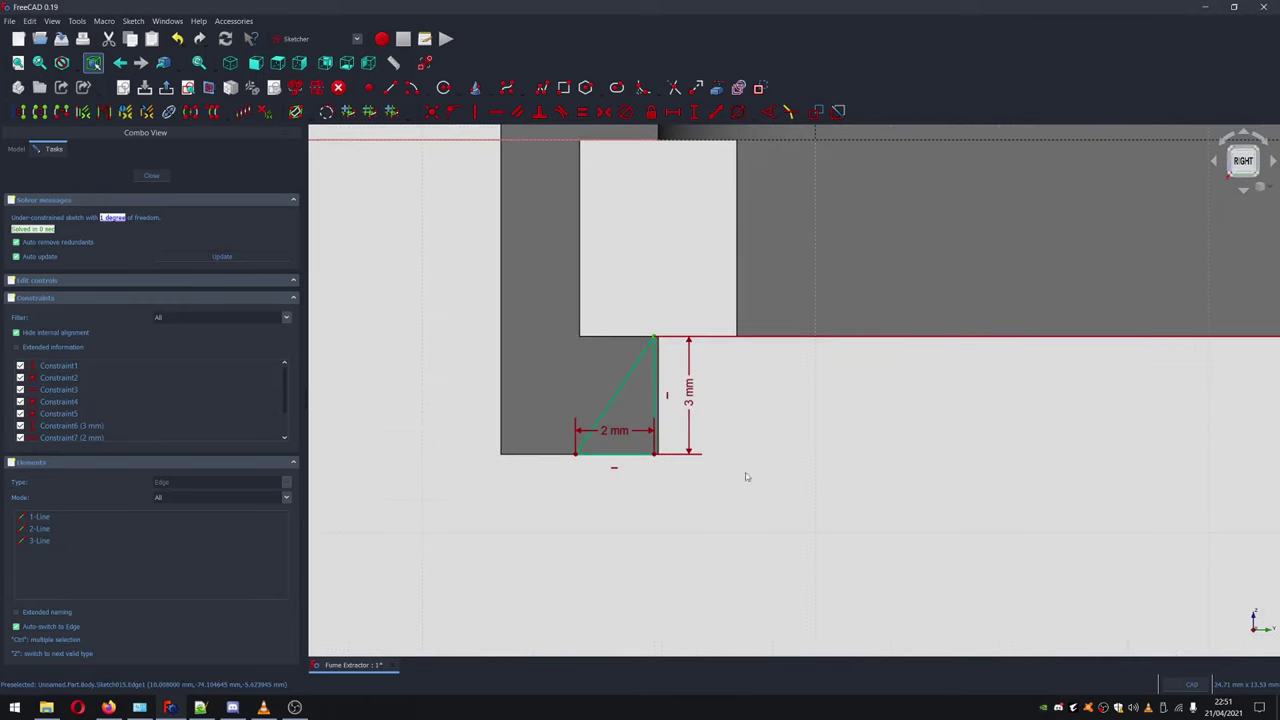
{"action": "left_click", "coordinate": [672, 113]}
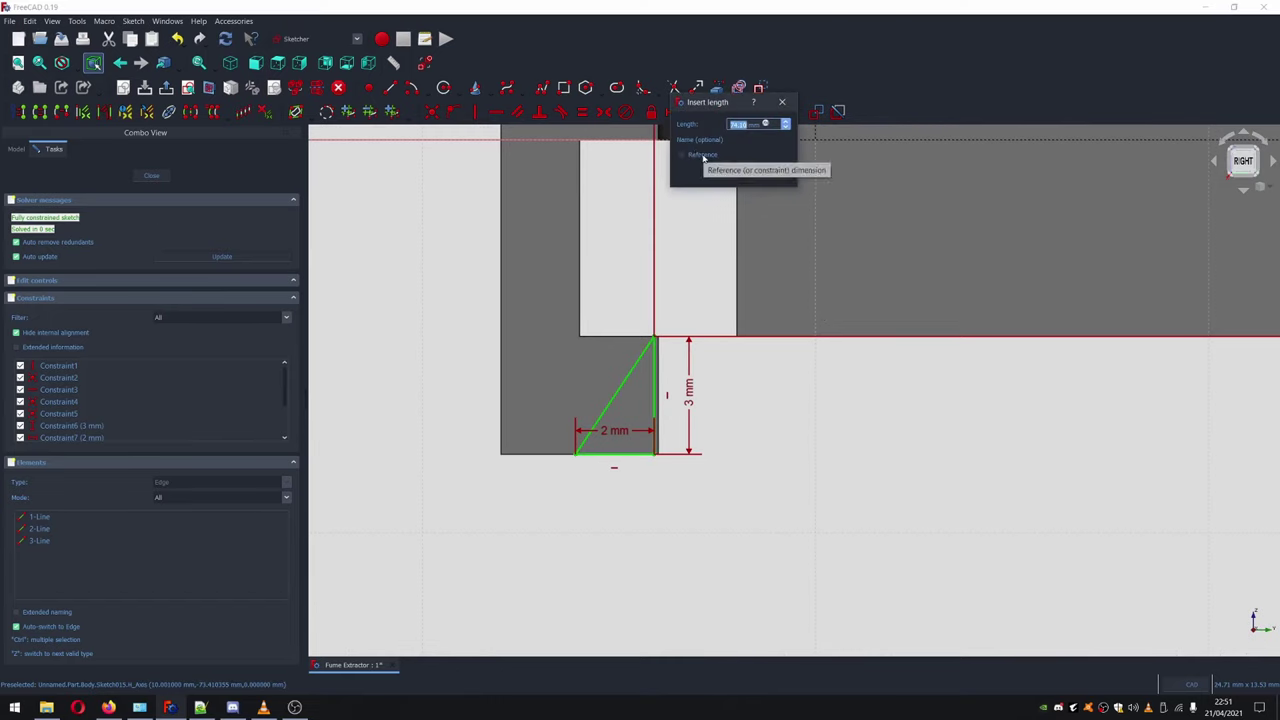
{"action": "type", "text": "3"}
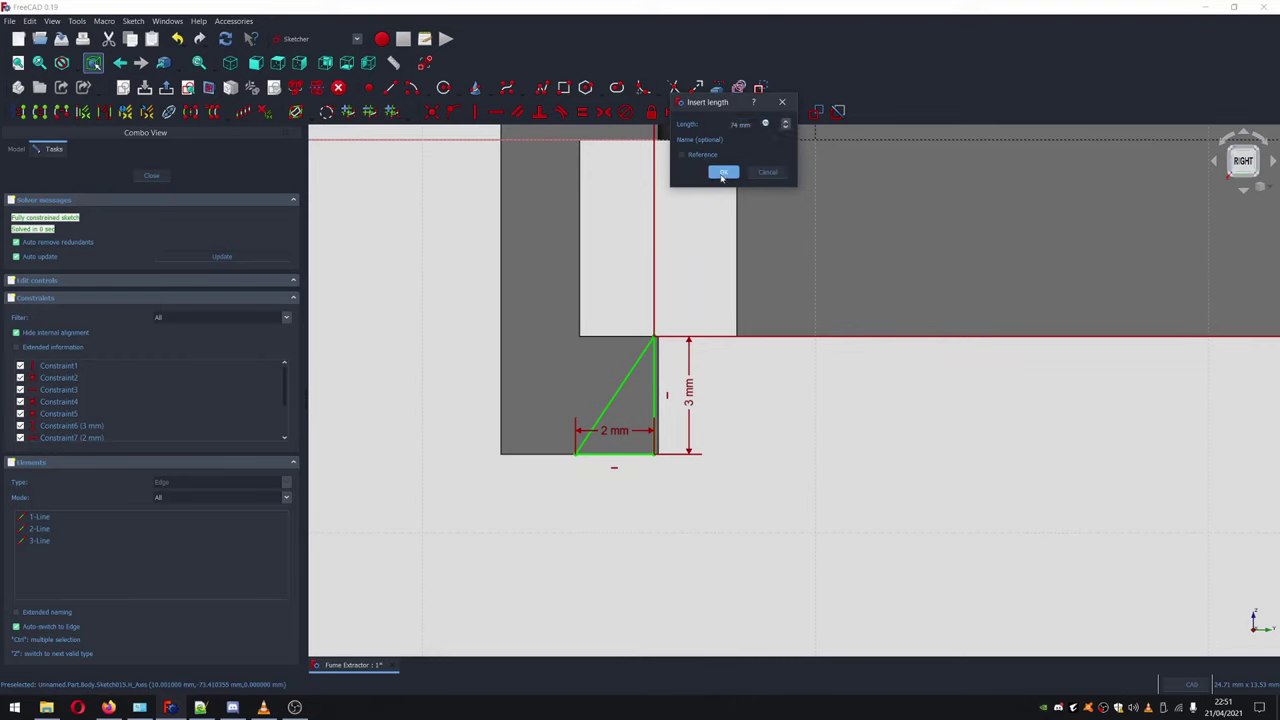
{"action": "left_click", "coordinate": [722, 172]}
{"action": "scroll", "coordinate": [623, 400], "scroll_direction": "up", "scroll_amount": 5}
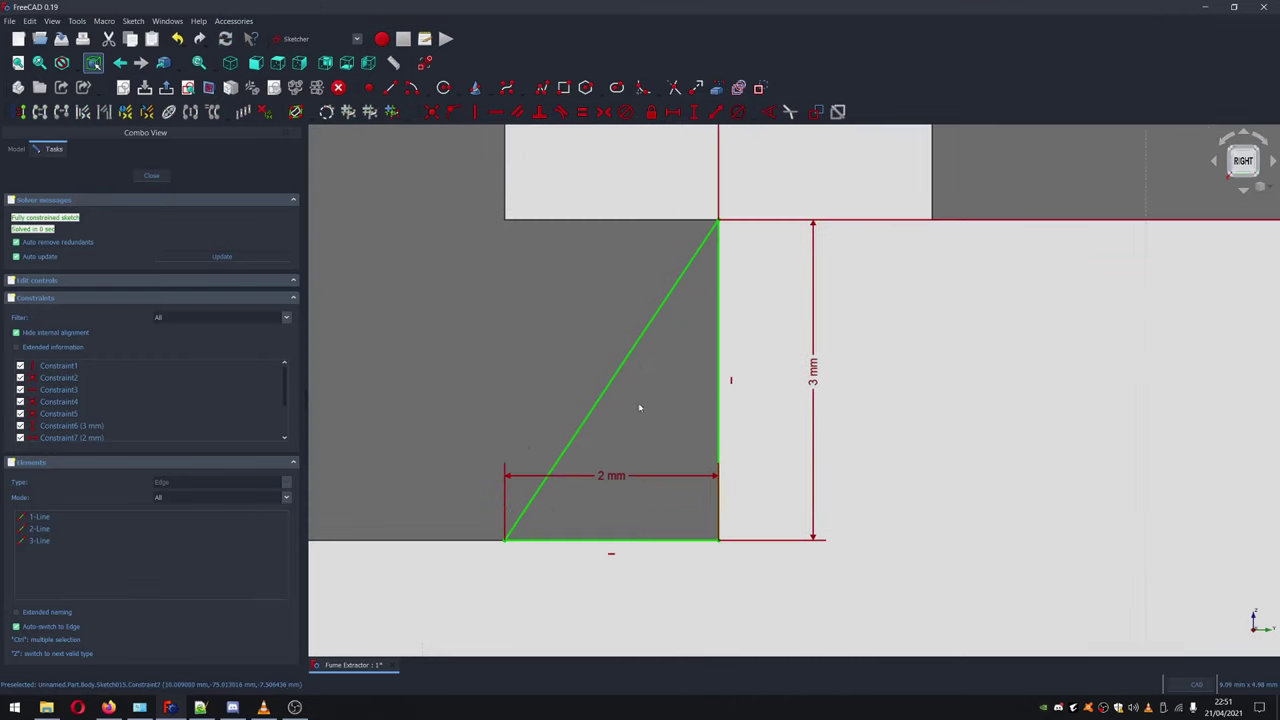
{"action": "scroll", "coordinate": [770, 460], "scroll_direction": "down", "scroll_amount": 3}
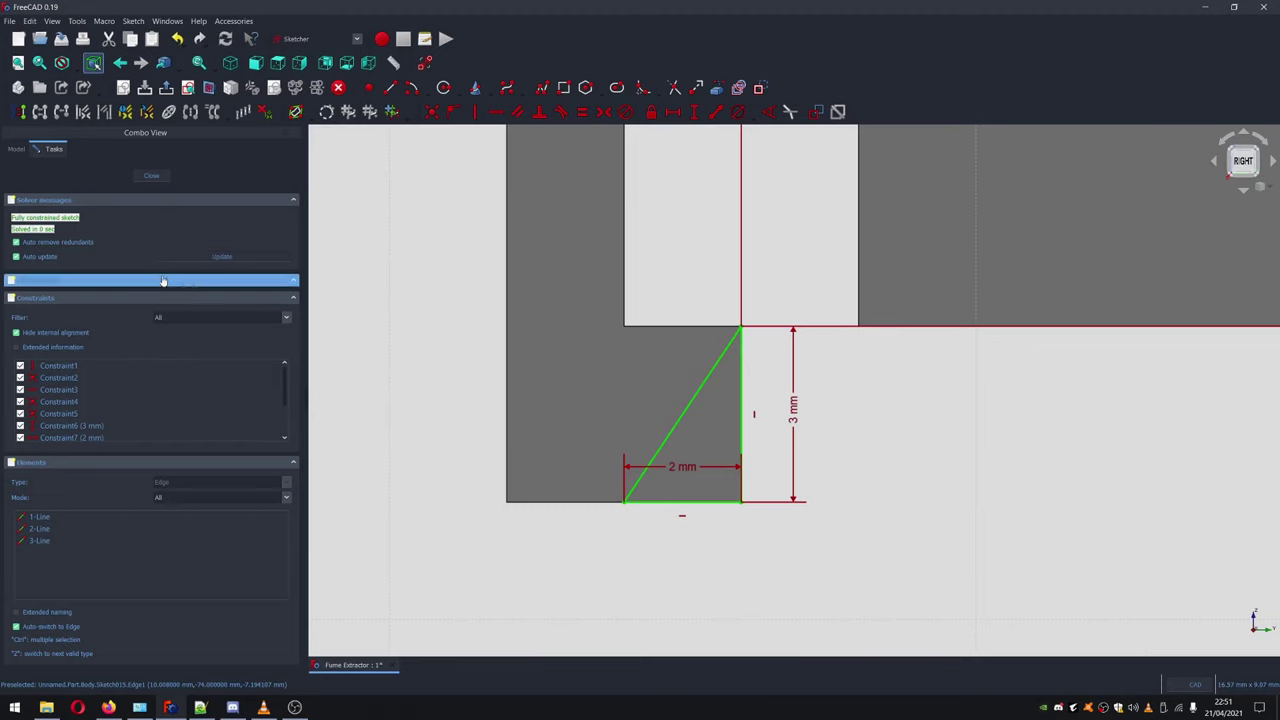
{"action": "left_click", "coordinate": [151, 175]}
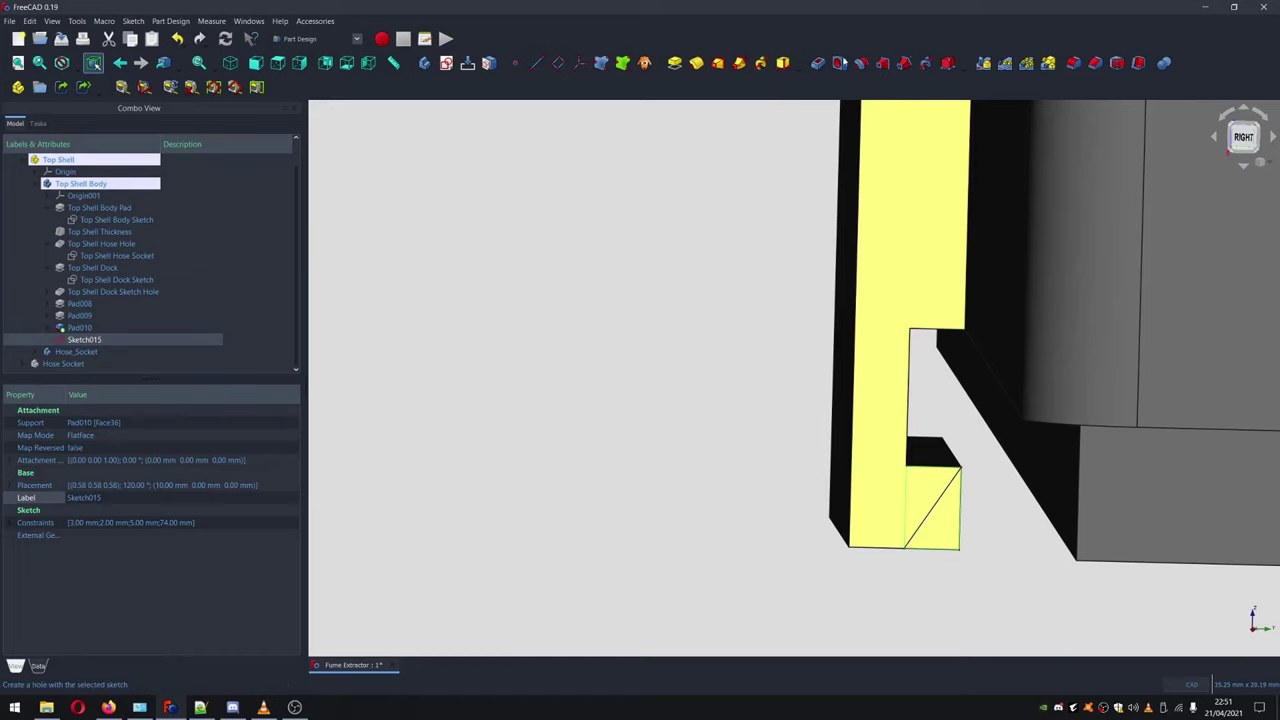
Pocket the triangular sketch through all to cut the slope on the clip's catch
{"action": "left_click", "coordinate": [817, 65]}
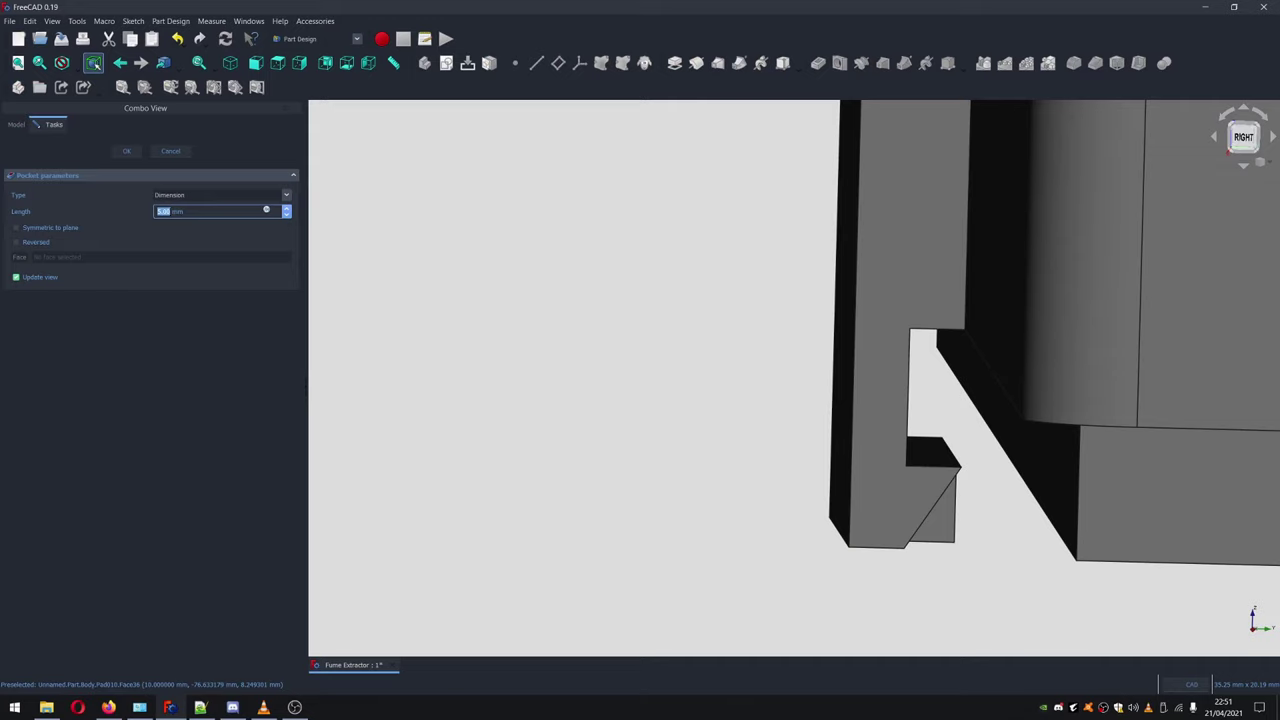
{"action": "left_click", "coordinate": [288, 197]}
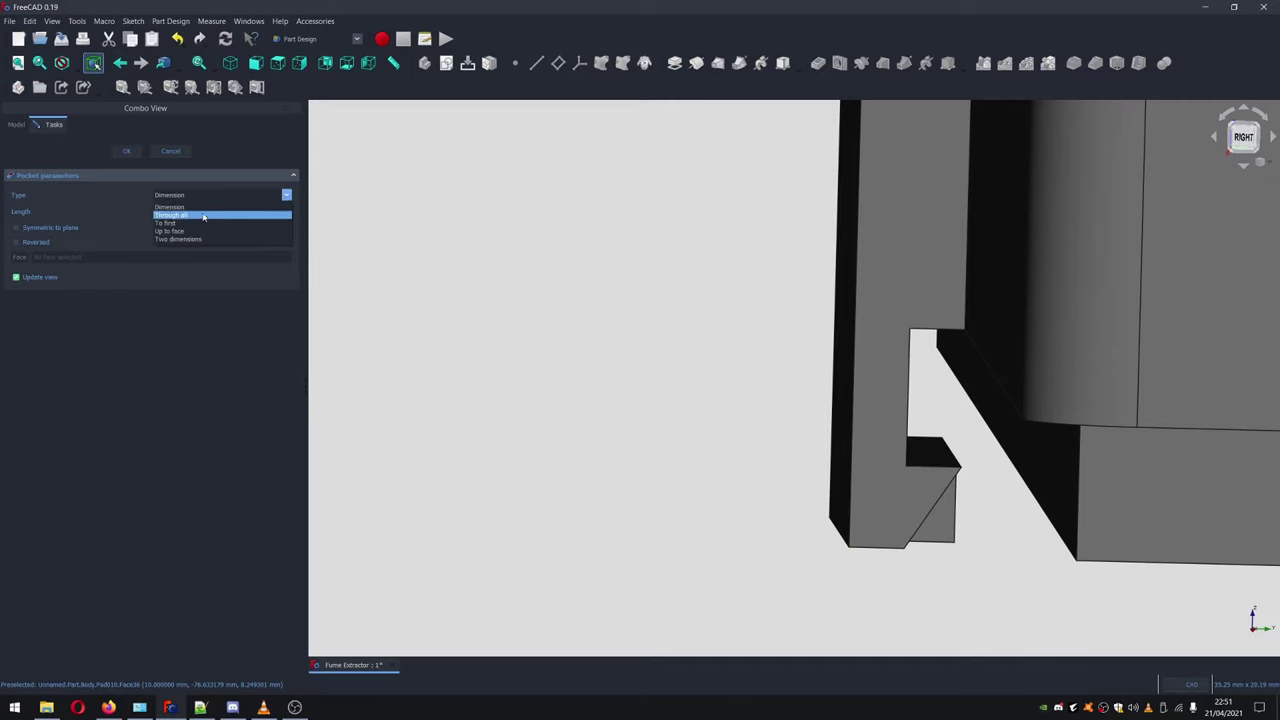
{"action": "left_click", "coordinate": [175, 219]}
{"action": "left_click", "coordinate": [123, 152]}
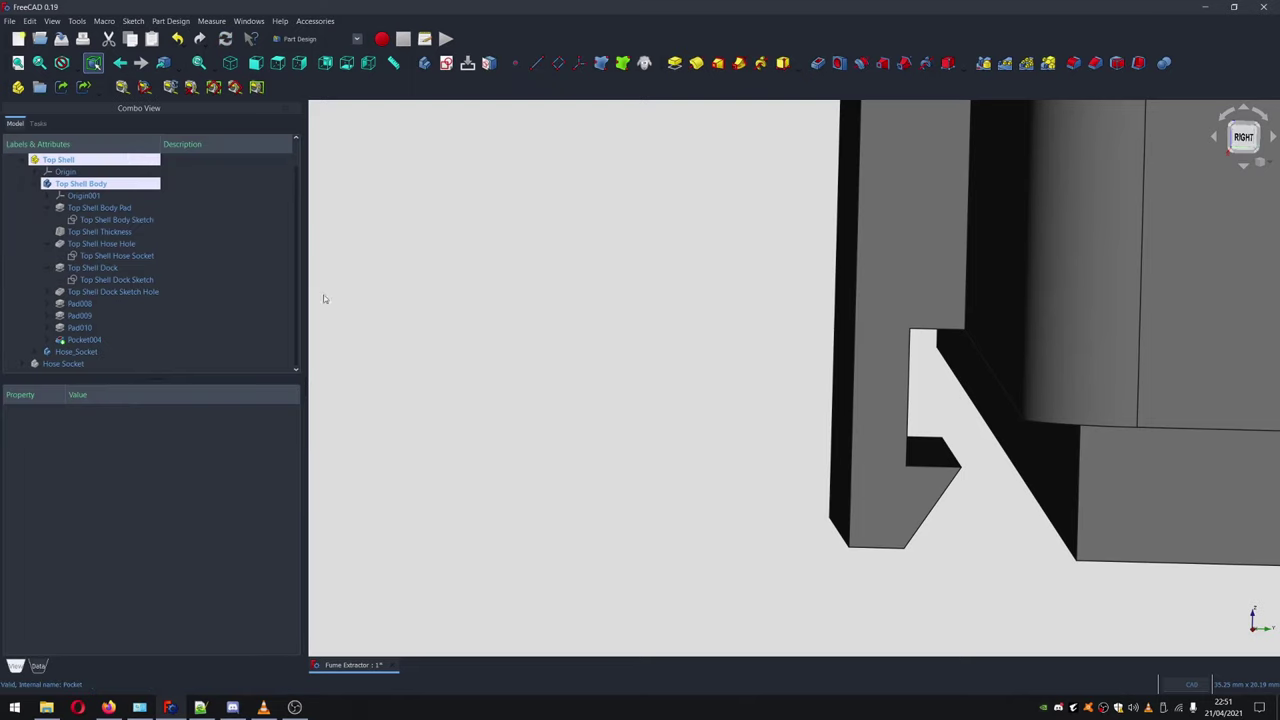
Start a MultiTransform on the clip's four features, Pad008 through Pocket004
{"action": "scroll", "coordinate": [704, 412], "scroll_direction": "down", "scroll_amount": 5}
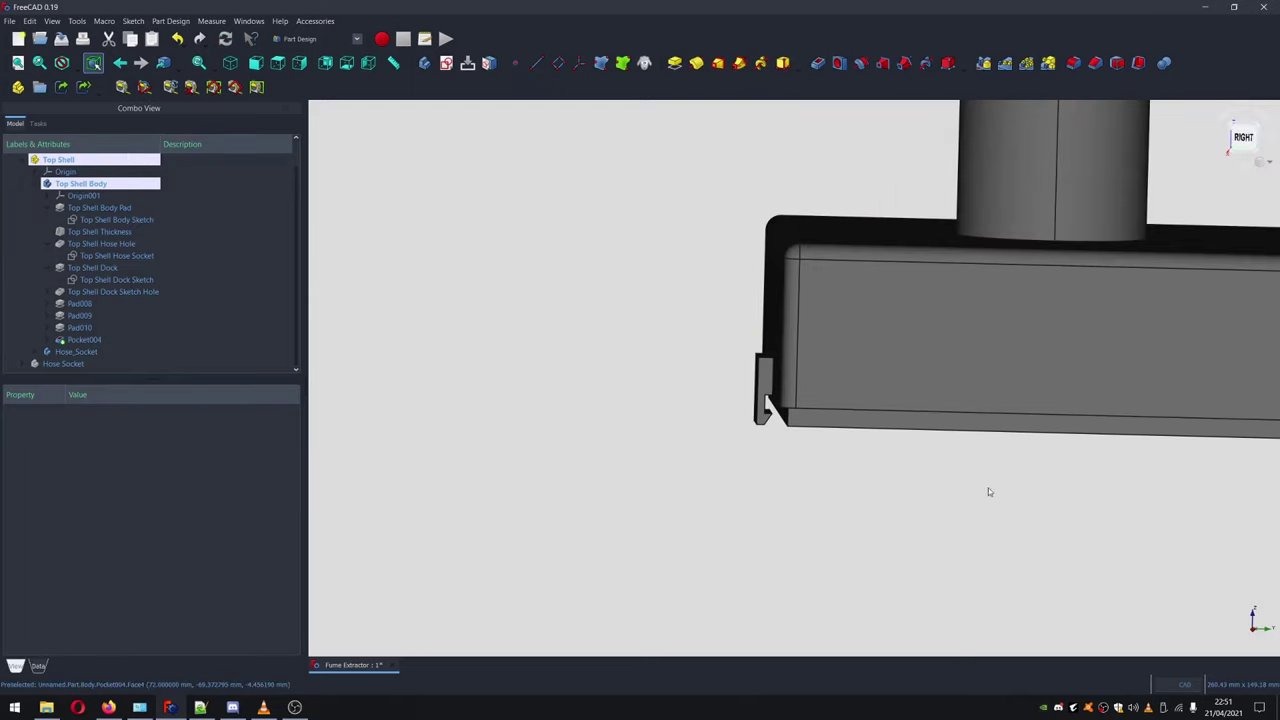
{"action": "scroll", "coordinate": [981, 490], "scroll_direction": "down", "scroll_amount": 1}
{"action": "middle_click_drag", "start_coordinate": [997, 478], "coordinate": [903, 389]}
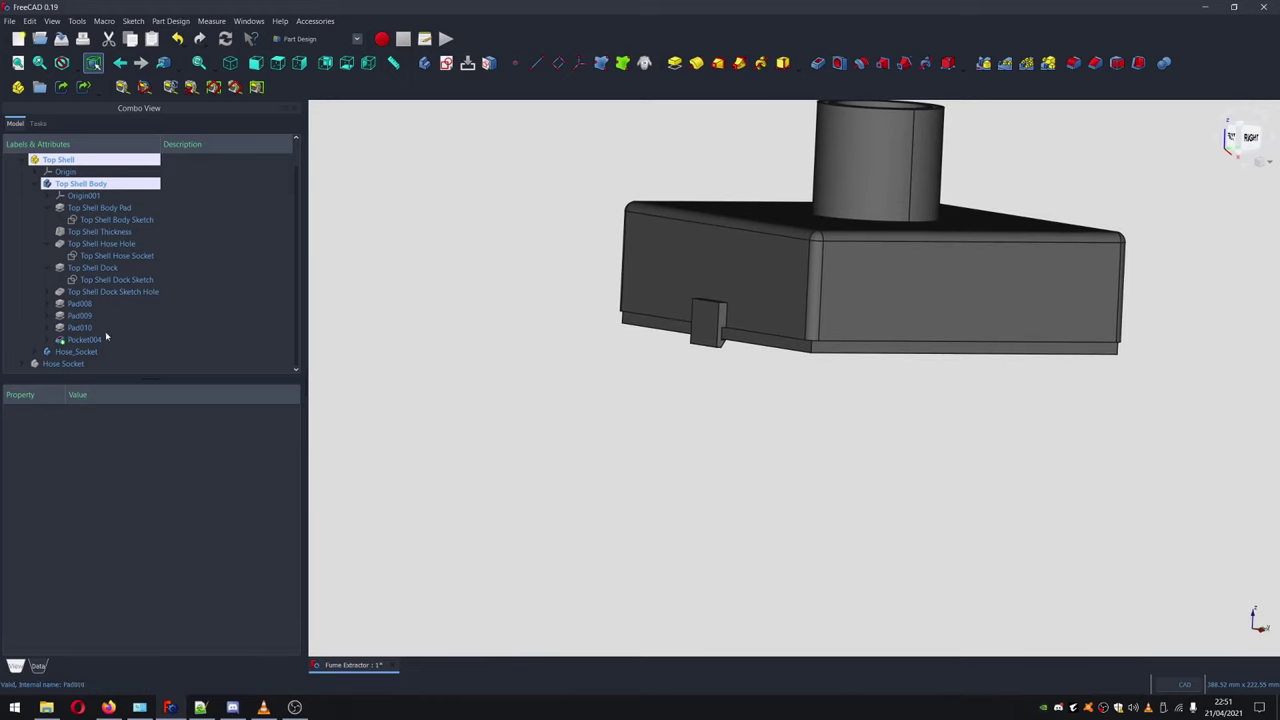
{"action": "left_click", "coordinate": [85, 340]}
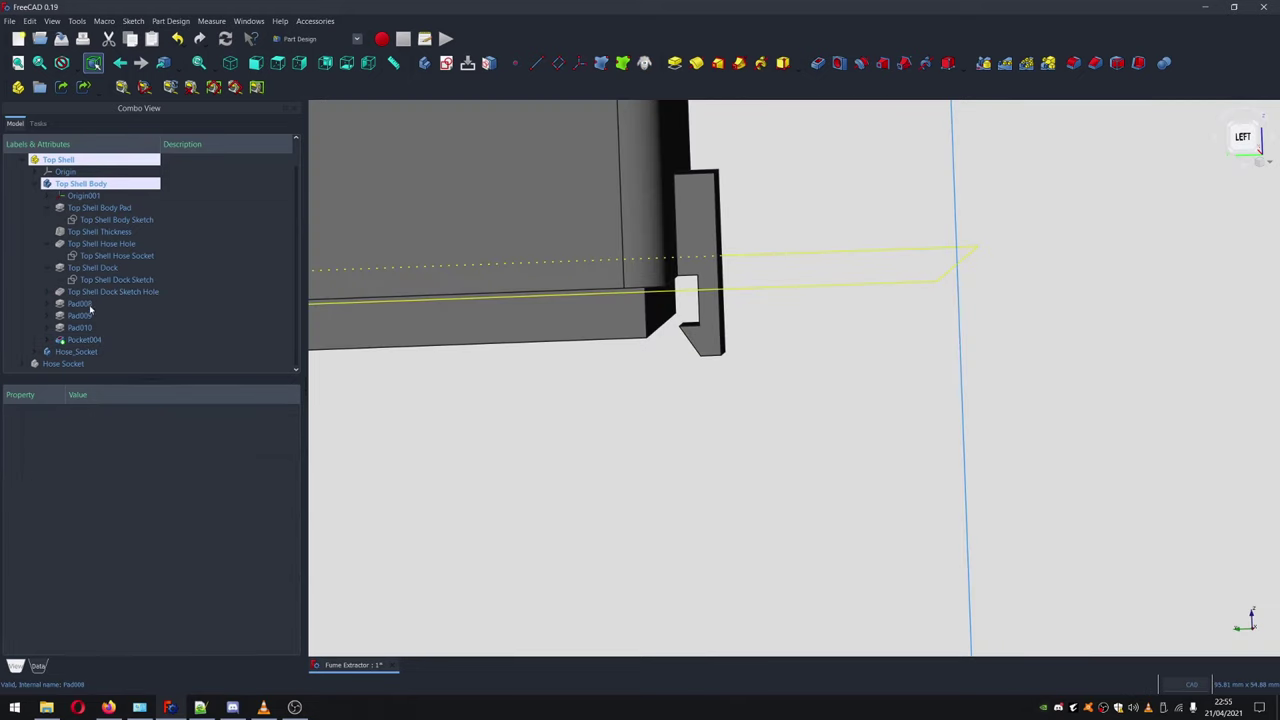
{"action": "left_click", "coordinate": [89, 303]}
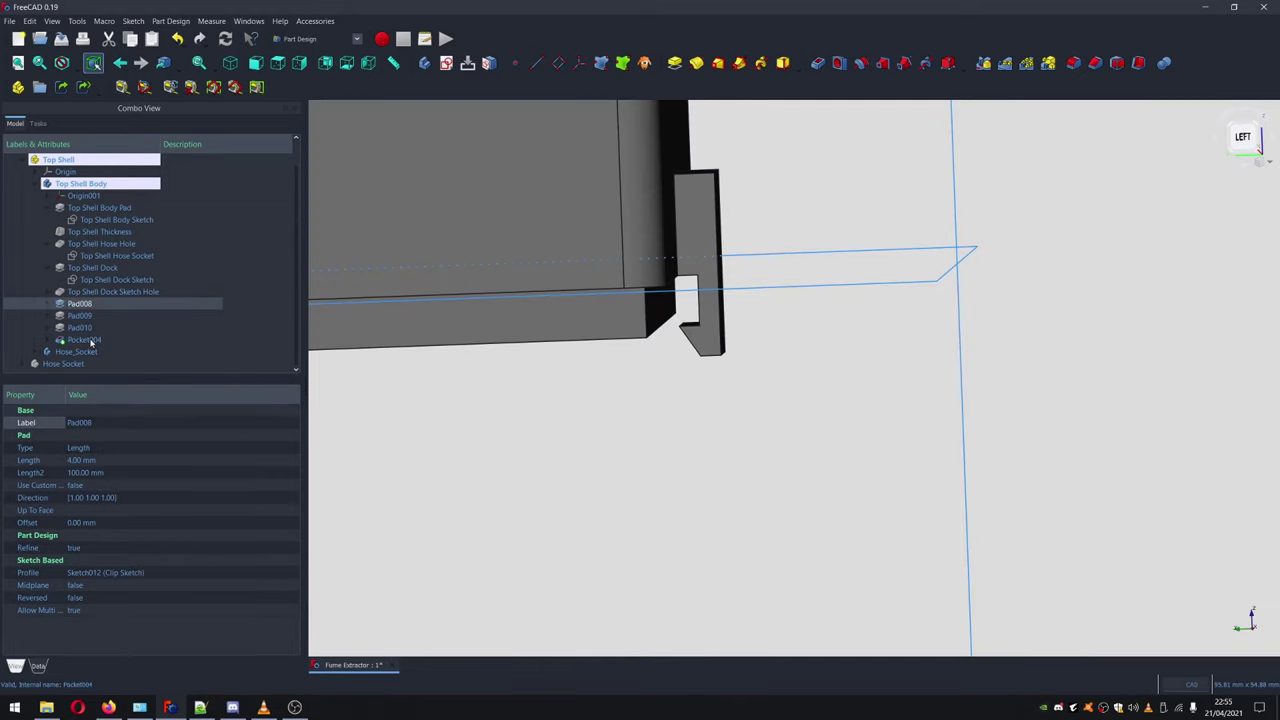
{"action": "left_click", "coordinate": [90, 341], "text": "shift"}
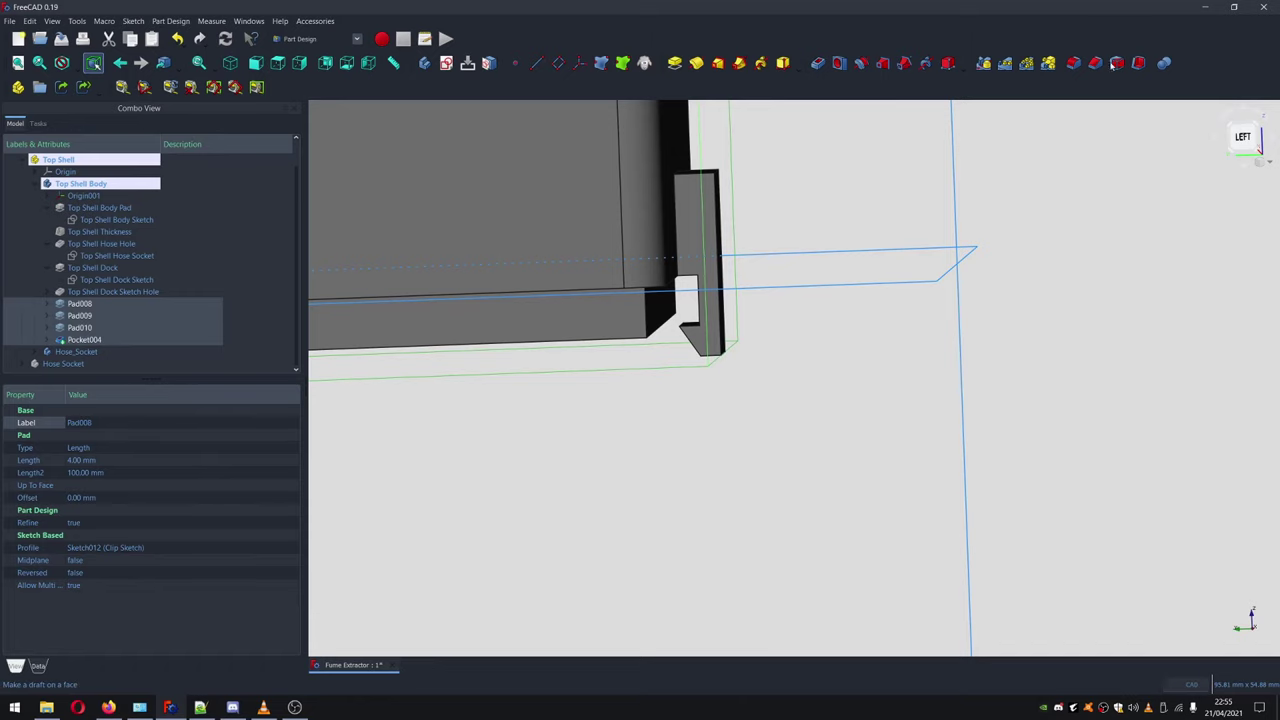
{"action": "left_click", "coordinate": [1048, 63]}
{"action": "scroll", "coordinate": [540, 332], "scroll_direction": "down", "scroll_amount": 6}
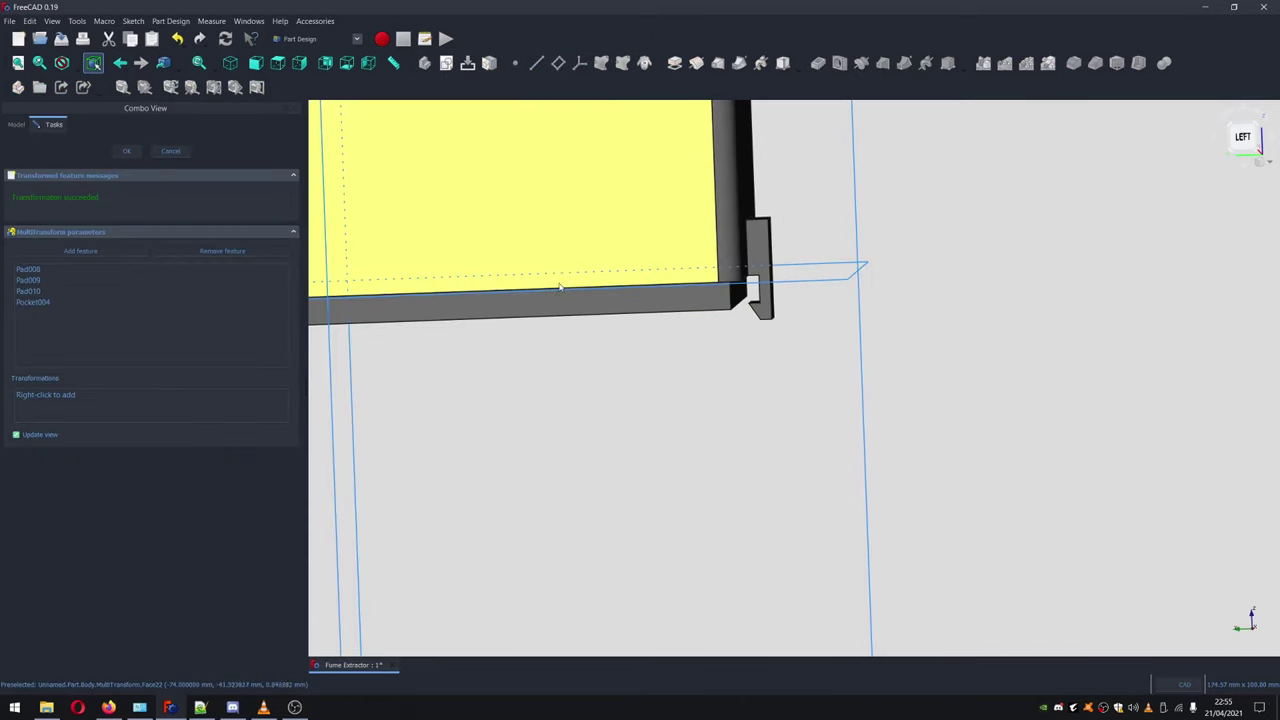
{"action": "middle_click_drag", "start_coordinate": [540, 332], "coordinate": [676, 327]}
{"action": "scroll", "coordinate": [630, 326], "scroll_direction": "up", "scroll_amount": 1}
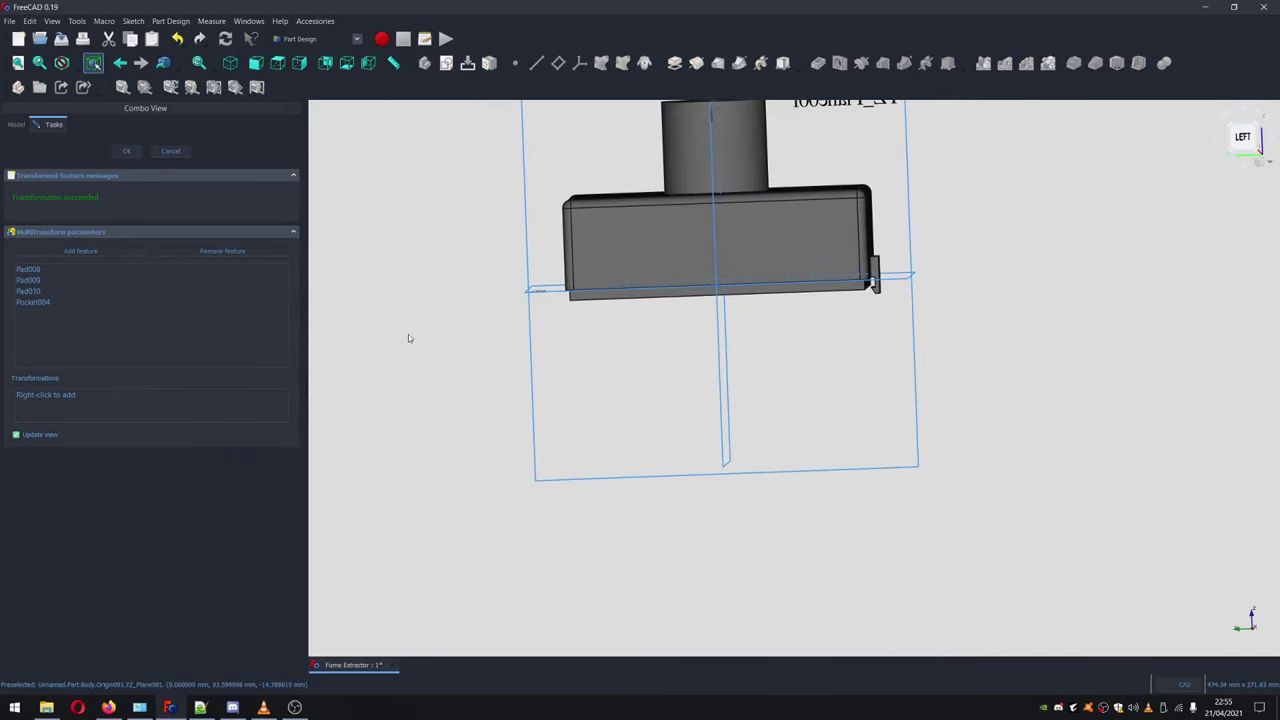
Add a mirrored transformation across the Base XZ plane to copy the clip to the opposite side of the shell
{"action": "right_click", "coordinate": [134, 395]}
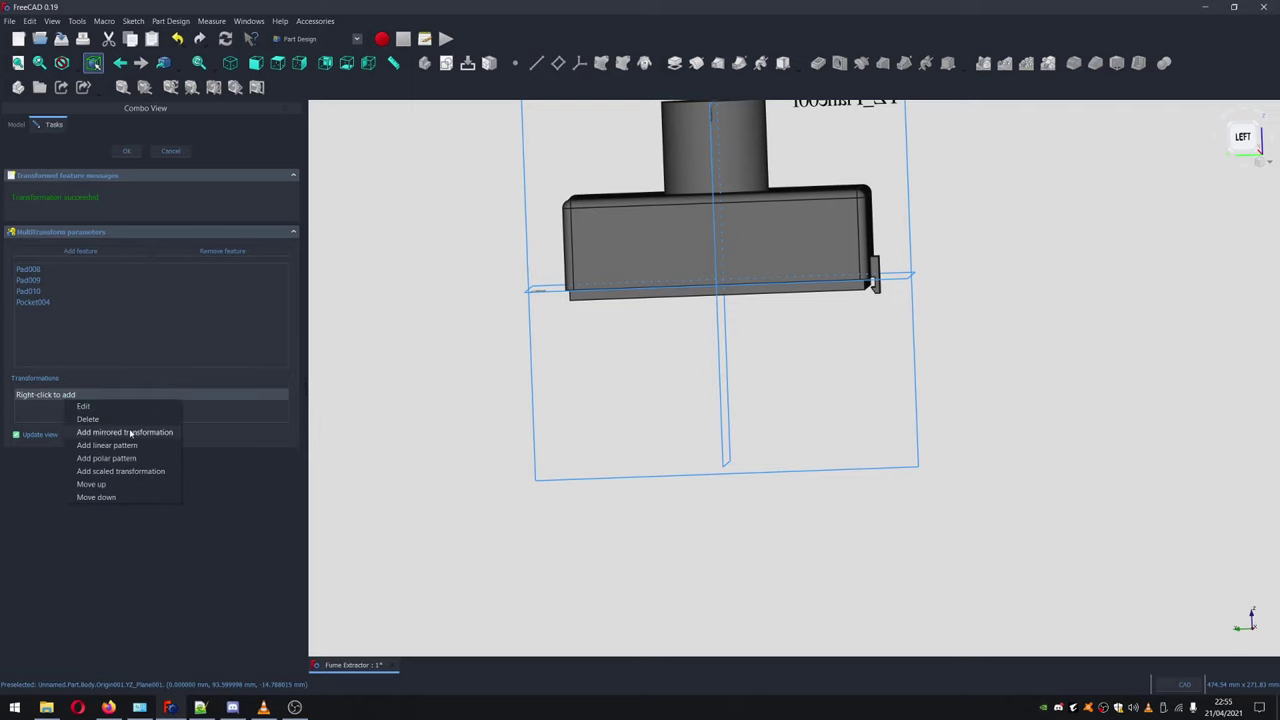
{"action": "left_click", "coordinate": [130, 432]}
{"action": "left_click", "coordinate": [253, 444]}
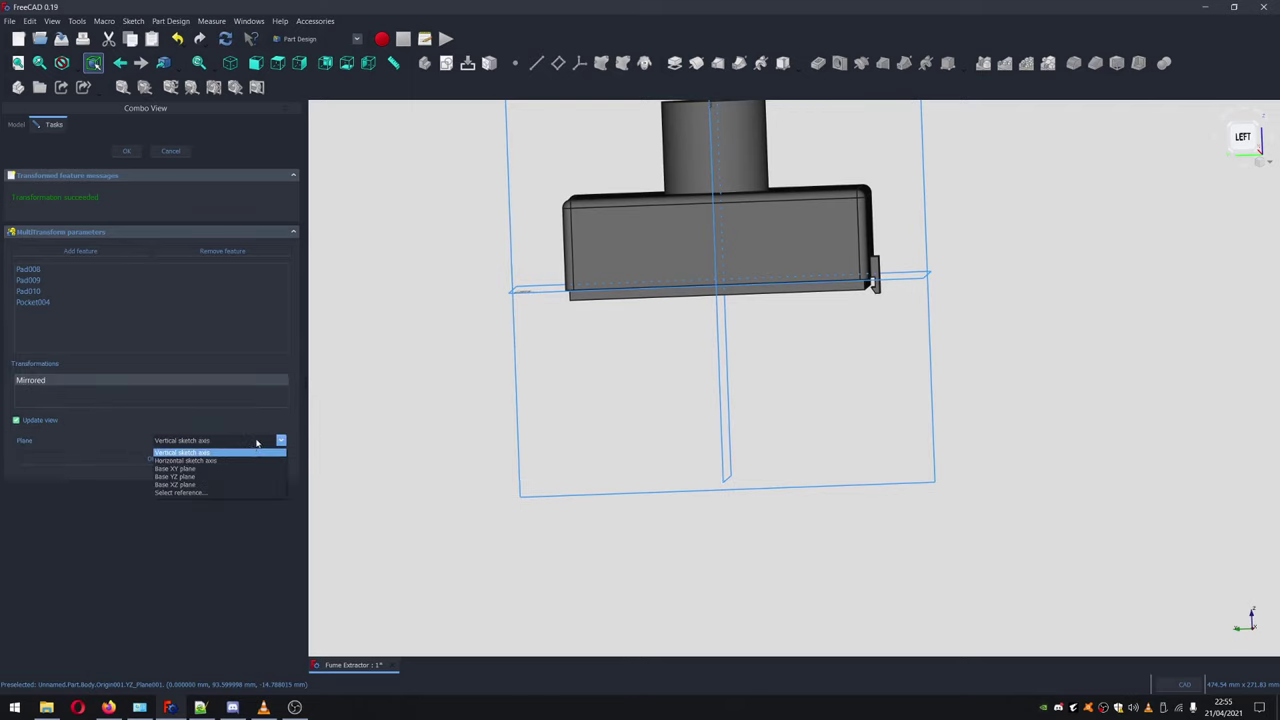
{"action": "left_click", "coordinate": [226, 479]}
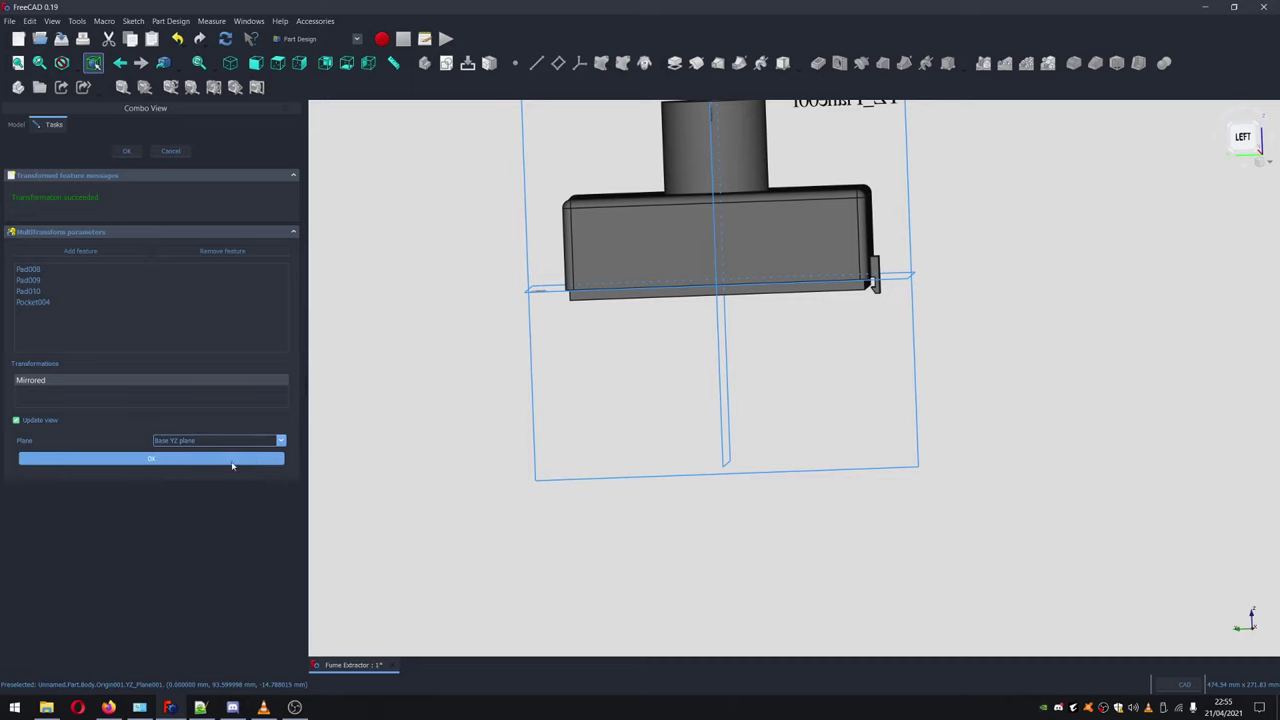
{"action": "left_click", "coordinate": [279, 441]}
{"action": "left_click", "coordinate": [250, 484]}
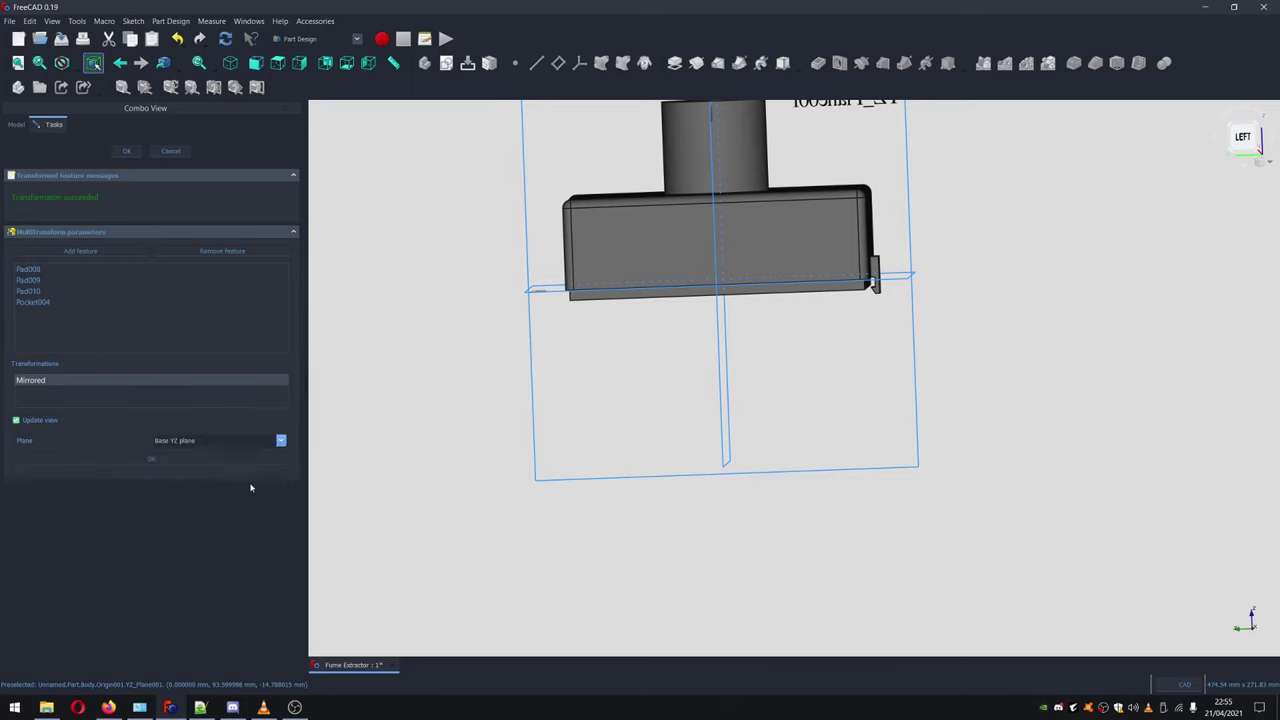
{"action": "scroll", "coordinate": [557, 312], "scroll_direction": "up", "scroll_amount": 5}
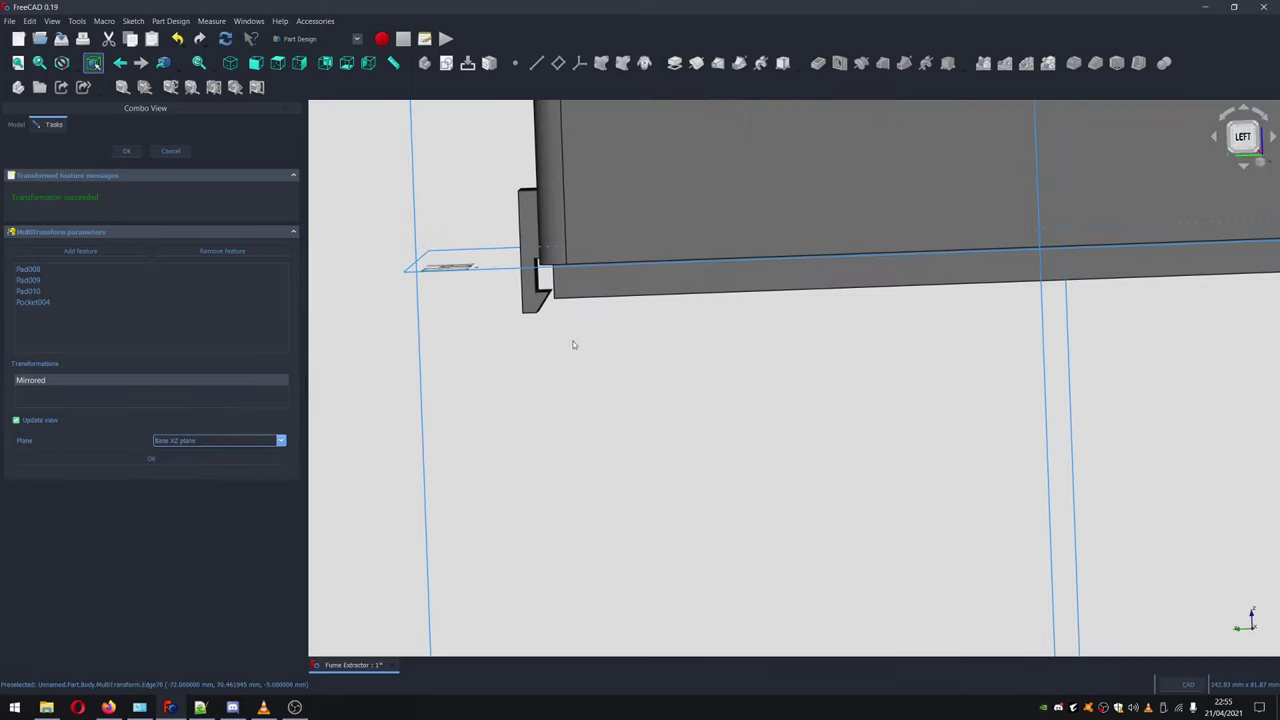
{"action": "scroll", "coordinate": [573, 345], "scroll_direction": "down", "scroll_amount": 5}
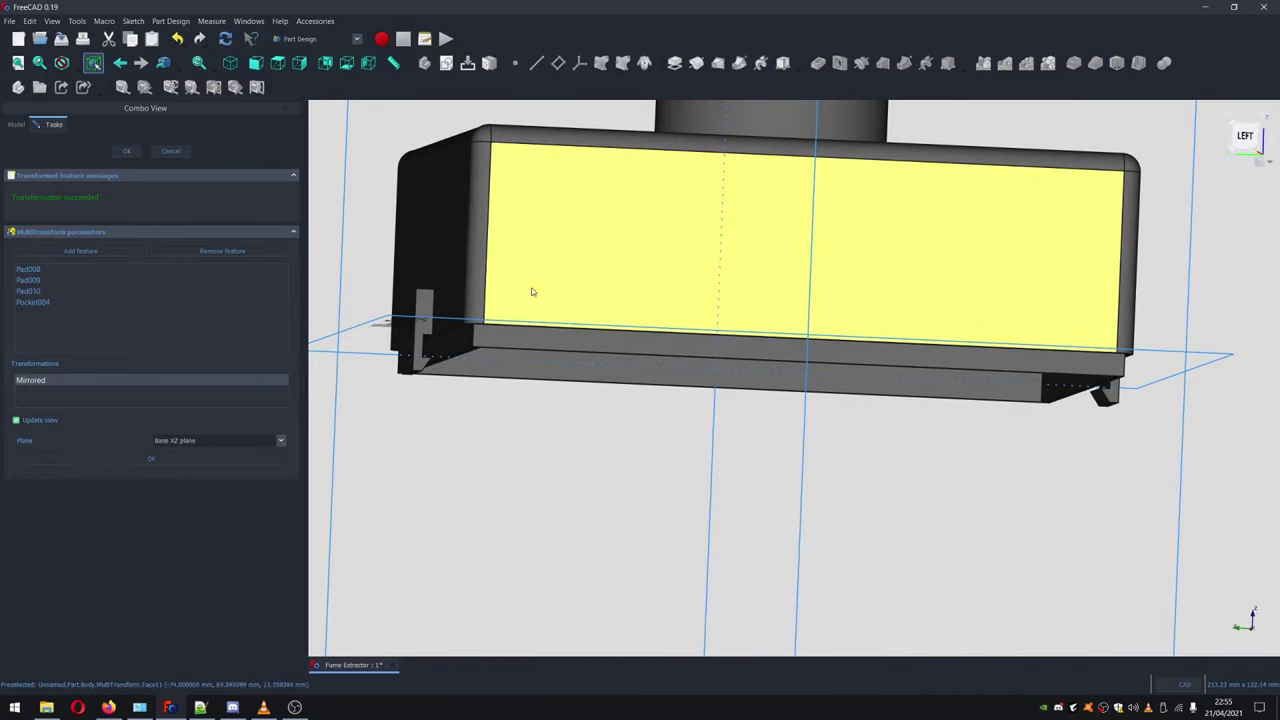
{"action": "scroll", "coordinate": [660, 391], "scroll_direction": "down", "scroll_amount": 1}
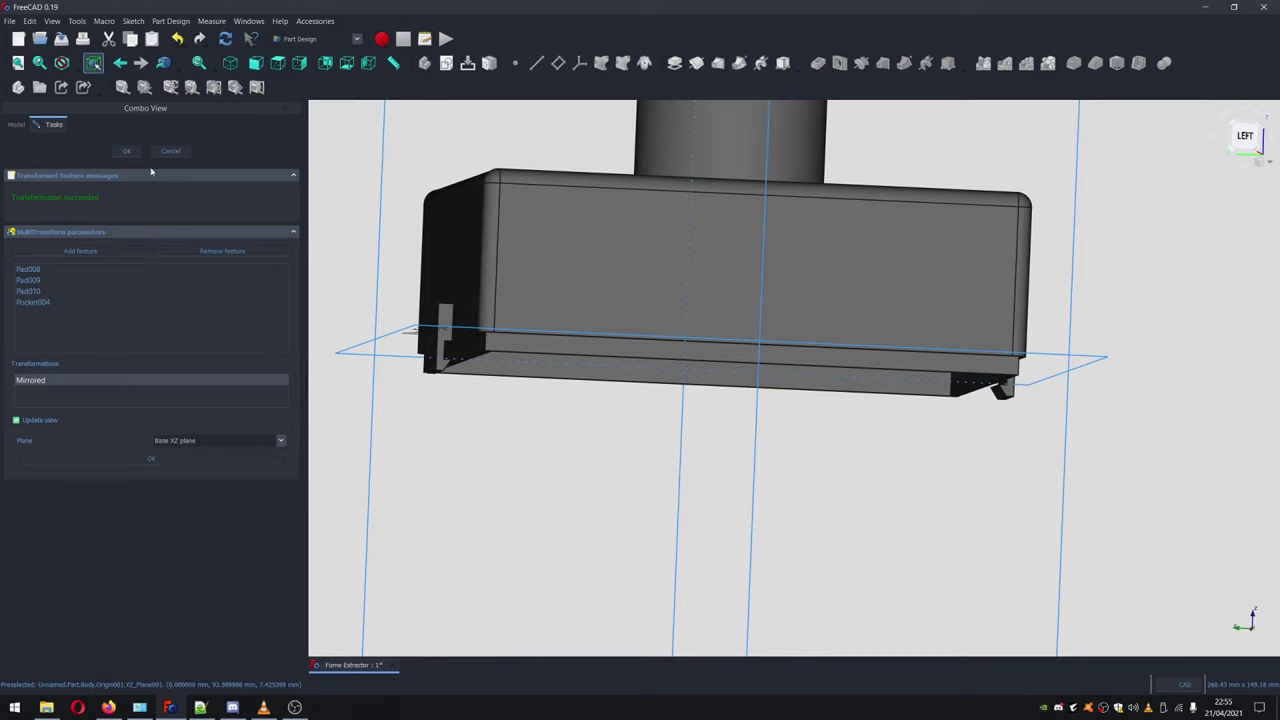
{"action": "left_click", "coordinate": [126, 150]}
Hide the origin planes of the top shell body
{"action": "middle_click_drag", "start_coordinate": [779, 463], "coordinate": [850, 499]}
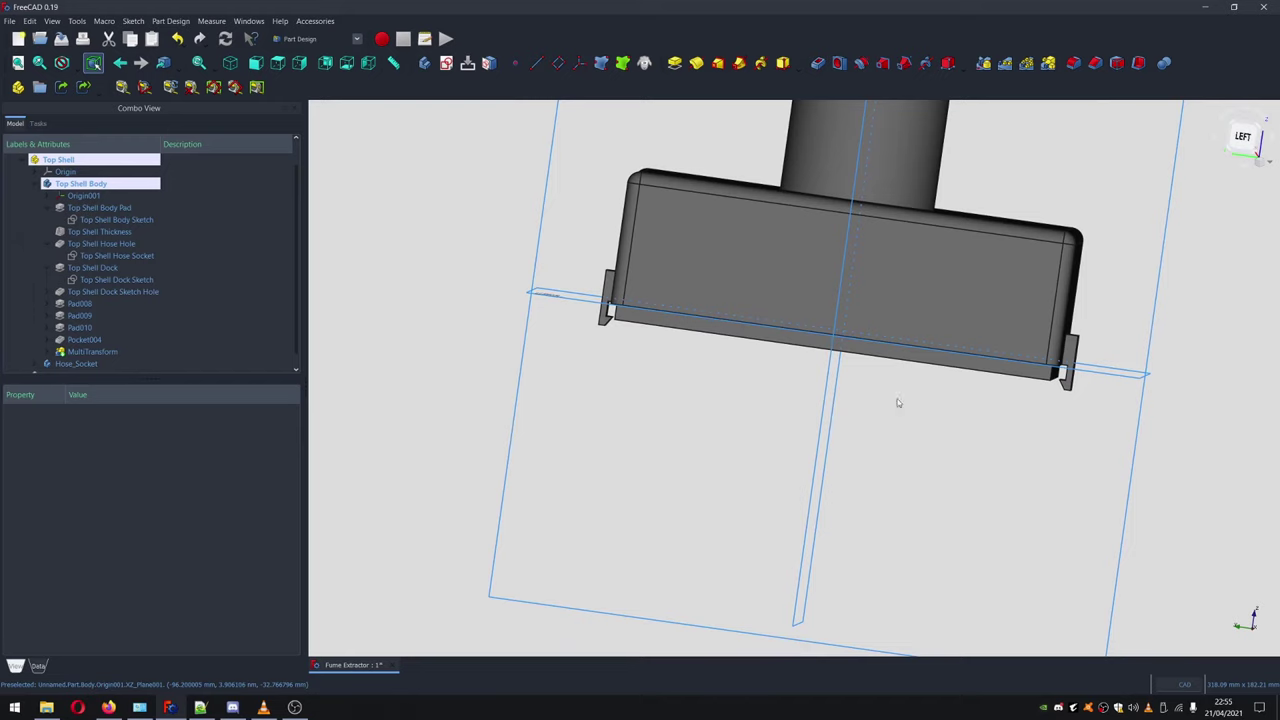
{"action": "left_click", "coordinate": [39, 123]}
{"action": "left_click", "coordinate": [16, 123]}
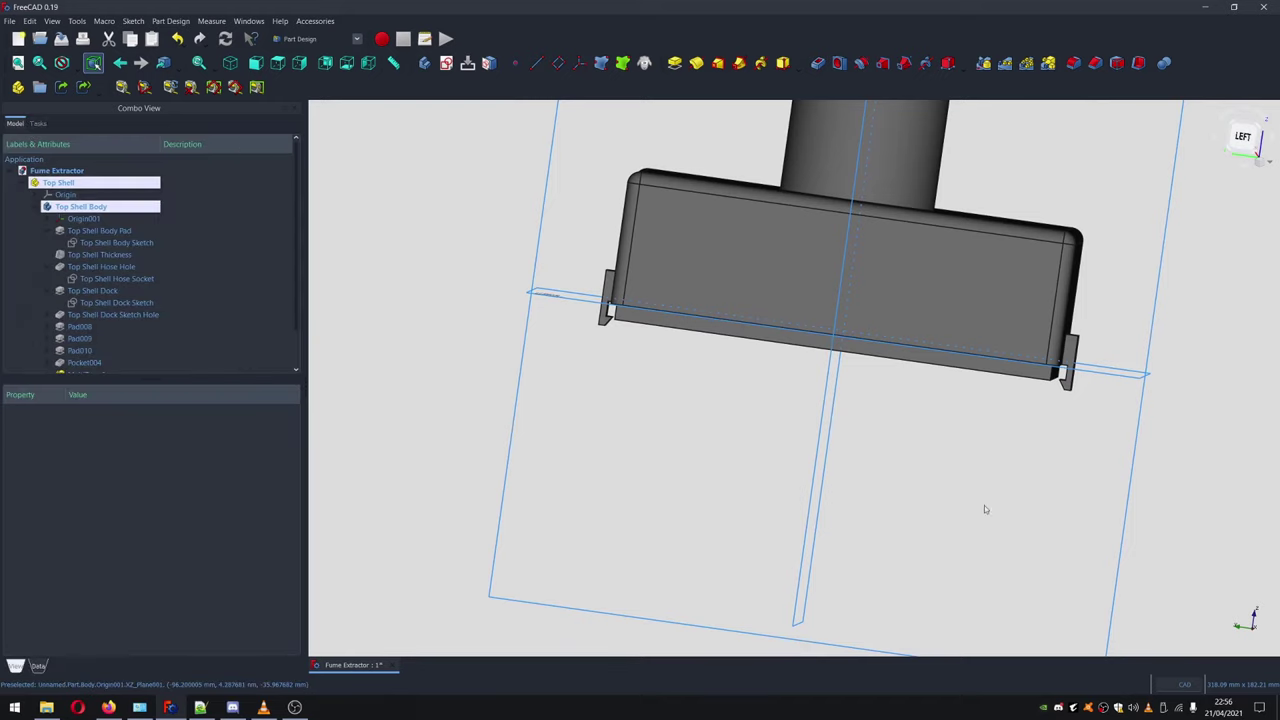
{"action": "left_click", "coordinate": [1136, 377]}
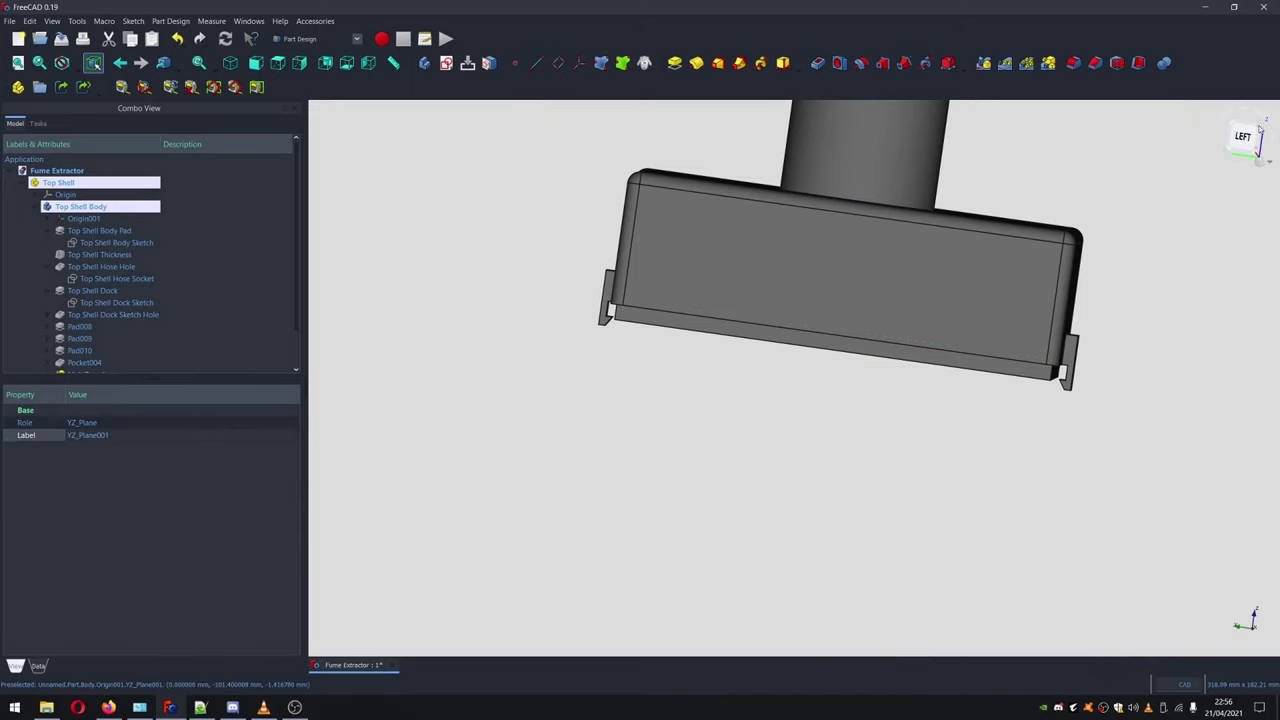
Examine the top shell and its clips from isometric and tilted viewing angles
{"action": "key", "text": "0"}
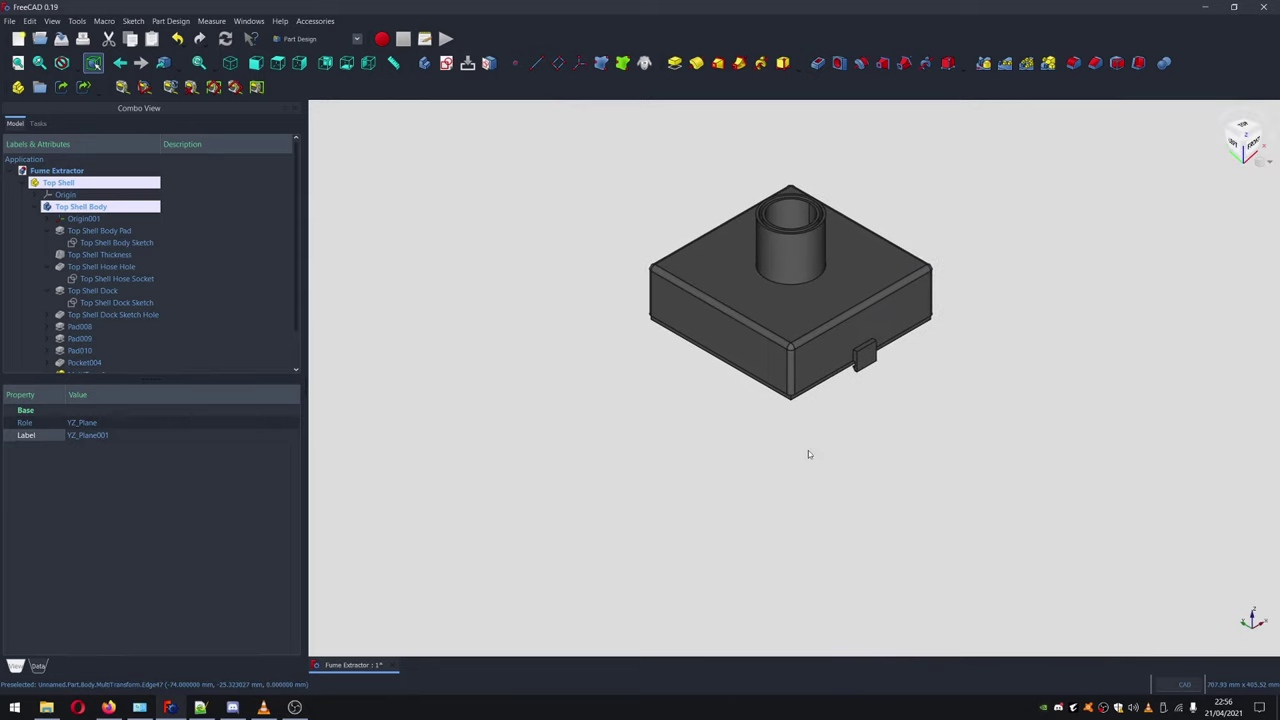
{"action": "scroll", "coordinate": [1014, 331], "scroll_direction": "up", "scroll_amount": 4}
{"action": "scroll", "coordinate": [940, 337], "scroll_direction": "down", "scroll_amount": 2}
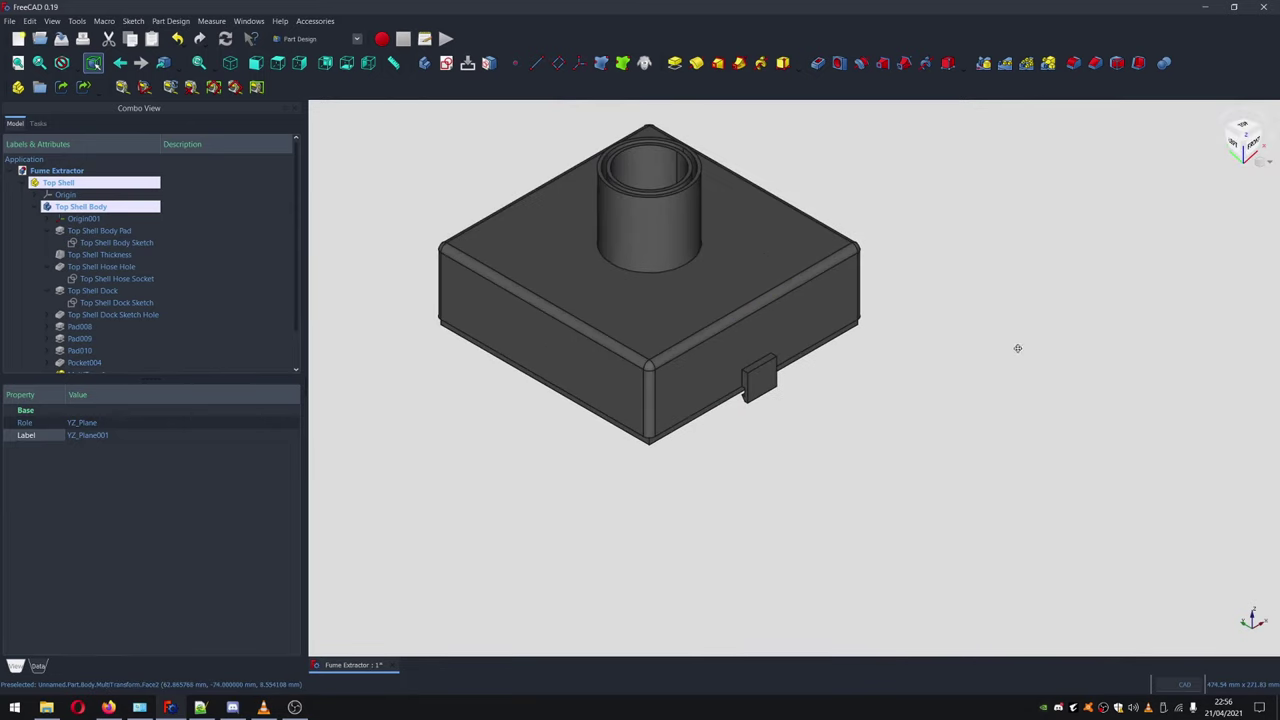
{"action": "middle_click_drag", "start_coordinate": [1017, 348], "coordinate": [989, 400]}
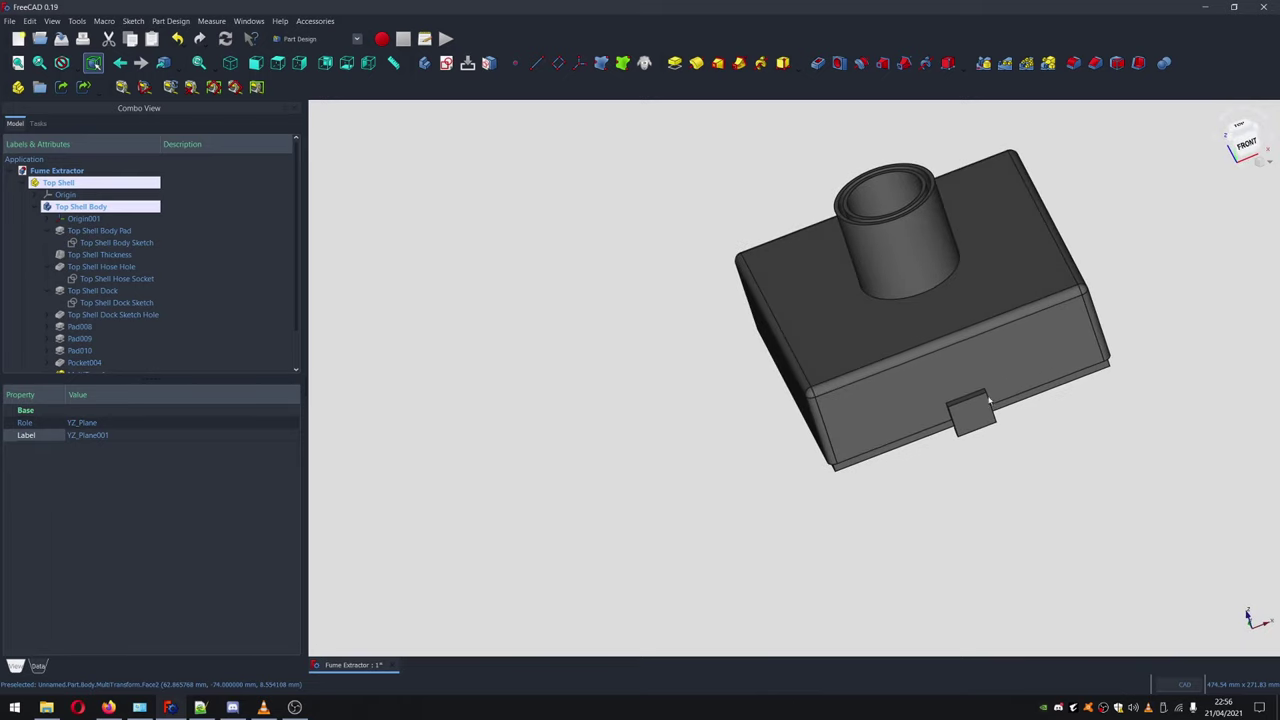
{"action": "left_click", "coordinate": [1256, 130]}
{"action": "key", "text": "v"}
{"action": "key", "text": "f"}
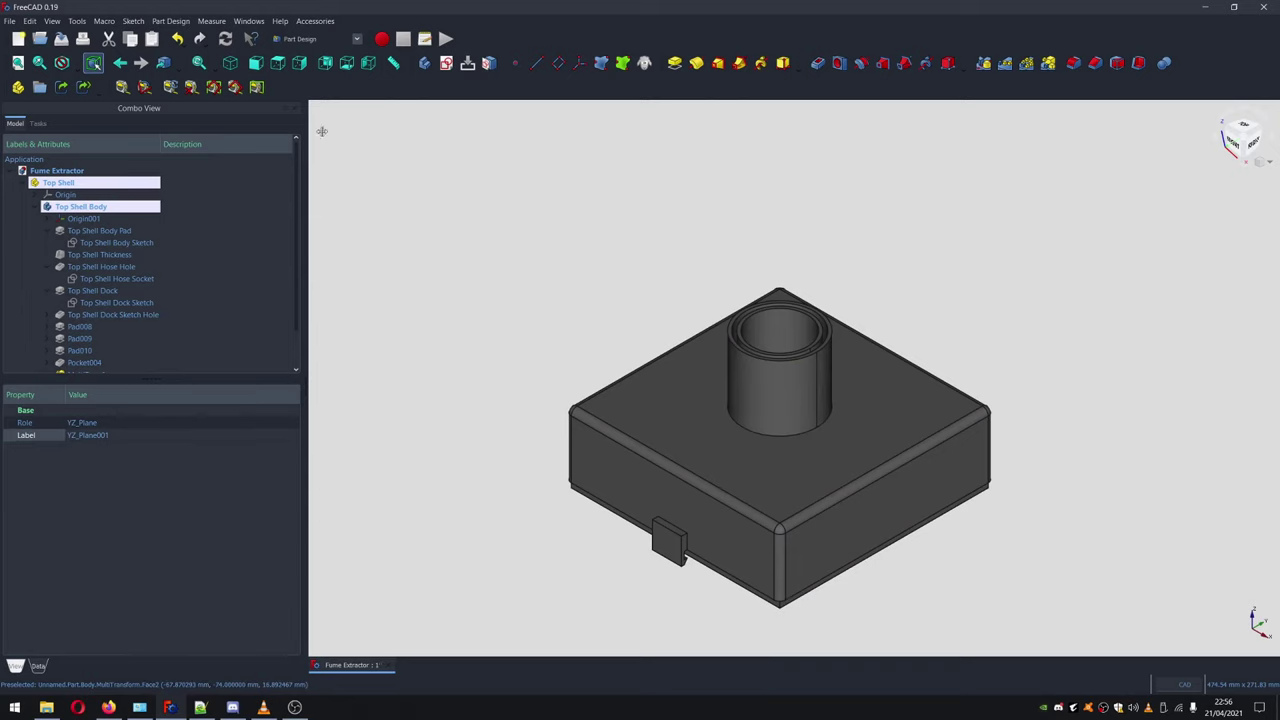
{"action": "middle_click_drag", "start_coordinate": [1050, 455], "coordinate": [1071, 477]}
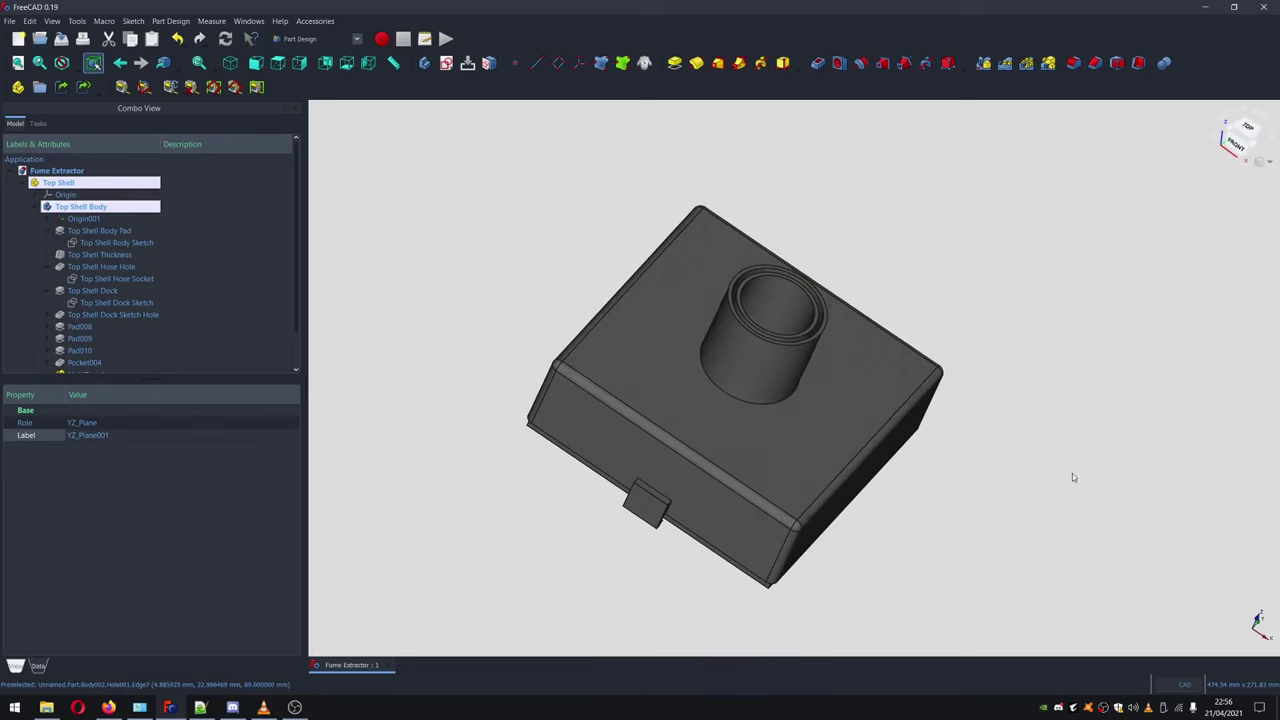
{"action": "left_click", "coordinate": [1234, 150]}
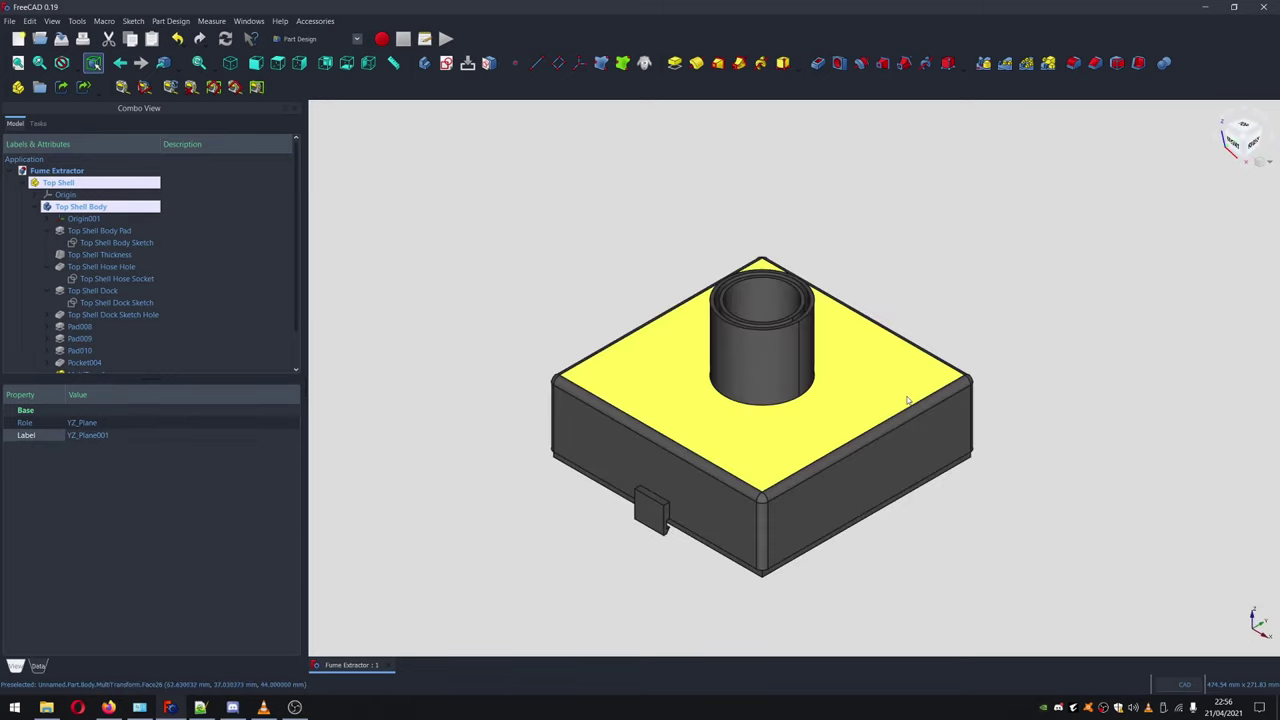
Collapse the Top Shell Body and Top Shell entries in the model tree and select the Top Shell part
{"action": "left_click", "coordinate": [40, 206]}
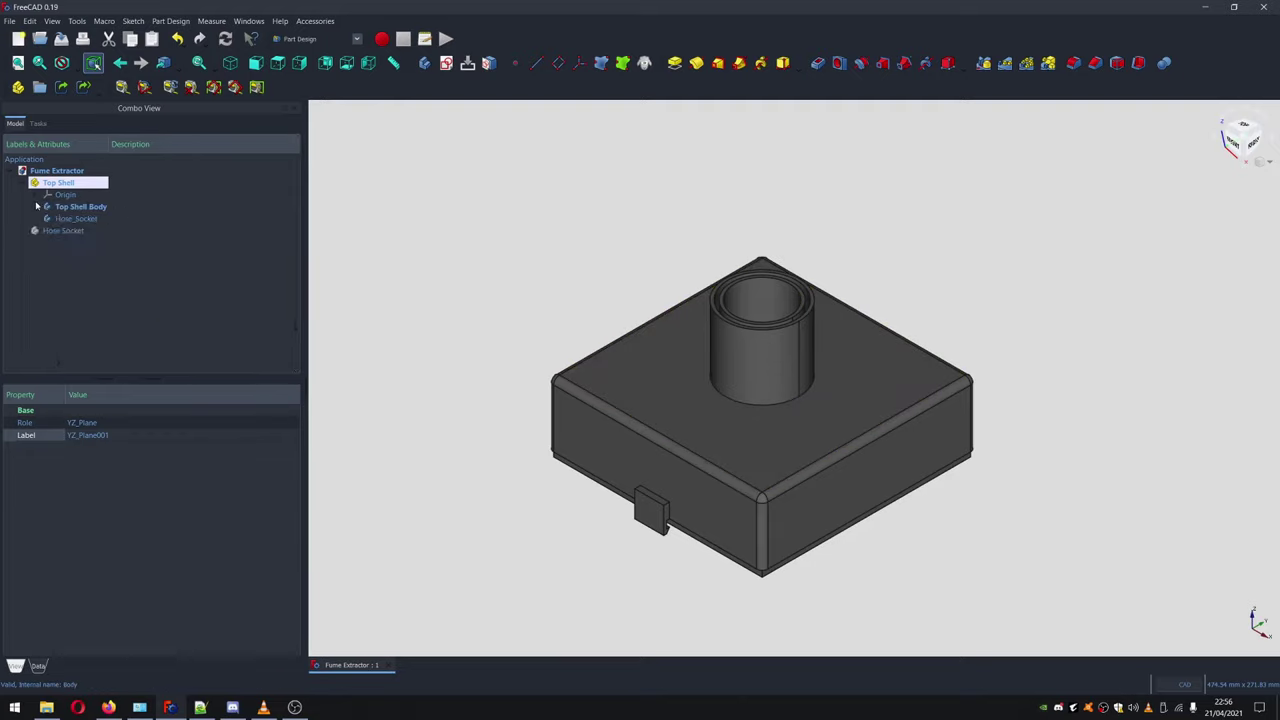
{"action": "left_click", "coordinate": [37, 206]}
{"action": "left_click", "coordinate": [25, 184]}
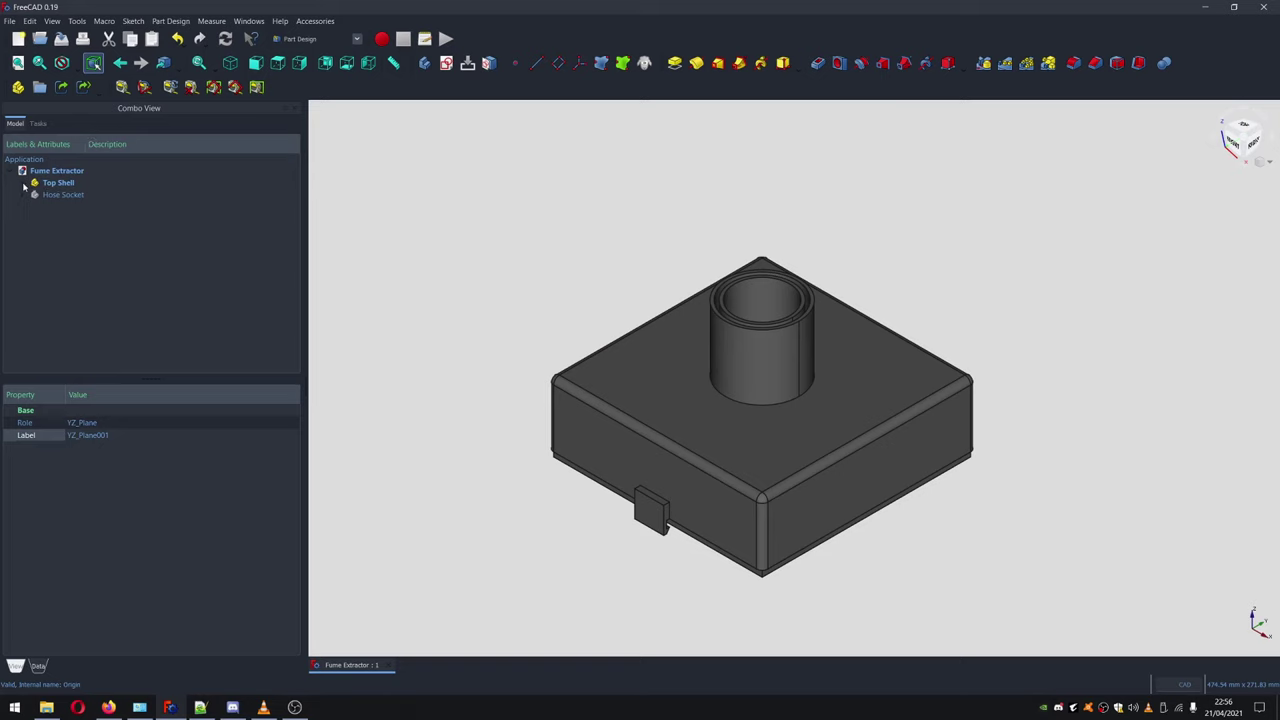
{"action": "left_click", "coordinate": [60, 183]}
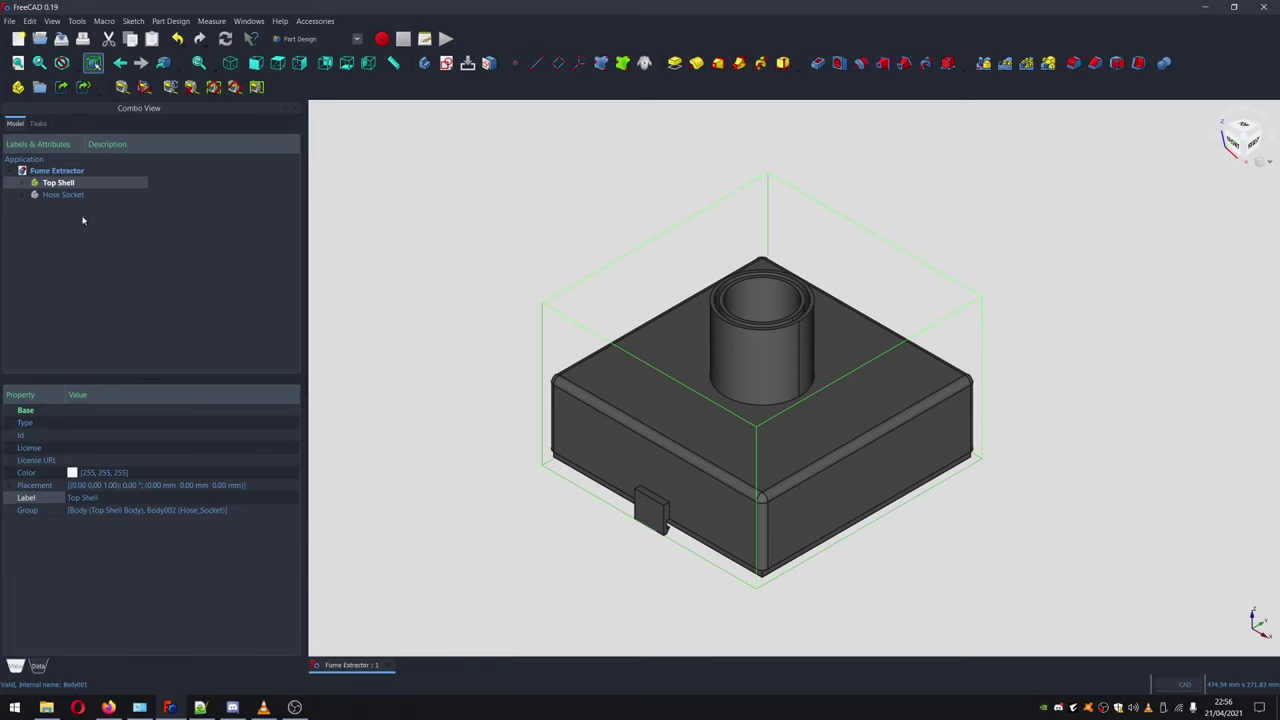
Start creating a mesh from the Top Shell in the Mesh Design workbench with a standard surface deviation of 0.01 mm
{"action": "double_click", "coordinate": [67, 187]}
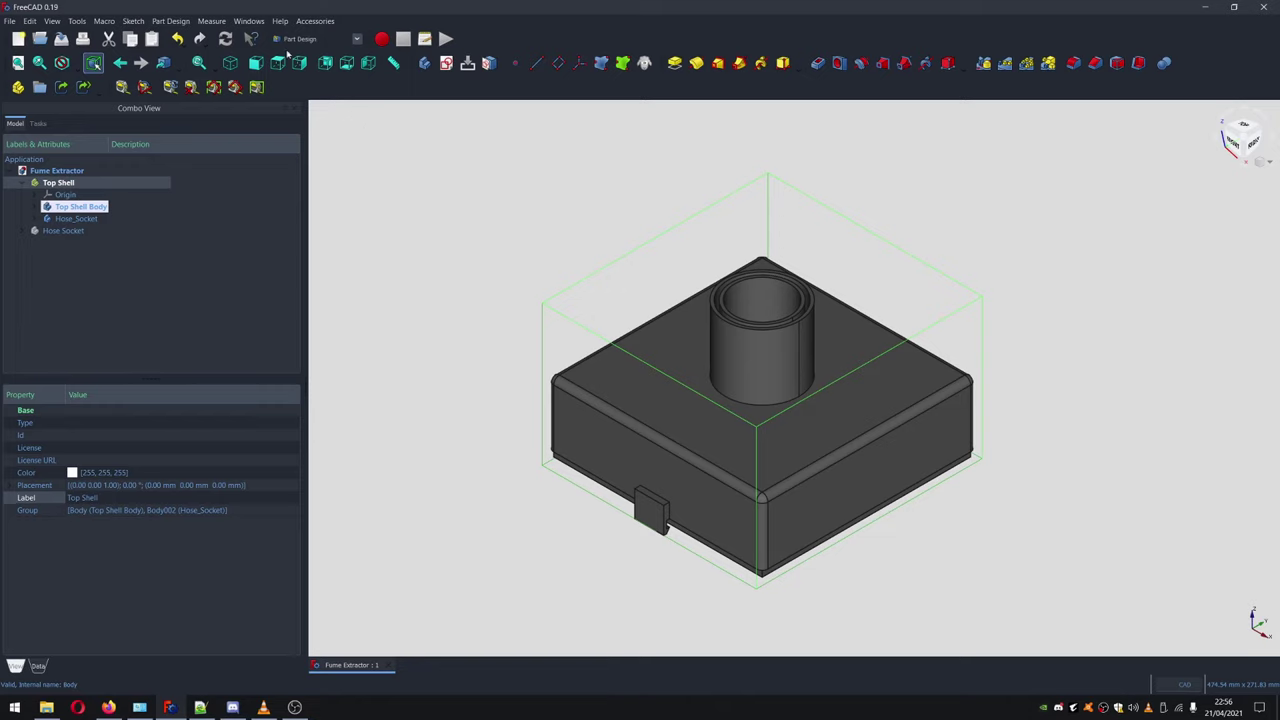
{"action": "left_click", "coordinate": [357, 39]}
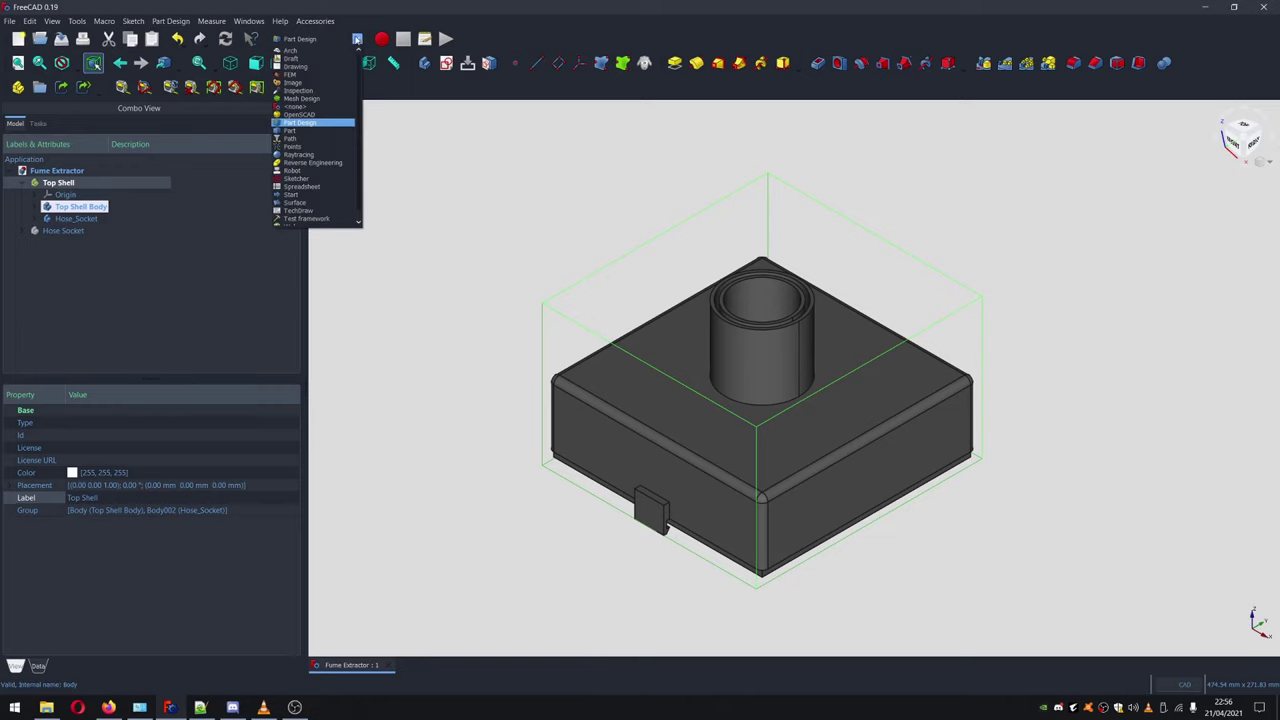
{"action": "left_click", "coordinate": [320, 98]}
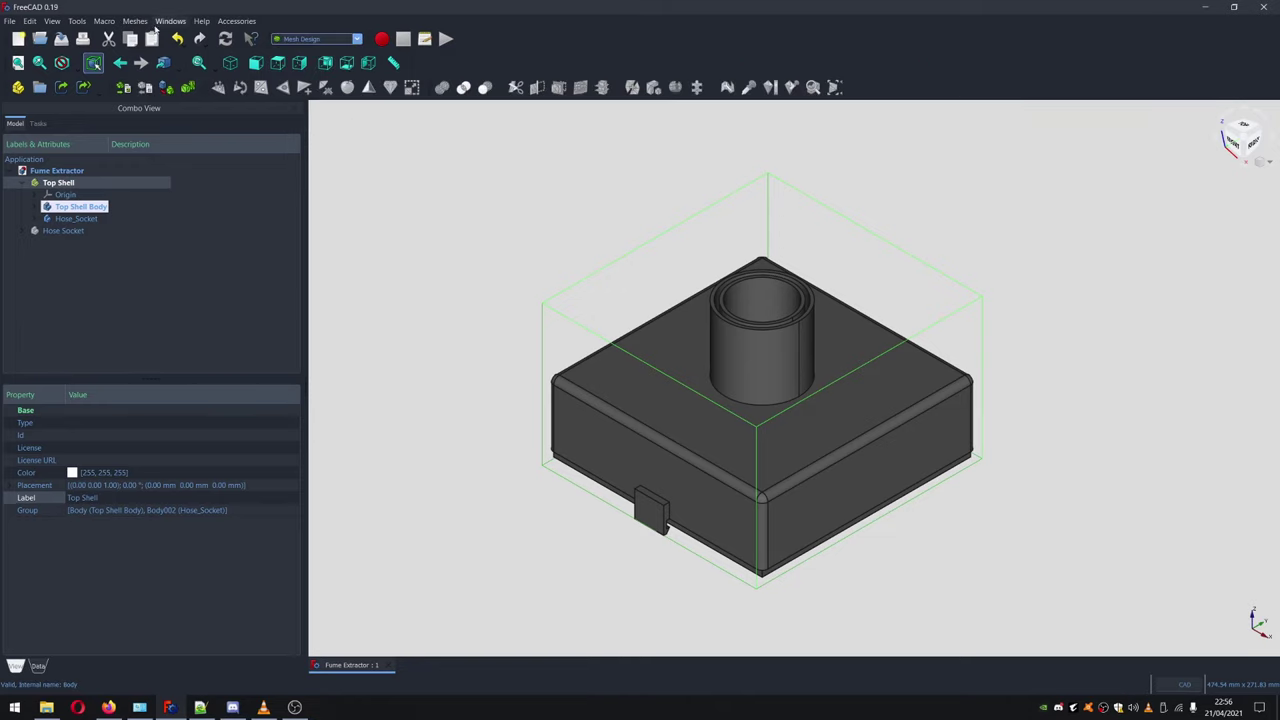
{"action": "left_click", "coordinate": [135, 21]}
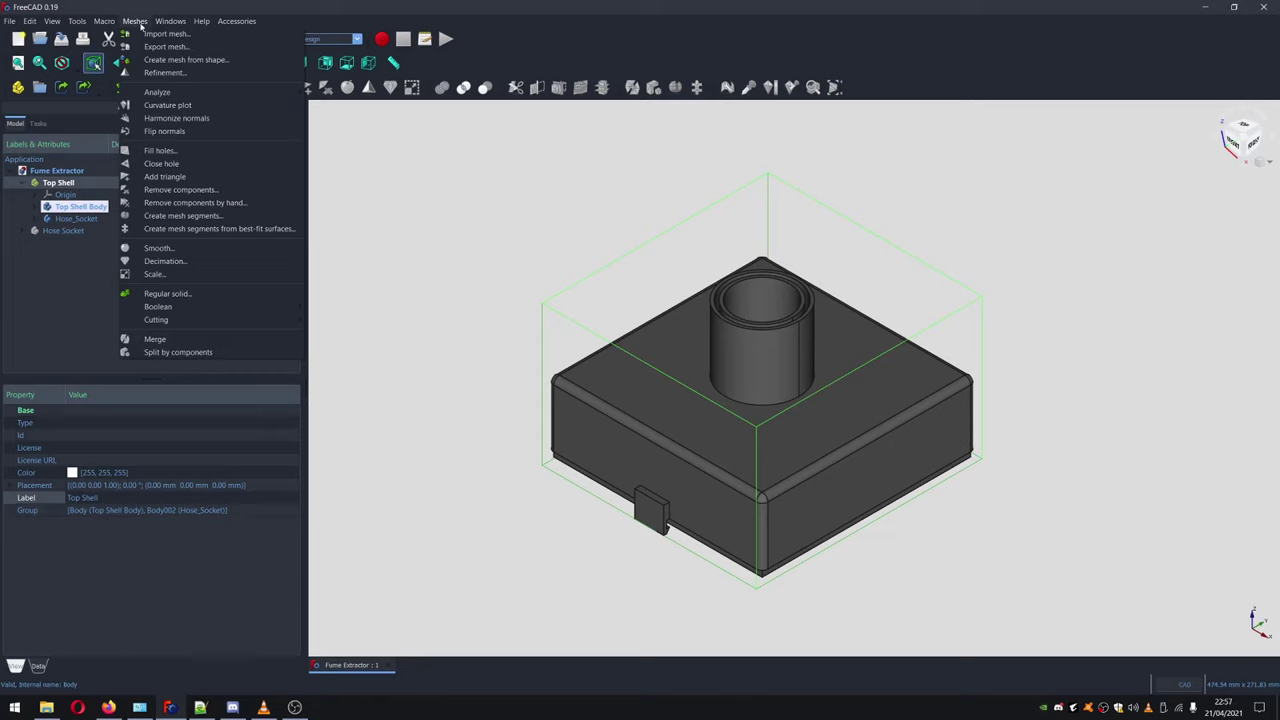
{"action": "left_click", "coordinate": [200, 61]}
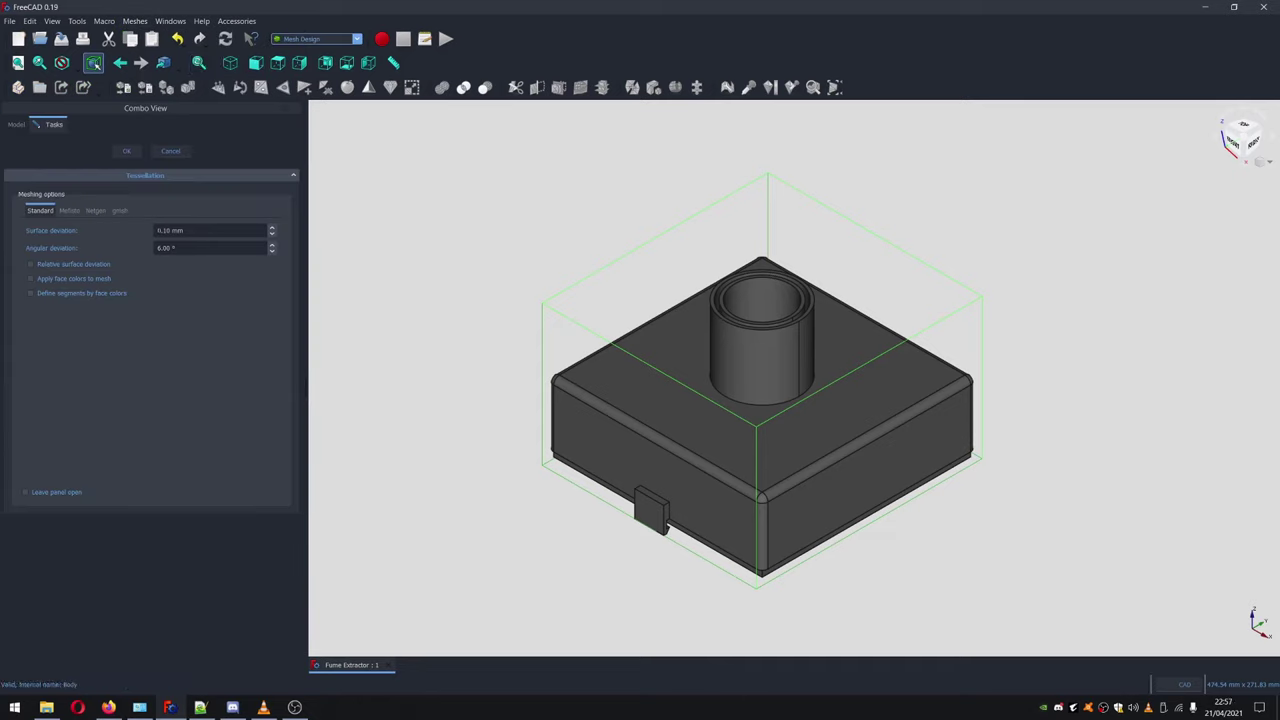
{"action": "left_click_drag", "start_coordinate": [184, 230], "coordinate": [162, 230]}
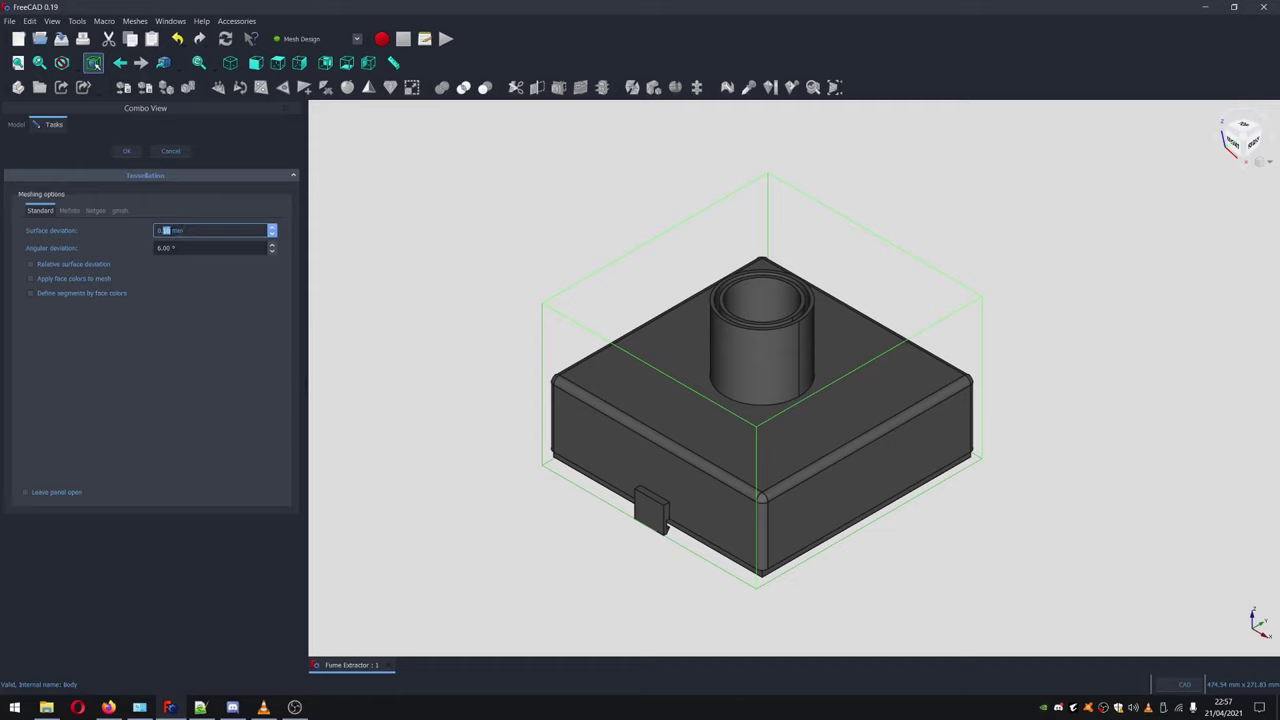
{"action": "type", "text": "0"}
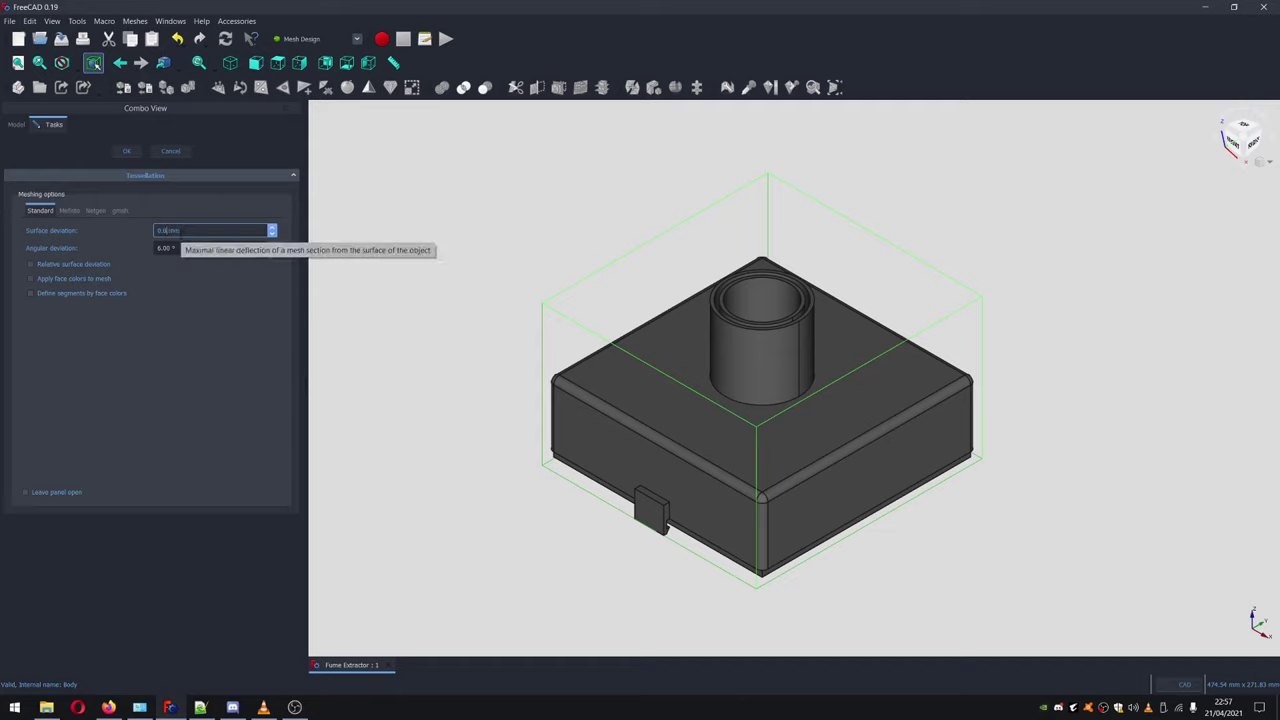
{"action": "left_click", "coordinate": [164, 250]}
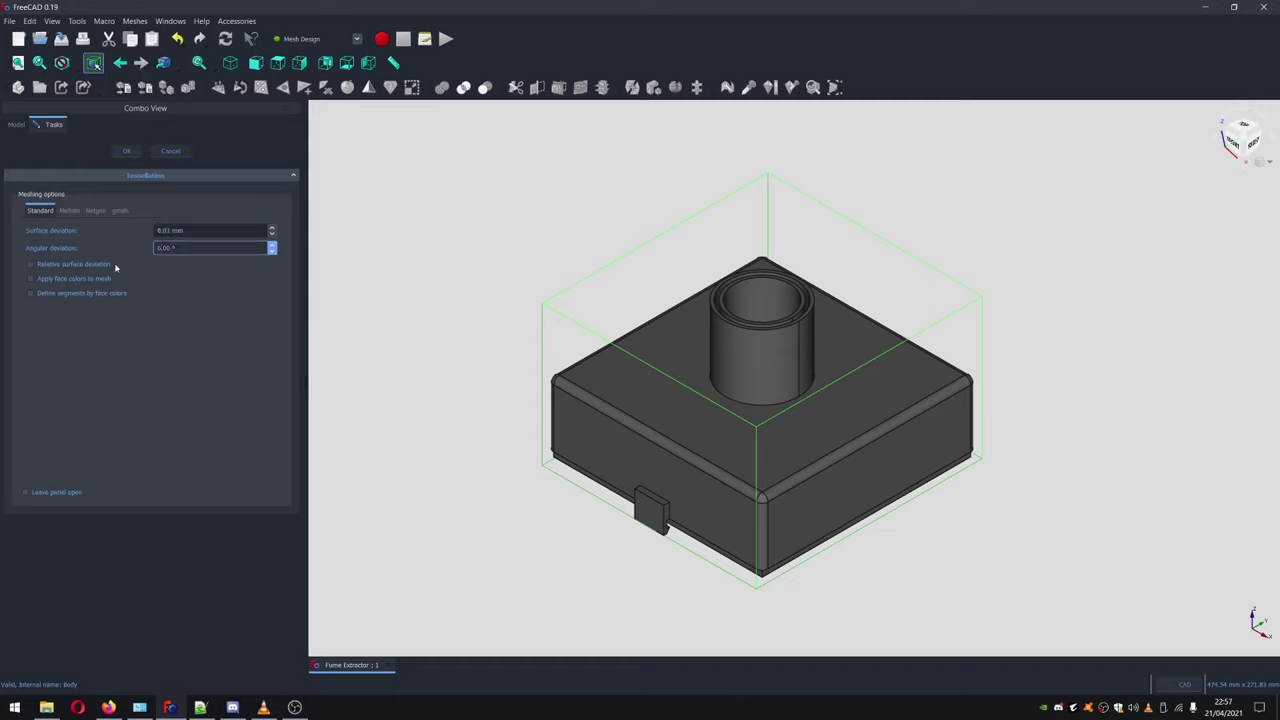
Try to mesh the Top Shell with the Mefisto mesher at a maximum edge length of 0.1 mm
{"action": "left_click", "coordinate": [71, 212]}
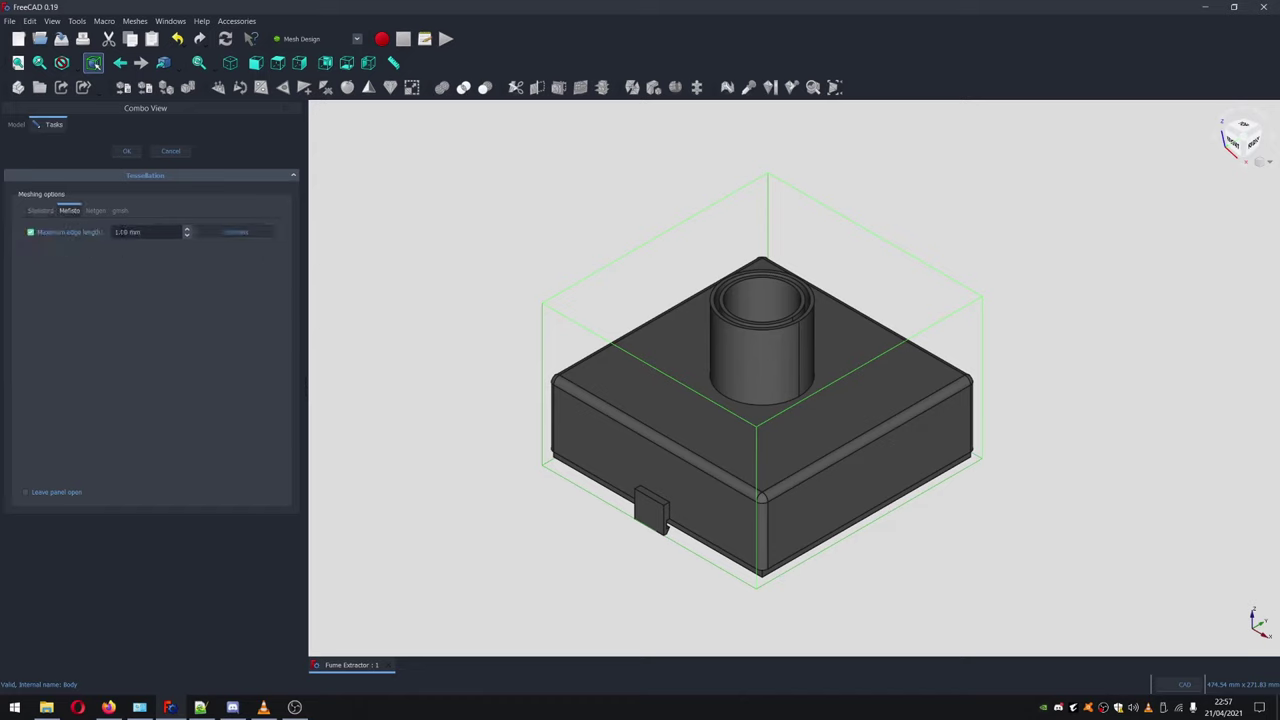
{"action": "double_click", "coordinate": [122, 232]}
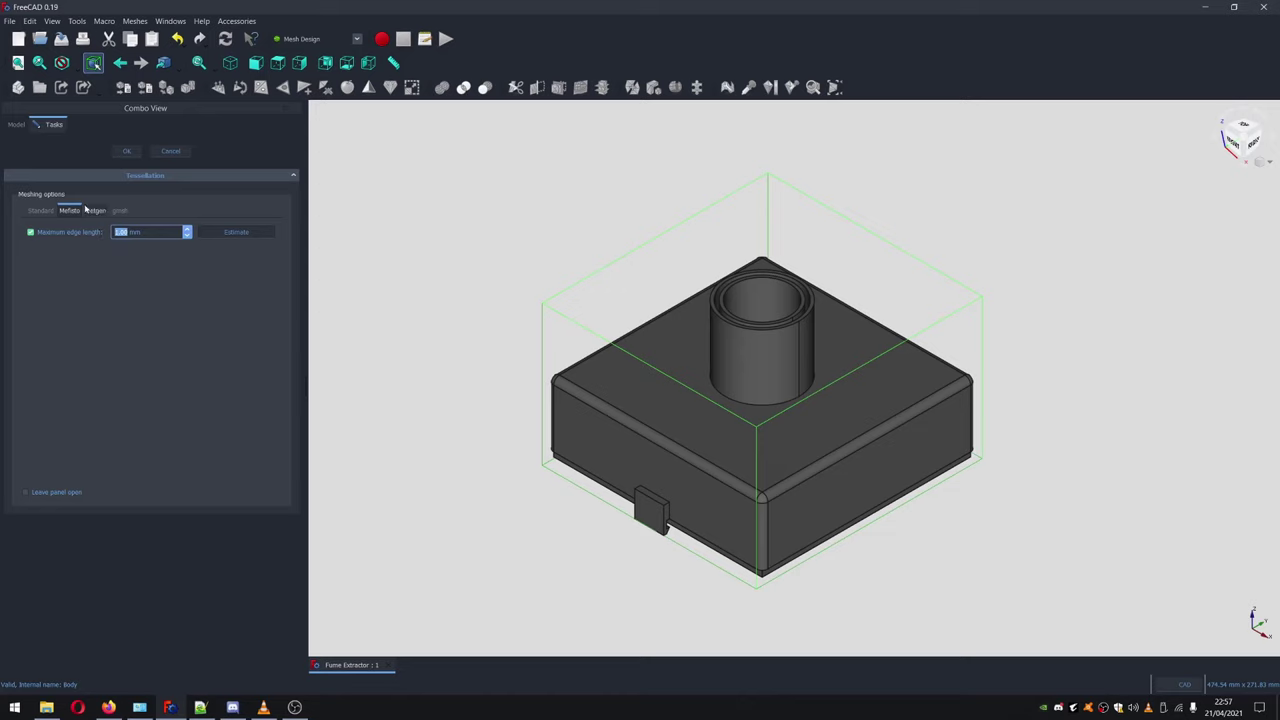
{"action": "left_click", "coordinate": [41, 211]}
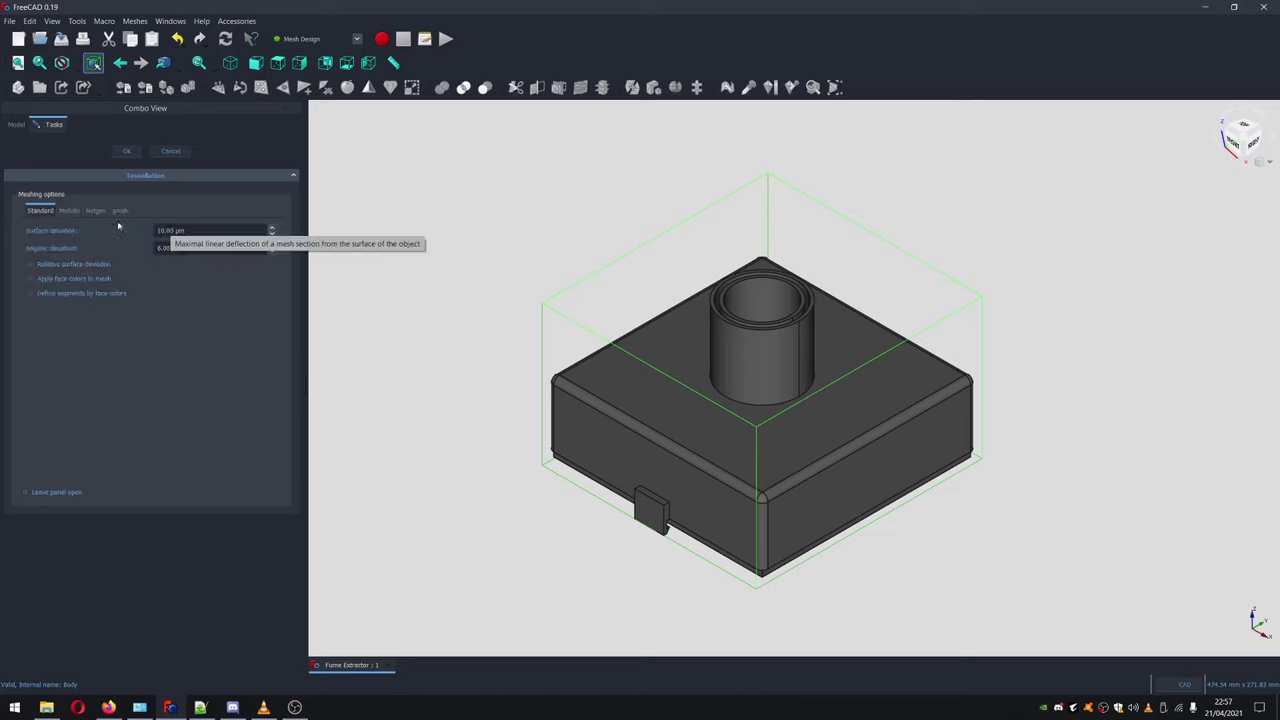
{"action": "left_click", "coordinate": [68, 211]}
{"action": "double_click", "coordinate": [122, 232]}
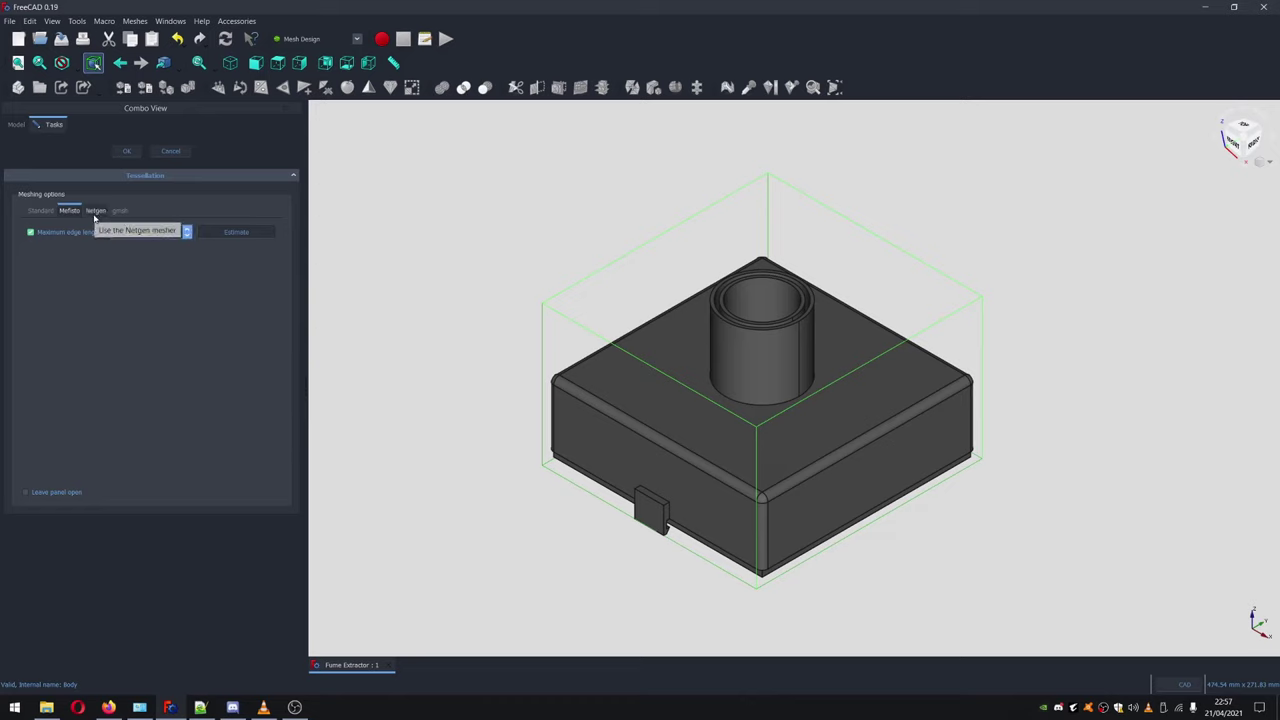
{"action": "type", "text": "0.1"}
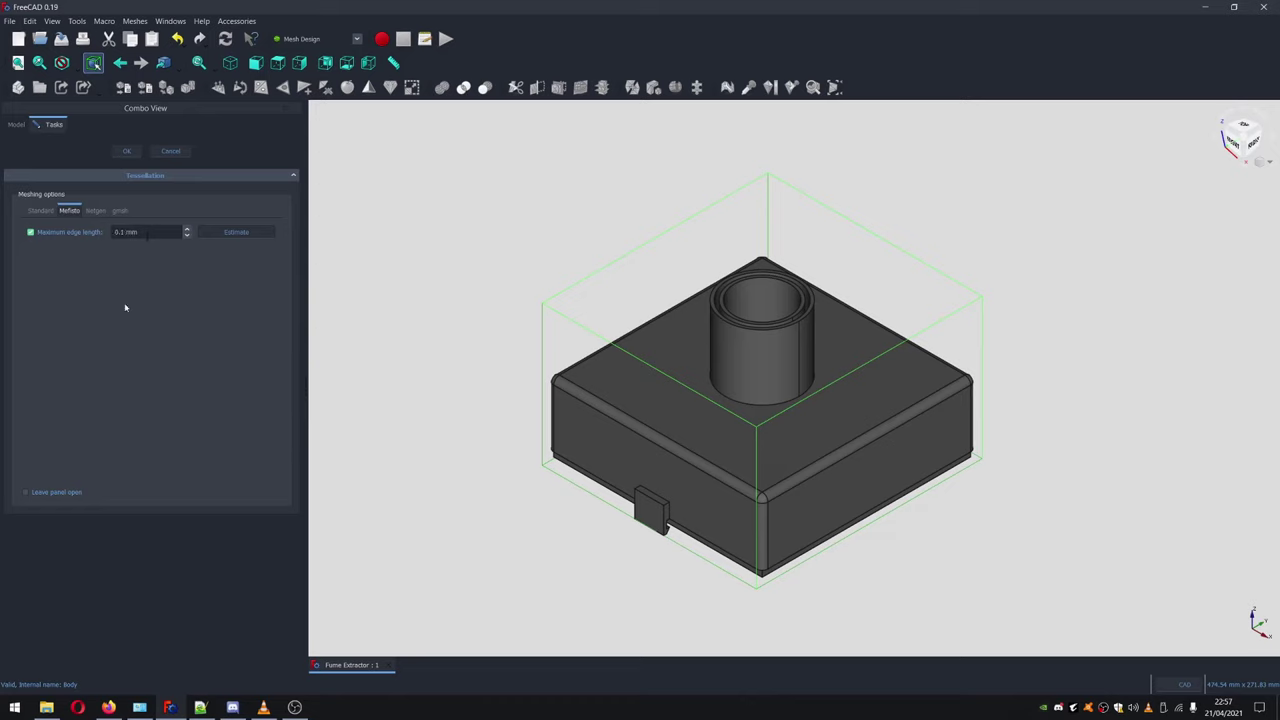
{"action": "left_click", "coordinate": [41, 211]}
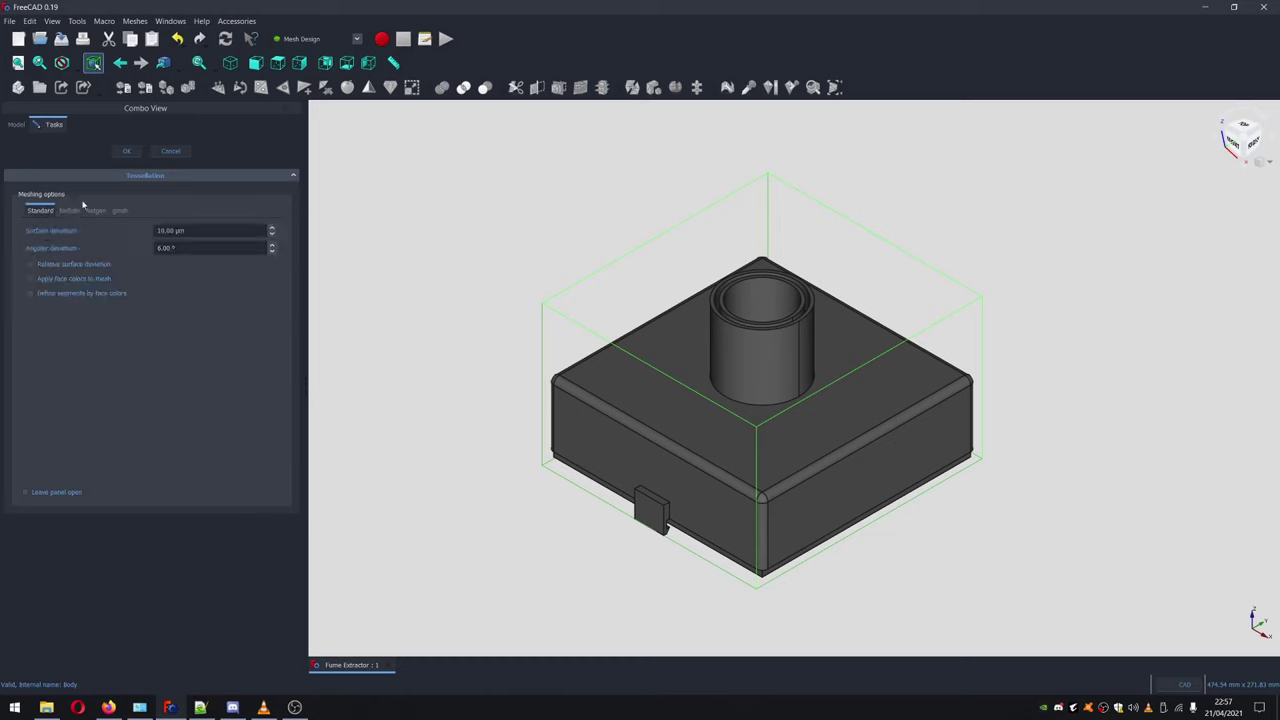
{"action": "left_click", "coordinate": [70, 210]}
{"action": "left_click", "coordinate": [66, 210]}
{"action": "left_click", "coordinate": [127, 151]}
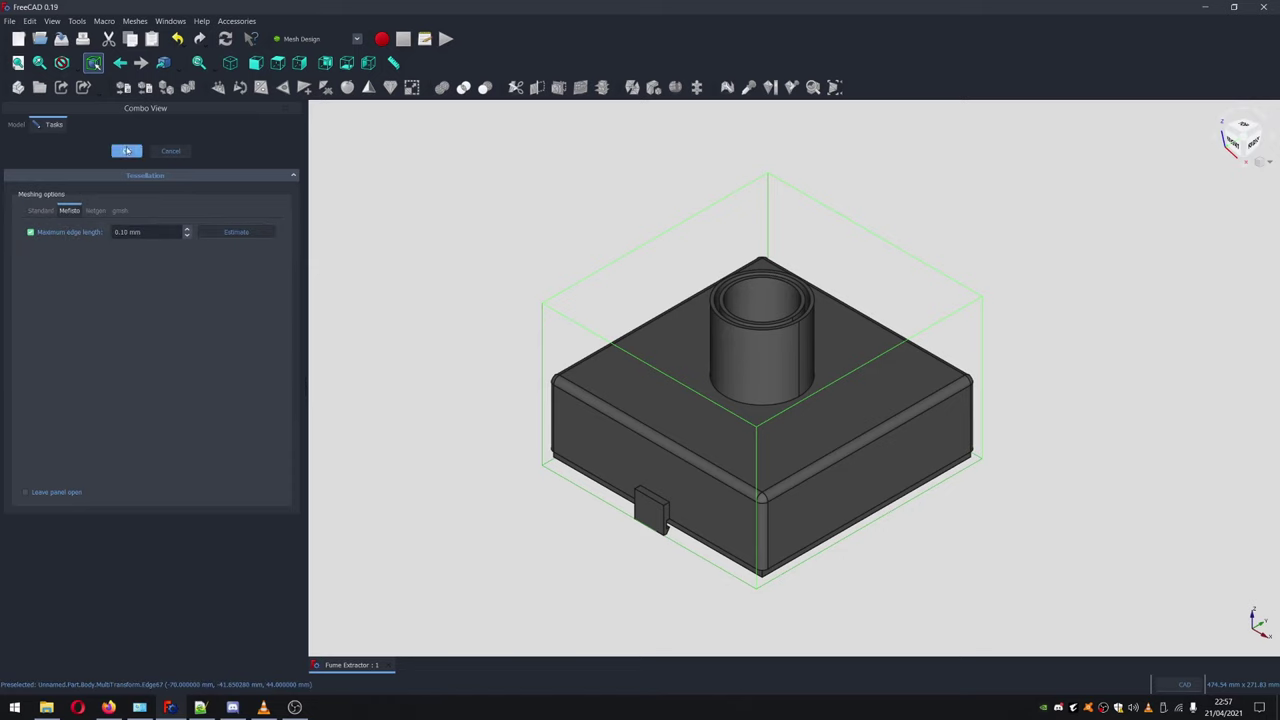
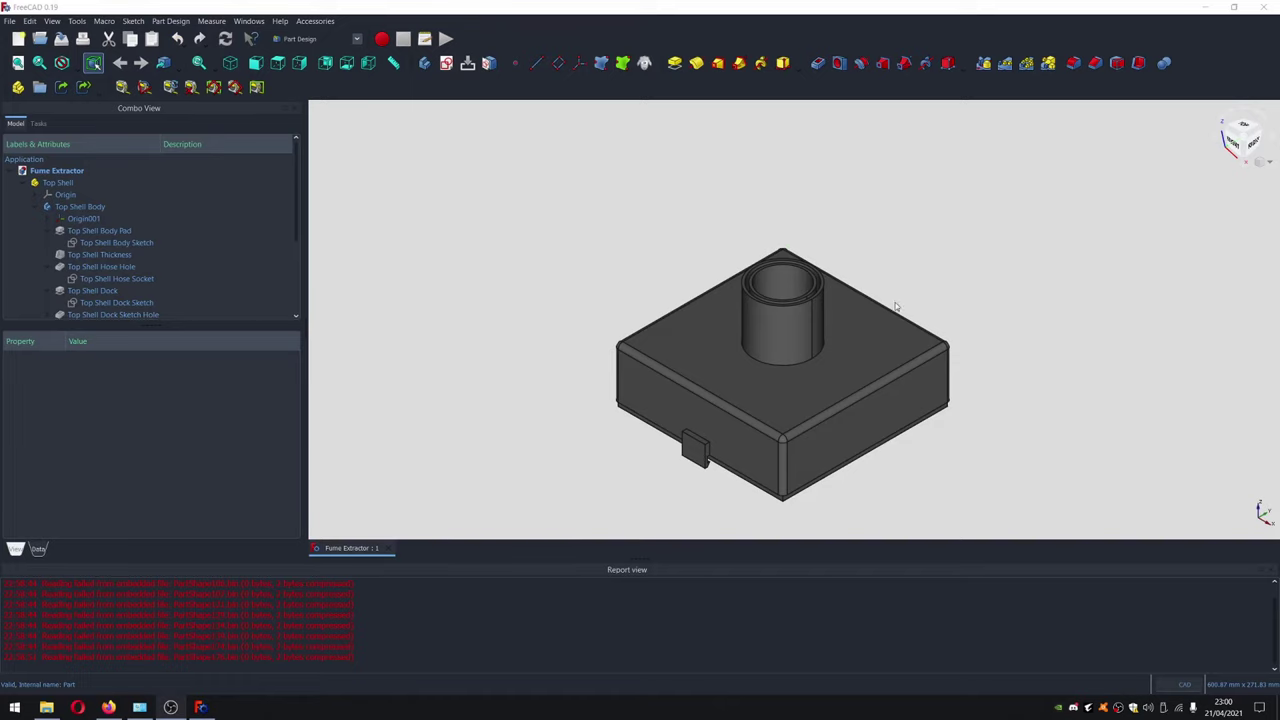
Collapse the Top Shell entry in the model tree and switch to the Mesh Design workbench
{"action": "scroll", "coordinate": [895, 302], "scroll_direction": "up", "scroll_amount": 2}
{"action": "scroll", "coordinate": [83, 207], "scroll_direction": "down", "scroll_amount": 3}
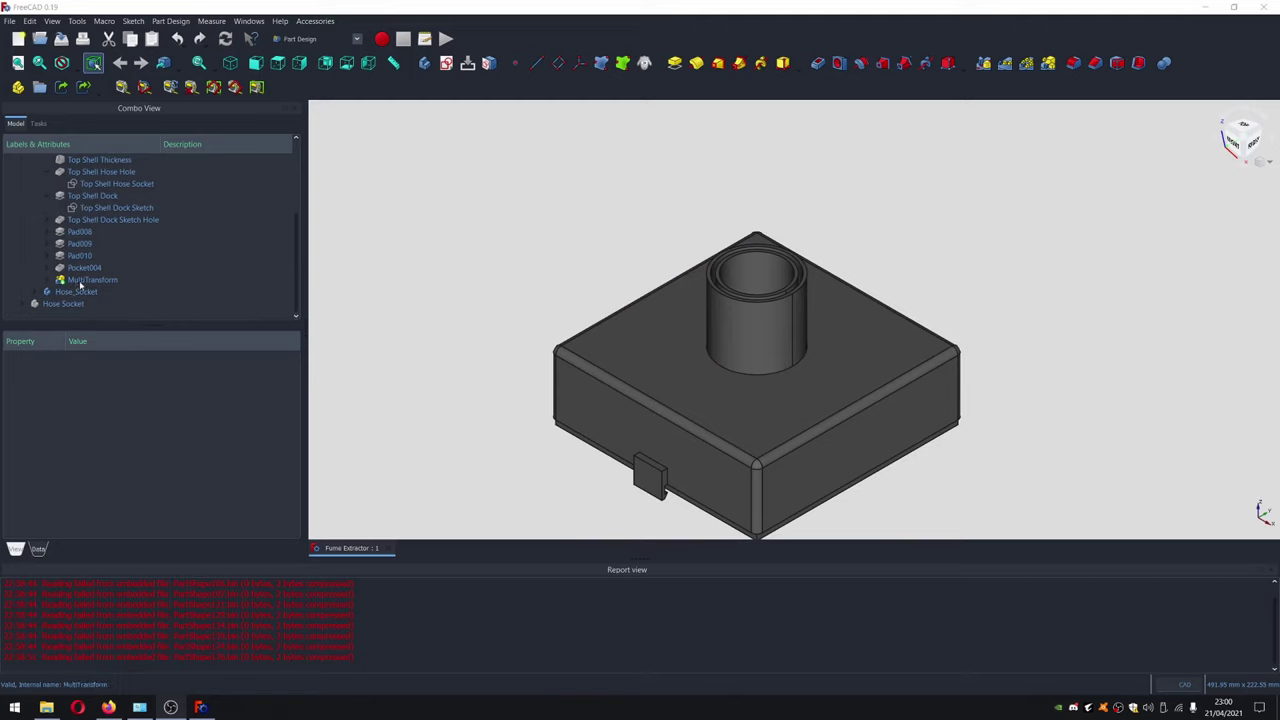
{"action": "scroll", "coordinate": [57, 277], "scroll_direction": "up", "scroll_amount": 3}
{"action": "left_click", "coordinate": [15, 184]}
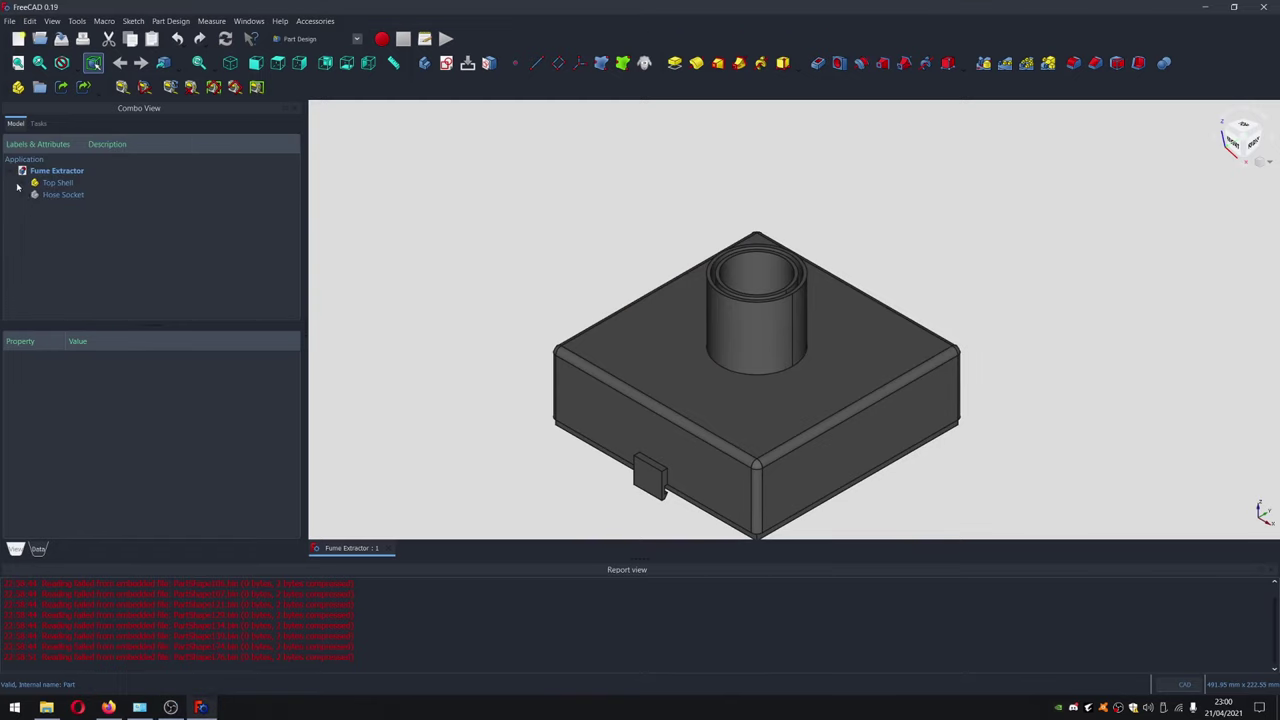
{"action": "left_click", "coordinate": [345, 41]}
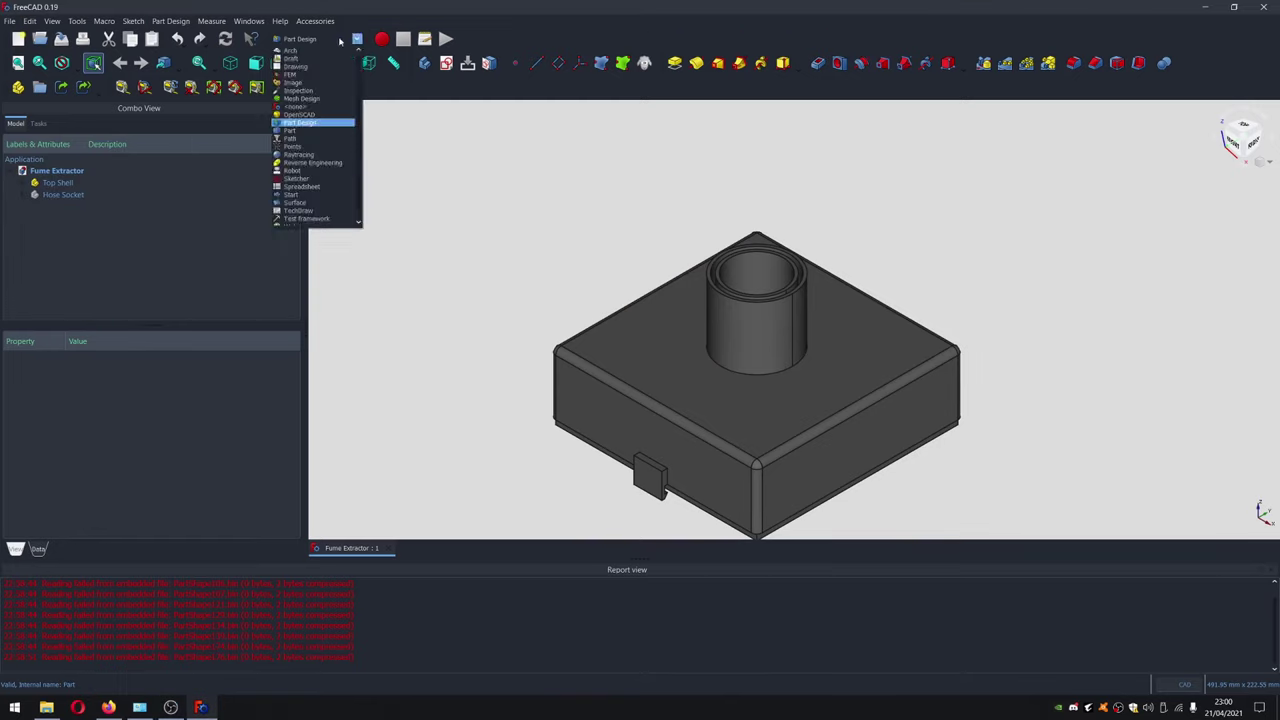
{"action": "left_click", "coordinate": [290, 98]}
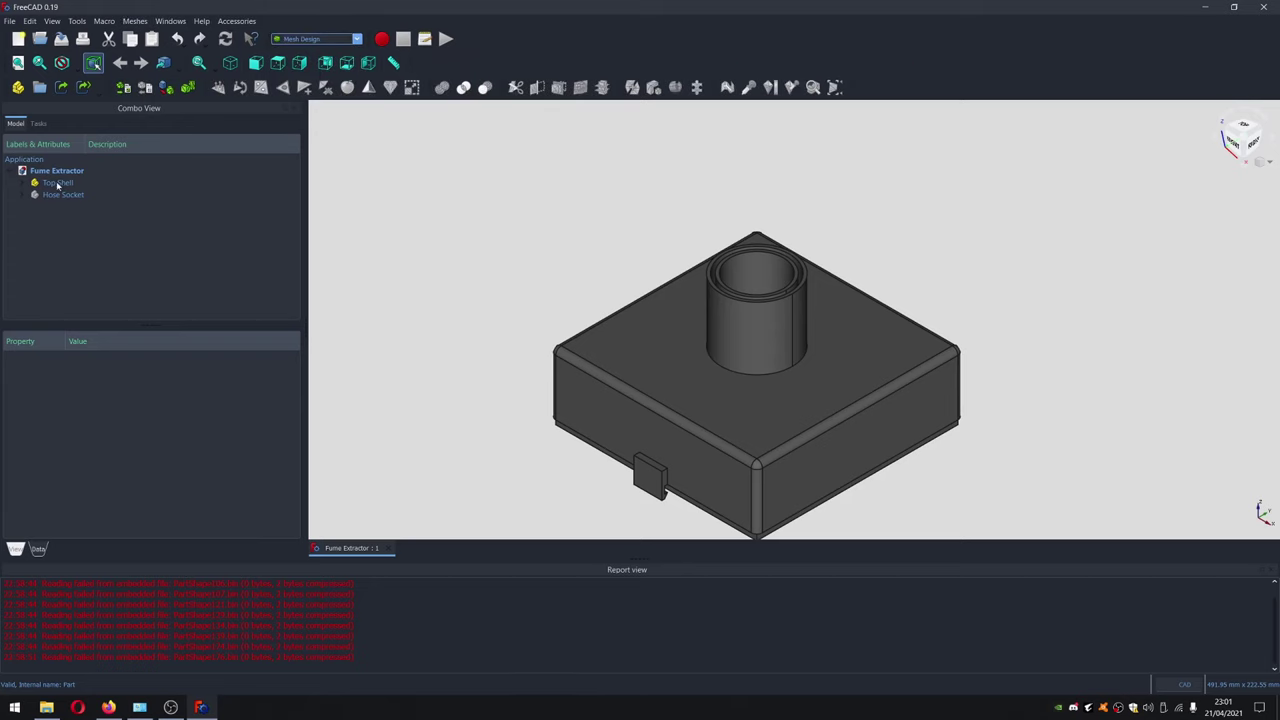
Create a mesh from the Top Shell part using the Standard mesher with an angular deviation of 6°
{"action": "left_click", "coordinate": [55, 183]}
{"action": "double_click", "coordinate": [56, 184]}
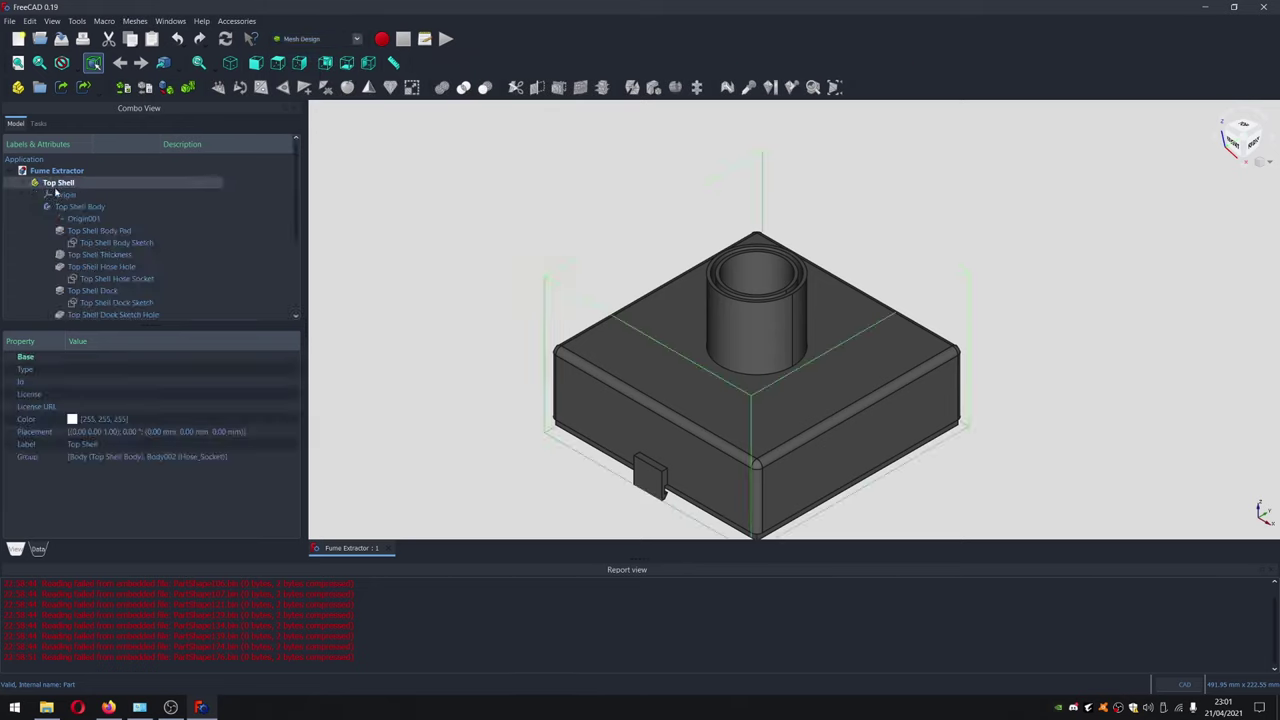
{"action": "left_click", "coordinate": [134, 21]}
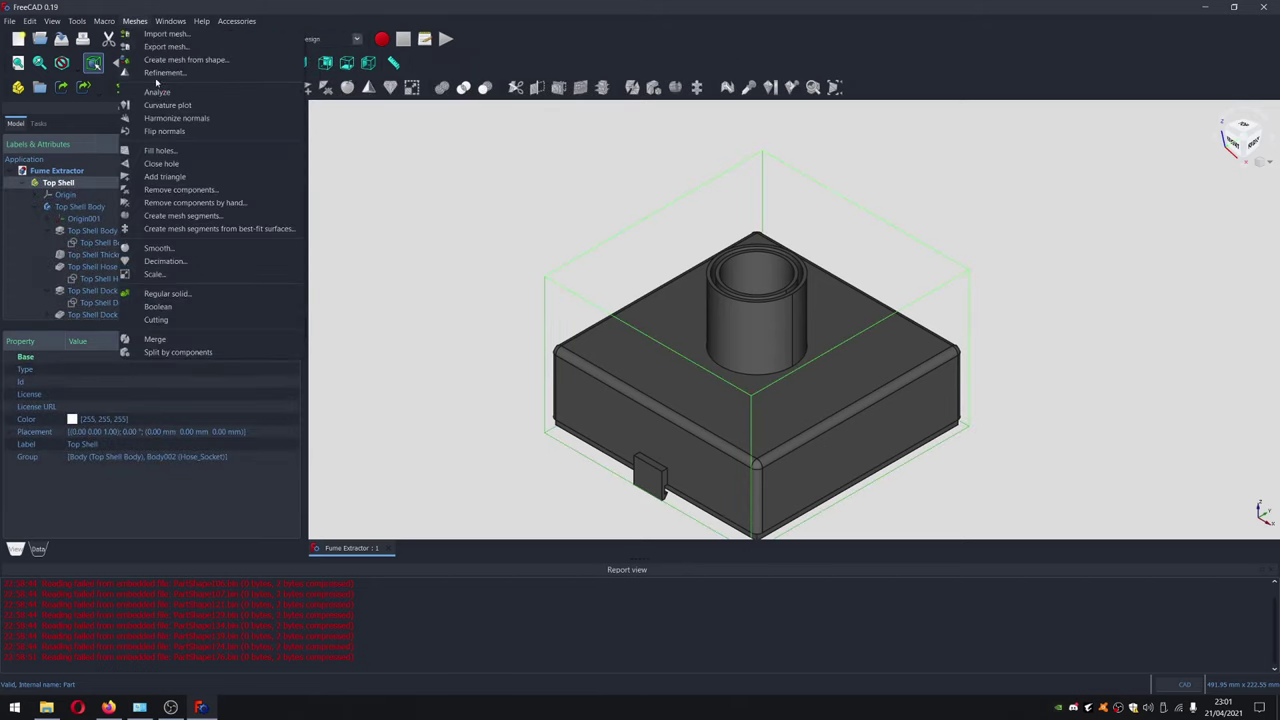
{"action": "left_click", "coordinate": [173, 60]}
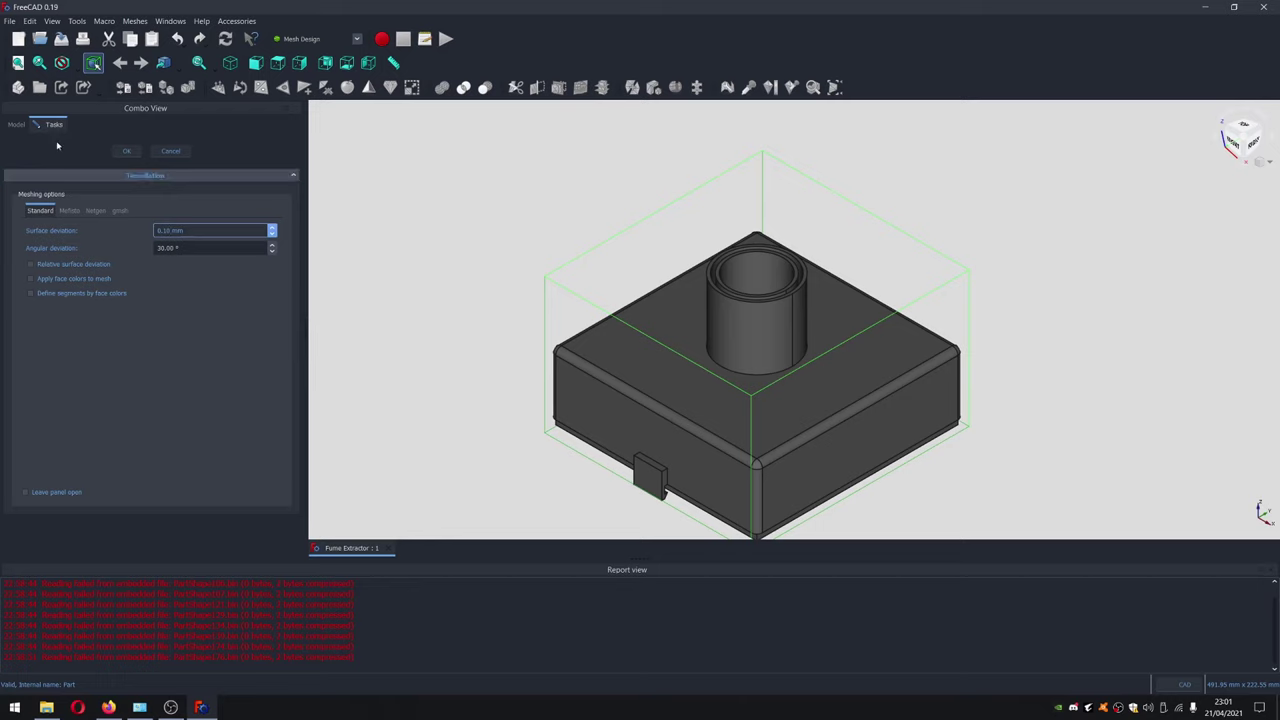
{"action": "left_click", "coordinate": [70, 211]}
{"action": "left_click", "coordinate": [40, 211]}
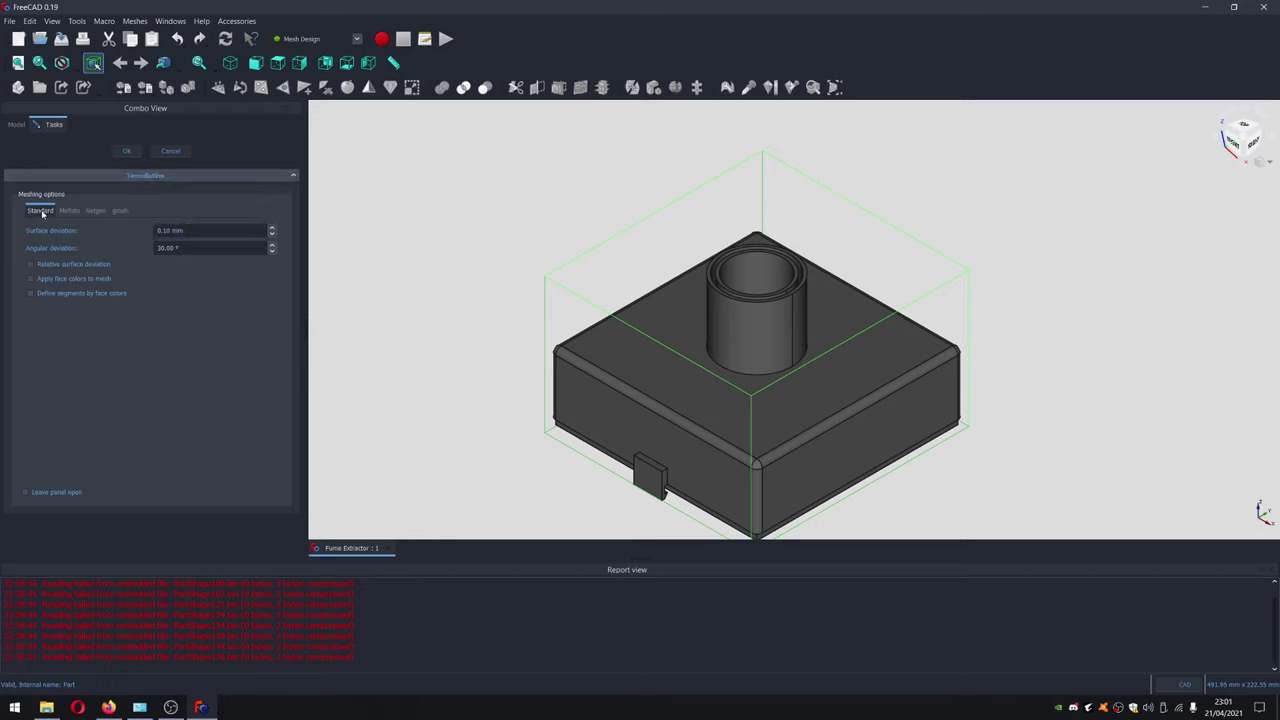
{"action": "left_click", "coordinate": [160, 247]}
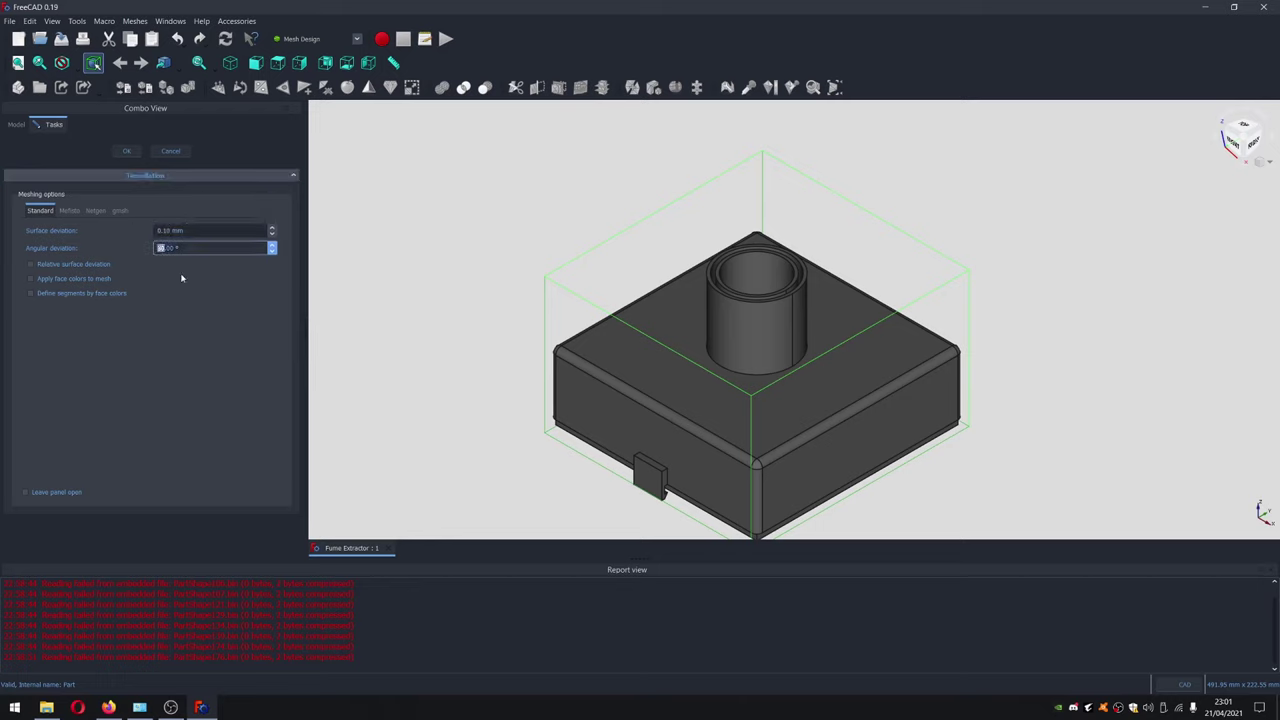
{"action": "type", "text": "6"}
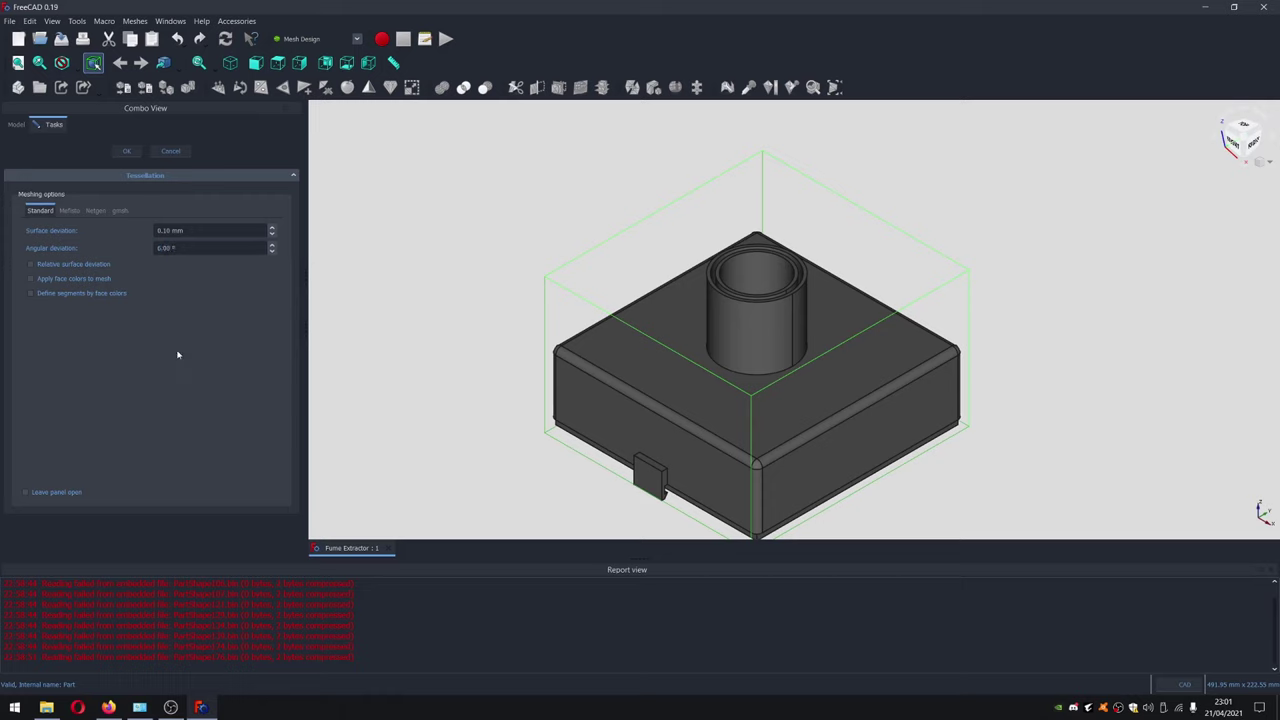
{"action": "left_click", "coordinate": [127, 151]}
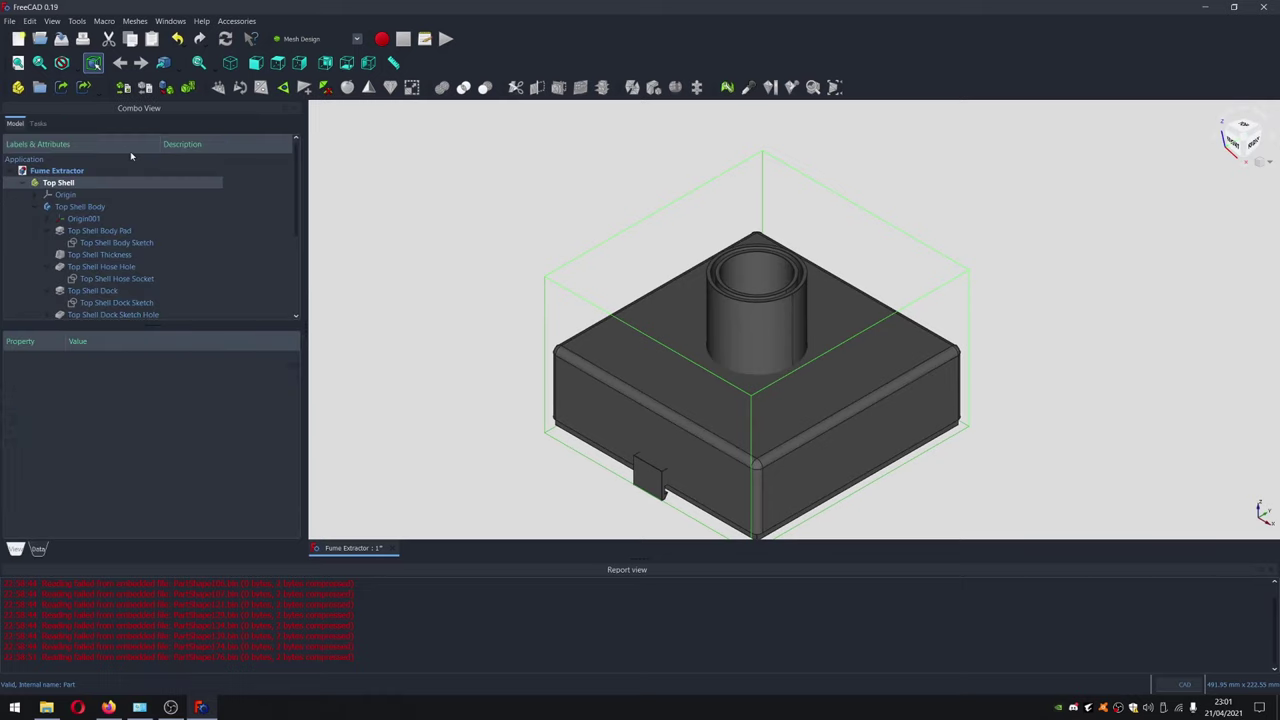
Collapse the expanded Top Shell entry in the model tree and hide the original Top Shell part
{"action": "scroll", "coordinate": [138, 210], "scroll_direction": "down", "scroll_amount": 5}
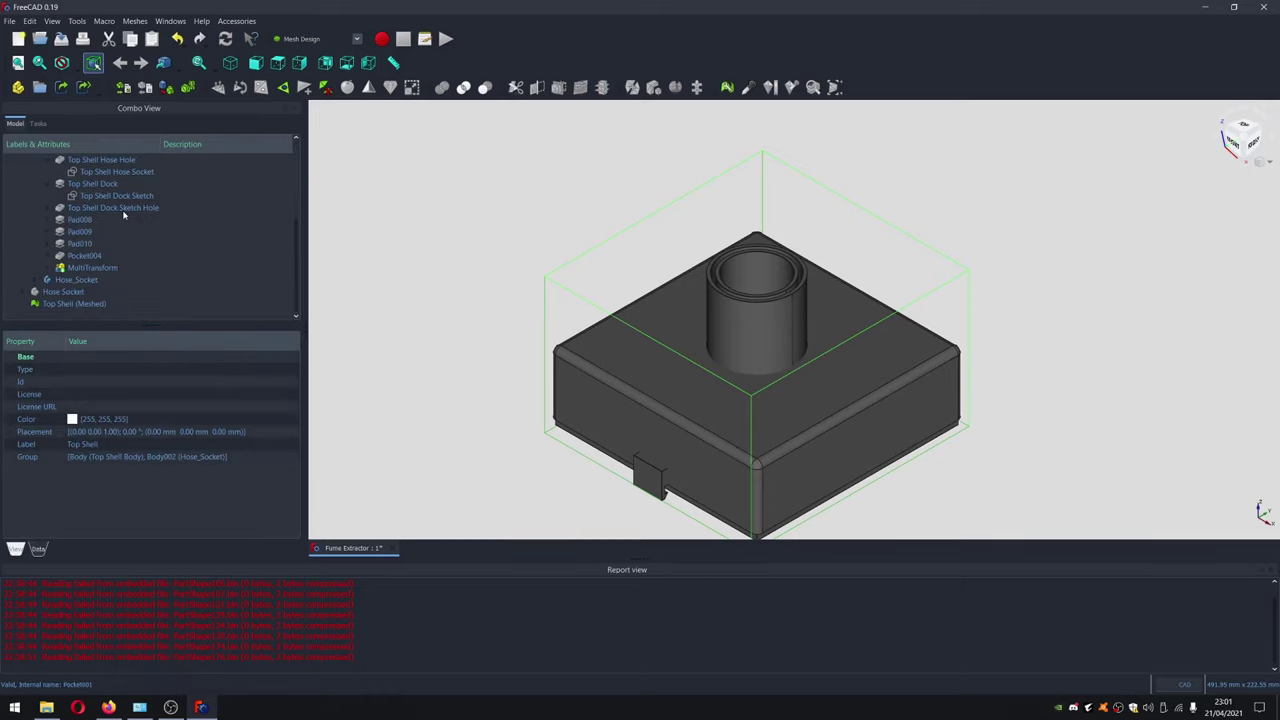
{"action": "scroll", "coordinate": [123, 215], "scroll_direction": "up", "scroll_amount": 5}
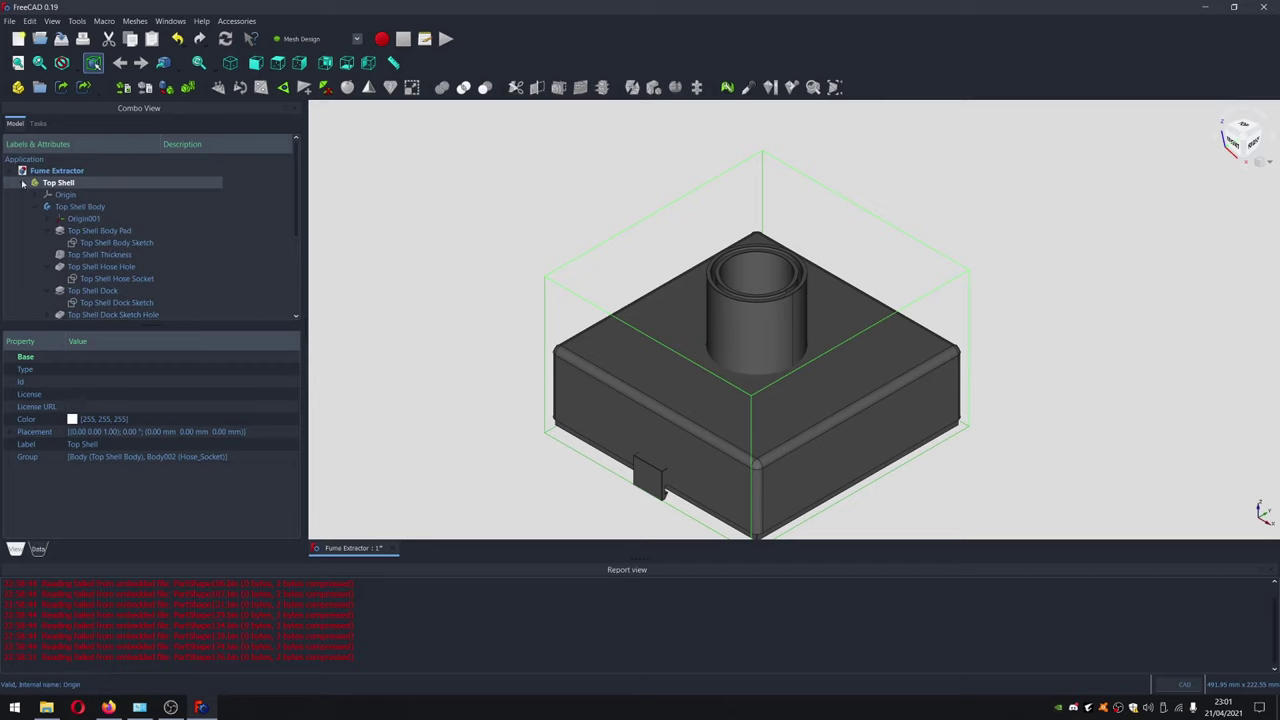
{"action": "left_click", "coordinate": [21, 183]}
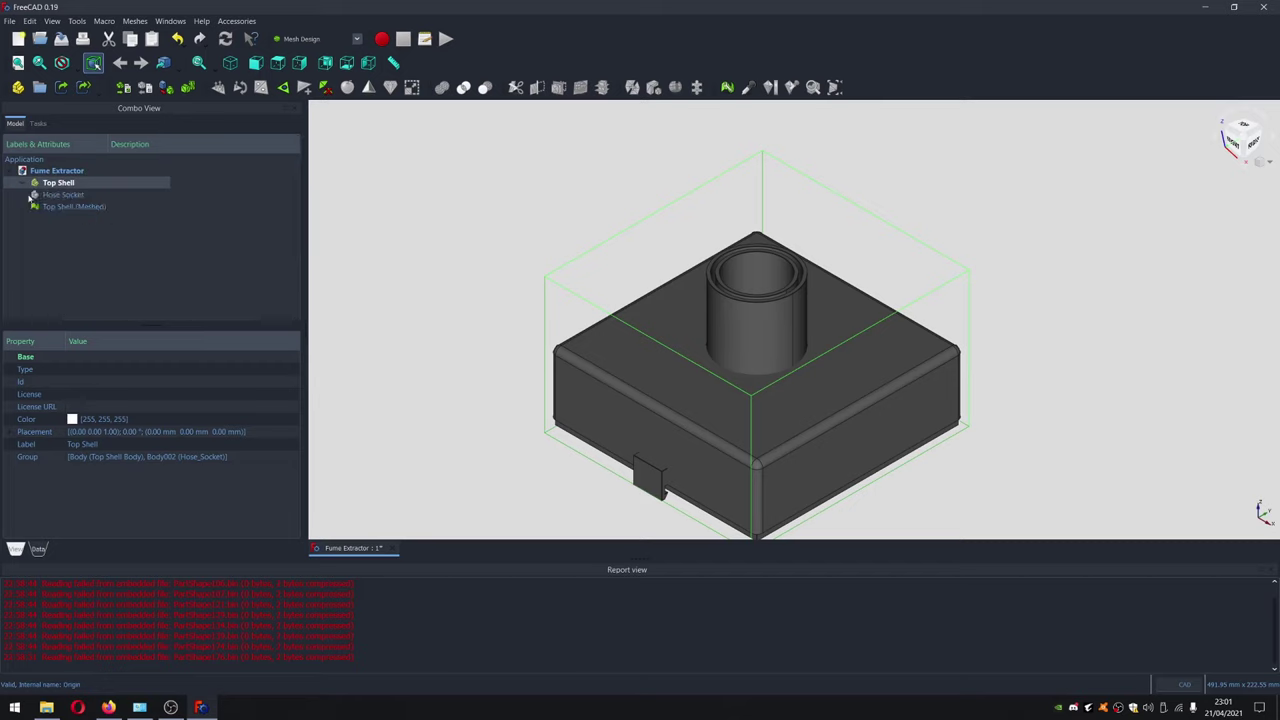
{"action": "left_click", "coordinate": [62, 206]}
{"action": "left_click", "coordinate": [68, 186]}
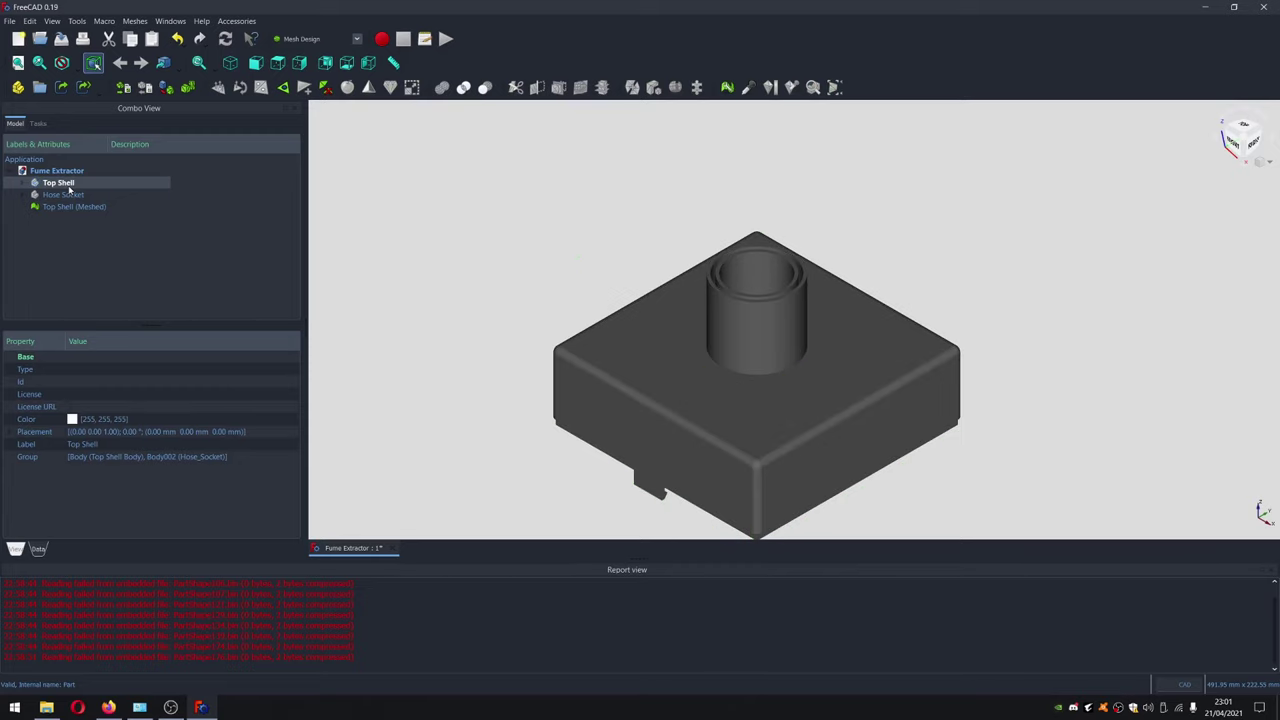
Select the Top Shell (Meshed) object and inspect its surfaces up close and from an isometric view
{"action": "left_click", "coordinate": [60, 207]}
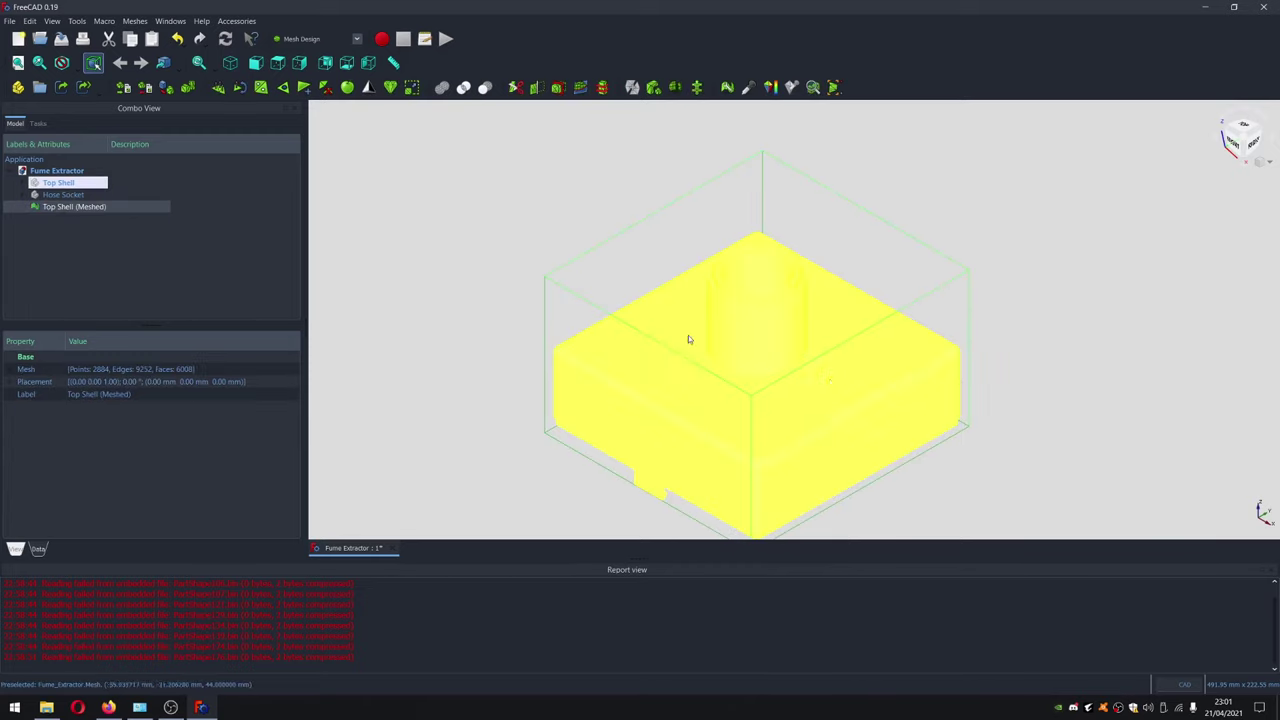
{"action": "scroll", "coordinate": [874, 400], "scroll_direction": "up", "scroll_amount": 3}
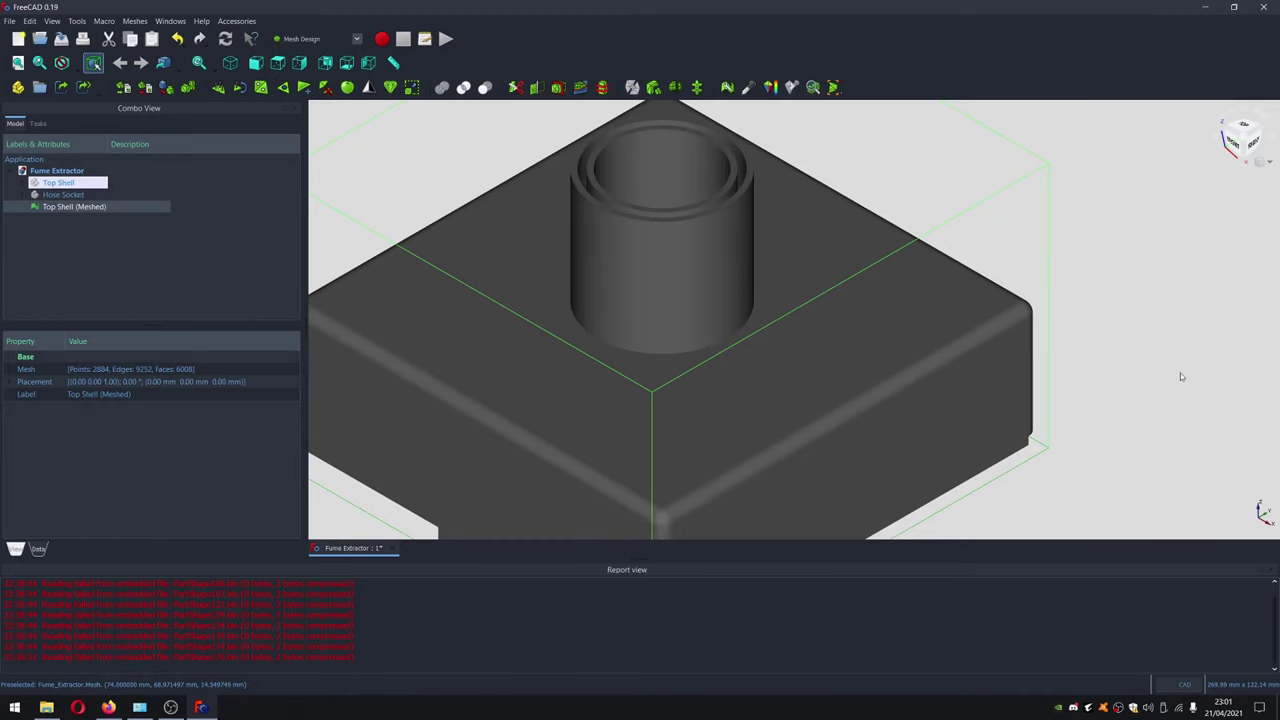
{"action": "middle_click_drag", "start_coordinate": [1106, 414], "coordinate": [1178, 195]}
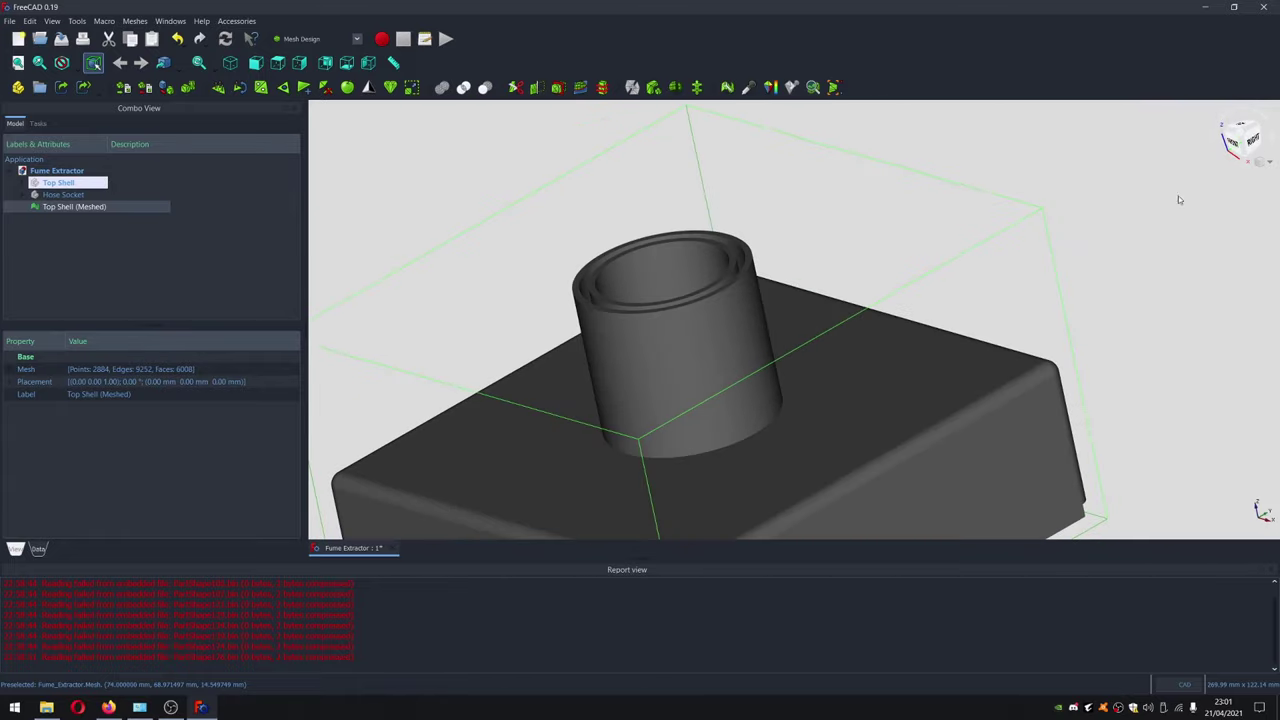
{"action": "left_click", "coordinate": [1238, 137]}
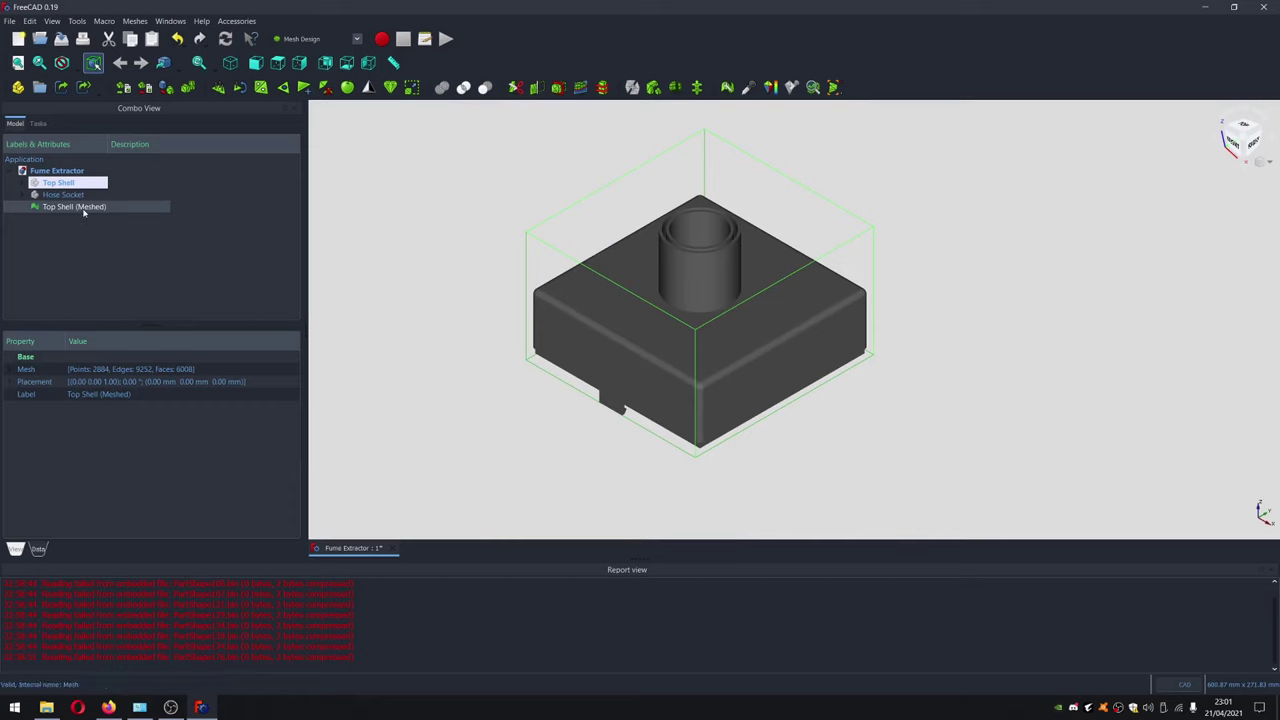
{"action": "left_click", "coordinate": [84, 207]}
{"action": "left_click", "coordinate": [97, 229]}
{"action": "left_click", "coordinate": [80, 207]}
{"action": "left_click", "coordinate": [8, 21]}
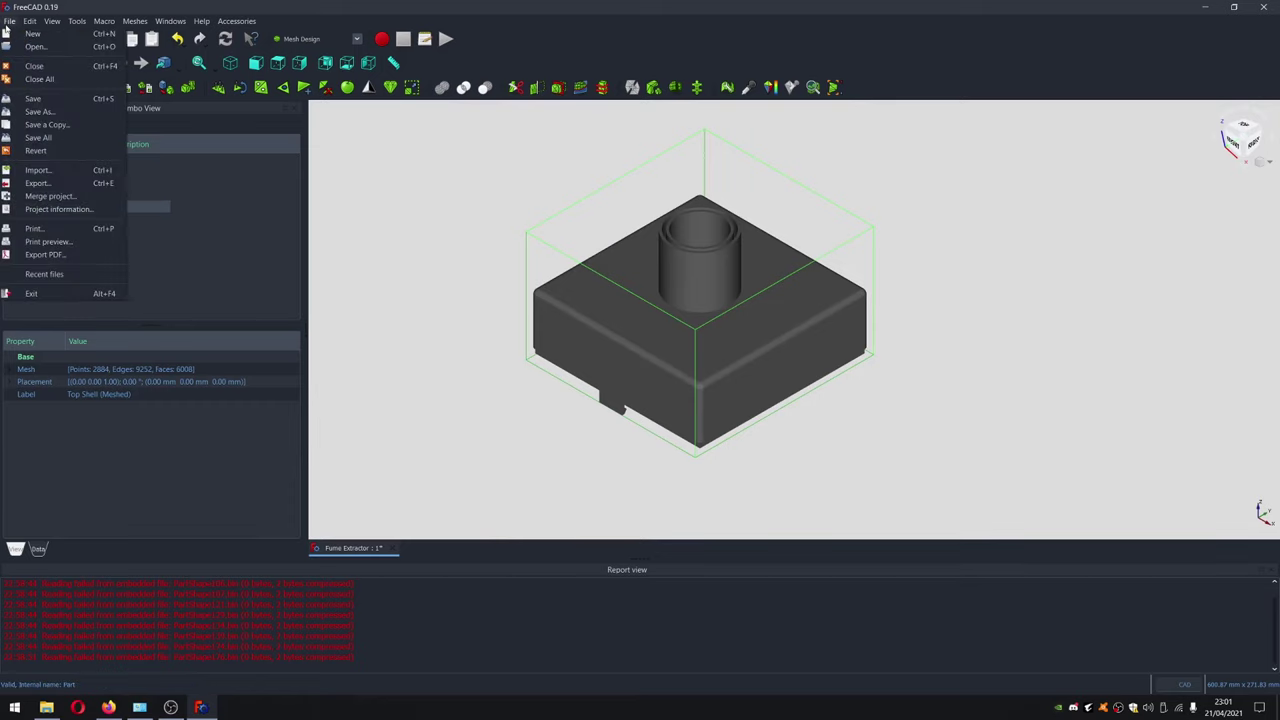
{"action": "left_click", "coordinate": [65, 184]}
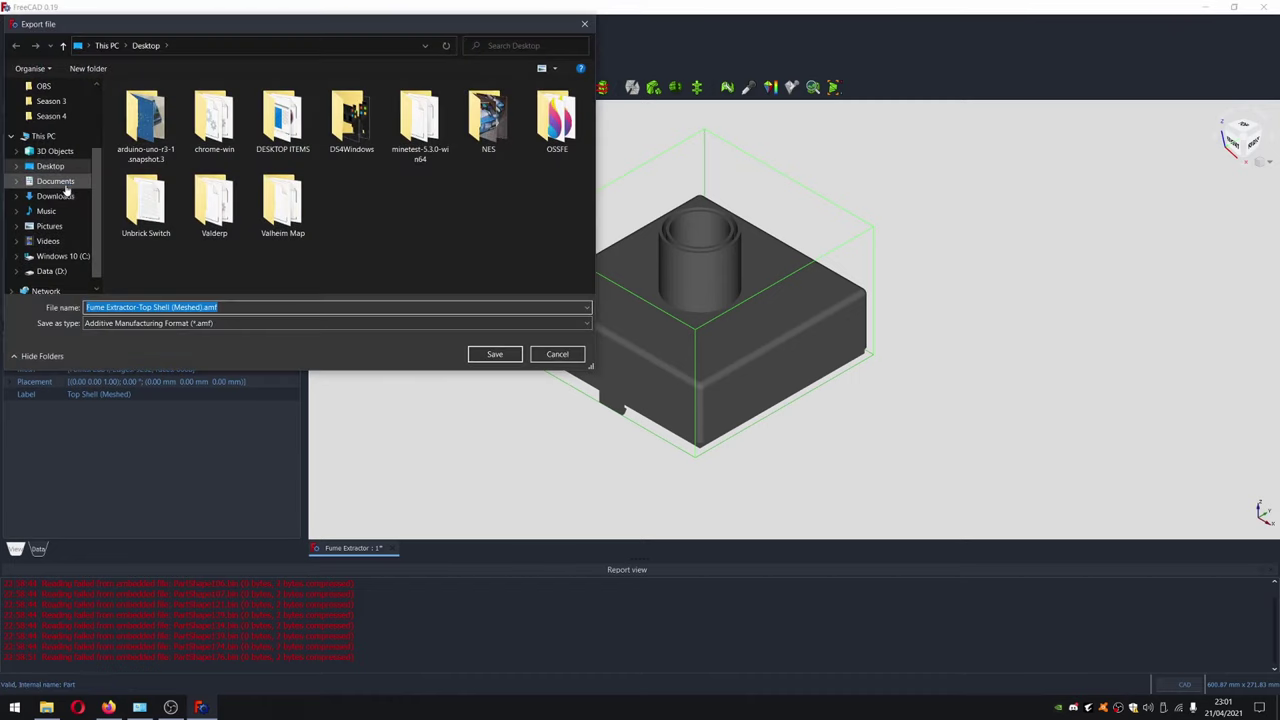
{"action": "left_click", "coordinate": [557, 354]}
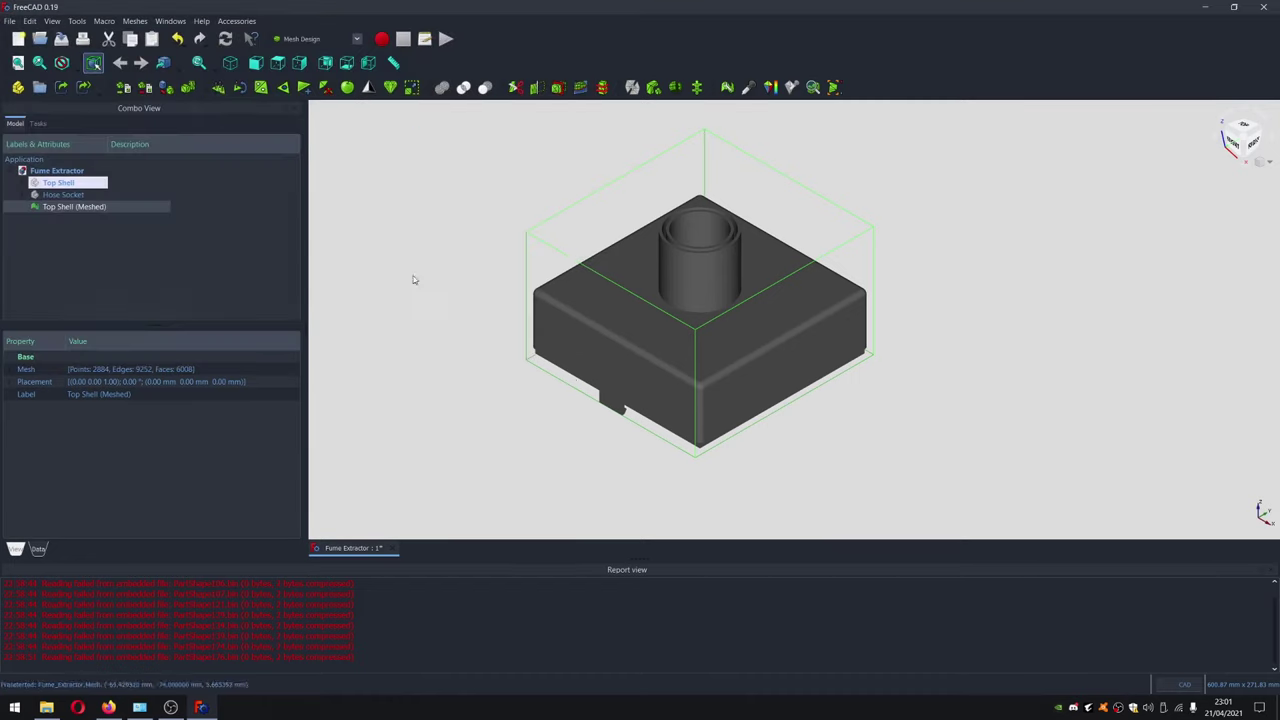
Export the Top Shell mesh to the Desktop as the binary STL file Top Shell (Meshed).stl, replacing the existing file
{"action": "left_click", "coordinate": [134, 21]}
{"action": "left_click", "coordinate": [160, 47]}
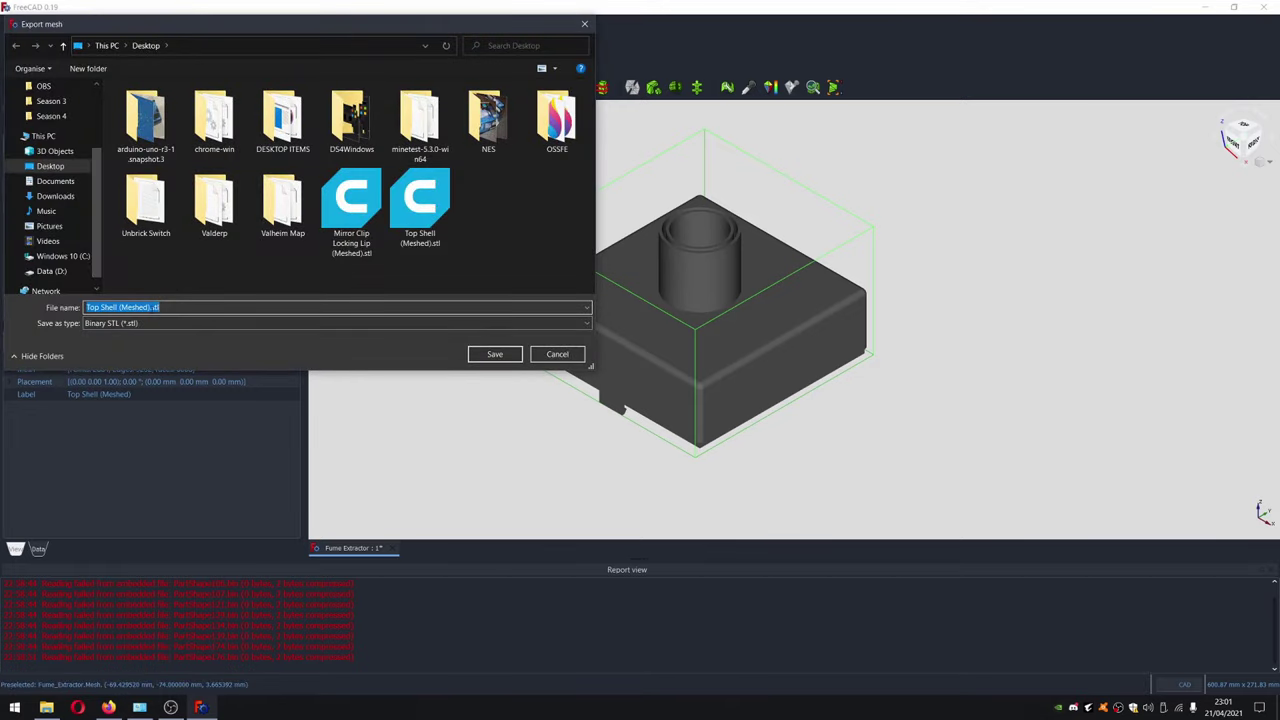
{"action": "left_click", "coordinate": [498, 356]}
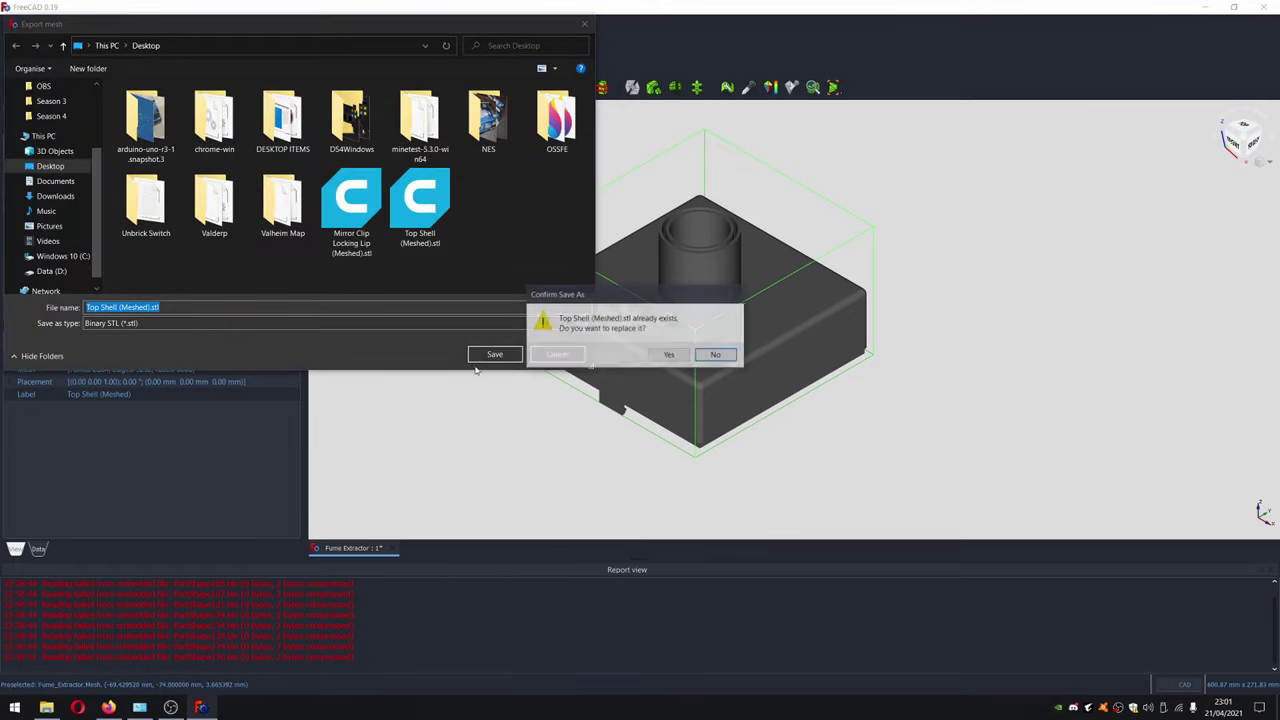
{"action": "left_click", "coordinate": [668, 358]}
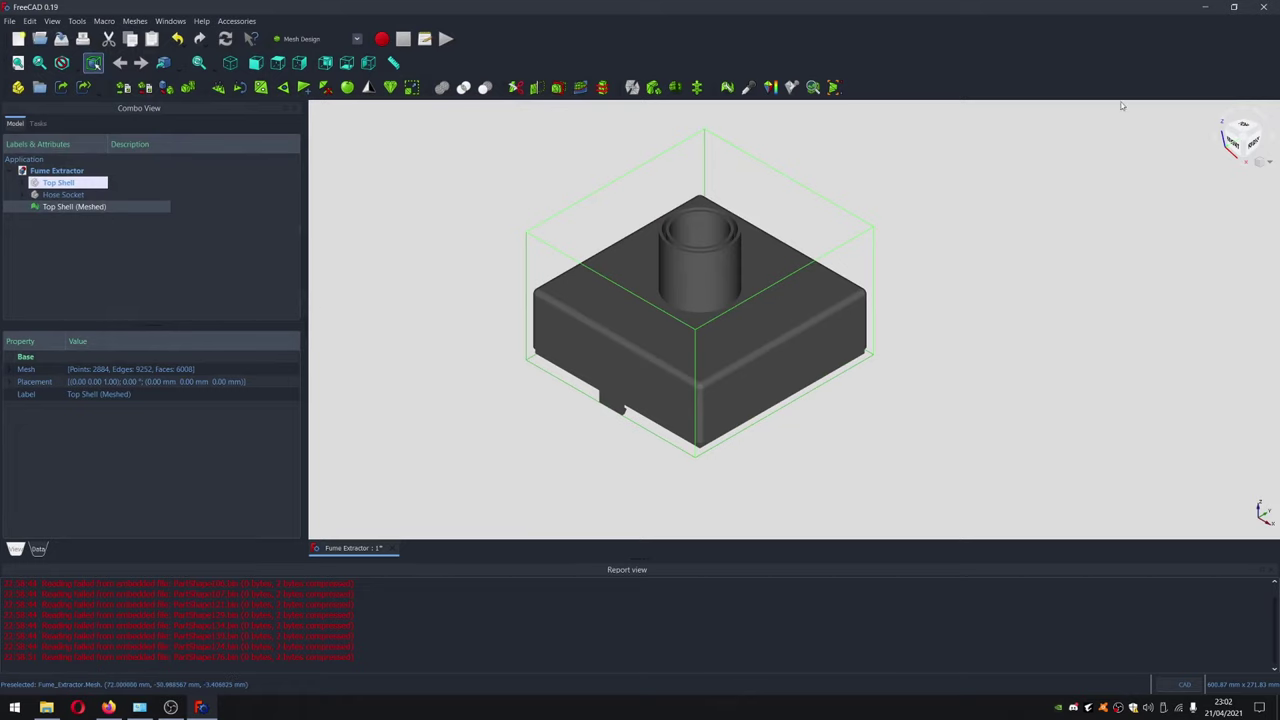
Launch Ultimaker Cura 4.8.0 and load Top Shell (Meshed).stl from the Desktop onto the build plate
{"action": "key", "text": "super"}
{"action": "type", "text": "cura"}
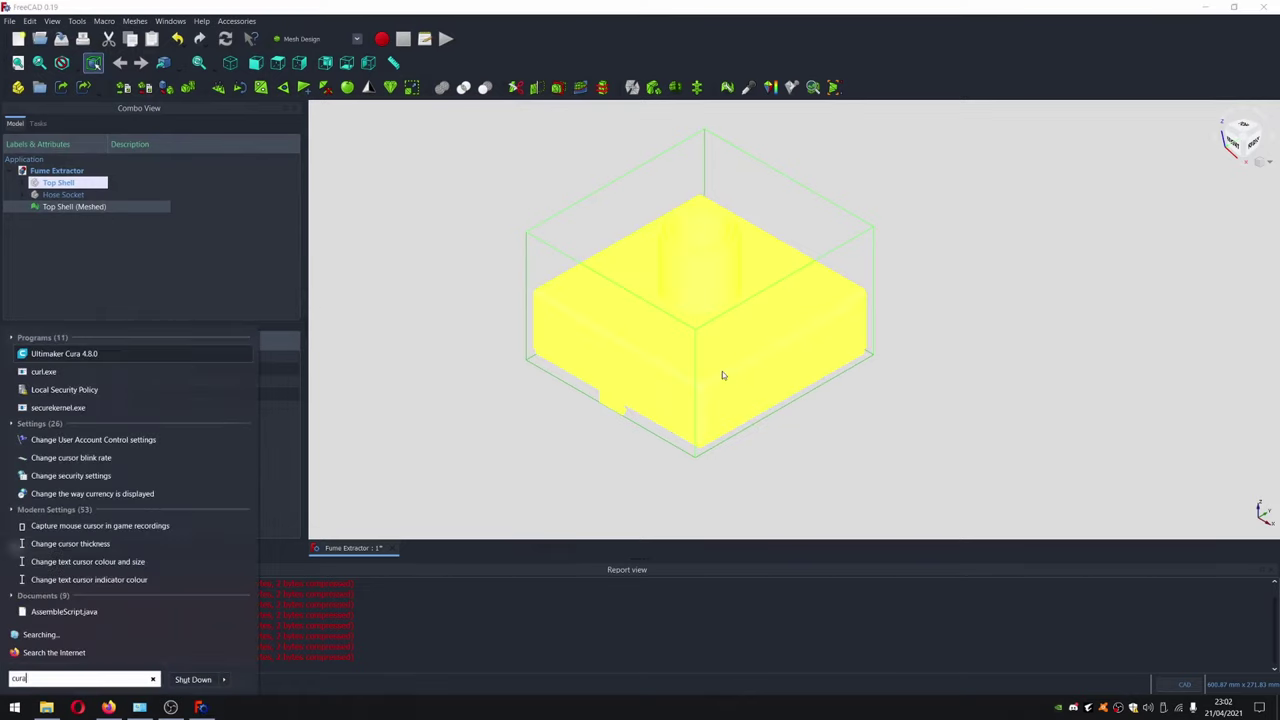
{"action": "key", "text": "Return"}
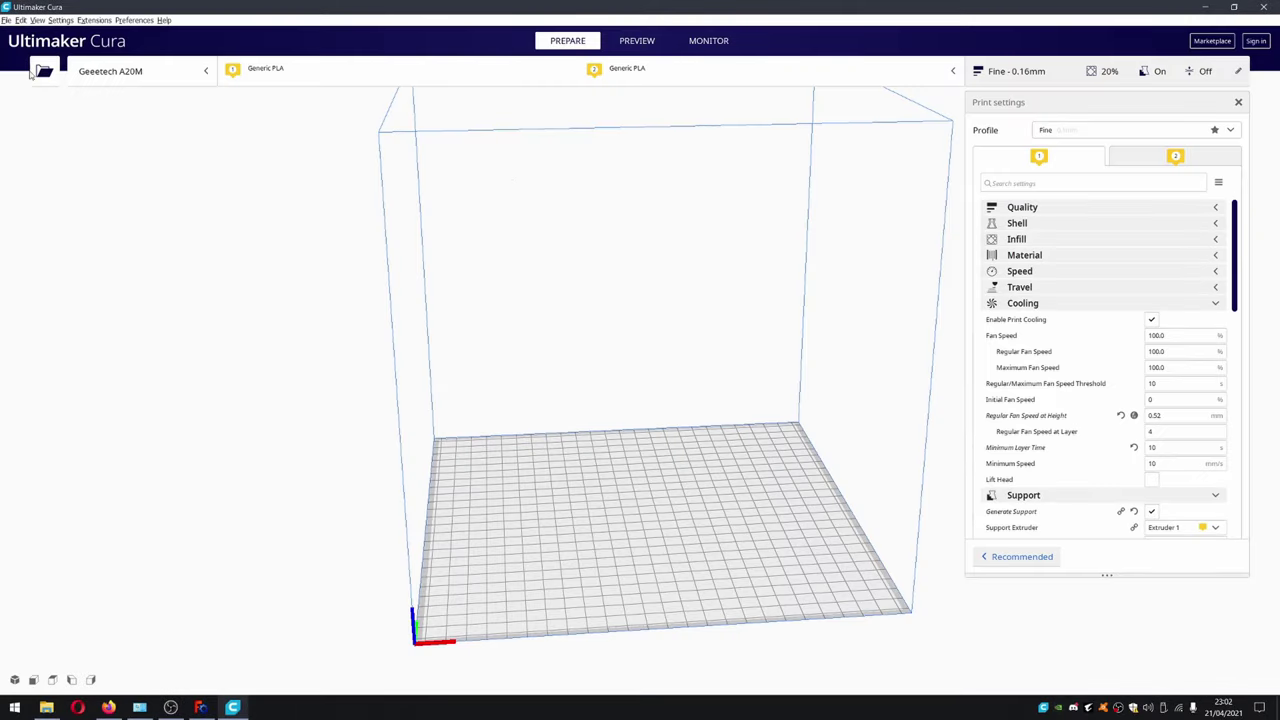
{"action": "left_click", "coordinate": [42, 73]}
{"action": "scroll", "coordinate": [432, 290], "scroll_direction": "down", "scroll_amount": 1}
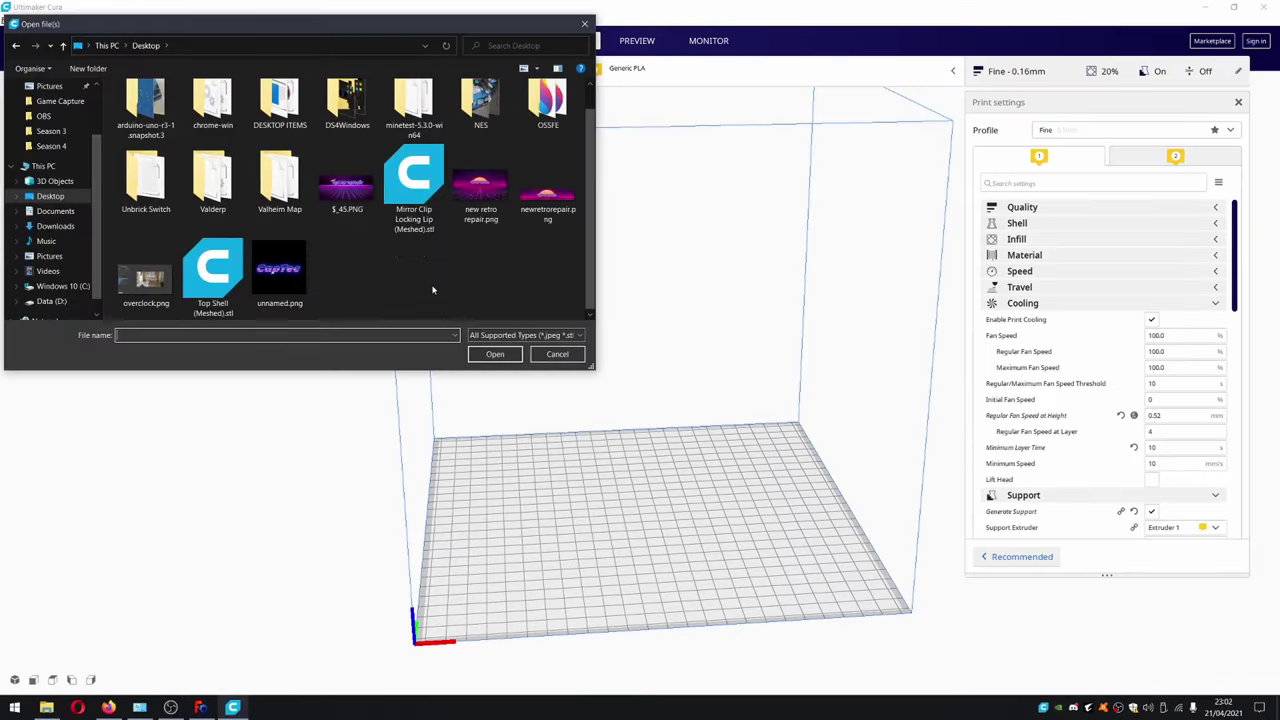
{"action": "left_click", "coordinate": [220, 278]}
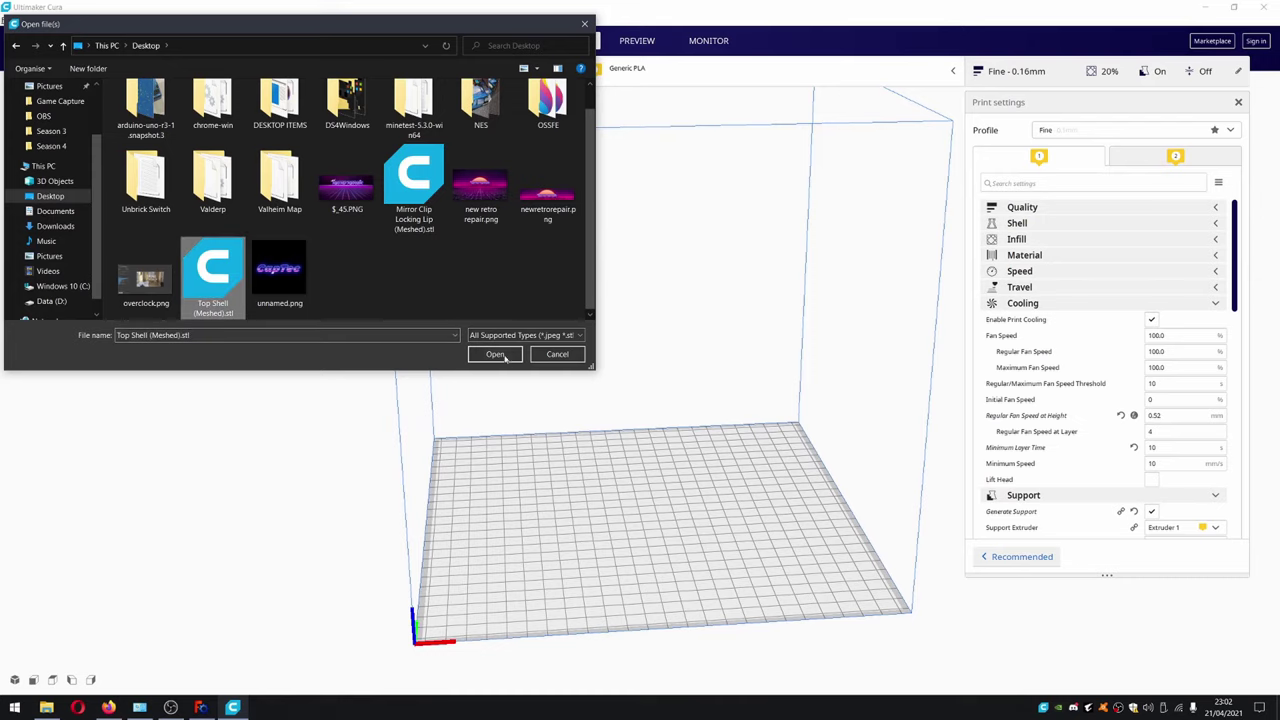
{"action": "left_click", "coordinate": [504, 356]}
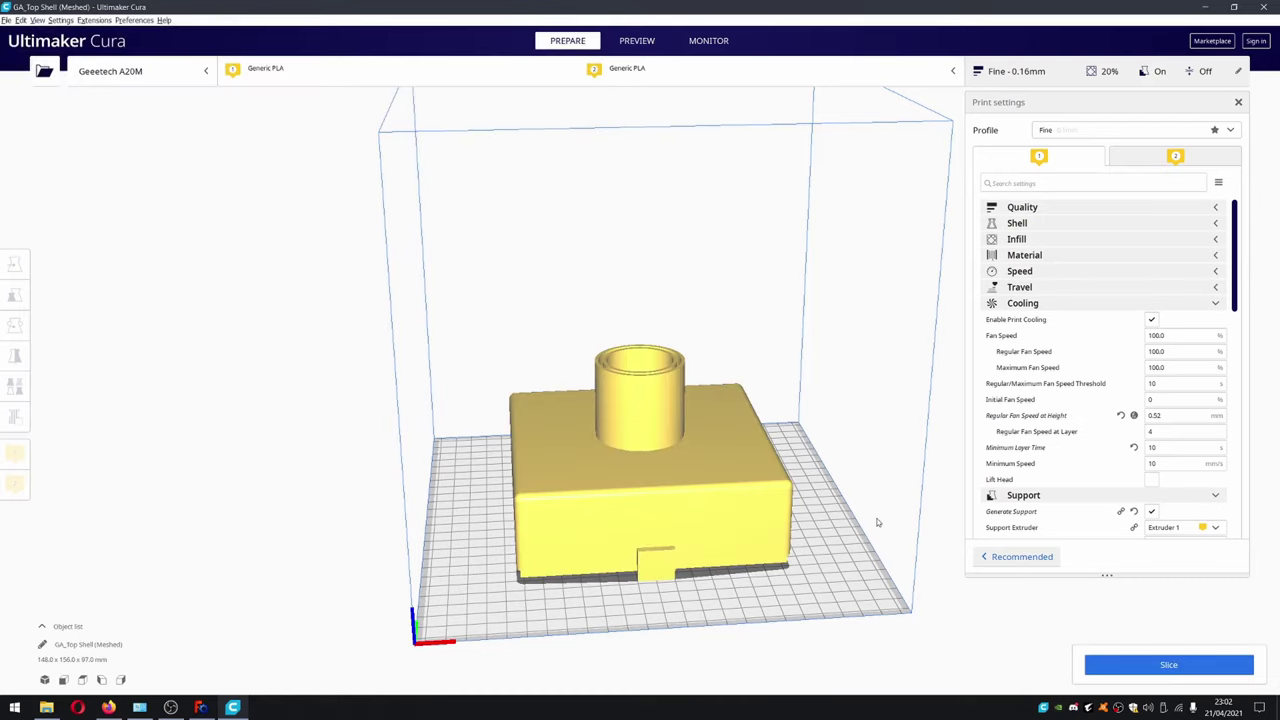
Check the hose tube and shell surfaces of the loaded model and slice it with the current Fine profile
{"action": "middle_click_drag", "start_coordinate": [860, 540], "coordinate": [714, 516]}
{"action": "right_click_drag", "start_coordinate": [714, 516], "coordinate": [590, 481]}
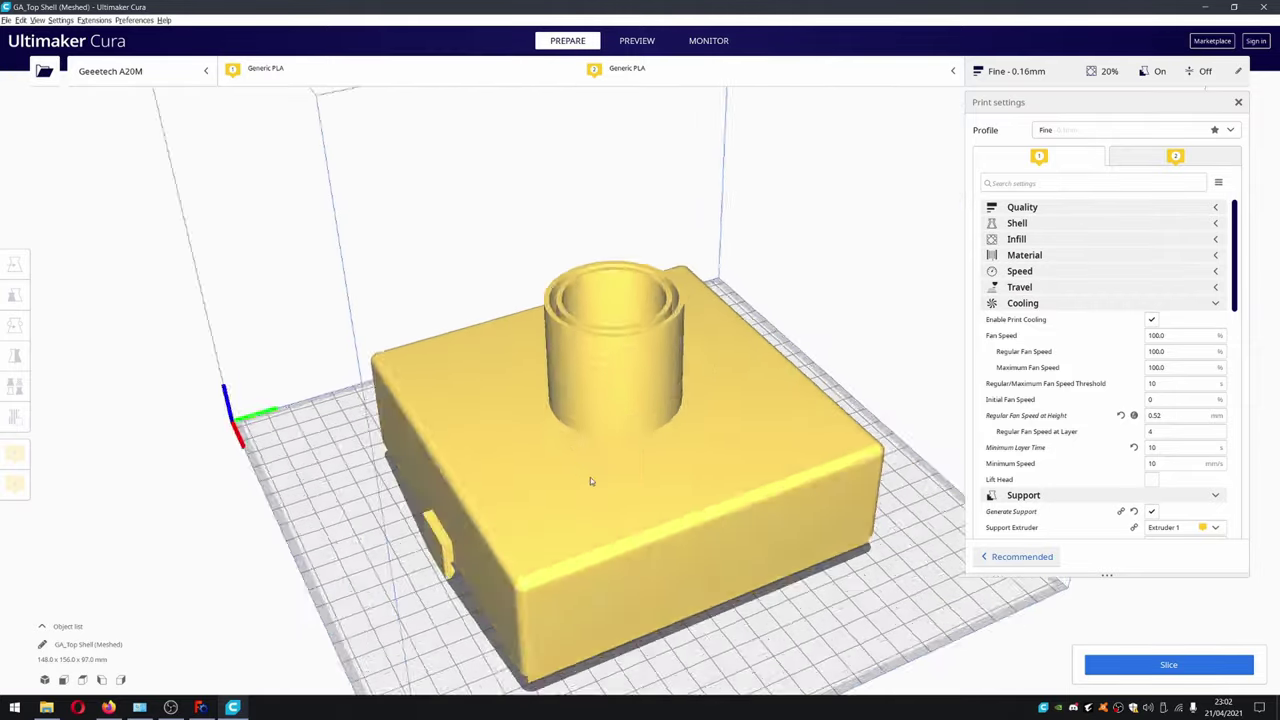
{"action": "scroll", "coordinate": [590, 481], "scroll_direction": "up", "scroll_amount": 5}
{"action": "scroll", "coordinate": [520, 300], "scroll_direction": "up", "scroll_amount": 2}
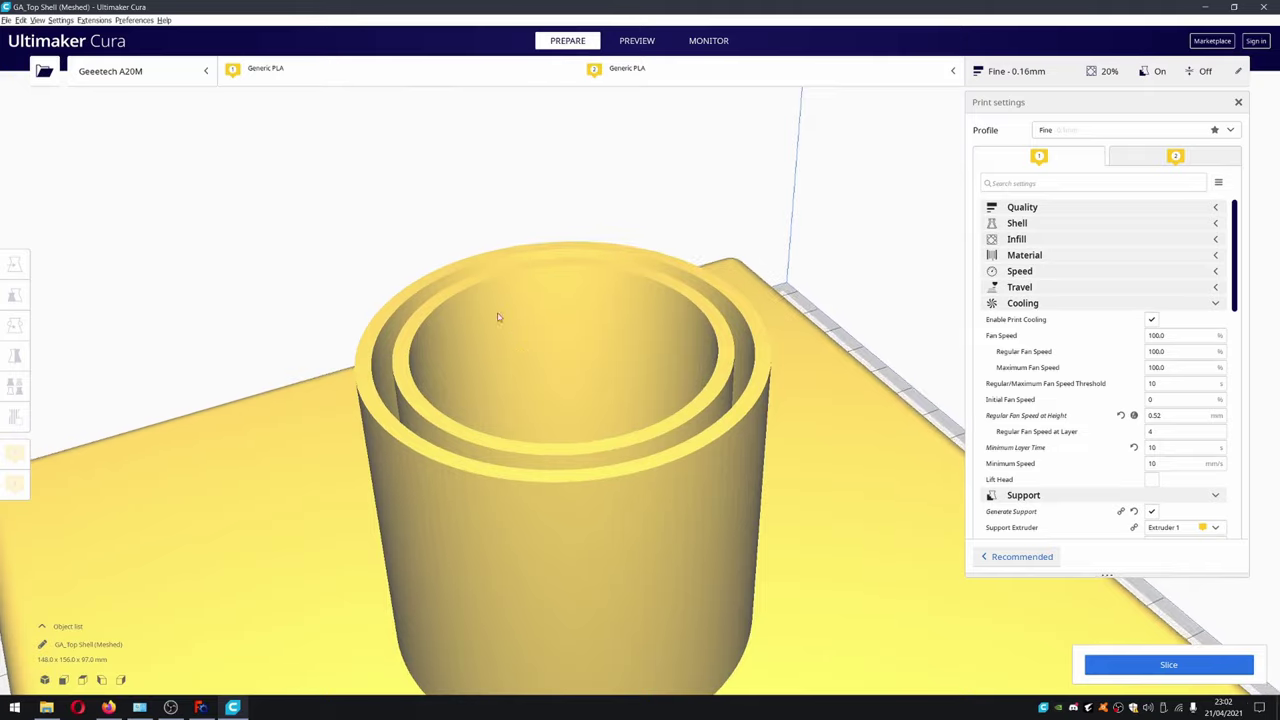
{"action": "right_click_drag", "start_coordinate": [497, 317], "coordinate": [826, 534]}
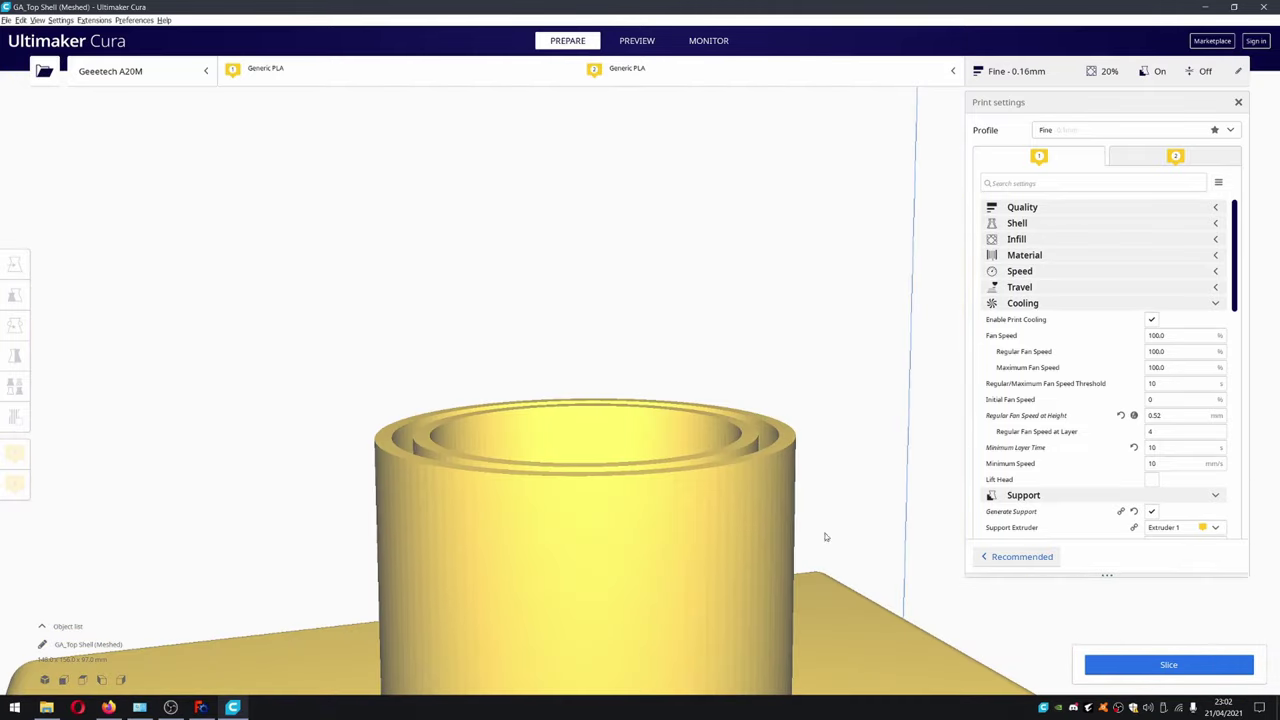
{"action": "left_click", "coordinate": [1140, 666]}
{"action": "scroll", "coordinate": [725, 495], "scroll_direction": "down", "scroll_amount": 3}
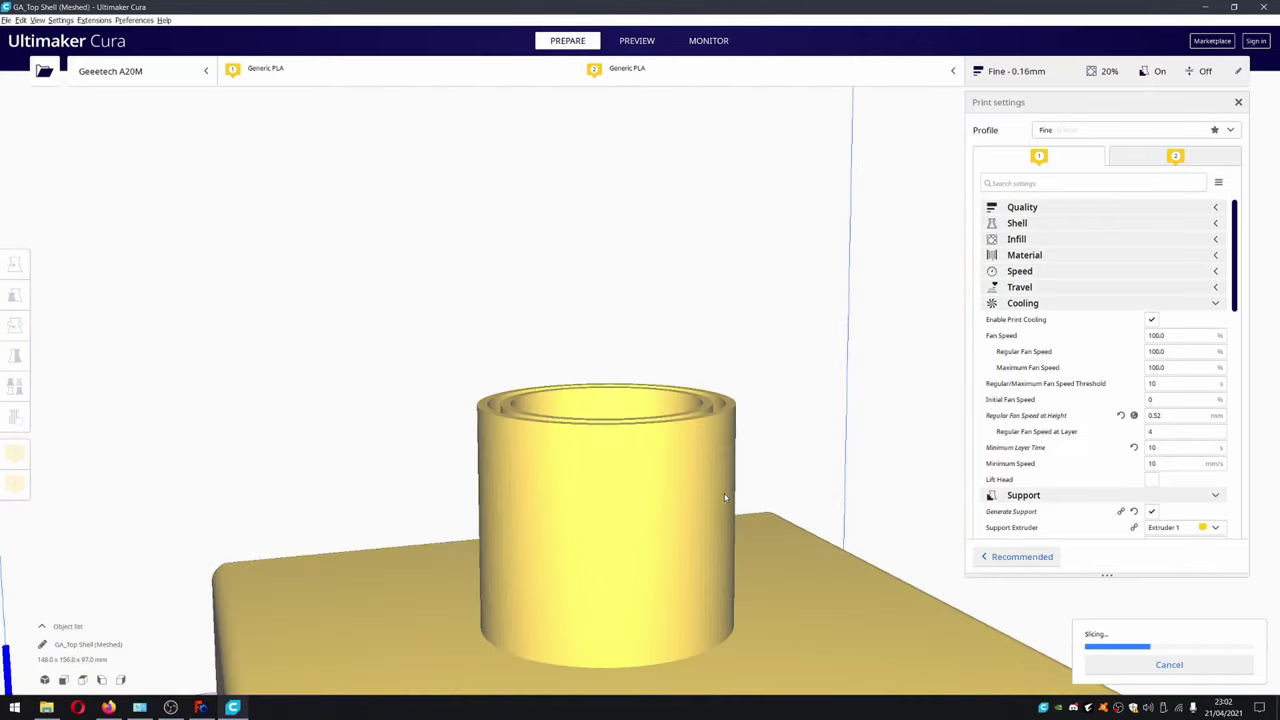
{"action": "scroll", "coordinate": [725, 496], "scroll_direction": "down", "scroll_amount": 3}
{"action": "right_click_drag", "start_coordinate": [721, 453], "coordinate": [709, 543]}
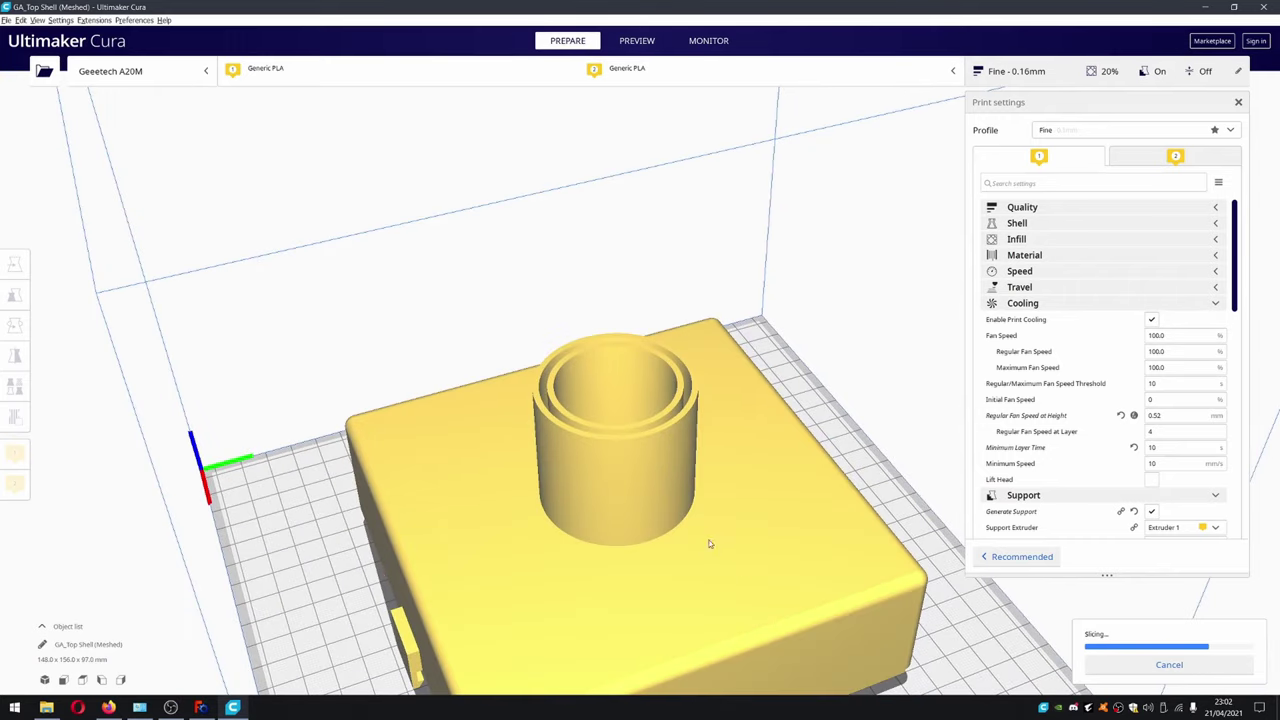
{"action": "right_click_drag", "start_coordinate": [766, 581], "coordinate": [728, 330]}
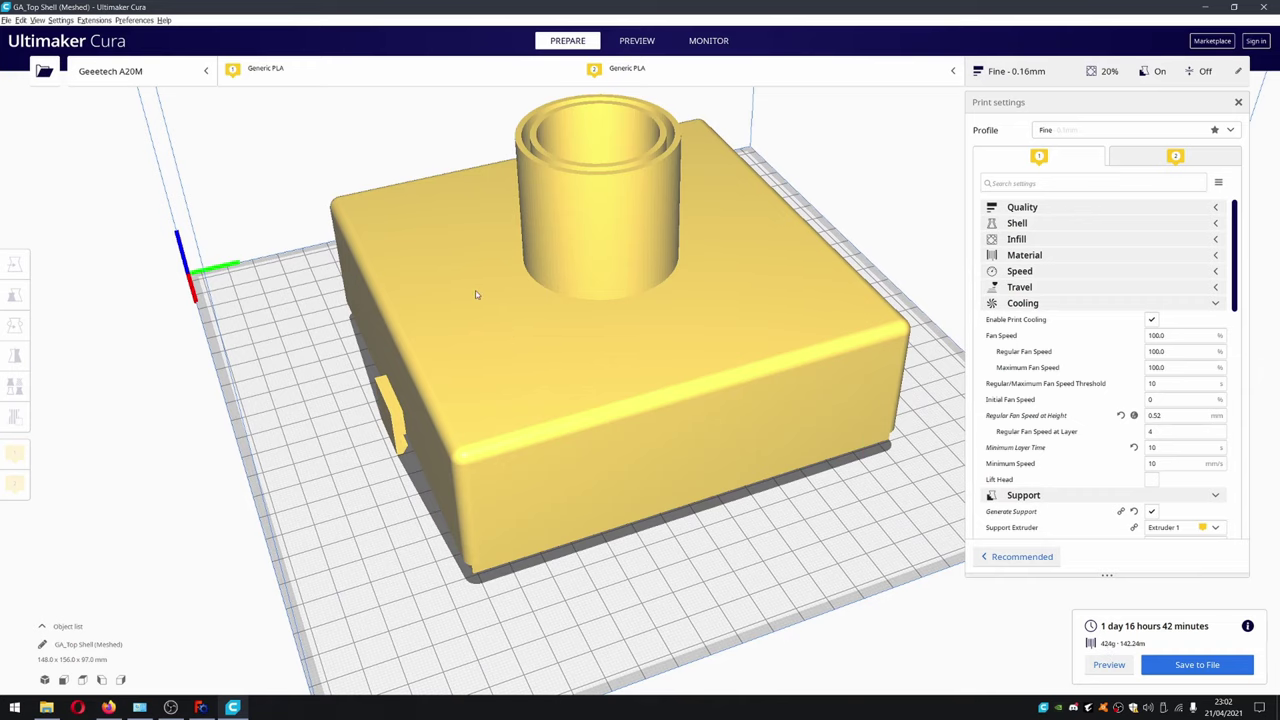
Set the infill density of the top shell print to 15%
{"action": "scroll", "coordinate": [479, 289], "scroll_direction": "up", "scroll_amount": 3}
{"action": "scroll", "coordinate": [595, 450], "scroll_direction": "up", "scroll_amount": 1}
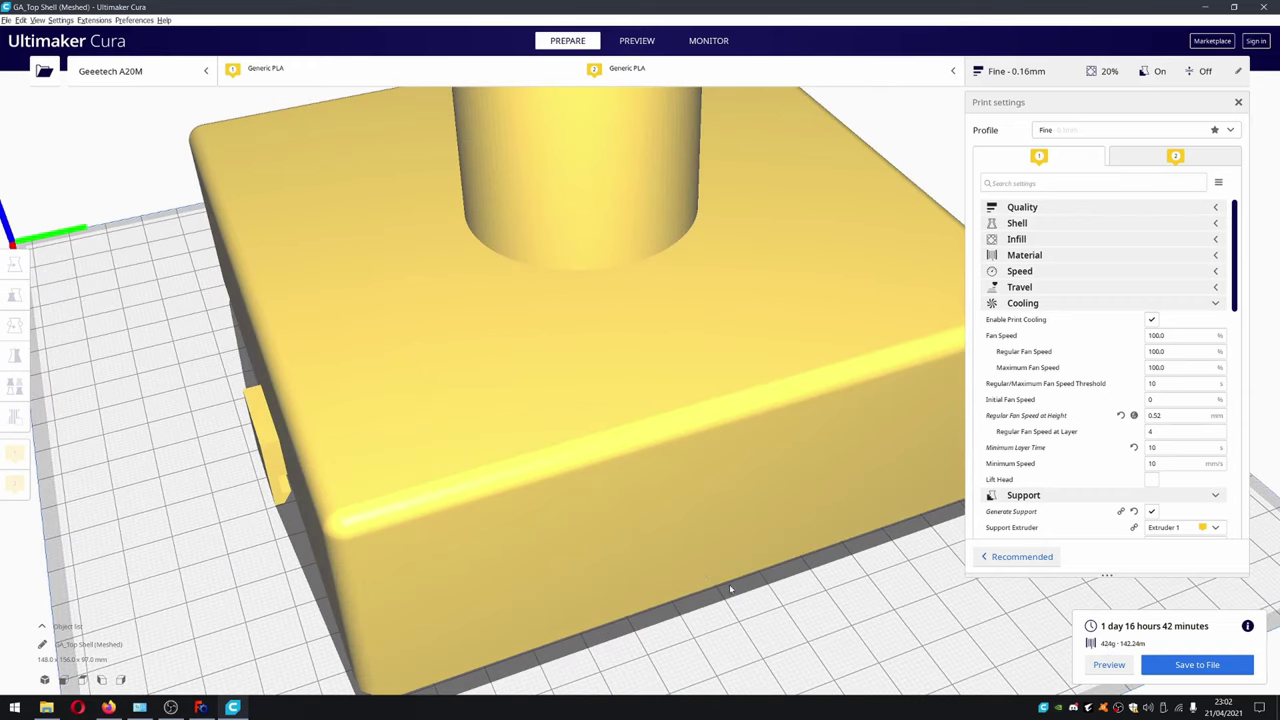
{"action": "scroll", "coordinate": [712, 560], "scroll_direction": "up", "scroll_amount": 1}
{"action": "right_click_drag", "start_coordinate": [703, 547], "coordinate": [734, 390]}
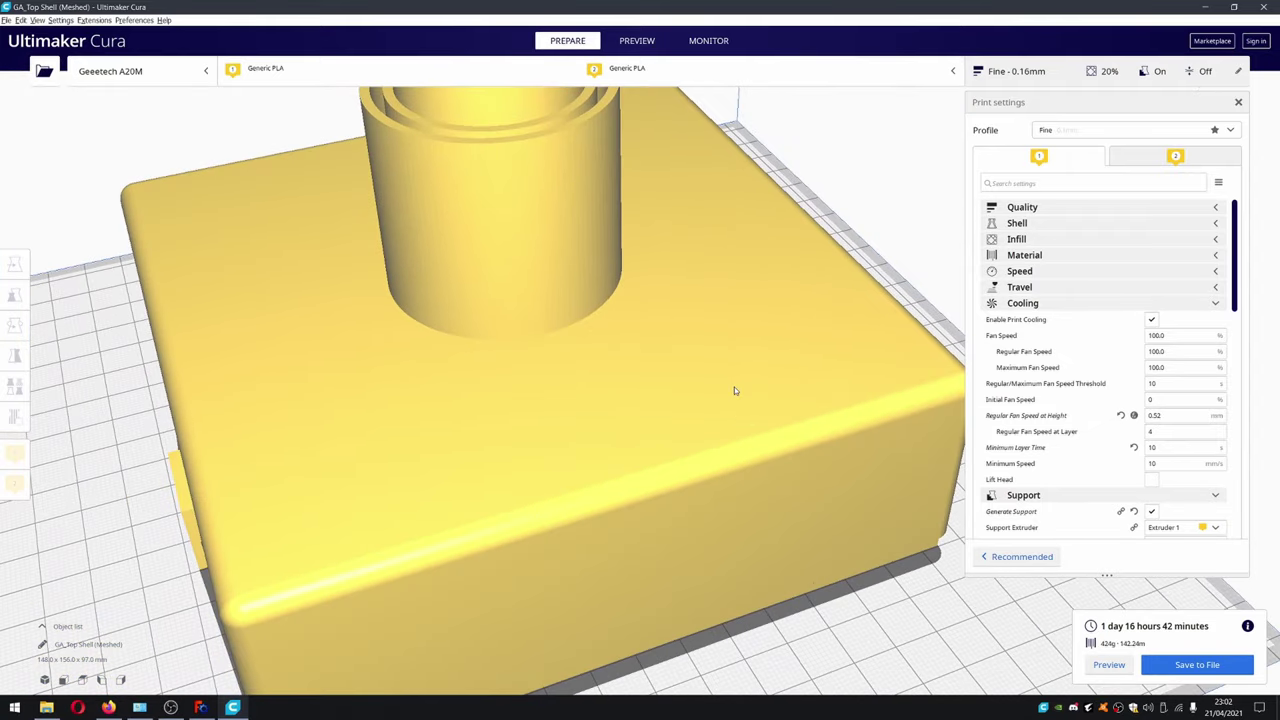
{"action": "left_click", "coordinate": [1218, 240]}
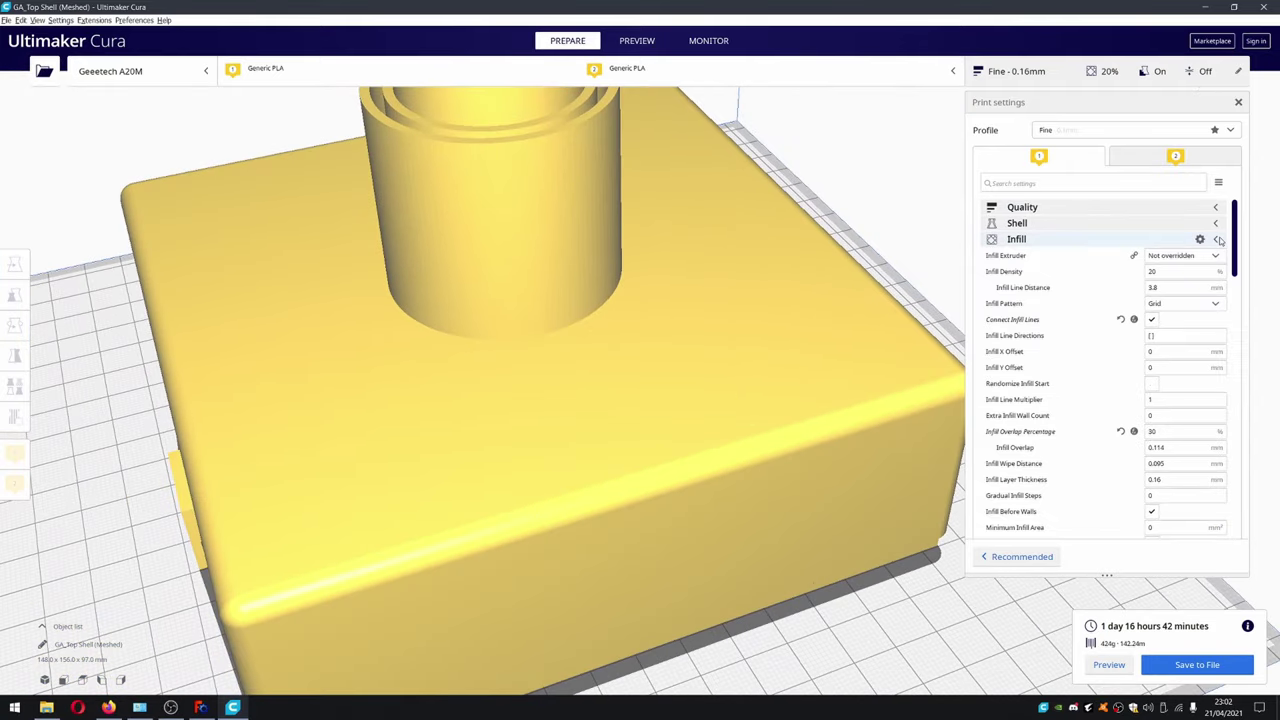
{"action": "double_click", "coordinate": [1160, 272]}
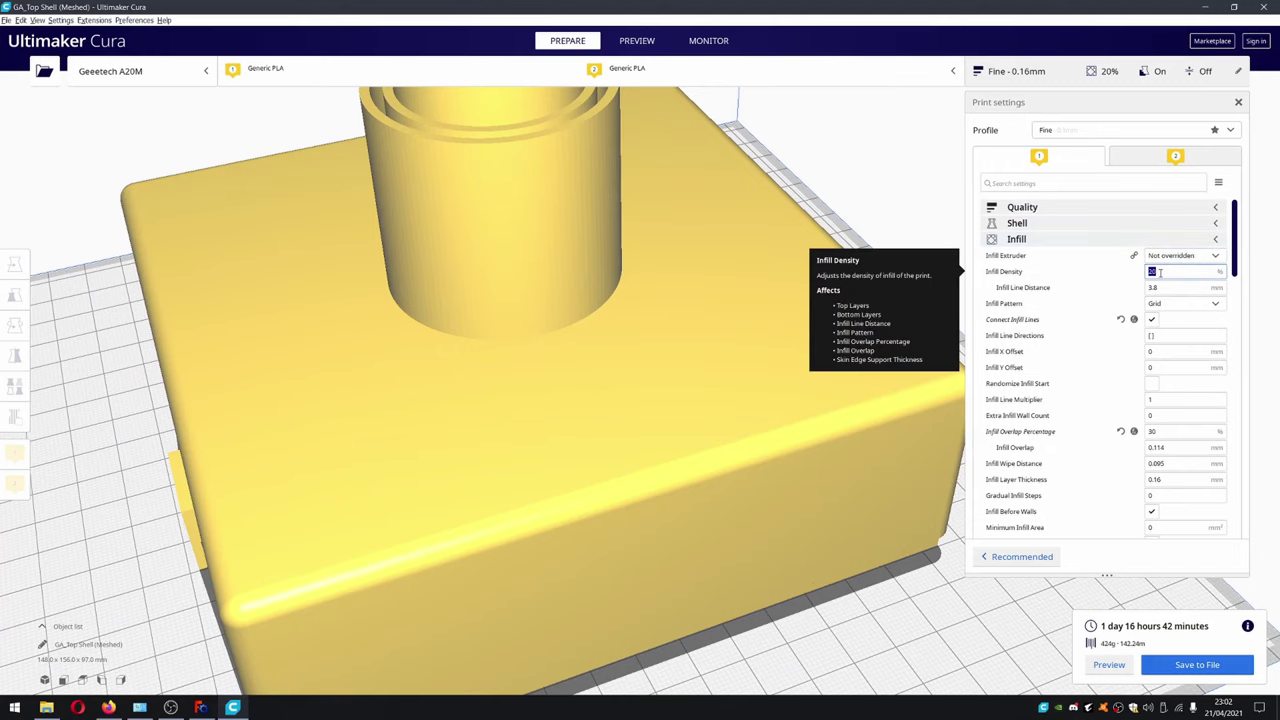
{"action": "type", "text": "15"}
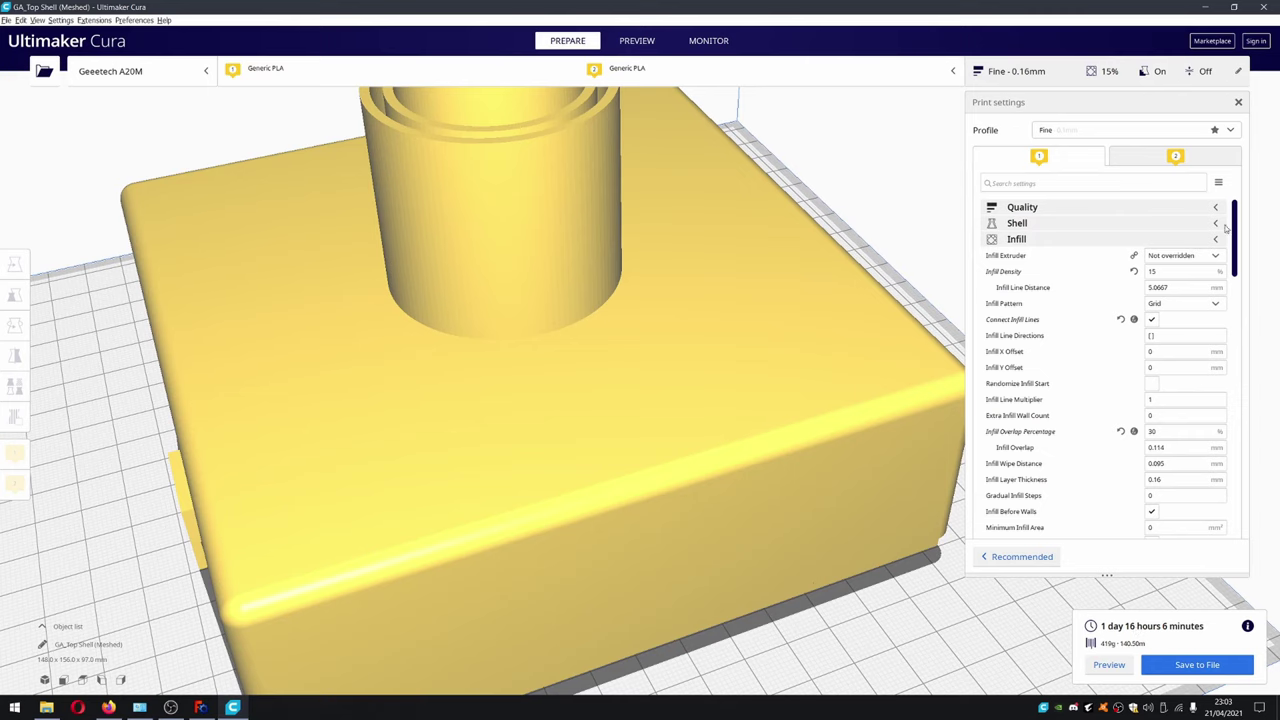
Preview the sliced top shell up to layer 90 and start the toolpath simulation
{"action": "left_click", "coordinate": [1105, 666]}
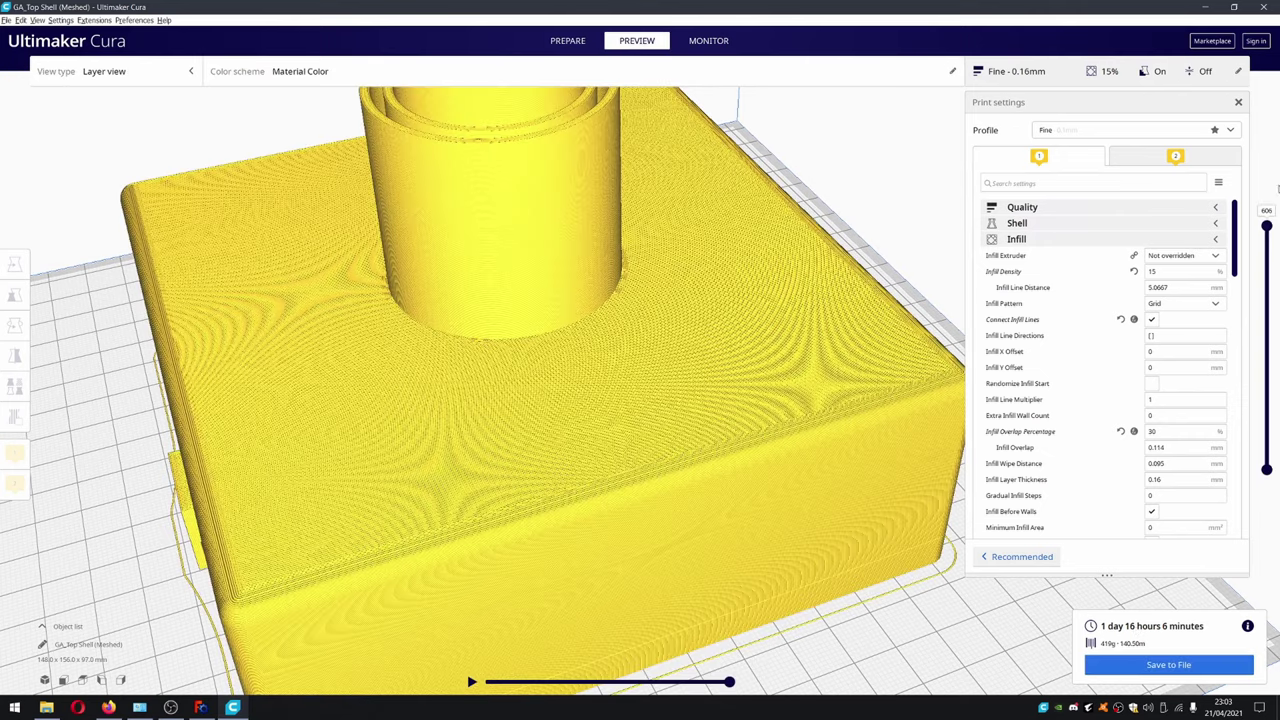
{"action": "left_click_drag", "start_coordinate": [1268, 230], "coordinate": [1238, 430]}
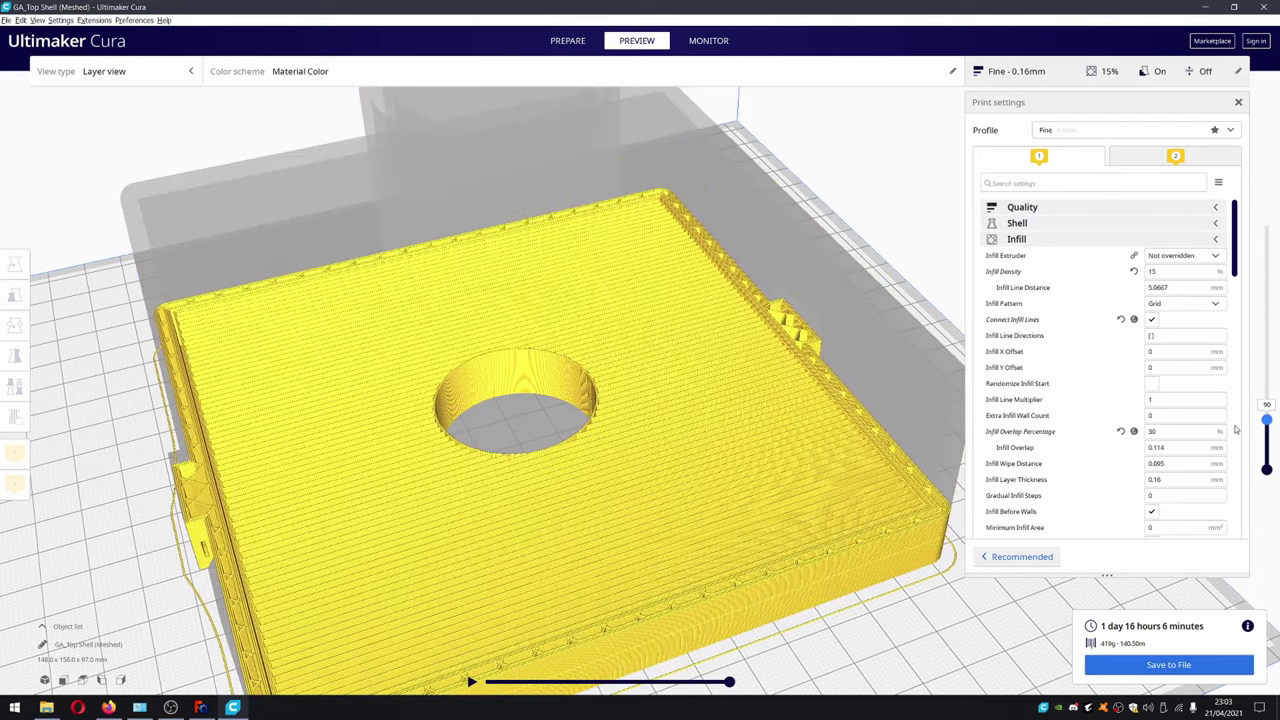
{"action": "left_click", "coordinate": [471, 682]}
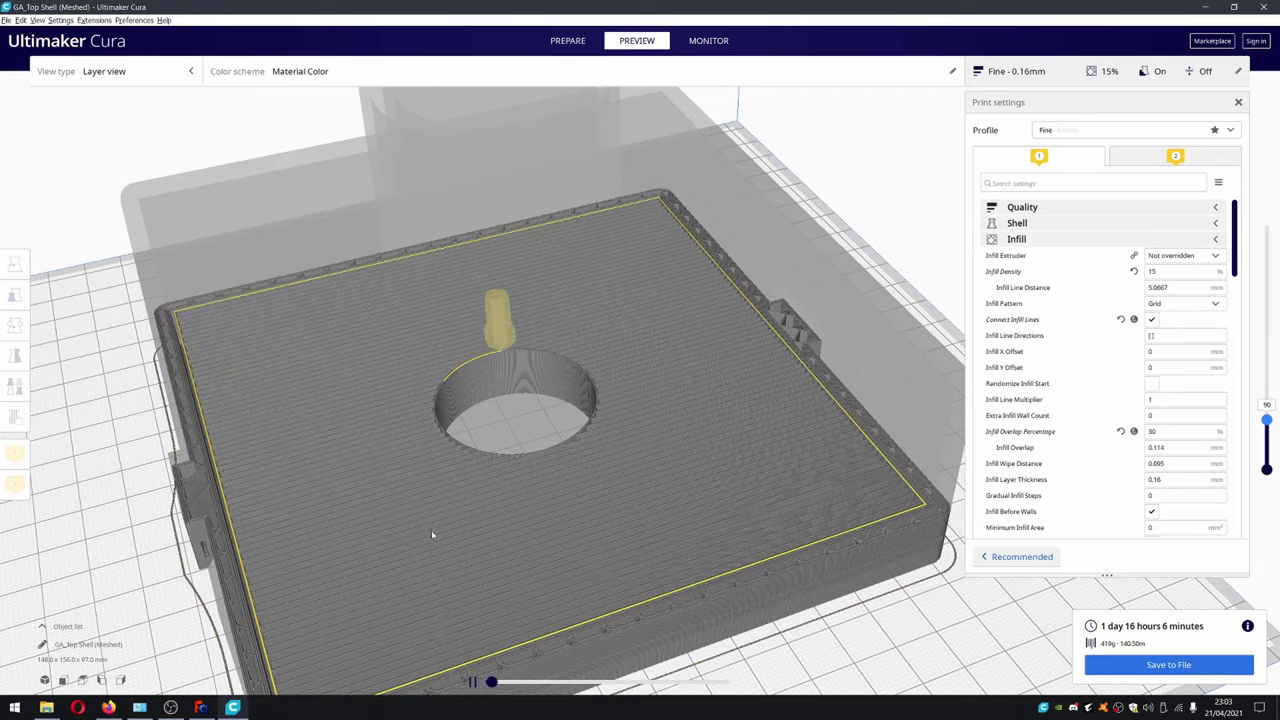
Examine the simulated toolpath around the central hole, outer walls and side clips, hiding the print settings for a full view
{"action": "scroll", "coordinate": [431, 532], "scroll_direction": "up", "scroll_amount": 5}
{"action": "scroll", "coordinate": [390, 525], "scroll_direction": "up", "scroll_amount": 3}
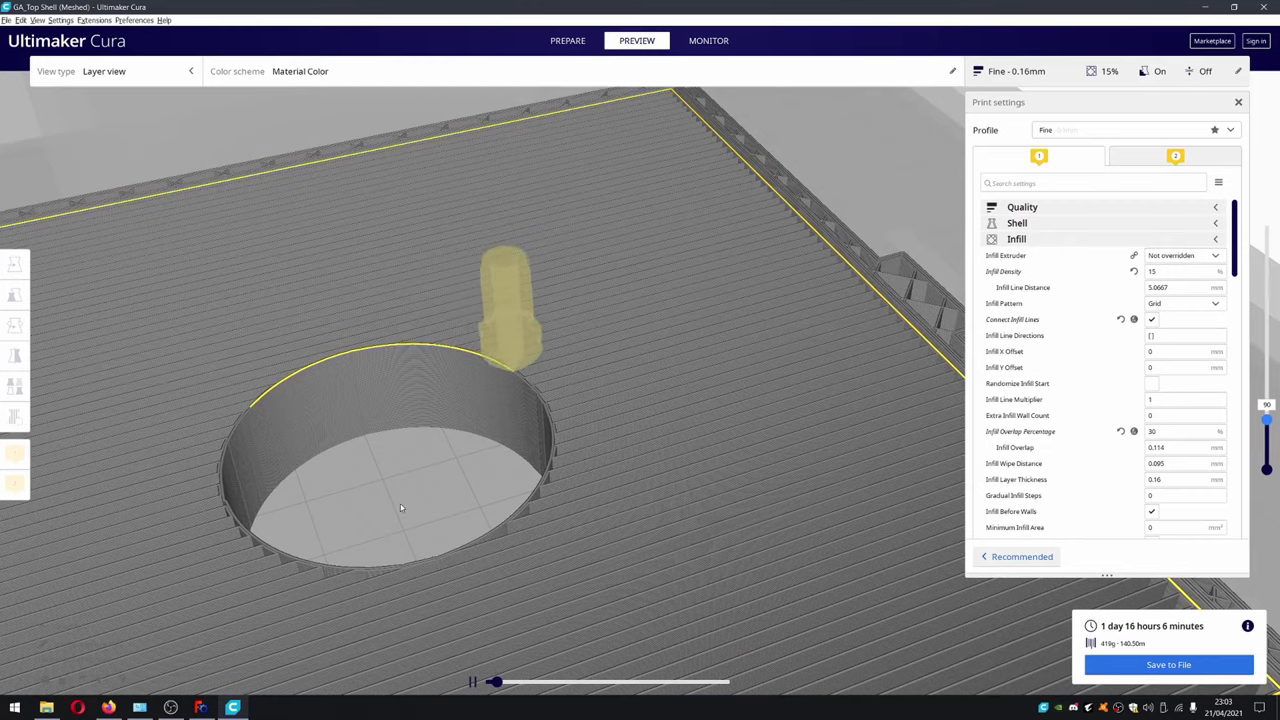
{"action": "scroll", "coordinate": [410, 503], "scroll_direction": "up", "scroll_amount": 1}
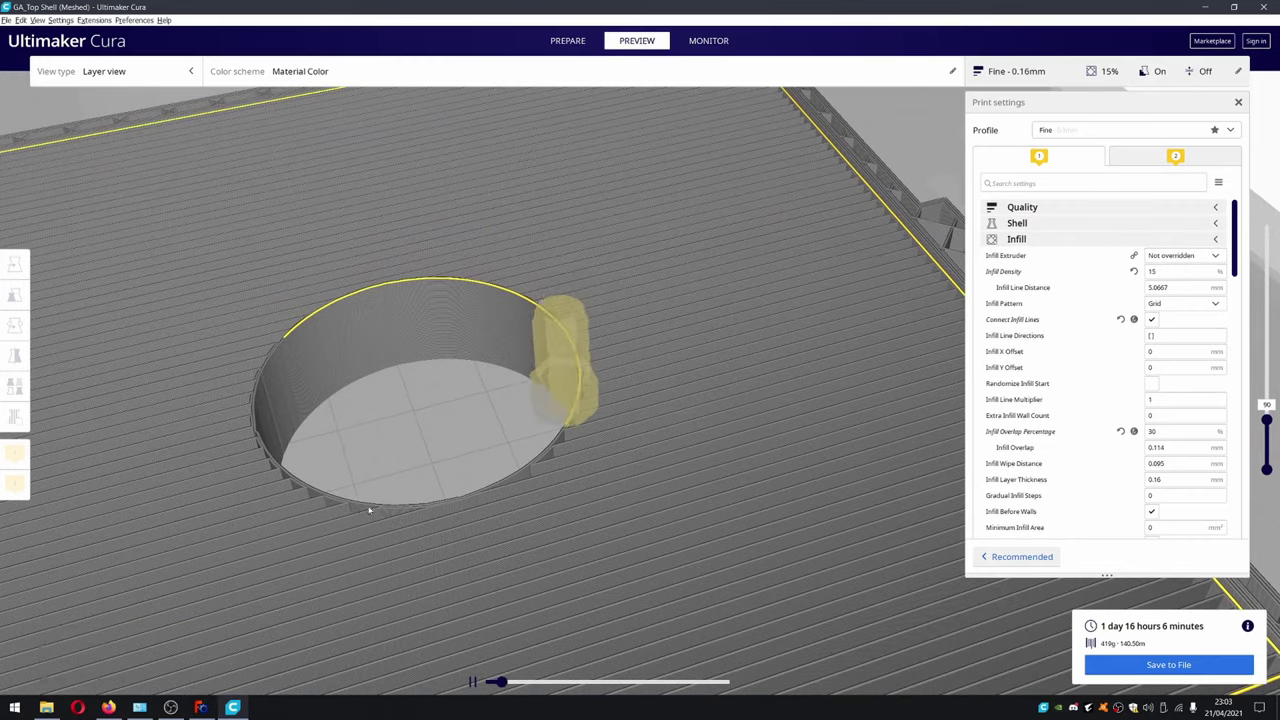
{"action": "right_click_drag", "start_coordinate": [366, 514], "coordinate": [687, 497]}
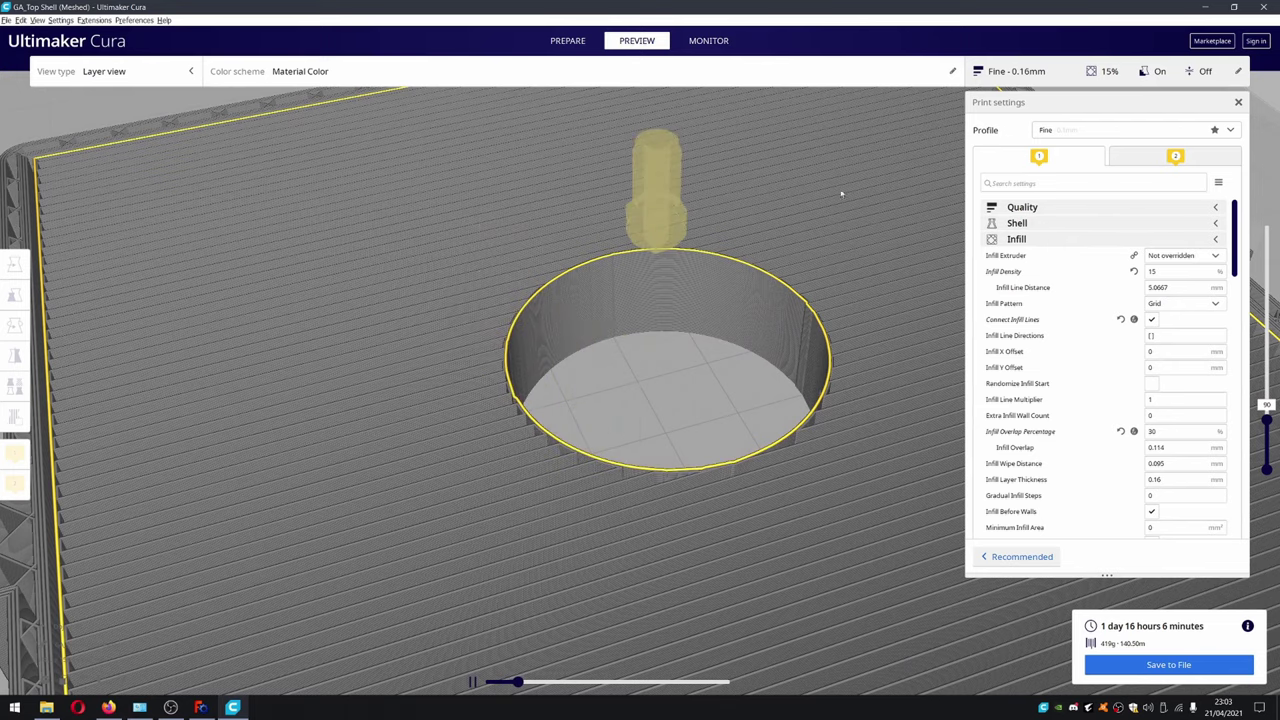
{"action": "scroll", "coordinate": [830, 500], "scroll_direction": "down", "scroll_amount": 5}
{"action": "scroll", "coordinate": [814, 560], "scroll_direction": "down", "scroll_amount": 3}
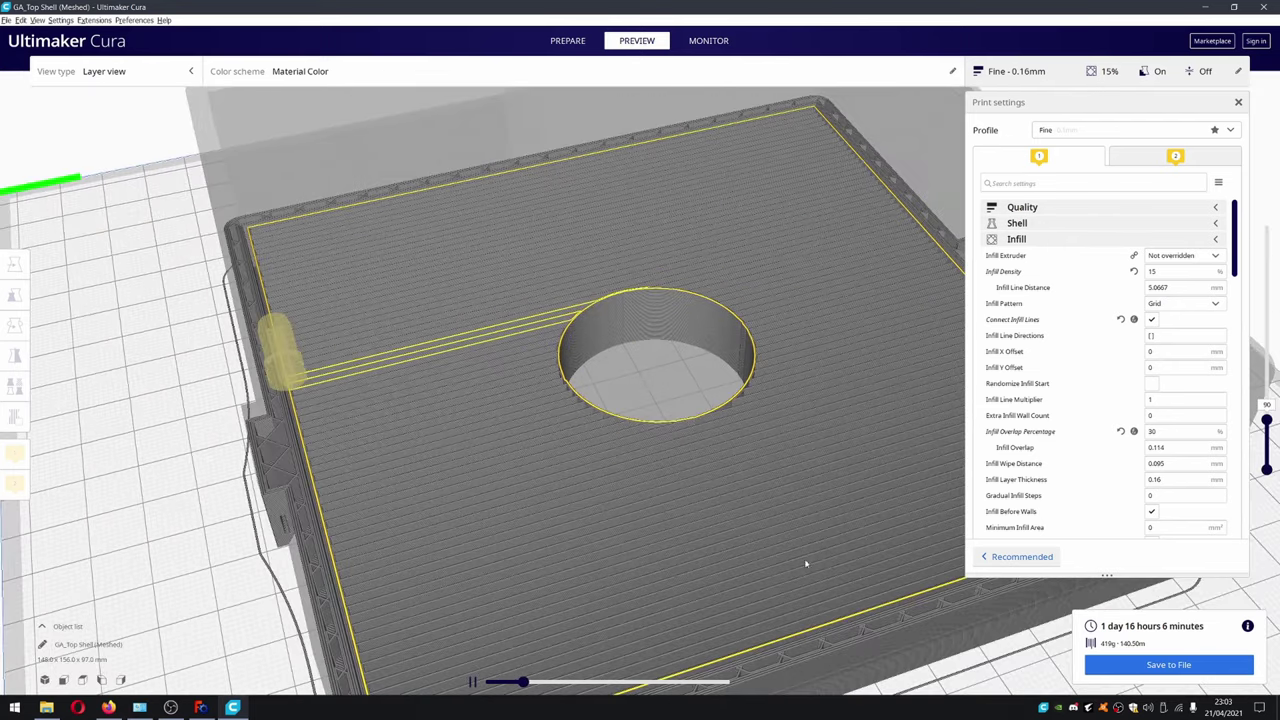
{"action": "scroll", "coordinate": [694, 371], "scroll_direction": "up", "scroll_amount": 6}
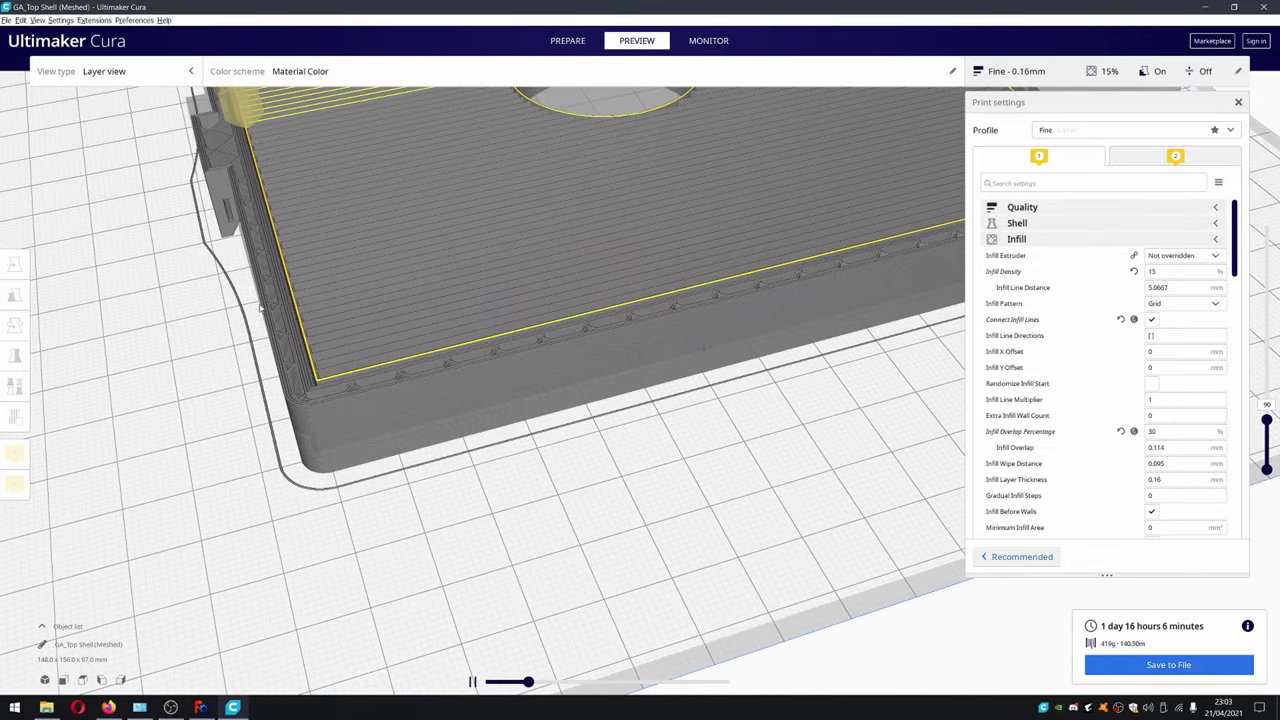
{"action": "right_click_drag", "start_coordinate": [469, 375], "coordinate": [445, 415]}
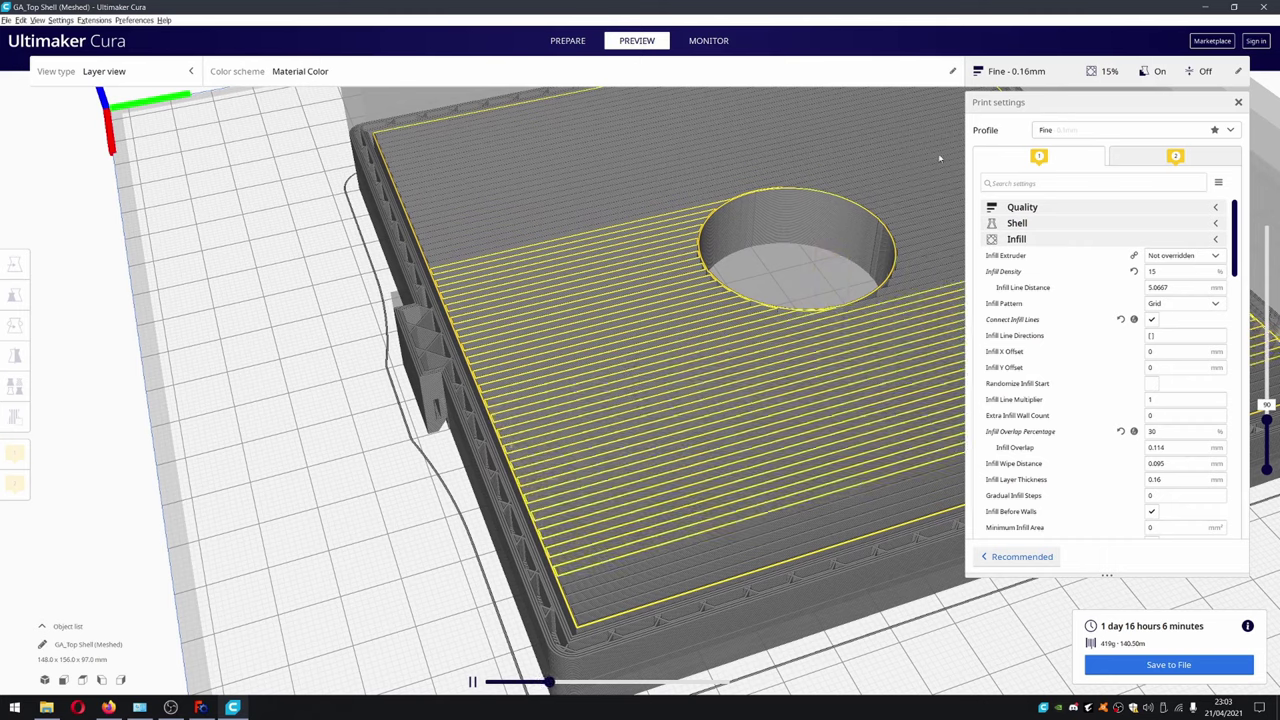
{"action": "left_click", "coordinate": [1238, 102]}
{"action": "right_click_drag", "start_coordinate": [1035, 223], "coordinate": [851, 286]}
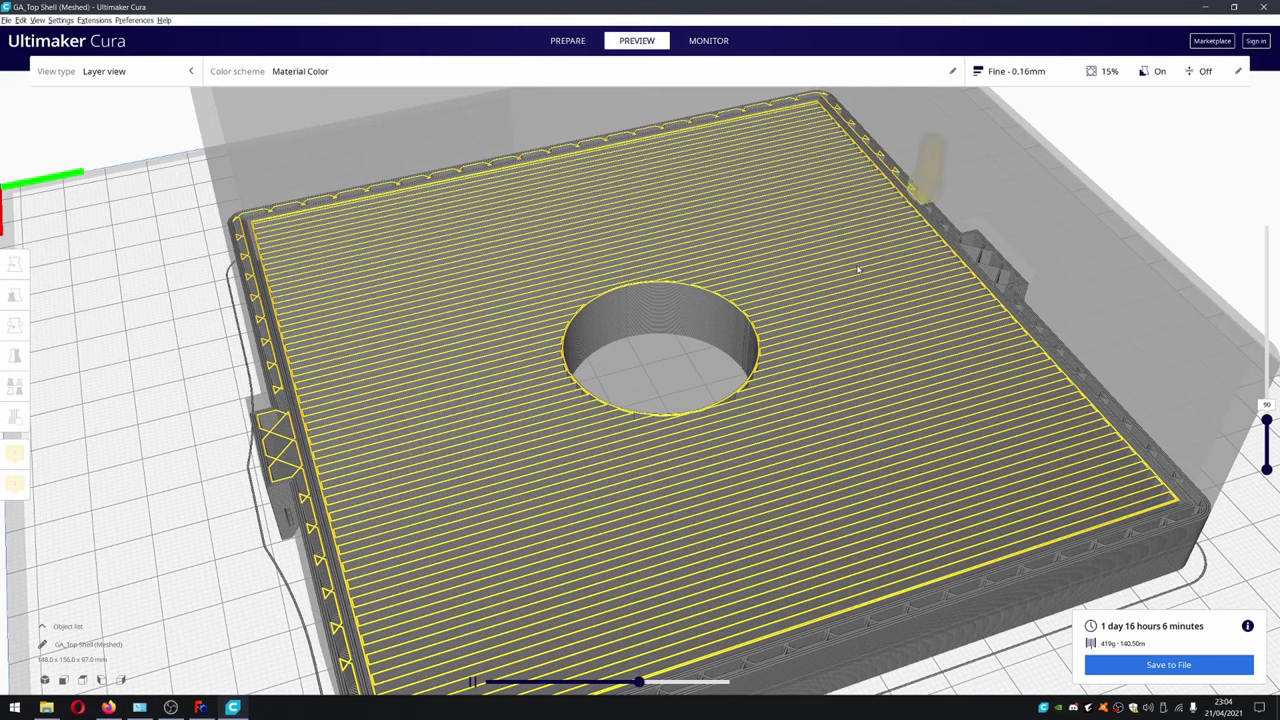
{"action": "scroll", "coordinate": [778, 457], "scroll_direction": "down", "scroll_amount": 4}
{"action": "right_click_drag", "start_coordinate": [778, 457], "coordinate": [675, 487]}
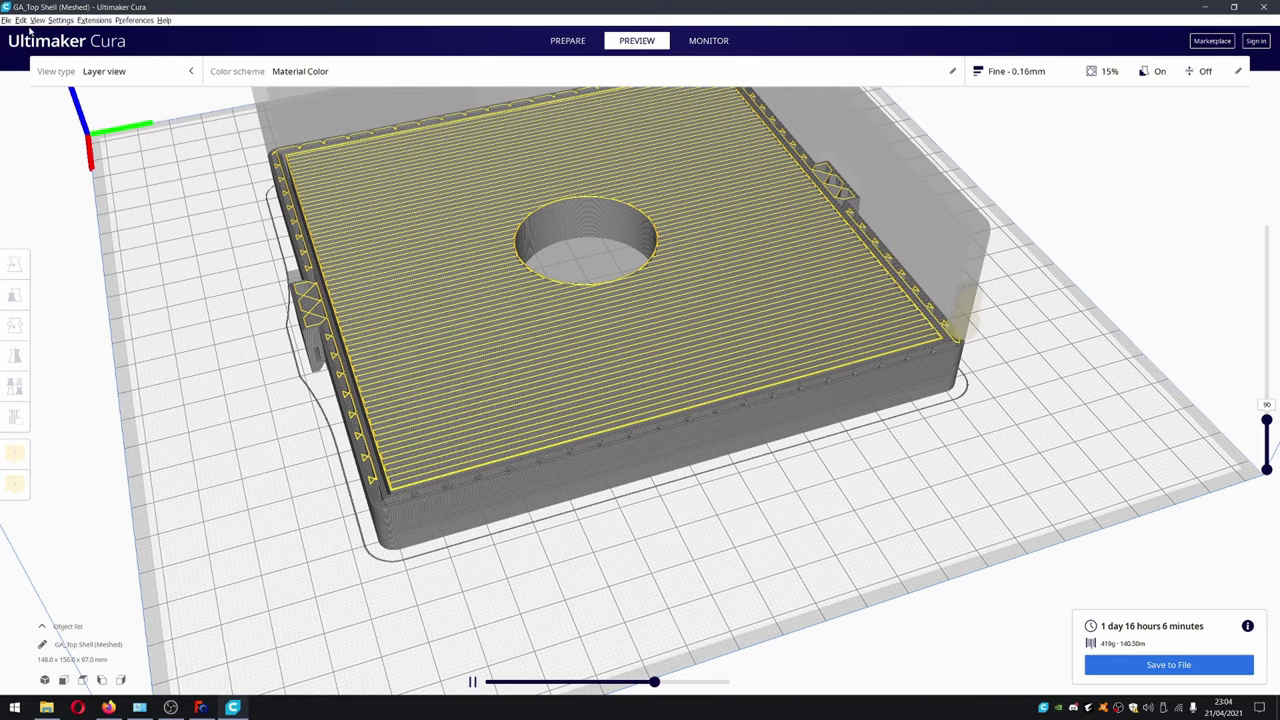
{"action": "left_click", "coordinate": [7, 20]}
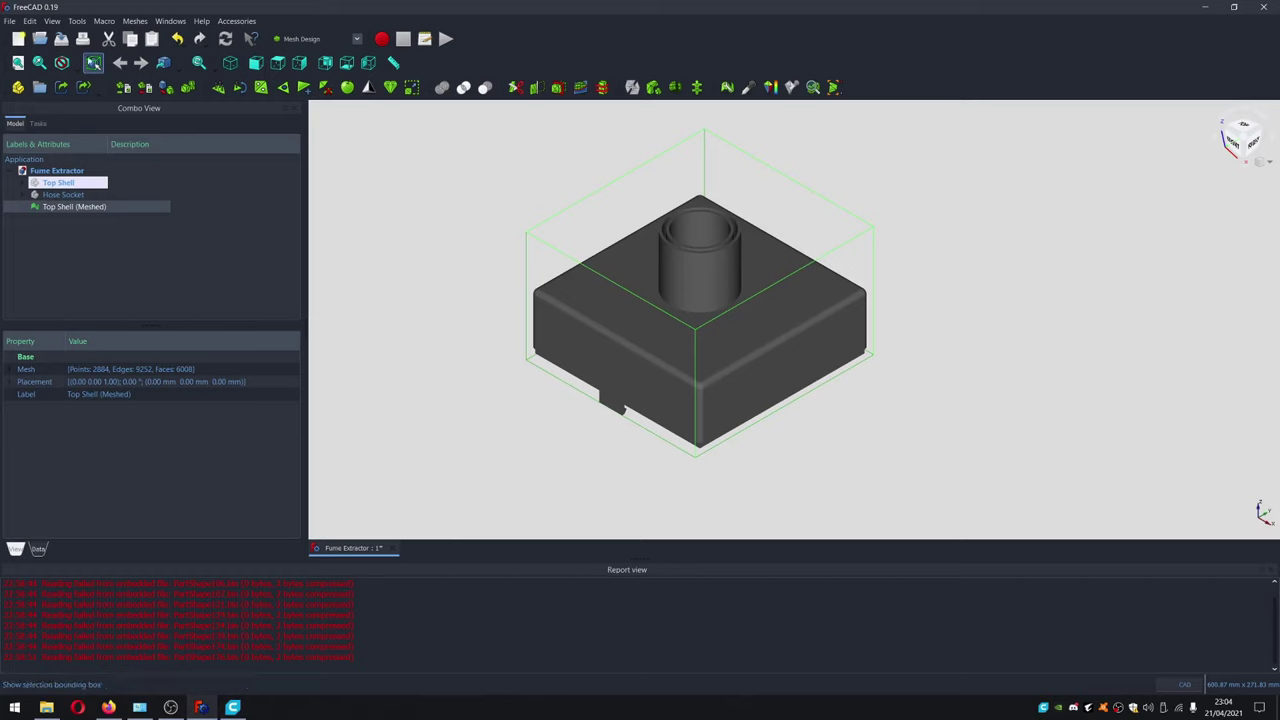
{"action": "left_click", "coordinate": [9, 20]}
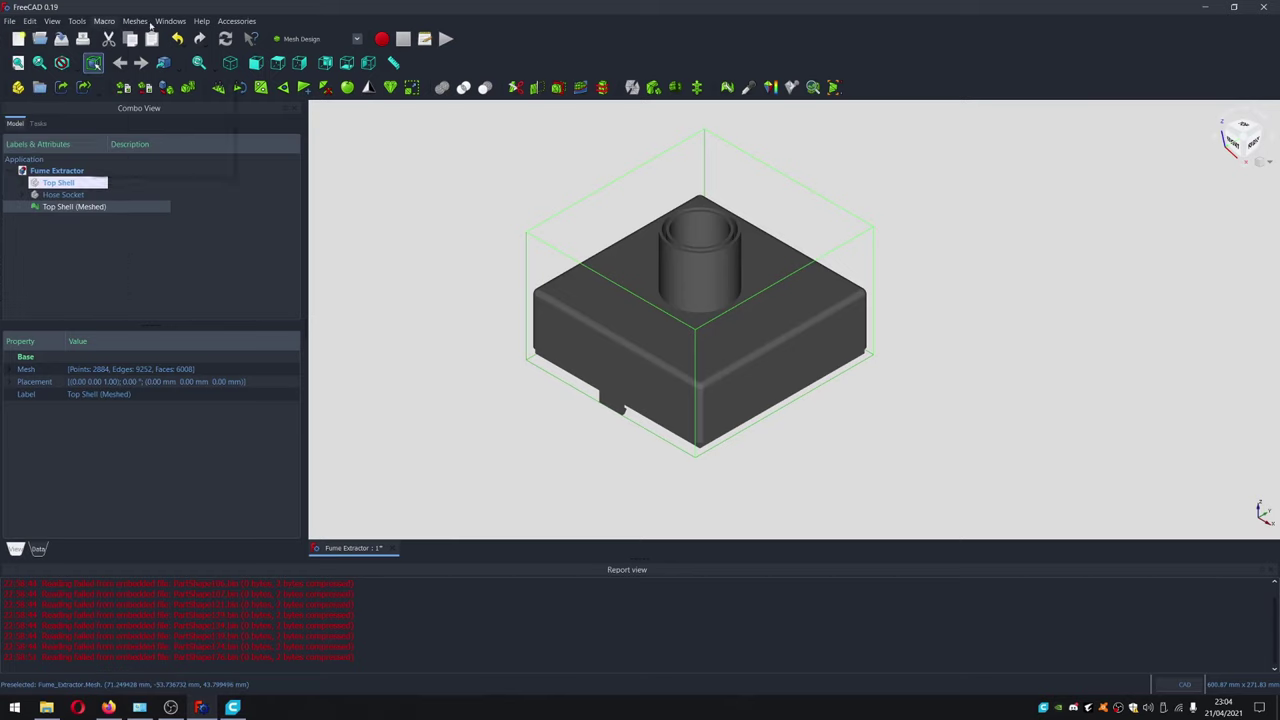
Save the Fume Extractor document and open OSSFE.FCStd from the OSSFE folder on the Desktop
{"action": "left_click", "coordinate": [61, 38]}
{"action": "left_click", "coordinate": [9, 20]}
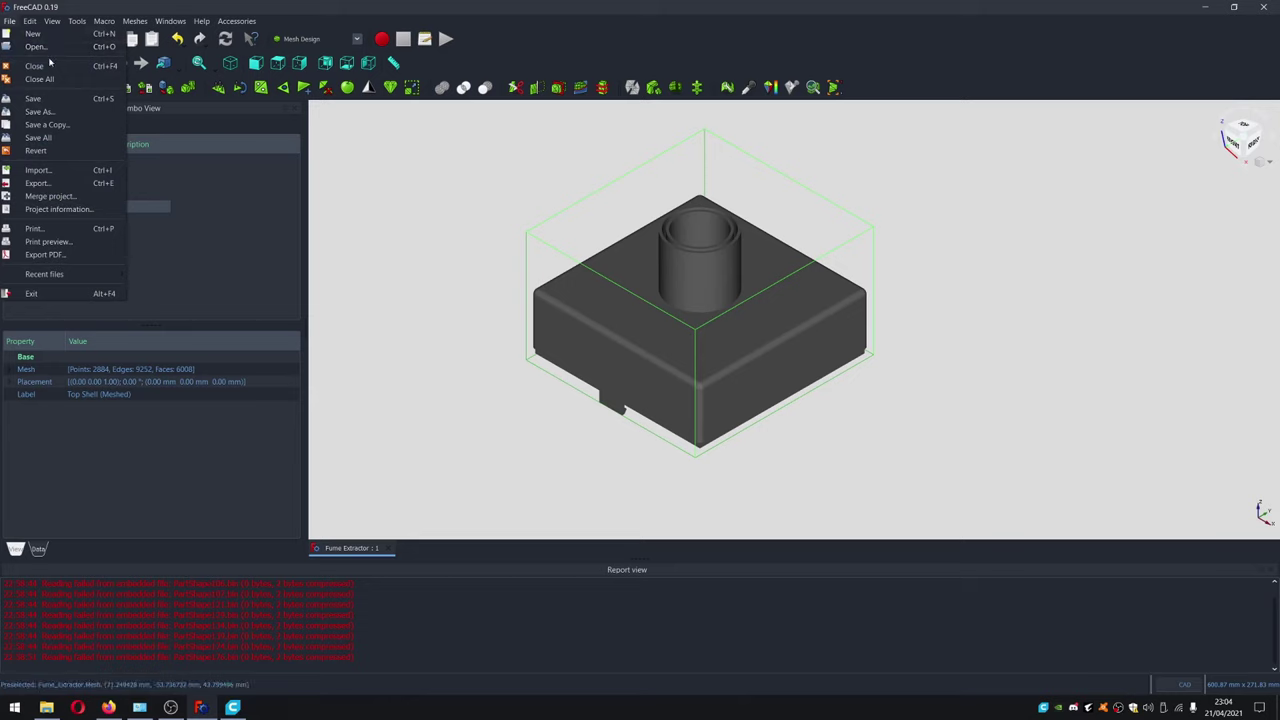
{"action": "left_click", "coordinate": [40, 47]}
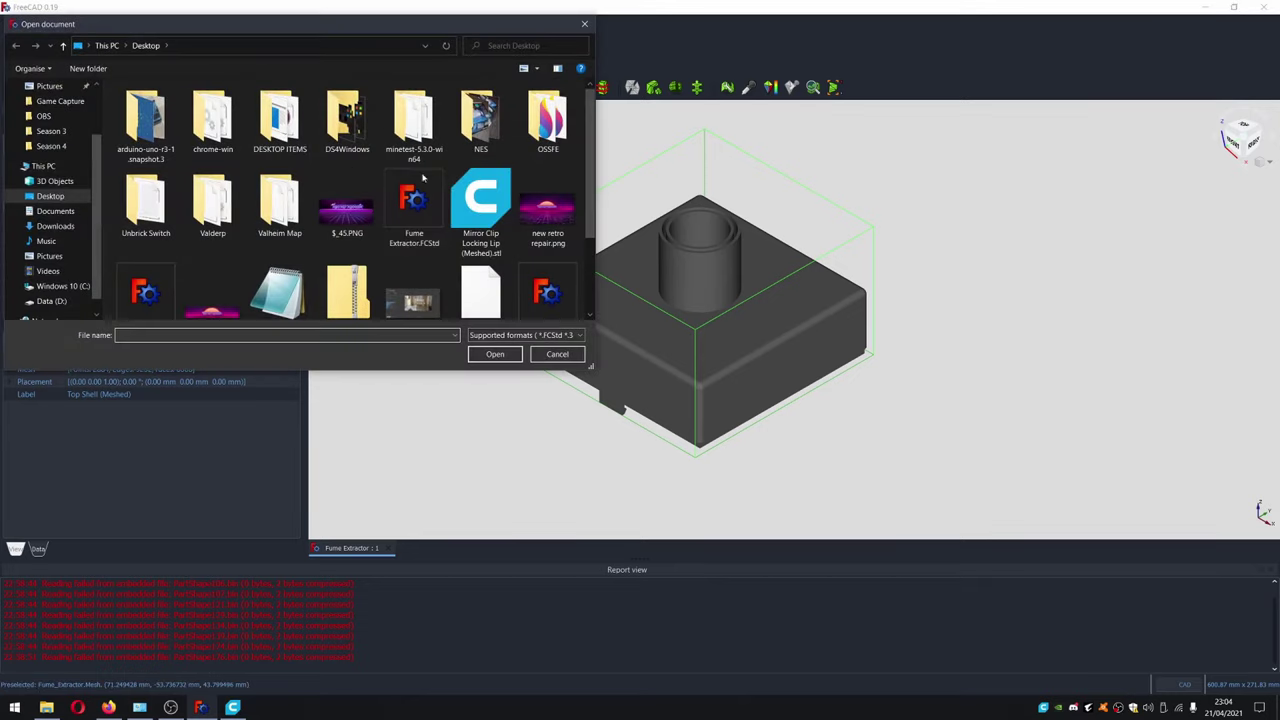
{"action": "scroll", "coordinate": [314, 284], "scroll_direction": "down", "scroll_amount": 2}
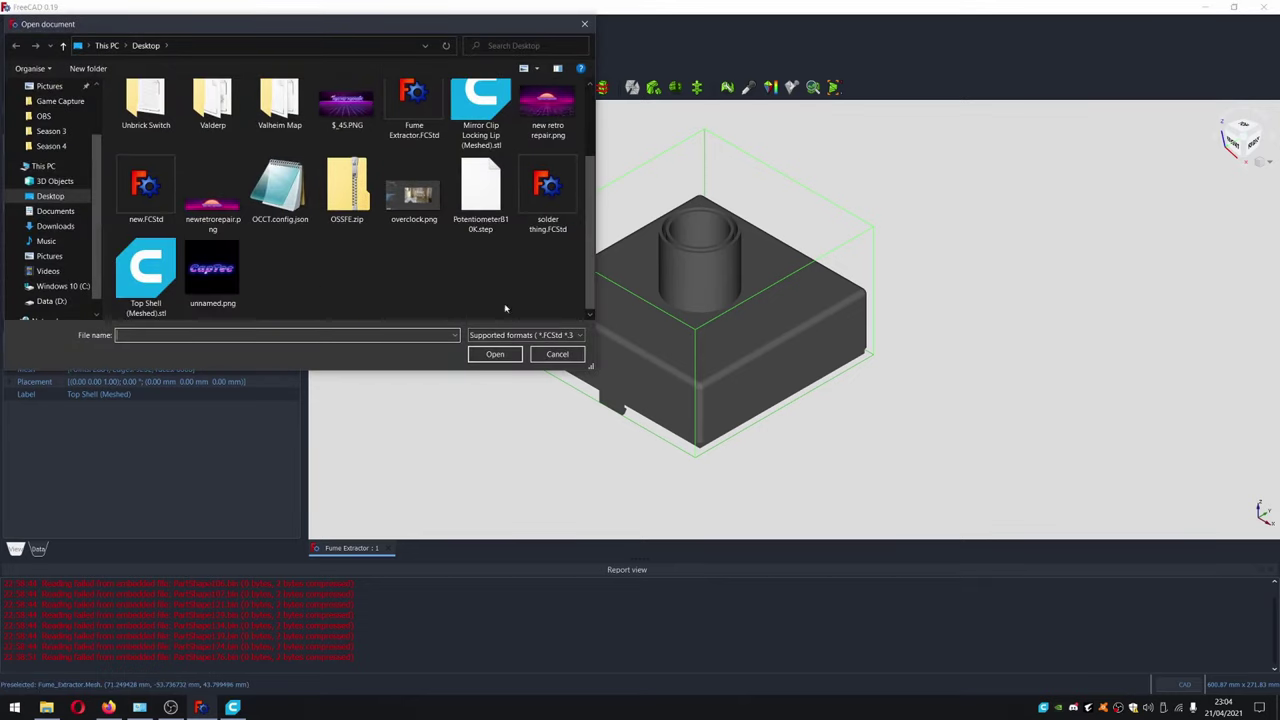
{"action": "scroll", "coordinate": [512, 220], "scroll_direction": "up", "scroll_amount": 1}
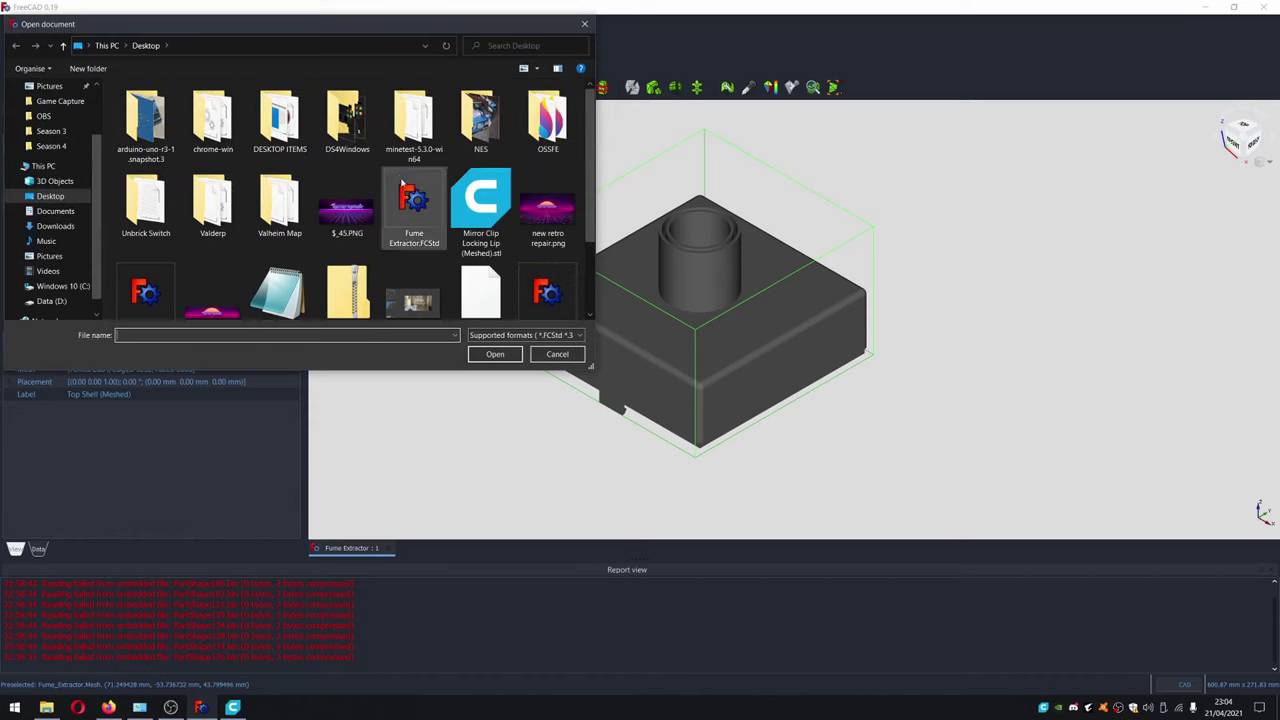
{"action": "scroll", "coordinate": [536, 280], "scroll_direction": "down", "scroll_amount": 1}
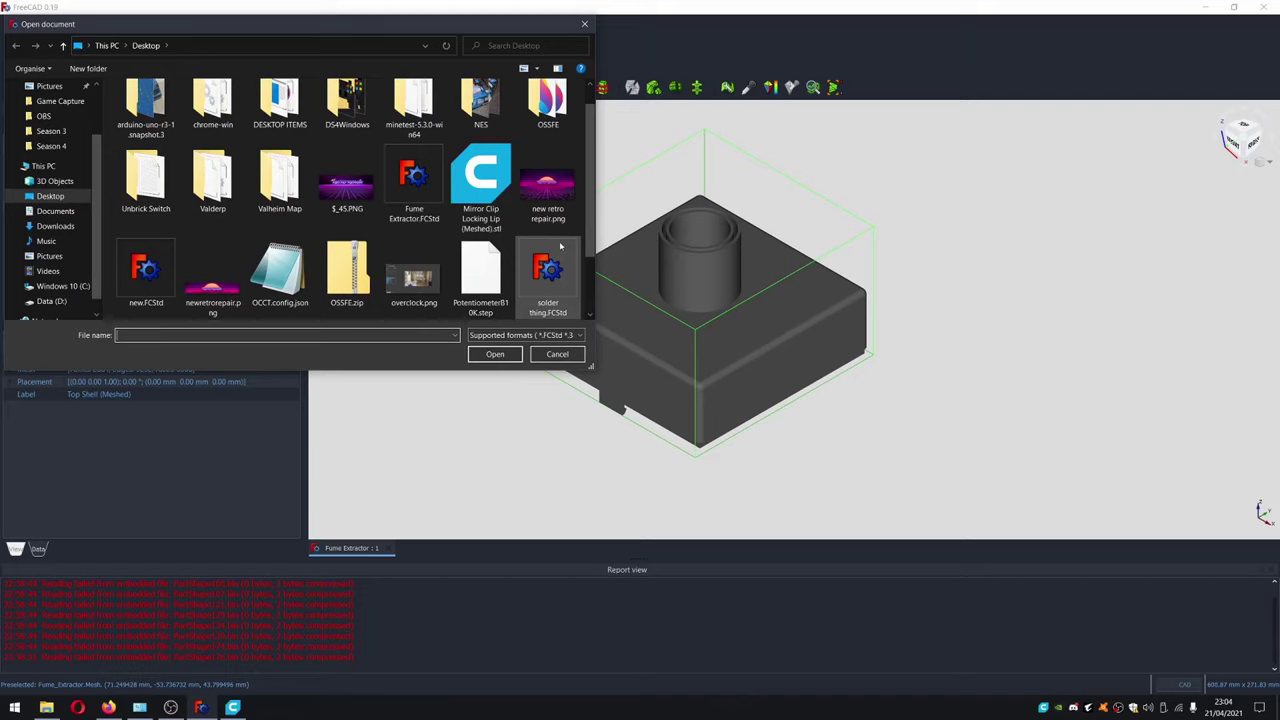
{"action": "scroll", "coordinate": [300, 190], "scroll_direction": "up", "scroll_amount": 1}
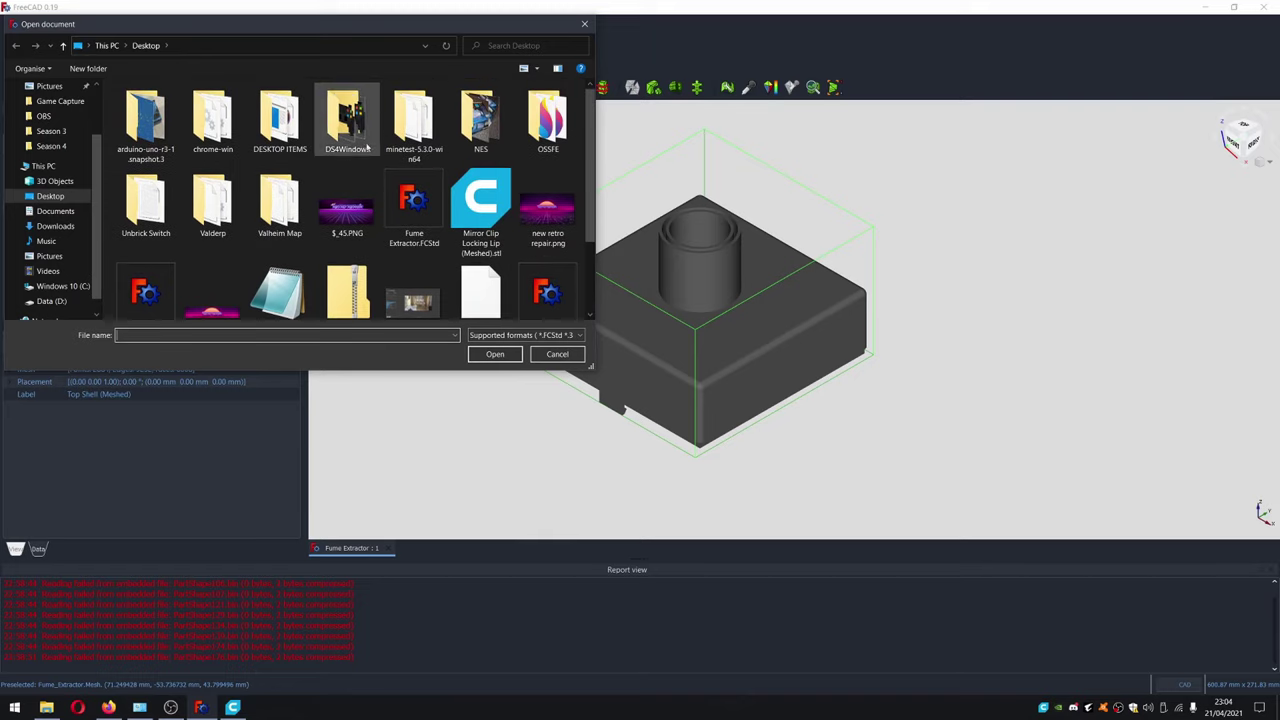
{"action": "double_click", "coordinate": [549, 129]}
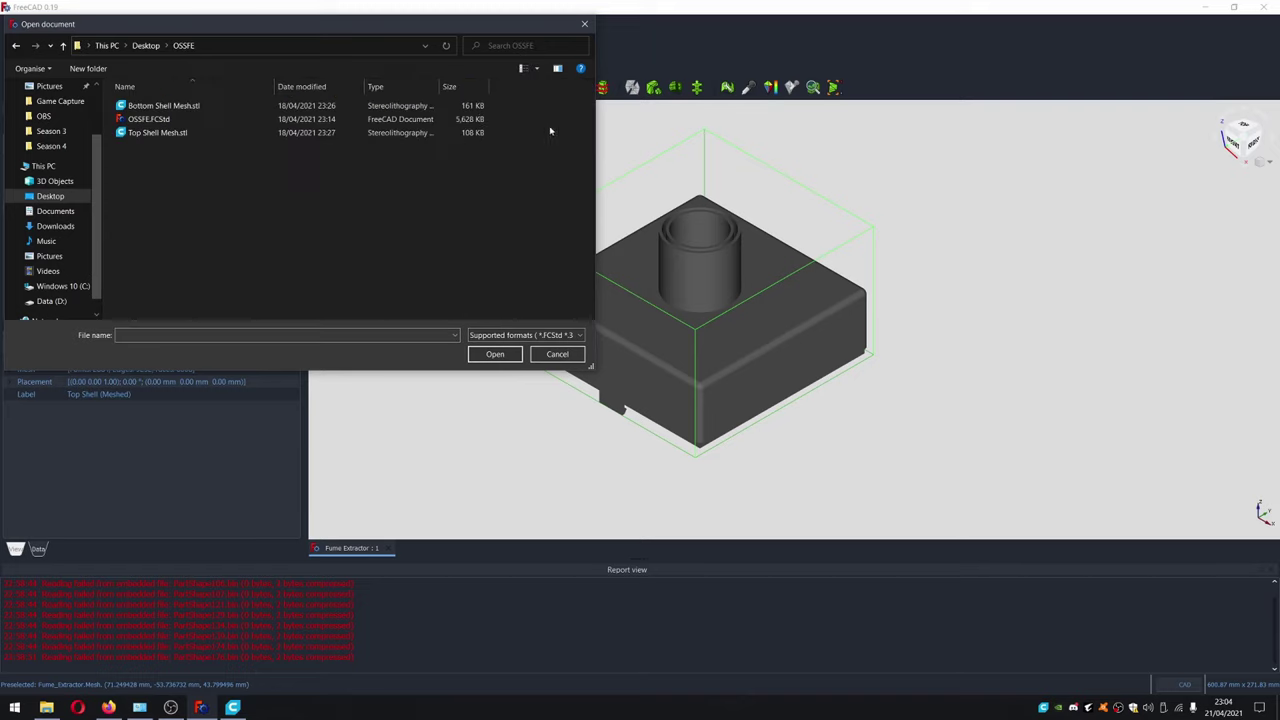
{"action": "double_click", "coordinate": [160, 119]}
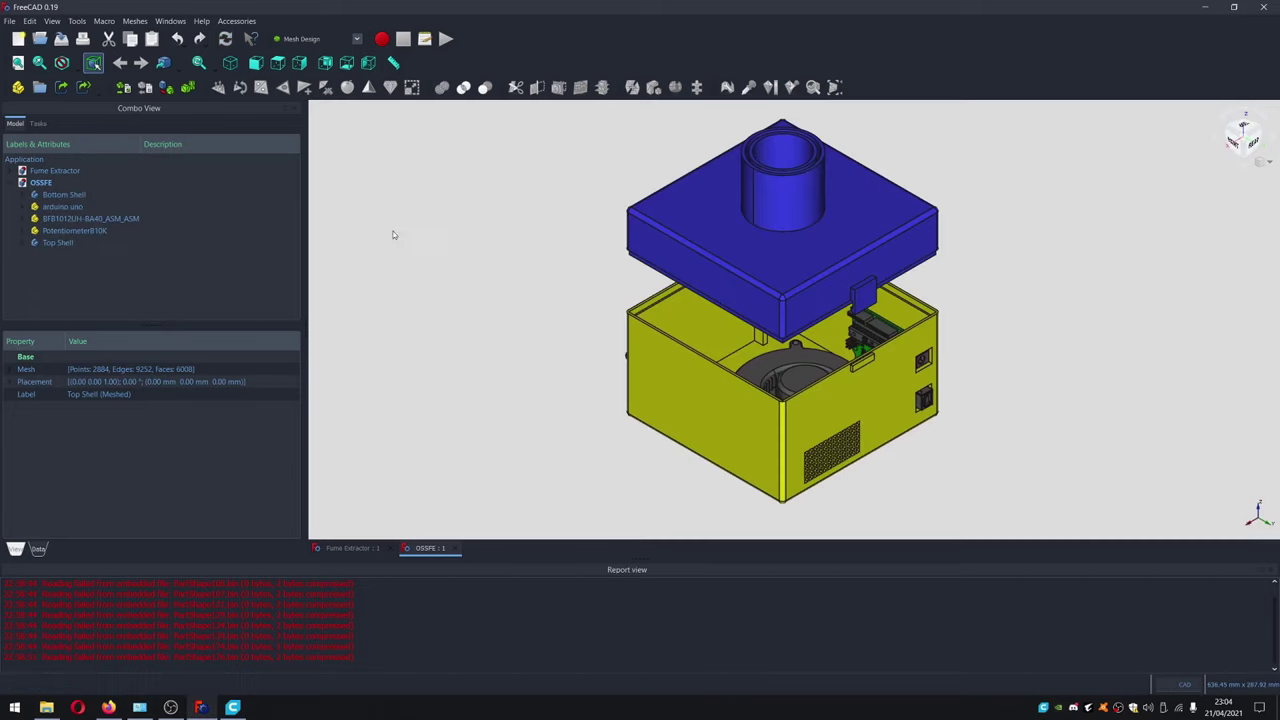
Examine the fan, potentiometer and Arduino board inside the yellow bottom shell of the OSSFE assembly from several angles
{"action": "scroll", "coordinate": [942, 260], "scroll_direction": "up", "scroll_amount": 2}
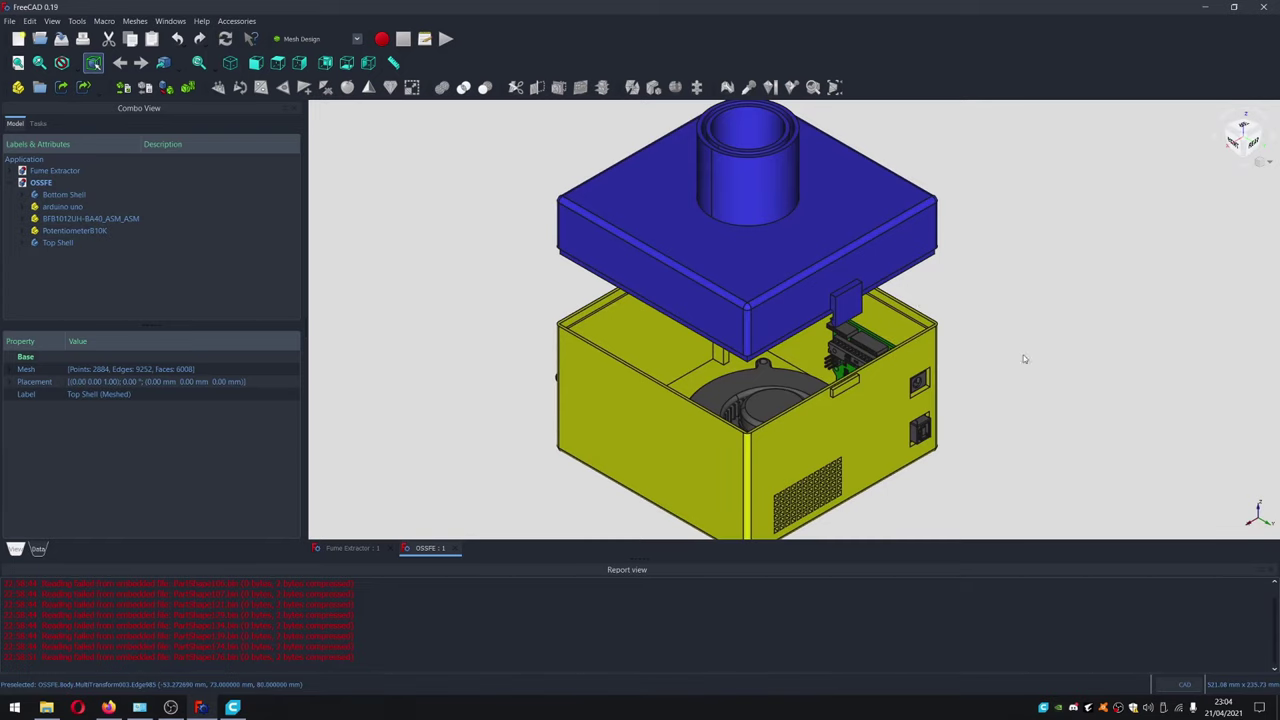
{"action": "middle_click_drag", "start_coordinate": [1064, 357], "coordinate": [895, 375]}
{"action": "left_click", "coordinate": [1252, 137]}
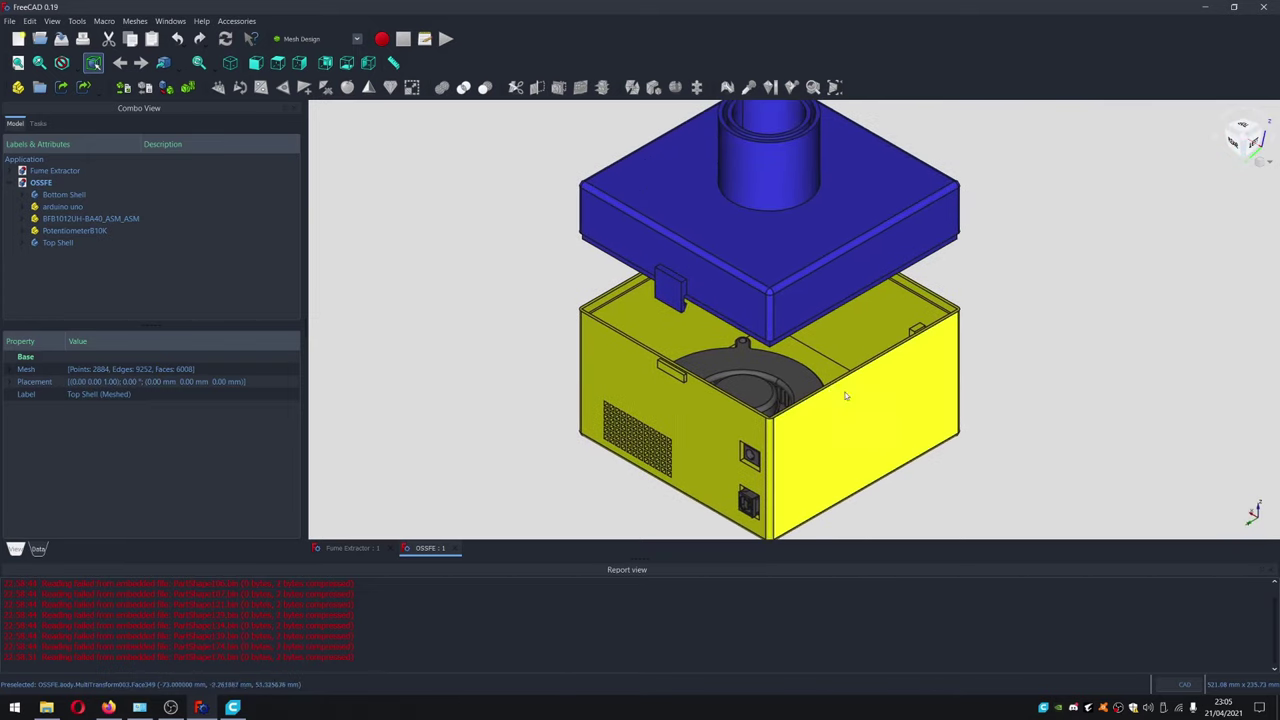
{"action": "left_click", "coordinate": [757, 389]}
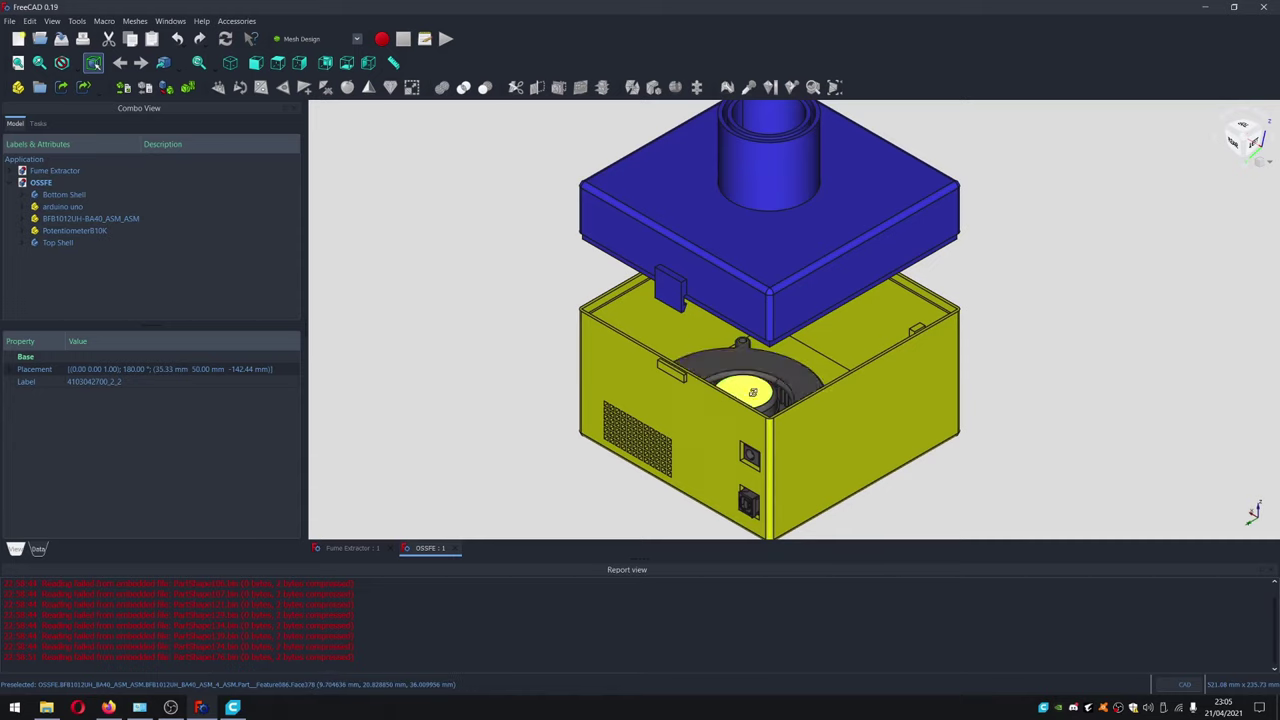
{"action": "middle_click_drag", "start_coordinate": [746, 377], "coordinate": [730, 275]}
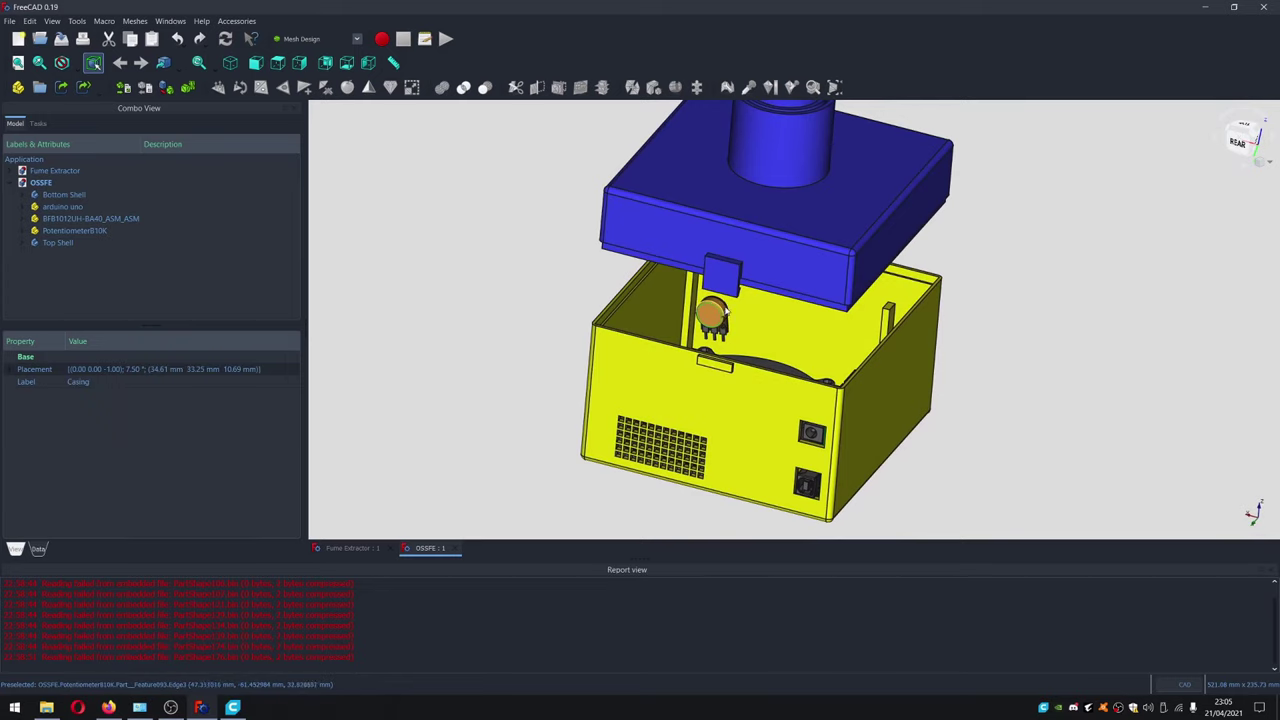
{"action": "middle_click_drag", "start_coordinate": [720, 312], "coordinate": [934, 416]}
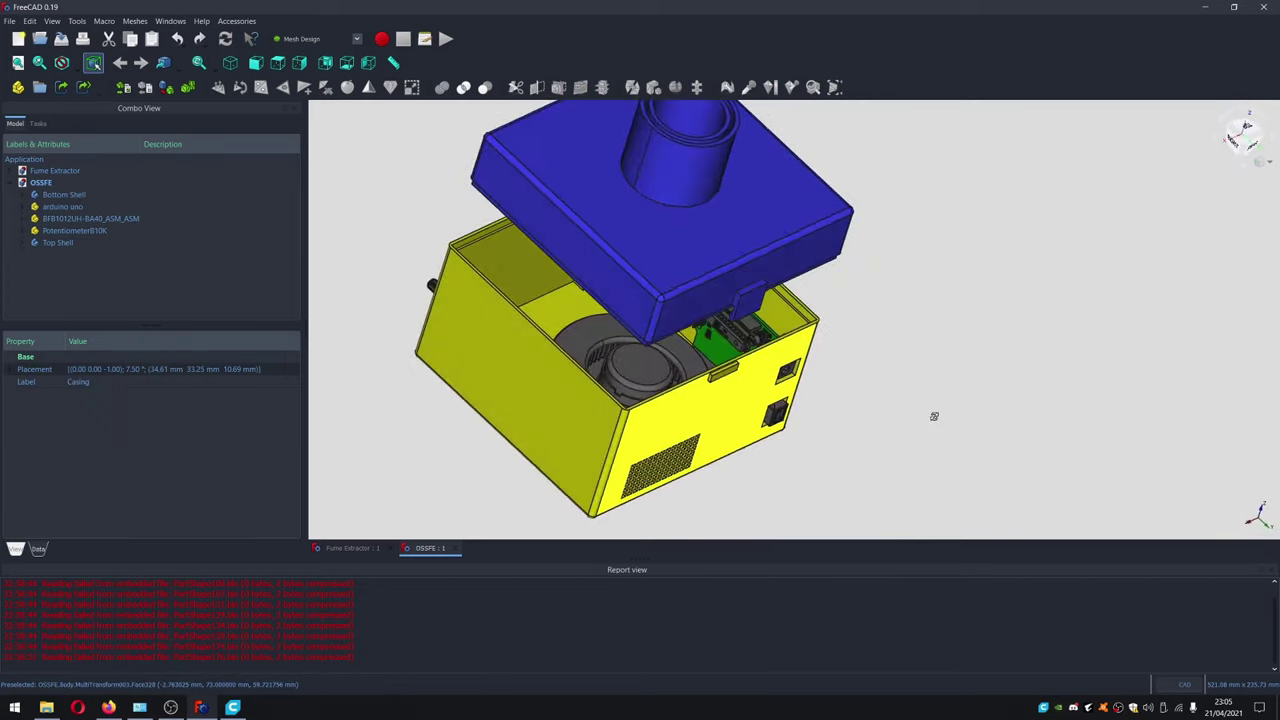
{"action": "left_click", "coordinate": [636, 352]}
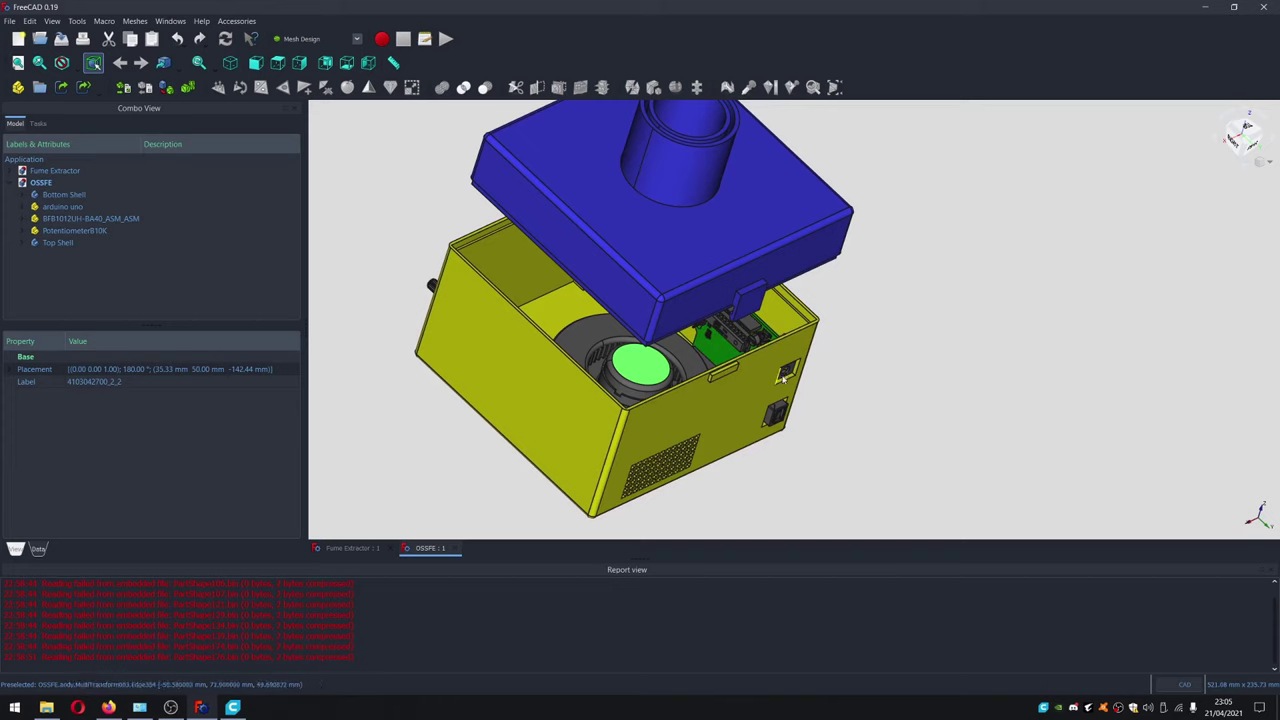
{"action": "left_click", "coordinate": [613, 373]}
{"action": "left_click", "coordinate": [586, 349]}
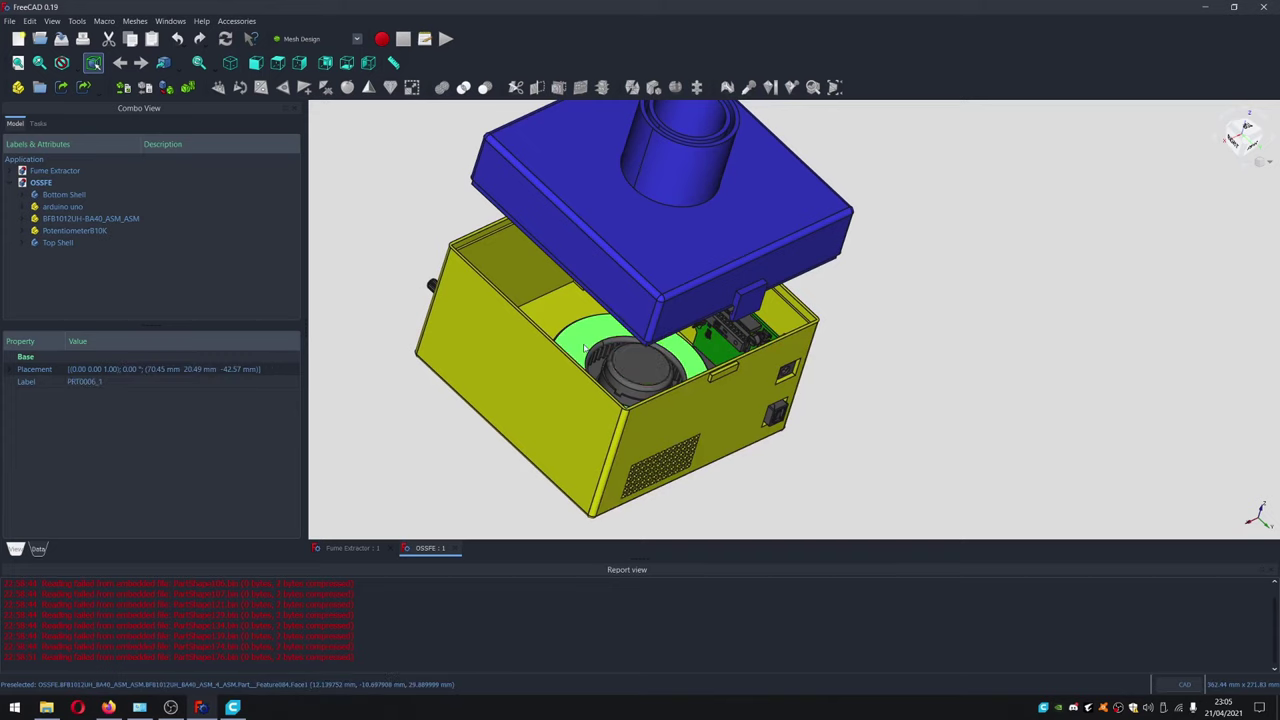
Inspect the bottom shell's rear wall, inner posts and clip locking lip, then return to an overall view of the assembly
{"action": "middle_click_drag", "start_coordinate": [954, 394], "coordinate": [783, 367]}
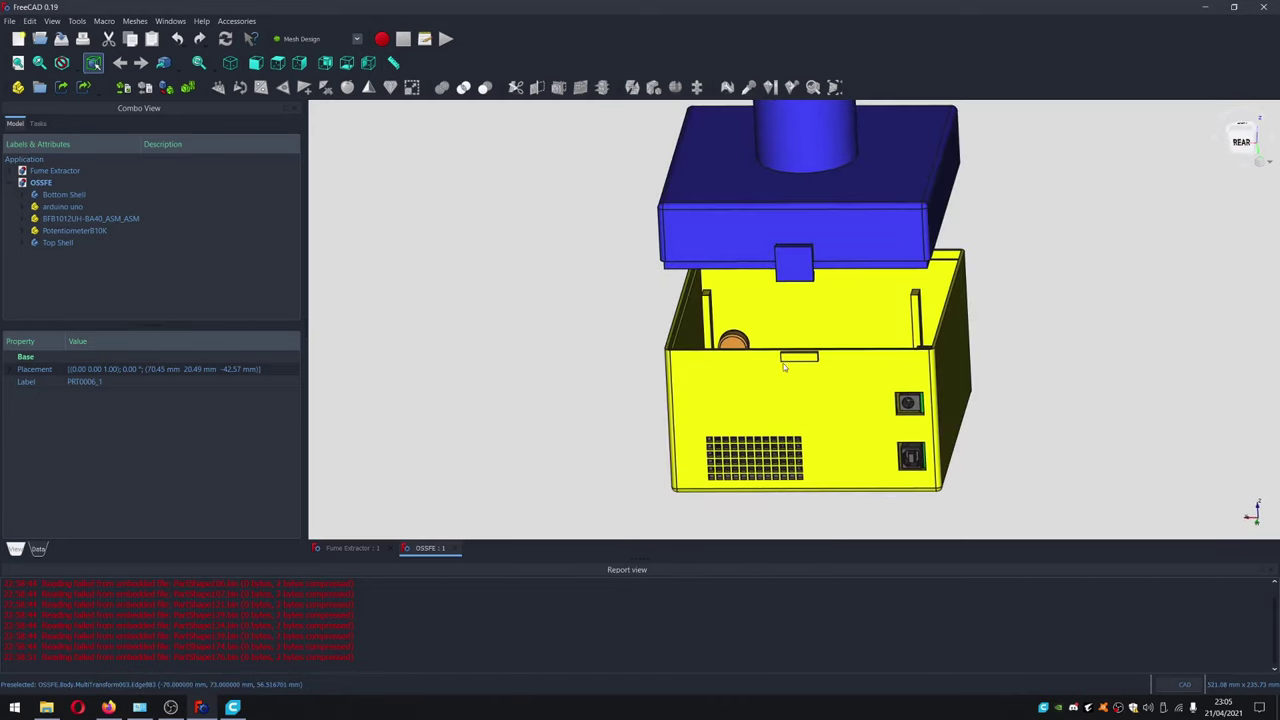
{"action": "left_click", "coordinate": [708, 296]}
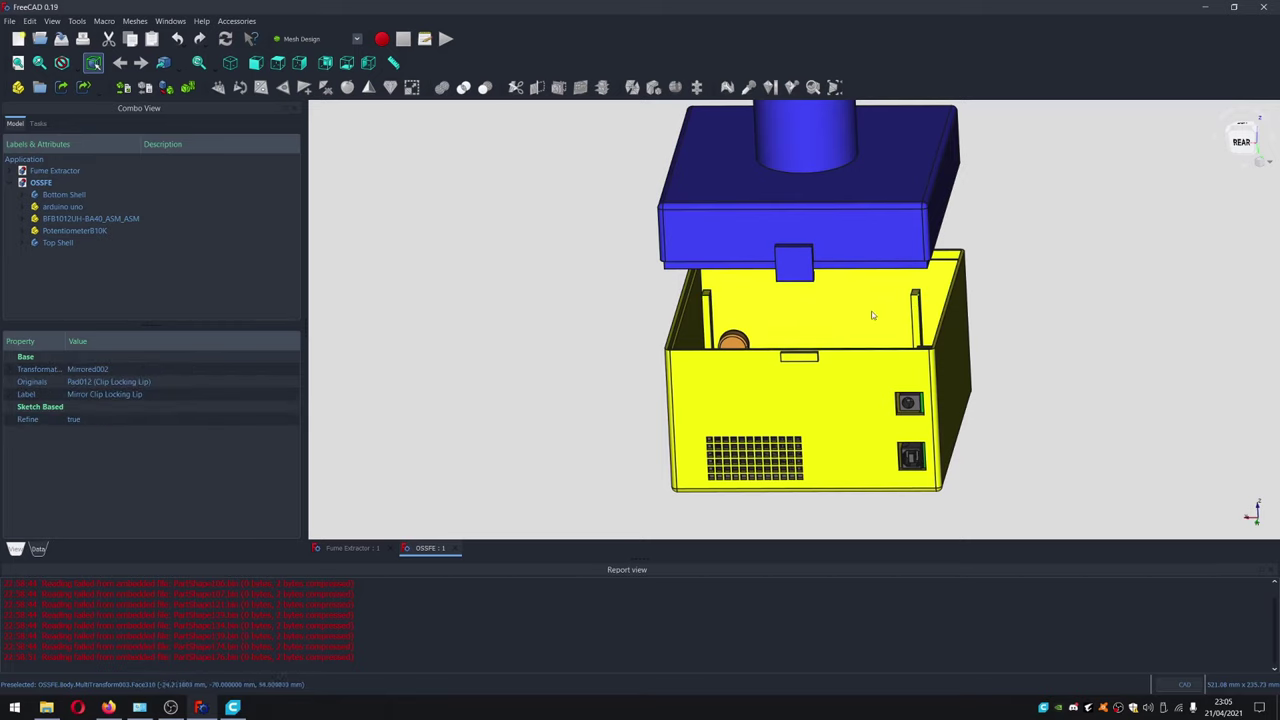
{"action": "scroll", "coordinate": [870, 317], "scroll_direction": "down", "scroll_amount": 2}
{"action": "scroll", "coordinate": [875, 325], "scroll_direction": "up", "scroll_amount": 5}
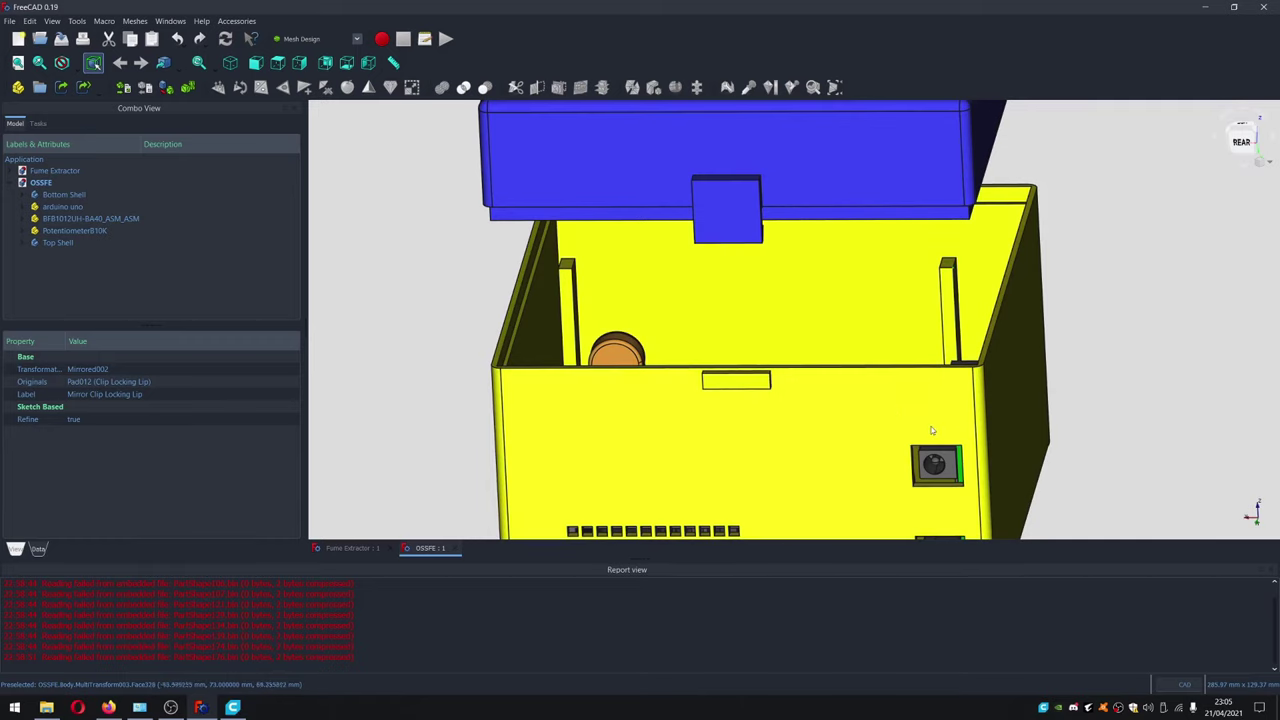
{"action": "scroll", "coordinate": [925, 425], "scroll_direction": "down", "scroll_amount": 4}
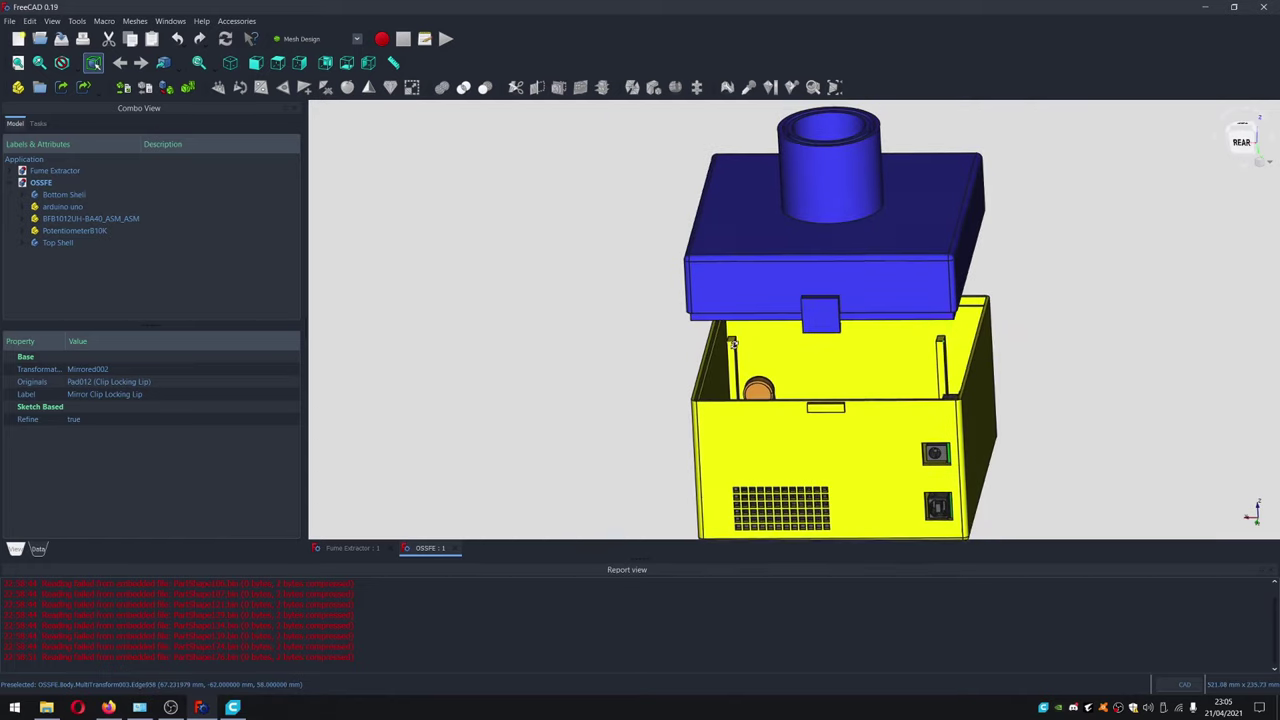
{"action": "middle_click_drag", "start_coordinate": [733, 343], "coordinate": [808, 363]}
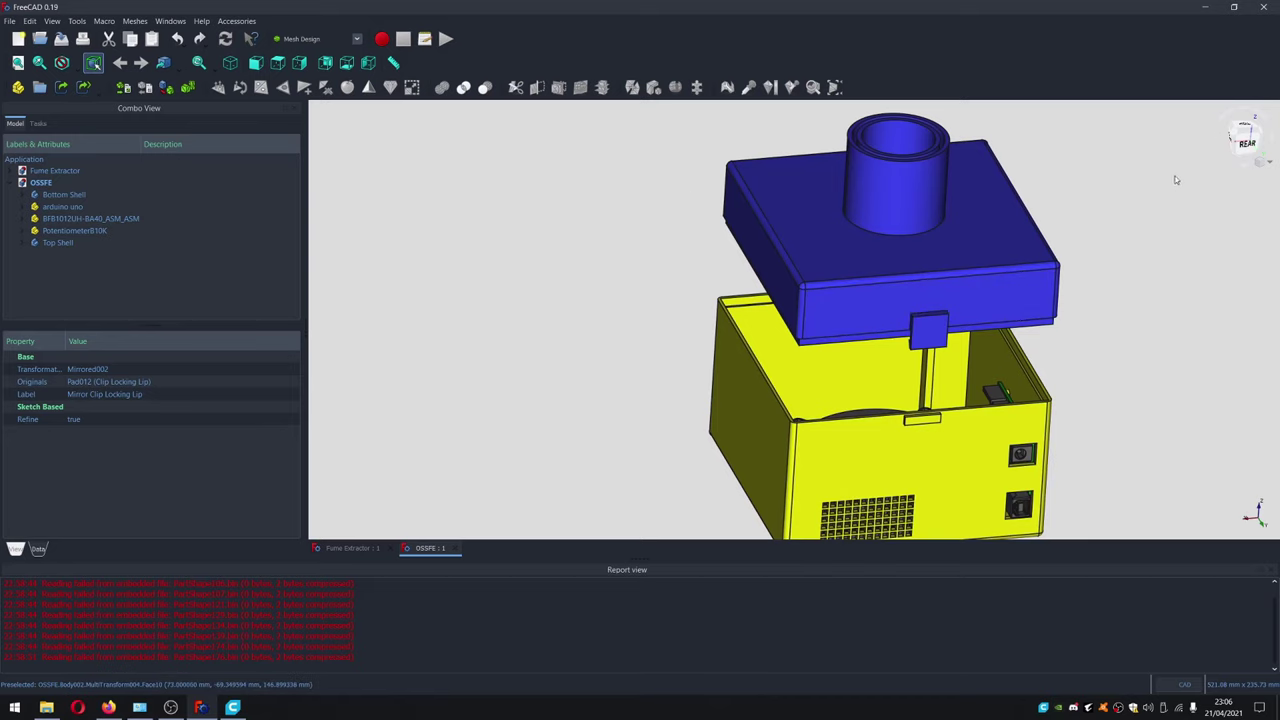
{"action": "left_click", "coordinate": [1233, 136]}
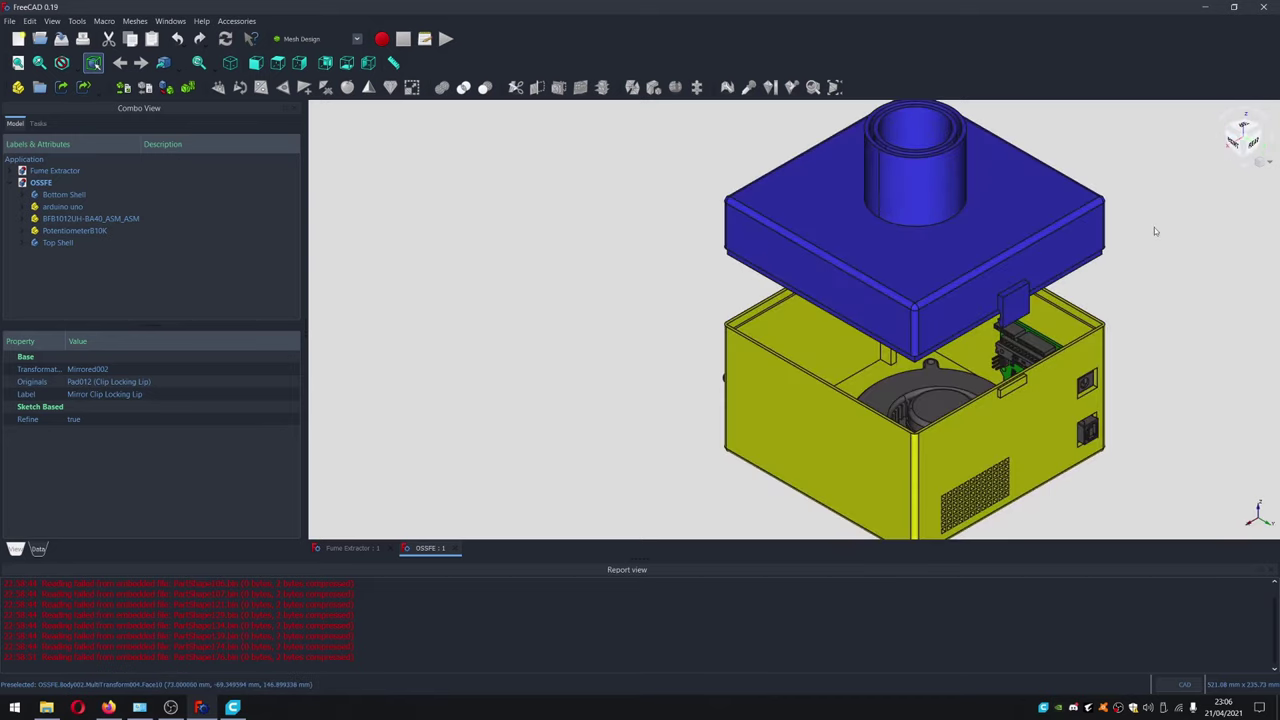
{"action": "scroll", "coordinate": [1078, 470], "scroll_direction": "down", "scroll_amount": 4}
{"action": "scroll", "coordinate": [1083, 443], "scroll_direction": "up", "scroll_amount": 4}
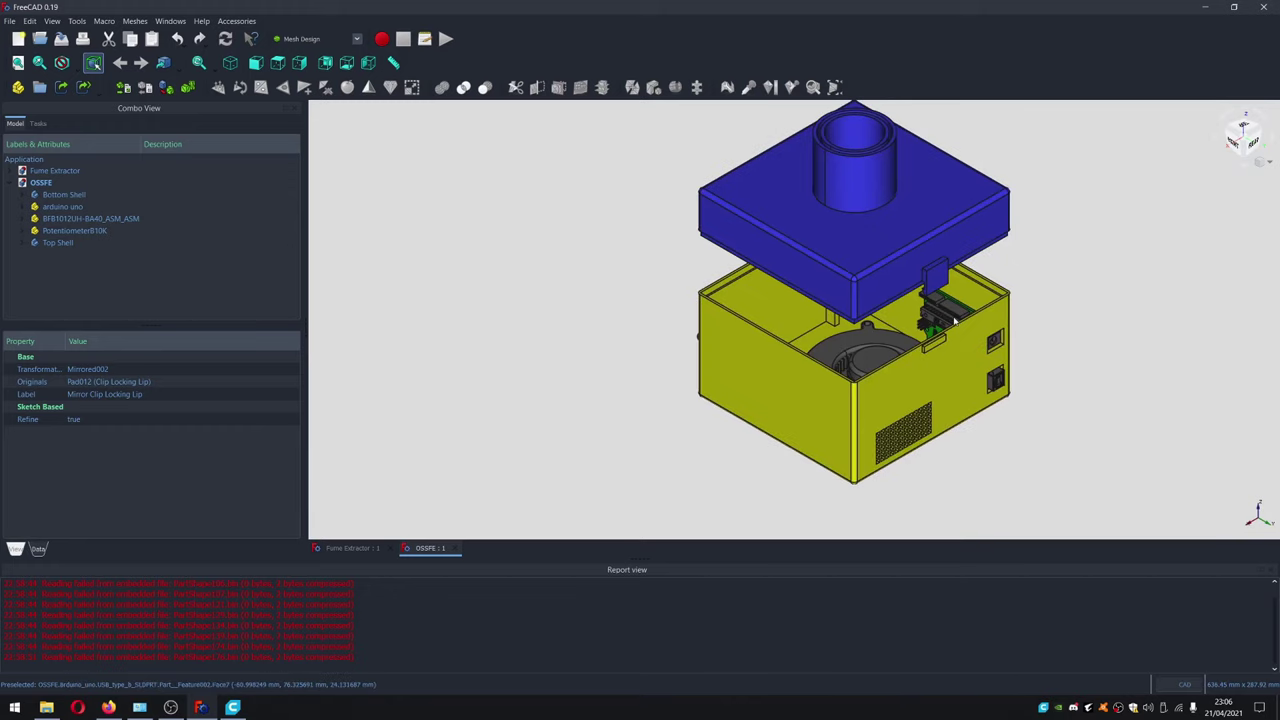